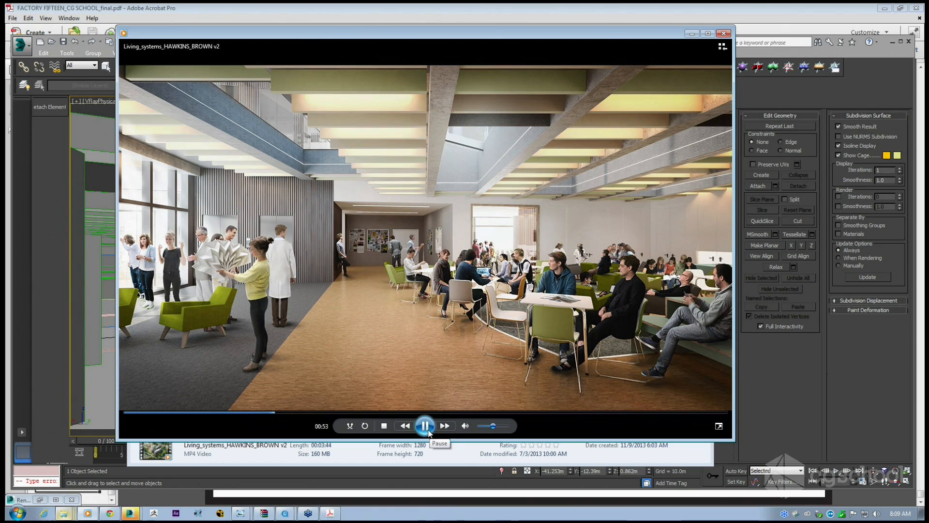
Close the Living_systems_HAWKINS_BROWN v2 video, play 03_Megalomania_HD and skim through it, pausing on the shot with construction cranes.
left_click(724, 33)
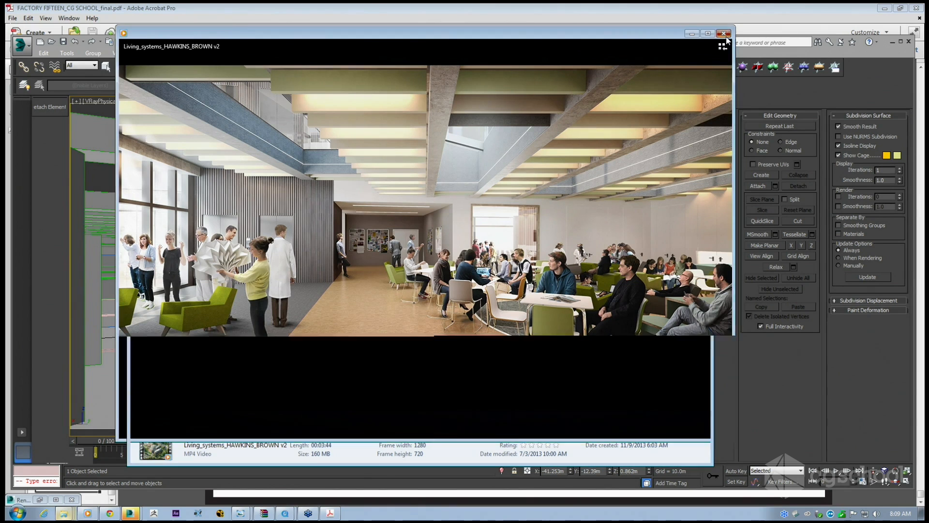
left_click(334, 251)
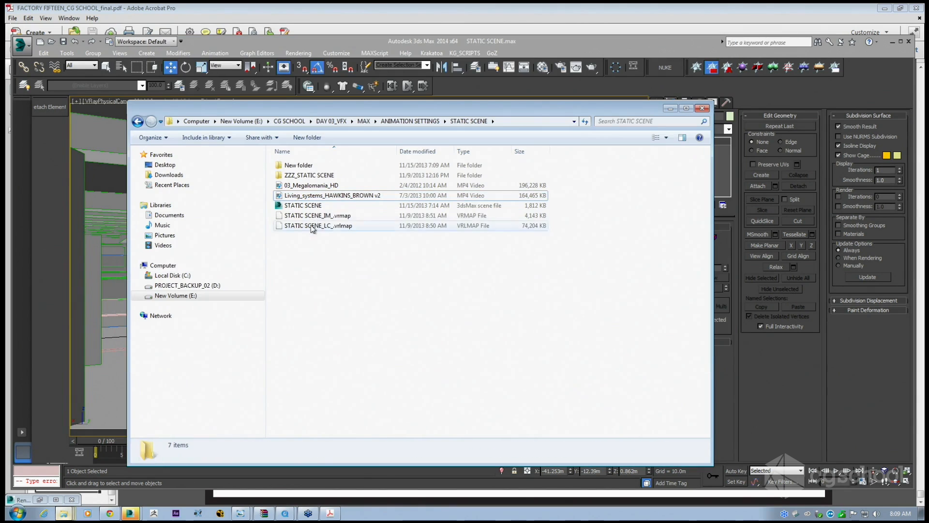
double_click(307, 186)
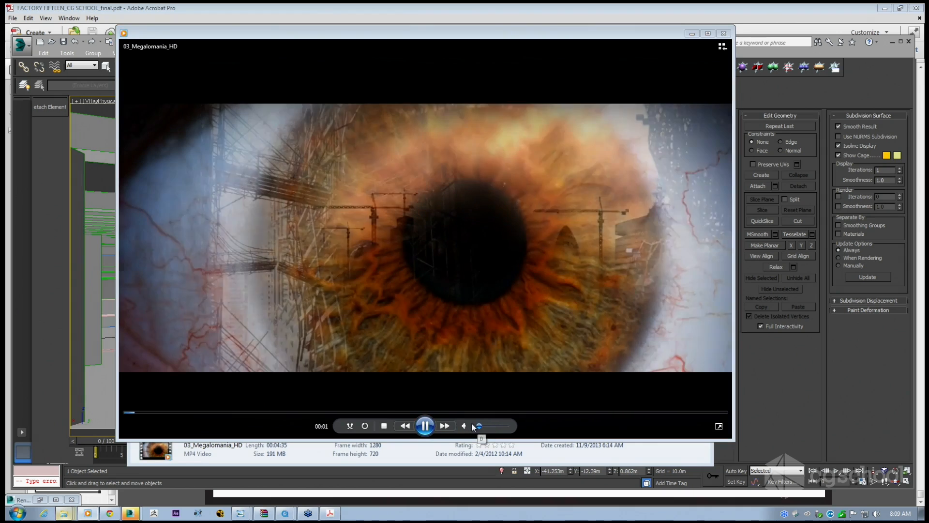
left_click(190, 413)
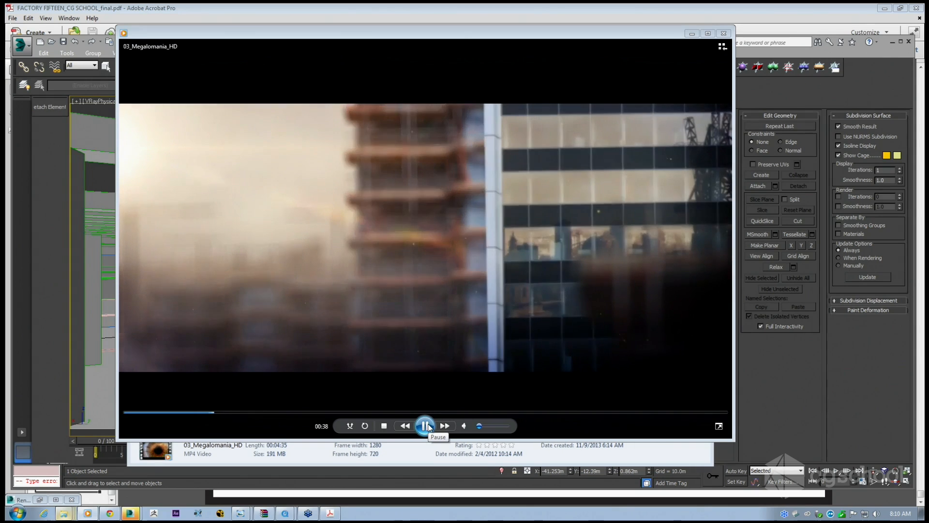
left_click(322, 412)
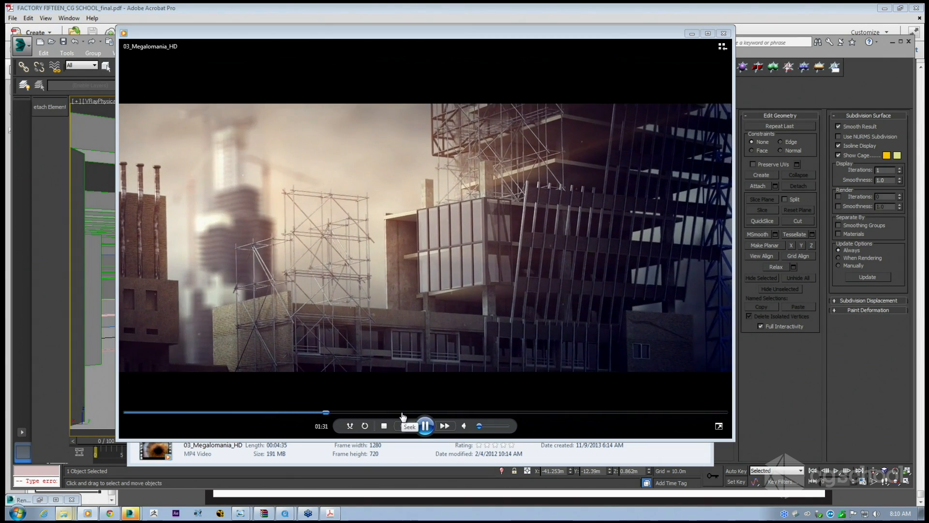
left_click(402, 412)
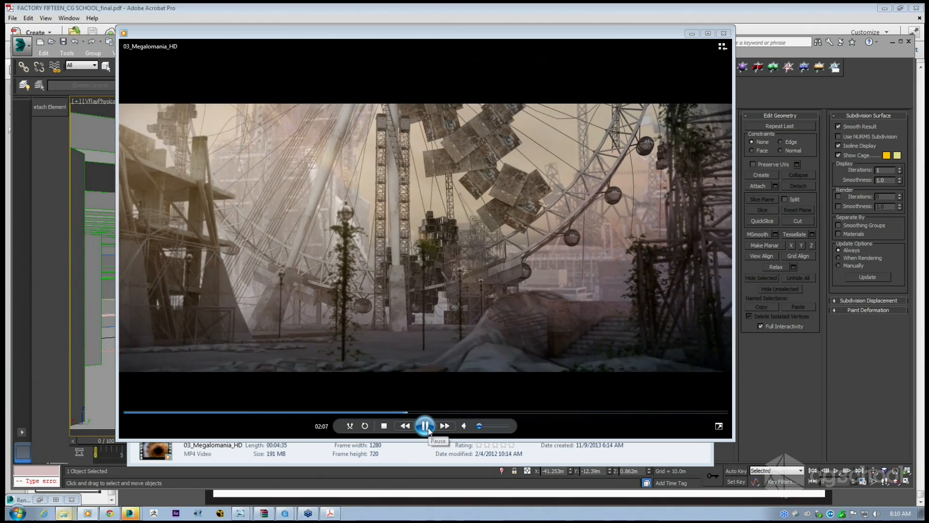
left_click(467, 412)
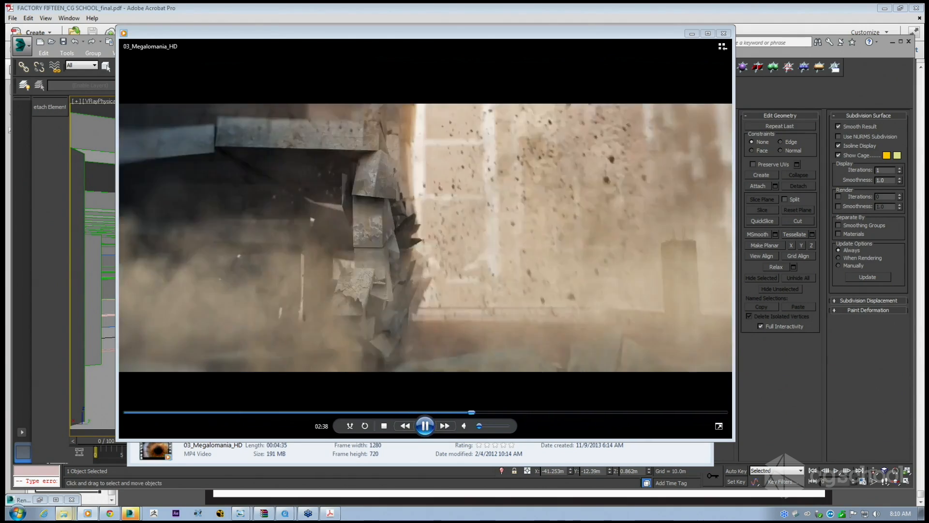
left_click(390, 412)
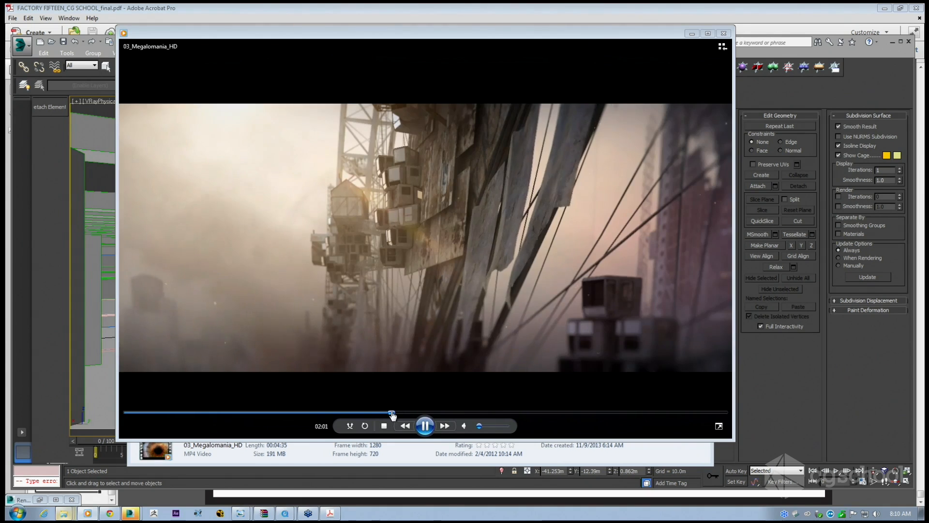
left_click(347, 412)
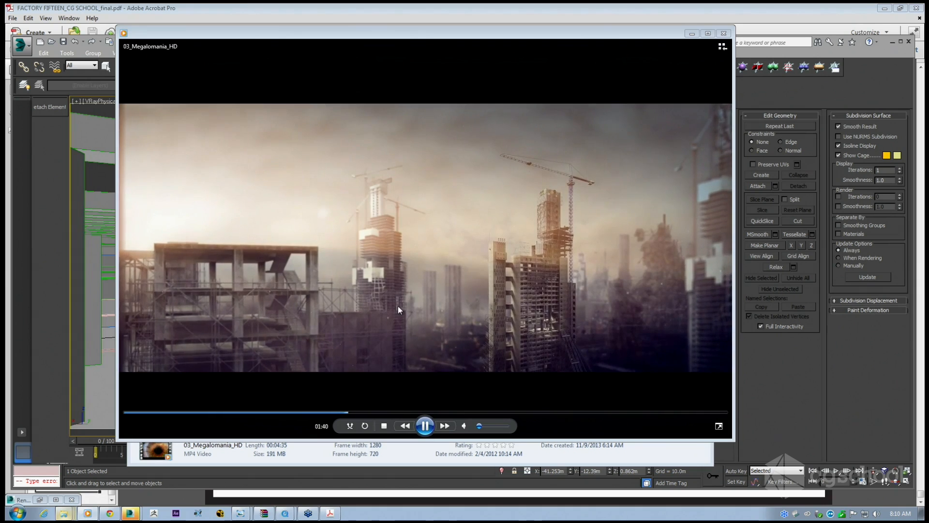
left_click(425, 426)
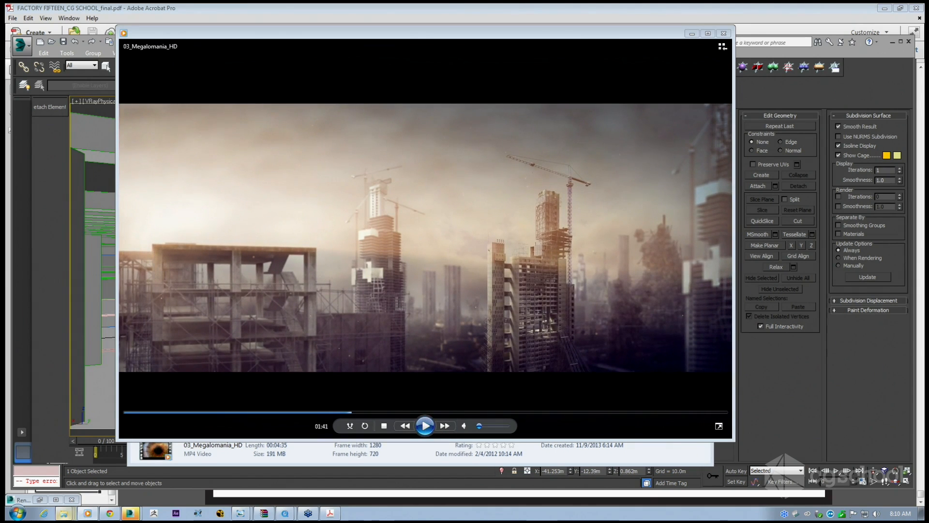
Close the Megalomania video and minimise the STATIC SCENE folder window to return to 3ds Max.
left_click(723, 33)
left_click(369, 273)
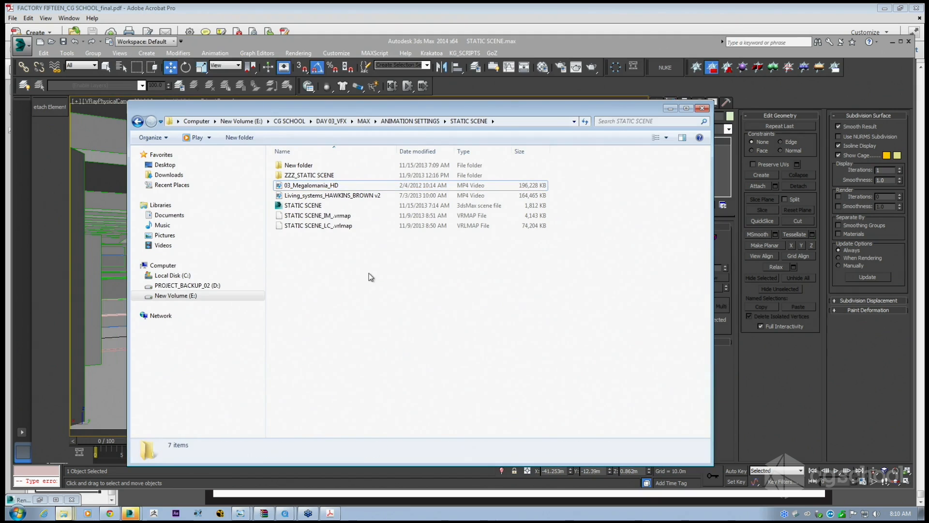
left_click(675, 106)
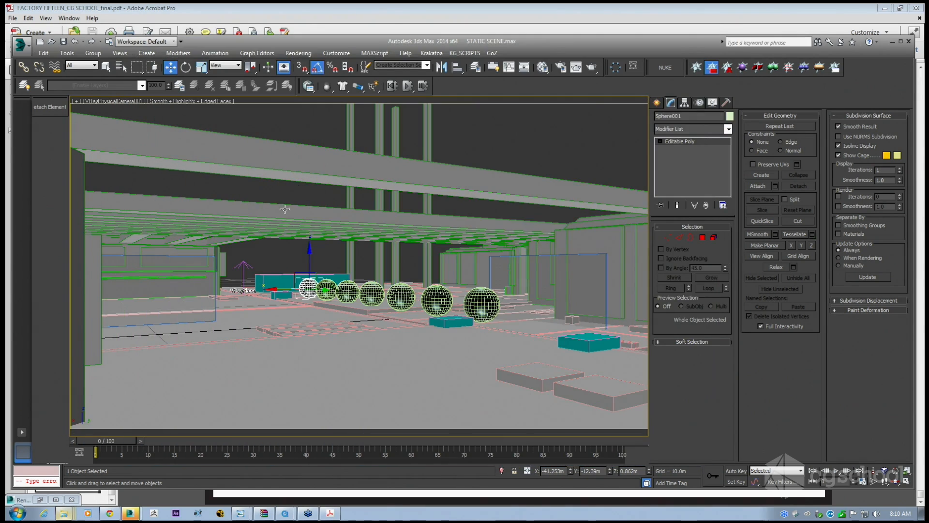
Open the Render Setup, show the V-Ray Indirect illumination settings and move the dialog aside to uncover the viewport.
left_click(292, 52)
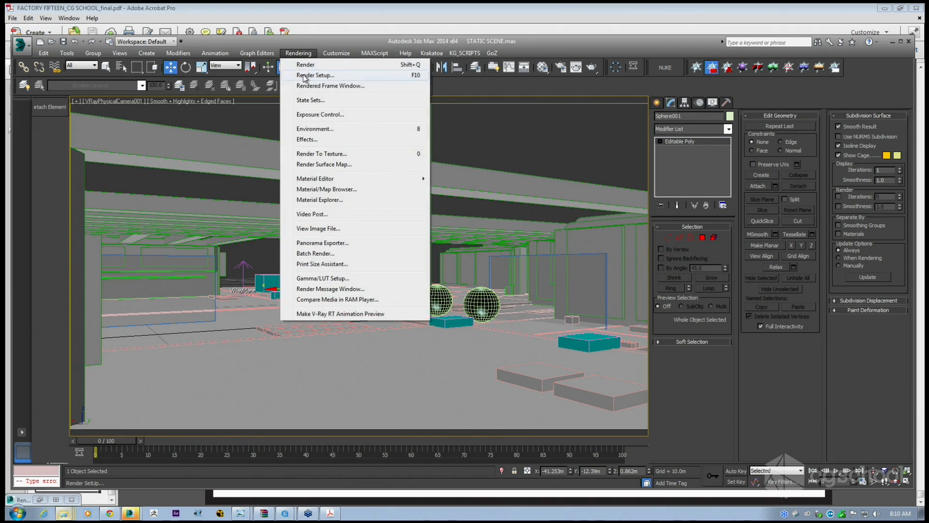
left_click(310, 74)
left_click_drag(329, 81, 493, 71)
left_click(460, 84)
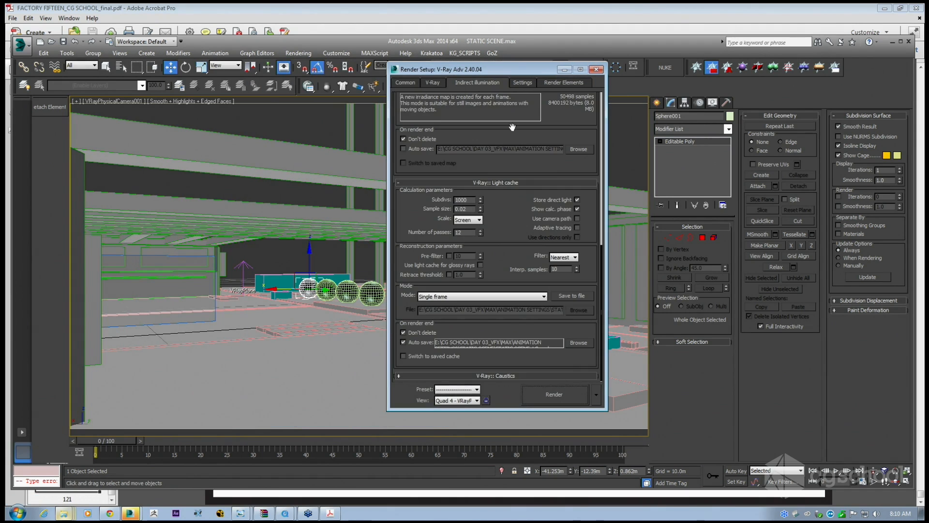
scroll(496, 242, "down", 10)
scroll(460, 128, "up", 10)
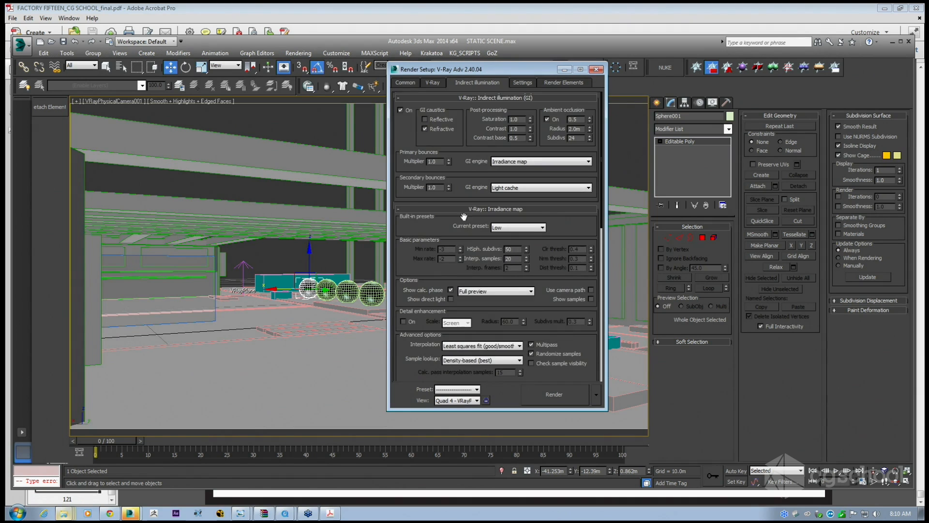
left_click_drag(457, 71, 664, 87)
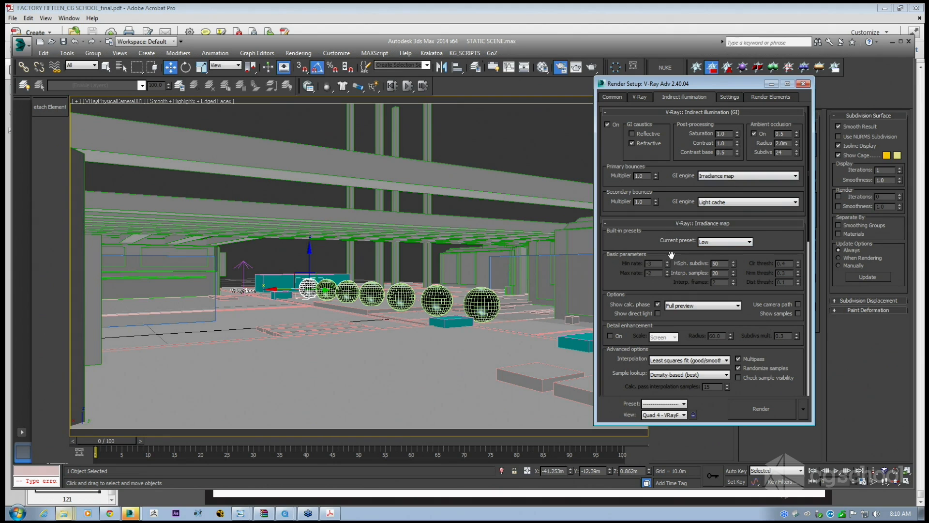
Set the GI engine for primary bounces to Light cache.
left_click(706, 180)
left_click(709, 203)
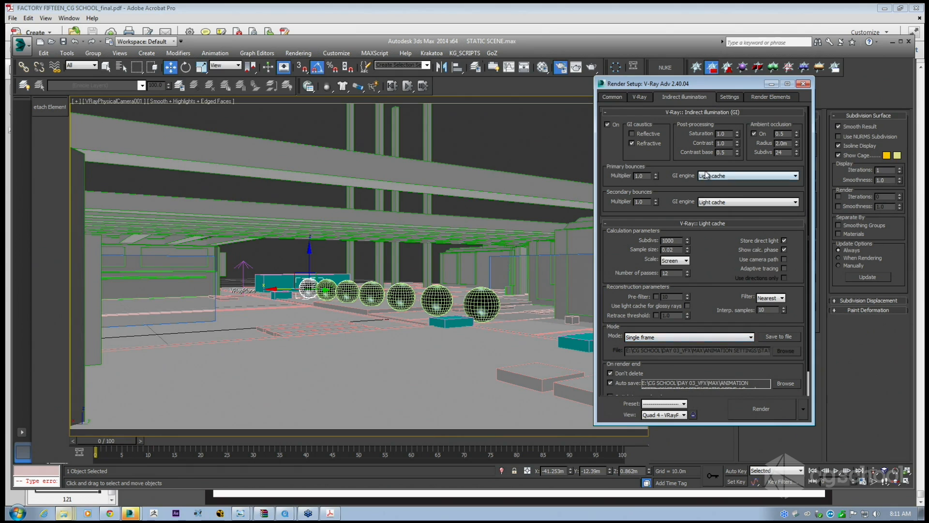
scroll(712, 279, "down", 1)
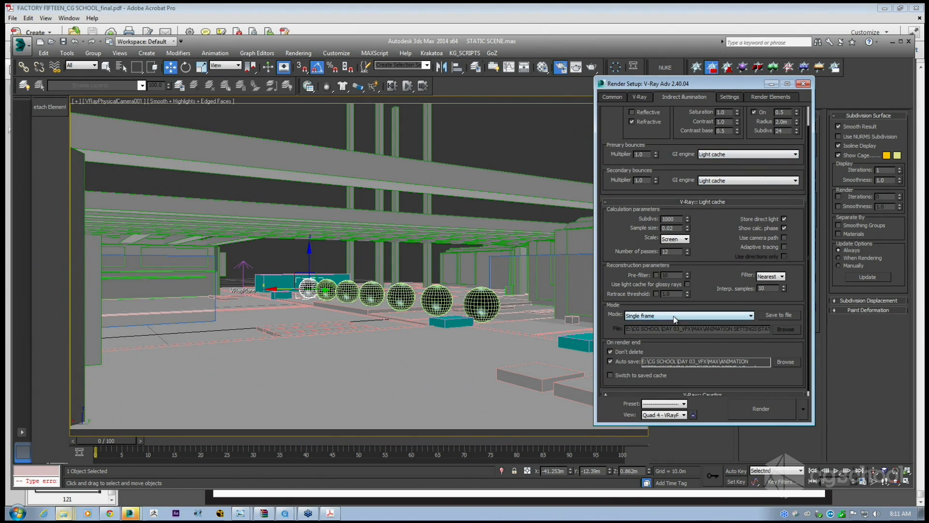
left_click(675, 320)
left_click(675, 324)
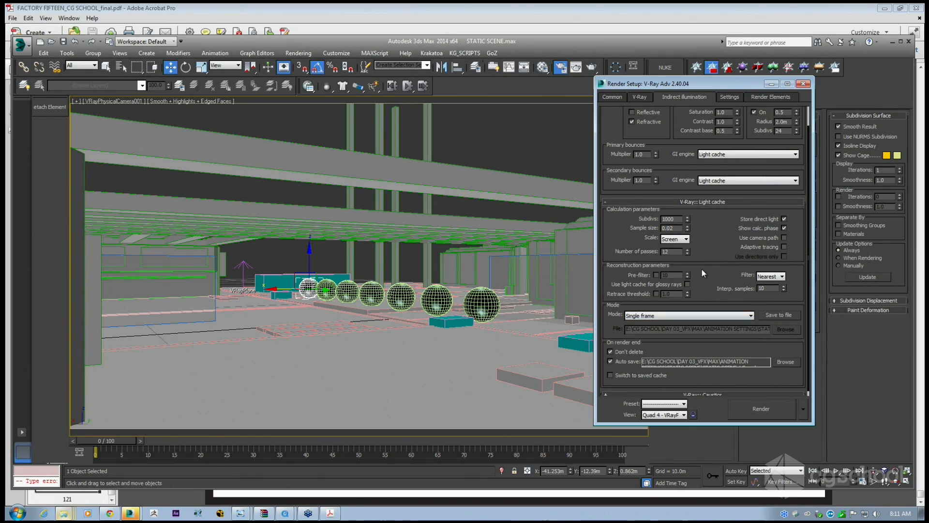
scroll(709, 241, "down", 1)
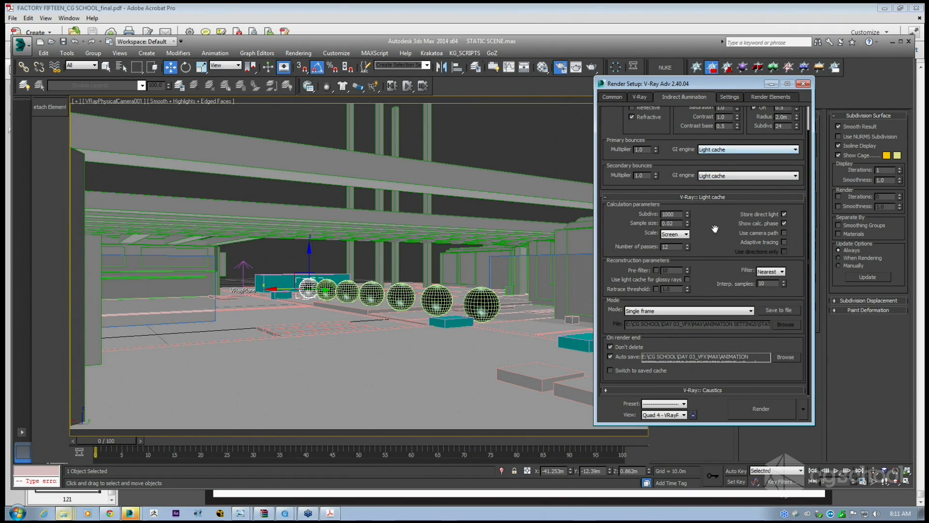
scroll(710, 151, "up", 2)
Shift the Render Setup dialog further aside and set the light cache mode to Fly-through.
left_click_drag(686, 85, 706, 83)
scroll(712, 184, "down", 1)
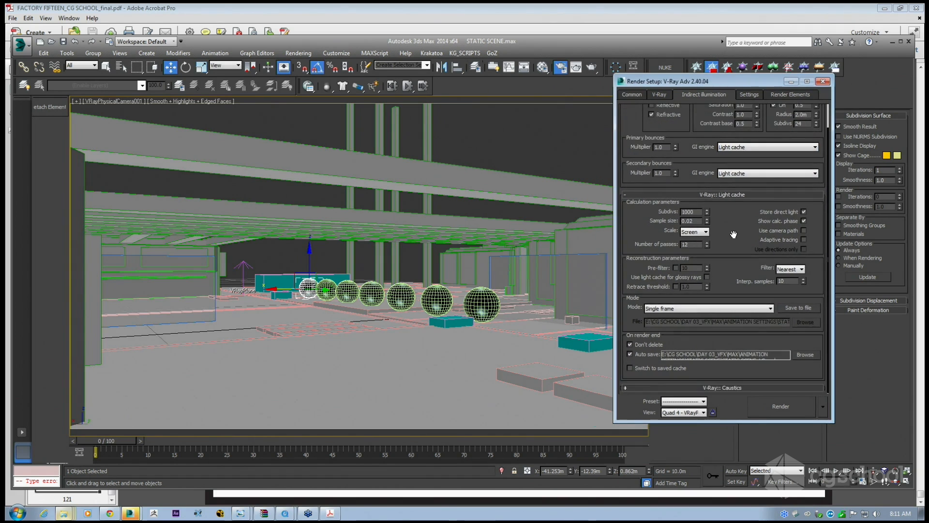
left_click(688, 309)
left_click(669, 323)
scroll(743, 244, "up", 1)
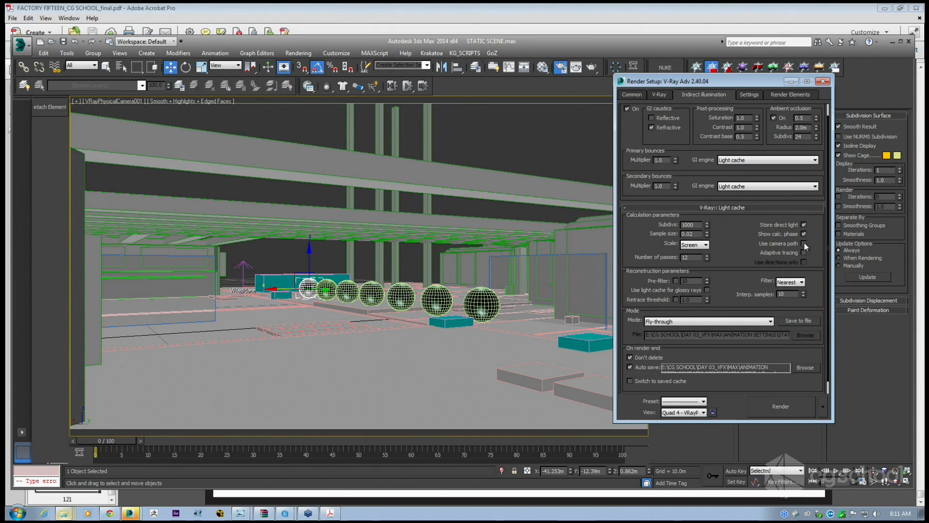
Set the light cache scale to World.
left_click(803, 244)
left_click(707, 244)
left_click(694, 261)
Set the light cache subdivisions to 2500.
double_click(699, 225)
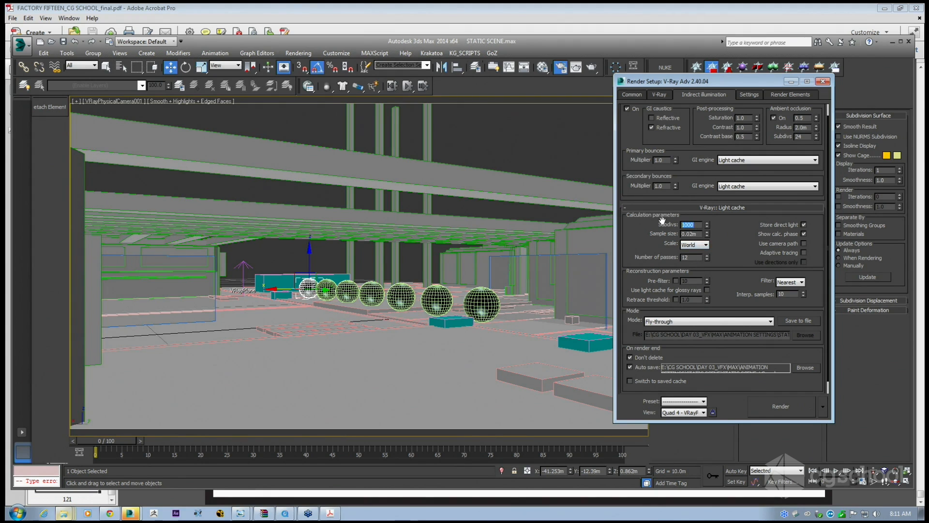
left_click(698, 224)
double_click(702, 224)
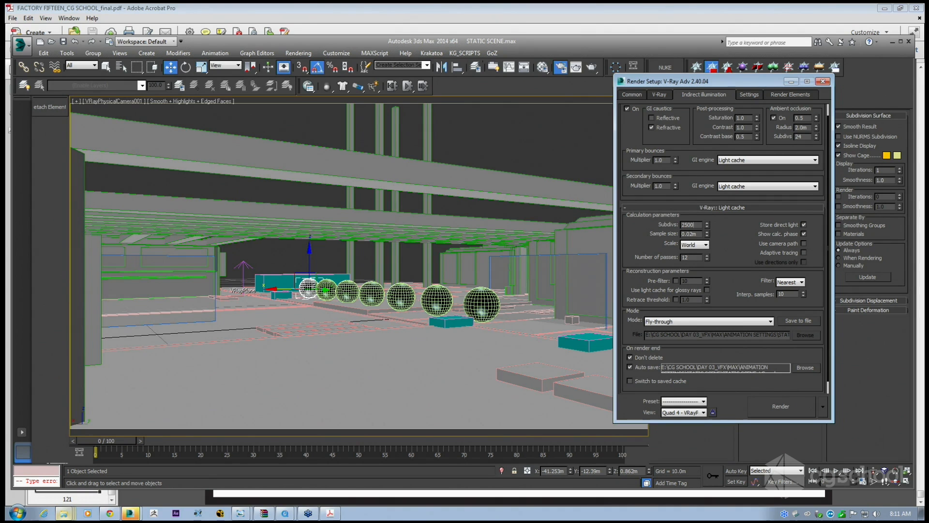
key("Return")
Compare the World and Screen scale options of the light cache and choose Screen.
left_click(699, 248)
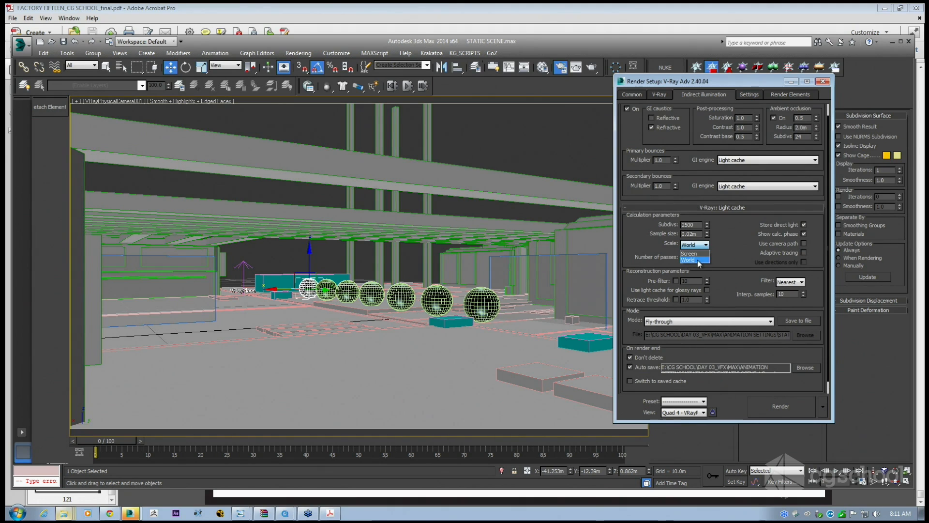
left_click(691, 261)
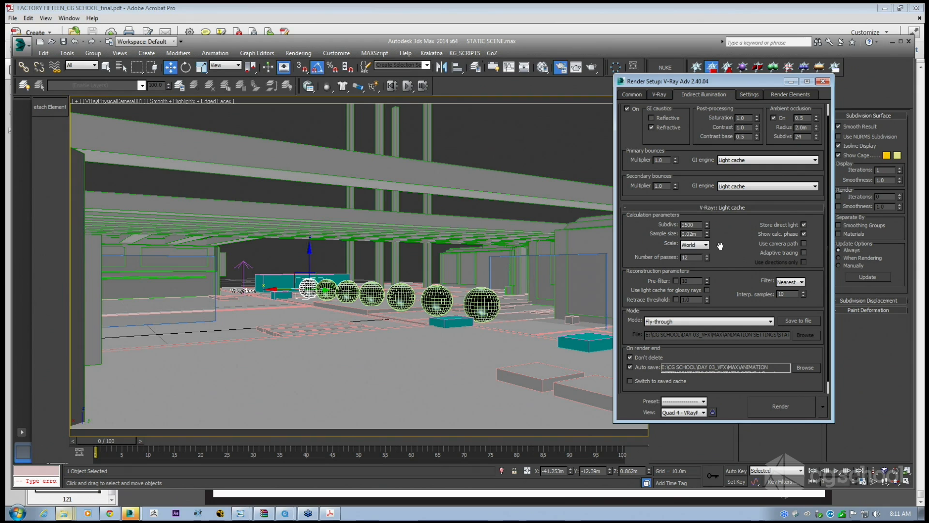
left_click(697, 245)
left_click(695, 251)
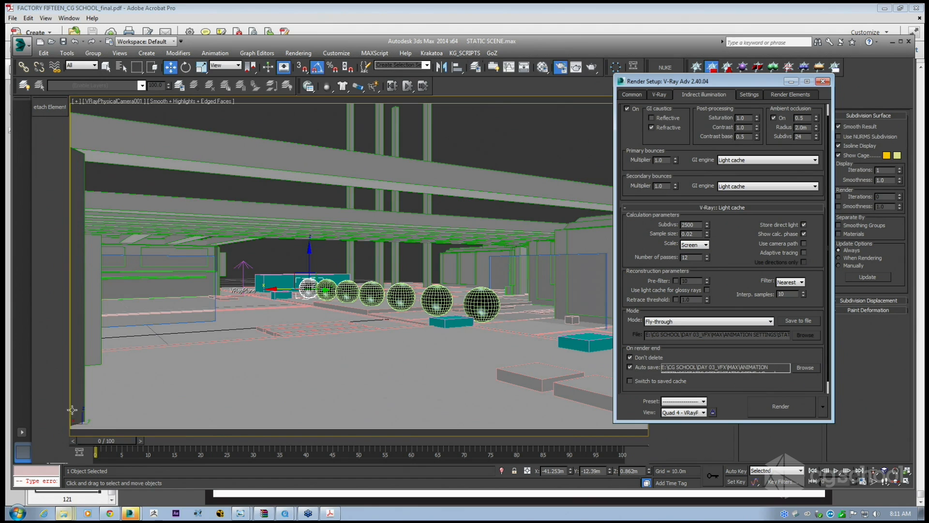
left_click(697, 246)
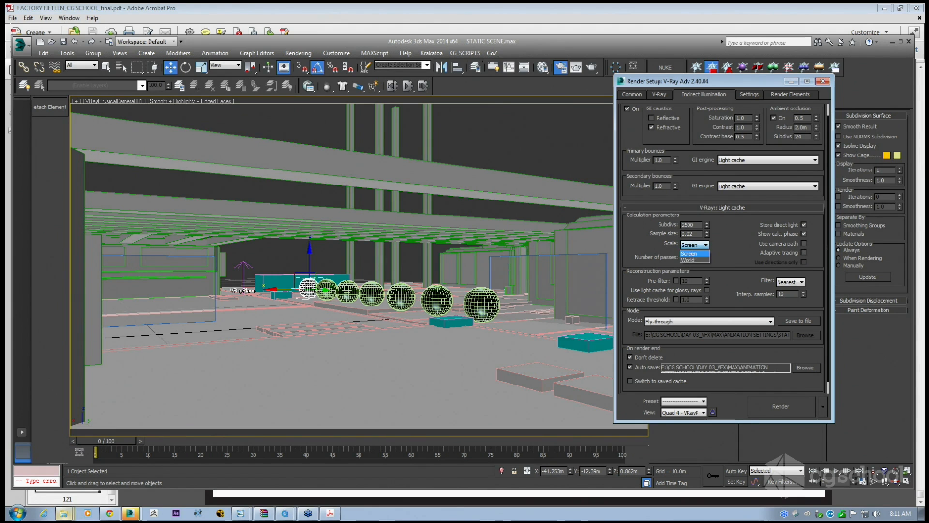
left_click(693, 253)
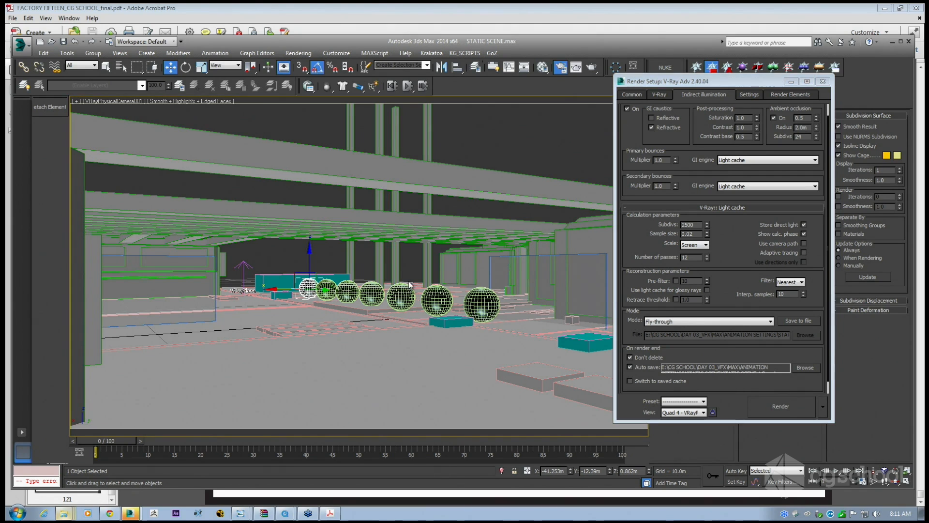
Switch from the camera to the perspective view and examine the building, spheres and camera position from outside.
key("p")
key("Up")
key("Up")
key("shift+Up")
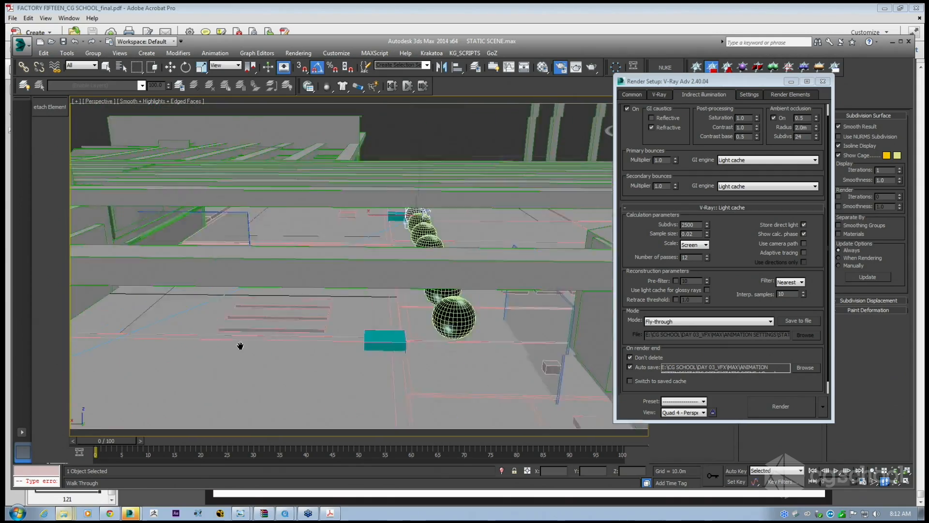
left_click_drag(386, 270, 286, 308)
key("Up")
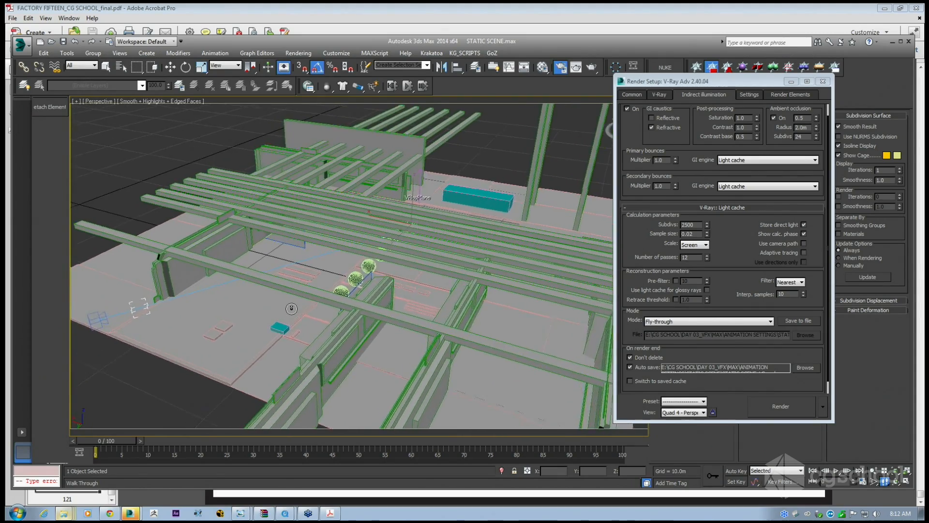
key("Left")
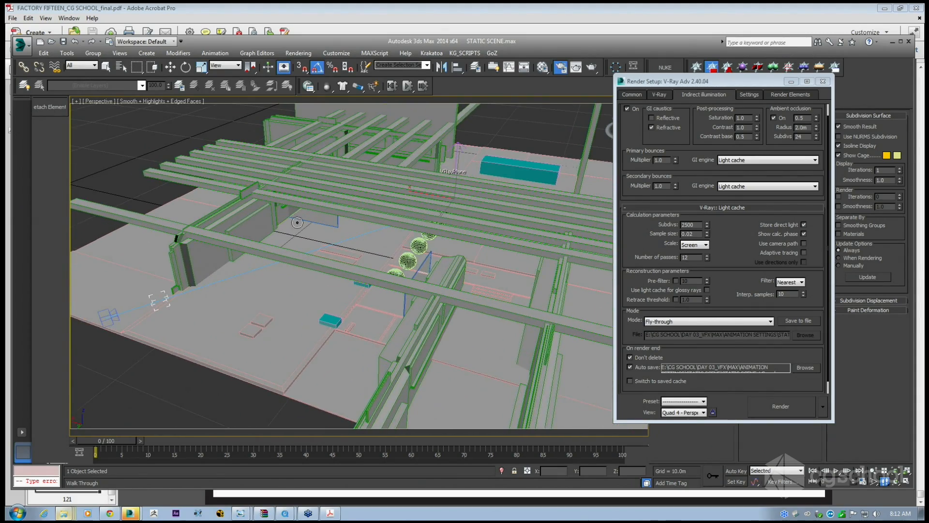
left_click(172, 69)
key("z")
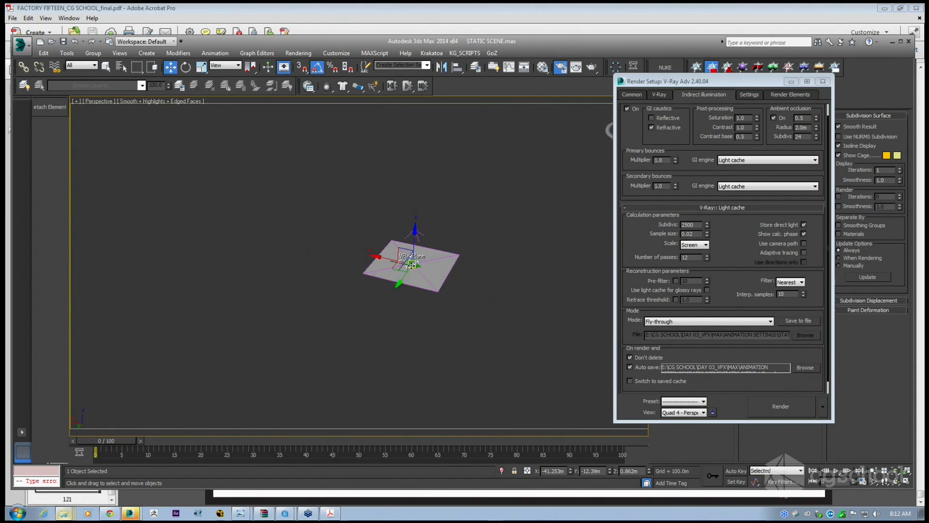
left_click_drag(411, 265, 438, 249)
scroll(440, 275, "up", 10)
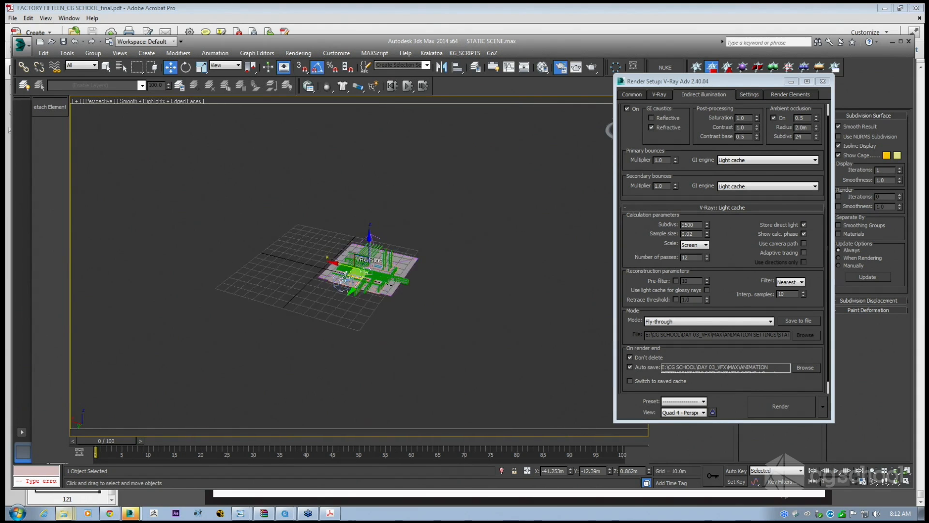
scroll(440, 276, "down", 3)
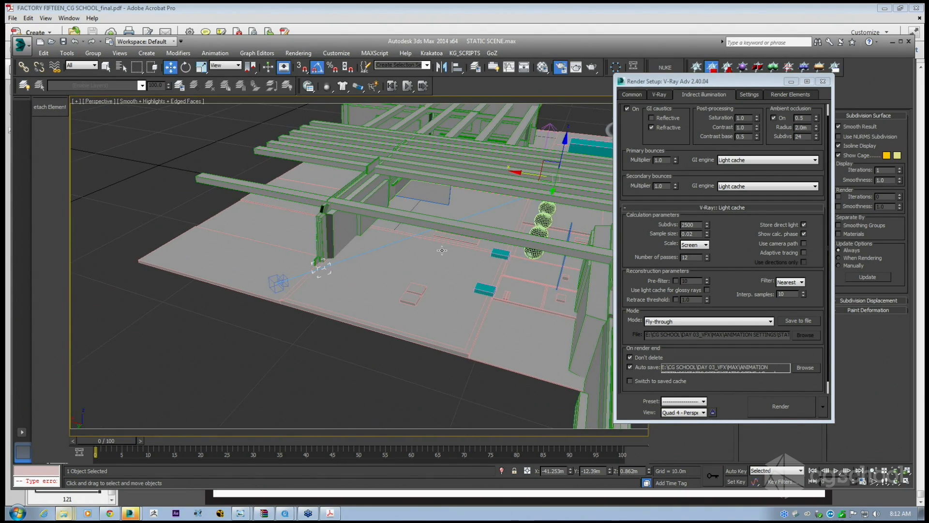
Return to the camera view and compare the World and Screen scale options of the light cache, ending on Screen.
scroll(413, 259, "up", 5)
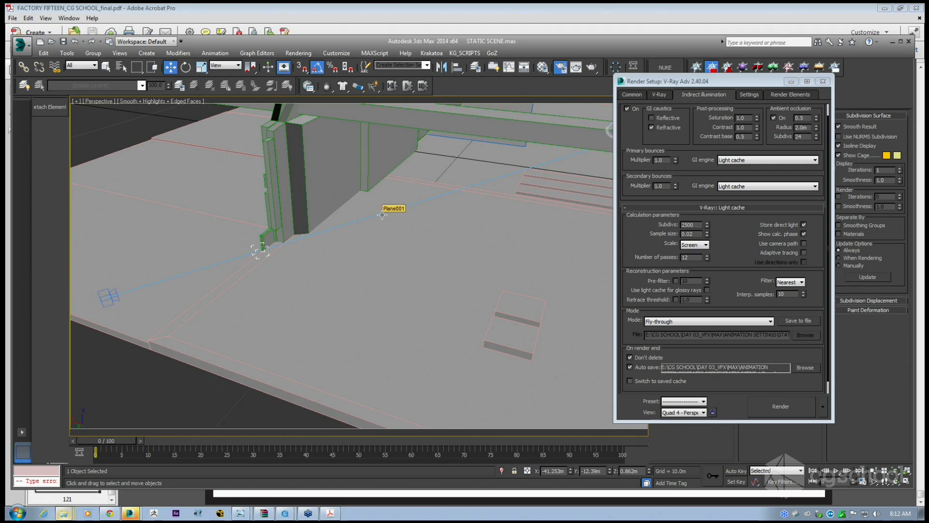
key("c")
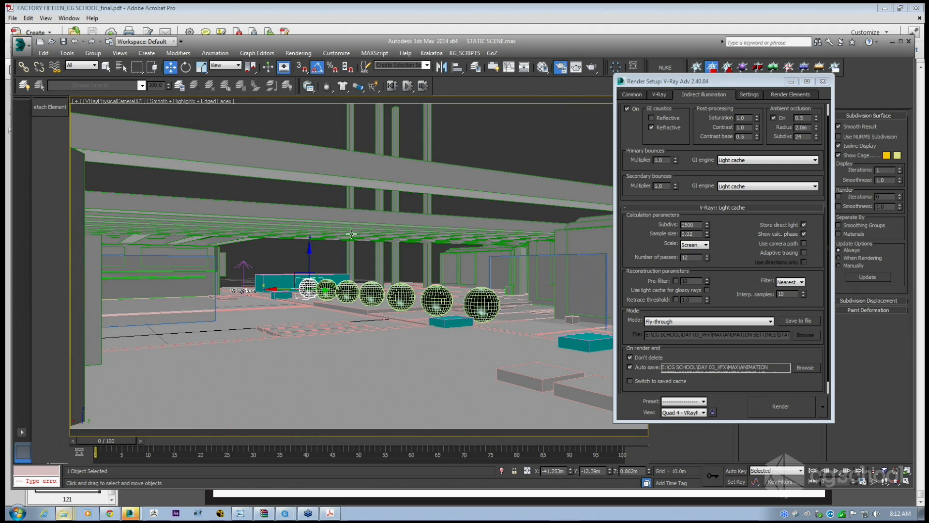
left_click(706, 245)
left_click(692, 259)
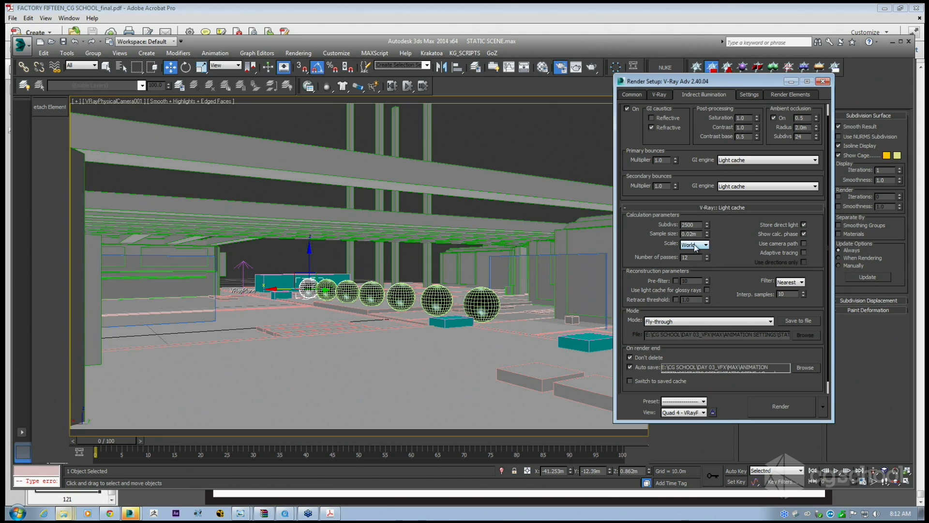
left_click(702, 245)
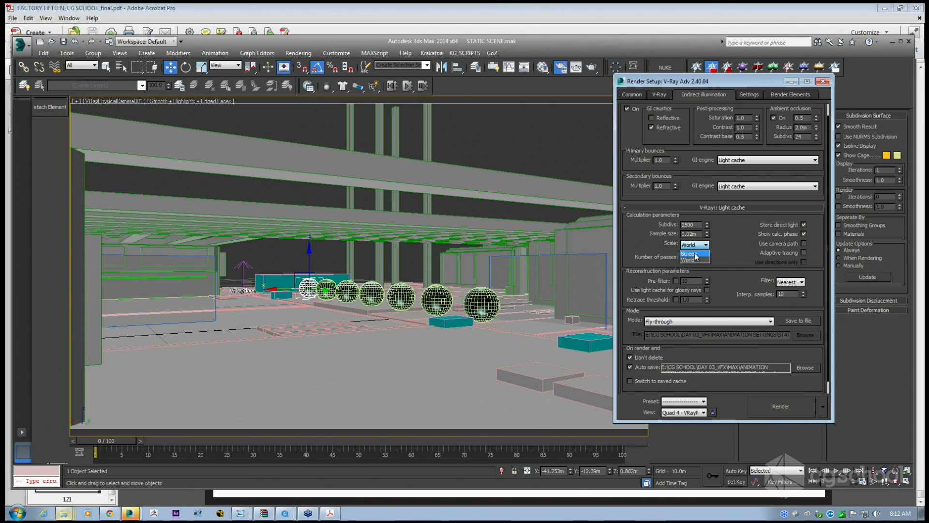
left_click(693, 253)
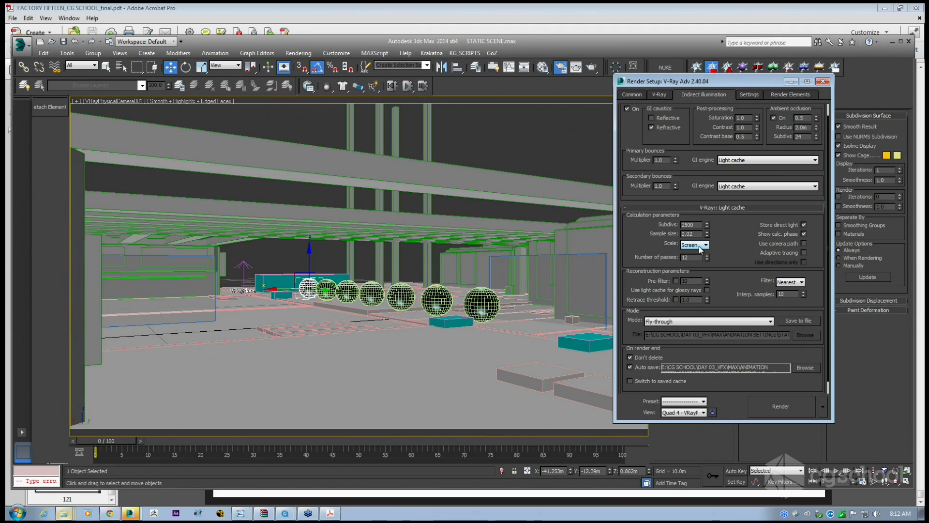
Try 1000 light cache subdivisions, return to 2500, and set the light cache scale to World.
double_click(690, 225)
key("Return")
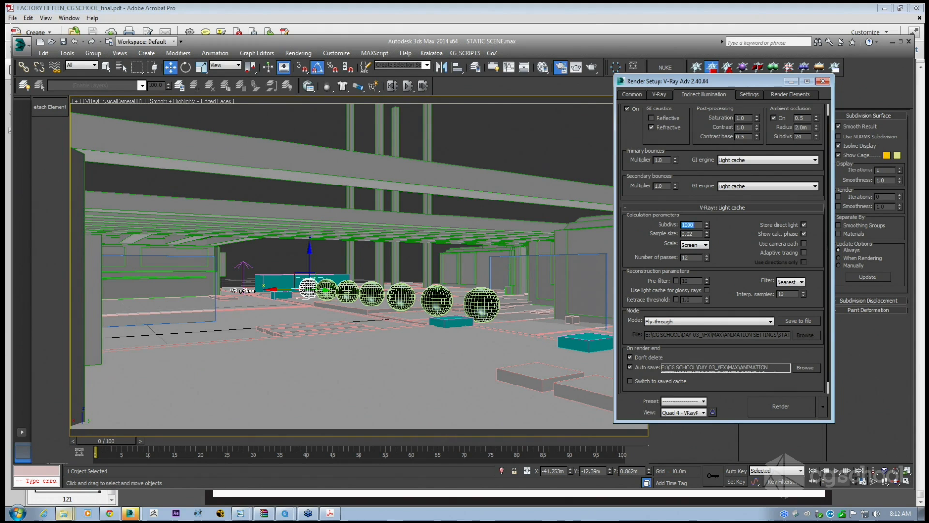
scroll(719, 240, "up", 1)
left_click(697, 252)
left_click(692, 266)
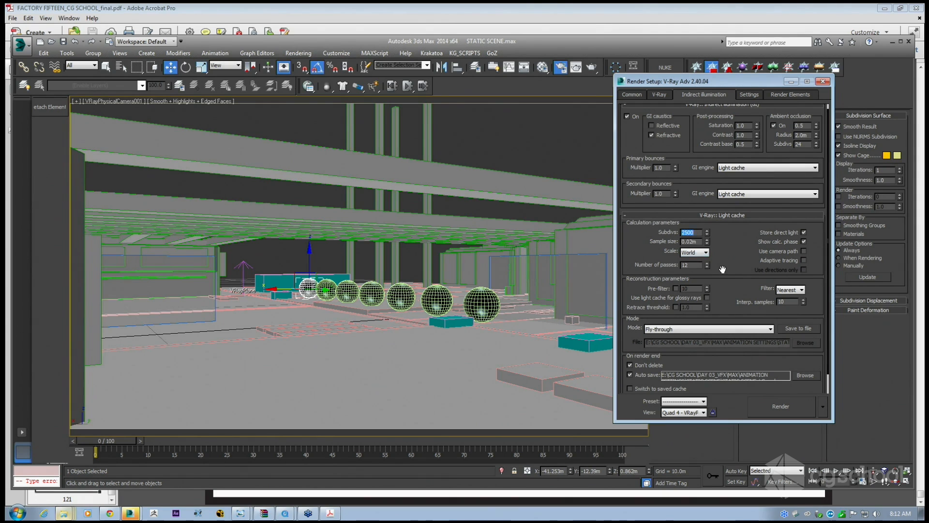
left_click_drag(723, 269, 722, 249)
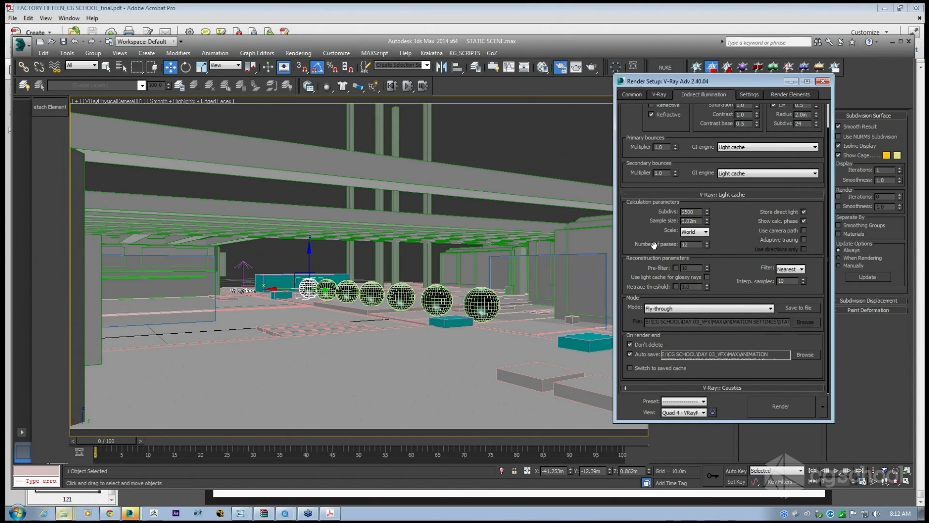
Try 8 as the light cache's number of passes and return it to 12.
scroll(640, 235, "up", 1)
scroll(640, 235, "up", 1)
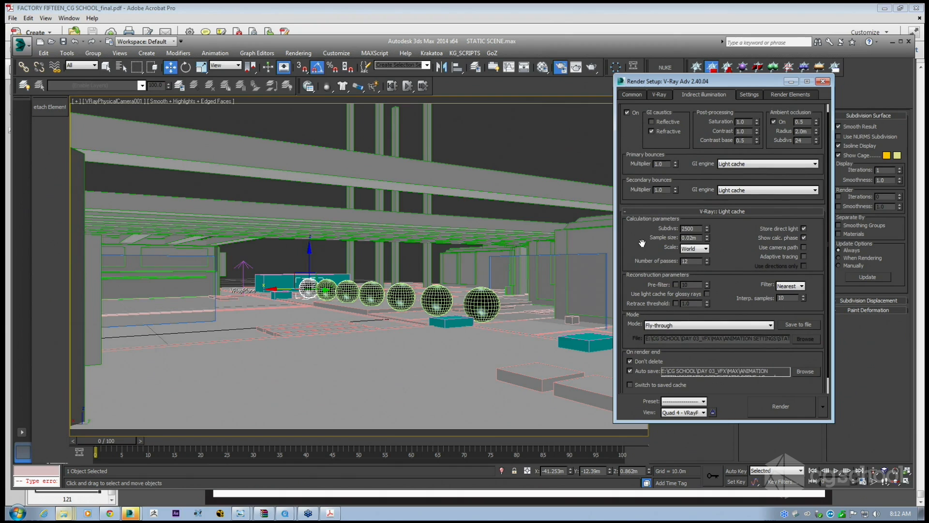
double_click(687, 262)
type("8")
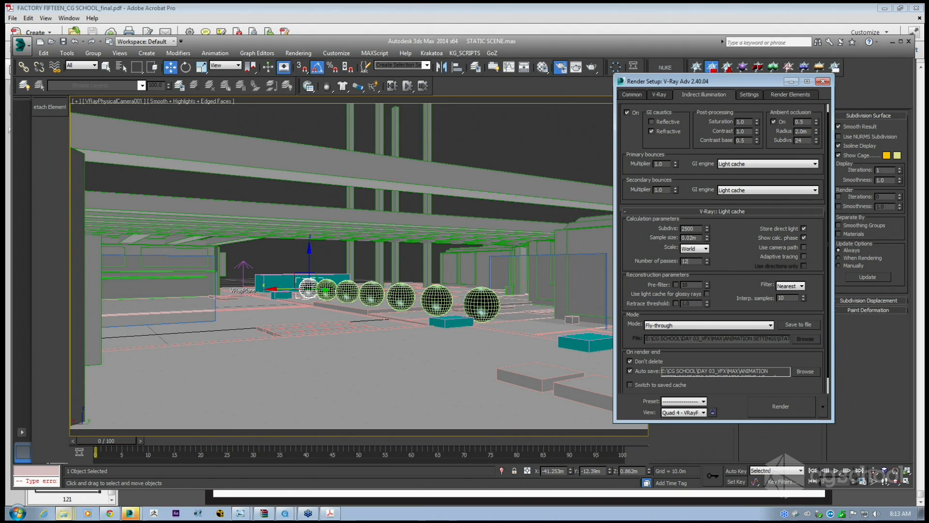
double_click(684, 261)
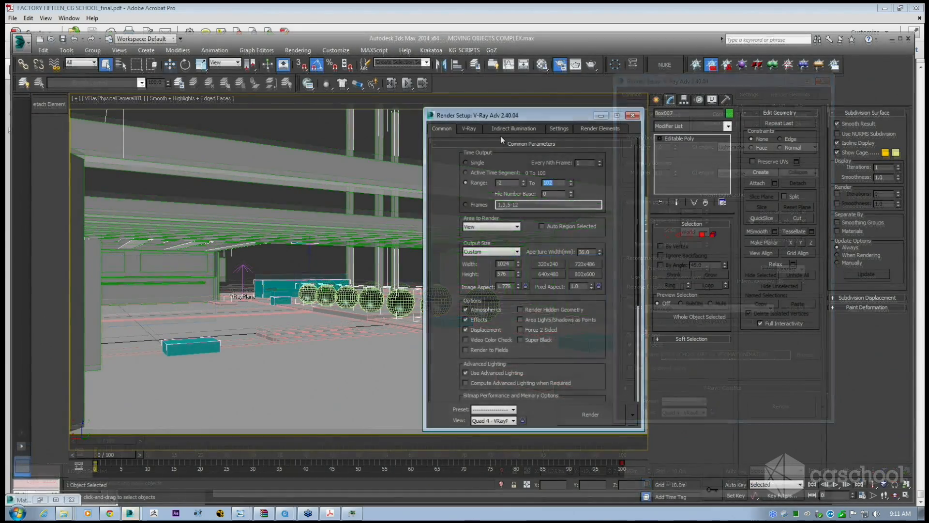
Examine the irradiance map's mode and auto-save settings, the frame range, the output options and the available render modes of the moving-objects scene.
left_click(513, 129)
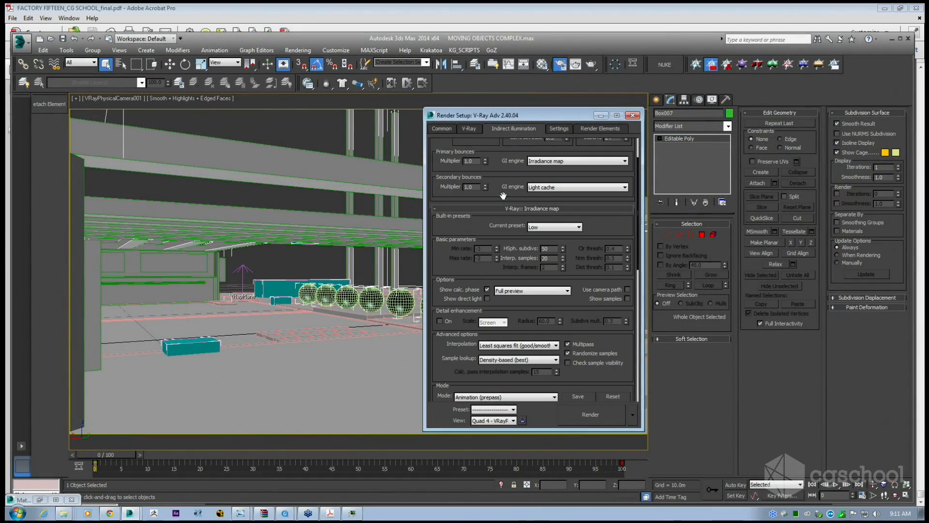
scroll(522, 224, "down", 3)
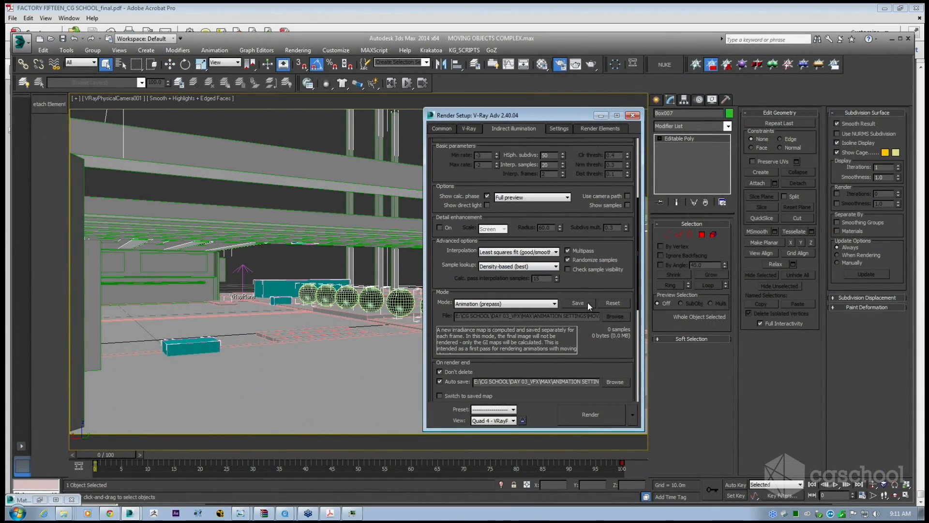
left_click(447, 130)
left_click_drag(479, 116, 478, 115)
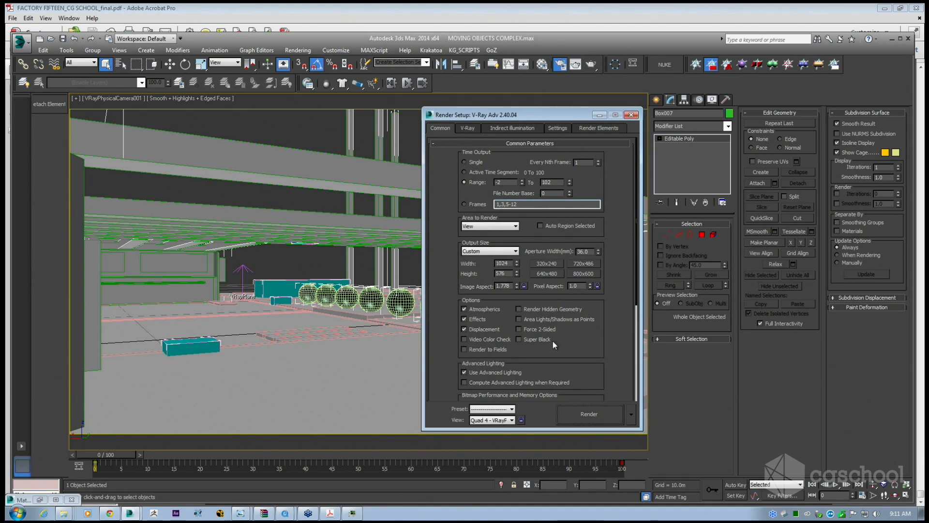
scroll(553, 340, "down", 2)
left_click(631, 414)
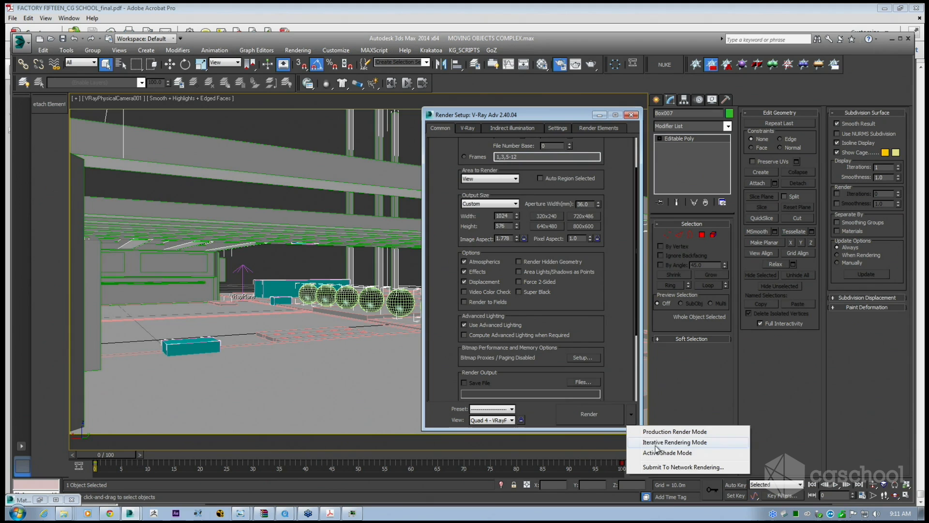
left_click(616, 274)
scroll(616, 273, "up", 1)
scroll(615, 272, "up", 1)
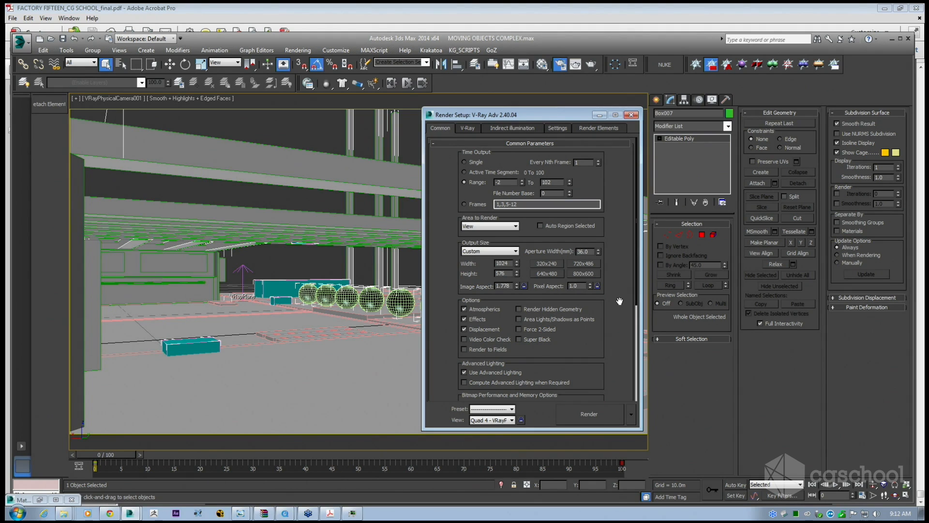
left_click(509, 129)
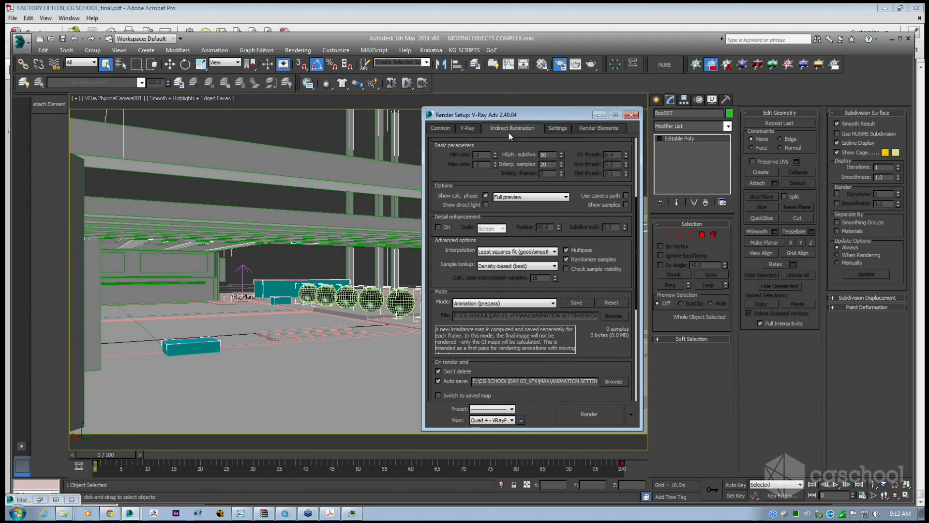
left_click_drag(505, 116, 493, 105)
Switch to the ANIMATION SETTINGS window in Windows Explorer, open MOVING OBJECTS COMPLEX > COMPLEX PREEPASS, and widen the Name column to show full file names.
mouse_move(130, 513)
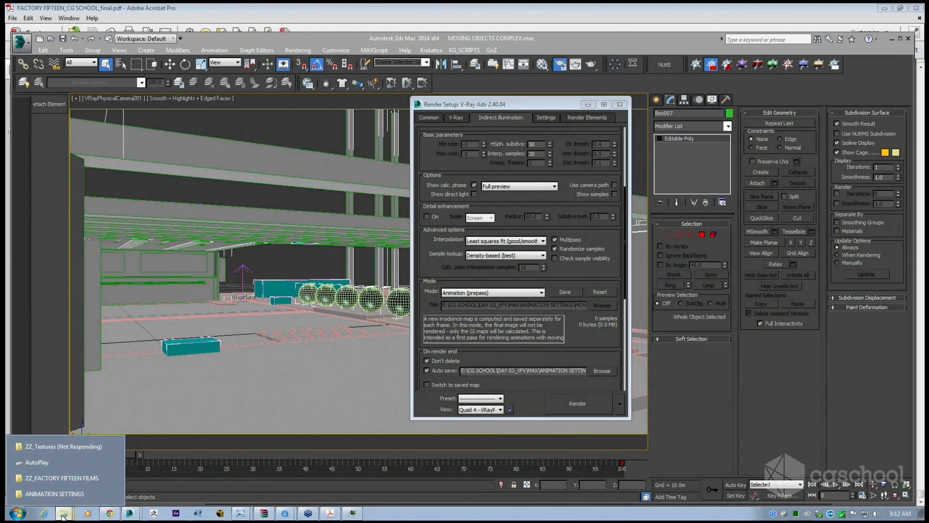
left_click(62, 499)
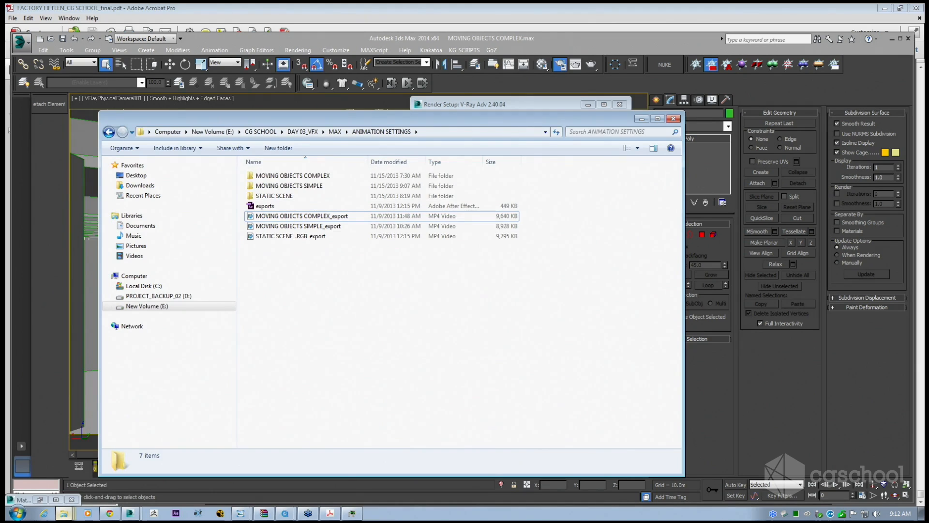
double_click(301, 176)
double_click(301, 176)
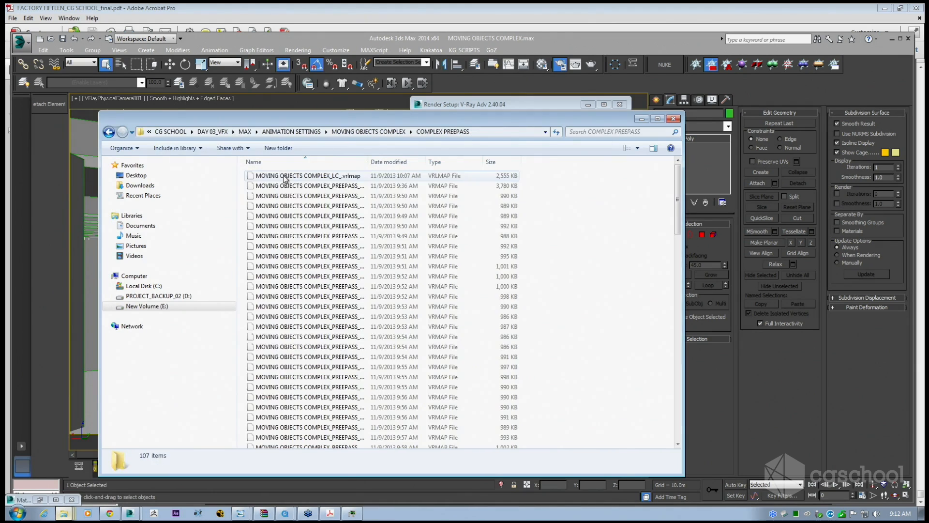
left_click_drag(367, 162, 438, 162)
Inspect the saved light cache file and the per-frame prepass irradiance maps, including frames -001, -002 and 0000.
left_click(318, 178)
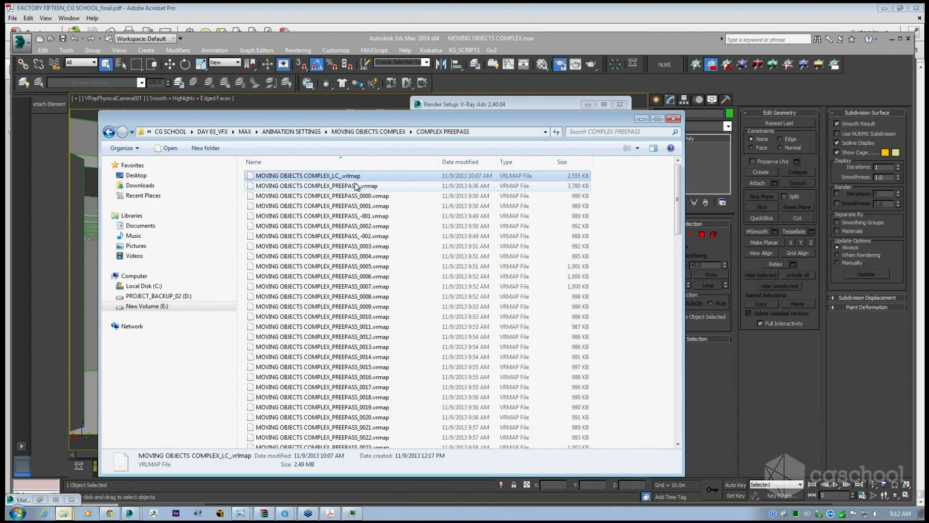
left_click(339, 186)
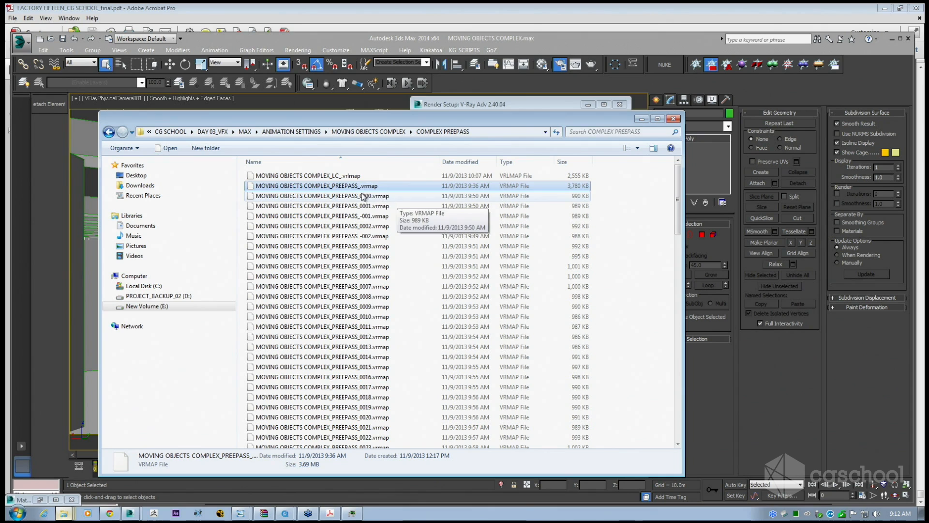
left_click(345, 204)
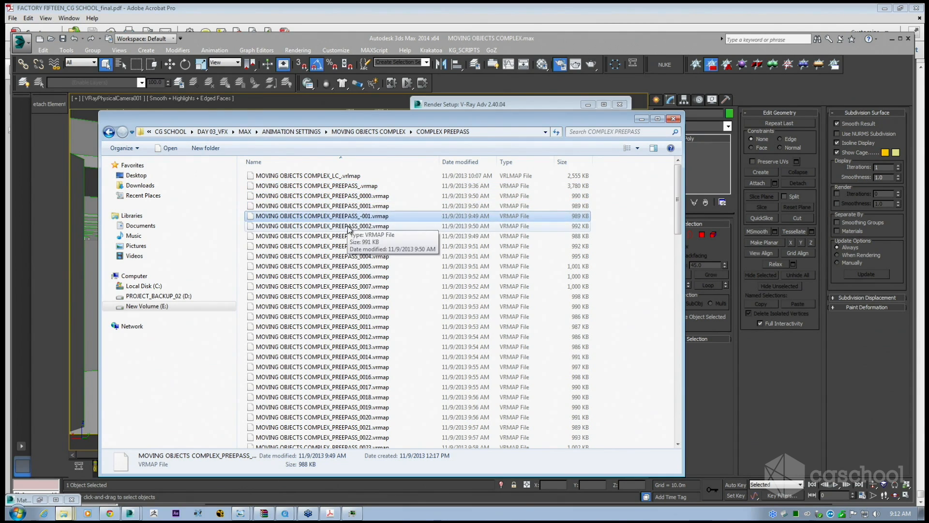
left_click(354, 236)
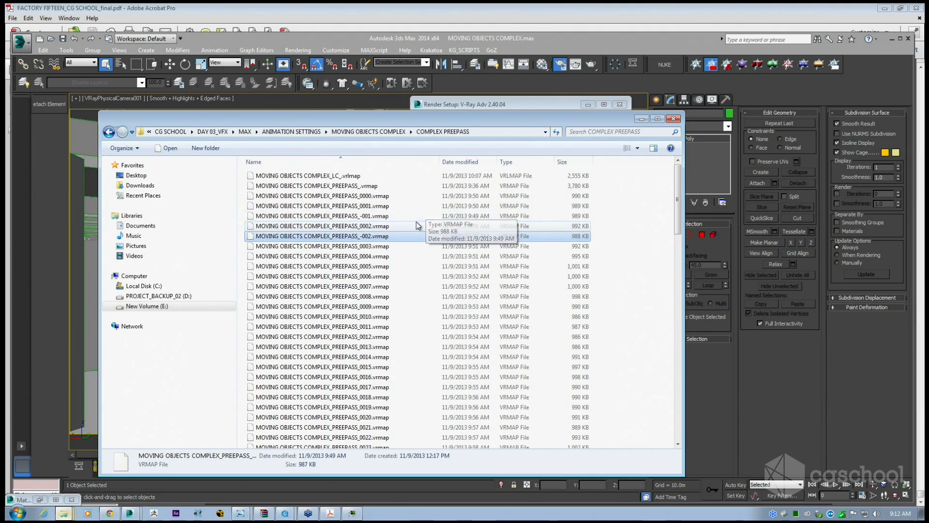
left_click(388, 218)
left_click(378, 197)
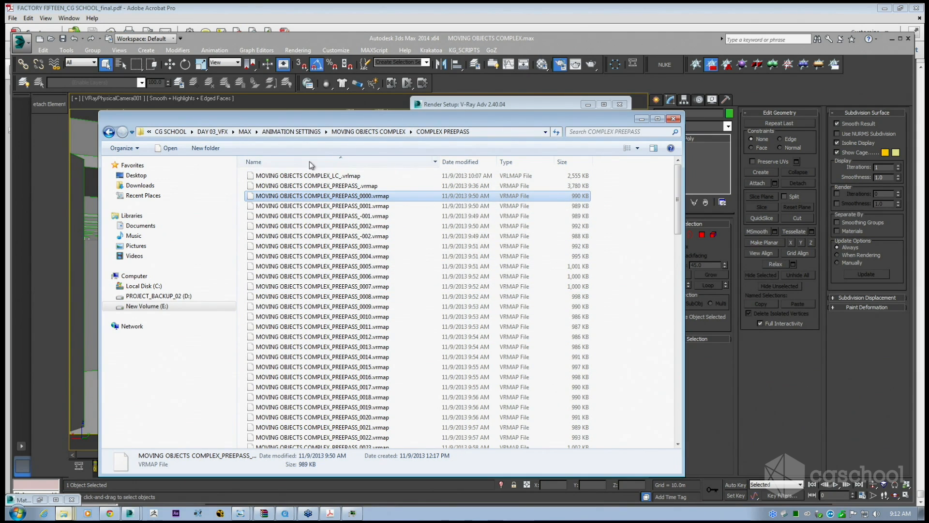
left_click_drag(380, 116, 399, 213)
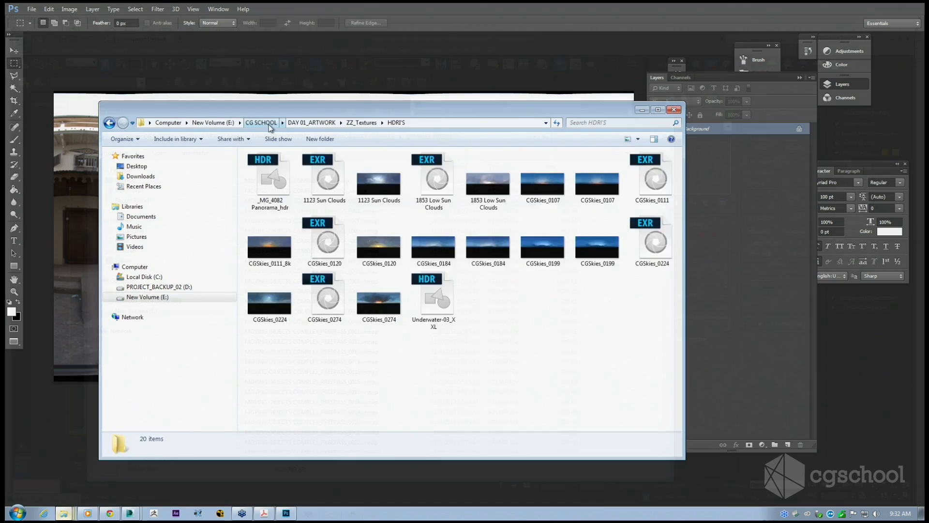
Go up from the HDRI'S folder to CG SCHOOL and open its MISC folder.
left_click_drag(273, 116, 281, 152)
key("Down")
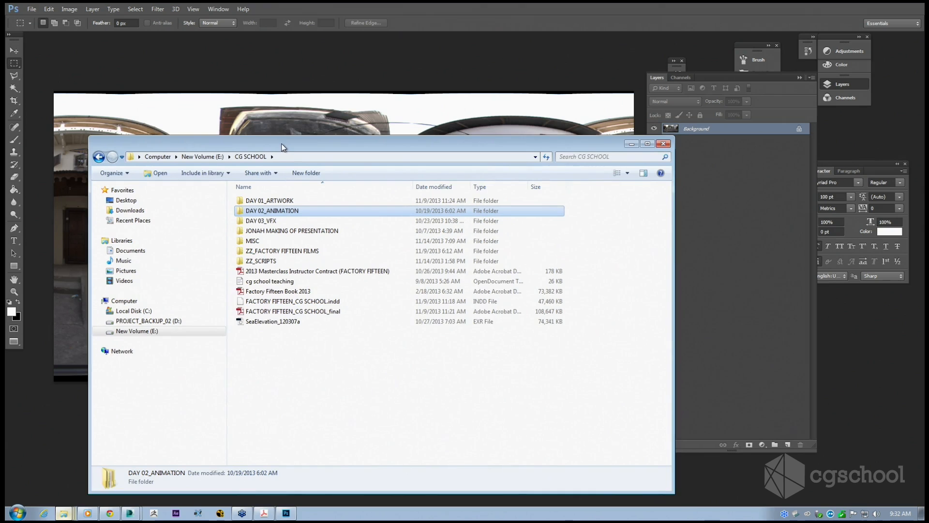
left_click(287, 205)
left_click(302, 215)
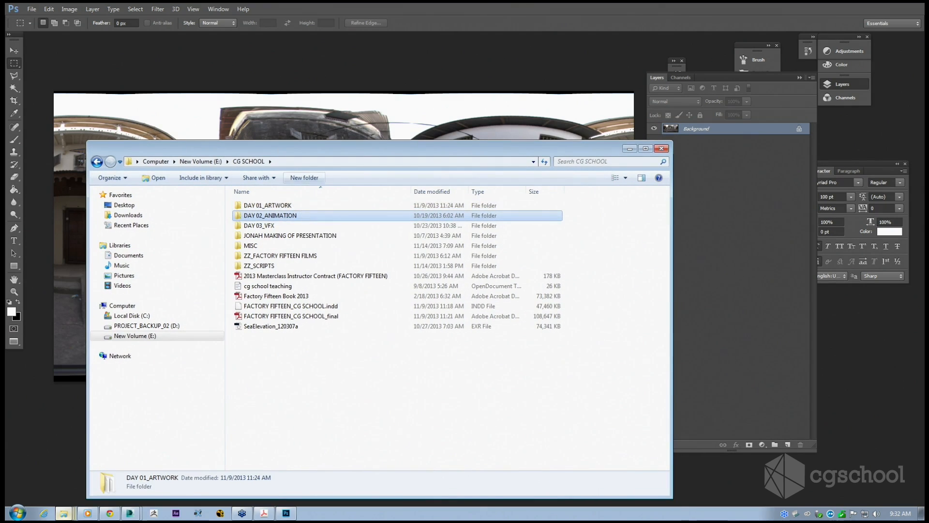
mouse_move(316, 152)
left_mouse_down()
mouse_move(331, 163)
mouse_move(312, 157)
mouse_move(319, 163)
left_mouse_up()
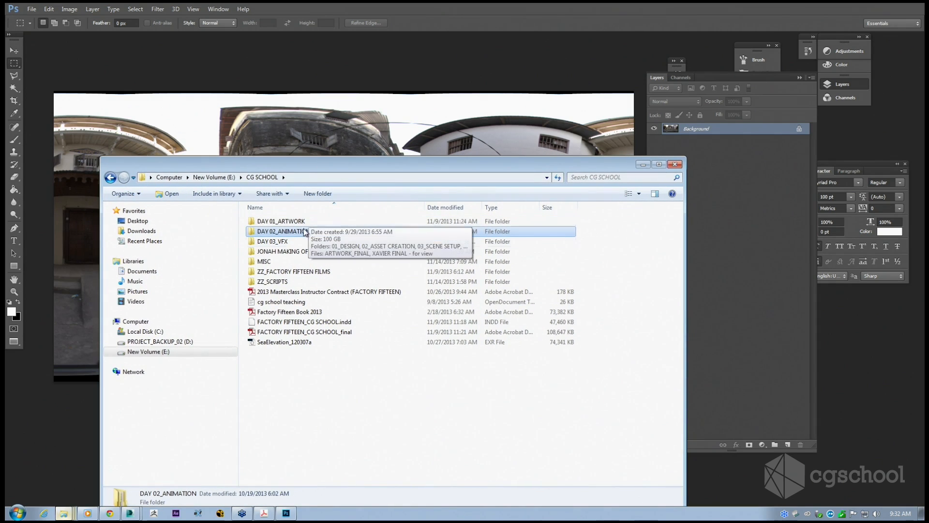
double_click(283, 262)
Open the TRA_30_HDRI_stuff folder inside MISC and view the _MG_4082 Panorama image in Windows Photo Viewer.
double_click(282, 221)
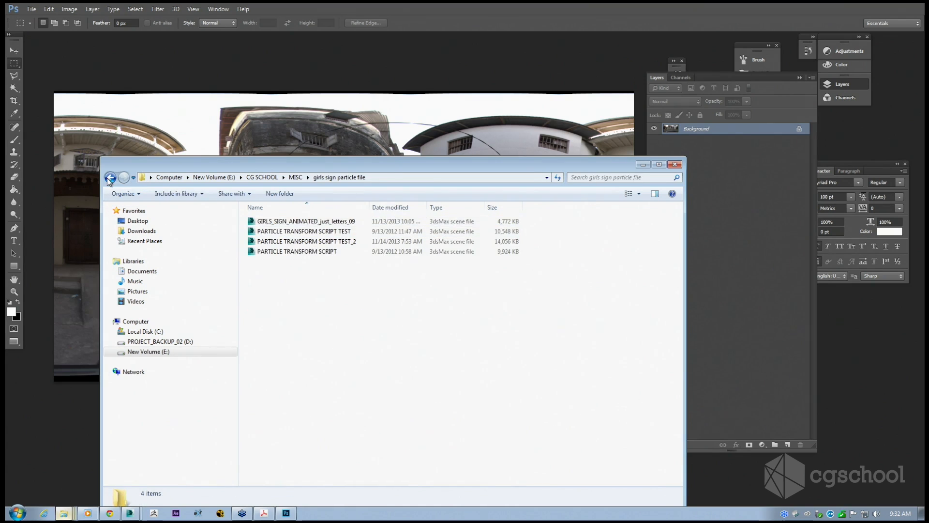
key("BackSpace")
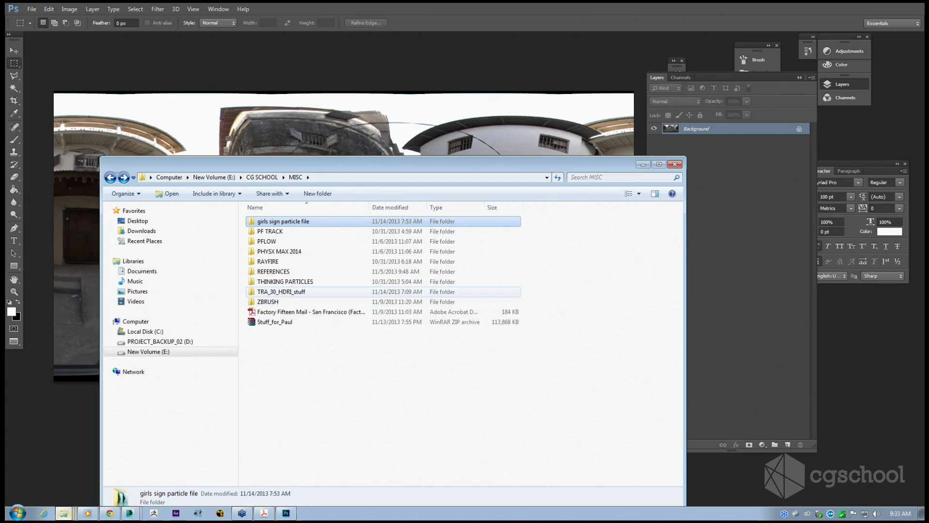
double_click(283, 292)
left_click(345, 227)
left_click_drag(365, 165, 346, 112)
double_click(266, 173)
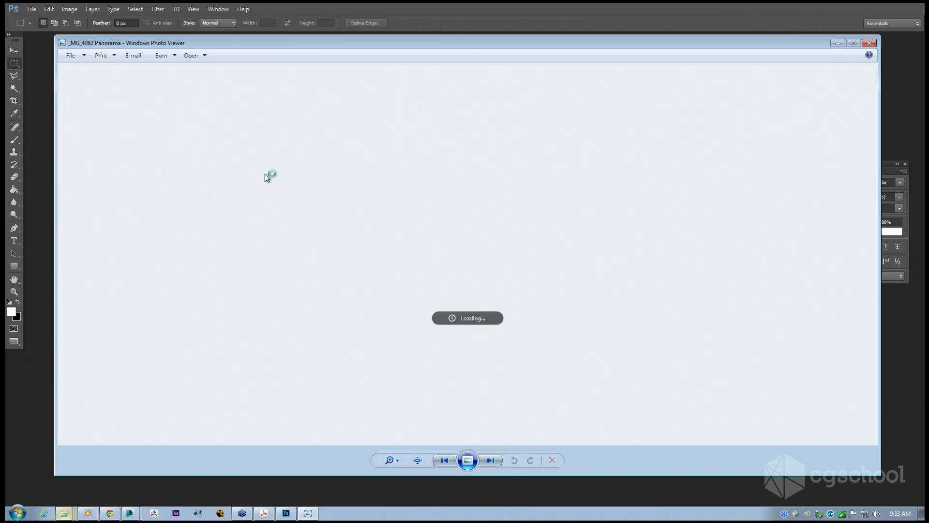
Step through the fisheye exposures that follow the panorama, up to _MG_4092, to compare their exposures and viewing directions.
key("Right")
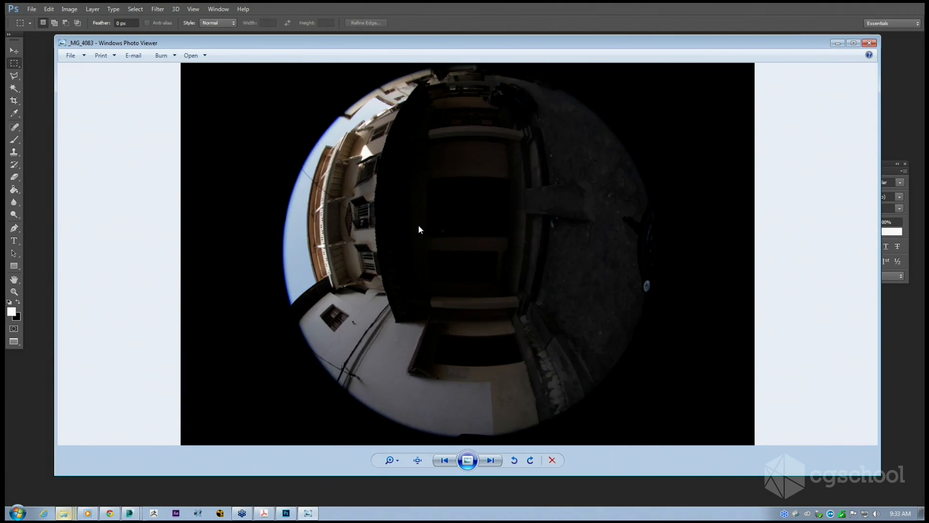
key("Right")
key("Right")
key("Right")
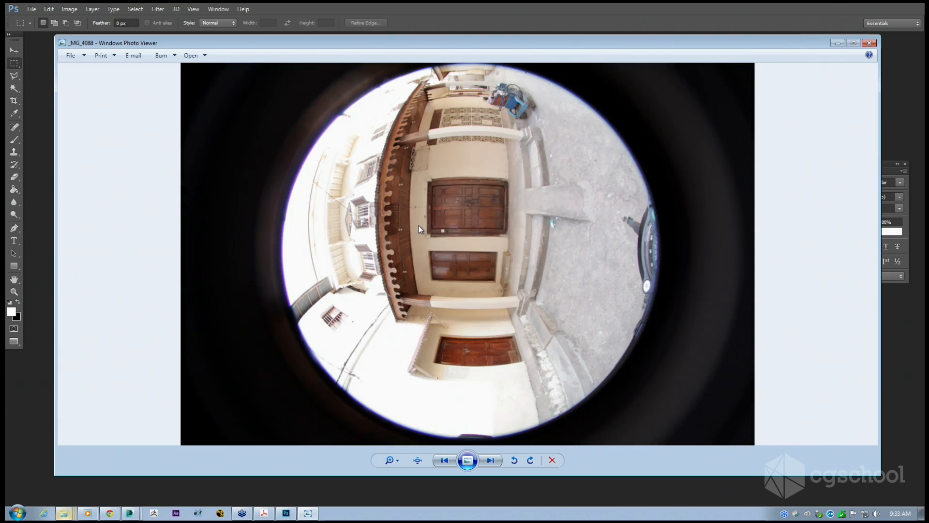
key("Right")
key("Right")
key("Right")
key("Right")
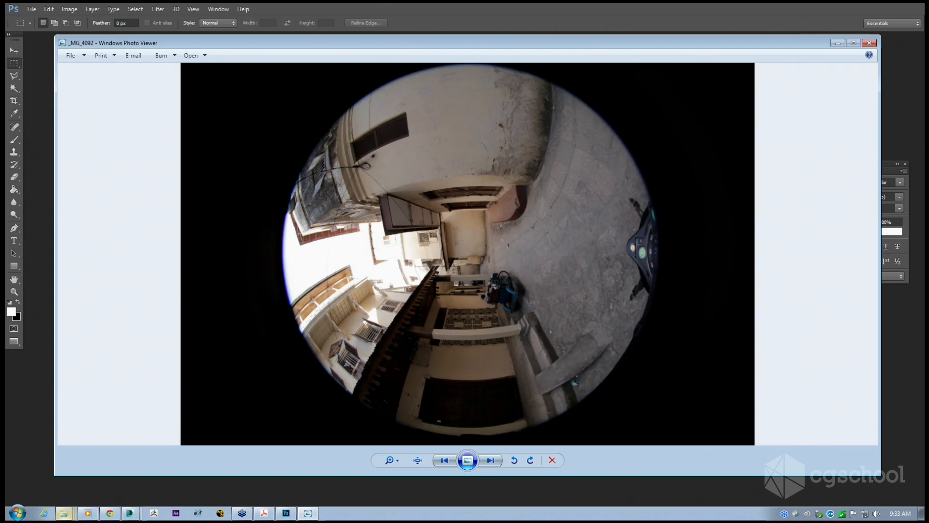
Examine the ground and tripod area of the _MG_4092 fisheye photo up close, then return to the whole image.
scroll(616, 173, "up", 5)
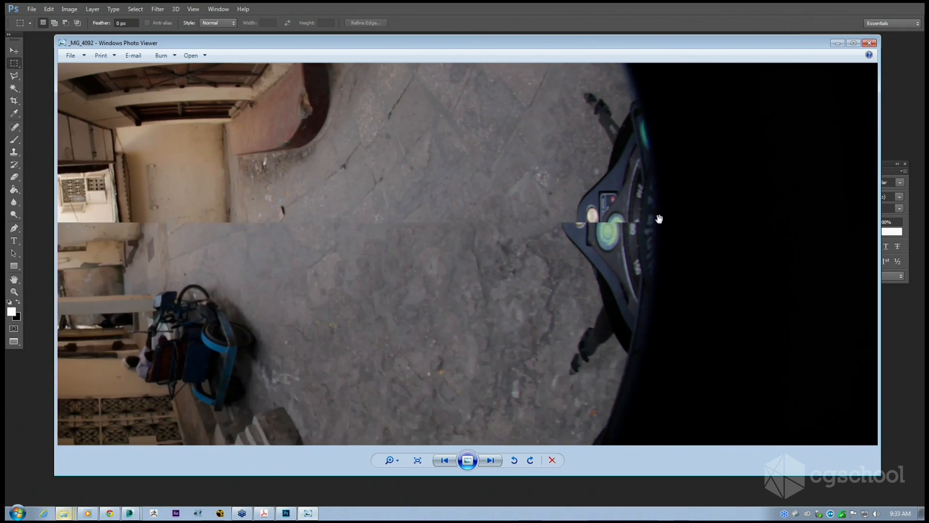
left_click_drag(654, 219, 436, 175)
scroll(436, 175, "down", 5)
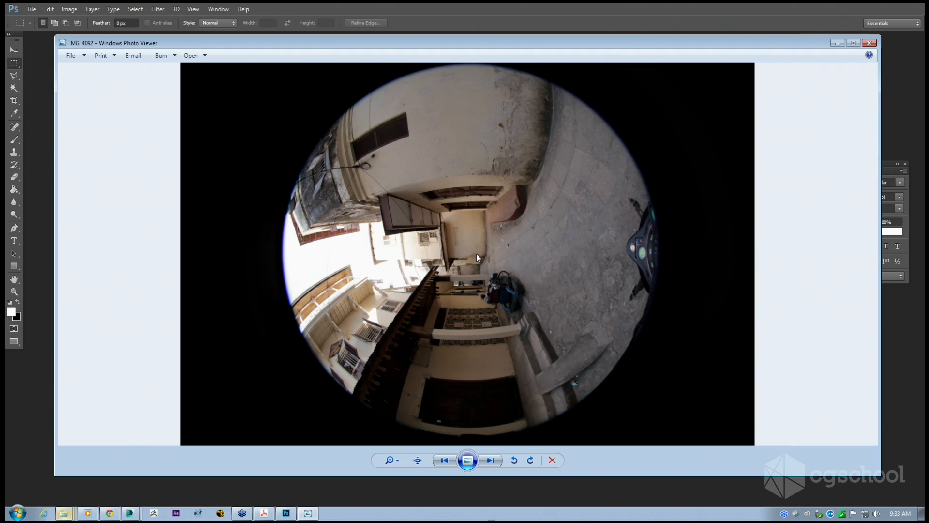
scroll(471, 241, "up", 1)
scroll(471, 241, "down", 1)
Step through the following fisheye exposures up to _MG_4101 to compare their brightness from dark to bright.
key("Right")
key("Right")
key("Right")
key("Right")
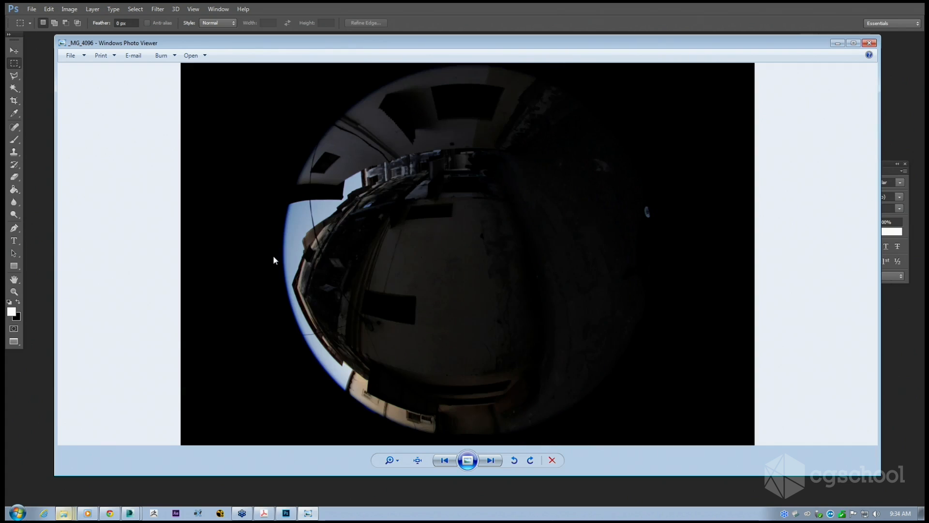
key("Right")
key("Right")
key("Right")
key("Right")
key("Right")
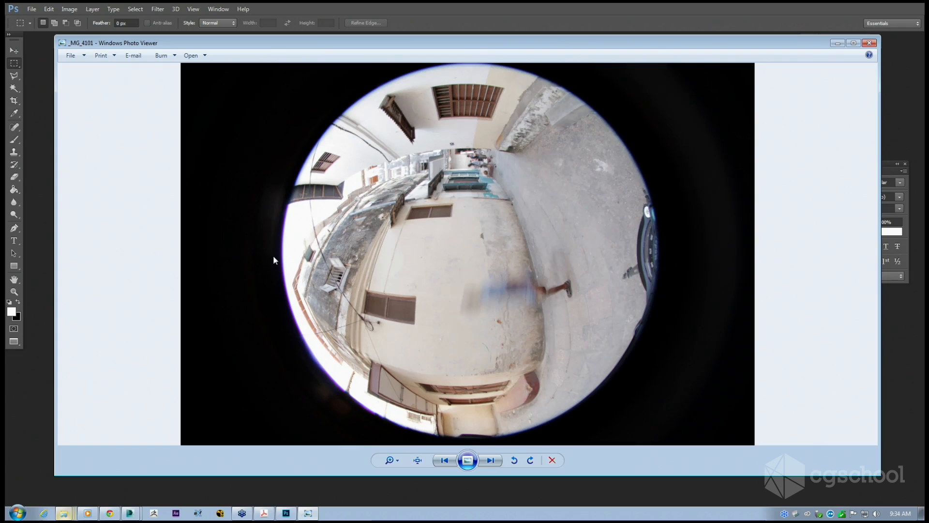
Switch to the panorama in Photoshop, add an Exposure adjustment layer above the Background and try different exposure levels.
left_click(837, 42)
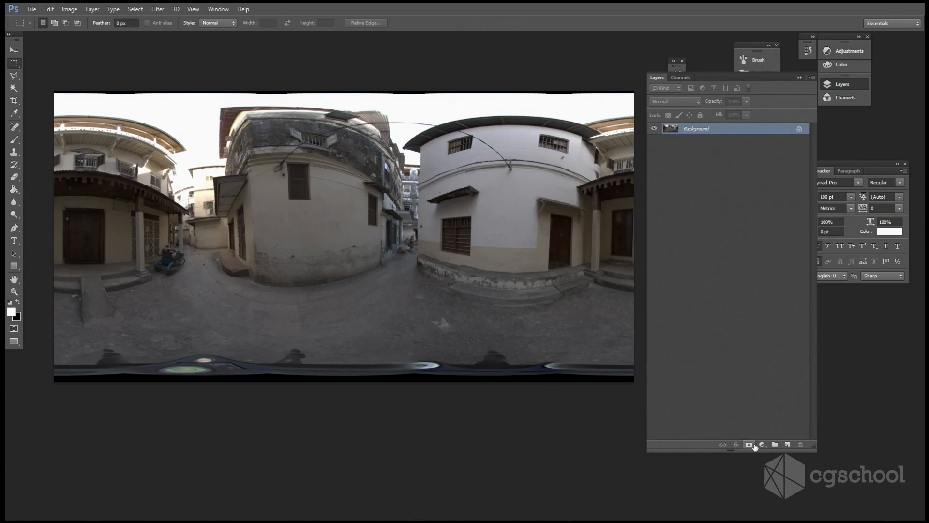
left_click(755, 446)
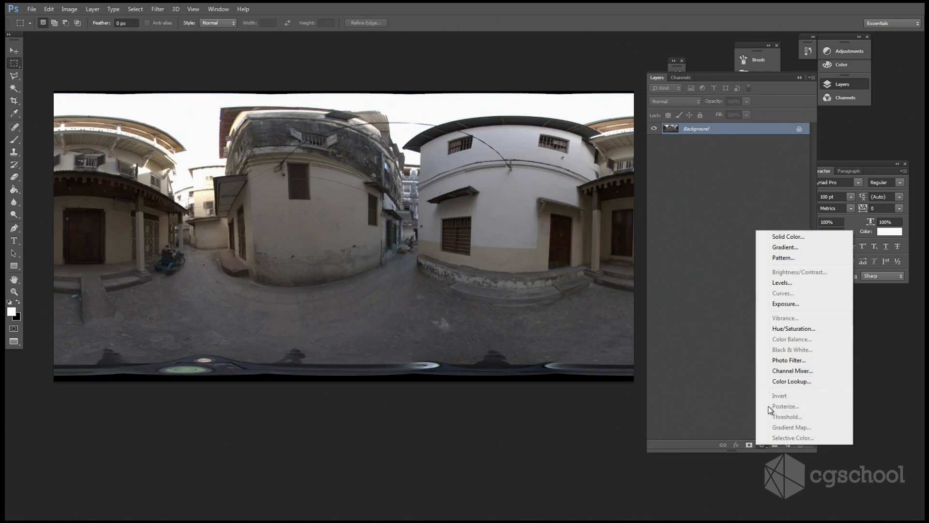
left_click(780, 297)
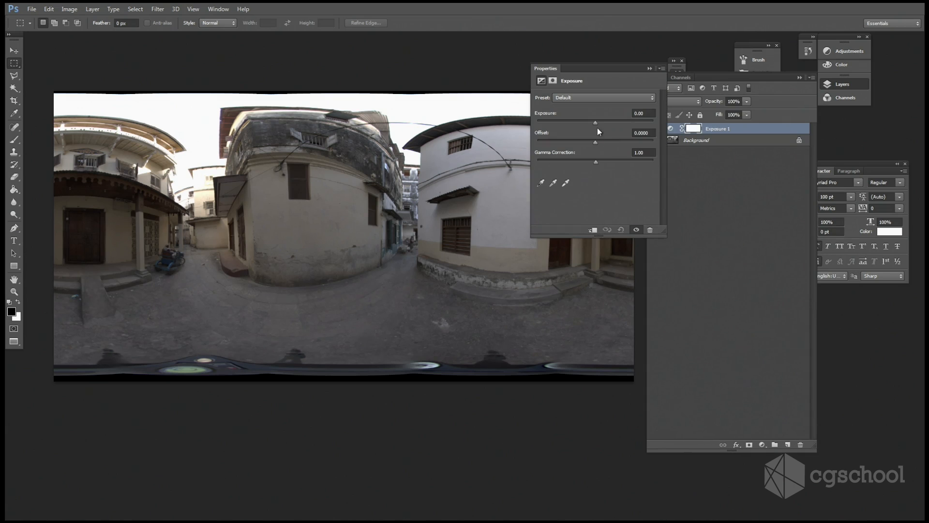
left_click_drag(596, 123, 596, 160)
left_click(647, 70)
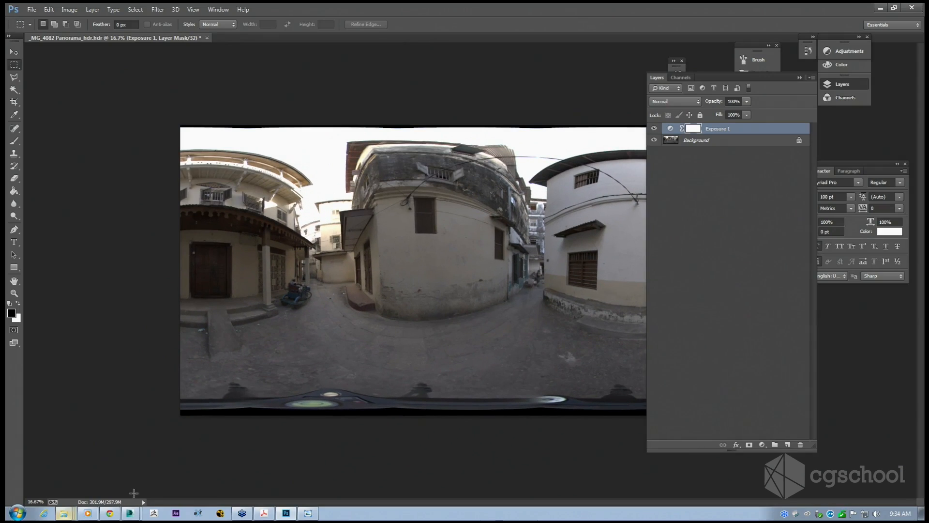
Switch to the 009_TRA_30.max scene in 3ds Max, minimize the Material Editor and select the Direct001 target directional light.
mouse_move(129, 513)
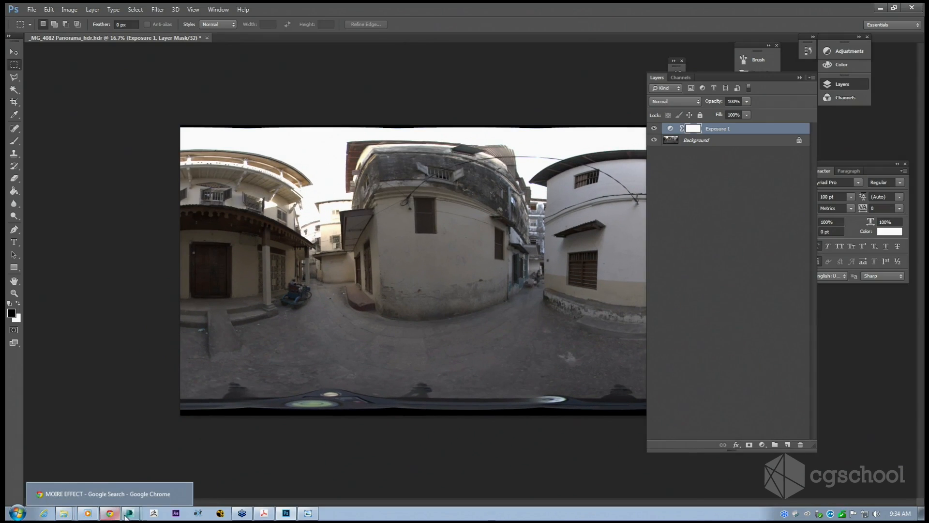
left_click(124, 483)
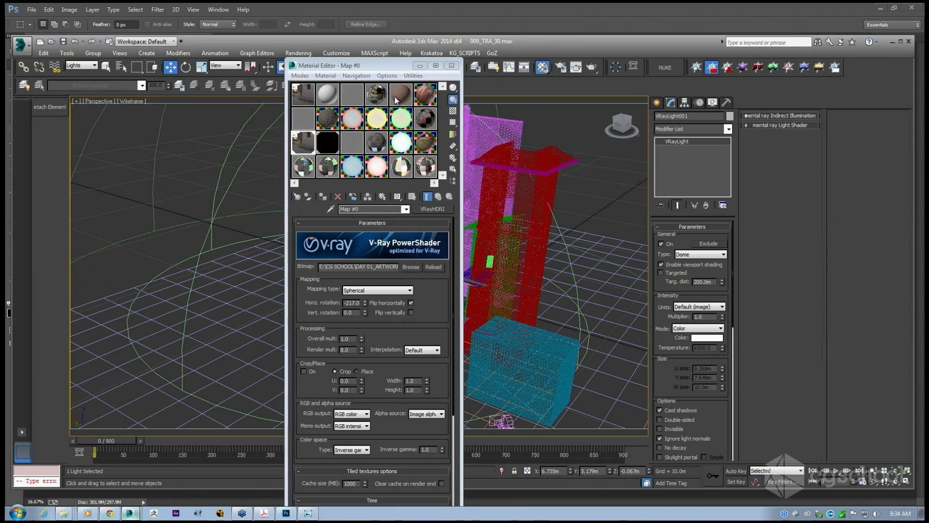
left_click(419, 64)
middle_click_drag(513, 232, 503, 237)
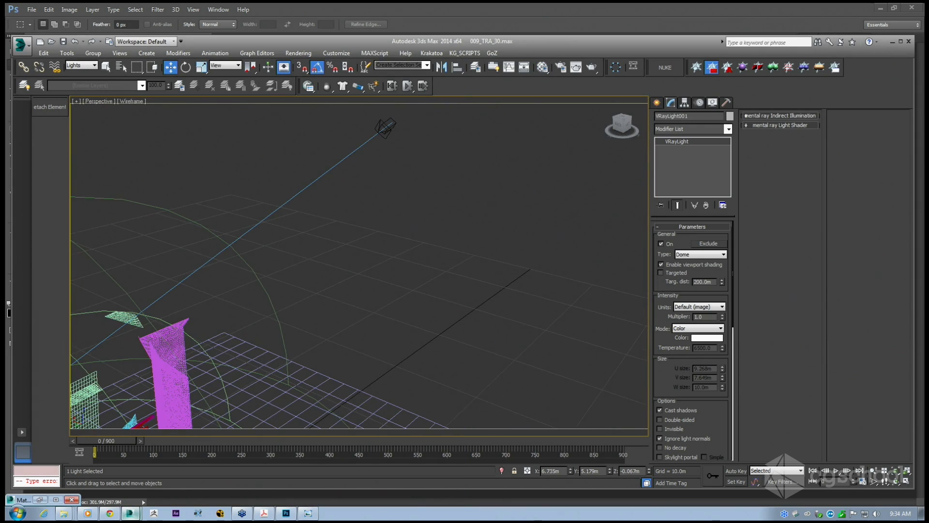
left_click(385, 127)
middle_click_drag(339, 199, 375, 223)
scroll(377, 223, "down", 6)
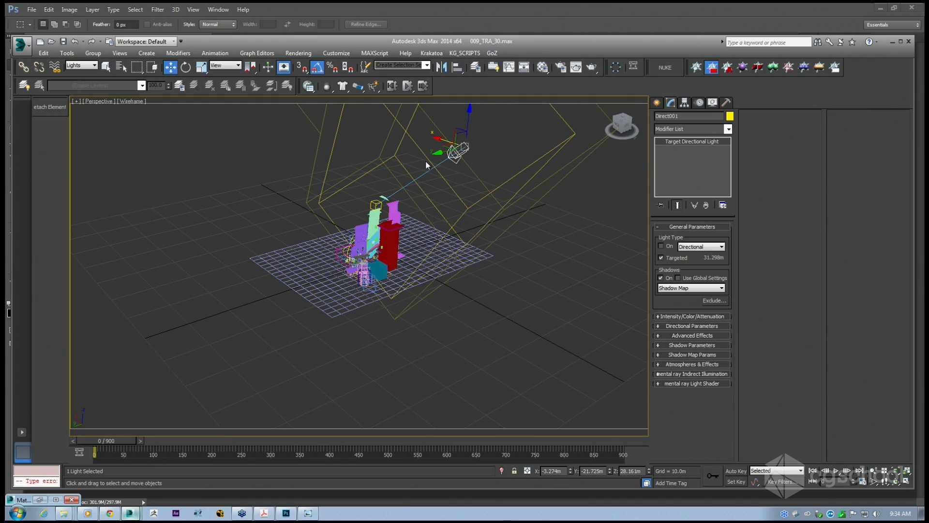
Select the VRayLight001 dome light and inspect its placement around the scene geometry from several angles.
middle_click_drag(349, 252, 384, 259)
left_click(393, 256)
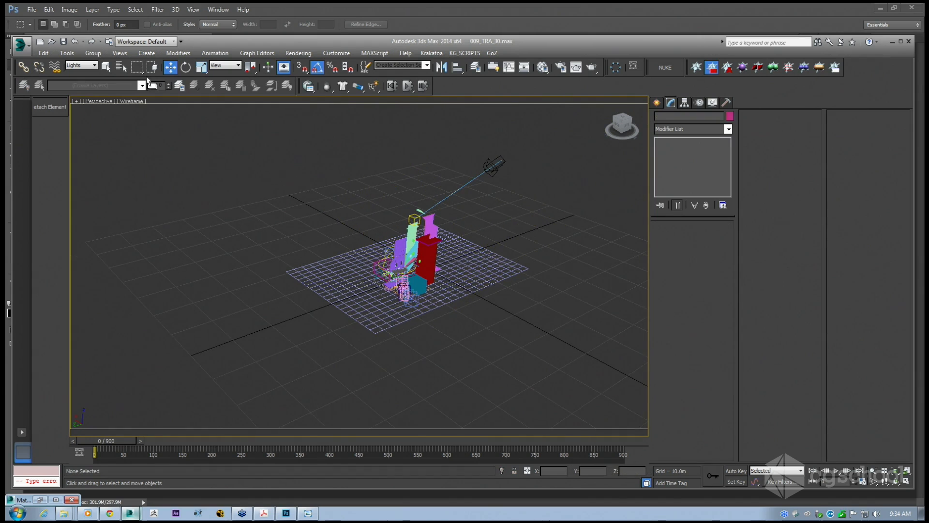
left_click(398, 264)
middle_click_drag(386, 245, 401, 258)
scroll(401, 258, "up", 5)
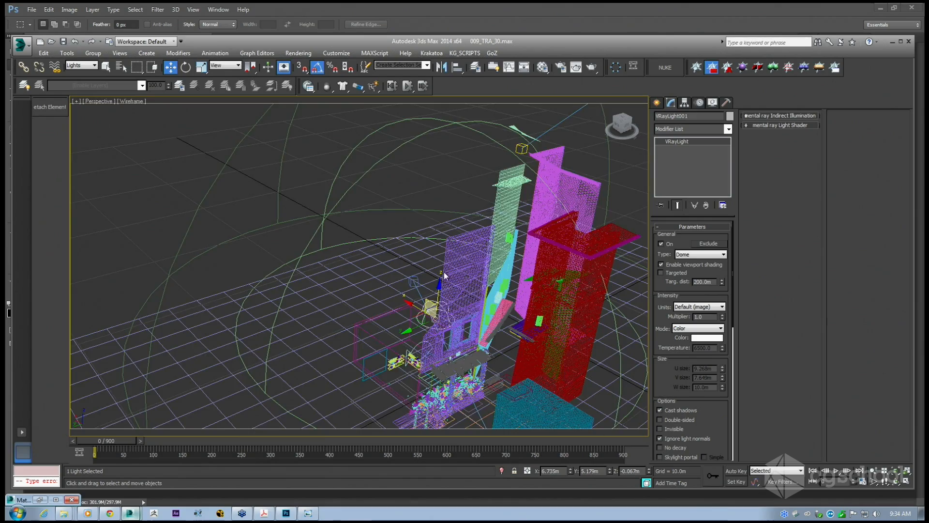
middle_click_drag(446, 277, 430, 250)
left_click(897, 482)
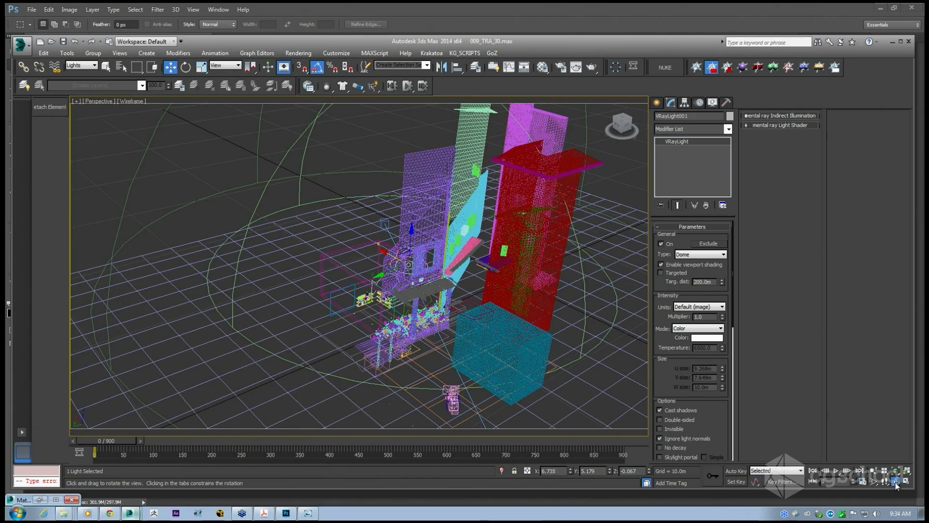
left_click_drag(357, 257, 336, 264)
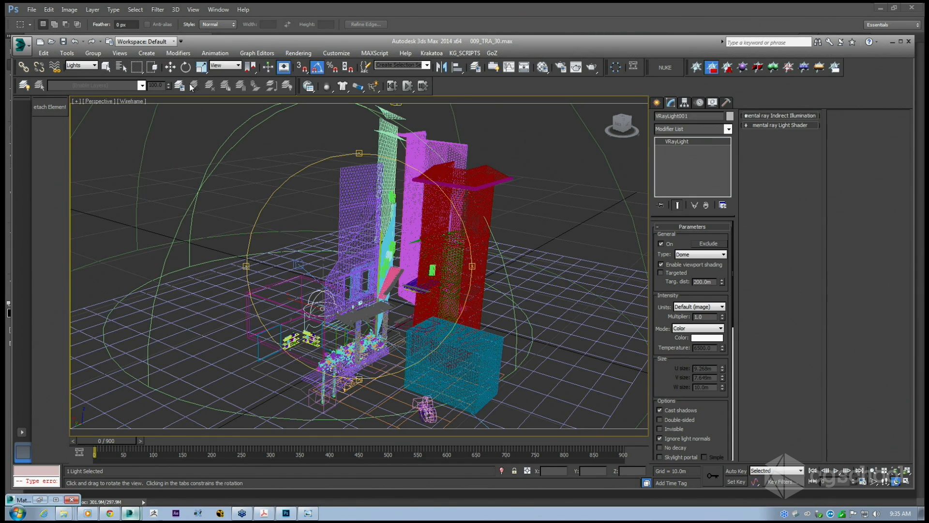
left_click(171, 67)
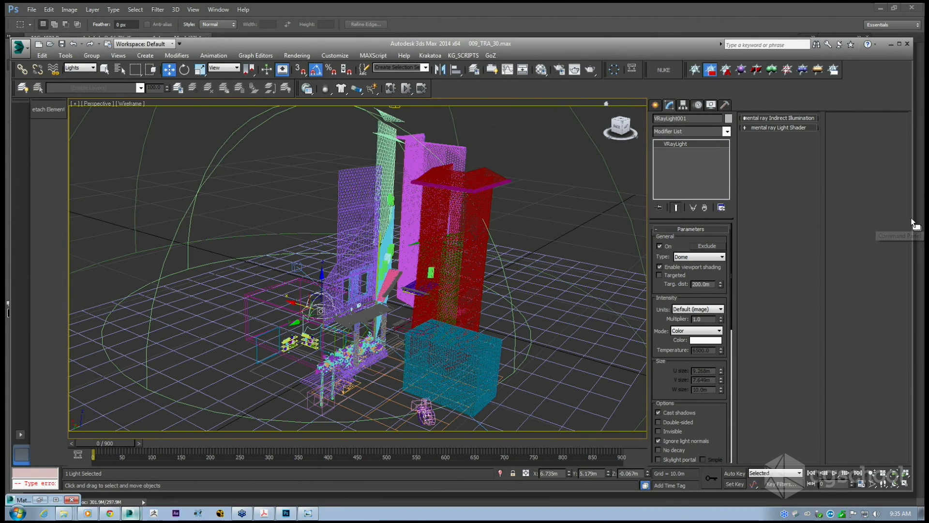
left_click_drag(915, 220, 921, 220)
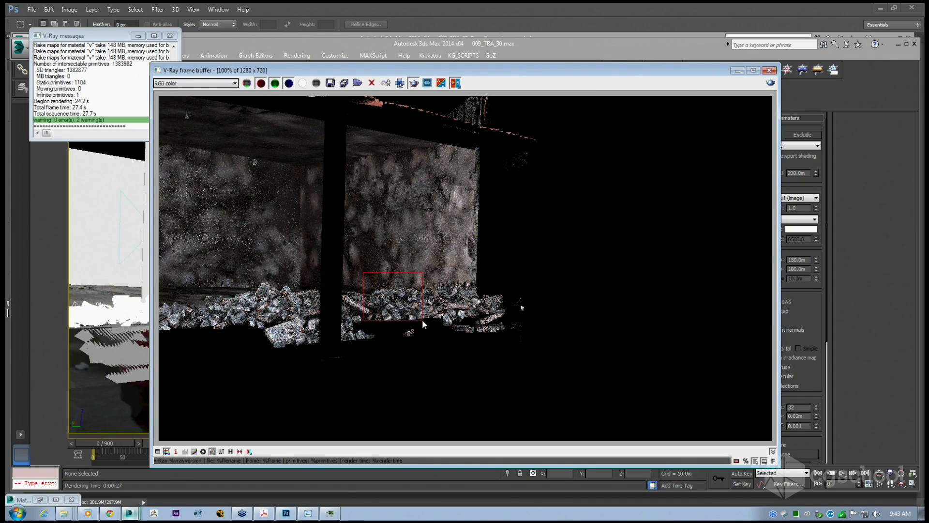
Mark render regions over the rubble and rear wall in the V-Ray frame buffer, ending around the rubble beside the post.
left_click_drag(443, 275, 534, 312)
left_click_drag(387, 253, 460, 306)
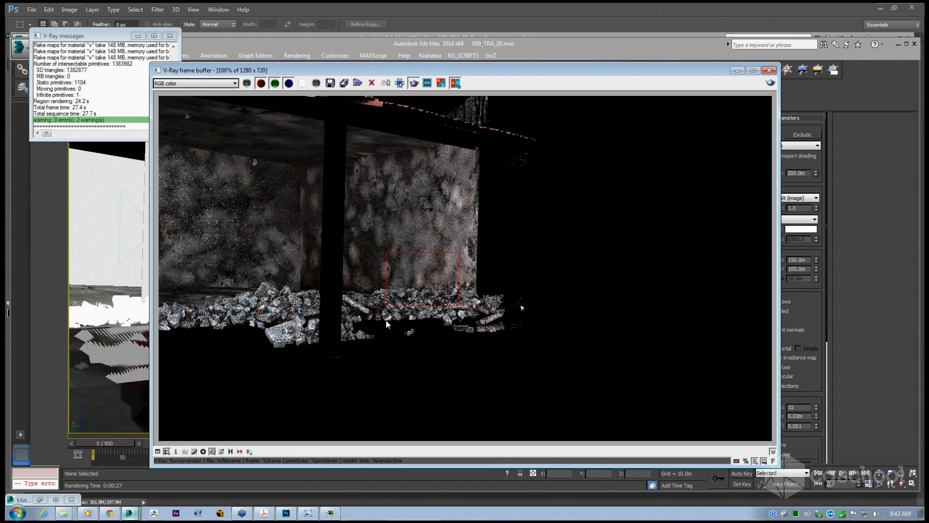
left_click_drag(237, 310, 332, 366)
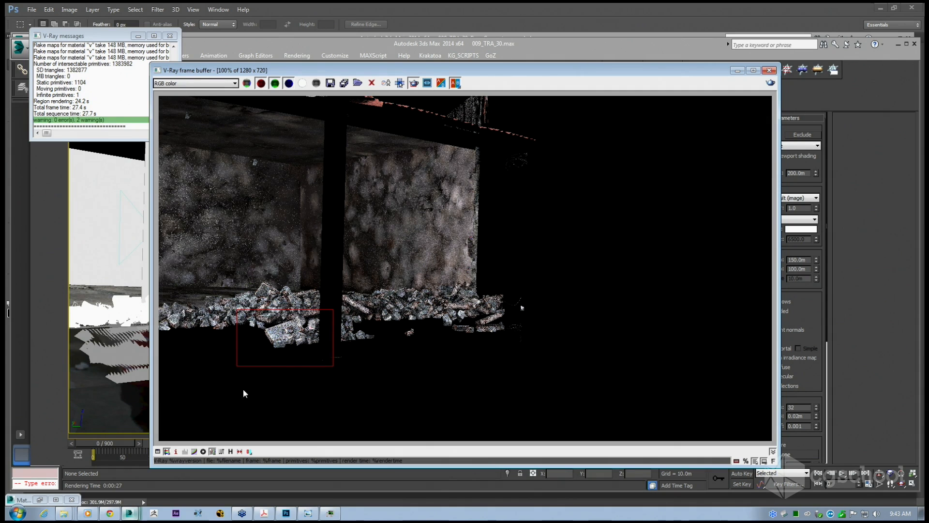
Minimize the V-Ray frame buffer and V-Ray messages windows and move the animation to frame 100.
left_click_drag(318, 73, 321, 92)
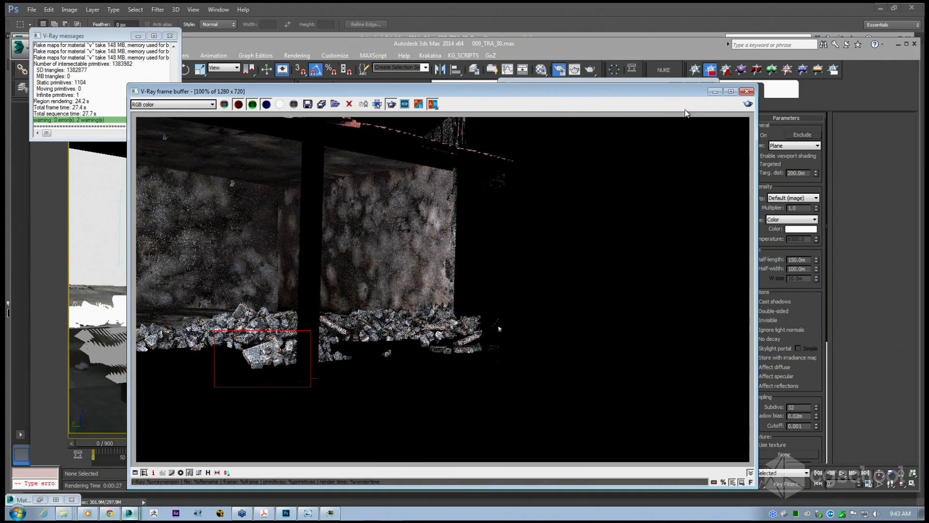
left_click(715, 92)
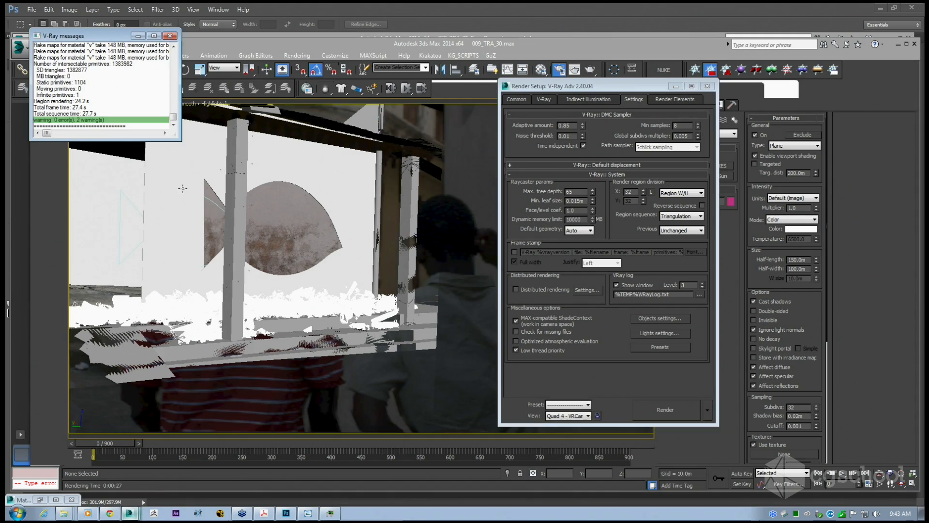
left_click(138, 35)
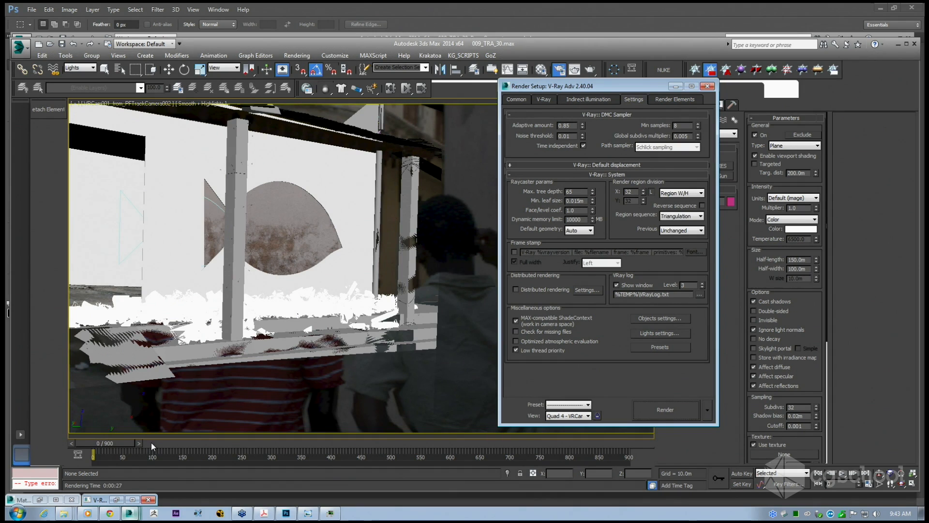
left_click_drag(108, 442, 189, 446)
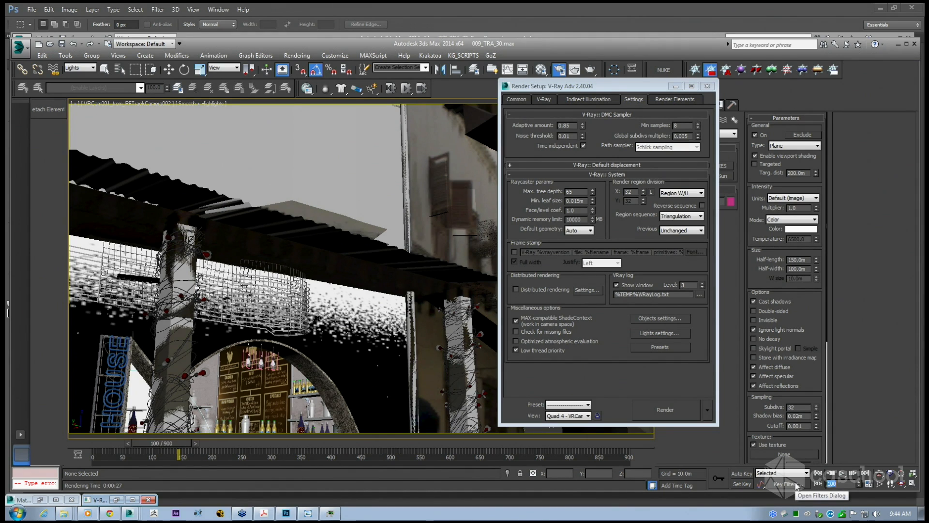
Switch to the 009_TRA_30_Base Geometry_rescaled.max scene and change its tracked camera view to a Perspective view of the buildings.
mouse_move(127, 509)
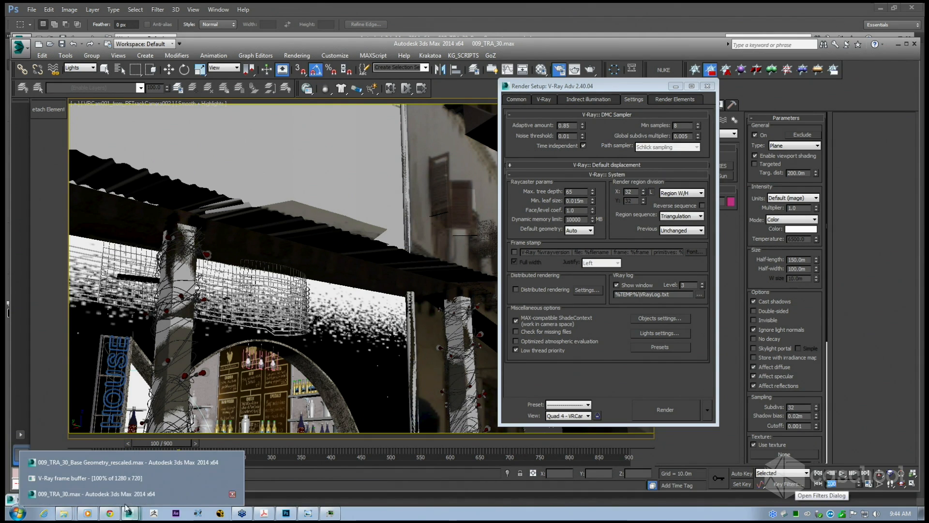
left_click(122, 462)
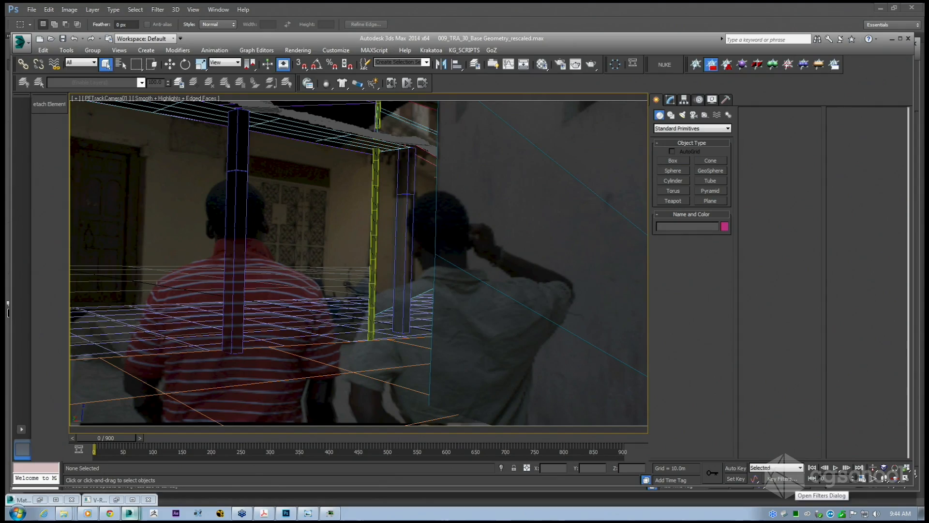
key("p")
key("Up")
left_click_drag(300, 259, 318, 271)
key("Down")
right_click(319, 271)
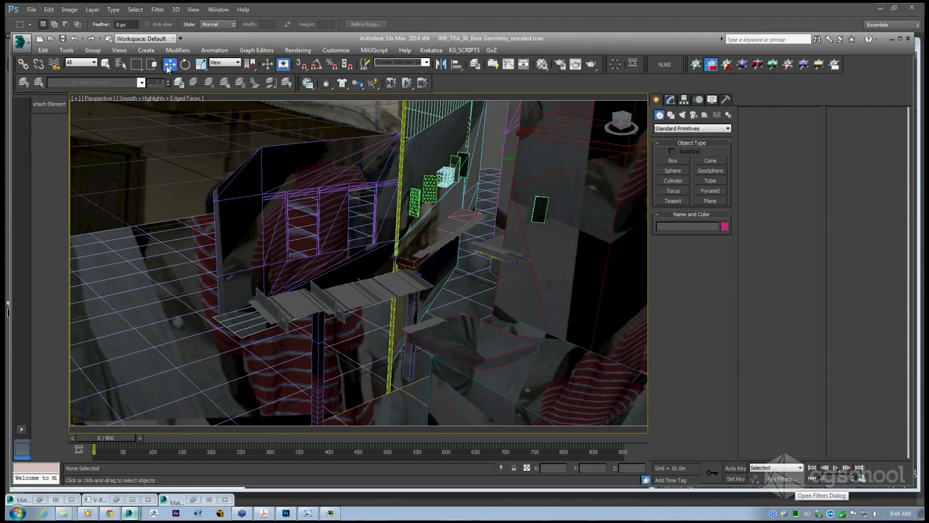
Select the merge wall object and open its VRayMtlWrapper material in the Material Editor, placed clear of the wall.
left_click(318, 272)
key("m")
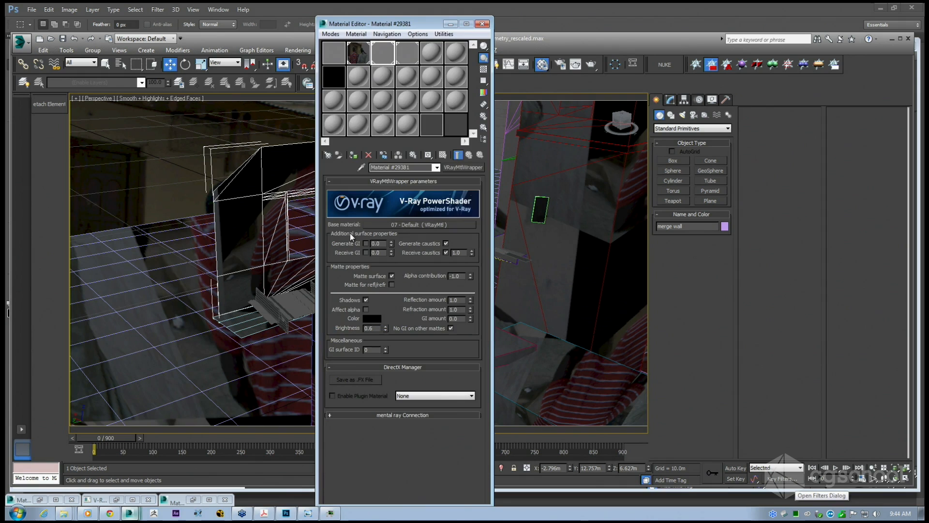
left_click_drag(385, 28, 638, 60)
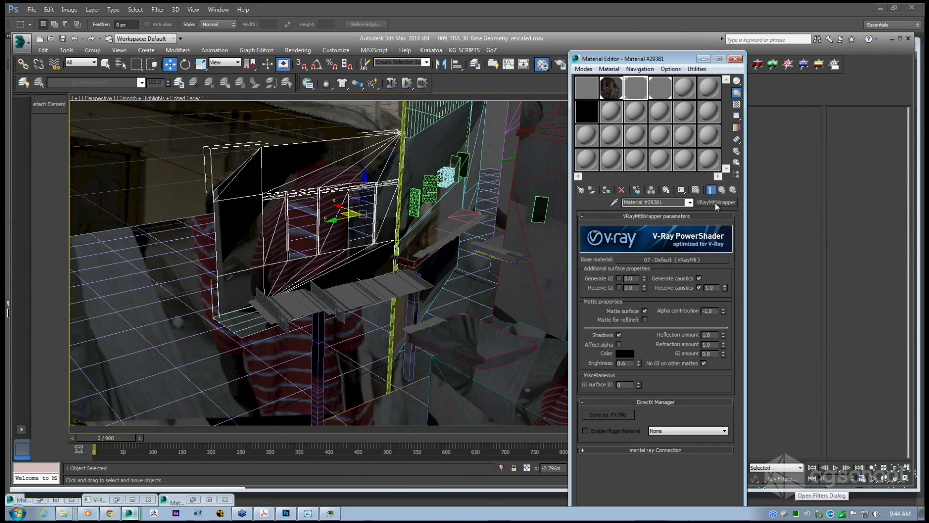
mouse_move(630, 63)
left_mouse_down()
mouse_move(639, 64)
mouse_move(617, 49)
left_mouse_up()
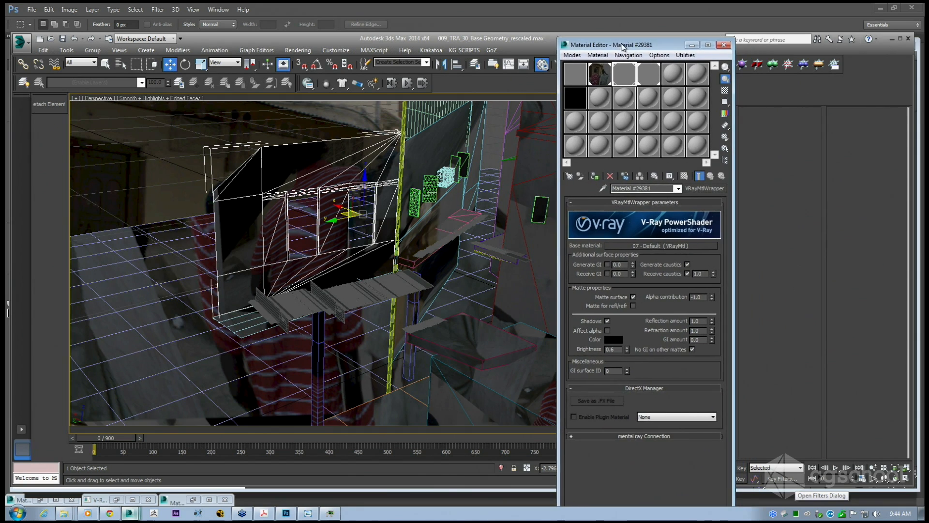
Inspect the wrapper's base material and its Camera Map Per Pixel diffuse map against the projected geometry, then return to the base material.
left_click(646, 246)
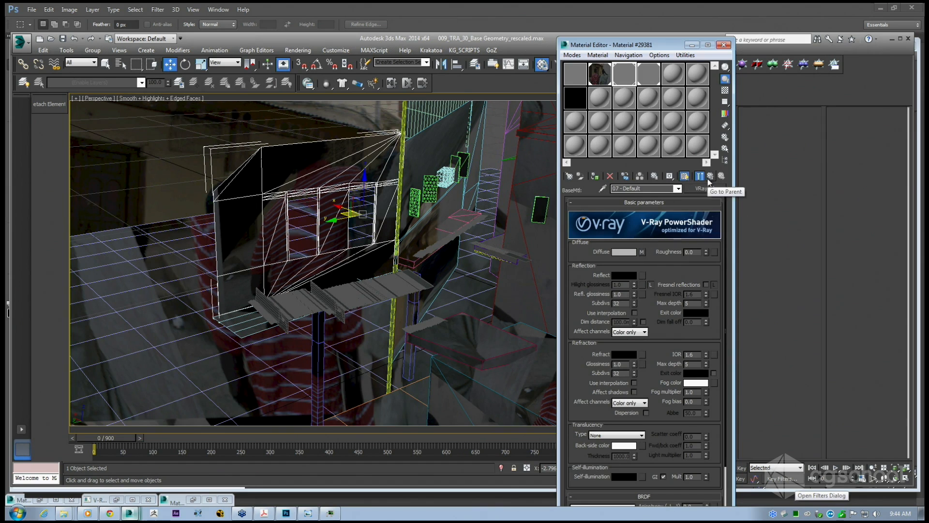
left_click(643, 251)
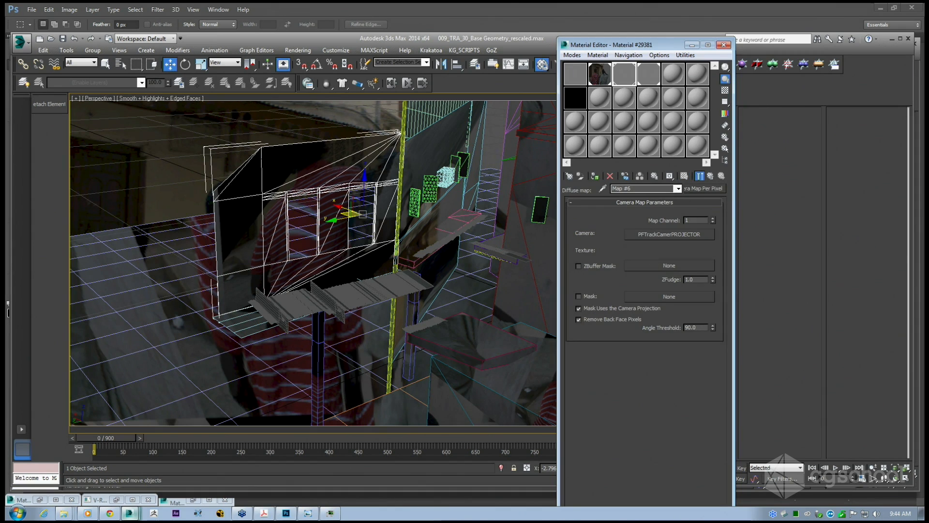
middle_click_drag(462, 286, 472, 323, "alt")
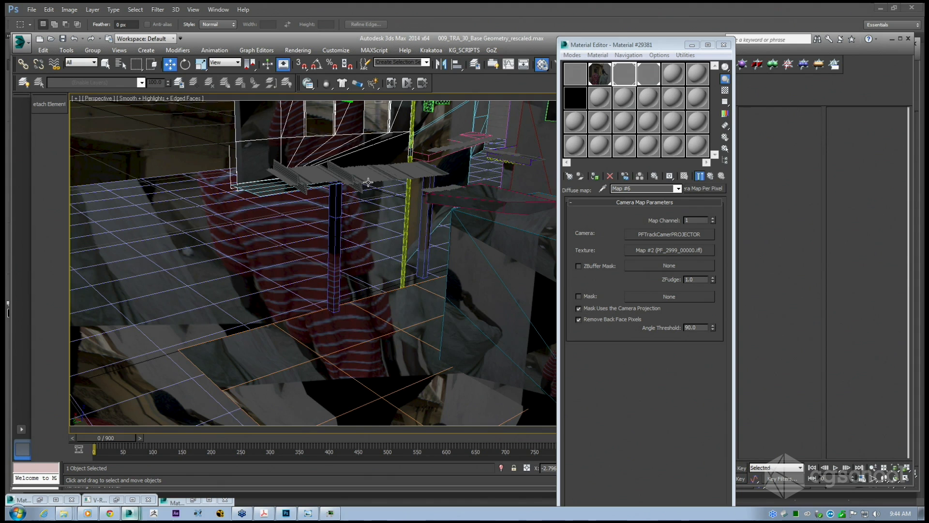
middle_click_drag(414, 336, 415, 334, "alt")
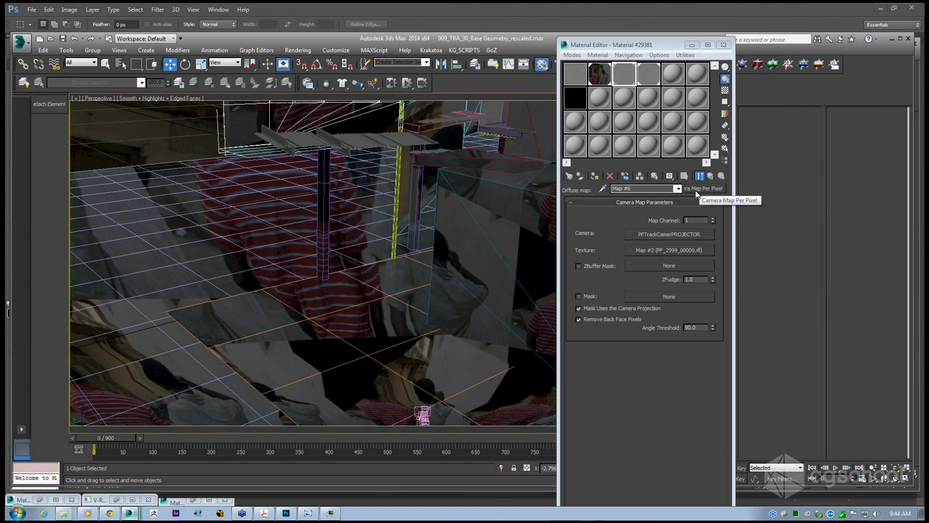
left_click(710, 176)
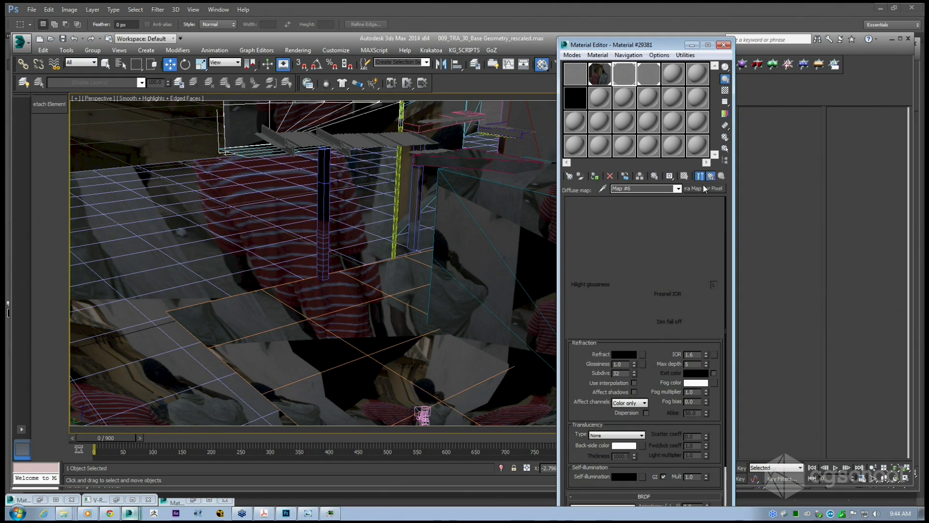
Return to the VRayMtlWrapper parameters, highlight the Alpha contribution setting and set the viewport to the PFTrackCamera01 view.
left_click(711, 177)
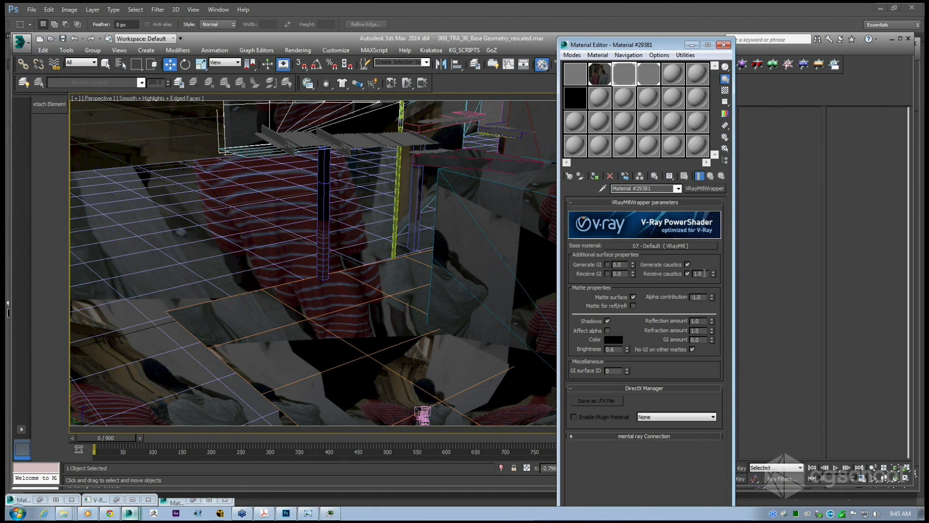
double_click(706, 297)
middle_click_drag(359, 239, 310, 261)
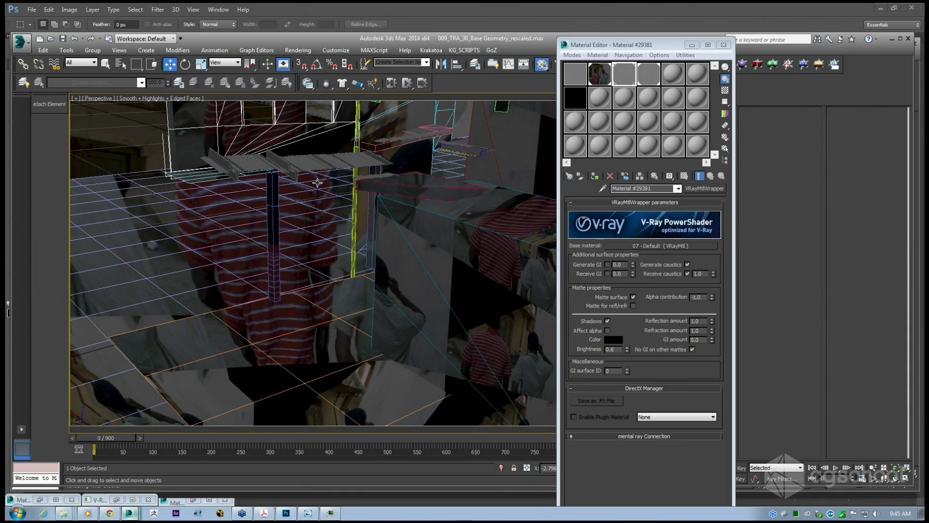
left_click(700, 297)
key("c")
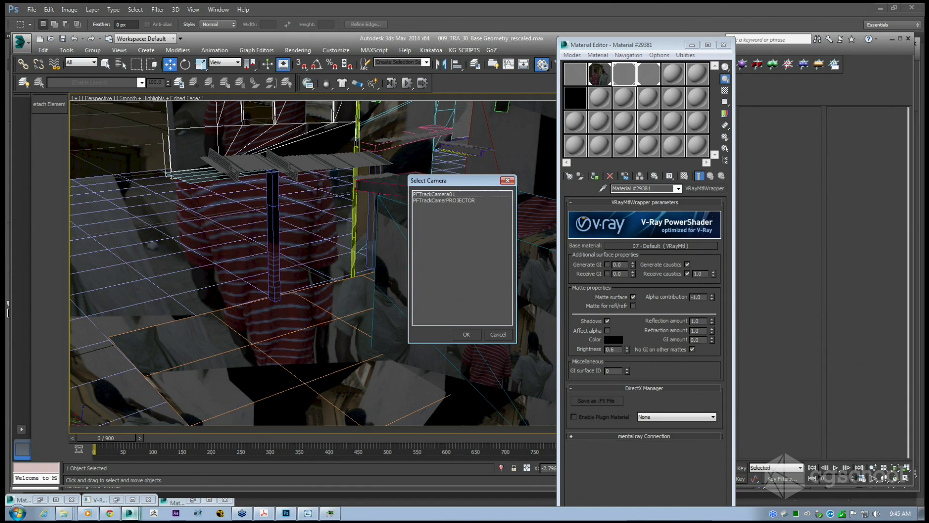
left_click(440, 194)
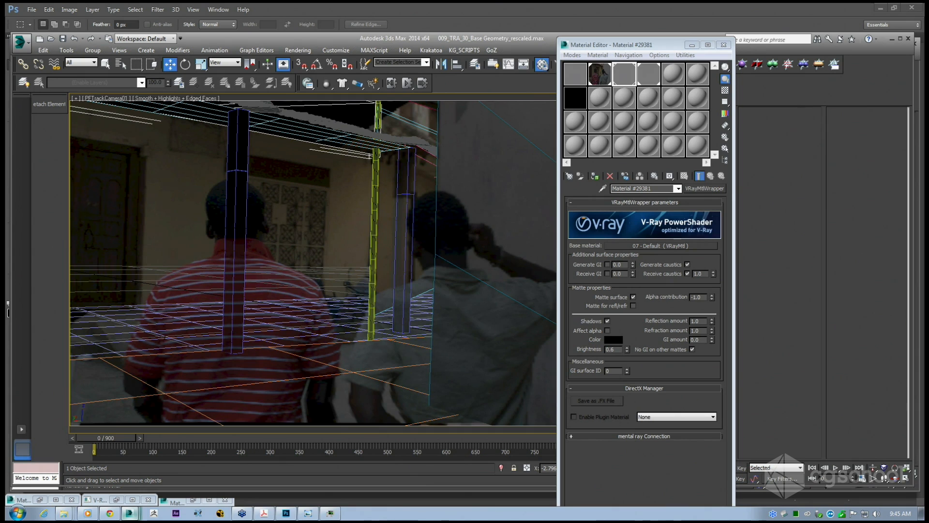
Select the front pillar and try the wrapper material's Affect alpha option, turning it on and back off.
left_click(228, 312)
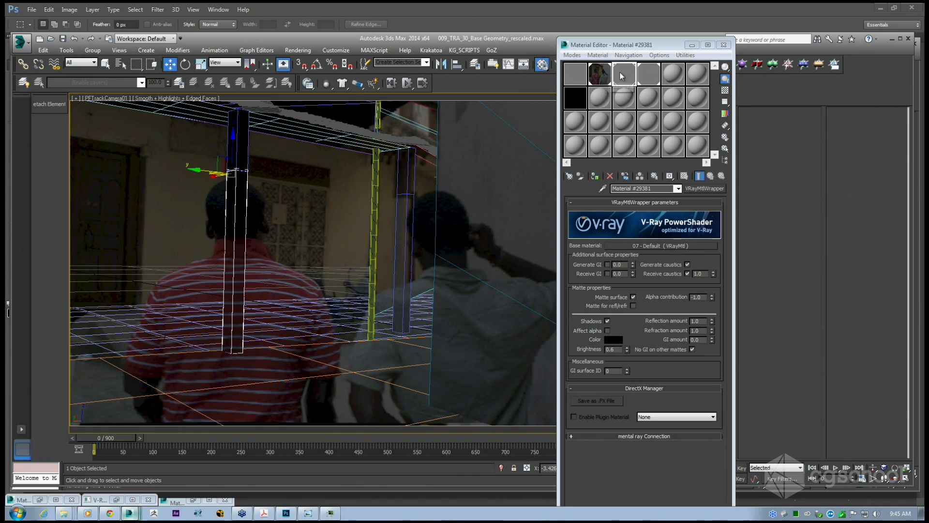
double_click(702, 296)
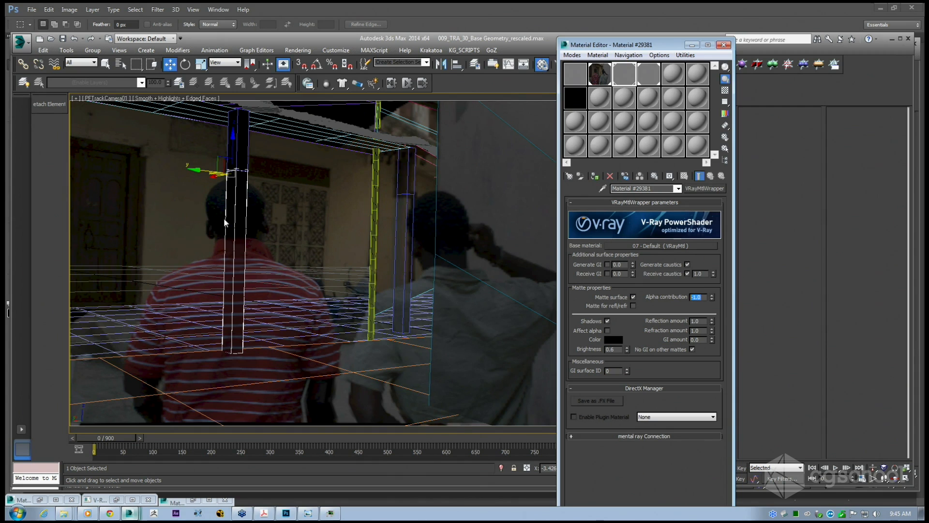
left_click(607, 330)
left_click(608, 330)
left_click(608, 321)
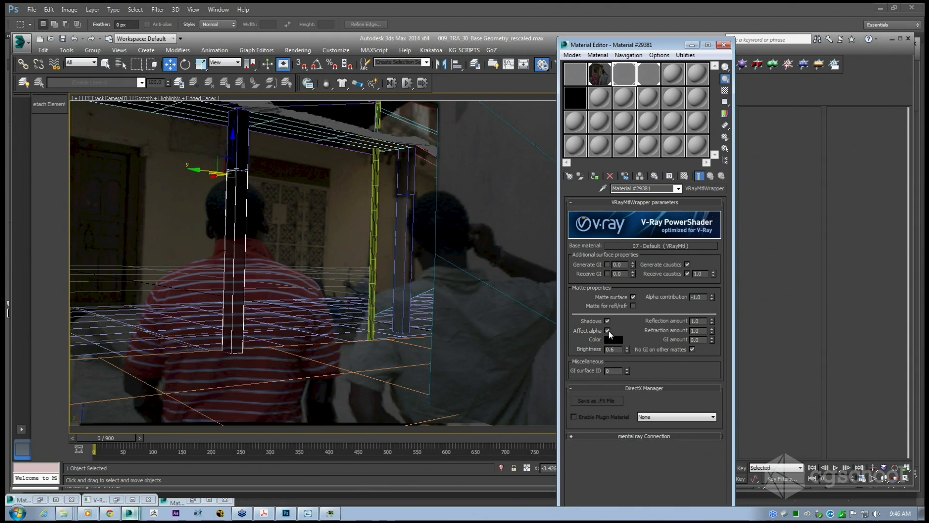
left_click(608, 330)
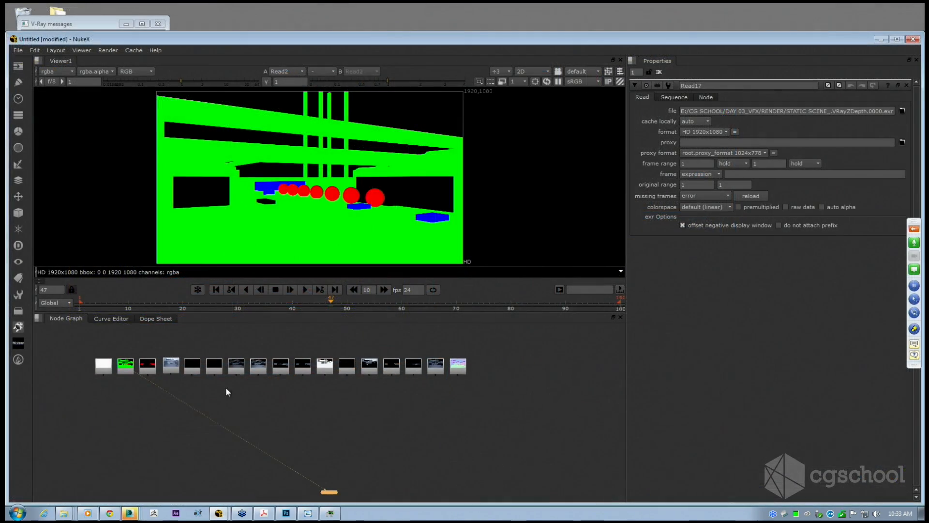
Switch to NukeX, move the beauty render node Read4 well to the right of the other passes and show it in the viewer.
scroll(228, 383, "up", 5)
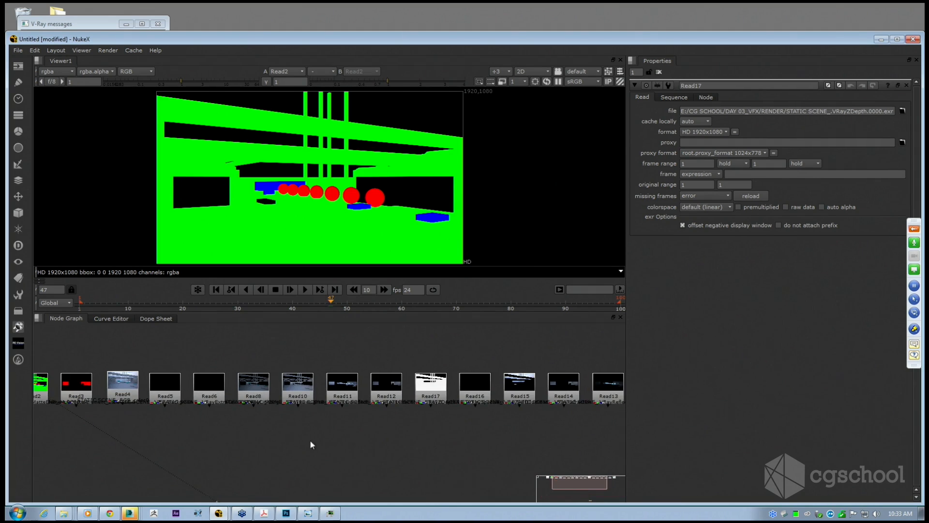
scroll(286, 405, "up", 2)
scroll(103, 367, "down", 5)
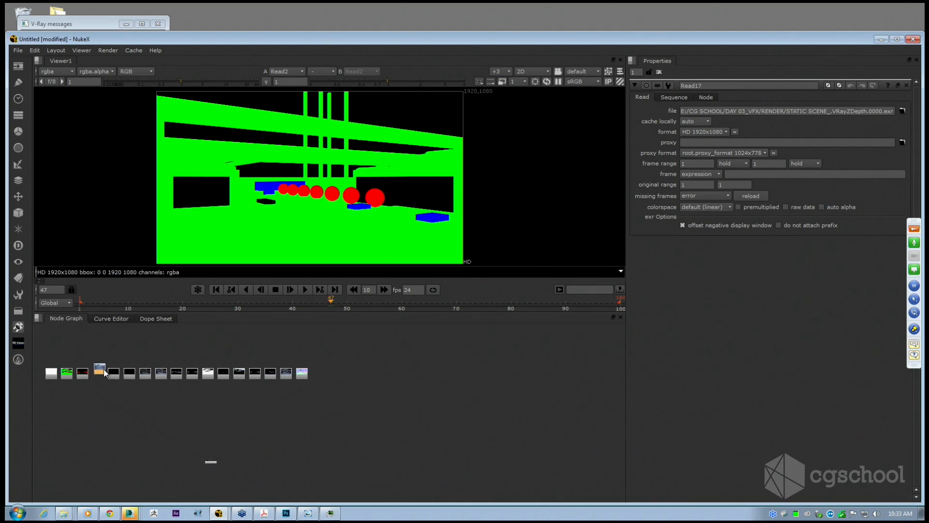
left_click_drag(104, 369, 532, 383)
key("1")
scroll(530, 367, "up", 2)
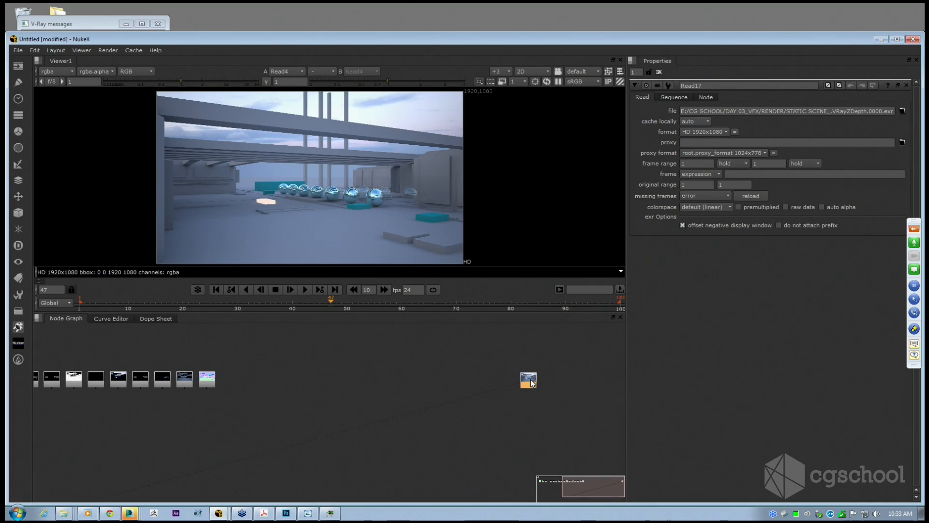
scroll(435, 390, "down", 1)
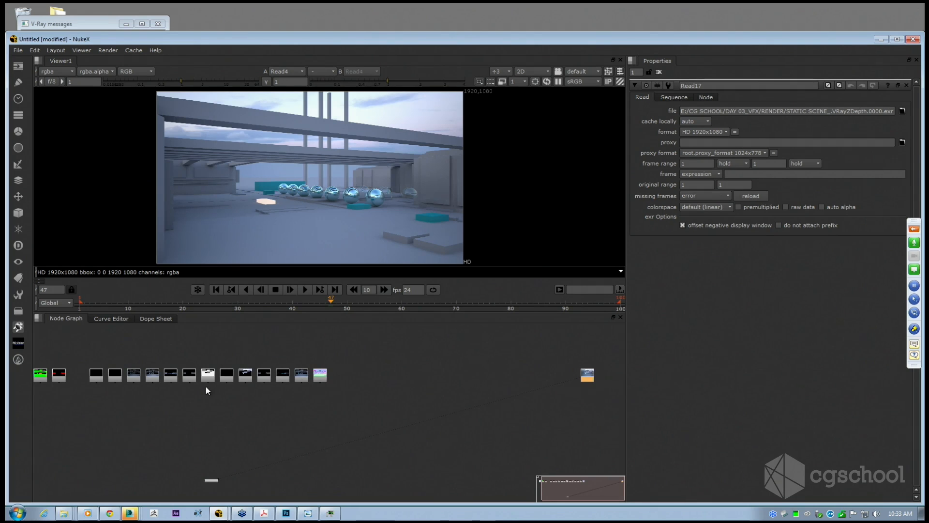
Look over the row of render pass nodes remaining in the Node Graph.
scroll(115, 396, "up", 2)
scroll(199, 387, "down", 3)
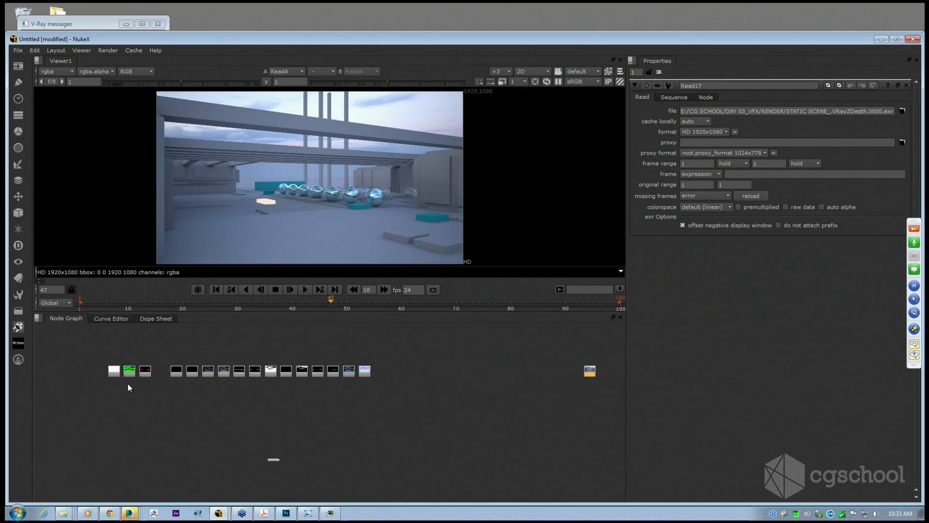
scroll(127, 382, "up", 2)
scroll(151, 379, "down", 2)
scroll(151, 379, "up", 2)
left_click_drag(75, 342, 178, 387)
left_click_drag(176, 347, 231, 382)
left_click(301, 400)
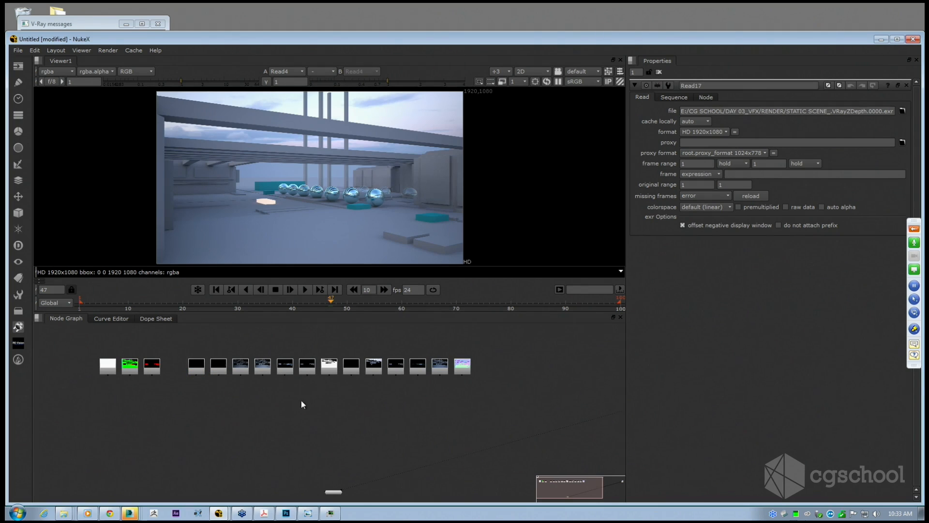
left_click_drag(409, 378, 331, 349)
left_click(356, 396)
Maximize the Node Graph and set the Alpha and MultiMatteElement_2 nodes side by side, apart from the other passes.
key("space")
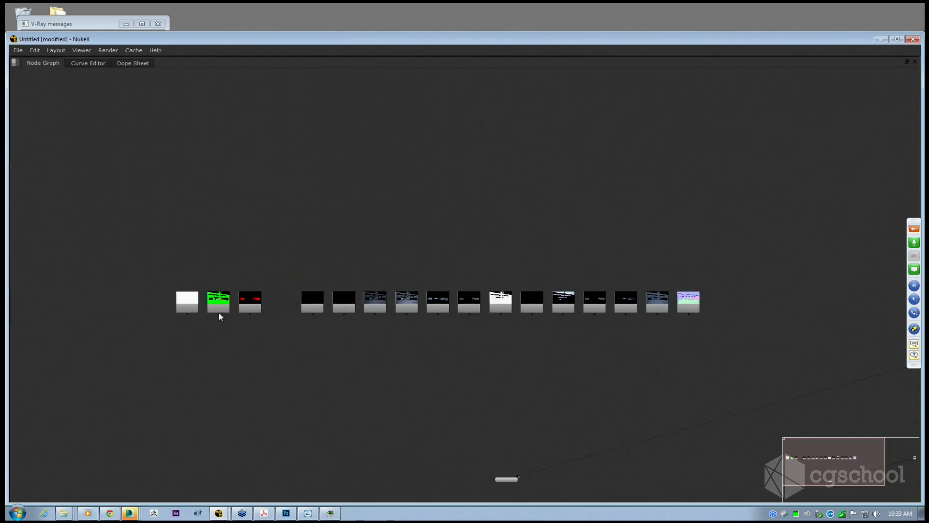
left_click_drag(247, 307, 83, 310)
left_click_drag(183, 305, 60, 303)
scroll(54, 303, "up", 5)
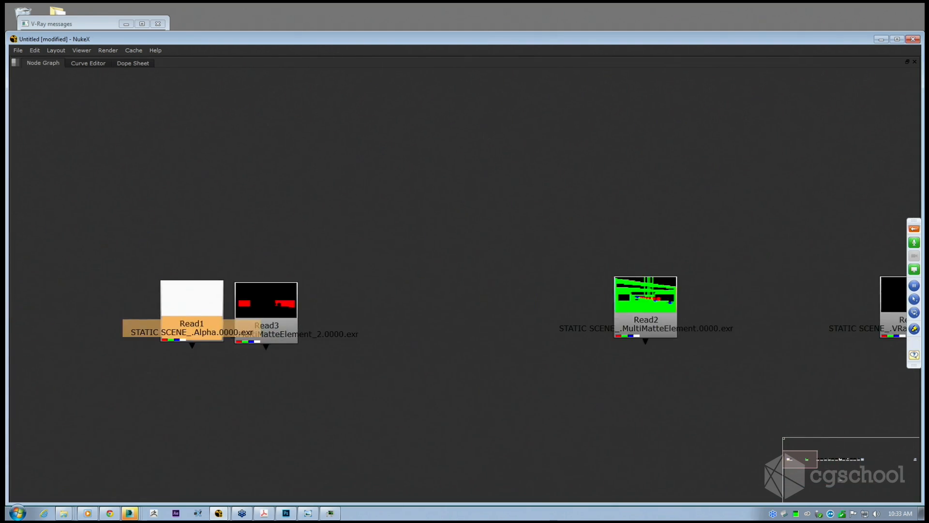
left_click_drag(199, 321, 194, 325)
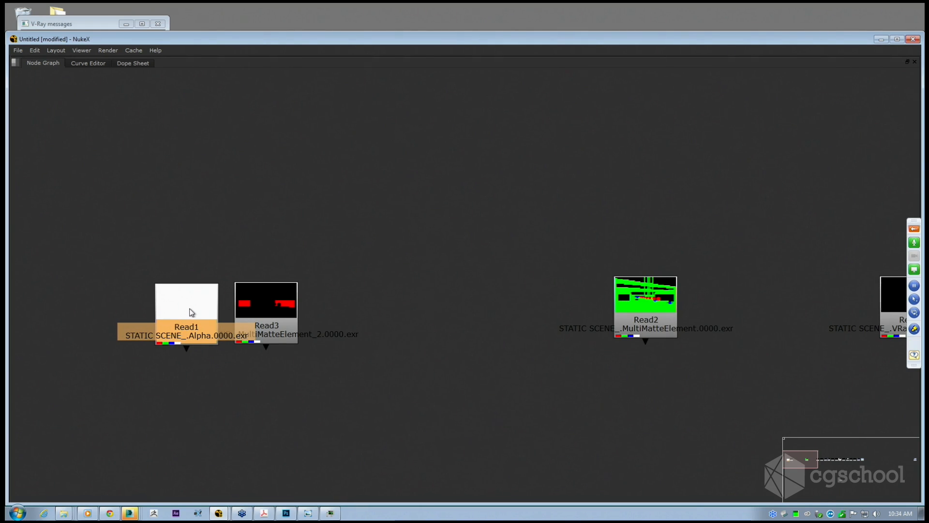
scroll(213, 313, "down", 5)
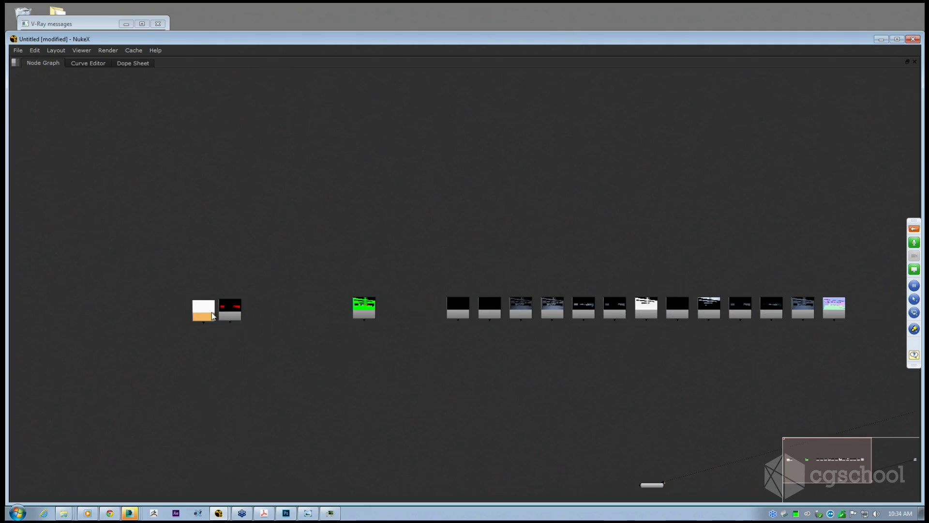
left_click_drag(207, 312, 199, 312)
Line up the MultiMatteElement node Read2 and the normals node Read9 beside the Alpha and MultiMatteElement_2 nodes.
middle_click_drag(319, 334, 227, 332)
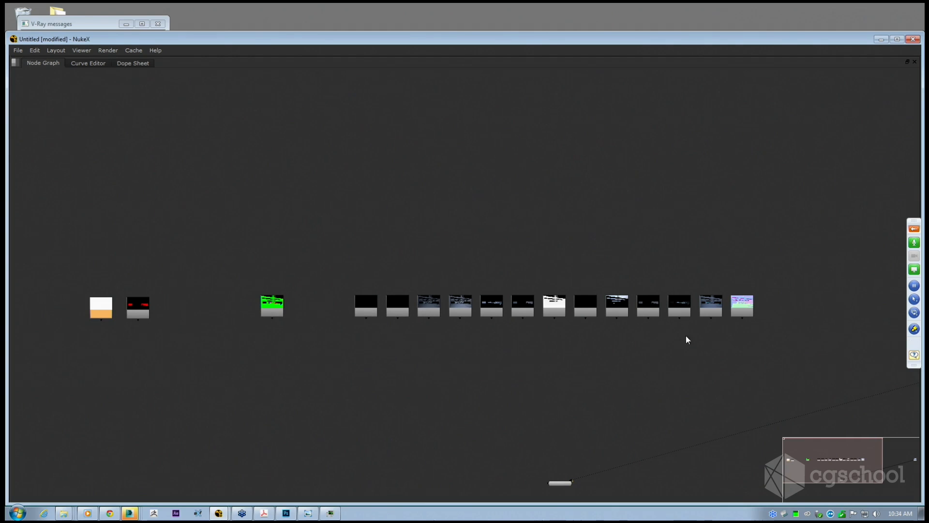
left_click_drag(272, 307, 173, 309)
left_click_drag(742, 310, 242, 316)
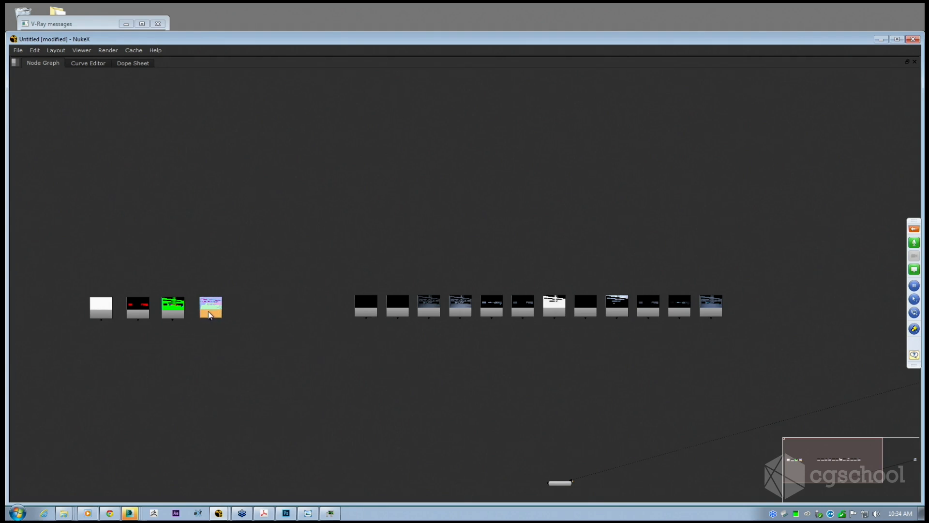
Stack the global illumination, reflection, refraction and self-illumination nodes Read7, Read13, Read14 and Read15 in a vertical column right of the row.
scroll(477, 328, "up", 2)
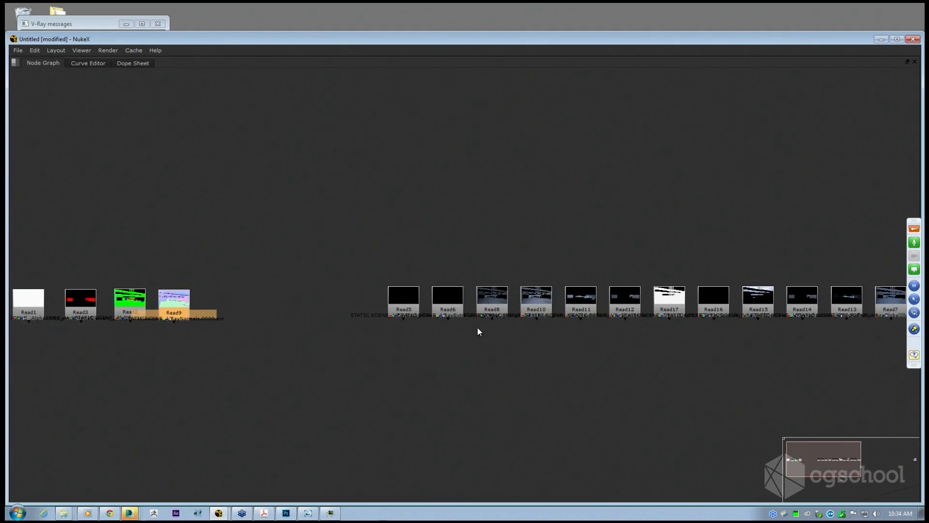
middle_click_drag(477, 327, 324, 334)
scroll(604, 333, "up", 2)
middle_click_drag(595, 336, 307, 369)
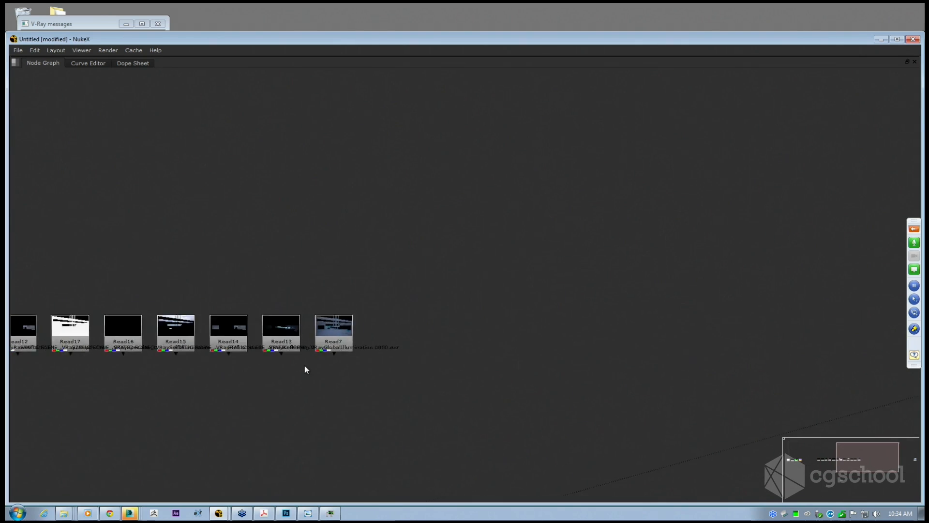
scroll(373, 373, "down", 2)
middle_click_drag(374, 373, 280, 347)
scroll(301, 300, "up", 2)
scroll(317, 324, "down", 2)
left_click_drag(252, 335, 409, 190)
left_click_drag(218, 335, 418, 232)
left_click_drag(164, 341, 413, 281)
left_click_drag(119, 334, 436, 320)
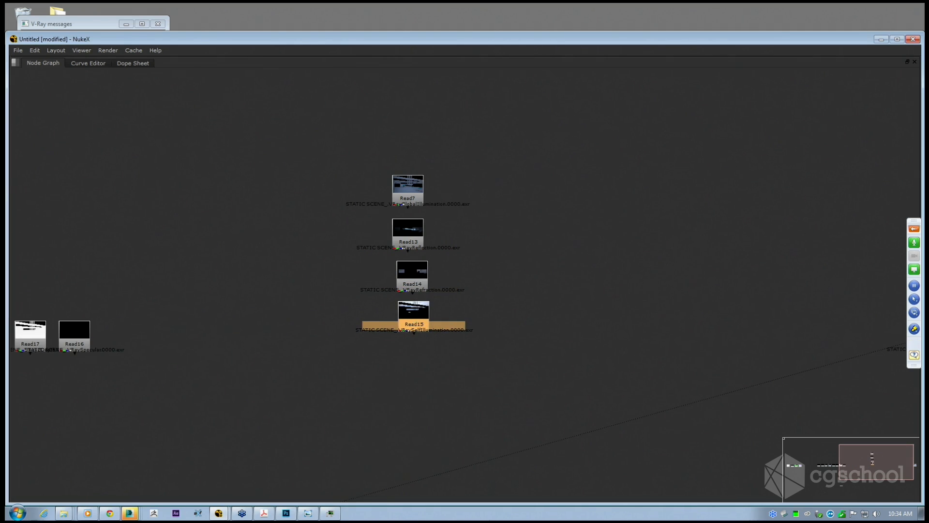
Add the specular node Read16 to the column below Read15.
middle_click_drag(90, 347, 224, 327)
left_click(216, 320)
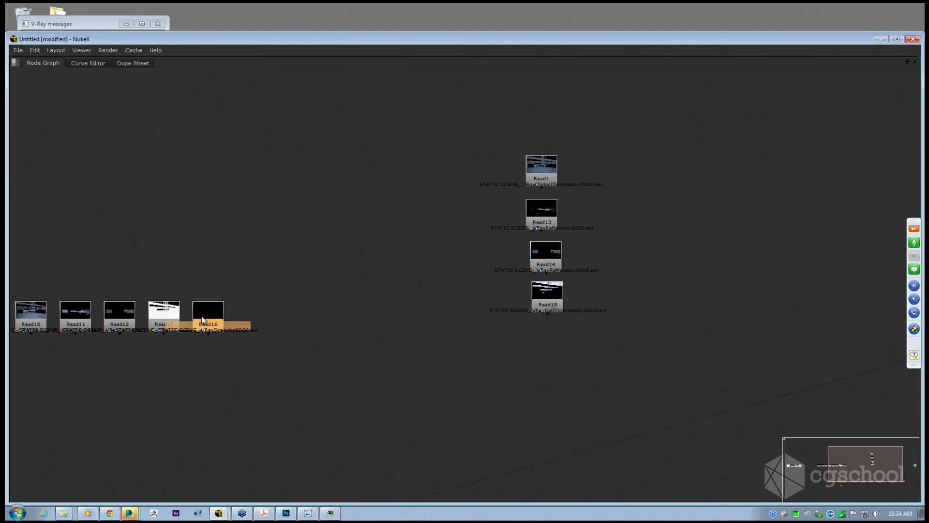
left_click_drag(217, 320, 556, 338)
Pull the Read17, Read12, Read11 and Read10 nodes out of the row and leave them scattered beside the column.
left_click_drag(169, 317, 173, 246)
left_click_drag(121, 315, 209, 303)
left_click_drag(67, 326, 85, 284)
middle_click_drag(85, 284, 176, 280)
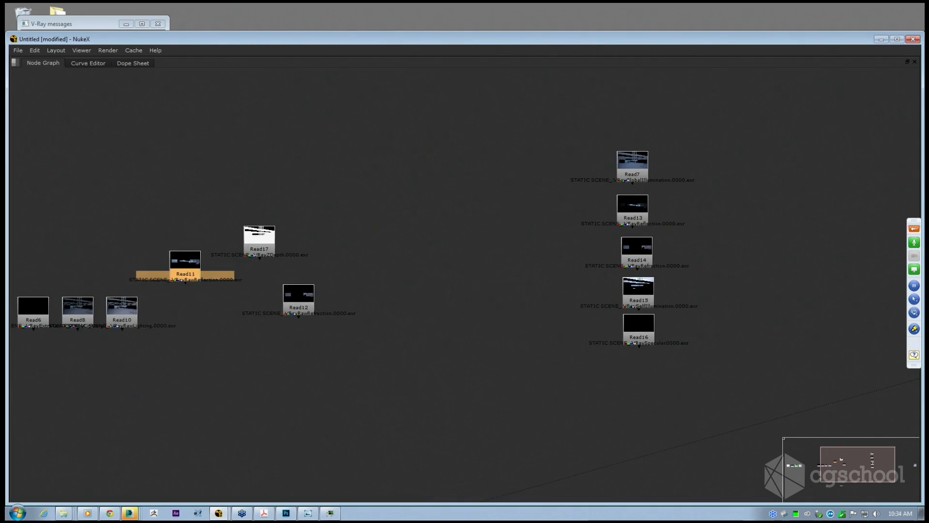
left_click_drag(122, 319, 140, 274)
Place the lighting node Read8 at the bottom of the column and pull Read6 out of the row.
left_click_drag(81, 315, 644, 366)
middle_click_drag(28, 313, 79, 303)
left_click_drag(79, 308, 132, 289)
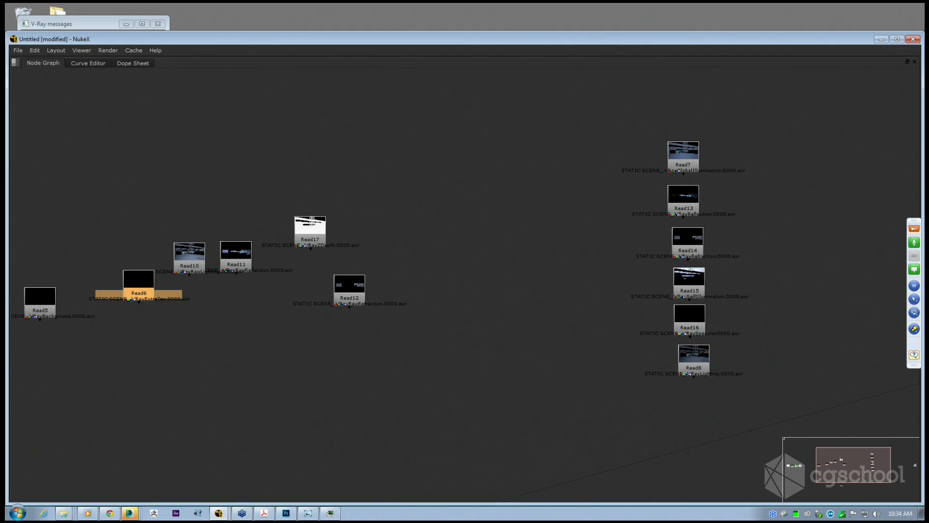
Place the background node Read5 above and to the right of the column of passes.
left_click_drag(41, 303, 533, 81)
middle_click_drag(548, 98, 331, 231)
left_click_drag(331, 231, 580, 239)
middle_click_drag(568, 274, 528, 241)
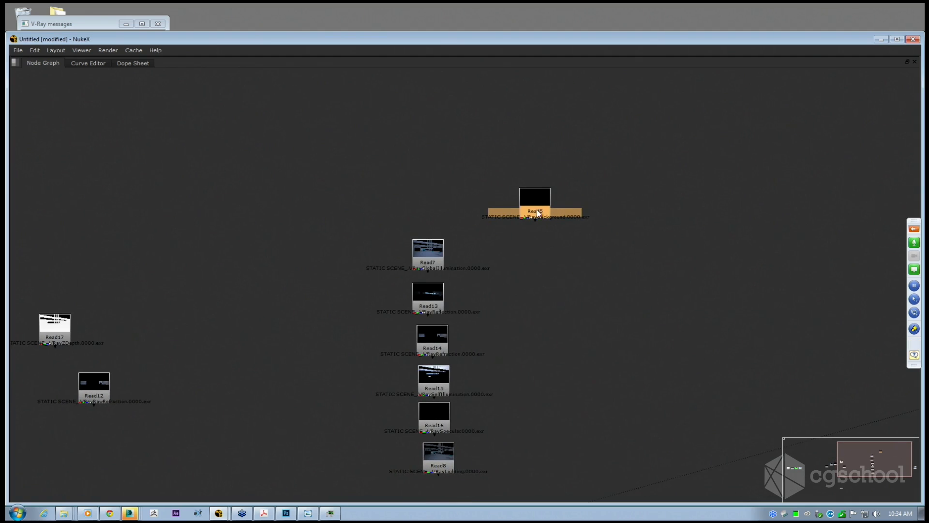
left_click_drag(535, 215, 544, 215)
Straighten the column of pass nodes by nudging Read8, Read15, Read14, Read13 and Read7 into line.
left_click_drag(444, 463, 441, 459)
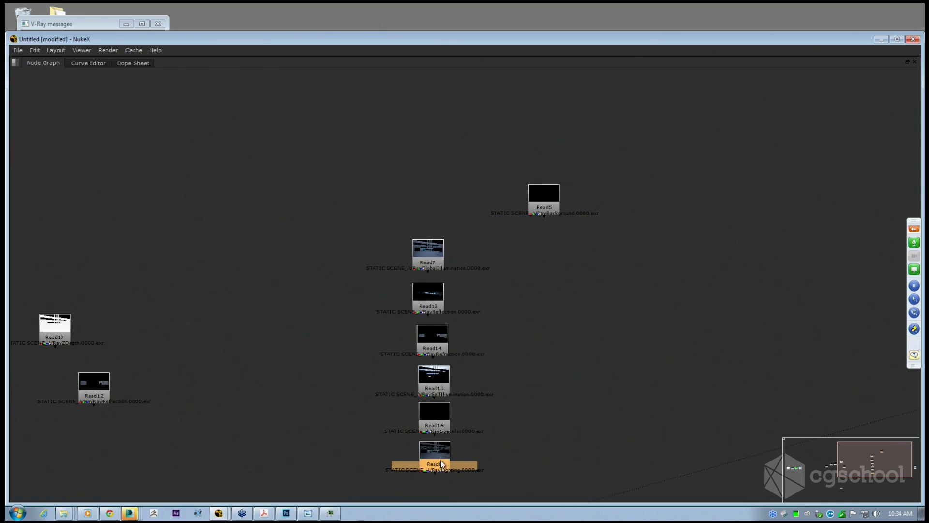
left_click(435, 424)
left_click_drag(436, 387, 434, 386)
left_click_drag(433, 345, 430, 343)
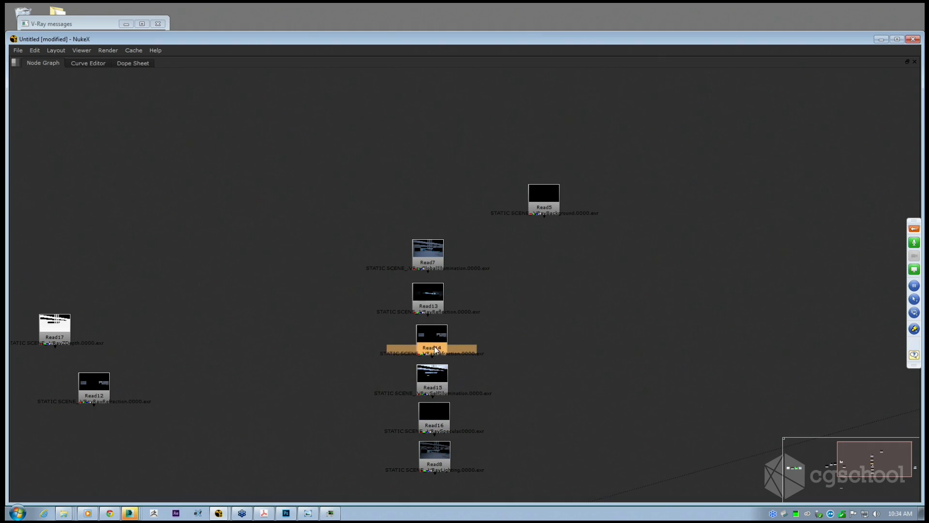
left_click_drag(438, 303, 440, 304)
left_click_drag(437, 265, 439, 266)
Restore the split layout with the viewer above the Node Graph and the pass column in view.
scroll(442, 266, "down", 3)
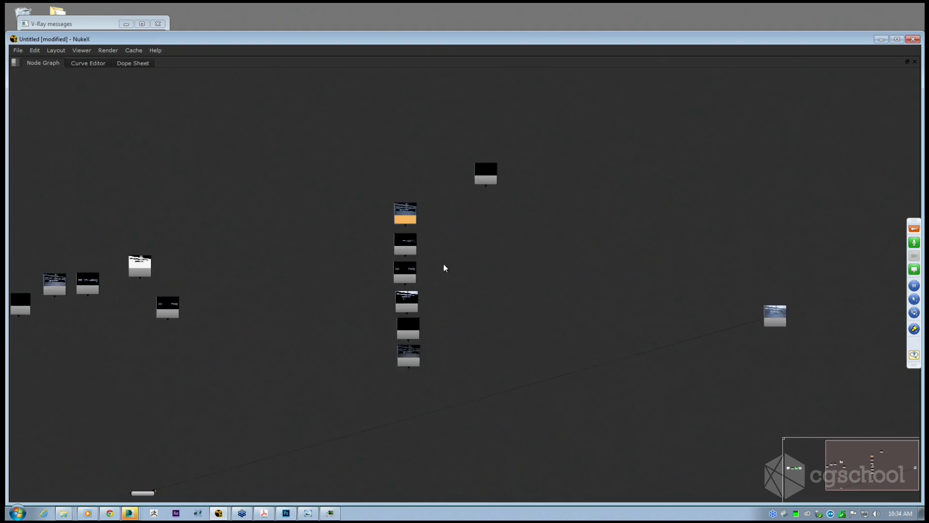
double_click(409, 221)
key("space")
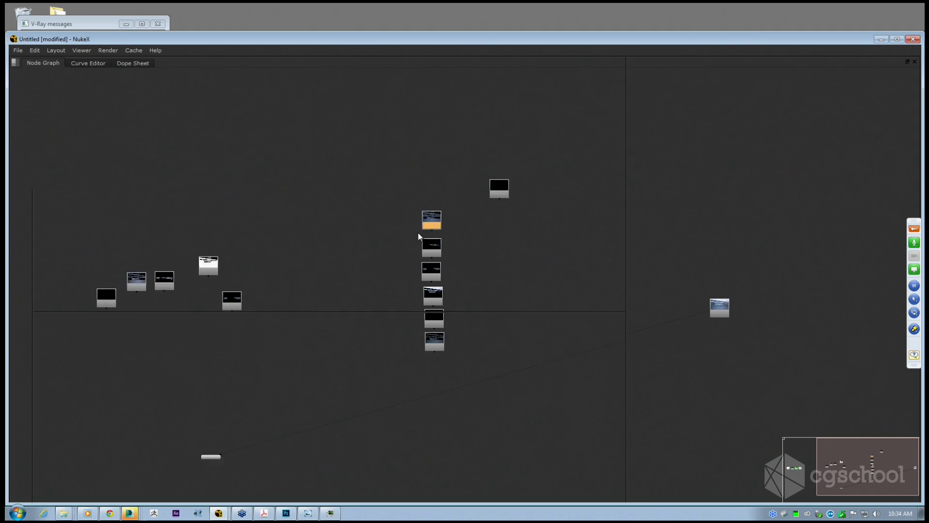
key("f")
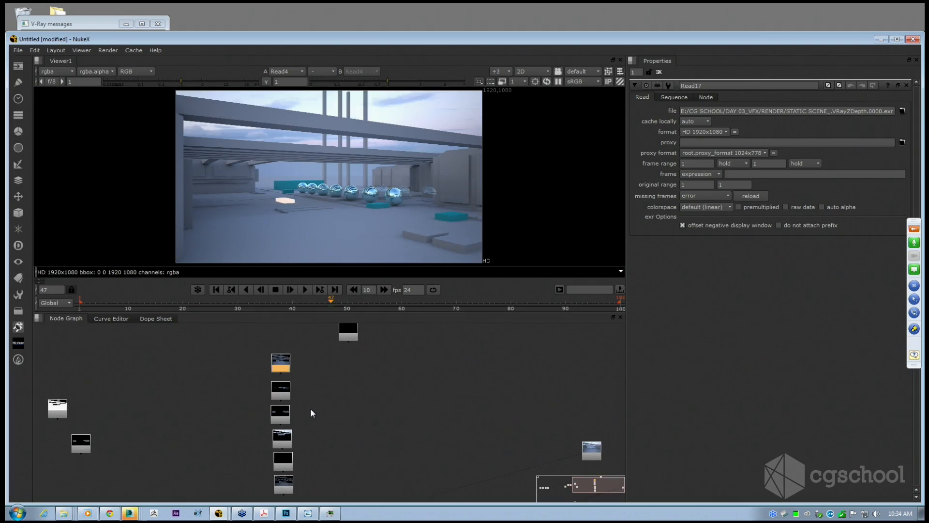
middle_click_drag(318, 406, 299, 405)
scroll(299, 405, "down", 2)
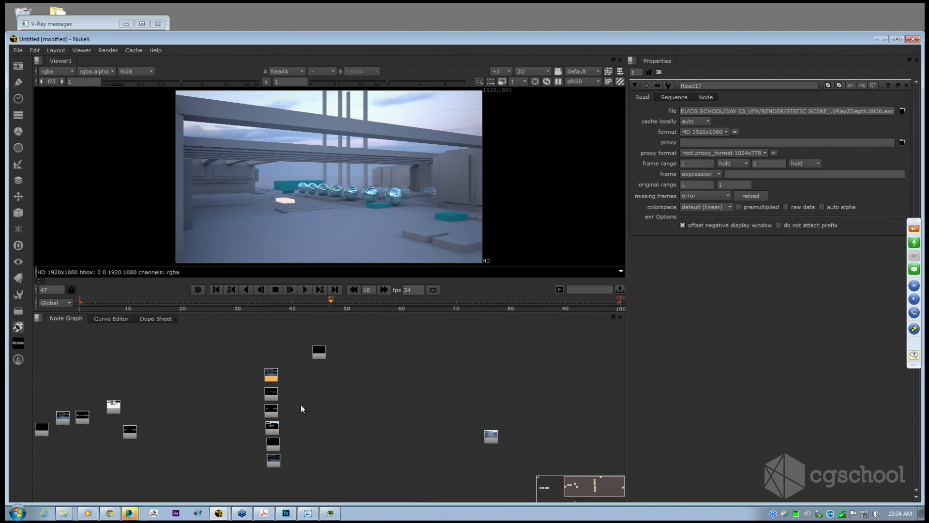
View the background, global illumination, reflection and refraction passes one by one, using Read5, Read7, Read13 and Read14.
left_click(307, 399)
left_click(318, 356)
key("1")
left_click(272, 374)
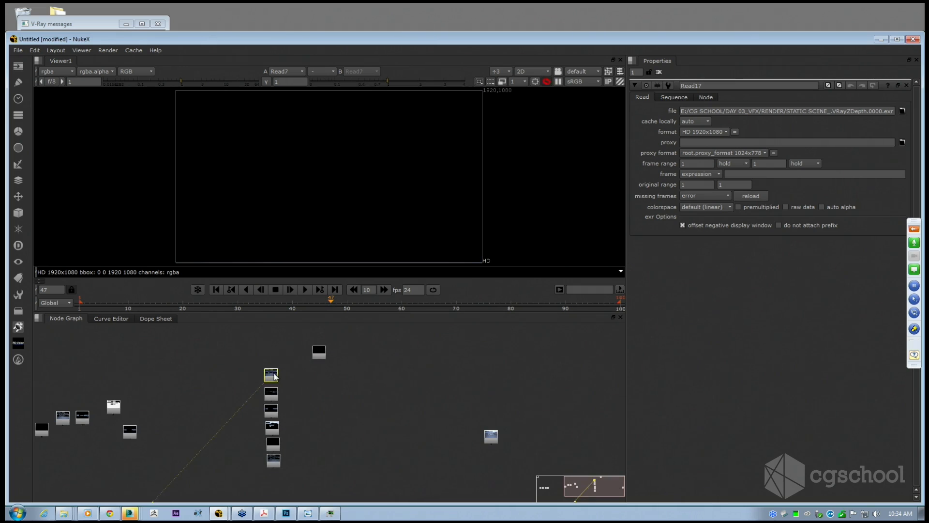
key("1")
left_click(273, 411)
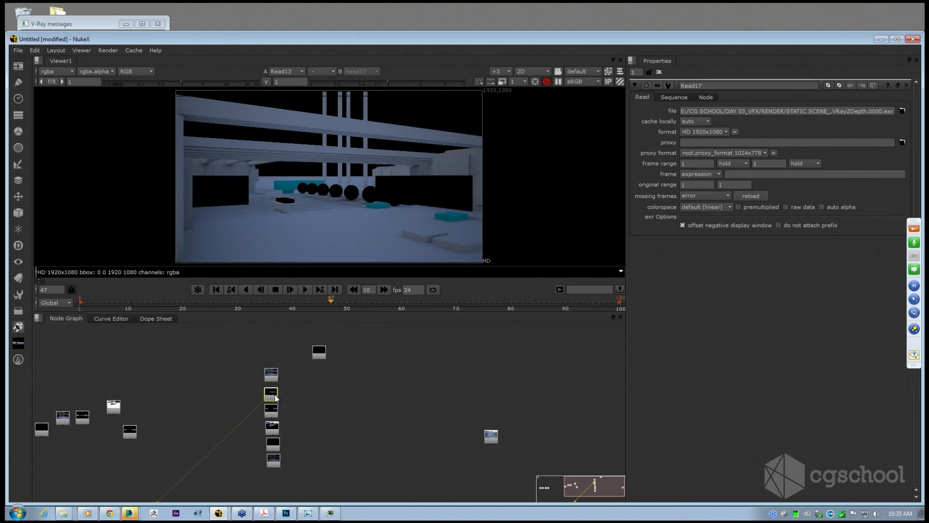
key("1")
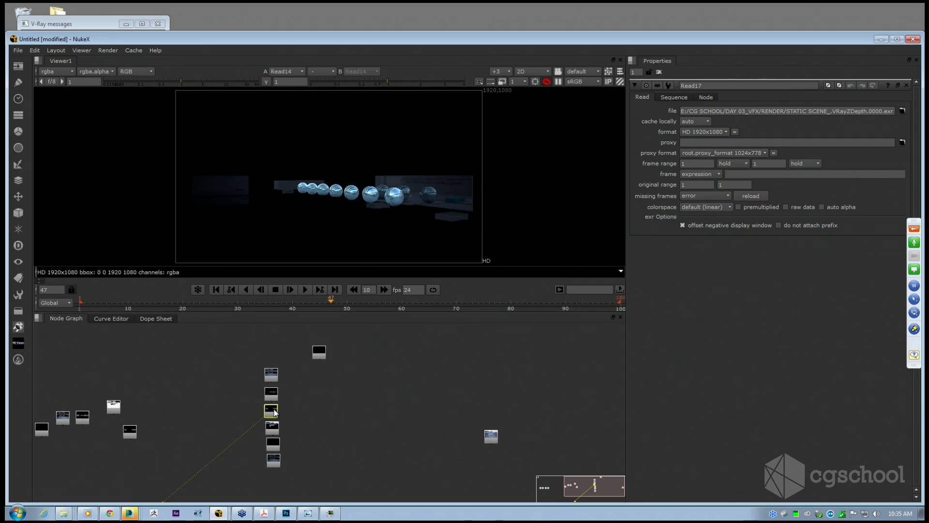
View the self-illumination pass Read15 and inspect the bright light shape on the floor up close.
left_click(274, 428)
key("1")
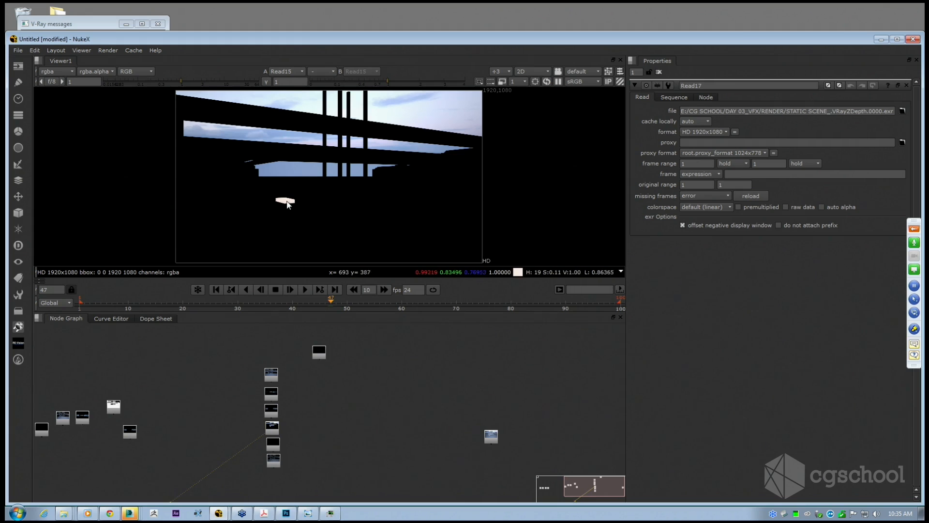
scroll(287, 204, "up", 3)
scroll(284, 208, "down", 3)
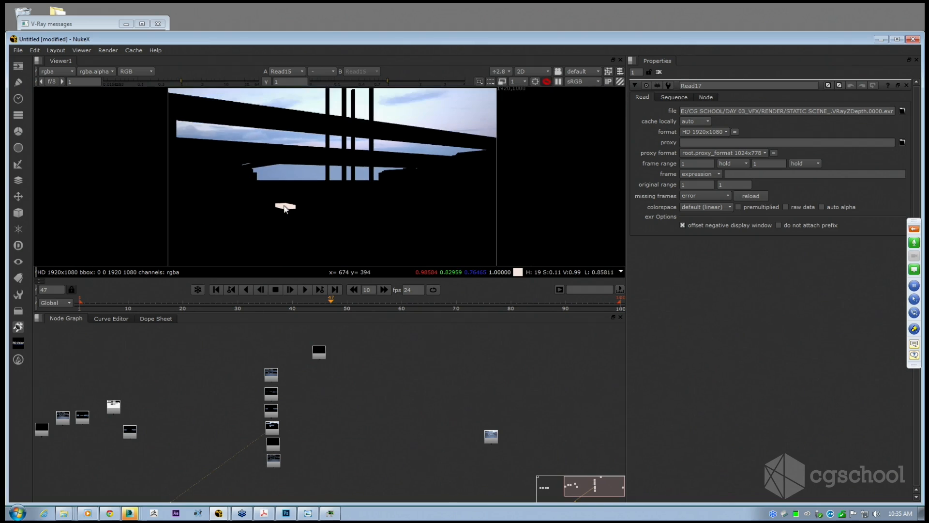
scroll(295, 195, "down", 2)
scroll(296, 194, "up", 1)
middle_click_drag(288, 187, 301, 188)
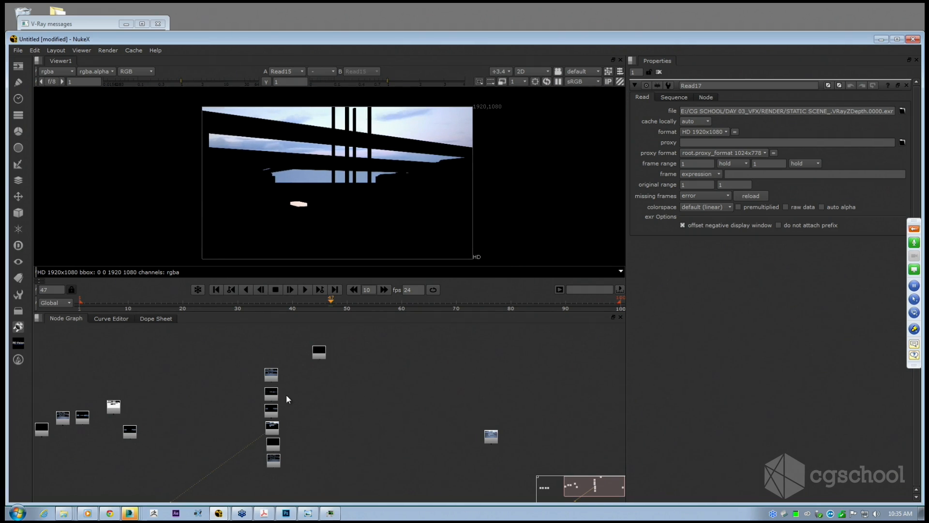
View the specular pass Read16 and check its frame and node label up close.
left_click(279, 445)
key("1")
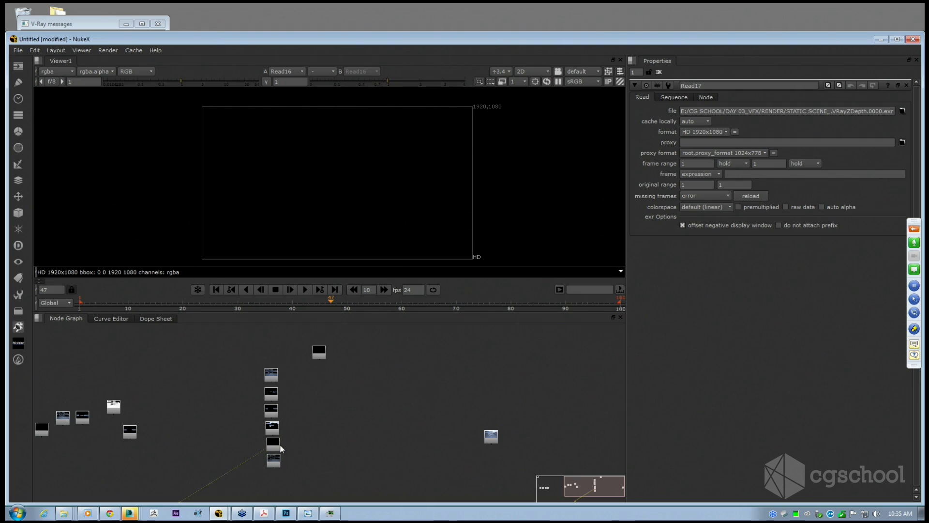
scroll(279, 444, "up", 3)
scroll(329, 184, "up", 3)
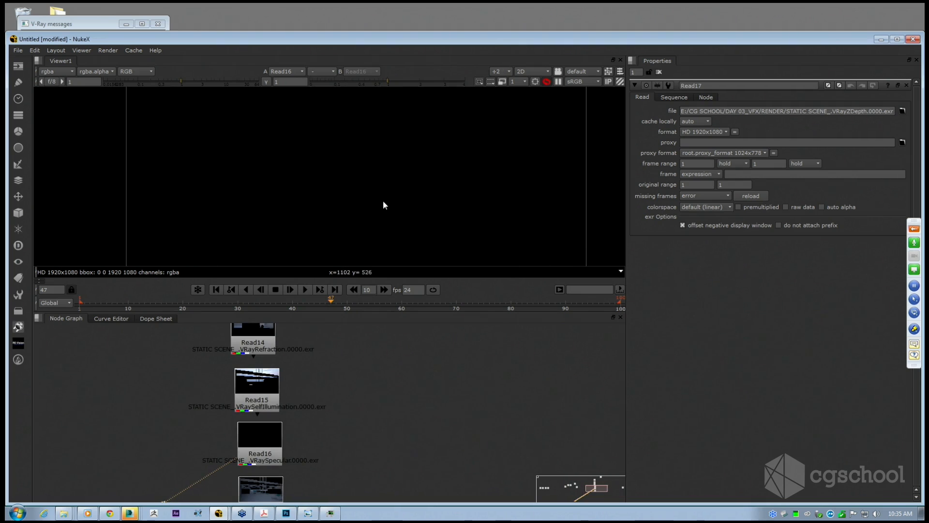
scroll(358, 174, "down", 1)
scroll(348, 184, "down", 1)
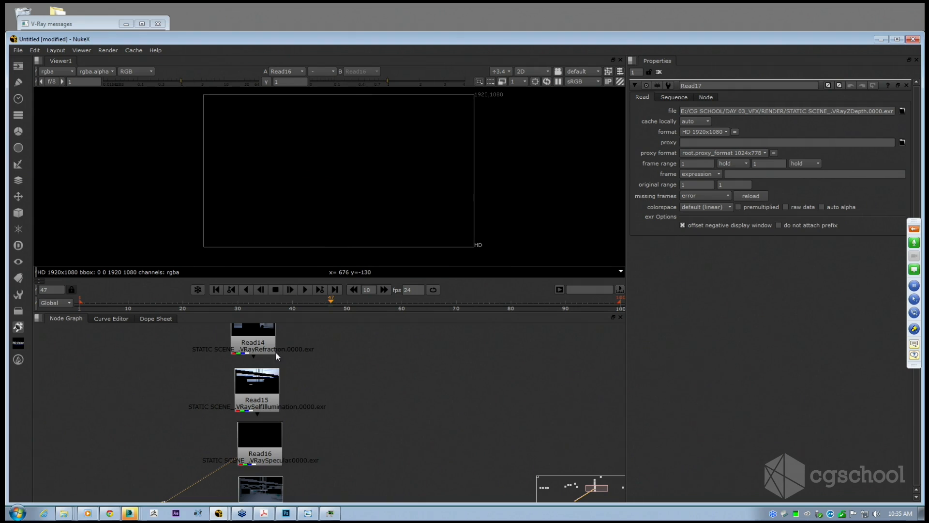
middle_click_drag(275, 351, 300, 329)
scroll(364, 396, "down", 3)
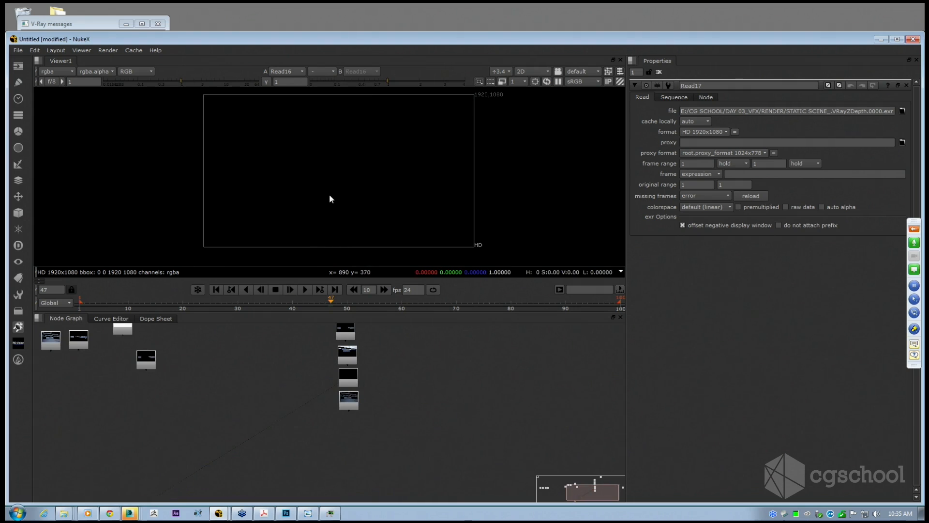
middle_click_drag(329, 194, 330, 198)
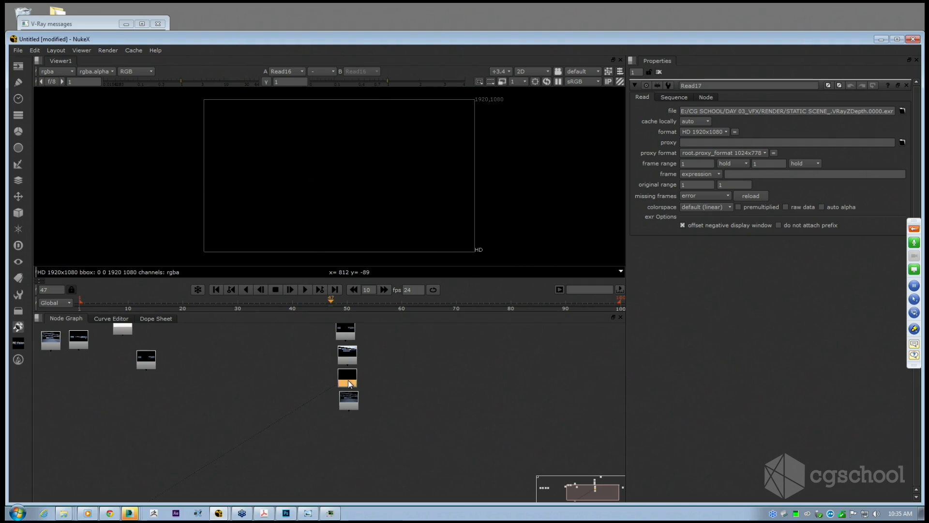
middle_click_drag(348, 379, 362, 351)
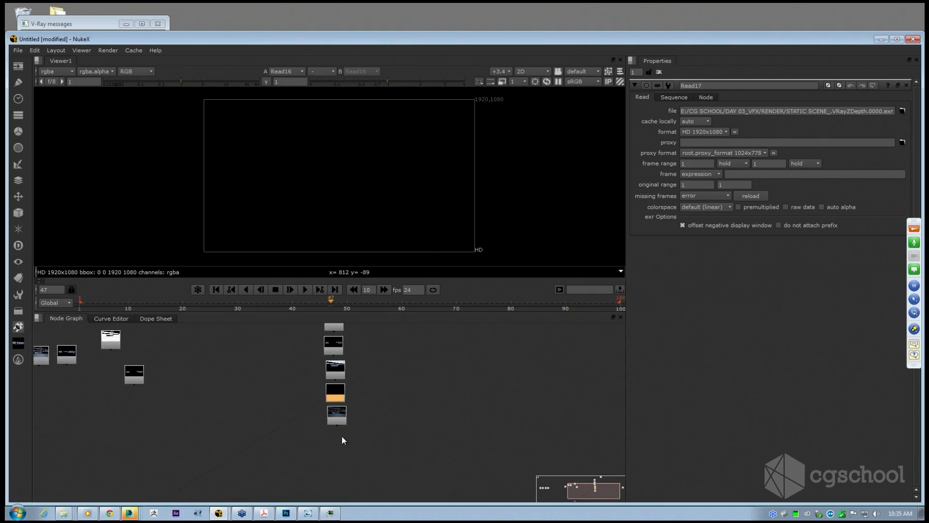
View the lighting pass Read8 and inspect the lit floor and spheres up close.
scroll(341, 436, "up", 2)
left_click(337, 414)
key("1")
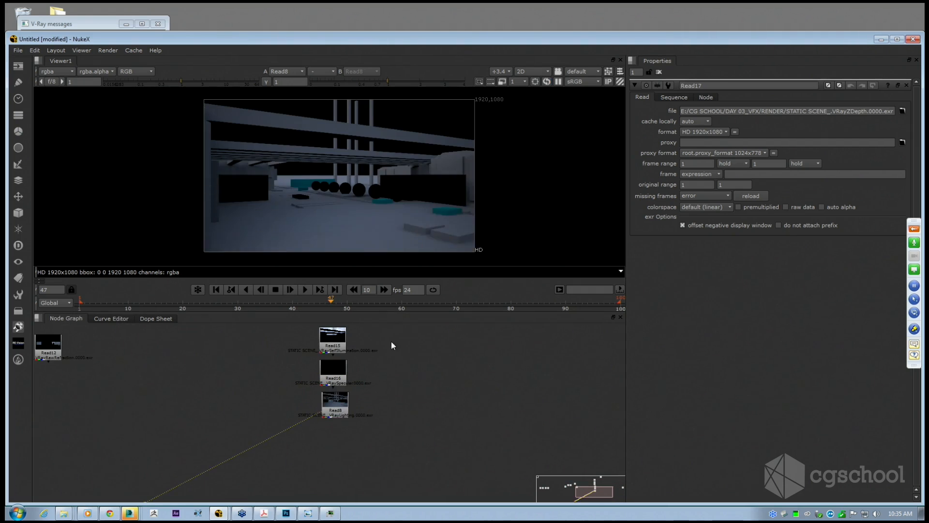
scroll(375, 192, "up", 4)
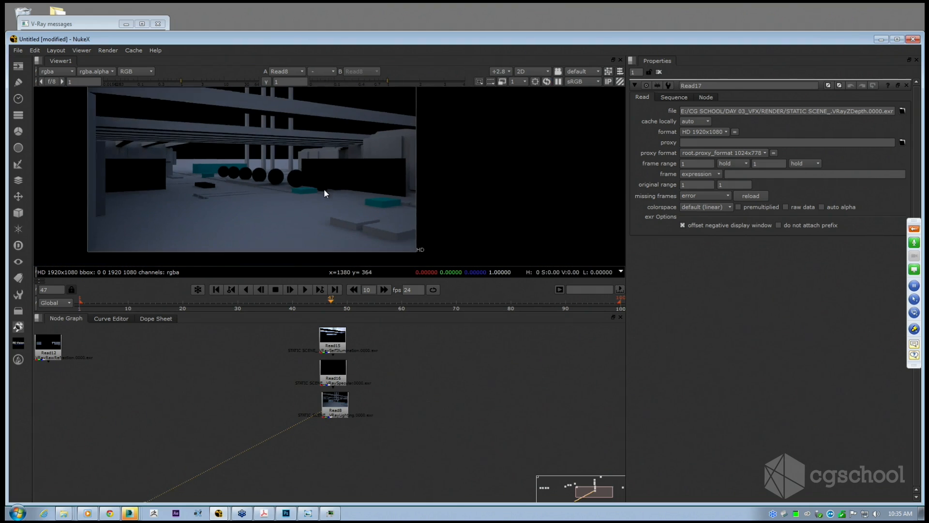
scroll(271, 200, "down", 3)
scroll(315, 412, "down", 2)
scroll(314, 409, "down", 3)
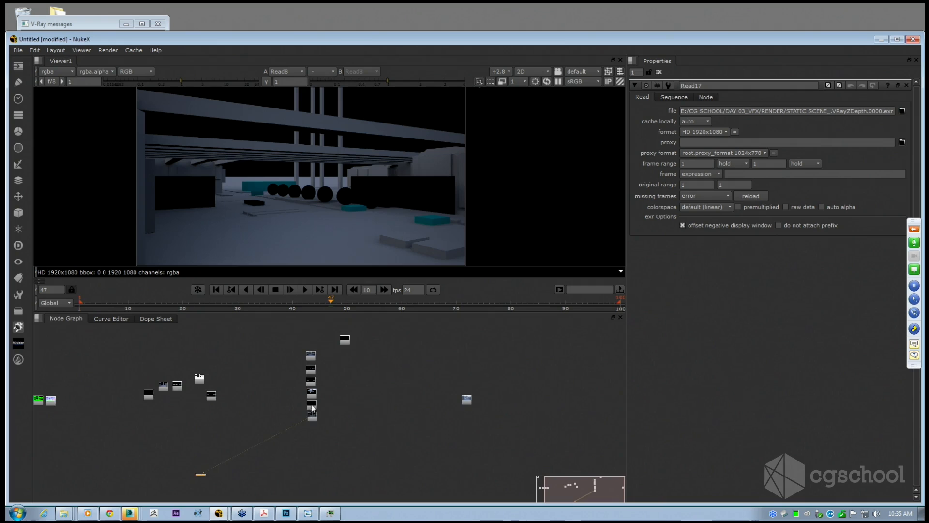
Add a Merge node in the maximized Node Graph and place it directly below the background node Read5.
key("space")
scroll(339, 341, "up", 3)
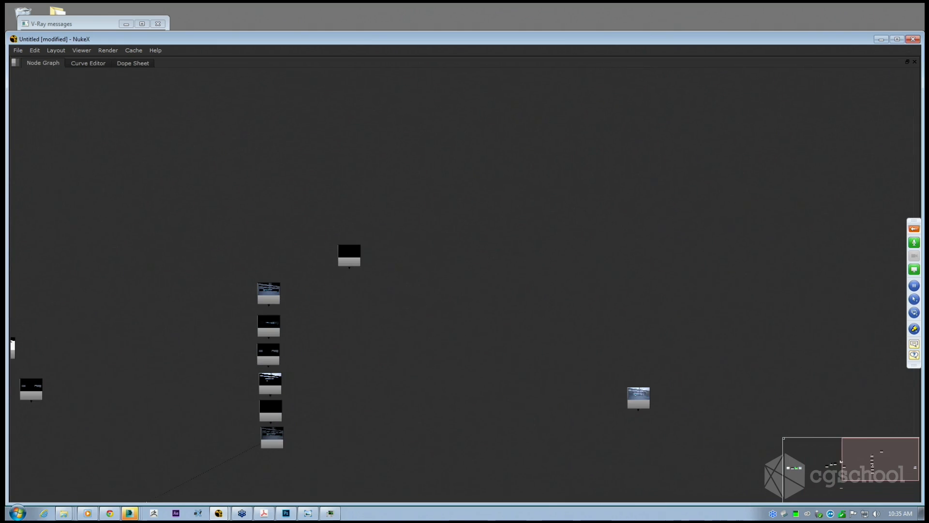
key("Tab")
type("merge")
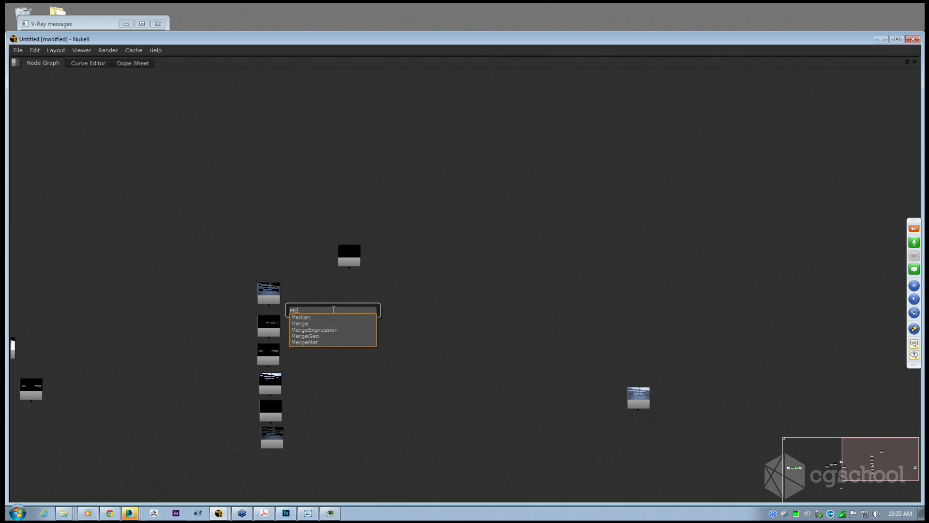
key("Return")
scroll(333, 314, "up", 2)
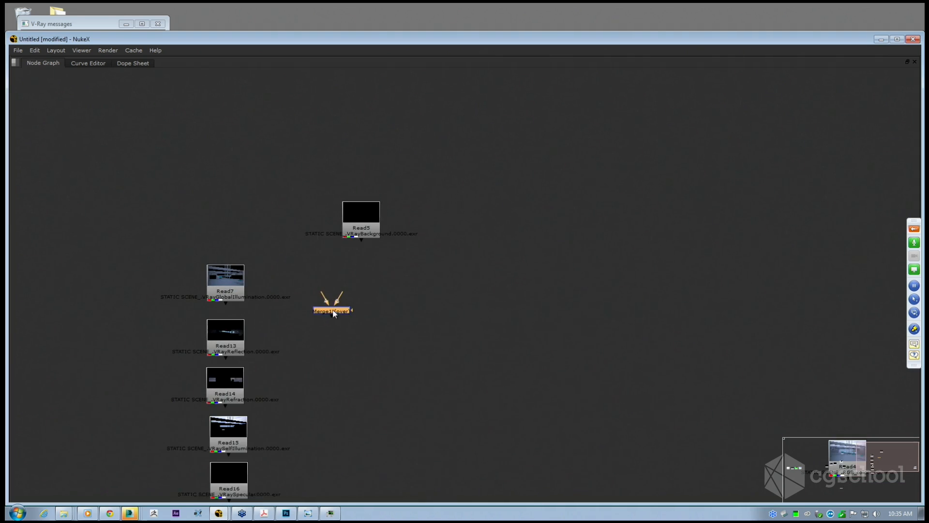
middle_click_drag(326, 324, 359, 317)
left_click_drag(364, 308, 399, 289)
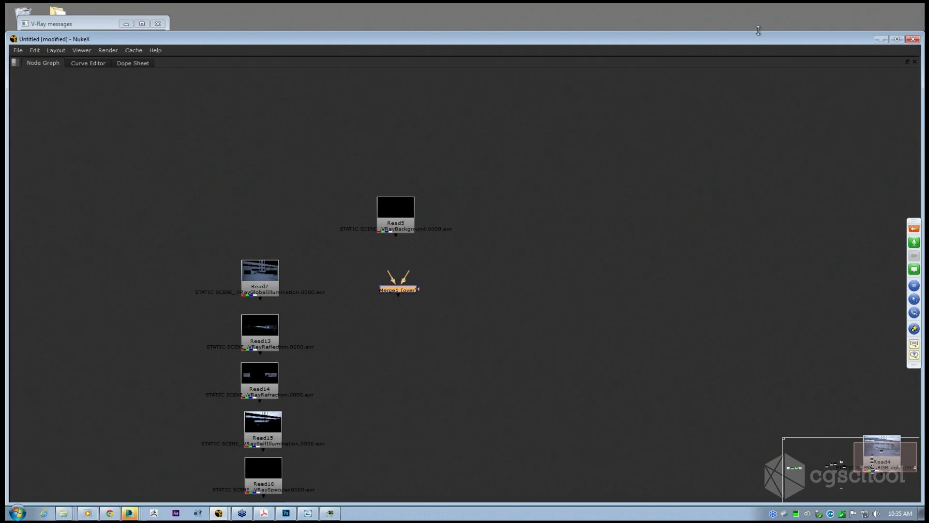
Restore the split layout and examine the global illumination node Read7's properties and file path.
key("space")
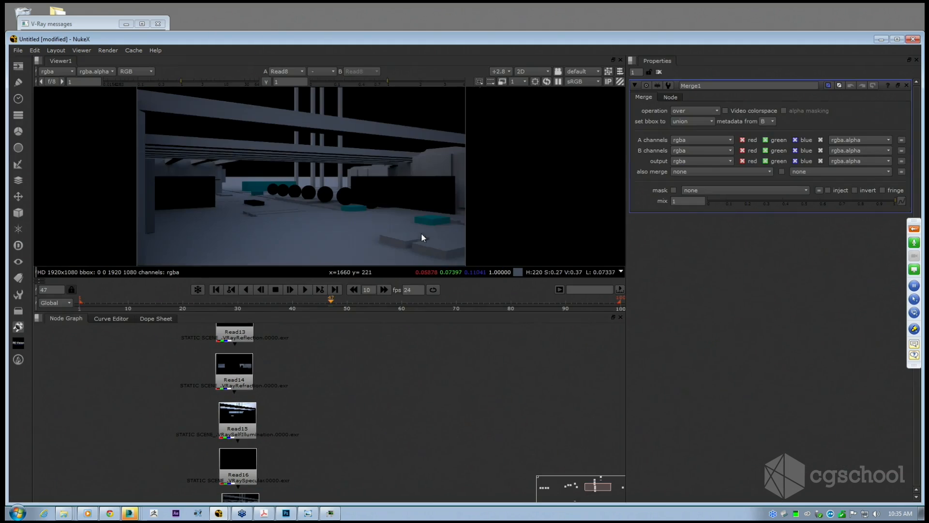
scroll(305, 416, "up", 2)
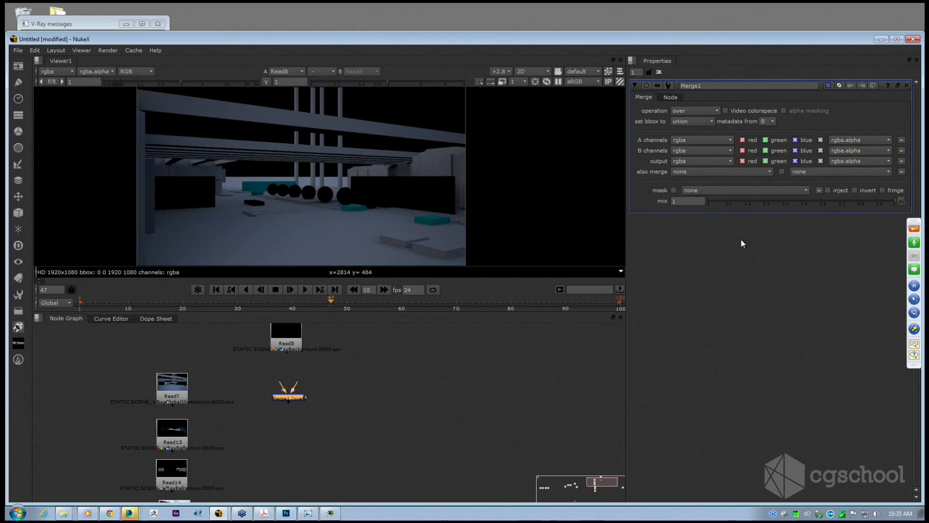
double_click(168, 383)
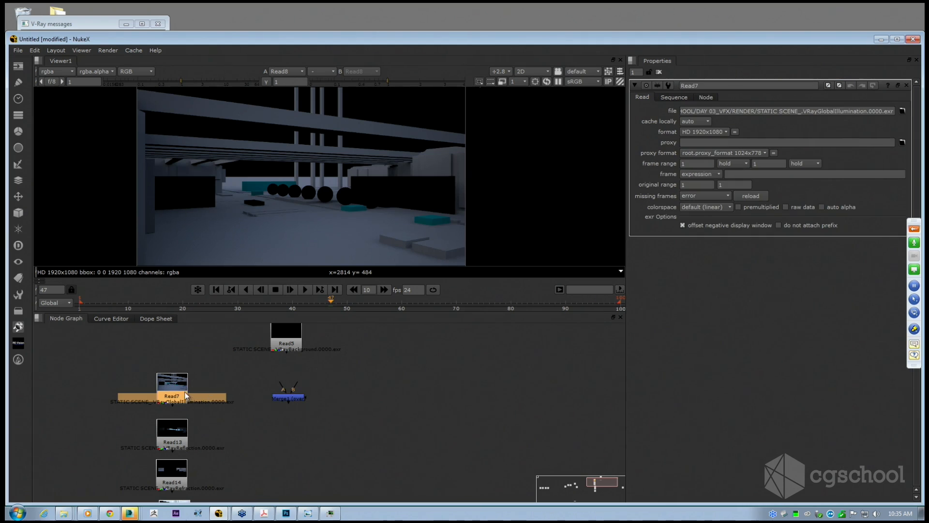
middle_click_drag(185, 391, 209, 396)
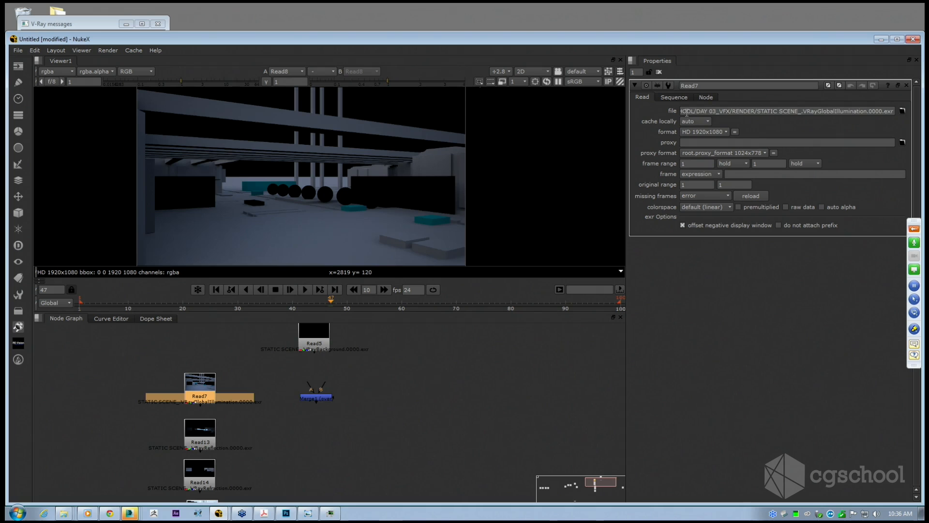
left_click_drag(682, 111, 906, 113)
left_click(803, 268)
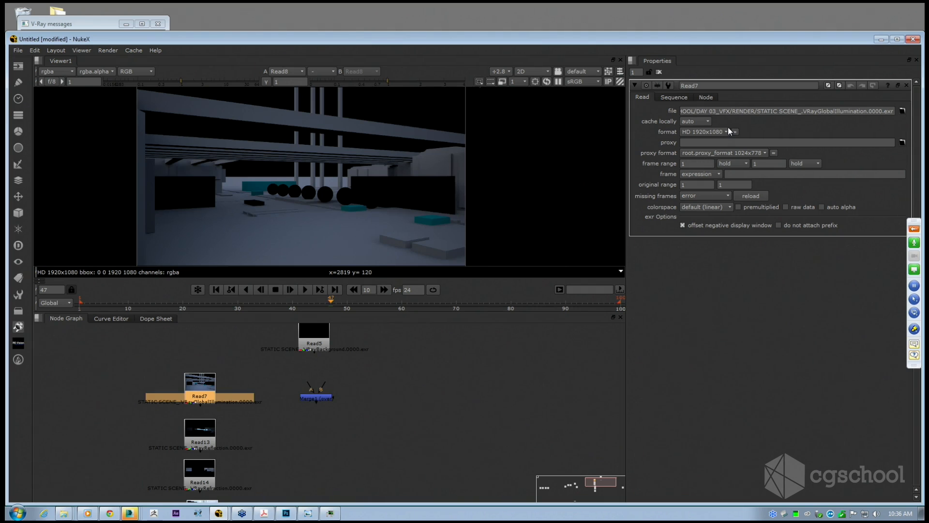
Allow 10 open node property panels and open those of Merge1, Read5, Read7, Read13 and Read14.
double_click(324, 399)
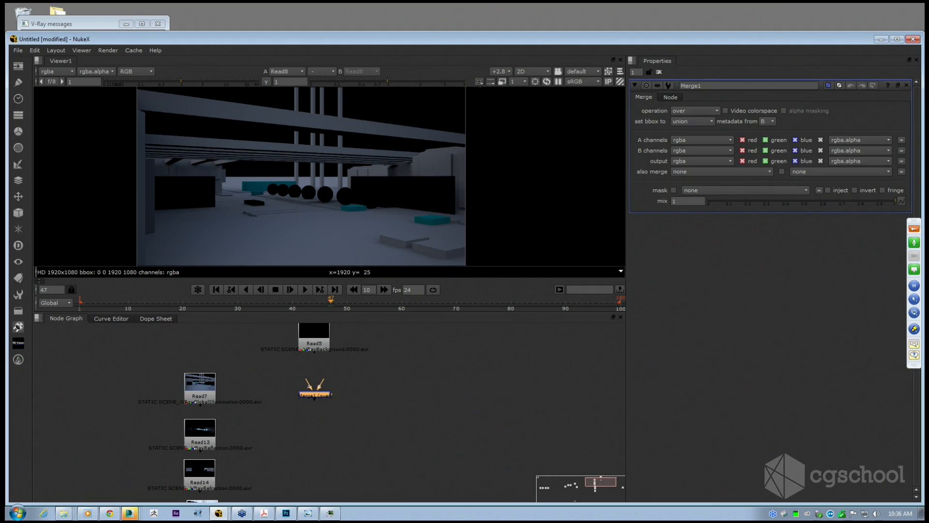
type("10")
double_click(317, 344)
double_click(200, 387)
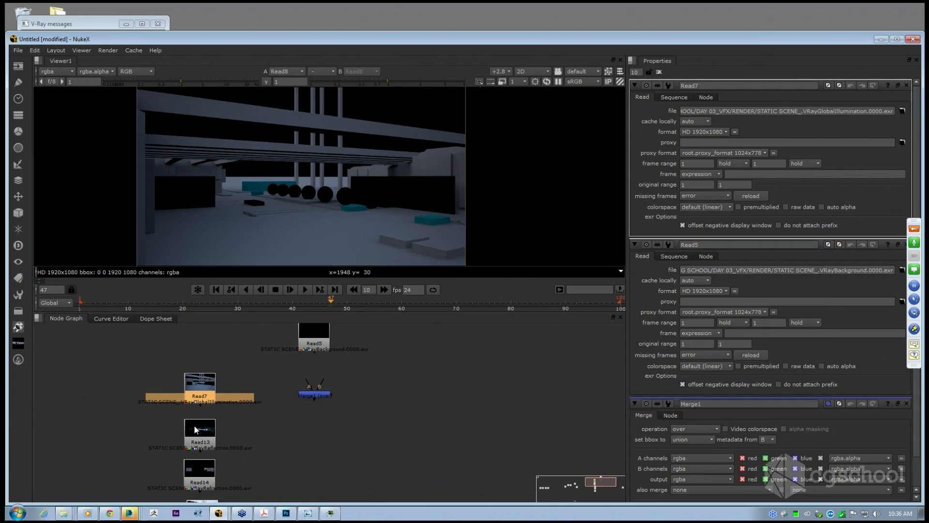
double_click(200, 433)
double_click(199, 474)
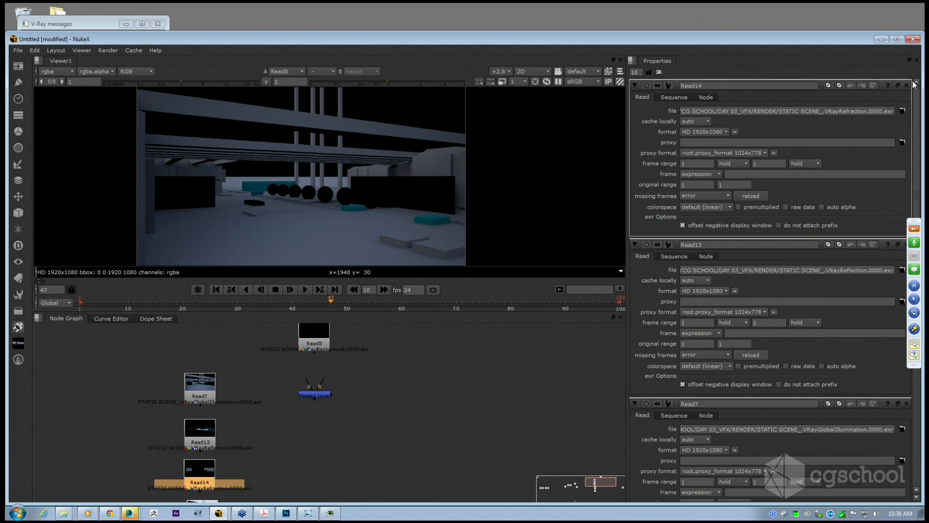
Look through the stacked node properties and set the maximum number of open panels to 1.
scroll(785, 252, "down", 3)
scroll(782, 251, "up", 3)
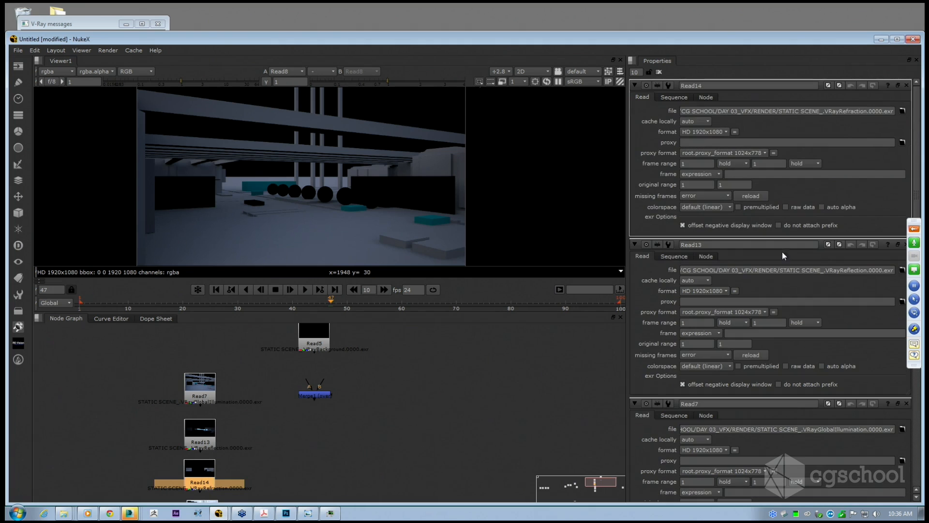
double_click(635, 72)
type("1")
key("Return")
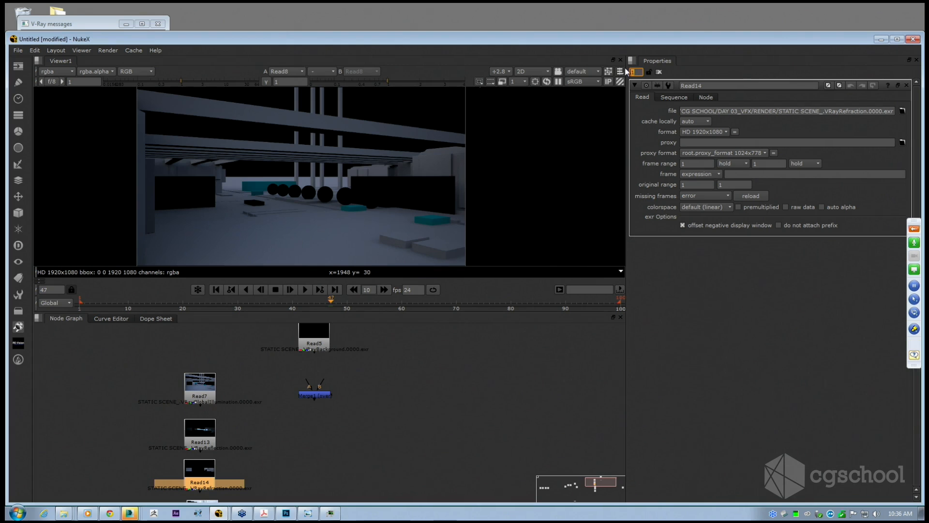
Open the properties of Merge1 and set its operation to plus.
left_click(315, 395)
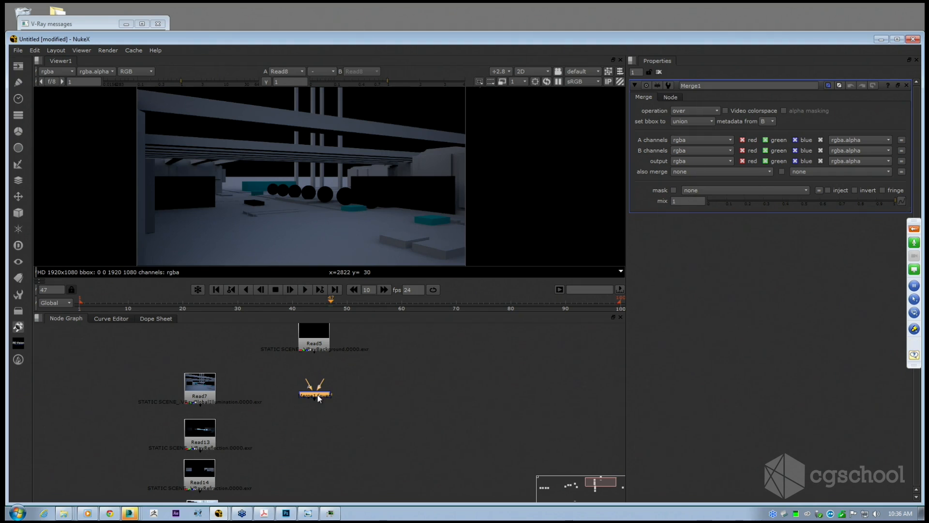
left_click_drag(317, 398, 319, 397)
left_click(694, 110)
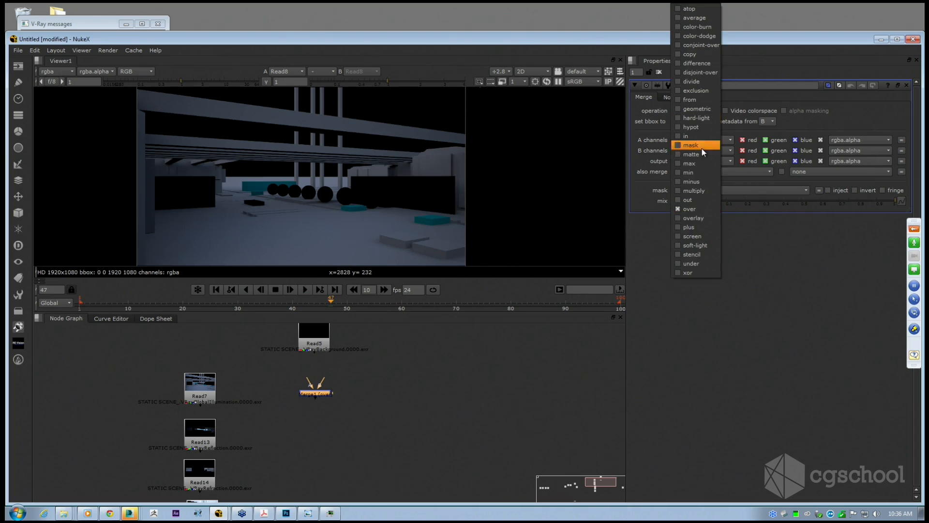
left_click(689, 227)
Look over the stacked render pass nodes and the background pass Read5 above the plus merge in the node graph.
scroll(262, 409, "down", 4)
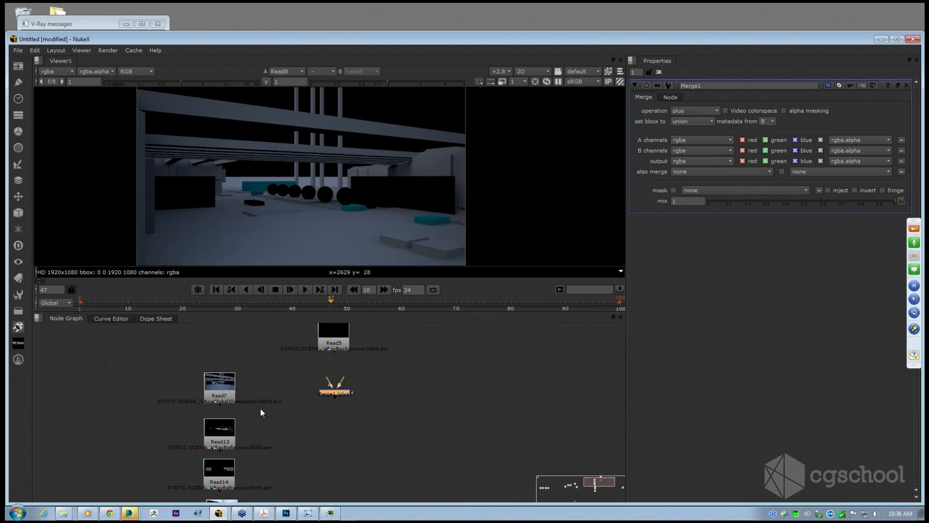
middle_click_drag(274, 377, 272, 397)
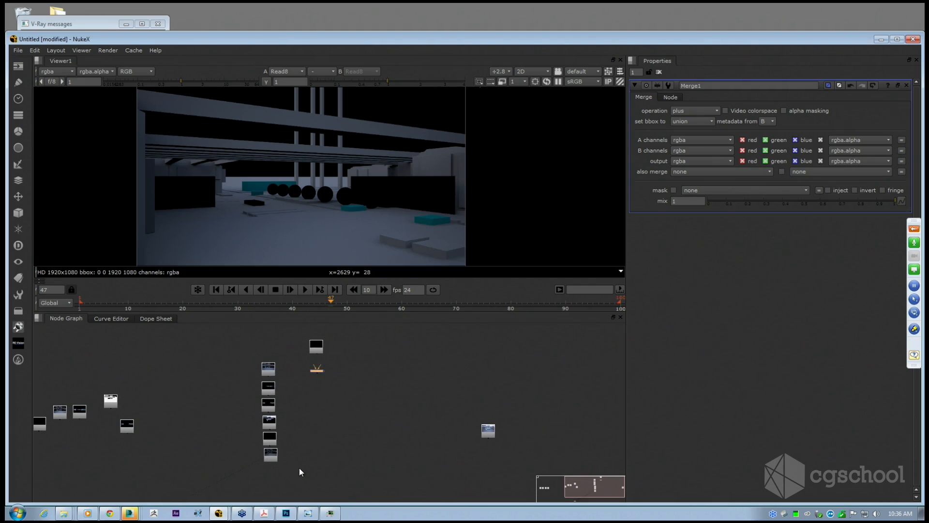
left_click_drag(300, 470, 346, 472)
left_click(346, 471)
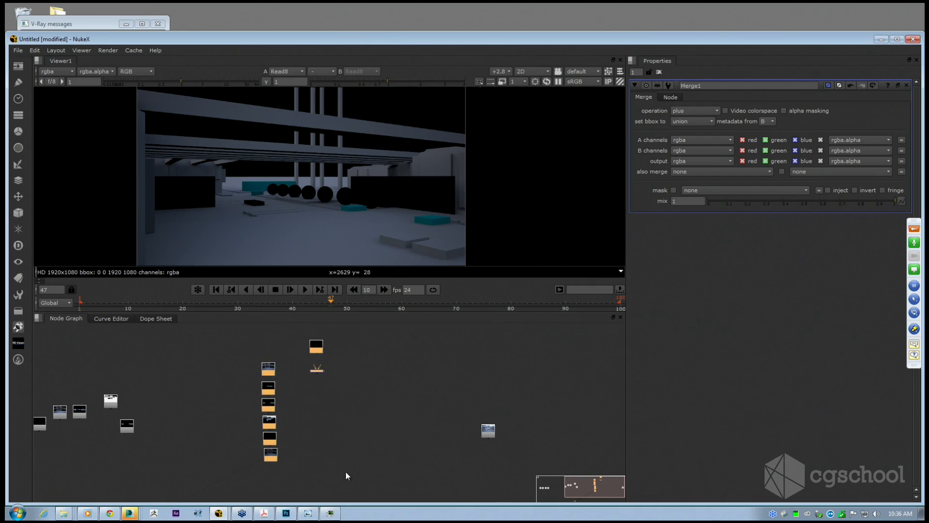
left_click(315, 347)
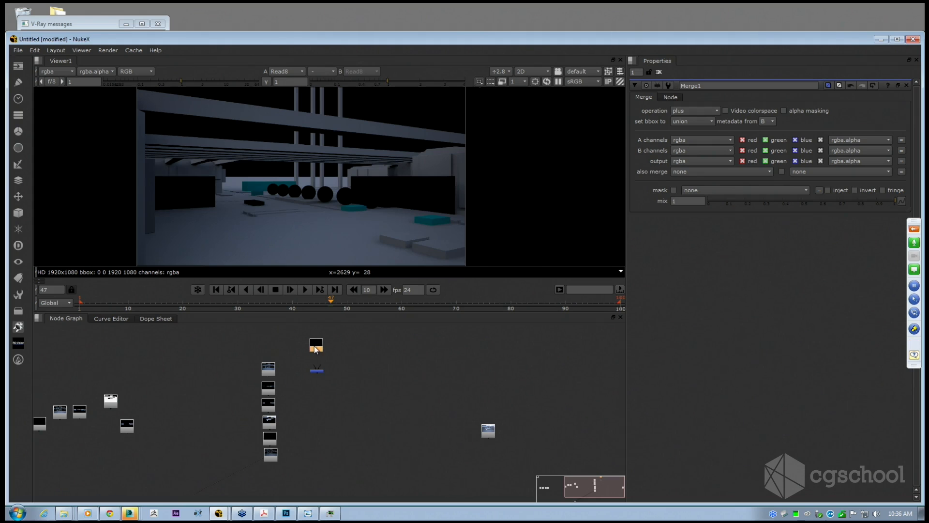
scroll(317, 362, "up", 5)
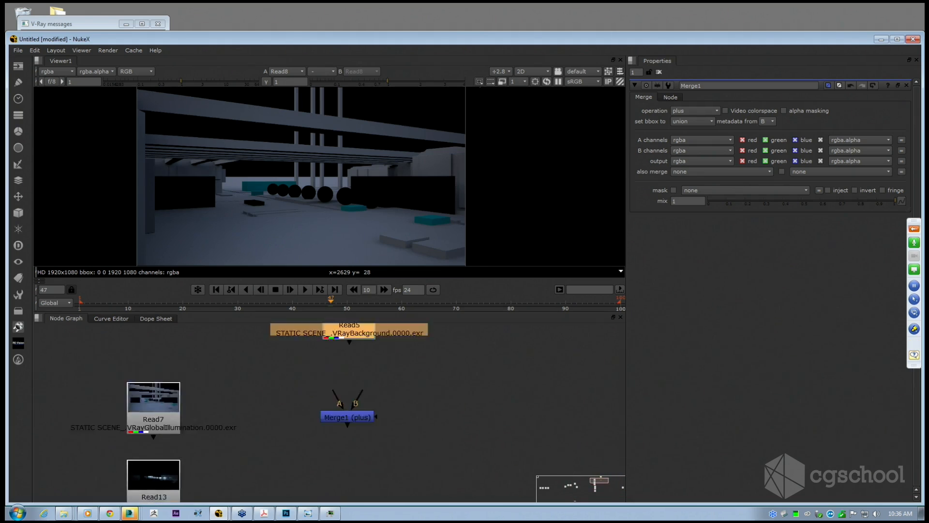
scroll(366, 428, "down", 3)
middle_click_drag(259, 414, 288, 367)
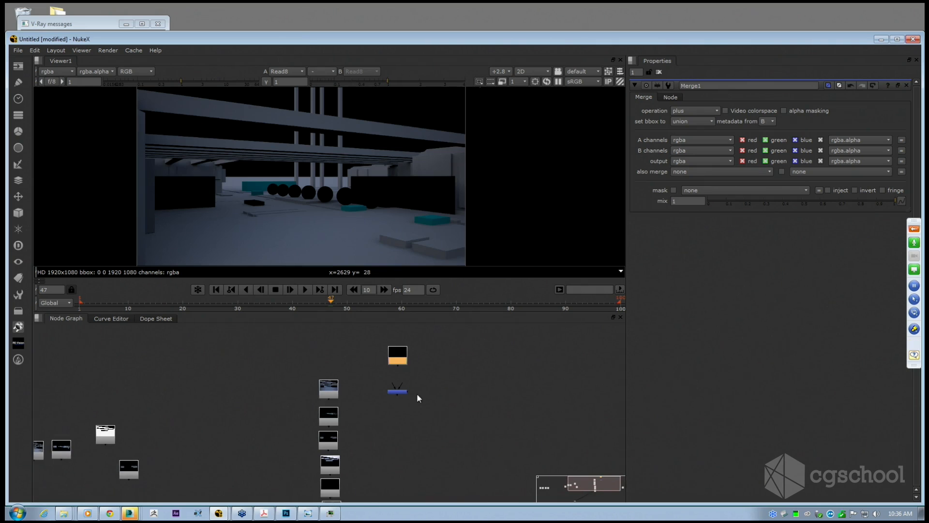
scroll(443, 385, "up", 4)
scroll(304, 412, "up", 2)
scroll(350, 373, "down", 3)
middle_click_drag(350, 373, 328, 373)
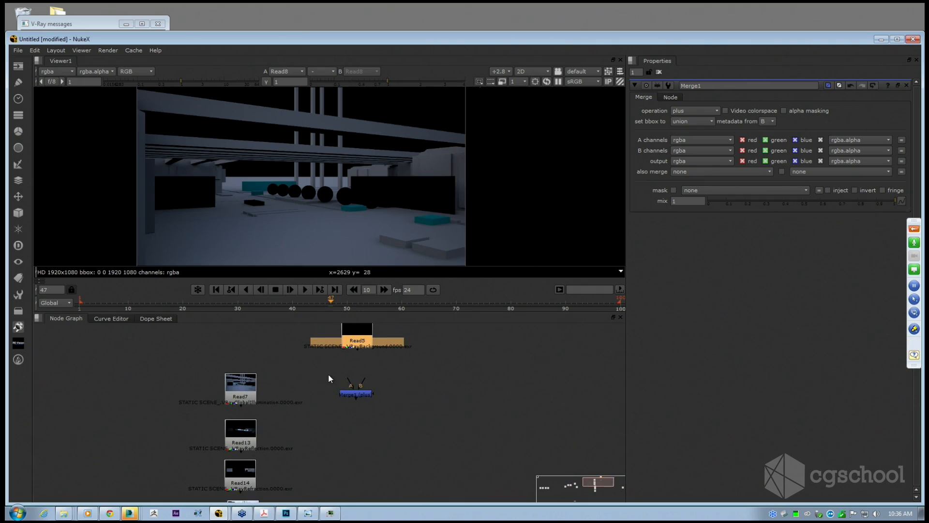
Connect Merge1's B input to the background pass Read5 and its A input to the global illumination pass Read7.
left_click_drag(359, 384, 355, 341)
left_click(360, 391)
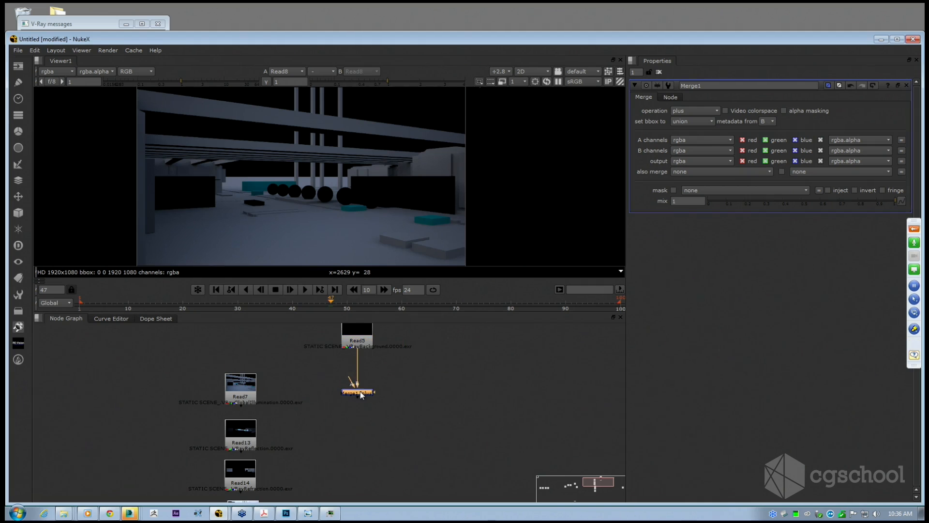
left_click_drag(339, 391, 270, 391)
left_click_drag(363, 393, 363, 389)
scroll(360, 383, "down", 2)
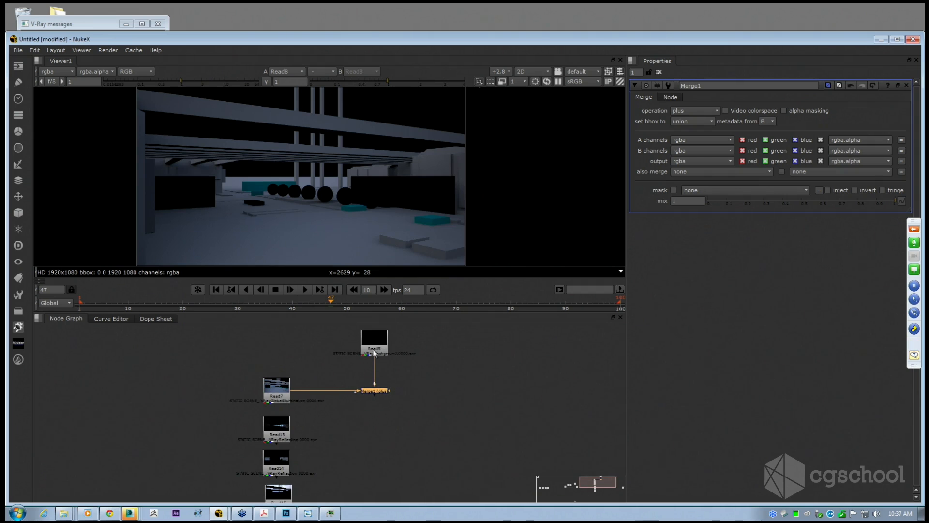
scroll(382, 361, "up", 2)
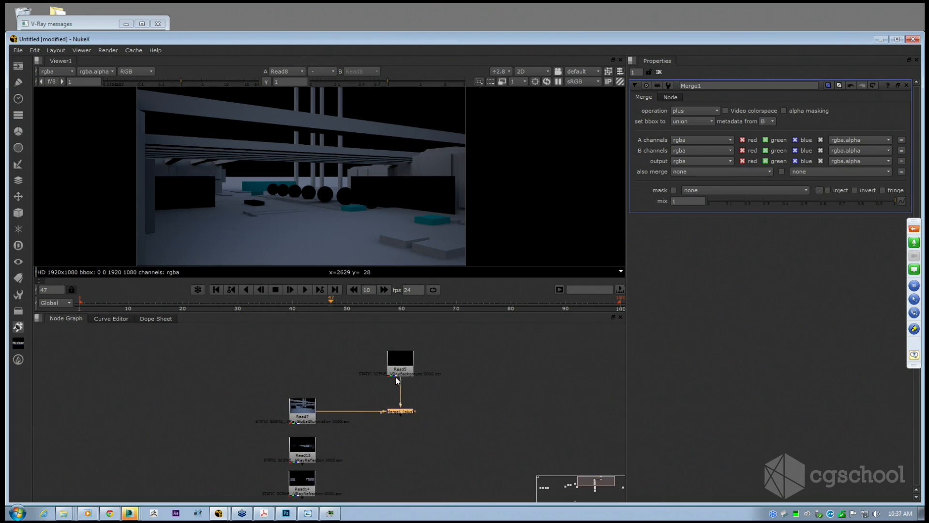
View the background pass Read5 on its own, and compare it with the output of Merge1.
left_click(395, 364)
key("1")
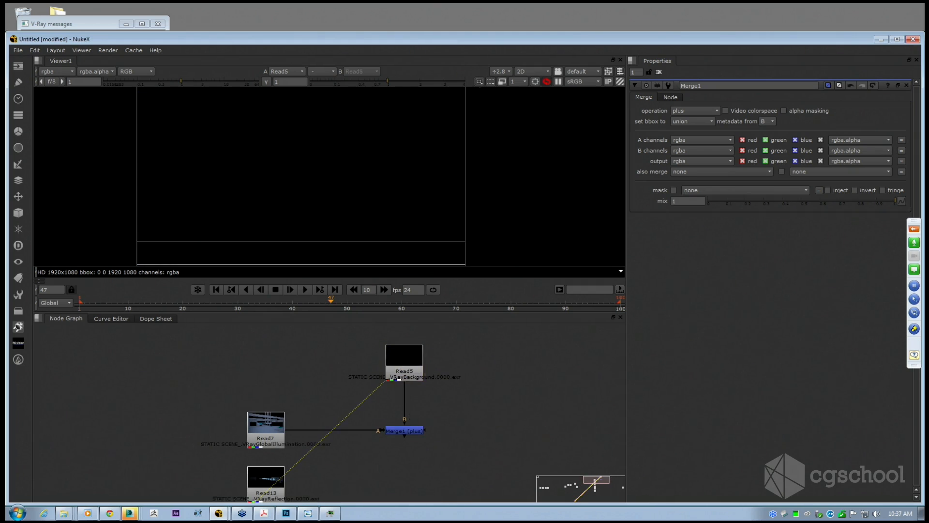
middle_click_drag(395, 364, 408, 326)
scroll(418, 356, "down", 2)
left_click_drag(300, 389, 429, 358)
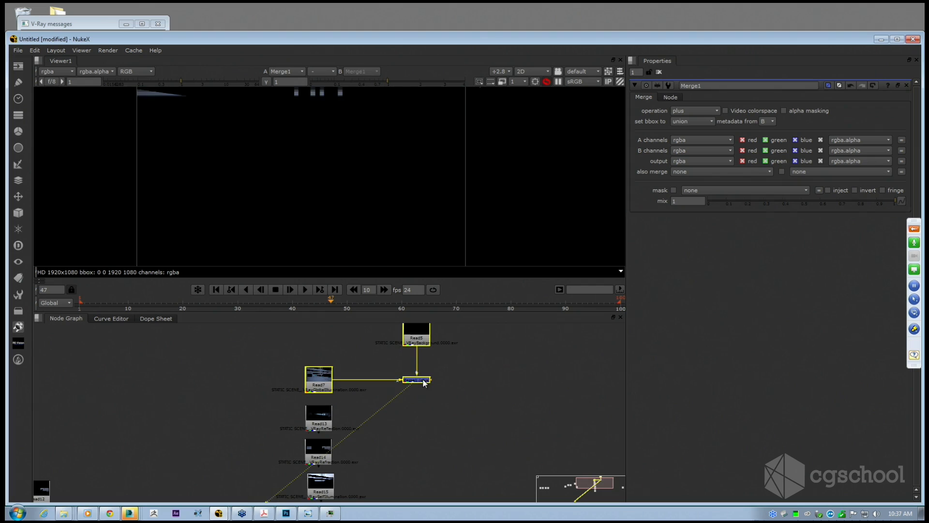
key("1")
scroll(429, 354, "down", 1)
left_click(434, 368)
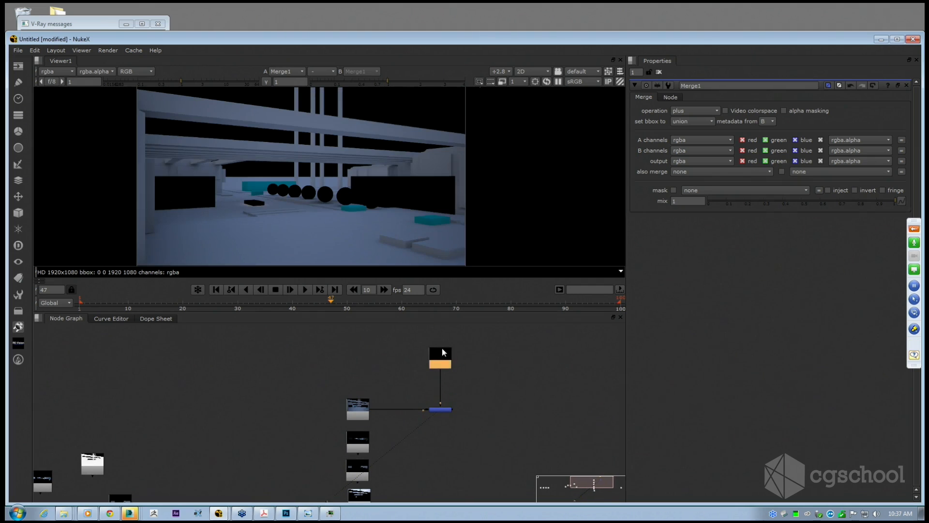
middle_click_drag(441, 364, 397, 303)
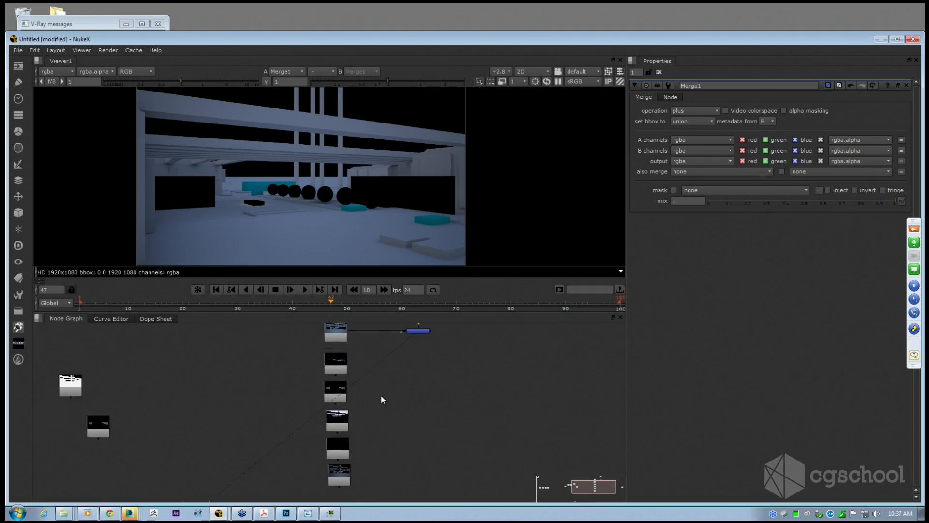
Add a second plus merge below Merge1, with Merge1 as B and the reflection pass Read13 as A, and view it.
scroll(396, 378, "up", 2)
scroll(396, 377, "up", 1)
middle_click_drag(420, 366, 376, 379)
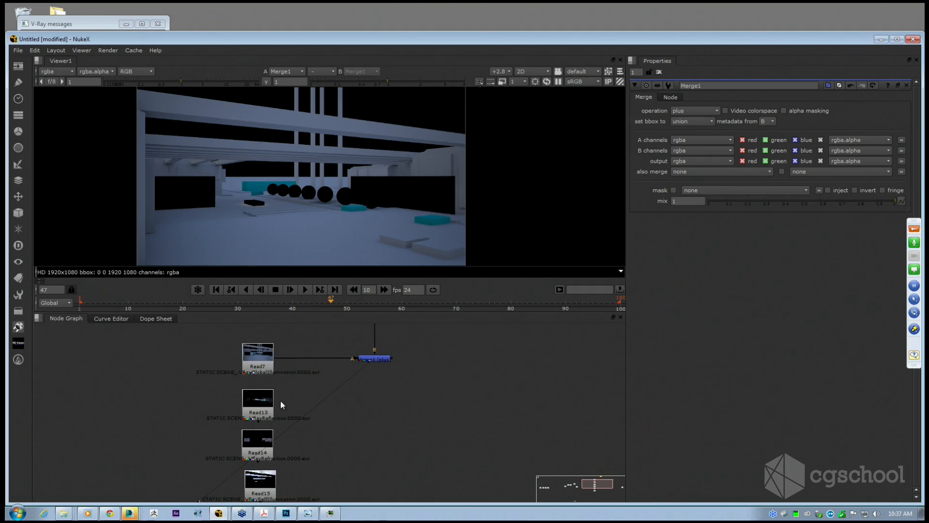
left_click(375, 361)
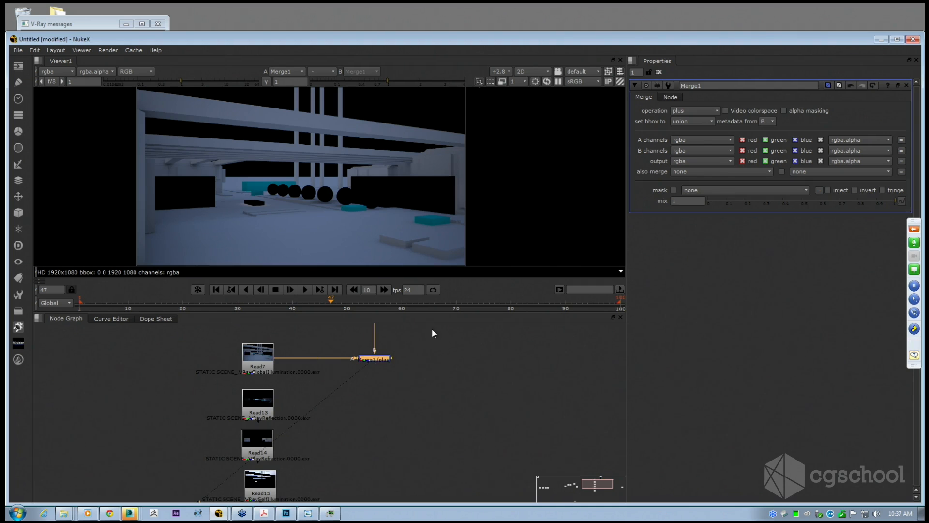
middle_click_drag(361, 380, 370, 378)
left_click(387, 383)
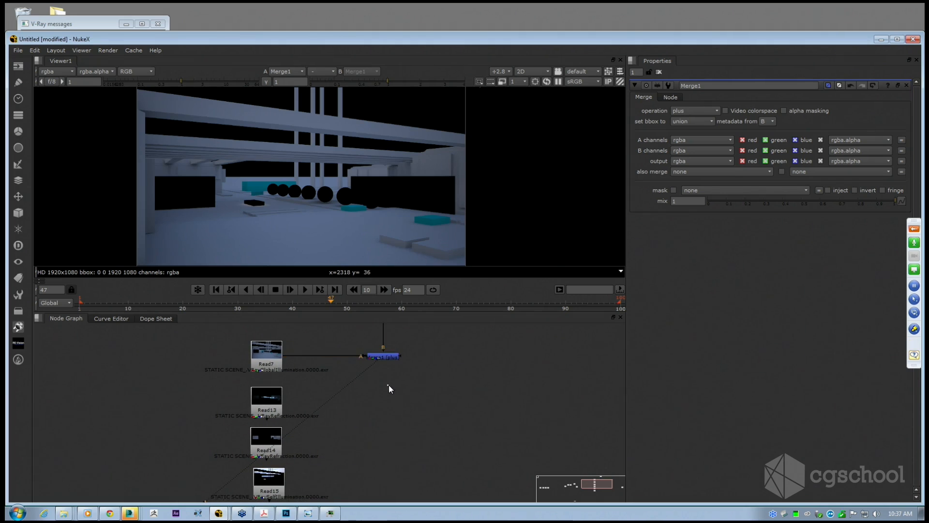
key("m")
left_click_drag(387, 362, 387, 360)
left_click_drag(378, 393, 274, 401)
key("1")
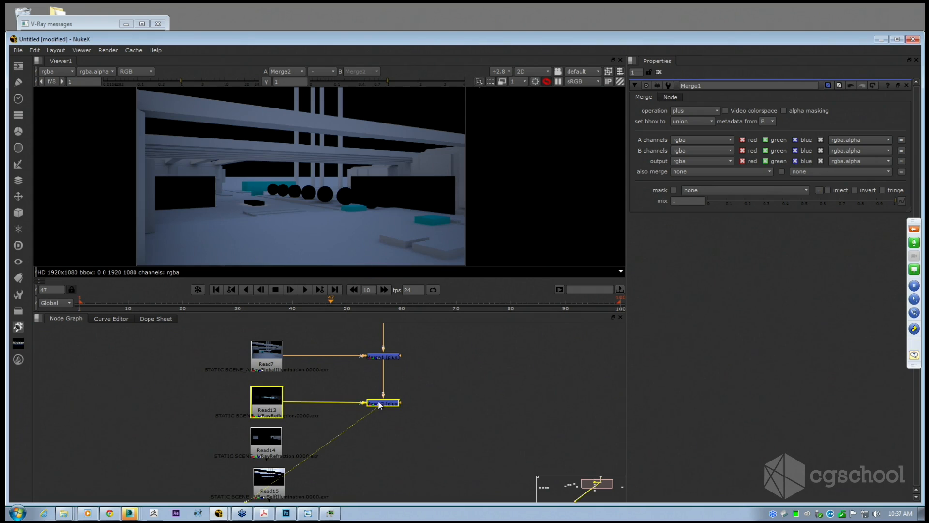
Alternate the viewer between Merge1 and Merge2 to examine what the reflection pass adds.
left_click(262, 376)
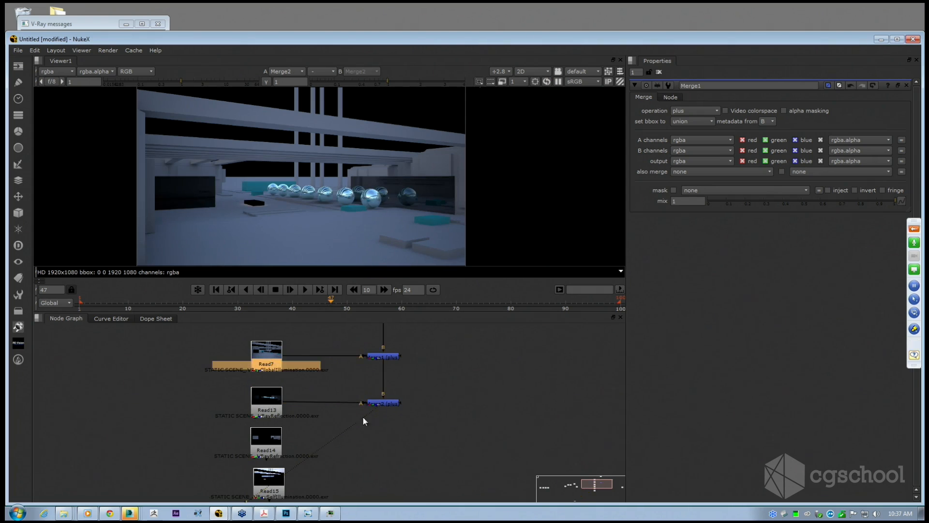
left_click(384, 357)
key("1")
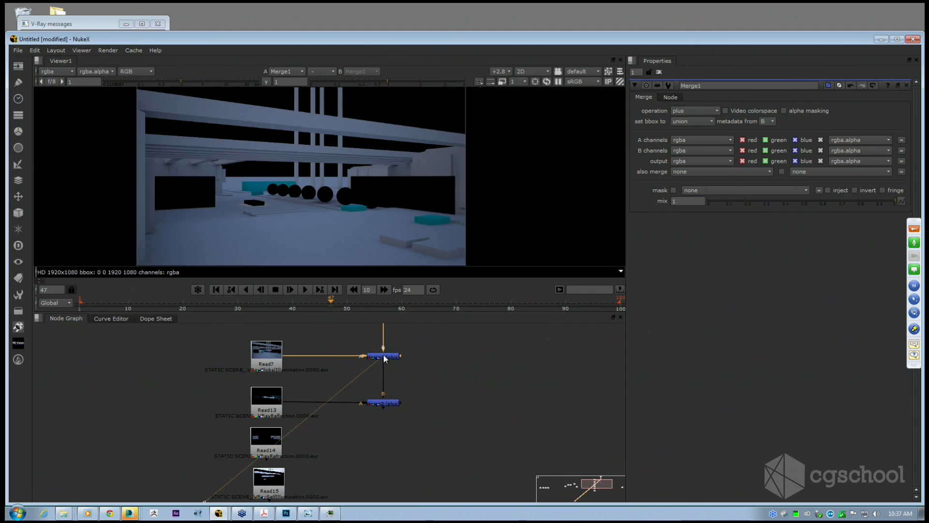
left_click(389, 405)
key("1")
left_click(388, 357)
key("1")
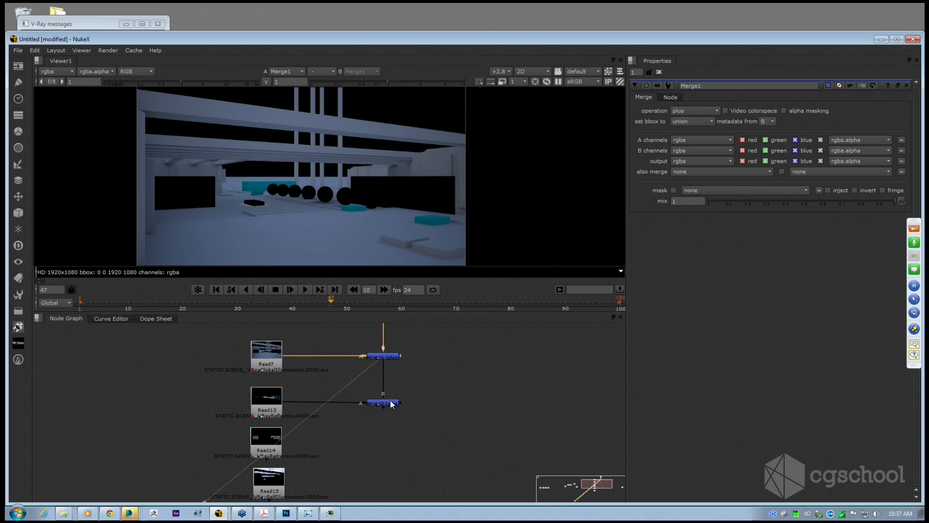
left_click(391, 403)
key("1")
Add a plus merge below Merge2, with Merge2 as B and the refraction pass Read14 as A, and view it.
middle_click_drag(382, 404, 405, 380)
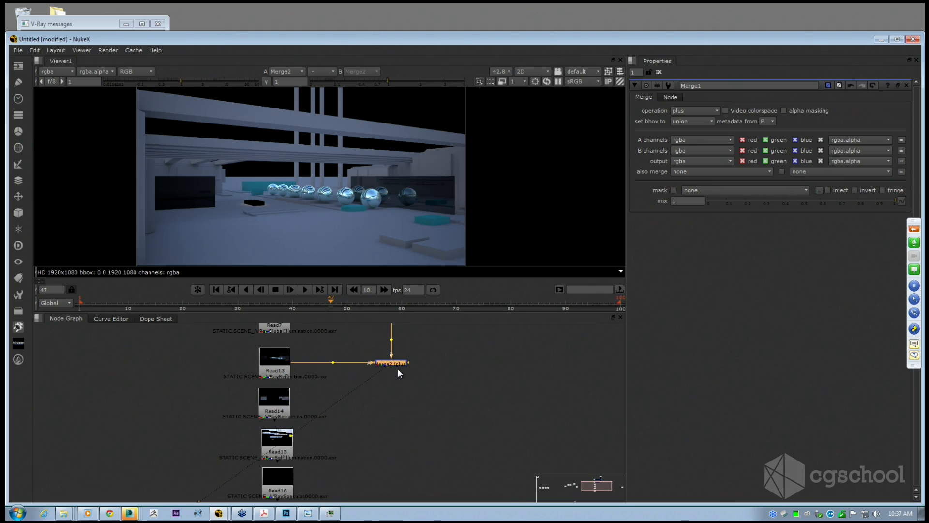
left_click(396, 391)
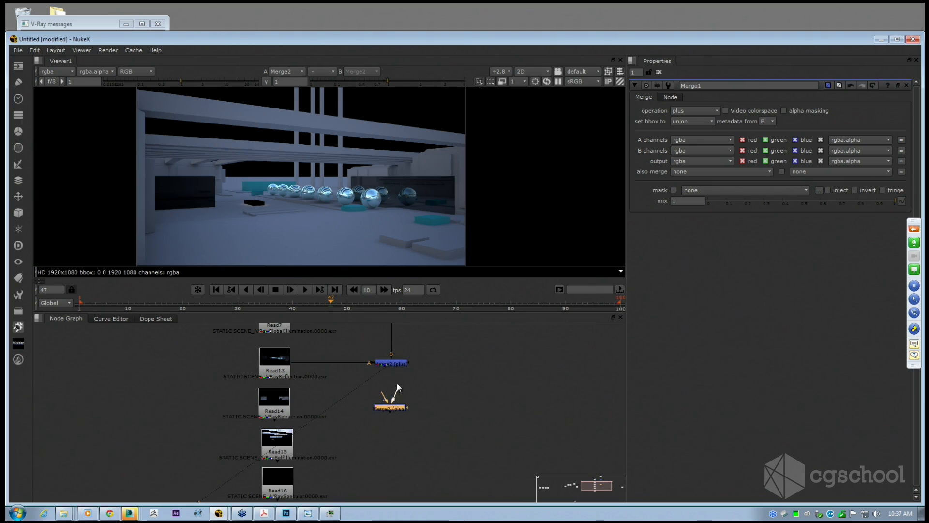
left_click_drag(397, 386, 292, 408)
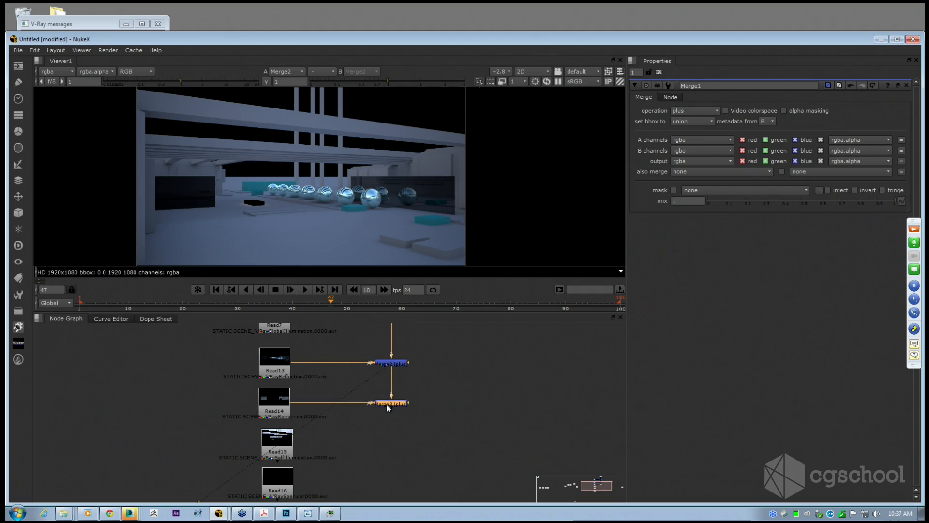
key("1")
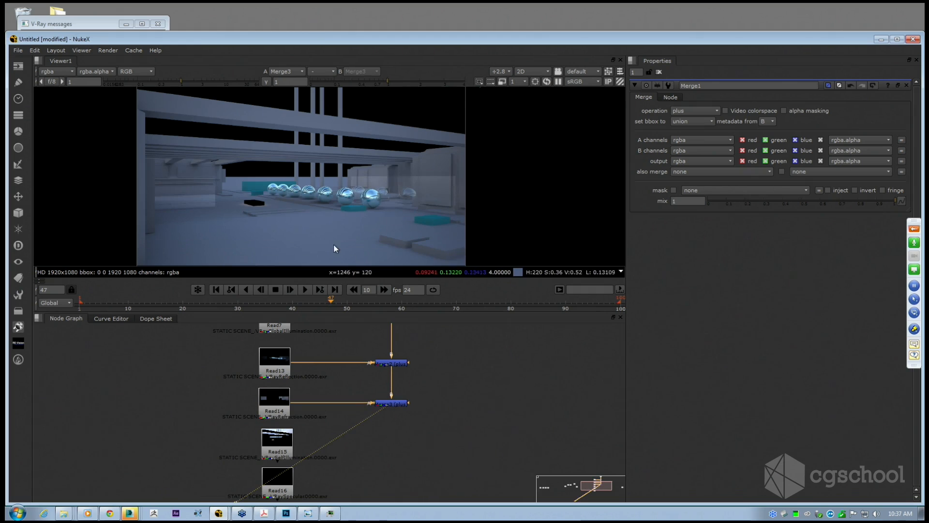
Add another plus merge at the end of the chain for the self-illumination pass Read15 and view its output.
middle_click_drag(401, 411, 403, 359)
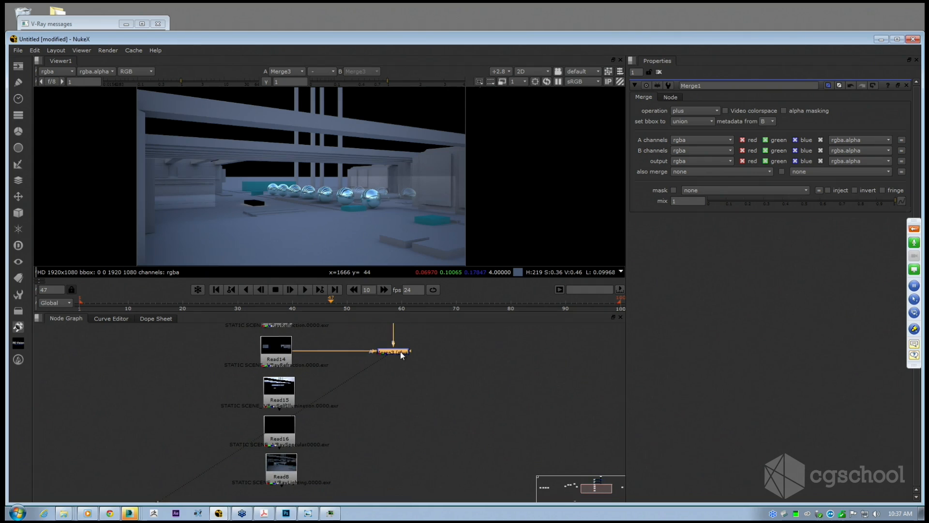
left_click_drag(402, 383, 308, 393)
left_click_drag(393, 395, 391, 391)
key("1")
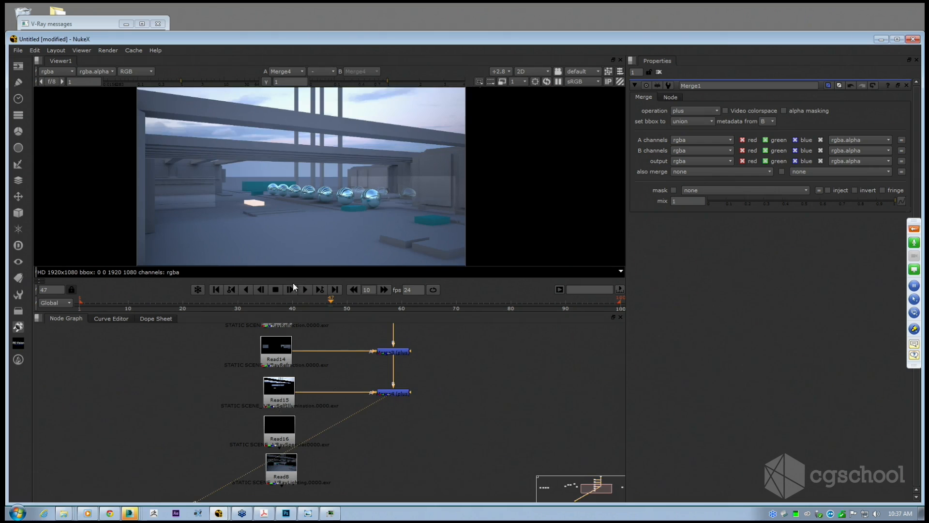
Add a plus merge below Merge4 with the specular pass Read16 in its A input, aligned with the merge column.
left_click(391, 391)
middle_click_drag(402, 400, 393, 379)
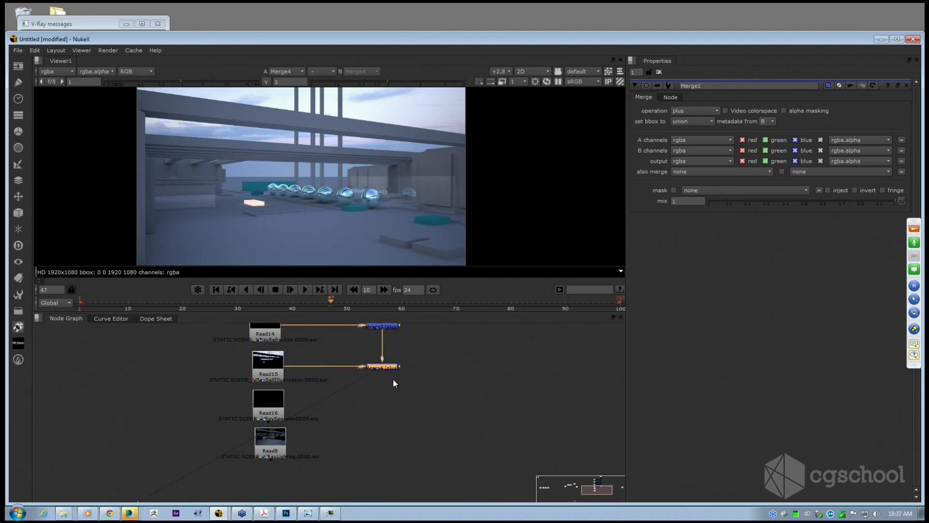
key("m")
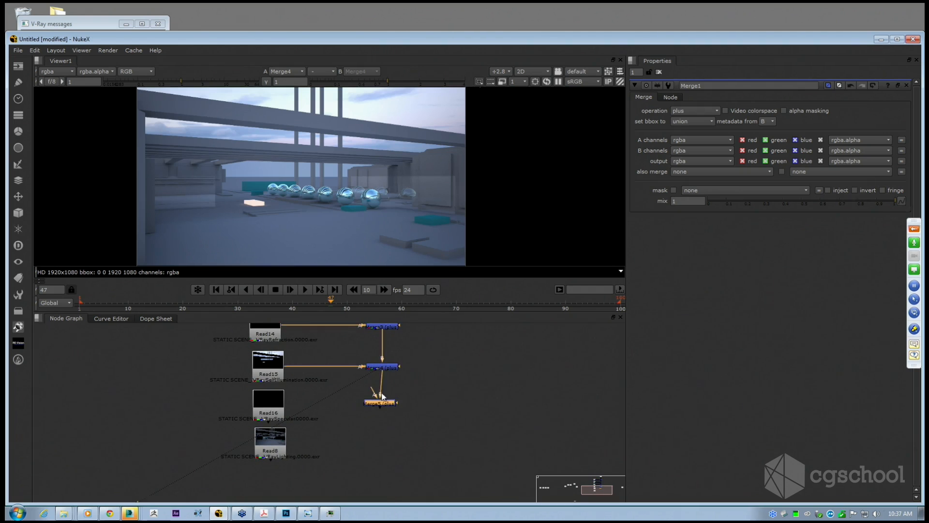
left_click_drag(361, 403, 278, 406)
left_click_drag(386, 403, 387, 405)
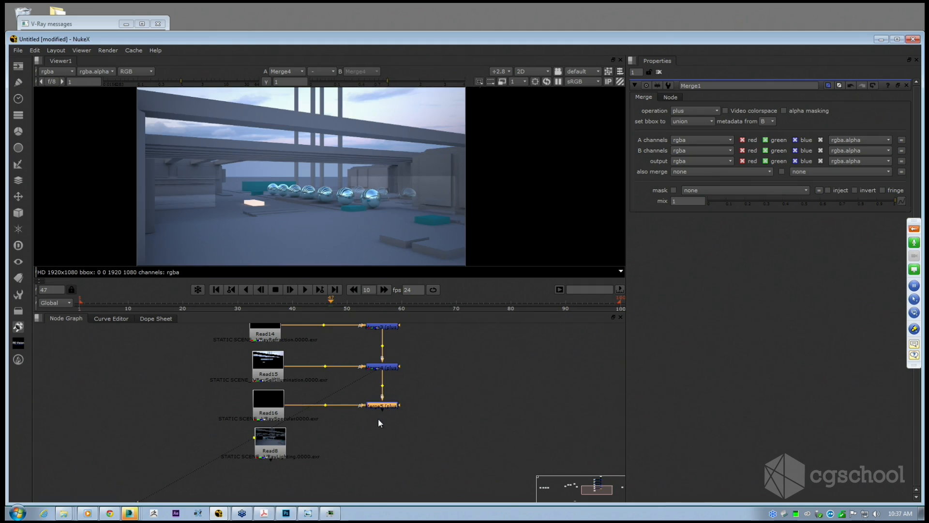
Add a final plus merge joining the specular merge as B and the lighting pass Read8 as A, and view the full composite.
left_click(371, 434)
key("m")
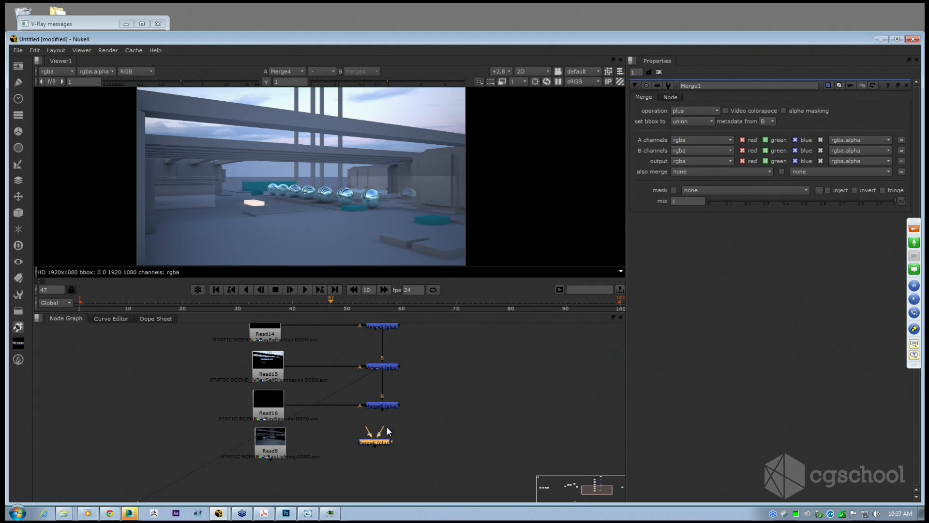
left_click_drag(387, 426, 382, 408)
mouse_move(376, 441)
left_mouse_down()
mouse_move(383, 444)
mouse_move(281, 441)
mouse_move(382, 443)
left_mouse_up()
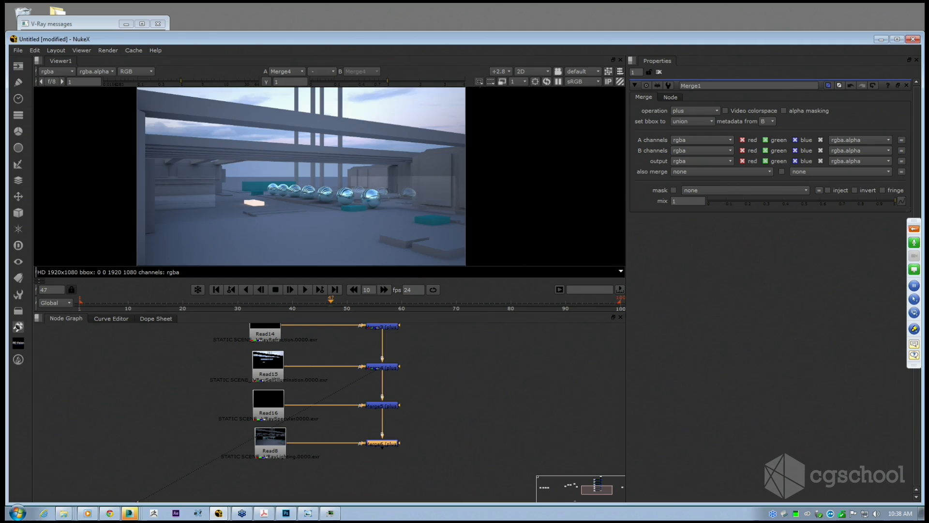
middle_click_drag(387, 426, 385, 441)
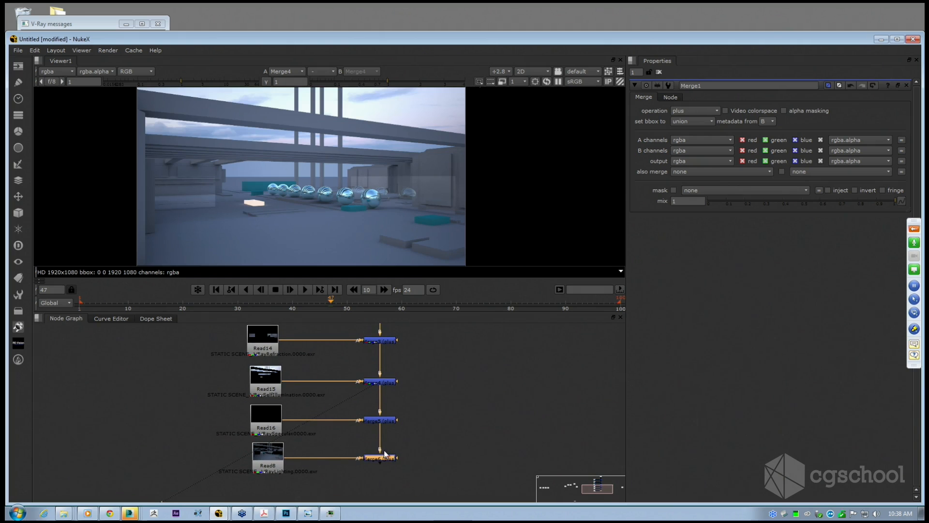
key("1")
left_click(404, 442)
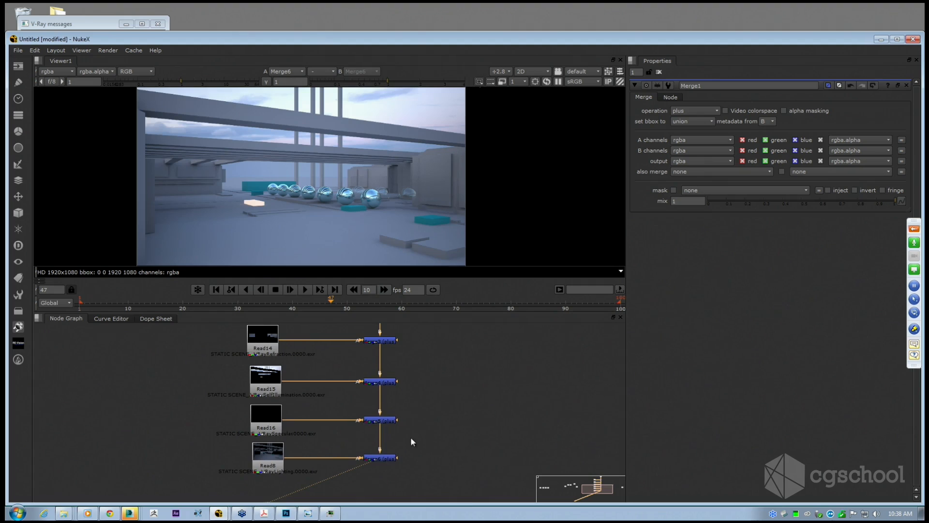
middle_click_drag(400, 432, 378, 441)
scroll(378, 445, "down", 6)
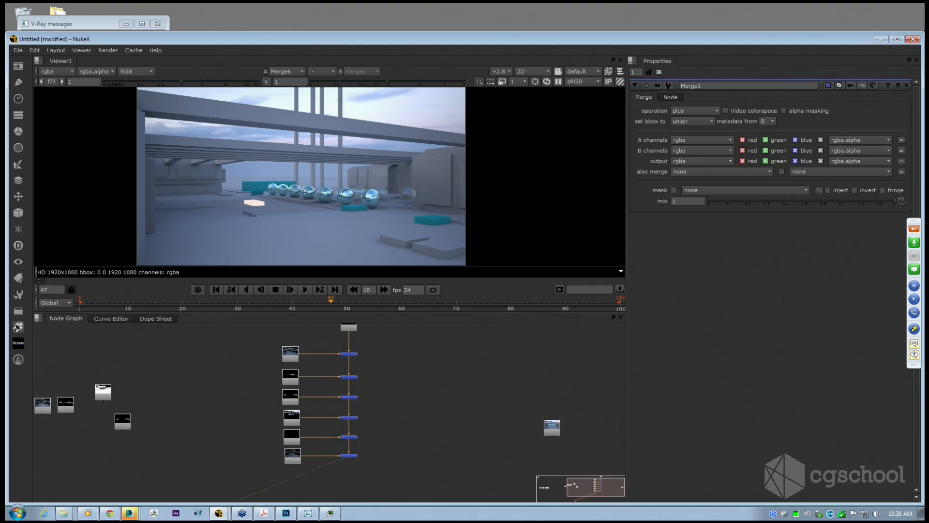
Compare the original full render Read4 with the Merge6 composite by alternating the two in the viewer.
scroll(279, 424, "down", 2)
left_click_drag(143, 430, 382, 458)
middle_click_drag(371, 394, 361, 472)
scroll(334, 428, "down", 3)
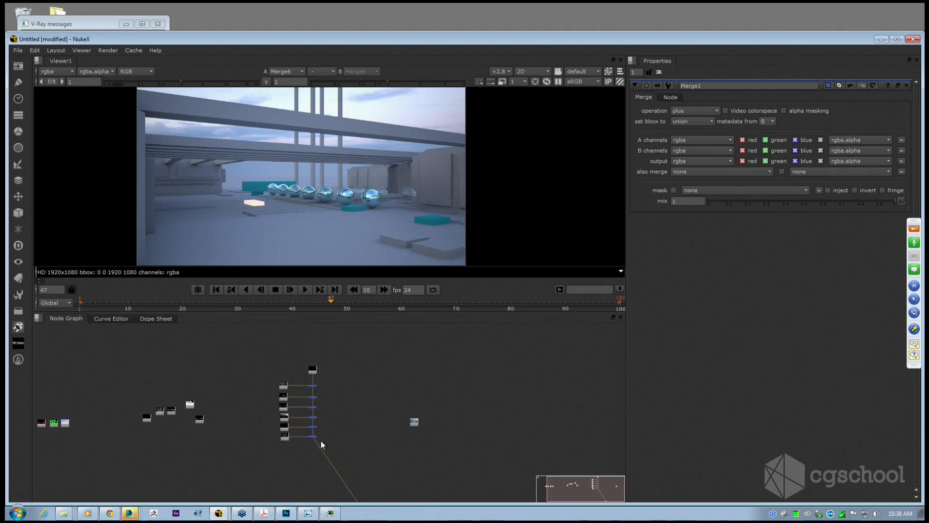
left_click_drag(338, 454, 285, 377)
left_click(414, 421)
scroll(400, 450, "up", 3)
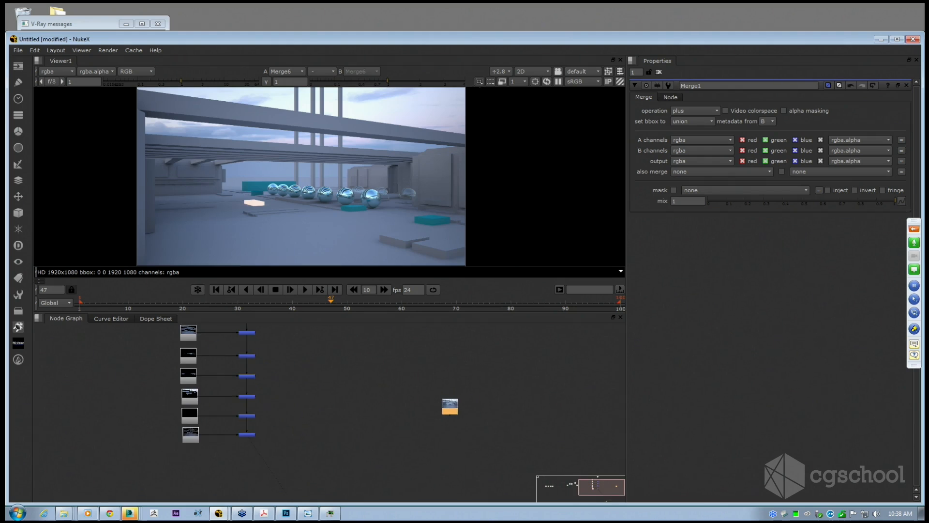
left_click(312, 440)
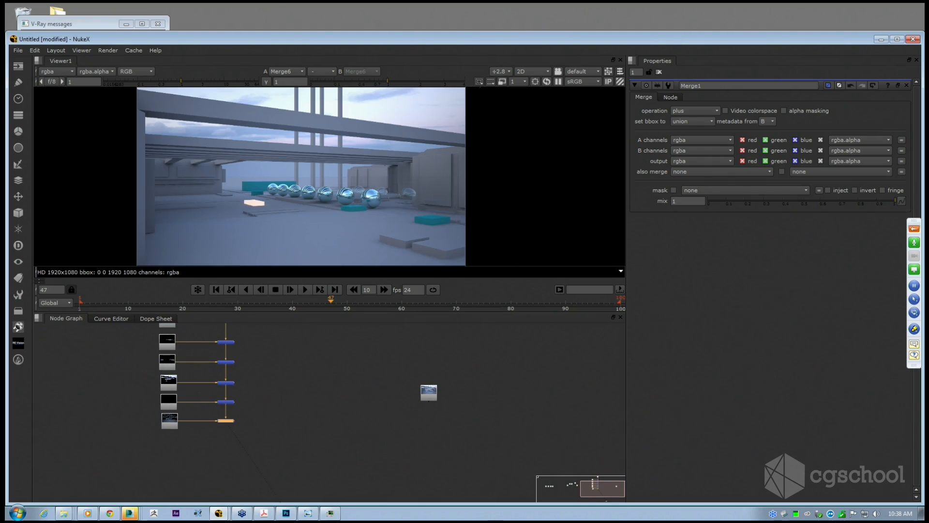
left_click(429, 393)
key("1")
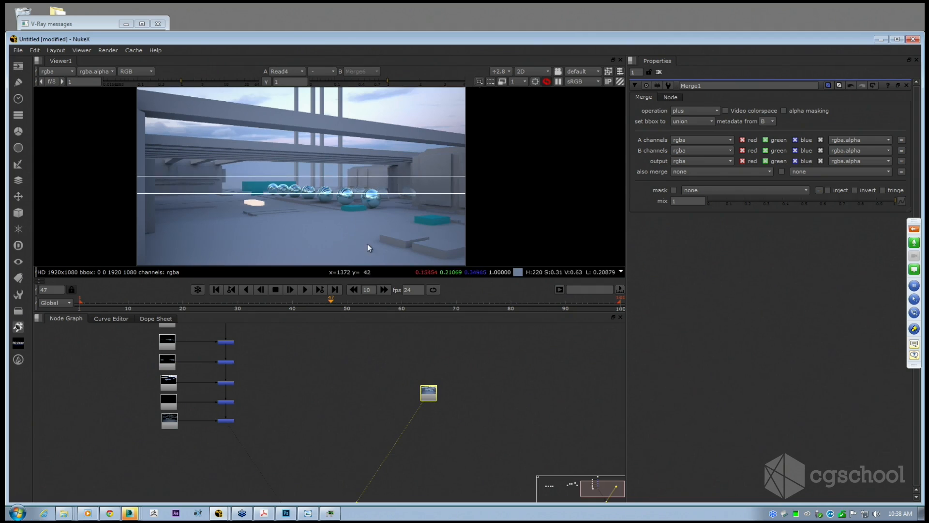
key("2")
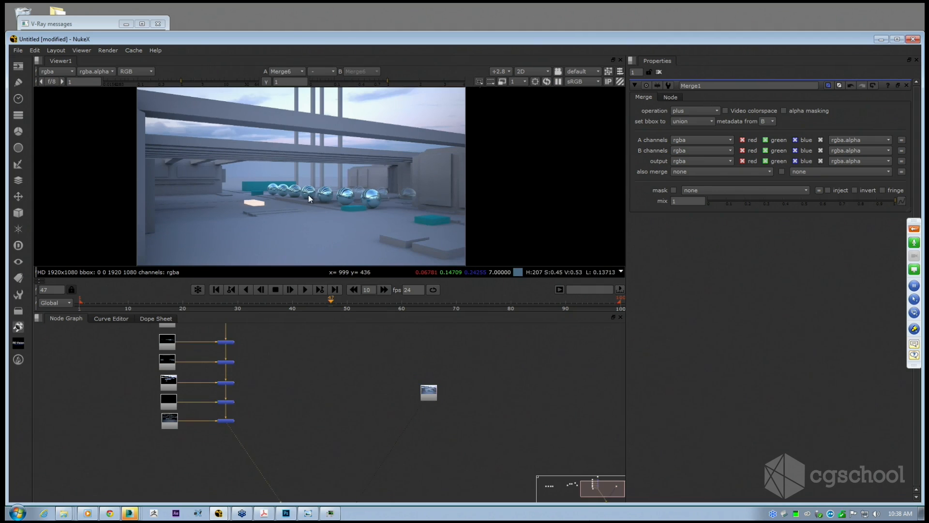
key("1")
key("2")
Tidy the pass Read nodes into an aligned column beside the plus merges.
middle_click_drag(303, 371, 411, 422)
left_click_drag(361, 480, 247, 347)
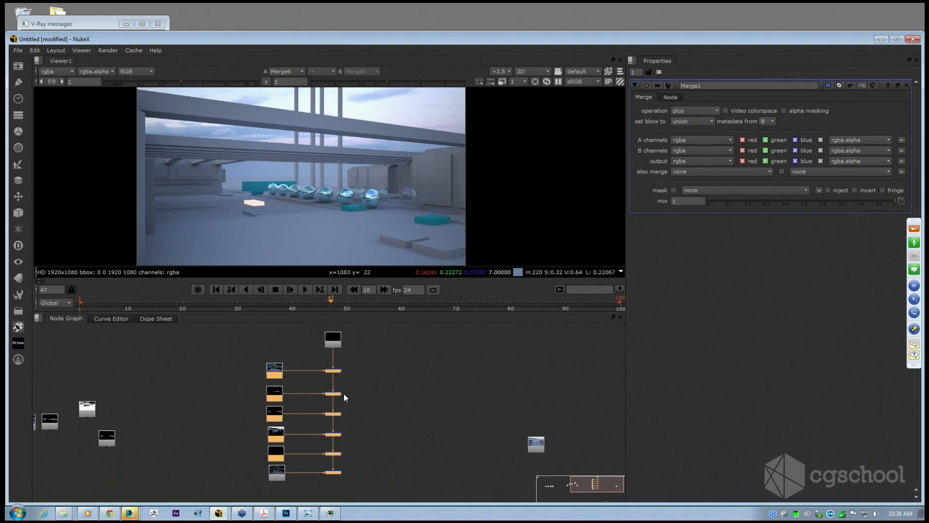
left_click(273, 479)
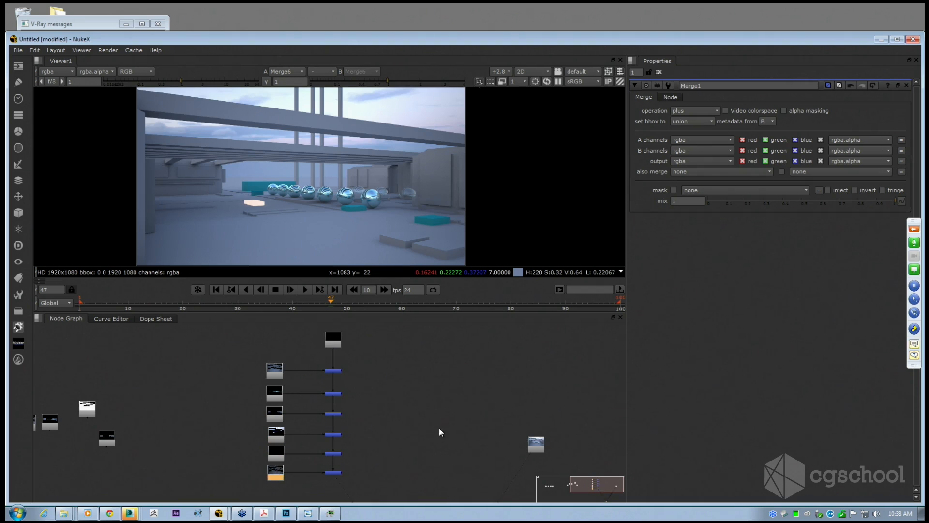
left_click(425, 424)
left_click_drag(384, 487, 249, 358)
left_click(250, 358)
middle_click_drag(283, 434, 278, 437)
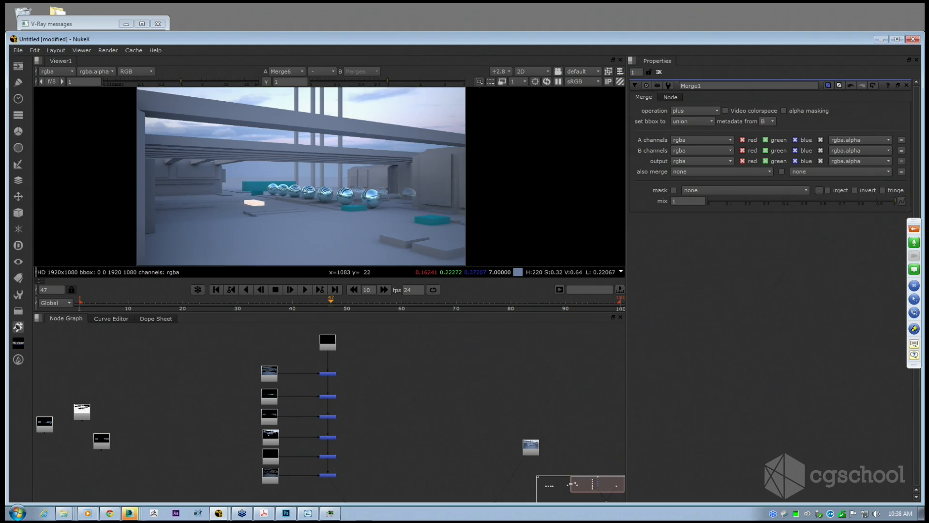
left_click_drag(266, 404, 269, 405)
mouse_move(318, 394)
middle_mouse_down()
mouse_move(307, 388)
mouse_move(320, 399)
middle_mouse_up()
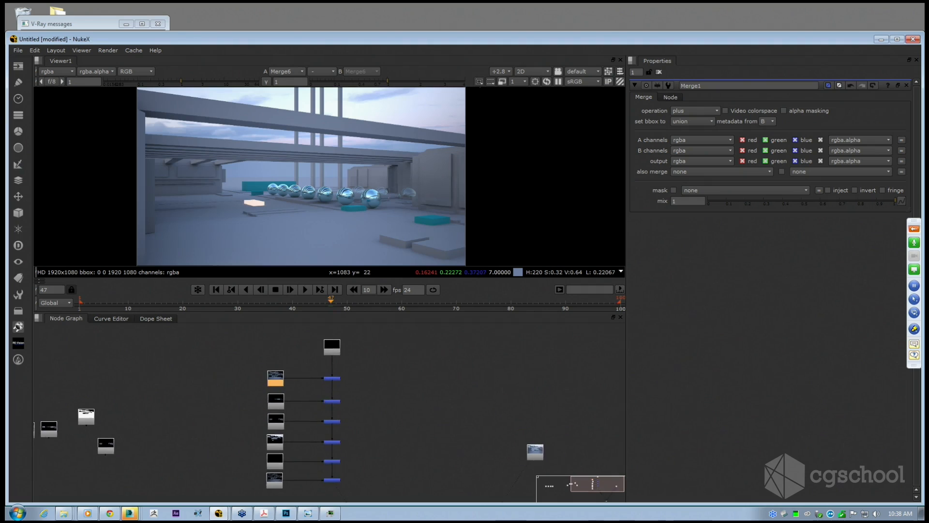
Select Merge1 and examine its settings and A/B inputs, with the composite's whole frame in view.
scroll(309, 386, "up", 5)
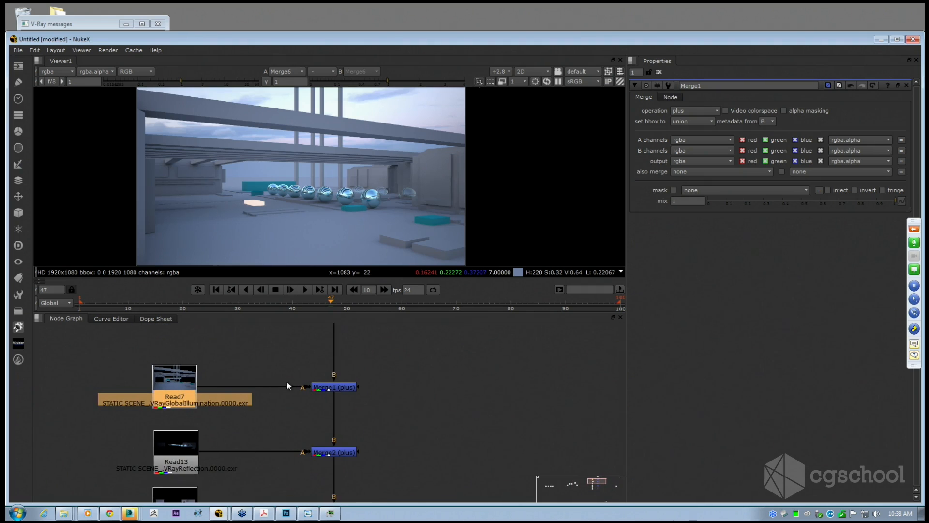
middle_click_drag(292, 458, 370, 402)
scroll(414, 401, "down", 3)
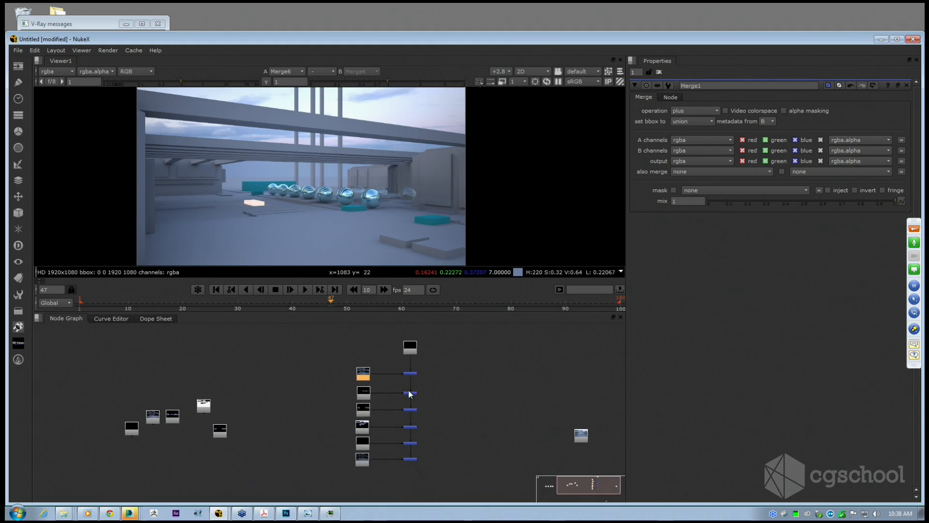
scroll(390, 427, "up", 2)
scroll(387, 424, "up", 4)
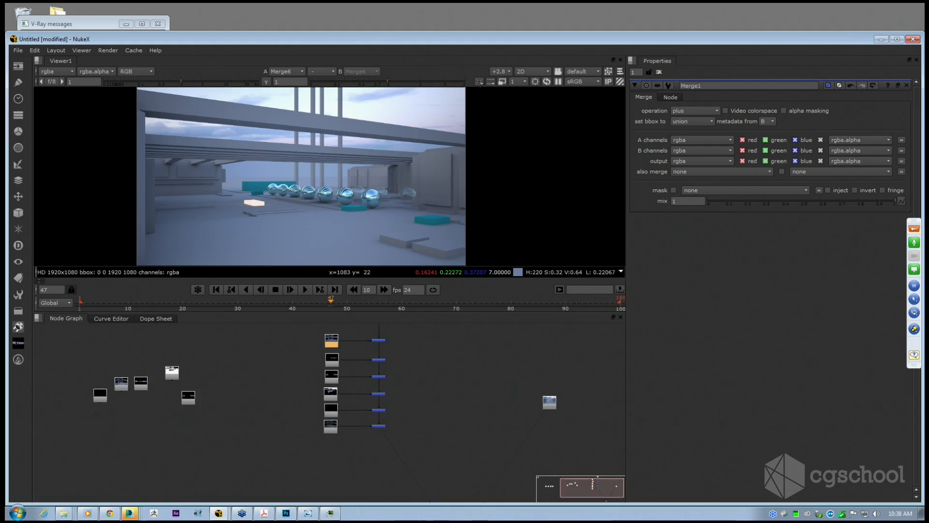
left_click(372, 375)
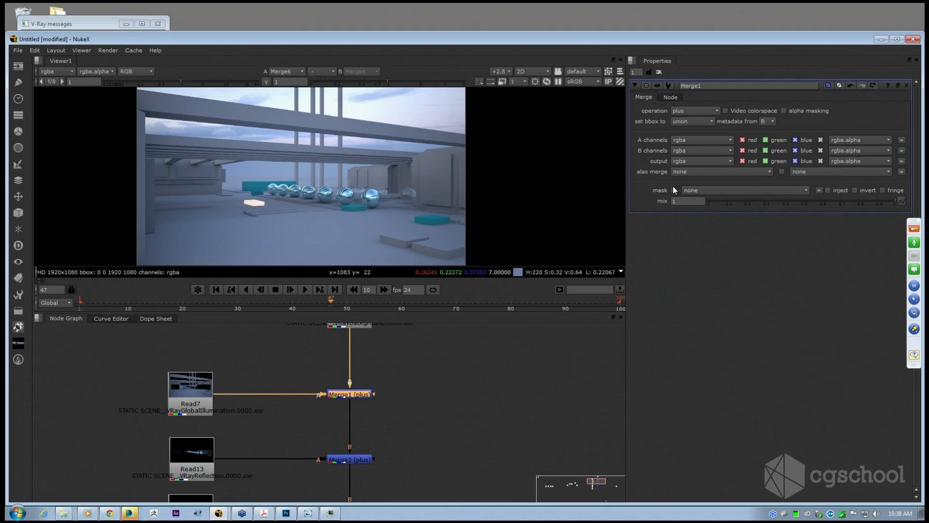
scroll(473, 186, "down", 2)
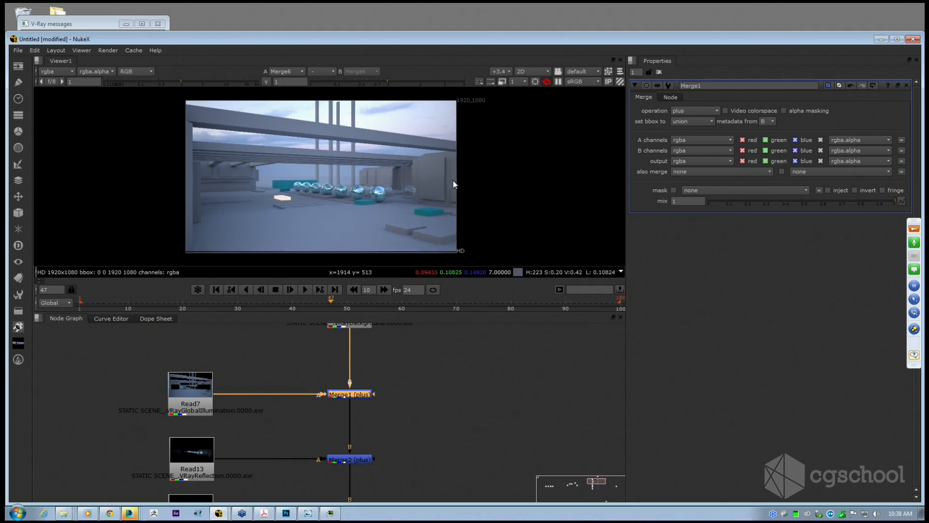
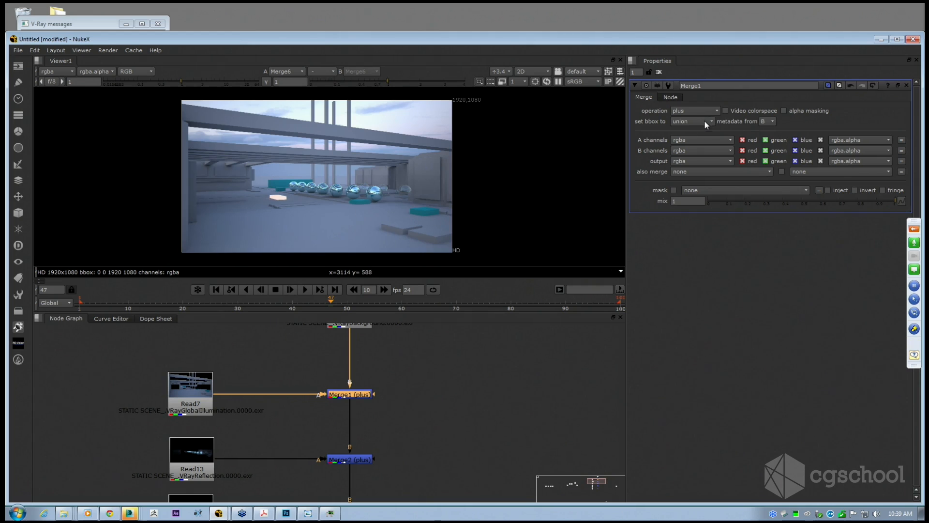
Set the bounding box of Merge1 to B.
scroll(379, 398, "down", 6)
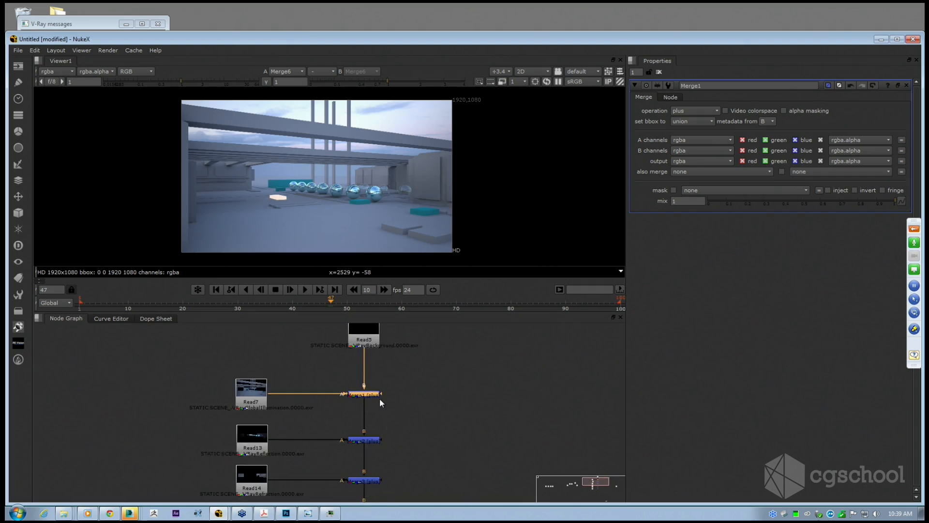
scroll(394, 386, "down", 2)
scroll(399, 393, "up", 2)
middle_click_drag(400, 394, 413, 416)
left_click(708, 124)
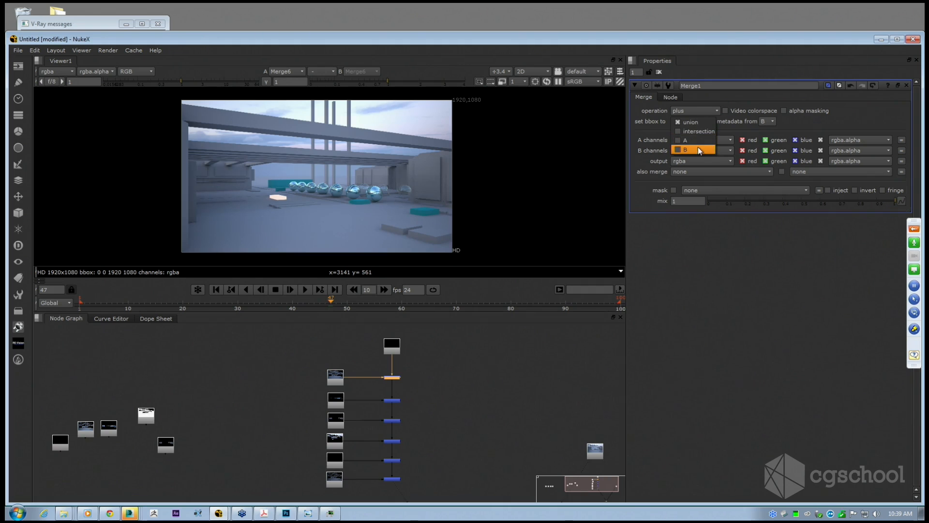
left_click(701, 151)
Open the properties of the background pass Read5 at the head of the merge chain and examine its format.
scroll(411, 401, "up", 5)
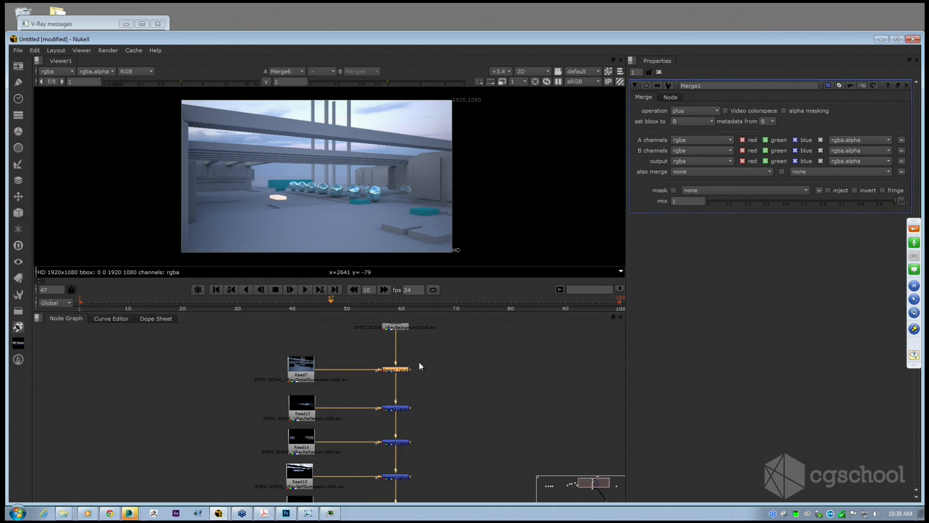
left_click(402, 357)
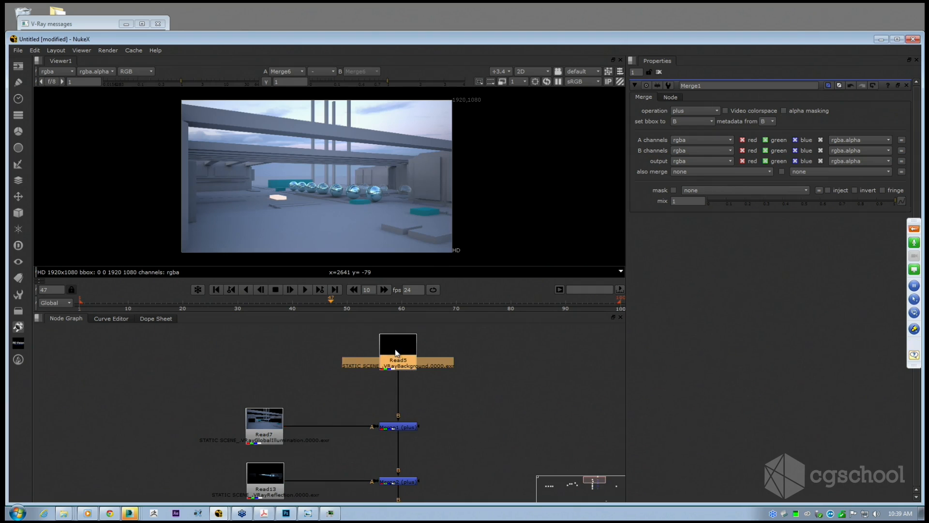
scroll(411, 354, "up", 3)
double_click(413, 357)
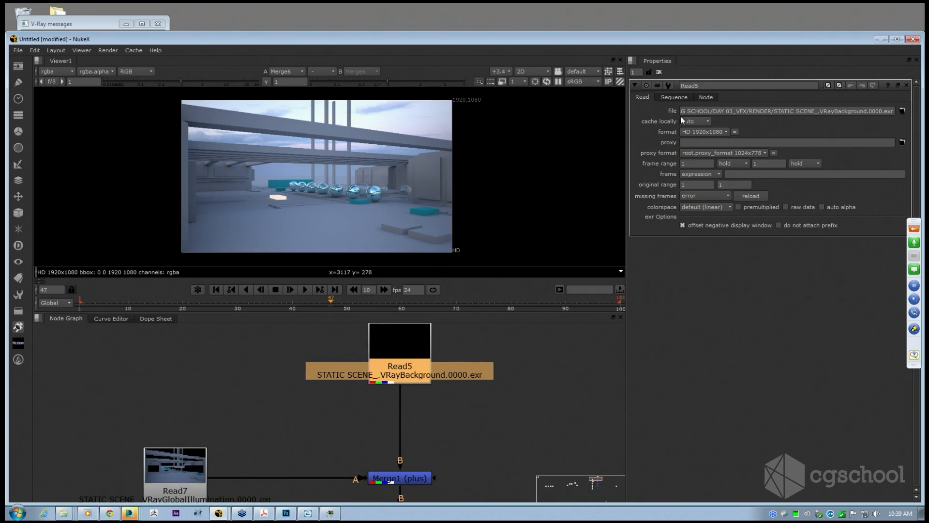
middle_click_drag(403, 367, 395, 381)
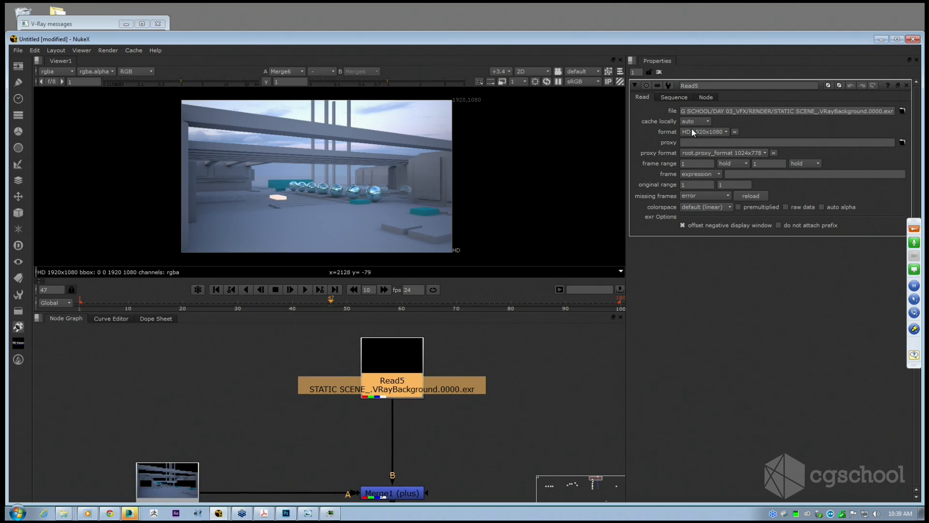
scroll(457, 374, "down", 5)
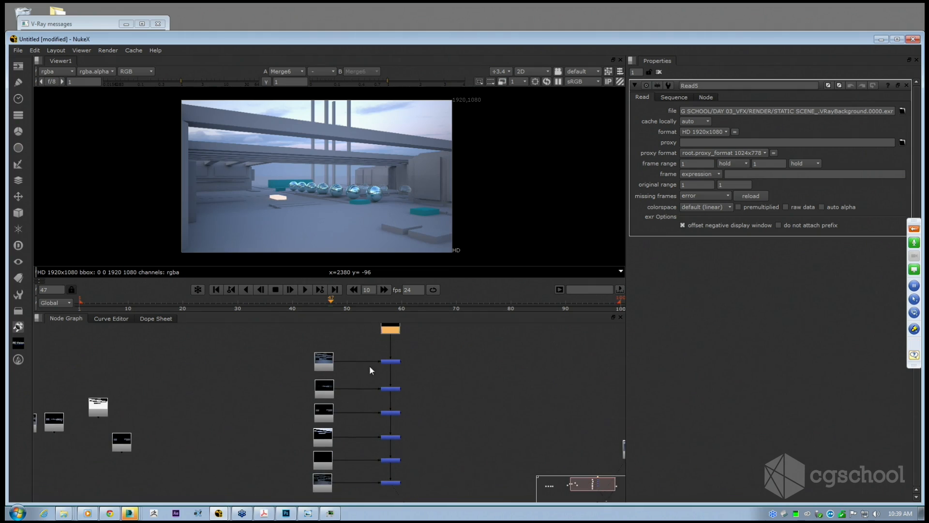
scroll(458, 434, "down", 1)
middle_click_drag(458, 434, 385, 395)
scroll(427, 401, "down", 3)
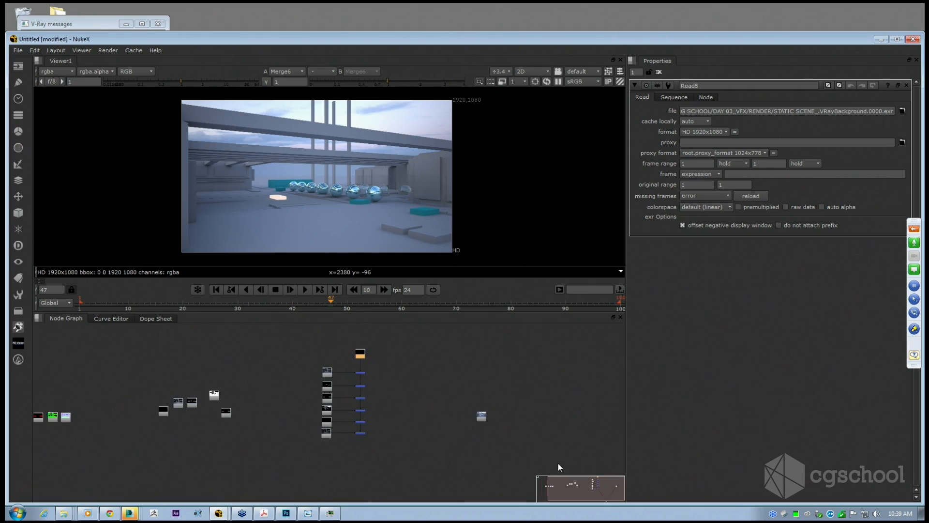
Set the bounding box to B on Merge2 and Merge3, the reflection and refraction merges.
scroll(369, 386, "up", 3)
scroll(366, 386, "up", 2)
double_click(353, 386)
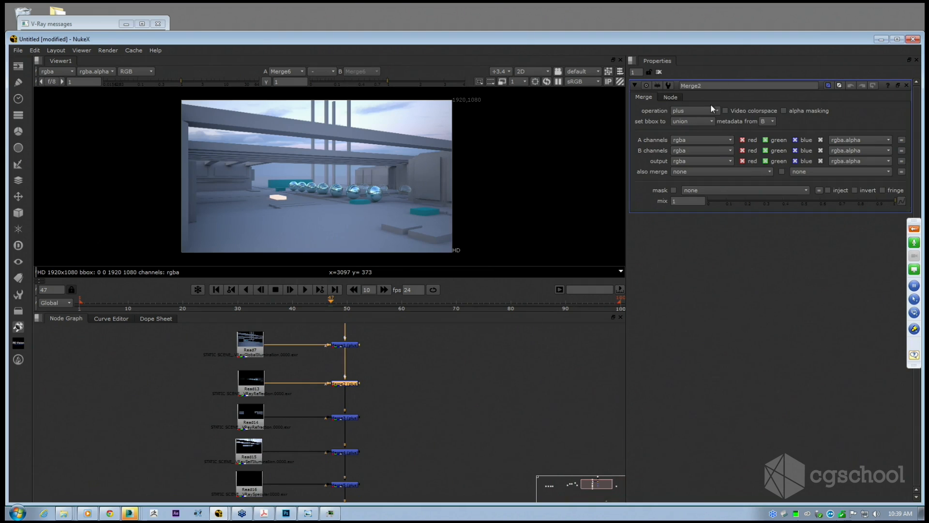
left_click(702, 121)
double_click(345, 417)
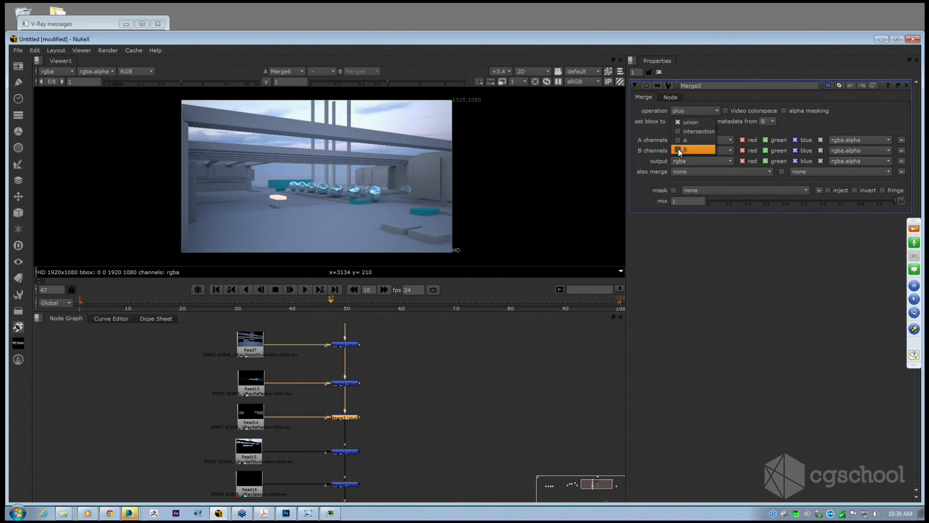
left_click(678, 149)
Set the bounding box to B on Merge4 and Merge5, the self-illumination and specular merges.
double_click(354, 452)
left_click(705, 122)
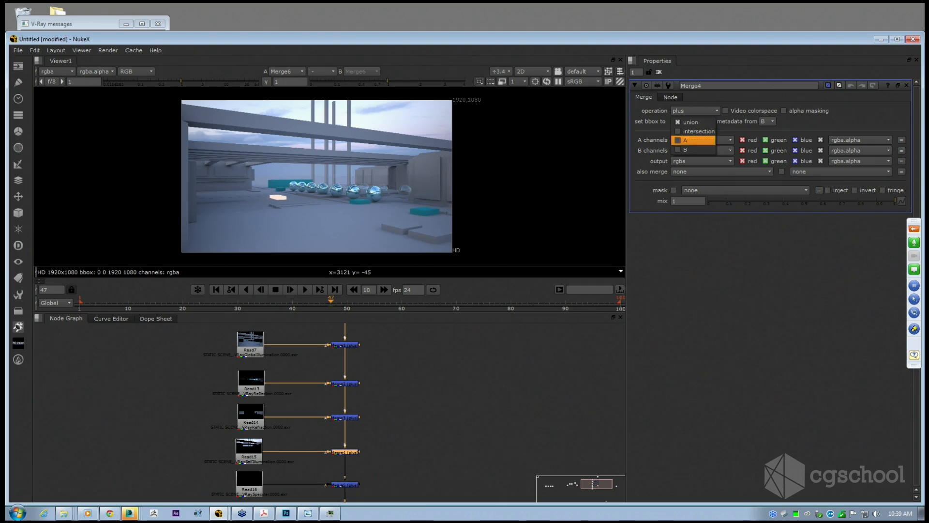
left_click(712, 148)
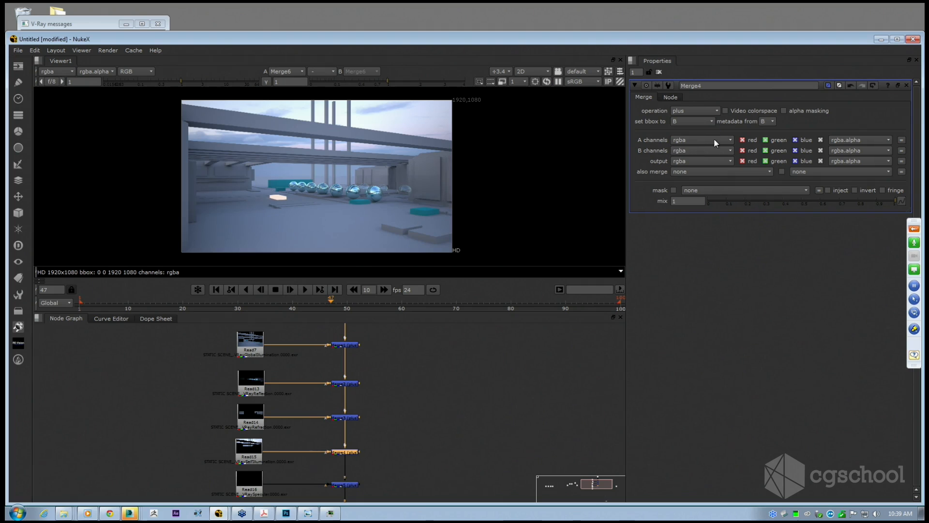
double_click(344, 485)
left_click(688, 148)
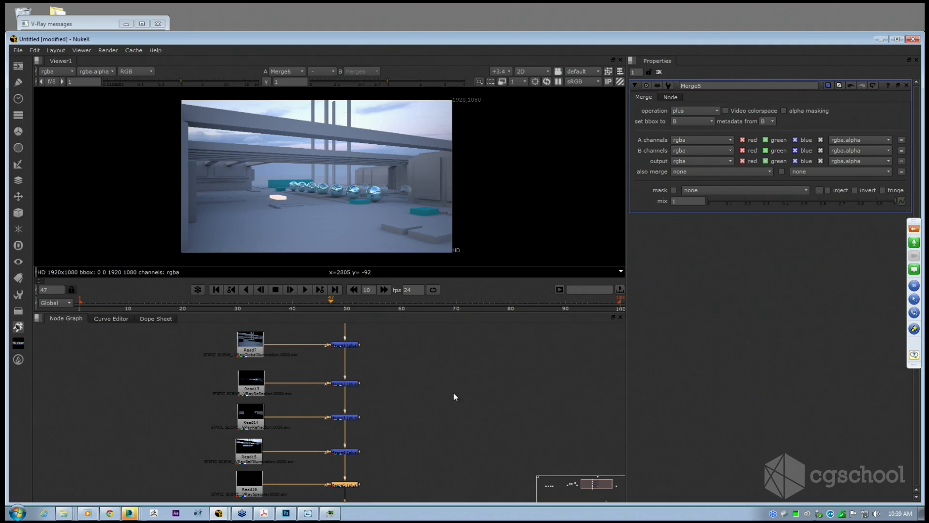
Set the bounding box to B on Merge6, the lighting merge at the end of the chain.
middle_click_drag(454, 393, 454, 344)
double_click(354, 468)
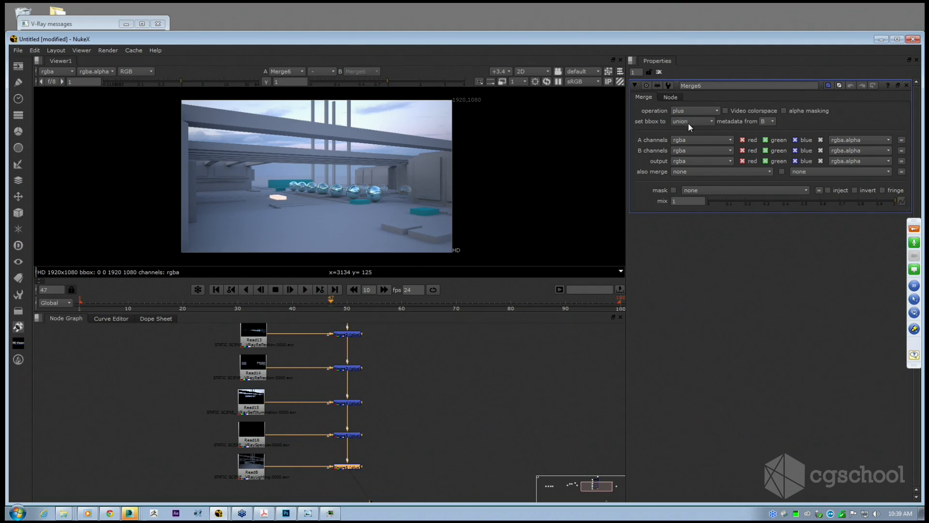
left_click(685, 146)
scroll(342, 419, "down", 4)
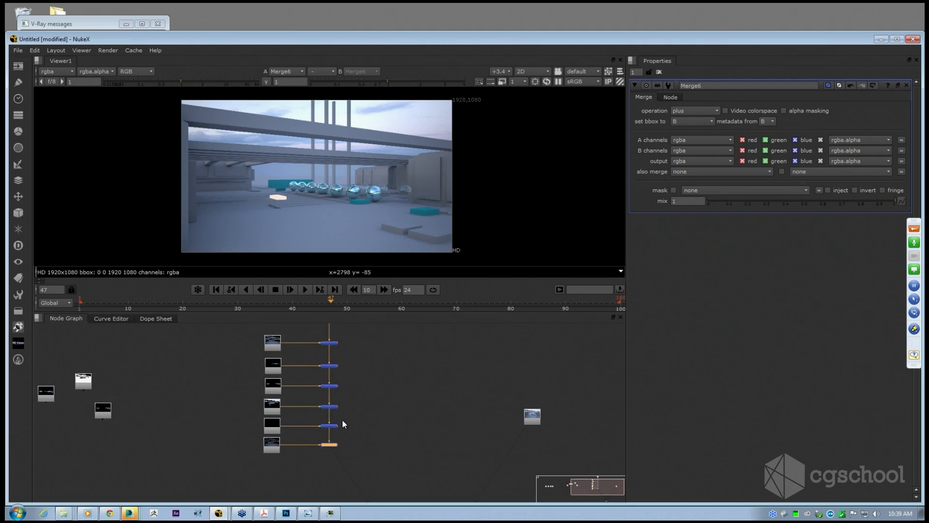
Review the finished chain of plus merges, checking how the pass Read nodes feed the A inputs along the B pipe.
middle_click_drag(388, 429, 422, 455)
left_click_drag(282, 336, 456, 490)
left_click(409, 478)
middle_click_drag(408, 447, 405, 440)
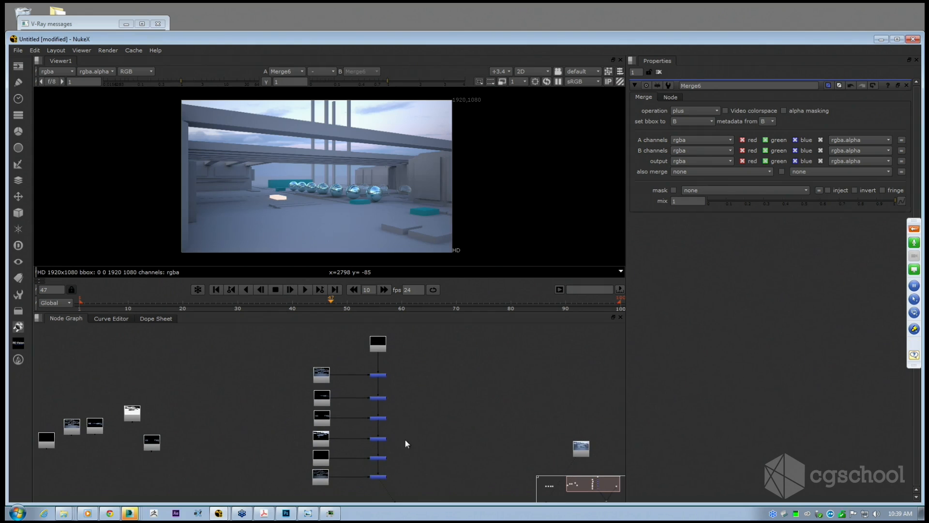
left_click_drag(423, 494, 311, 326)
left_click(291, 359)
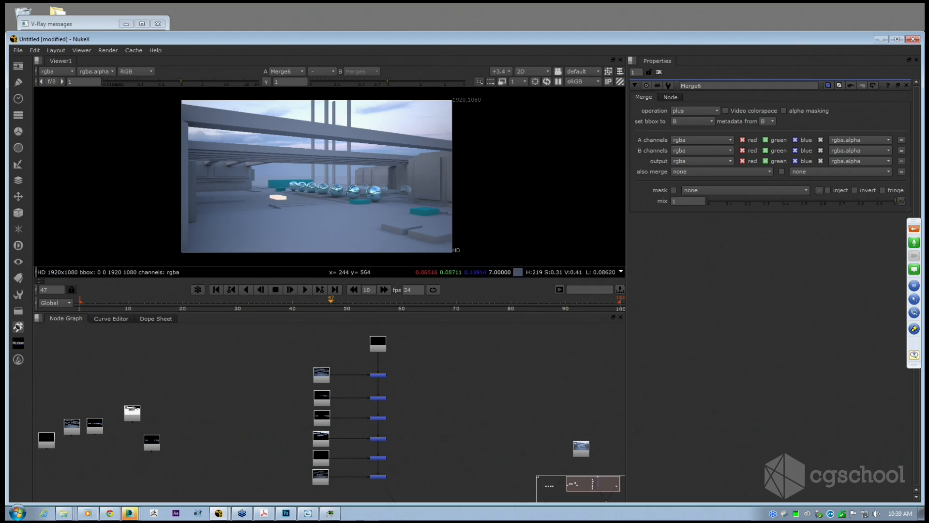
middle_click_drag(383, 375, 387, 371)
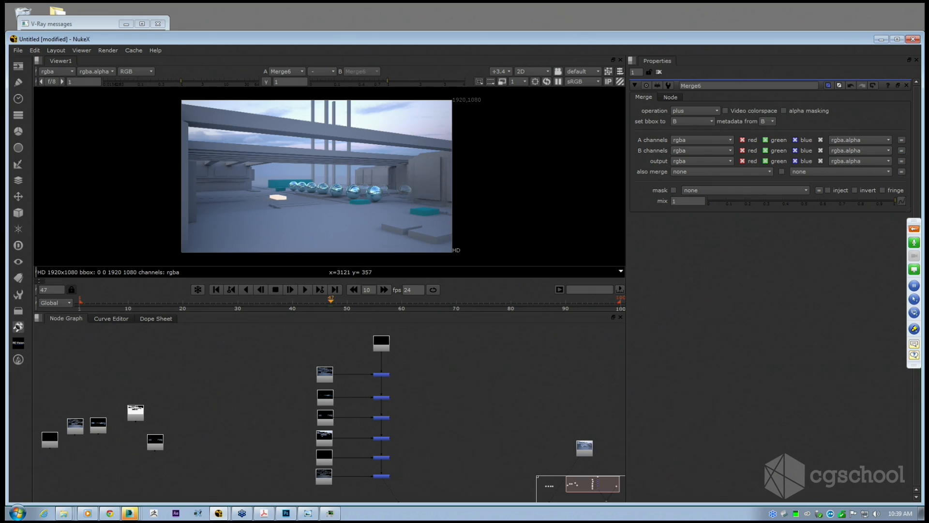
middle_click_drag(394, 400, 443, 414)
scroll(375, 379, "up", 5)
left_click_drag(451, 405, 525, 352)
middle_click_drag(508, 371, 520, 333)
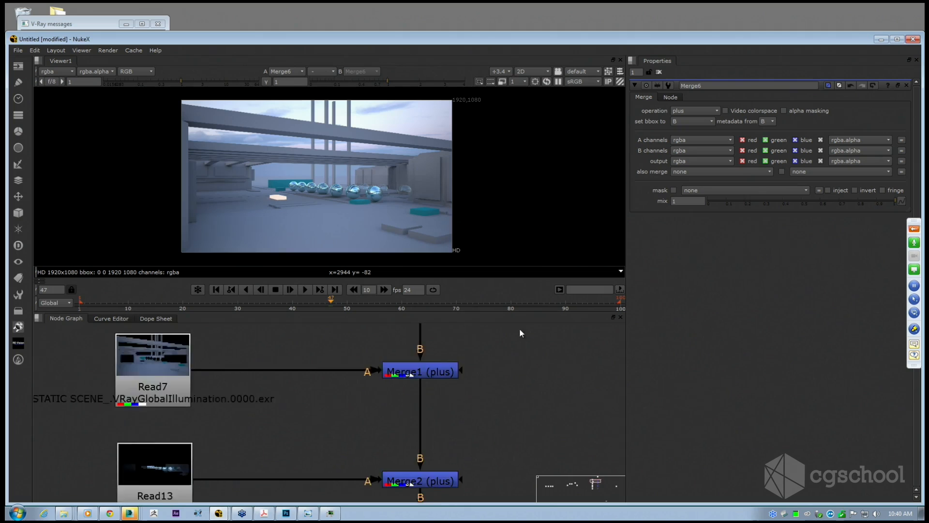
scroll(520, 333, "down", 3)
middle_click_drag(400, 423, 342, 415)
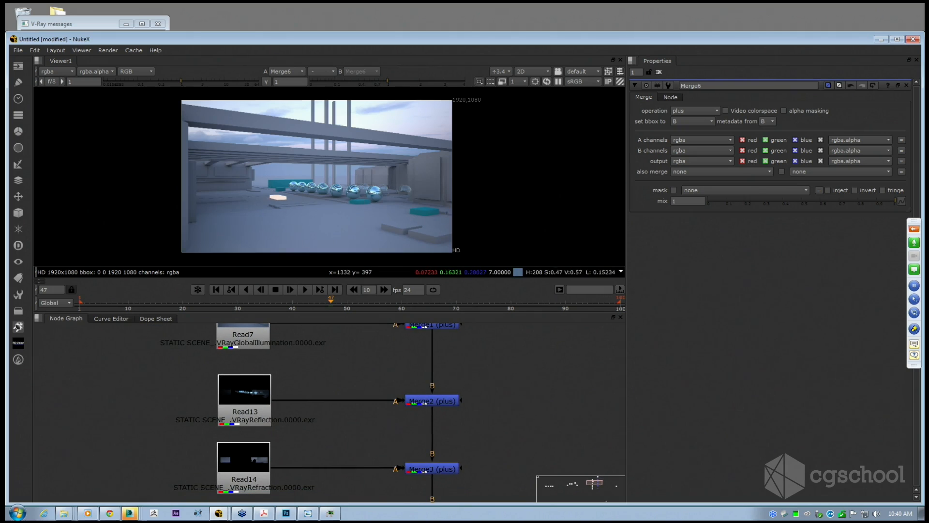
Open the reflection merge Merge2 and examine its mix setting alongside the reflection Read node that feeds it.
scroll(370, 196, "up", 1)
left_click(248, 405)
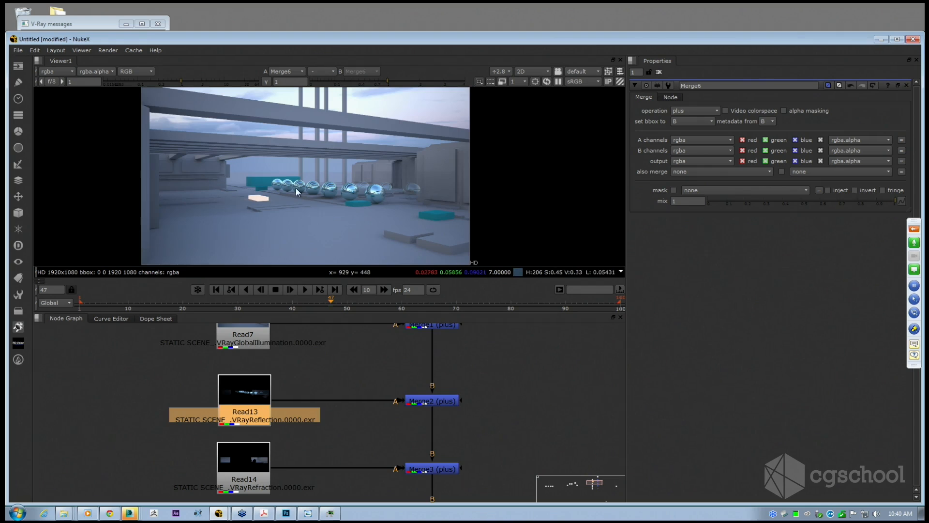
left_click_drag(484, 395, 603, 355)
middle_click_drag(523, 379, 495, 371)
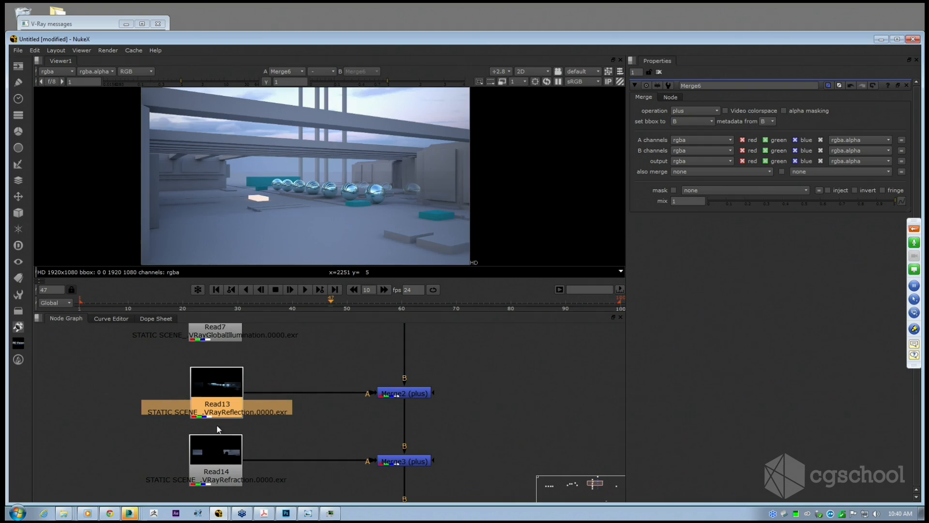
left_click_drag(434, 393, 576, 414)
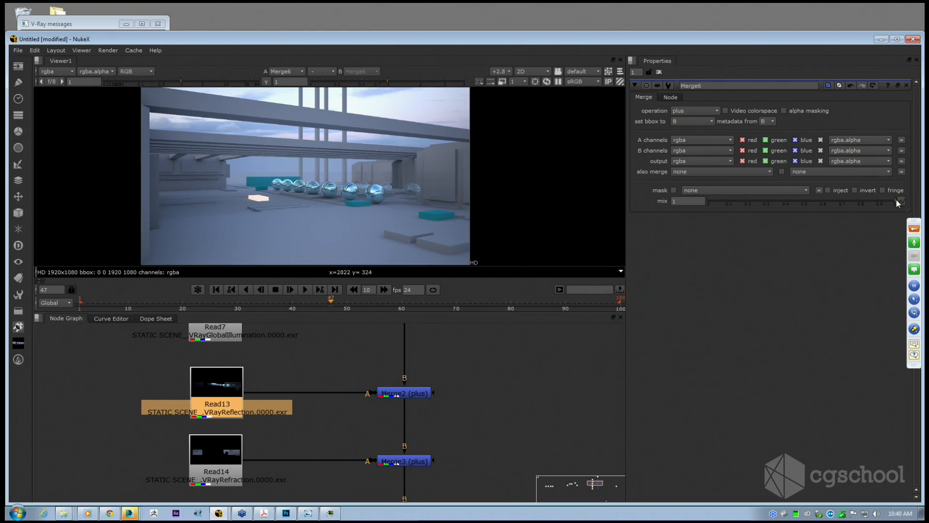
left_click(417, 393)
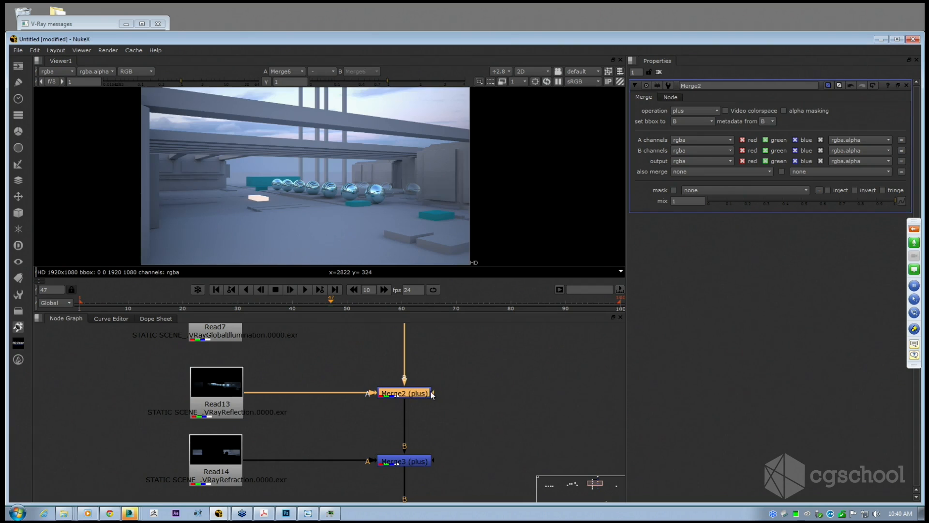
mouse_move(892, 205)
left_mouse_down()
mouse_move(721, 213)
mouse_move(842, 223)
mouse_move(715, 230)
mouse_move(890, 230)
mouse_move(771, 236)
mouse_move(823, 228)
mouse_move(791, 223)
mouse_move(894, 214)
mouse_move(809, 219)
mouse_move(904, 218)
left_mouse_up()
middle_click_drag(383, 377, 409, 365)
key("space")
key("space")
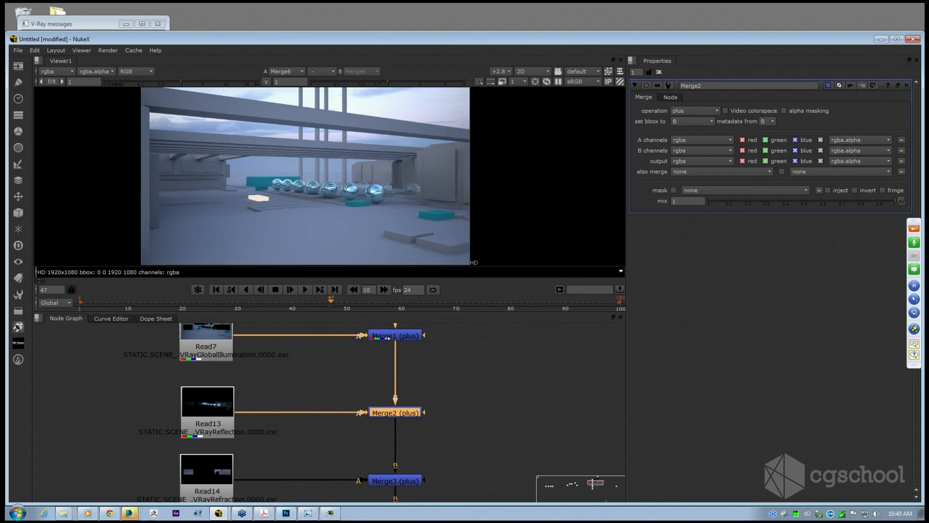
left_click_drag(794, 202, 906, 209)
middle_click_drag(327, 366, 363, 367)
scroll(351, 432, "down", 2)
left_click(252, 411)
left_click(412, 410)
left_click(273, 412)
Insert a Multiply node between Read7, the global illumination pass, and the A input of Merge1.
scroll(359, 410, "up", 2)
scroll(346, 395, "up", 1)
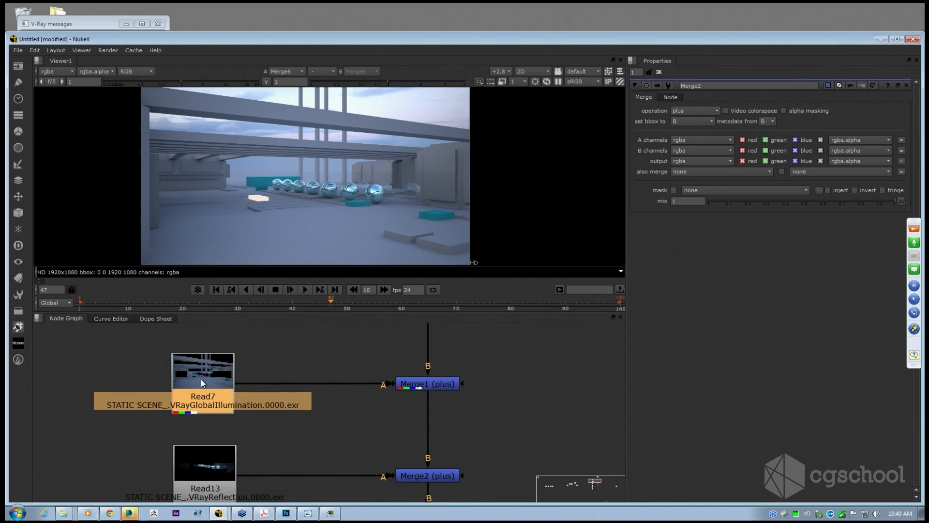
left_click(253, 375)
key("Tab")
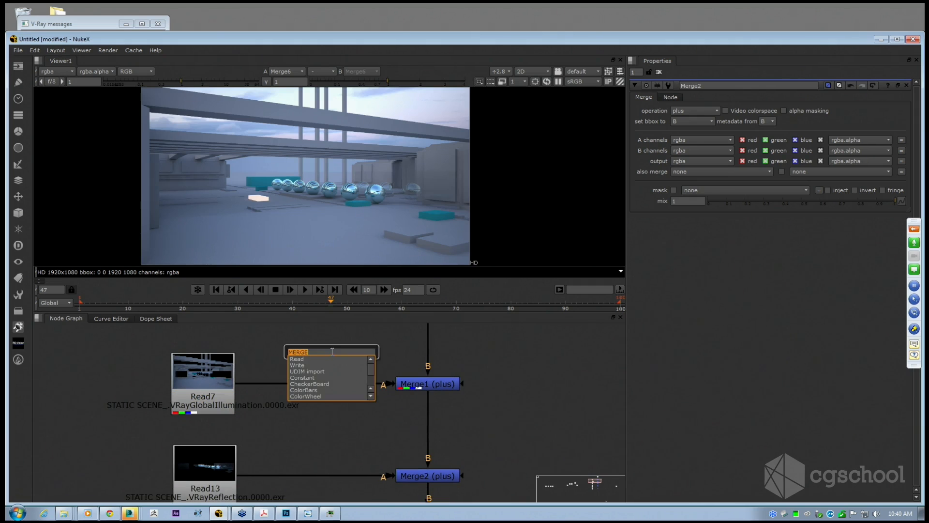
type("MU")
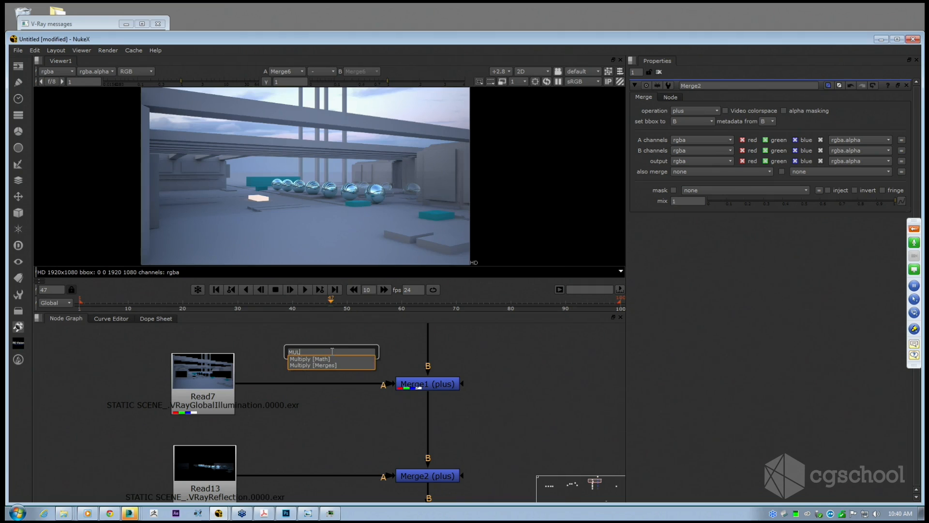
type("L")
key("Return")
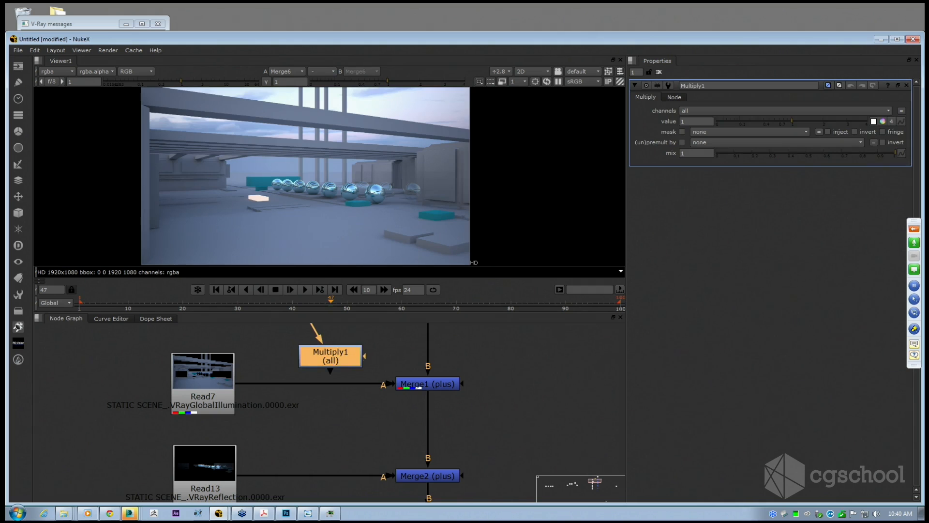
left_click_drag(340, 360, 326, 387)
left_click(542, 380)
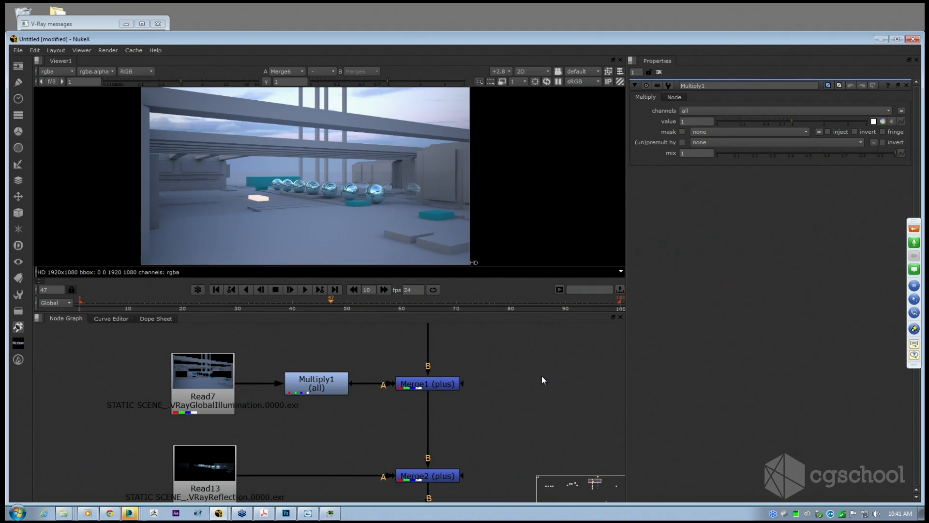
key("ctrl+v")
left_click_drag(548, 373, 579, 383)
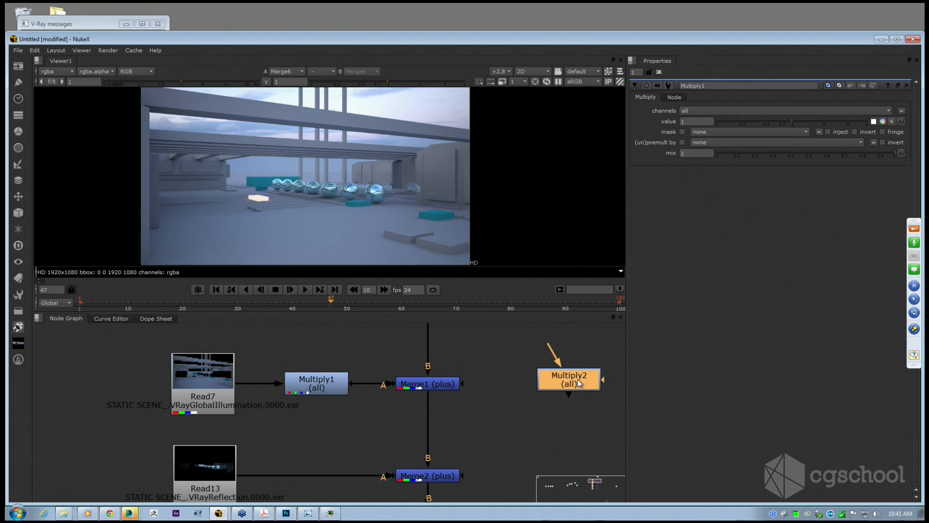
key("Delete")
Open the properties of Multiply1 and try out its value setting.
double_click(335, 385)
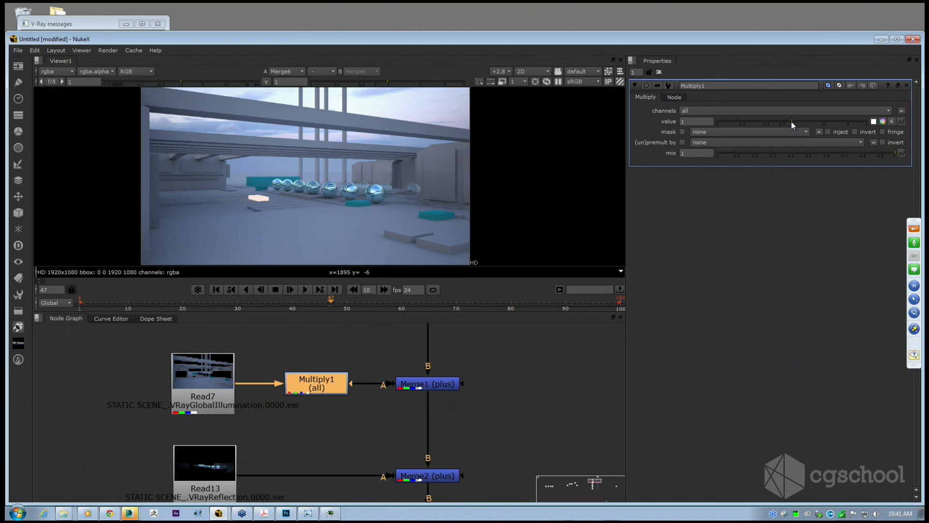
mouse_move(792, 121)
left_mouse_down()
mouse_move(706, 129)
mouse_move(879, 141)
mouse_move(791, 144)
mouse_move(781, 123)
mouse_move(754, 116)
mouse_move(826, 126)
mouse_move(792, 124)
left_mouse_up()
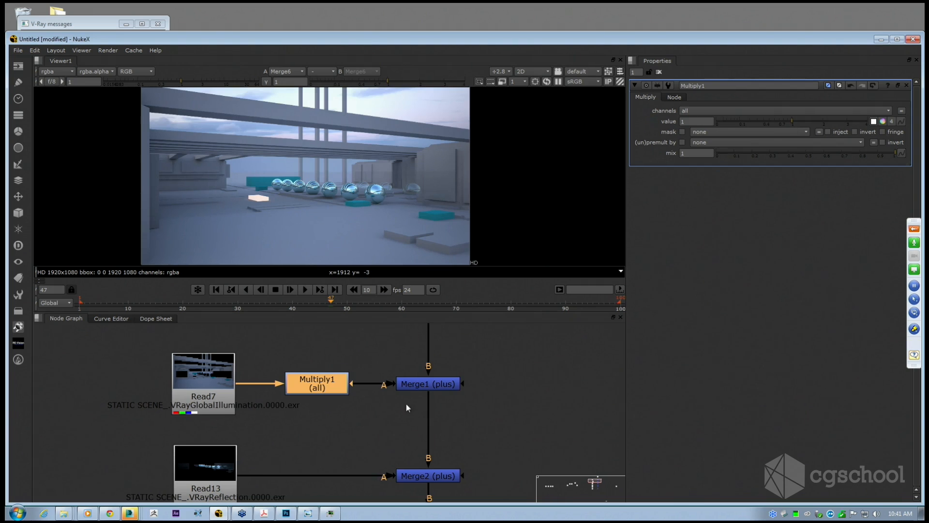
middle_click_drag(406, 403, 423, 364)
Copy Multiply1 and insert duplicates between Read13 and Merge2 and between Read14 and Merge3.
key("ctrl+c")
middle_click_drag(348, 398, 342, 384)
left_click(344, 394)
key("ctrl+v")
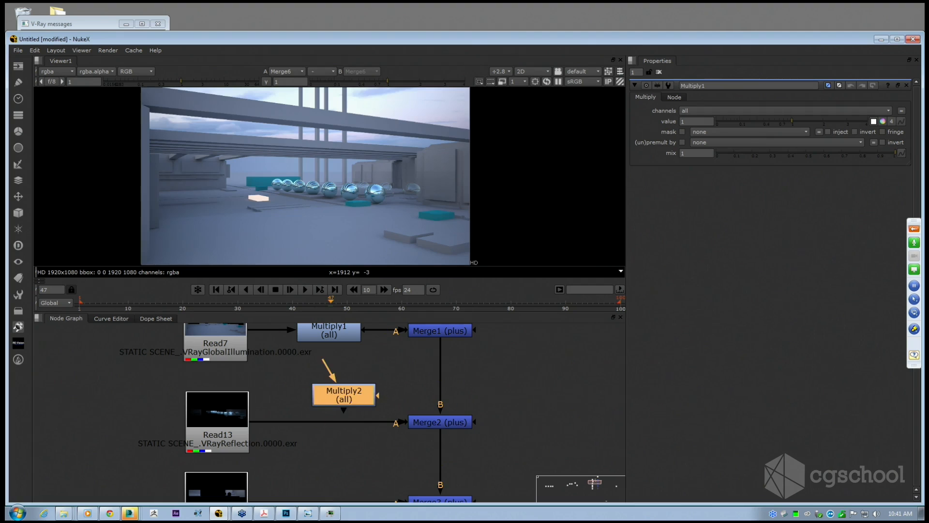
left_click_drag(344, 394, 332, 422)
middle_click_drag(332, 422, 339, 392)
key("ctrl+v")
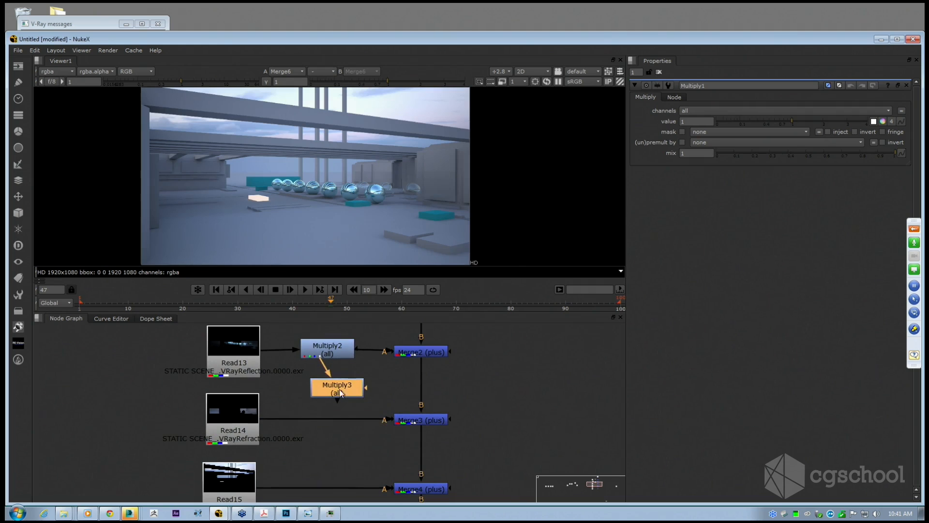
left_click_drag(339, 389, 332, 417)
middle_click_drag(329, 430, 320, 400)
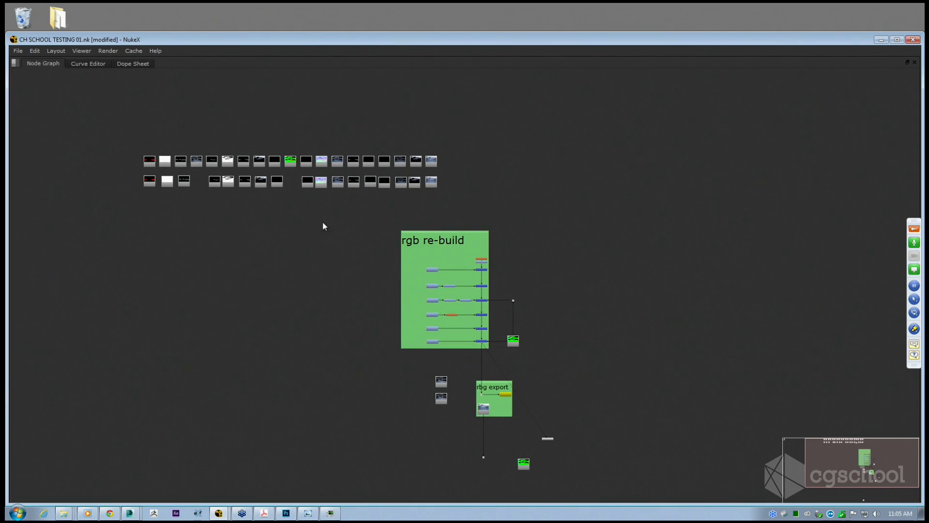
Pull the row of PostageStamp nodes away from the Read nodes and trace PostageStamp19's hidden input to its source.
left_click_drag(465, 207, 100, 294)
scroll(380, 296, "up", 4)
left_click(353, 297)
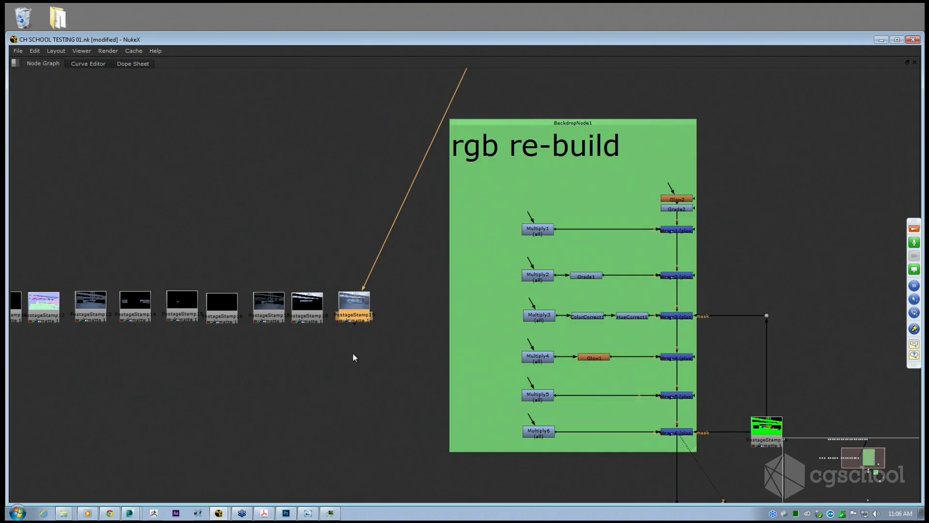
scroll(358, 342, "up", 2)
mouse_move(356, 309)
left_mouse_down()
mouse_move(355, 301)
mouse_move(356, 309)
left_mouse_up()
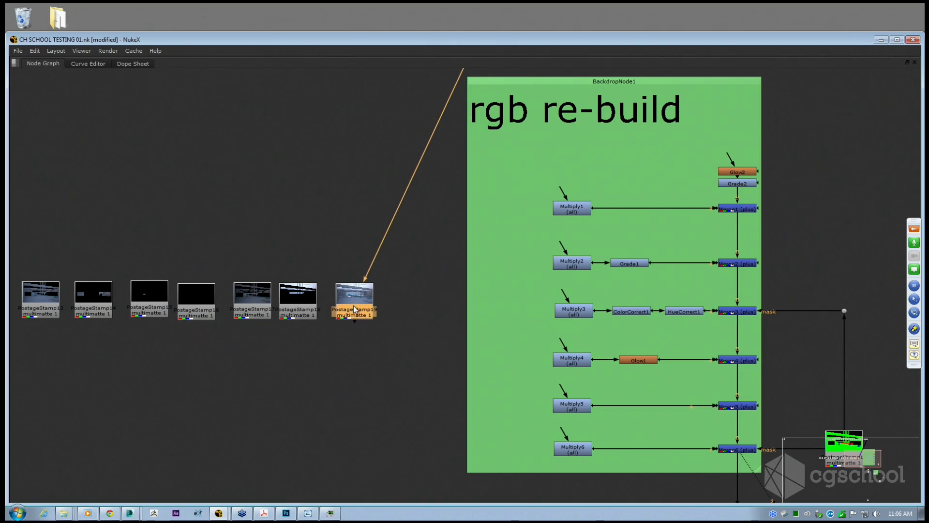
scroll(343, 317, "up", 3)
left_click(347, 306, "shift")
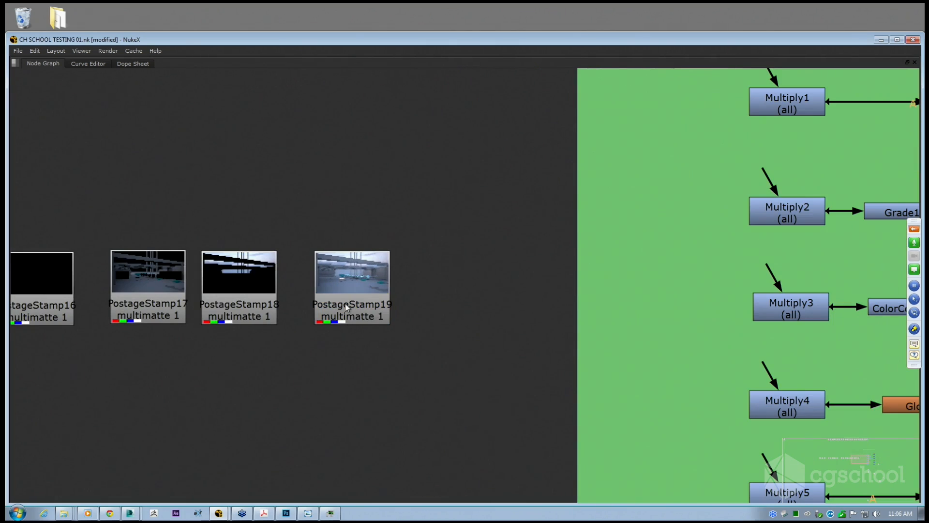
left_click(352, 295)
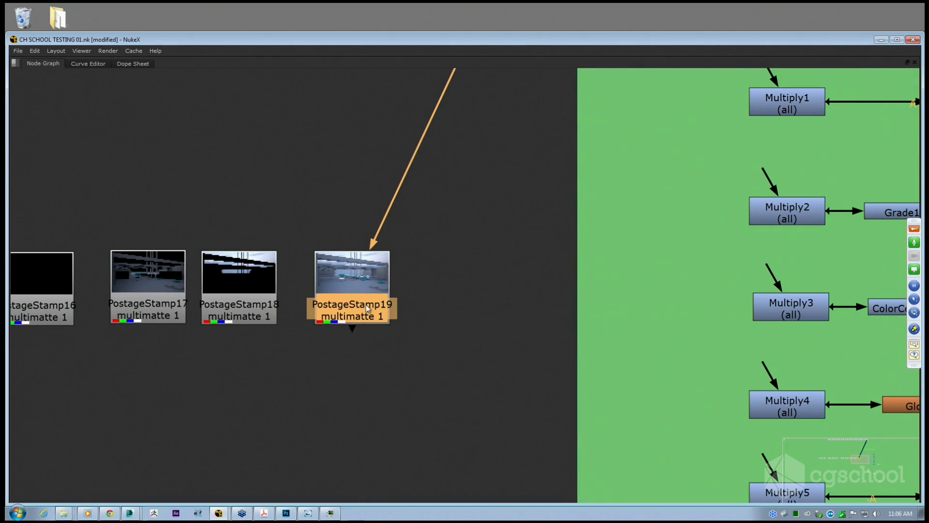
scroll(364, 290, "down", 1)
scroll(364, 290, "down", 4)
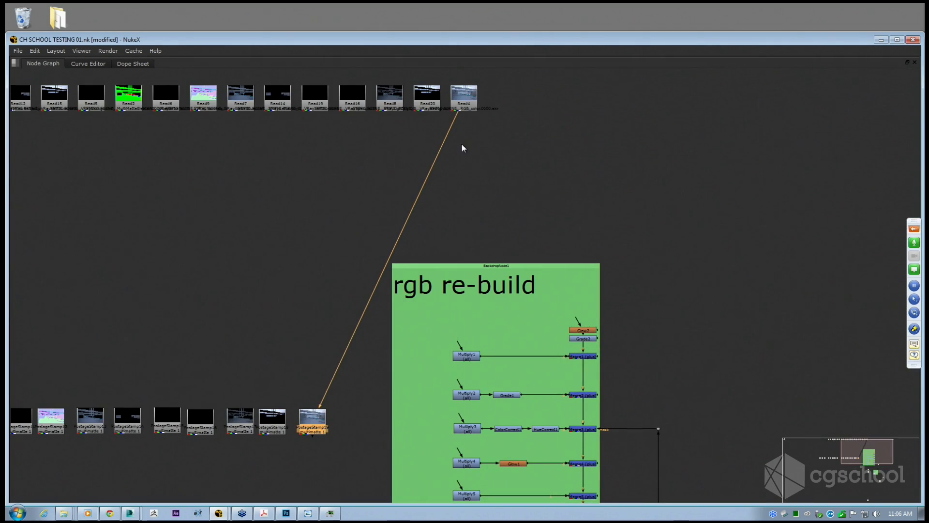
Place PostageStamp19 beside the rgb re-build backdrop and connect PostageStamp18 to Glow2 at the head of the merge chain.
left_click_drag(319, 425, 638, 306)
left_click(249, 369)
left_click_drag(272, 420, 302, 359)
left_click_drag(553, 302, 587, 304)
middle_click_drag(252, 426, 305, 376)
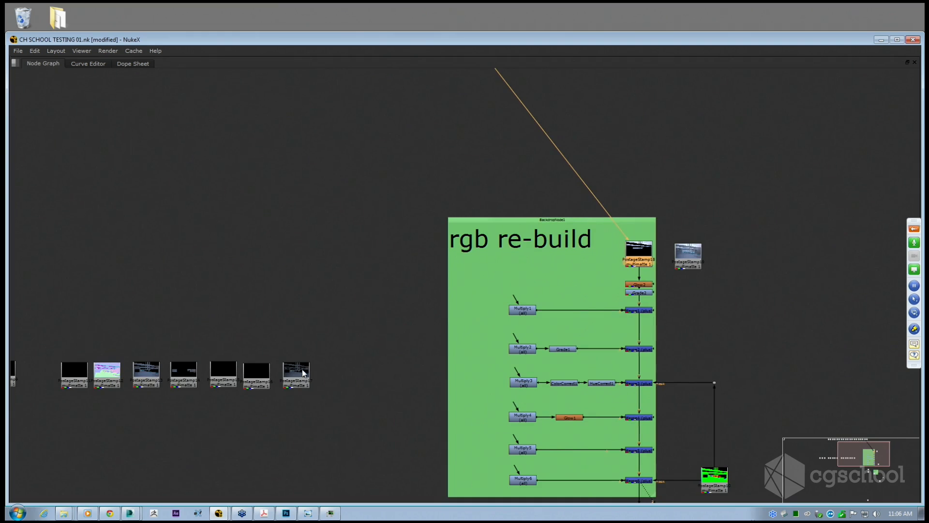
Select PostageStamp17 and trace its hidden input up to the Read node that feeds it.
scroll(306, 380, "up", 2)
left_click(291, 368)
scroll(335, 333, "down", 3)
middle_click_drag(433, 70, 405, 180)
scroll(406, 179, "up", 5)
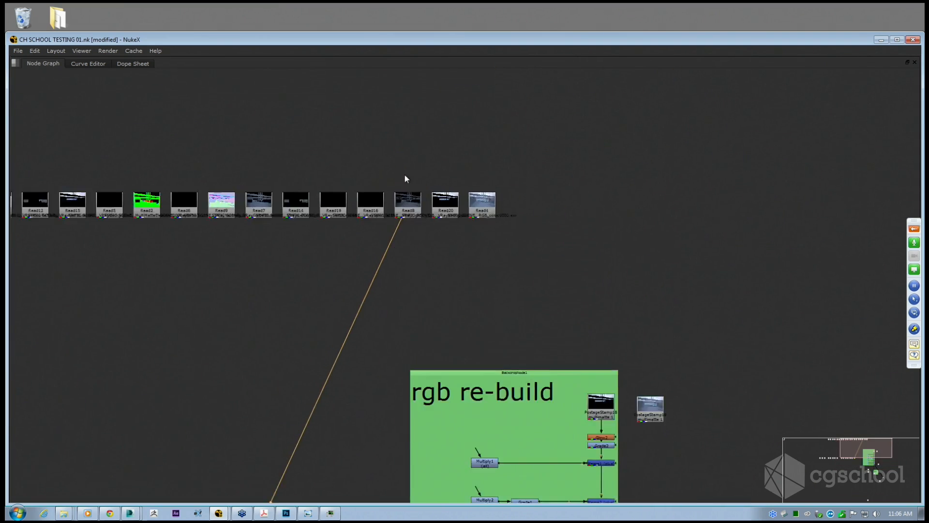
Move the remaining row of PostageStamp nodes directly beneath the row of Read nodes.
scroll(315, 357, "down", 3)
middle_click_drag(315, 356, 397, 274)
left_click_drag(417, 397, 94, 344)
left_click_drag(178, 377, 254, 241)
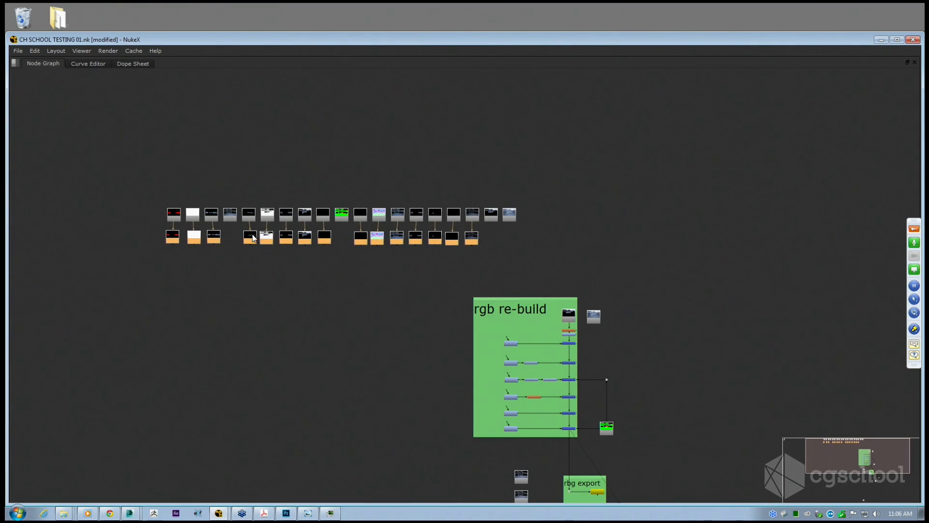
Raise Read8, the lighting pass, above its row and place PostageStamp17 beside Multiply1 in the rgb re-build backdrop.
scroll(503, 231, "up", 3)
scroll(503, 234, "up", 2)
left_click(421, 254)
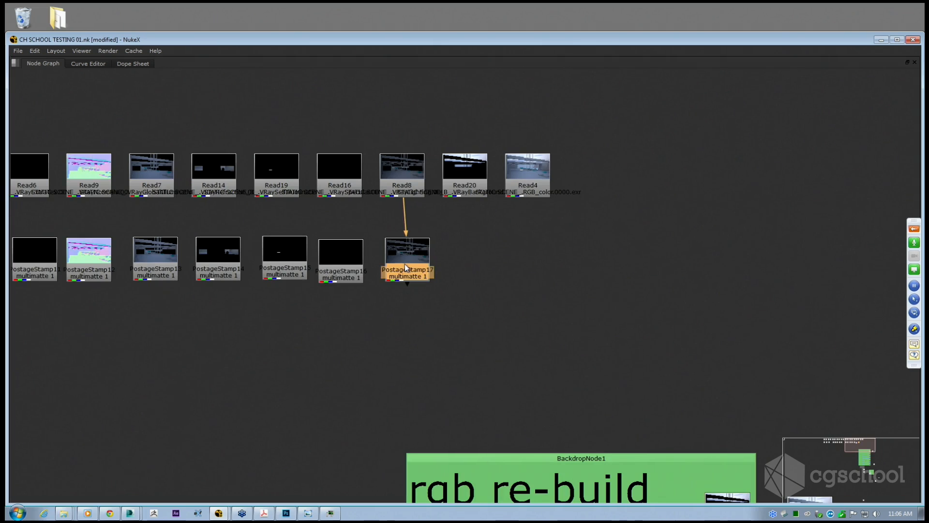
scroll(394, 199, "up", 3)
left_click_drag(410, 162, 411, 125)
scroll(408, 236, "down", 6)
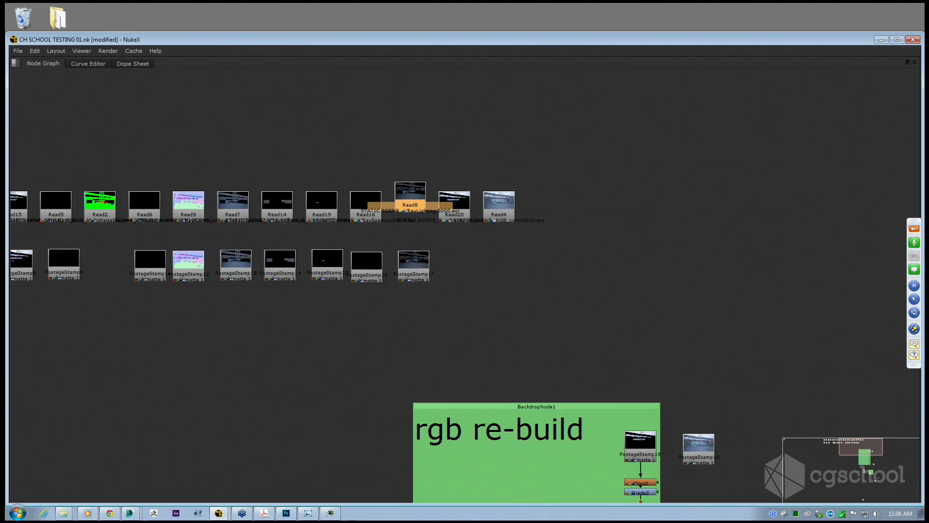
middle_click_drag(424, 299, 406, 183)
scroll(405, 182, "down", 2)
left_click(399, 156)
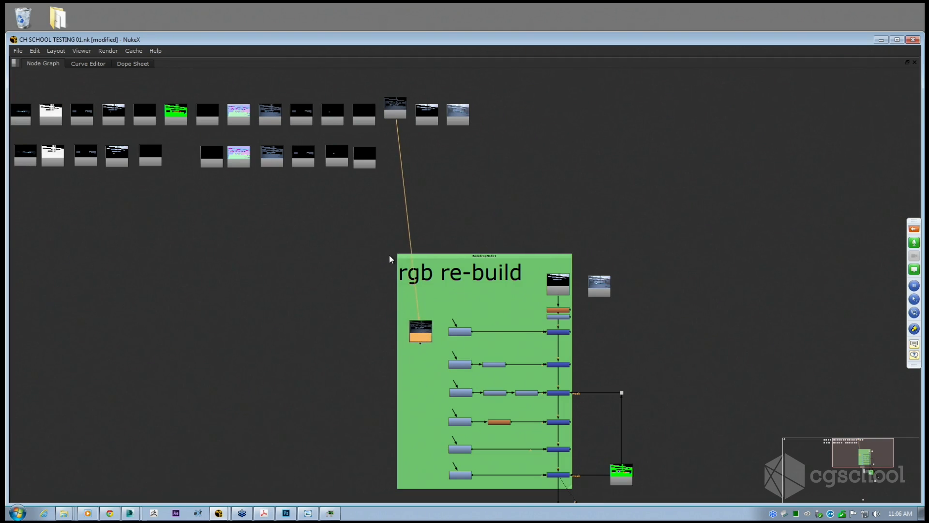
Raise Read16, the specular pass, slightly above its row and place PostageStamp16 beside Multiply2 in the rgb re-build backdrop.
scroll(364, 116, "up", 2)
left_click(364, 116)
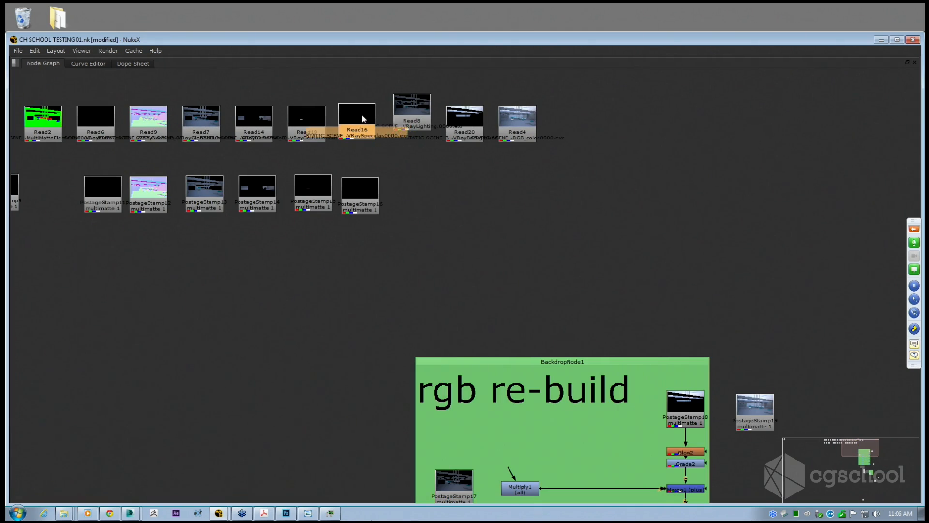
scroll(376, 196, "down", 3)
left_click_drag(354, 120, 430, 373)
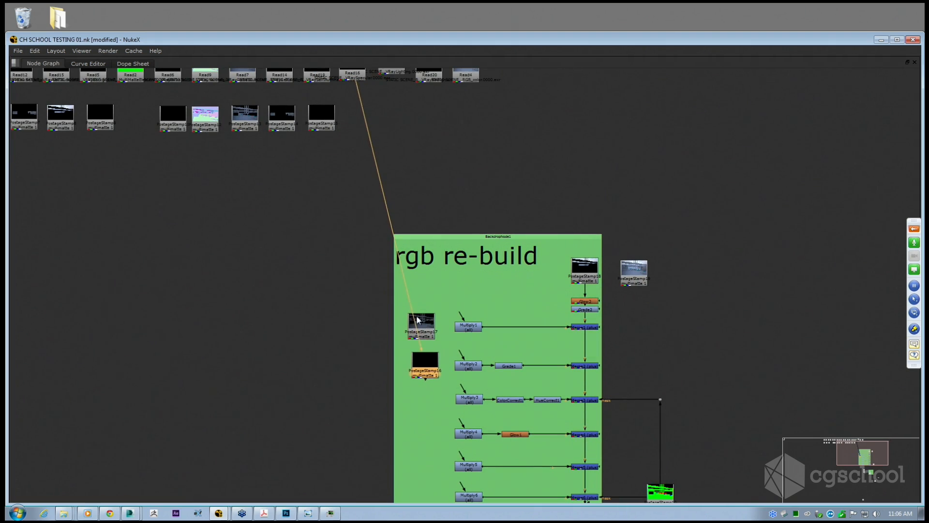
Raise Read19 slightly above its row and place PostageStamp15 beside Multiply3 in the rgb re-build backdrop.
middle_click_drag(349, 137, 358, 158)
left_click(330, 94)
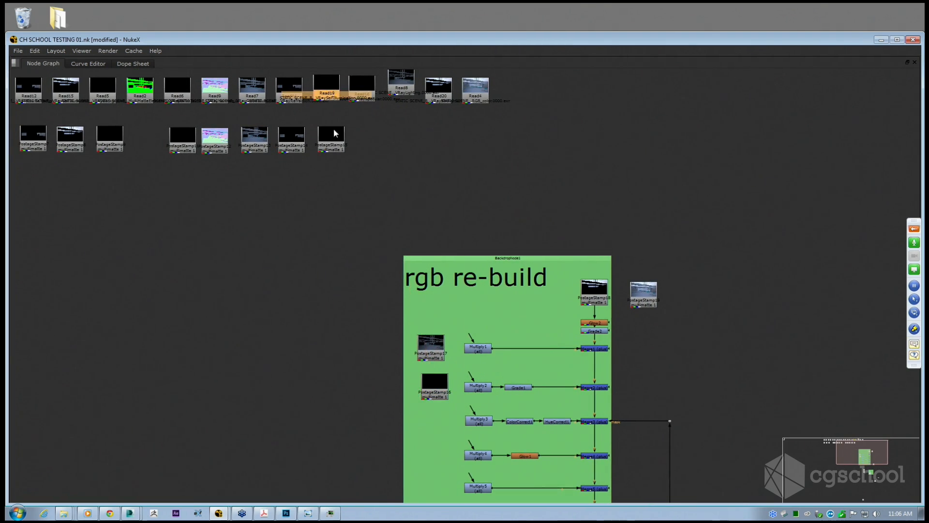
scroll(321, 104, "up", 4)
scroll(337, 141, "down", 4)
middle_click_drag(370, 235, 339, 147)
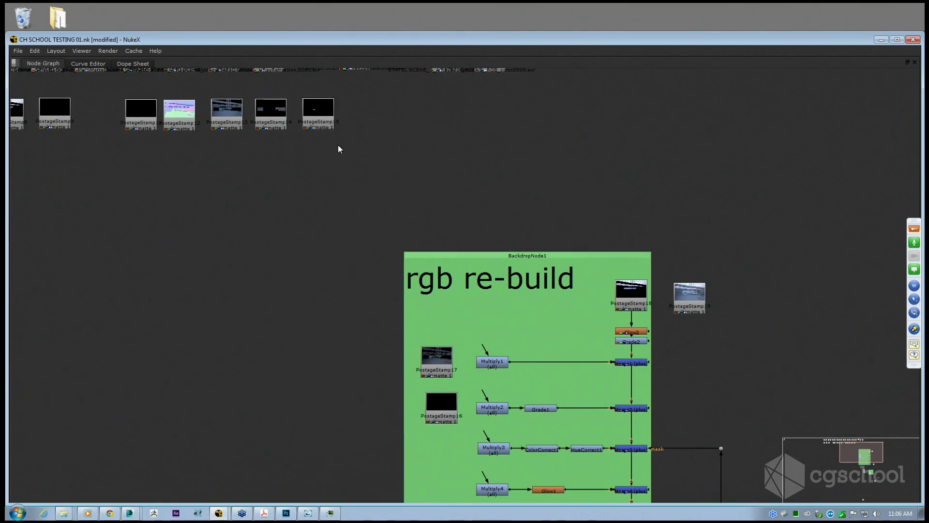
left_click_drag(323, 120, 441, 451)
Place PostageStamp14 beside Multiply4 and PostageStamp13 beside Multiply5 in the rgb re-build backdrop.
middle_click_drag(289, 137, 303, 168)
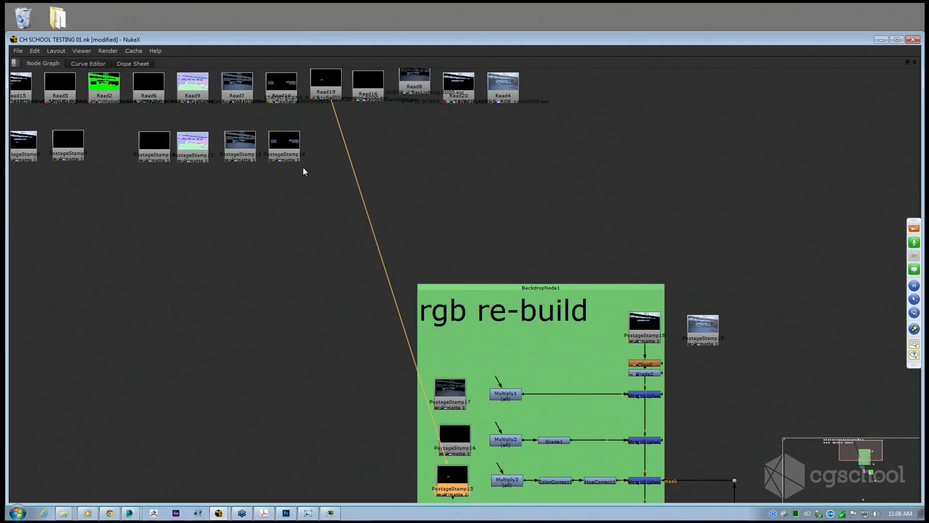
left_click(283, 142)
scroll(285, 155, "down", 3)
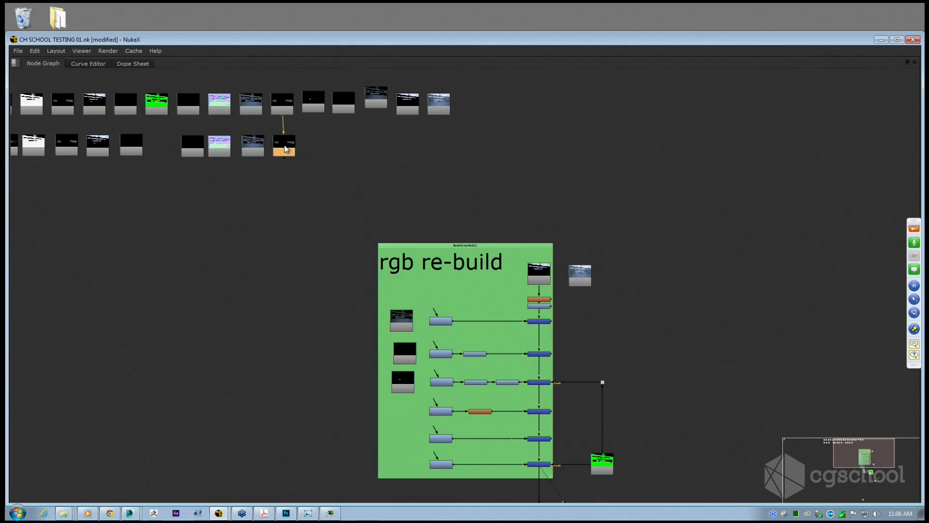
left_click_drag(285, 154, 402, 410)
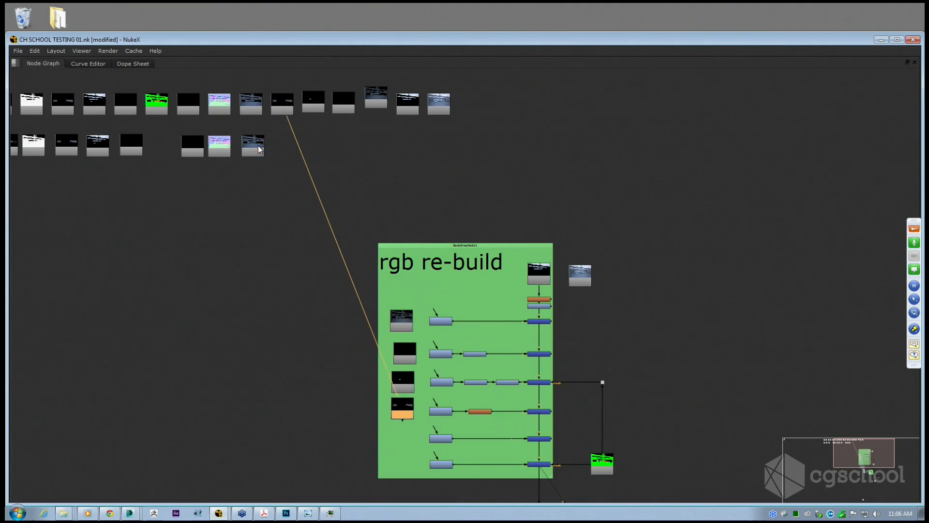
left_click_drag(253, 146, 401, 437)
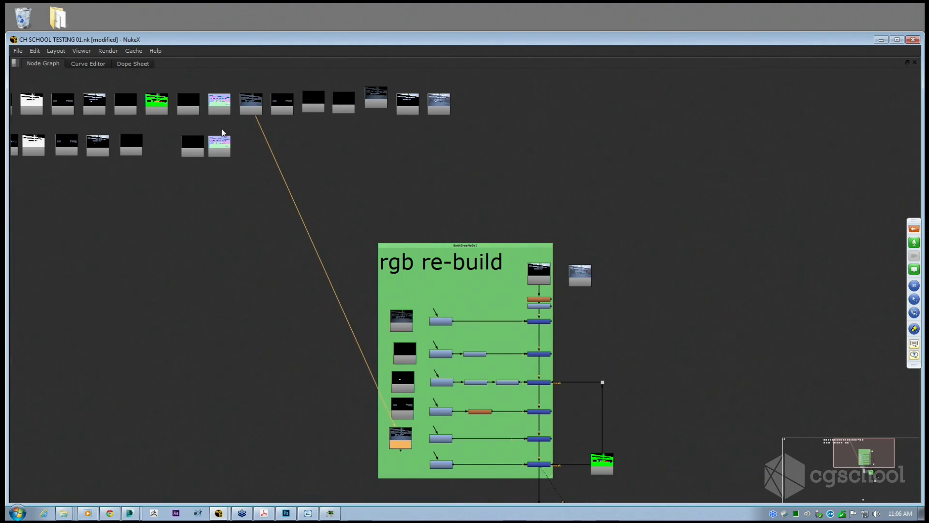
Find PostageStamp5, the reflection pass fed by Read13, and place it beside Multiply6 in the rgb re-build backdrop.
scroll(221, 133, "up", 3)
middle_click_drag(224, 141, 337, 236)
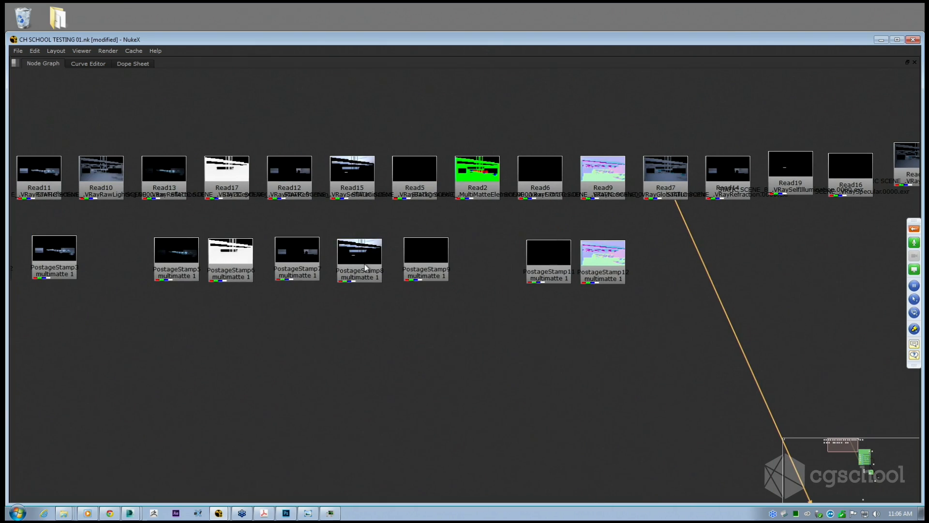
middle_click_drag(193, 259, 289, 259)
left_click(438, 260)
left_click(408, 262)
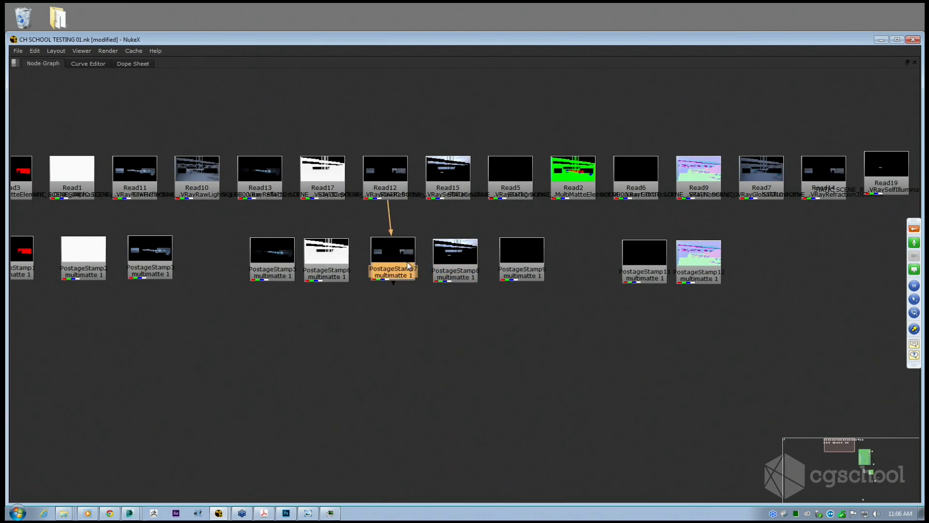
scroll(407, 263, "down", 3)
scroll(323, 255, "up", 3)
left_click(325, 257)
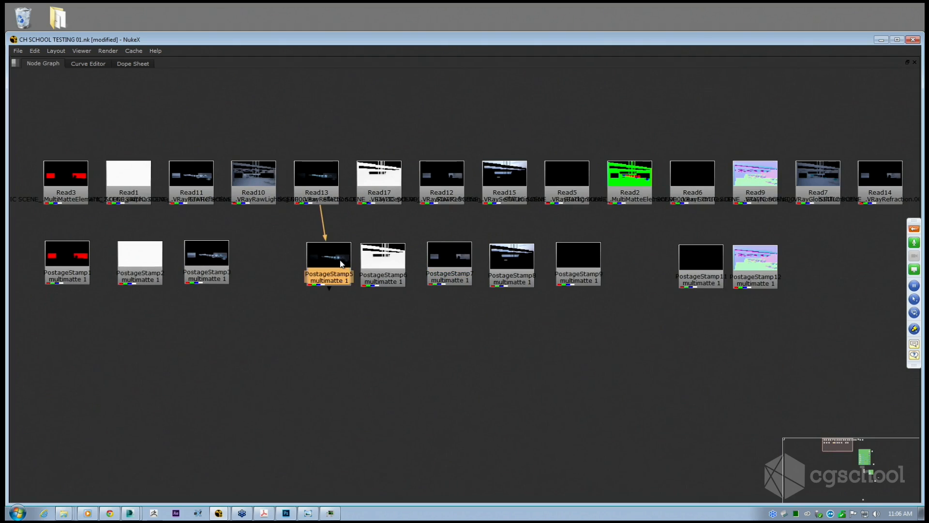
scroll(342, 262, "down", 3)
middle_click_drag(361, 278, 282, 163)
left_click_drag(256, 148, 557, 432)
scroll(475, 373, "up", 3)
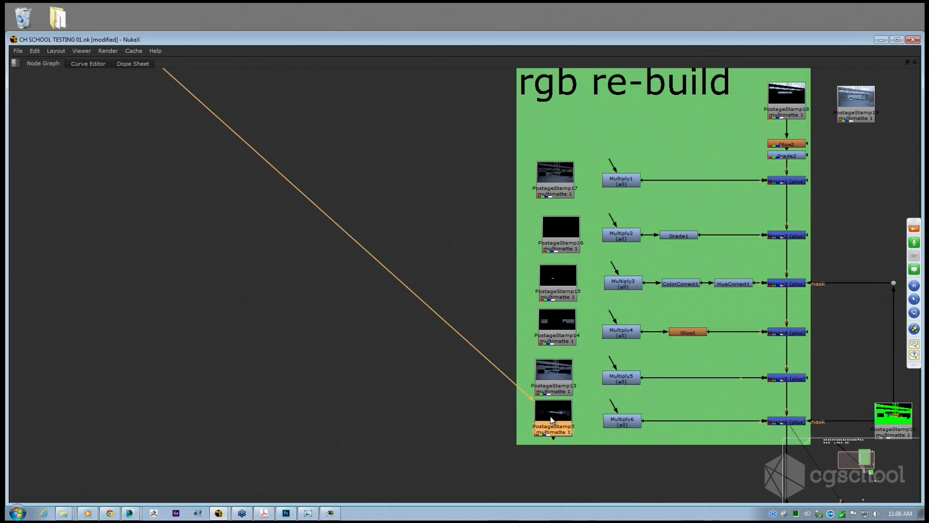
Swap PostageStamp14 and PostageStamp15 so they sit beside Multiply3 and Multiply4, and connect PostageStamp15 to Multiply4.
scroll(490, 315, "up", 3)
left_click_drag(490, 314, 364, 214)
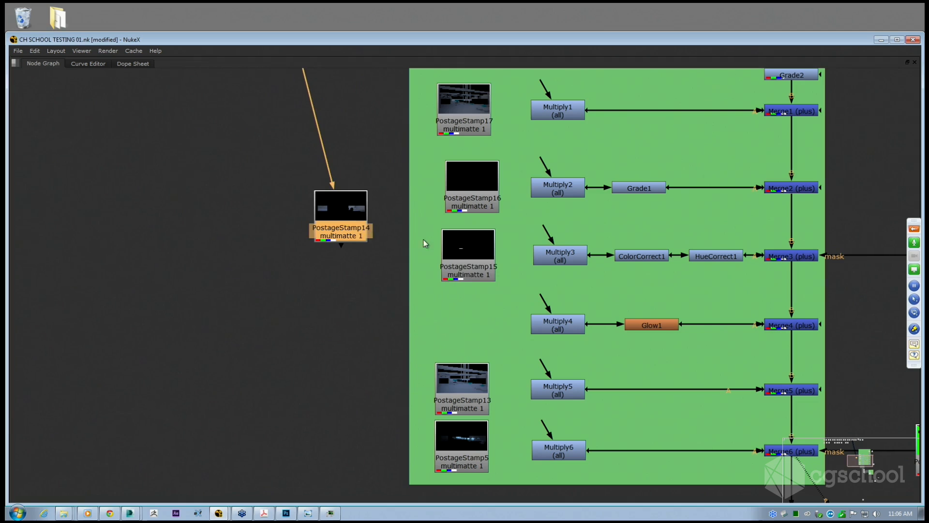
left_click_drag(474, 266, 473, 335)
left_click_drag(542, 315, 472, 322)
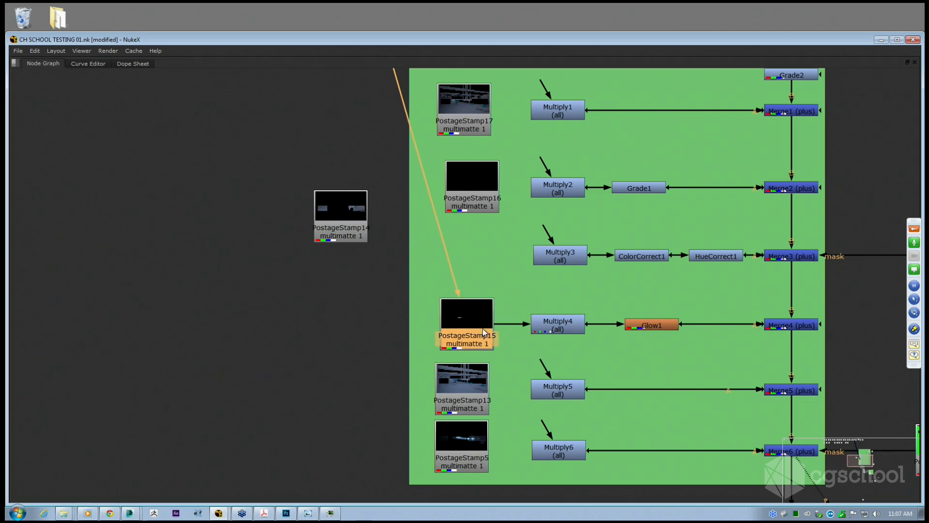
left_click_drag(331, 208, 468, 249)
Connect PostageStamp5 to Multiply6, PostageStamp13 to Multiply5, PostageStamp16 to Multiply2 and PostageStamp14 to Multiply3.
left_click_drag(460, 450, 468, 451)
left_click_drag(545, 428, 468, 447)
left_click_drag(547, 357, 471, 388)
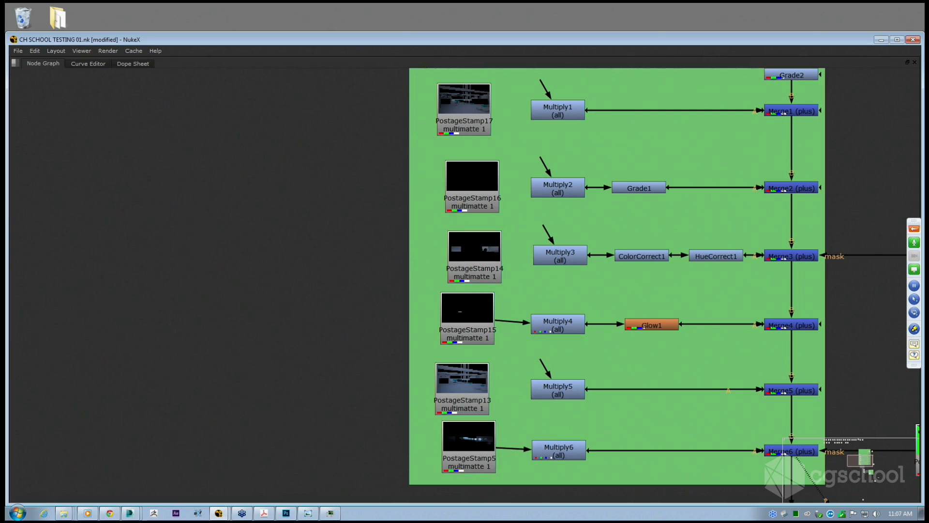
middle_click_drag(511, 294, 490, 325)
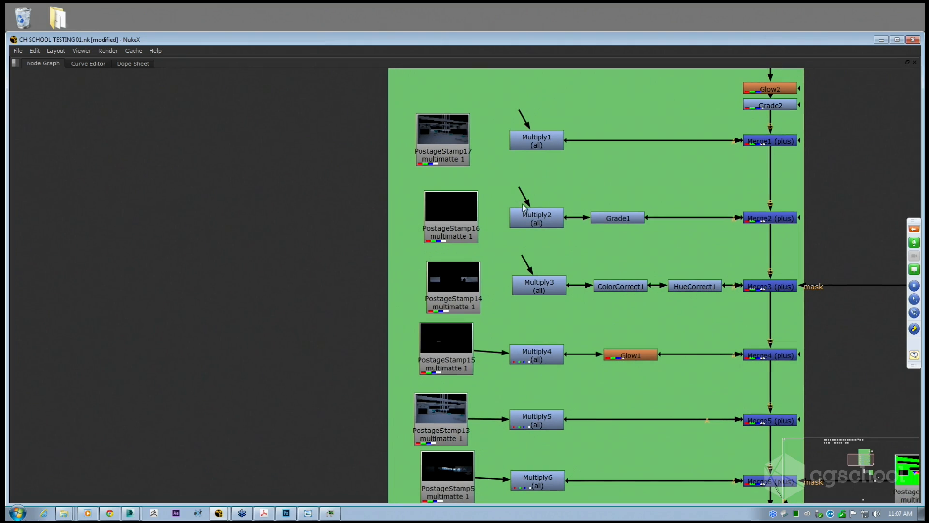
left_click_drag(522, 208, 472, 236)
left_click_drag(468, 286, 468, 287)
scroll(363, 247, "down", 2)
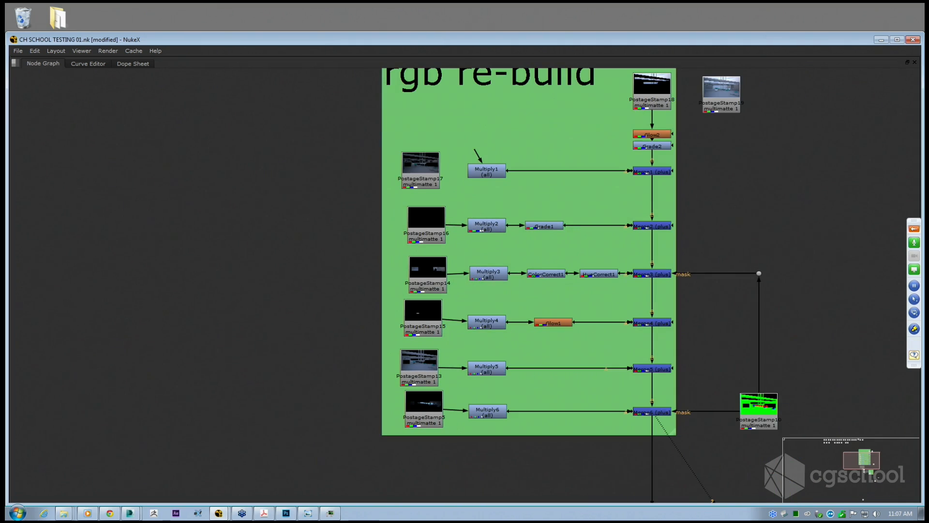
Connect PostageStamp17 to Multiply1 and disable Multiply1, Multiply2, Multiply3, Grade1, ColorCorrect1 and HueCorrect1.
left_click_drag(476, 151, 614, 293)
key("d")
middle_click_drag(573, 296, 541, 285)
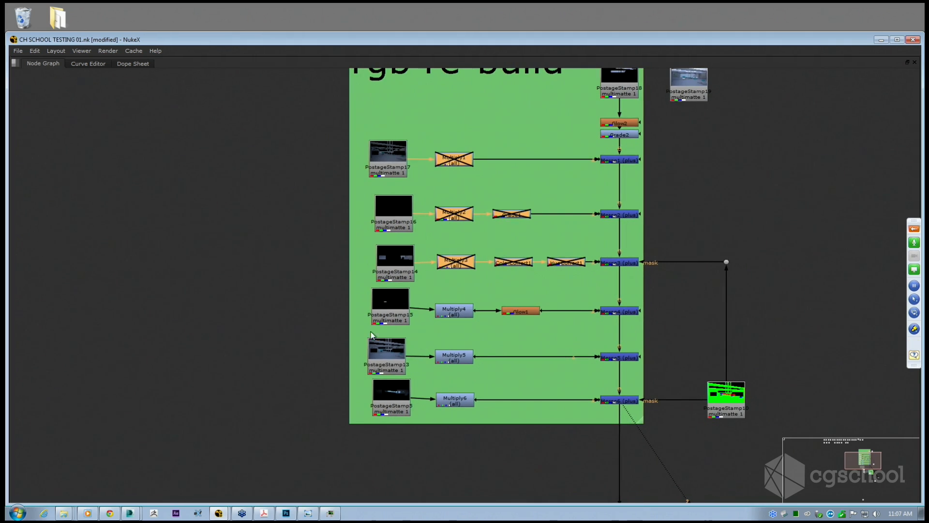
Select the rgb re-build backdrop with its contents, toggle all of its nodes disabled and re-enable them.
left_click(388, 357)
middle_click_drag(388, 358, 376, 444)
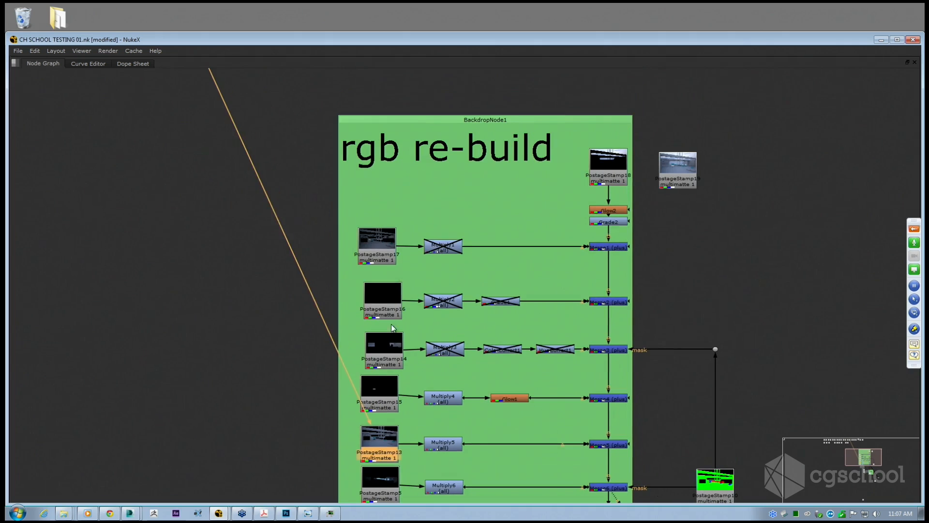
left_click(366, 118)
scroll(366, 117, "down", 3)
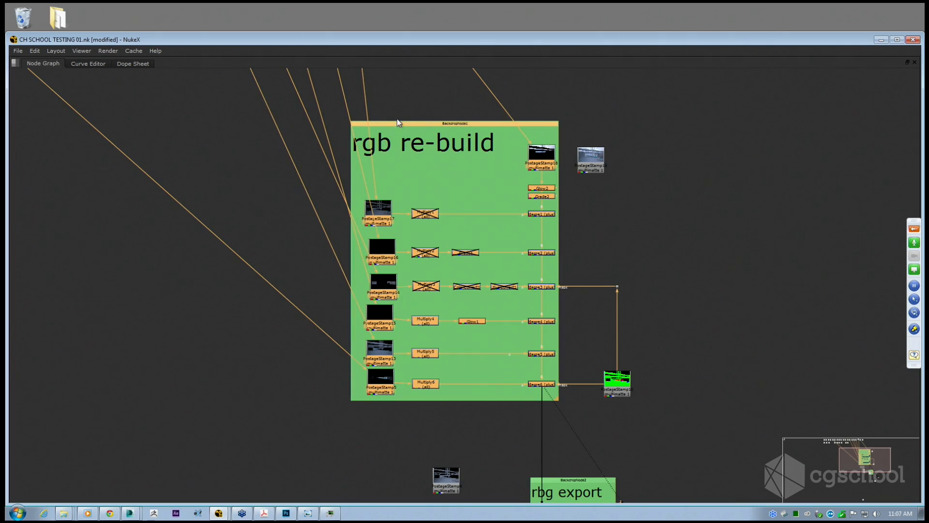
middle_click_drag(397, 118, 369, 121)
key("d")
key("d")
key("d")
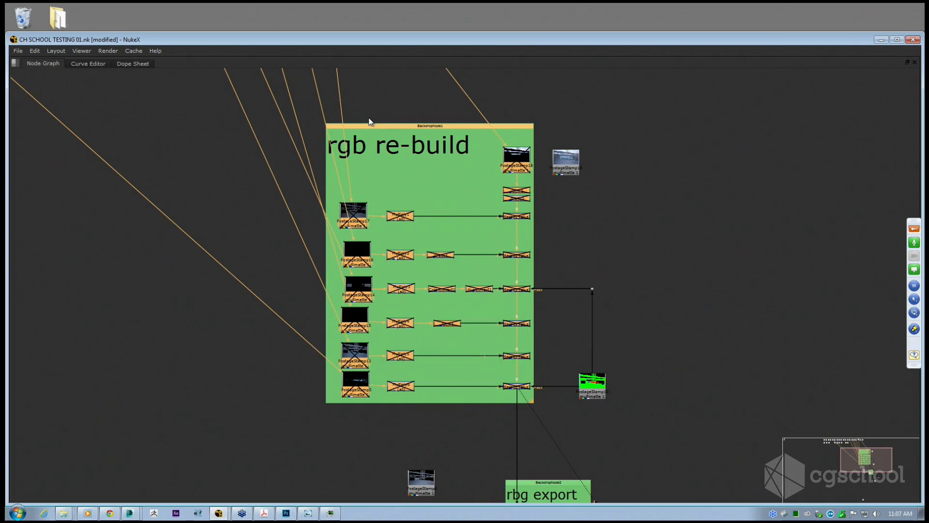
key("d")
left_click(267, 201)
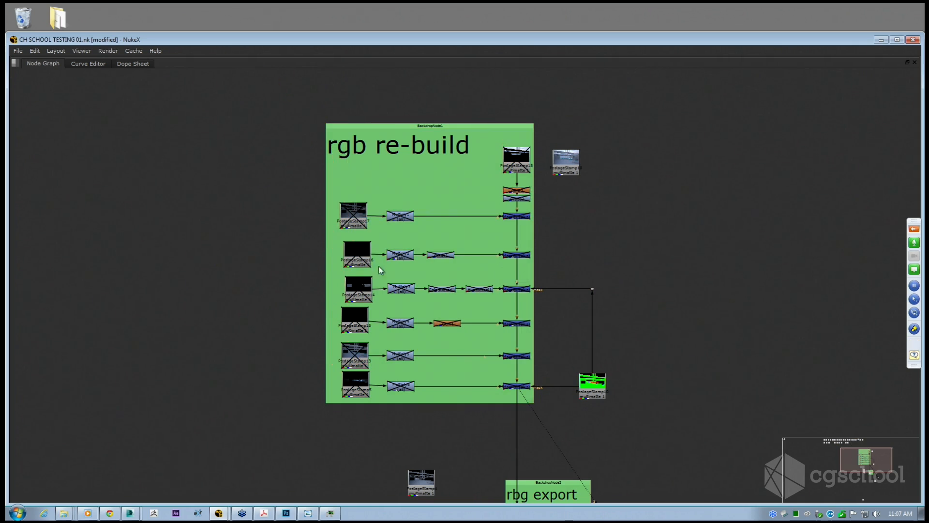
key("ctrl+a")
key("d")
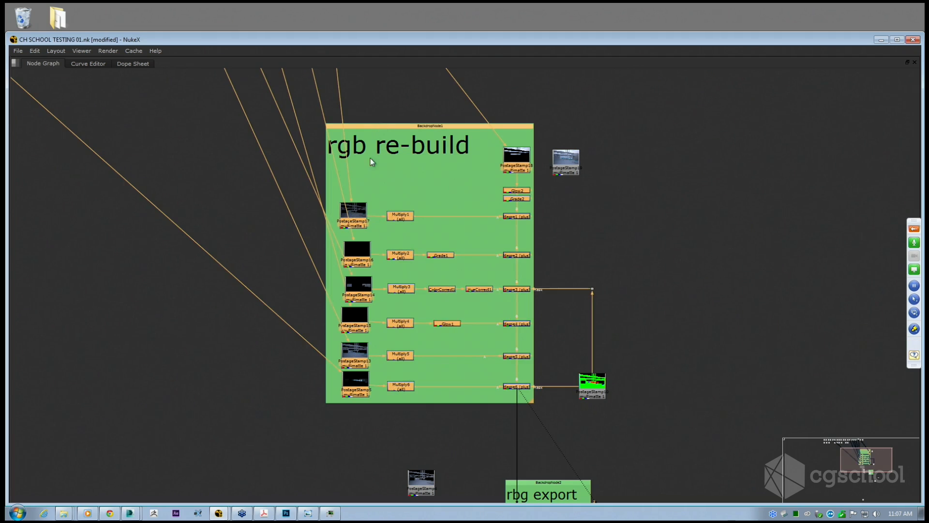
Disable the Multiply1, Multiply2 and Multiply3 rows' adjustment nodes together with Multiply5 and Multiply6, leaving Multiply4 and Glow1 enabled.
left_click_drag(378, 182, 499, 303)
key("d")
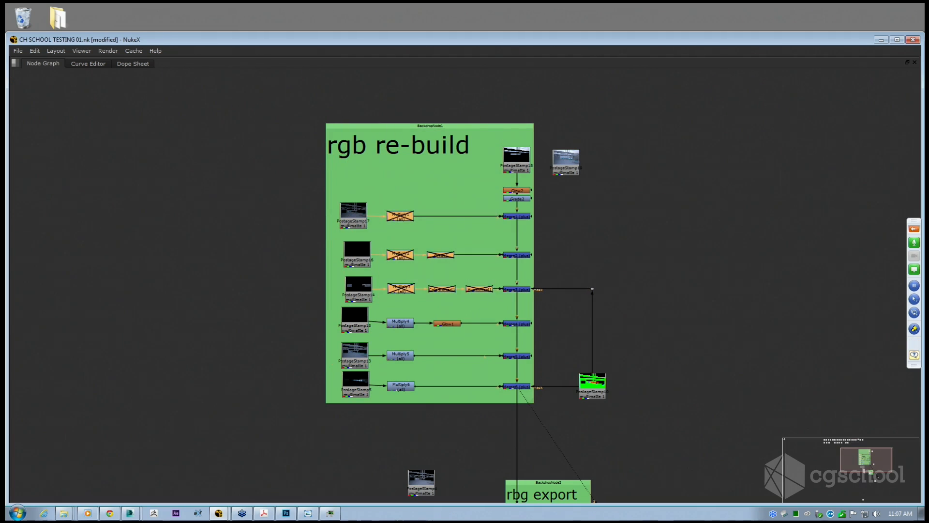
left_click_drag(407, 384, 378, 341)
key("d")
Trace the hidden connections from the rgb re-build and export nodes back to the row of Read nodes.
scroll(399, 294, "down", 5)
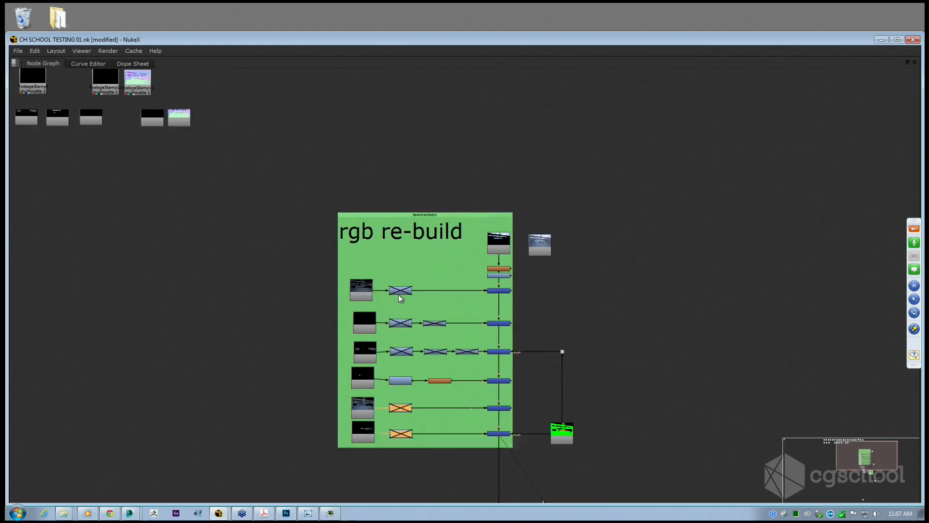
scroll(378, 278, "up", 3)
scroll(376, 273, "up", 1)
left_click_drag(333, 210, 618, 503)
middle_click_drag(541, 382, 541, 319)
left_click_drag(342, 141, 620, 481)
middle_click_drag(378, 244, 466, 319)
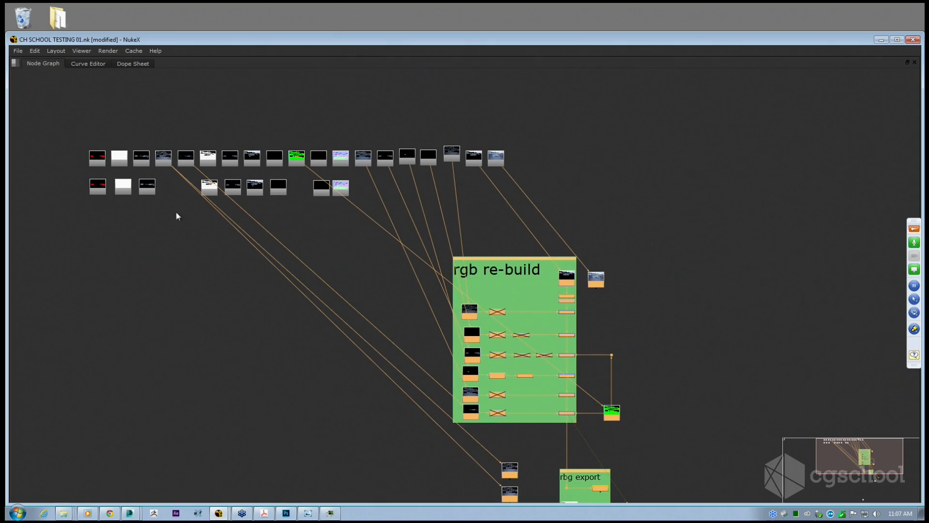
middle_click_drag(177, 214, 224, 266)
scroll(224, 266, "up", 2)
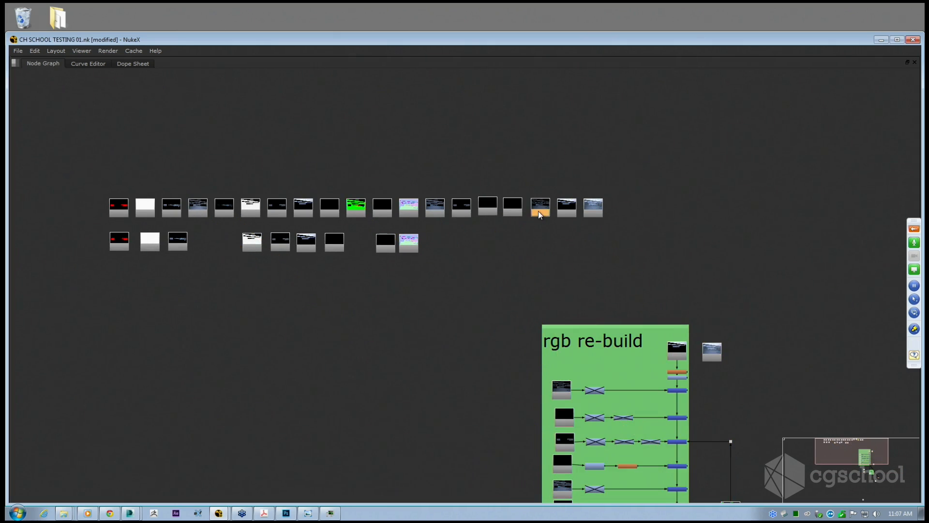
scroll(213, 181, "up", 3)
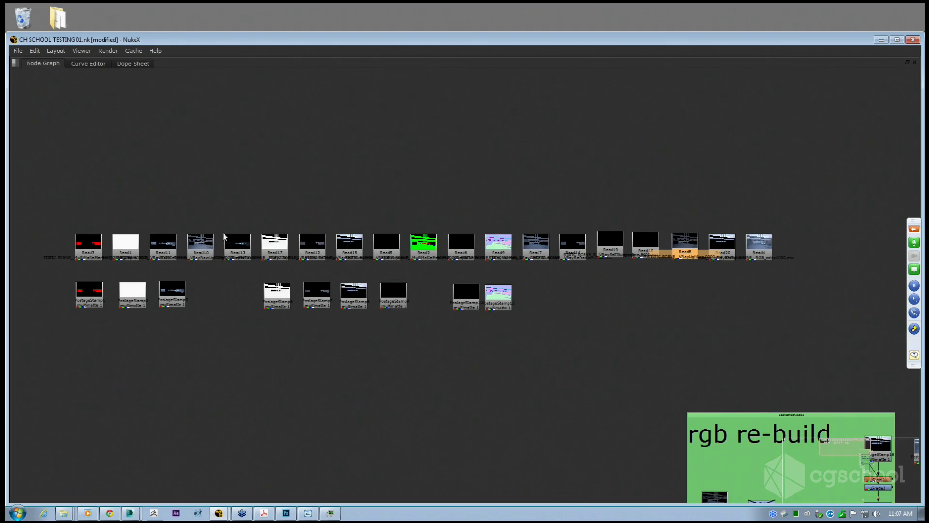
Duplicate the whole row of Read nodes and place the copies directly above the originals.
left_click_drag(57, 212, 806, 285)
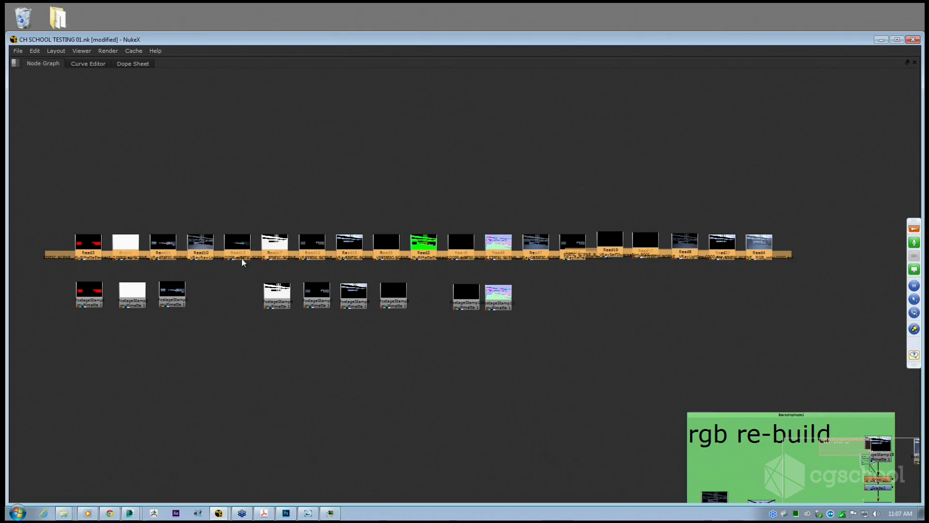
key("ctrl+c")
left_click(145, 141)
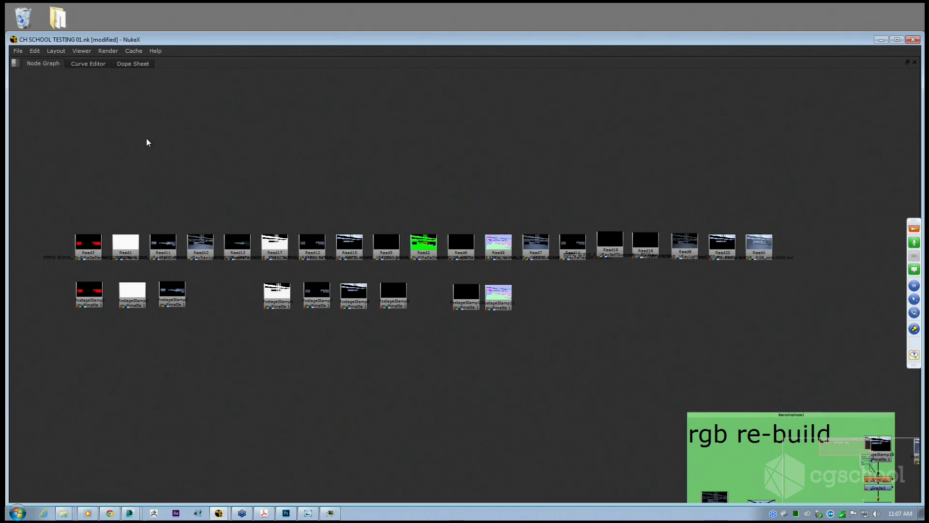
key("ctrl+v")
left_click_drag(86, 150, 87, 224)
left_click(271, 178)
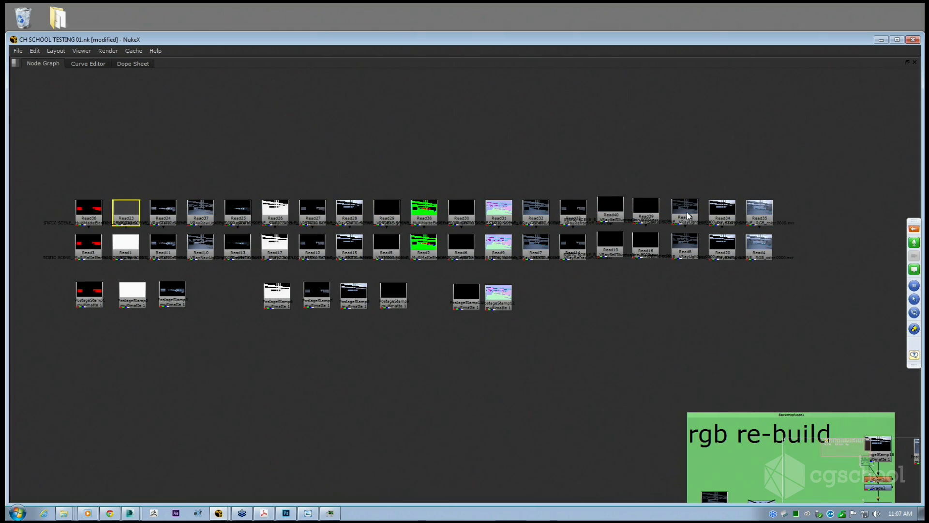
Reroute the PostageStamp connections of Read10, Read13 and Read2 to the duplicates Read37, Read25 and Read38.
middle_click_drag(709, 289, 547, 193)
scroll(533, 204, "down", 5)
left_click_drag(498, 224, 706, 473)
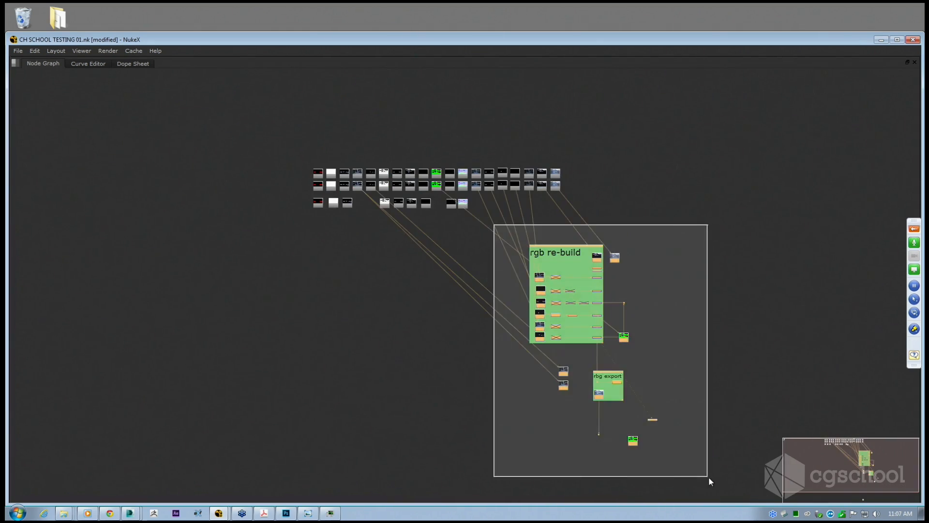
scroll(364, 170, "up", 8)
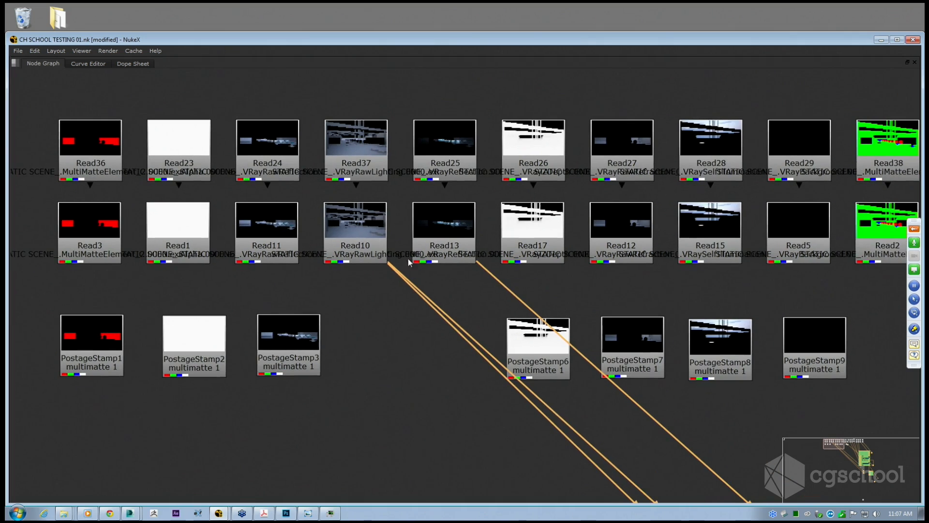
left_click_drag(409, 261, 370, 163)
left_click_drag(483, 267, 464, 178)
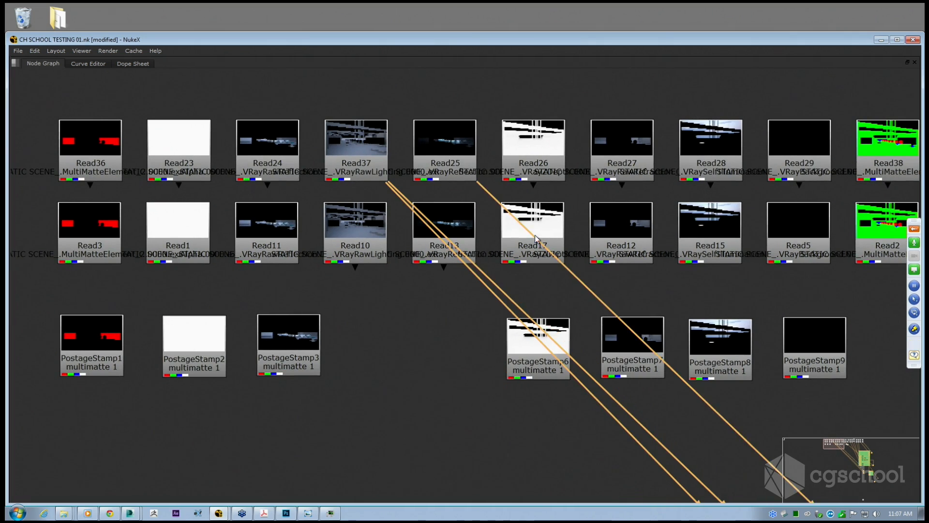
middle_click_drag(584, 267, 265, 261)
left_click_drag(608, 261, 597, 193)
Reroute the PostageStamp connections of Read7 and Read14 to Read32 and Read33, and try the same from Read19 to Read40.
middle_click_drag(821, 254, 606, 250)
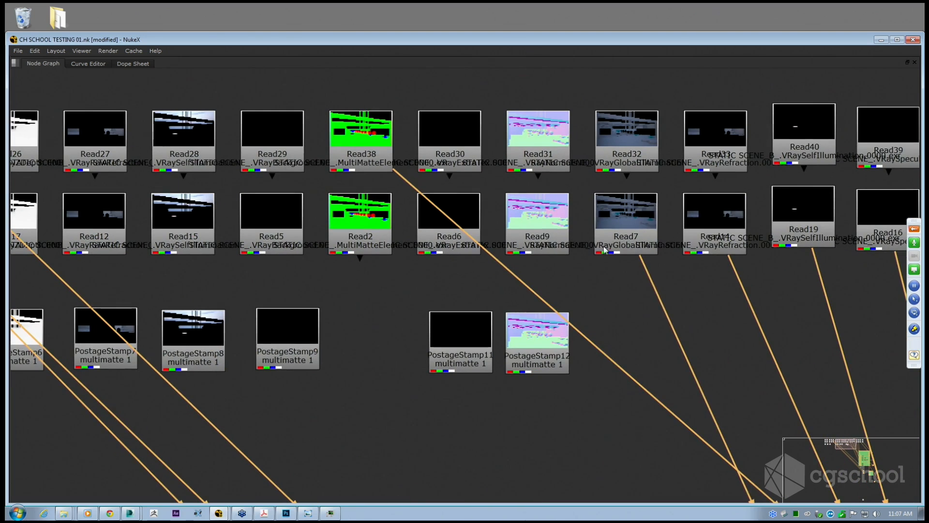
left_click_drag(630, 255, 632, 175)
middle_click_drag(731, 276, 604, 272)
left_click_drag(604, 272, 585, 167)
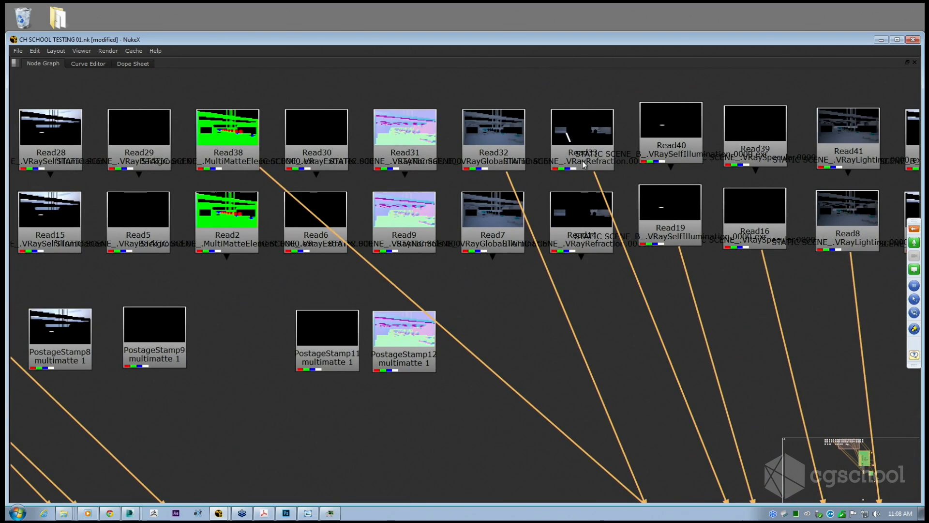
left_click_drag(680, 252, 673, 167)
middle_click_drag(726, 237, 711, 232)
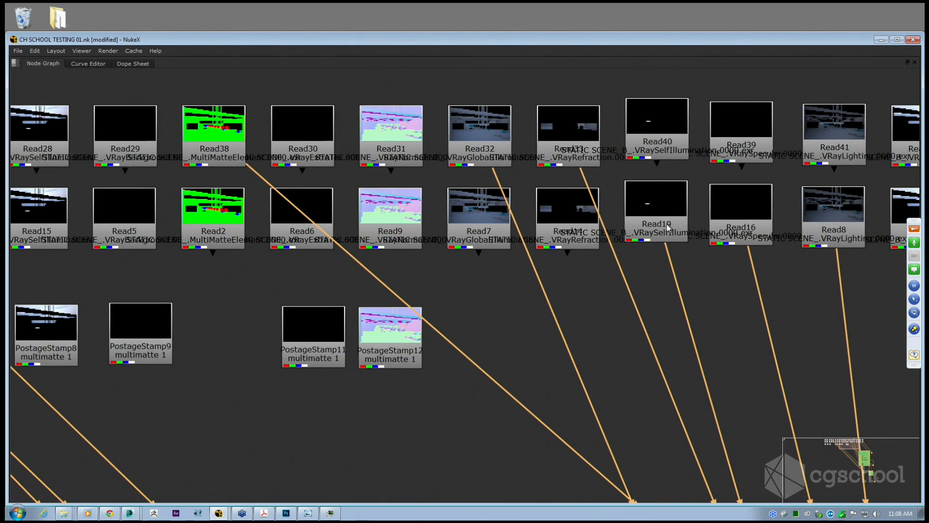
Restore the connections to the original Read nodes and delete the duplicated upper row of Reads.
scroll(629, 219, "down", 2)
scroll(351, 242, "down", 3)
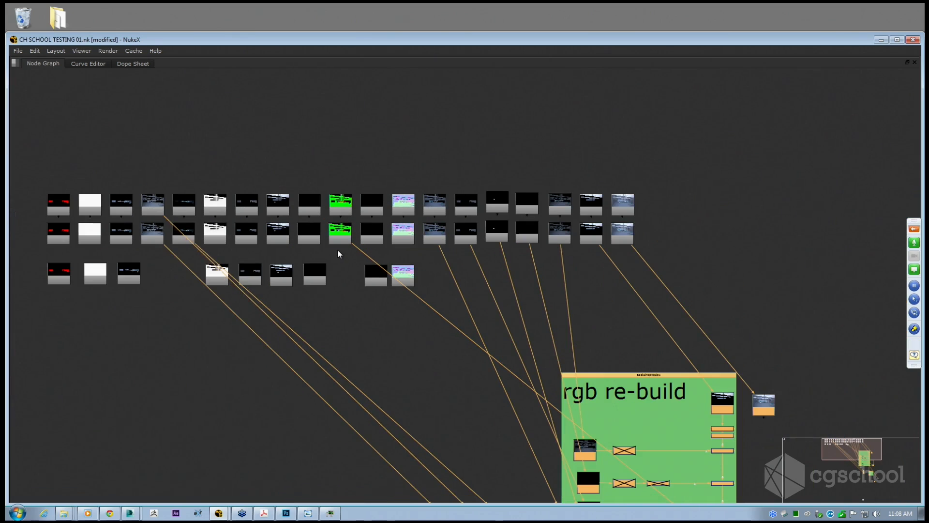
scroll(213, 242, "down", 2)
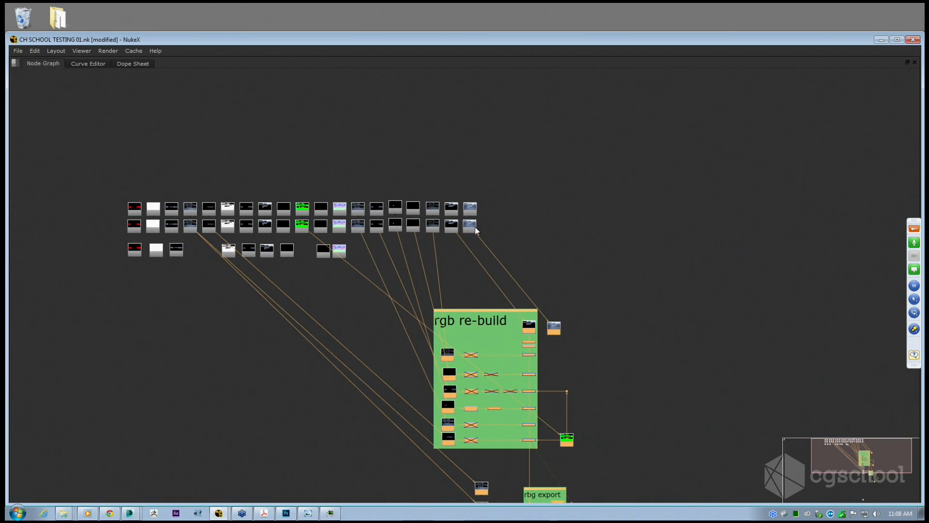
left_click_drag(94, 176, 500, 220)
scroll(326, 215, "up", 1)
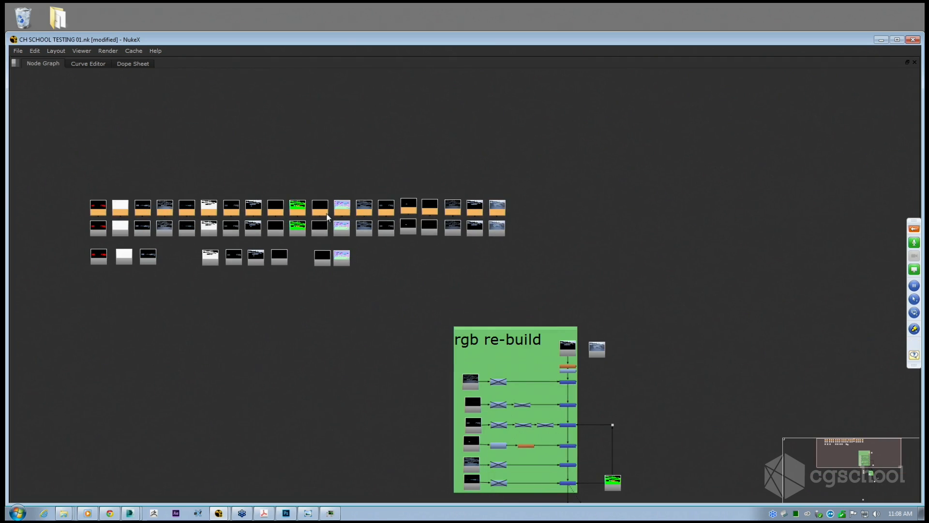
key("Delete")
middle_click_drag(326, 212, 407, 239)
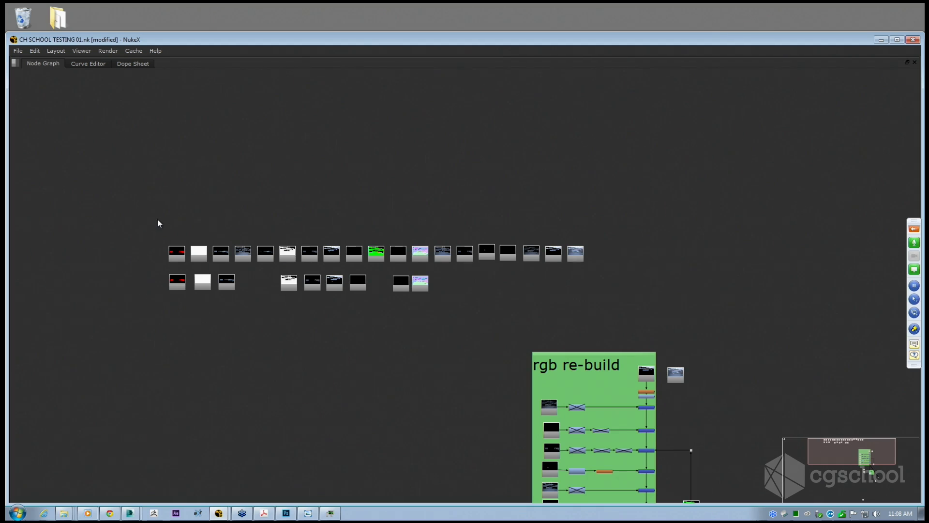
left_click_drag(288, 250, 620, 272)
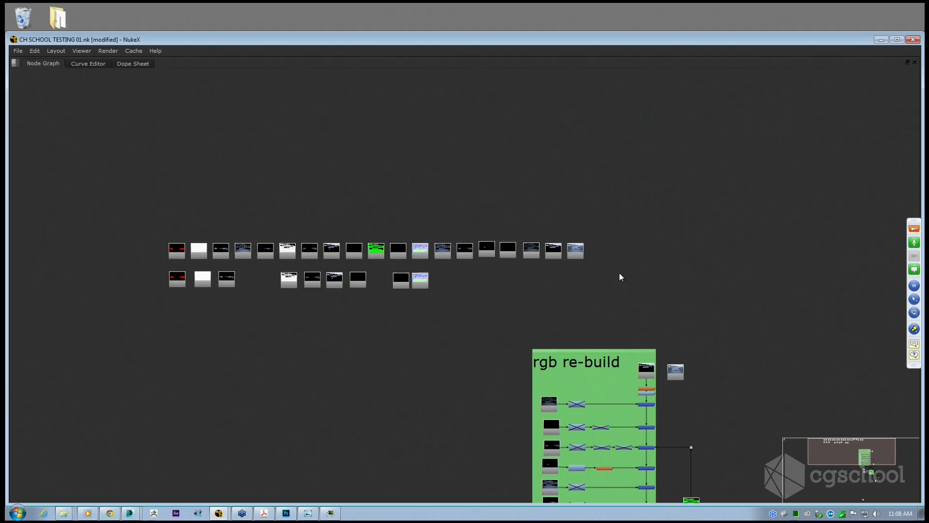
middle_click_drag(620, 272, 628, 191)
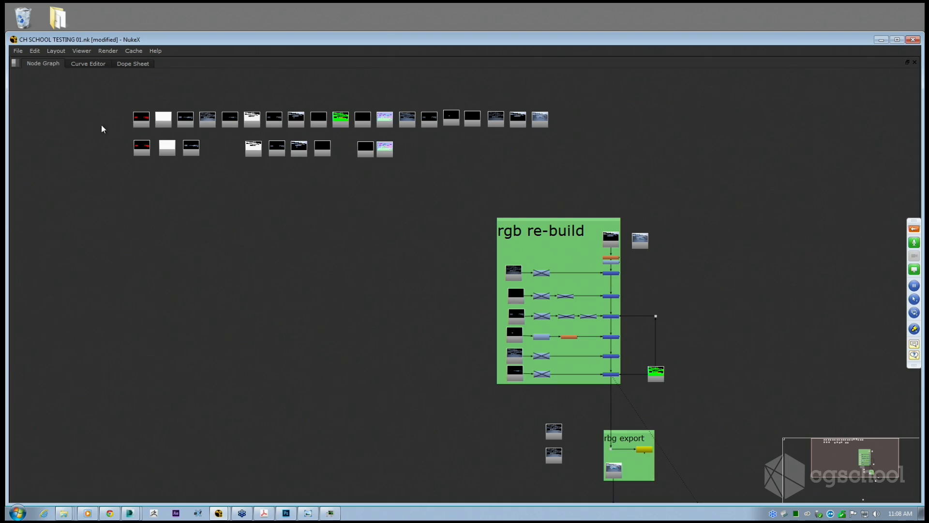
left_click_drag(84, 82, 590, 139)
Line up PostageStamp16 and PostageStamp14 with the other PostageStamps in the rgb re-build backdrop's column.
middle_click_drag(590, 453, 564, 435)
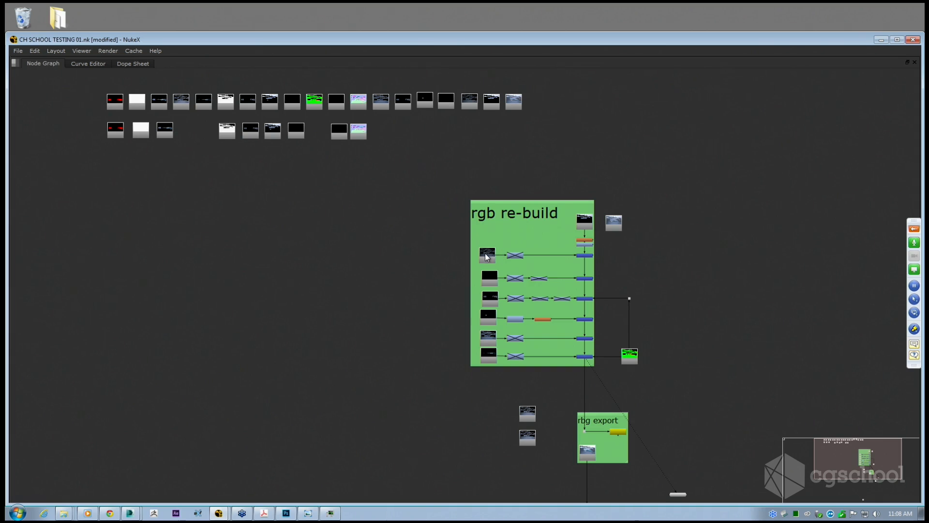
left_click_drag(491, 282, 488, 299)
left_click(489, 318)
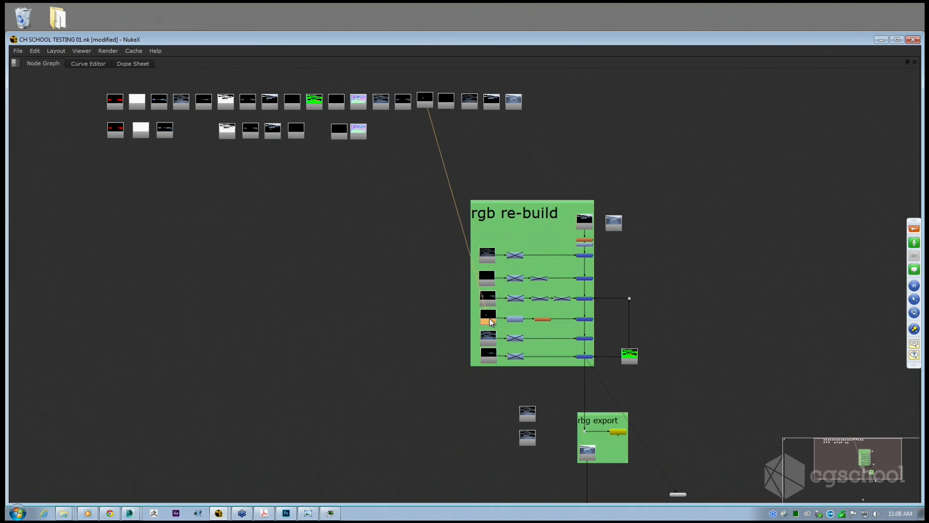
left_click(489, 356)
Nudge the PostageStamp outside the rgb re-build backdrop slightly closer to the backdrop's upper edge.
middle_click_drag(562, 234, 527, 220)
scroll(525, 220, "up", 2)
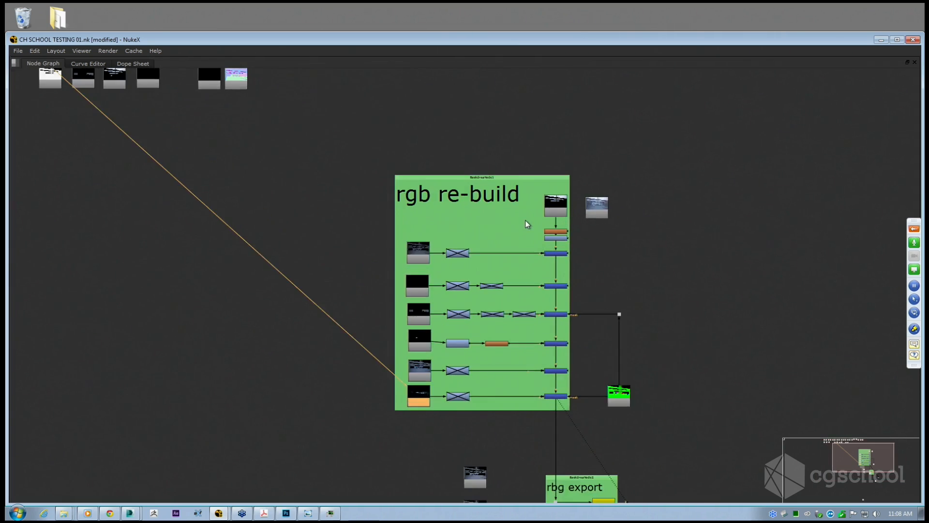
scroll(526, 222, "down", 3)
middle_click_drag(587, 374, 588, 345)
scroll(587, 353, "up", 1)
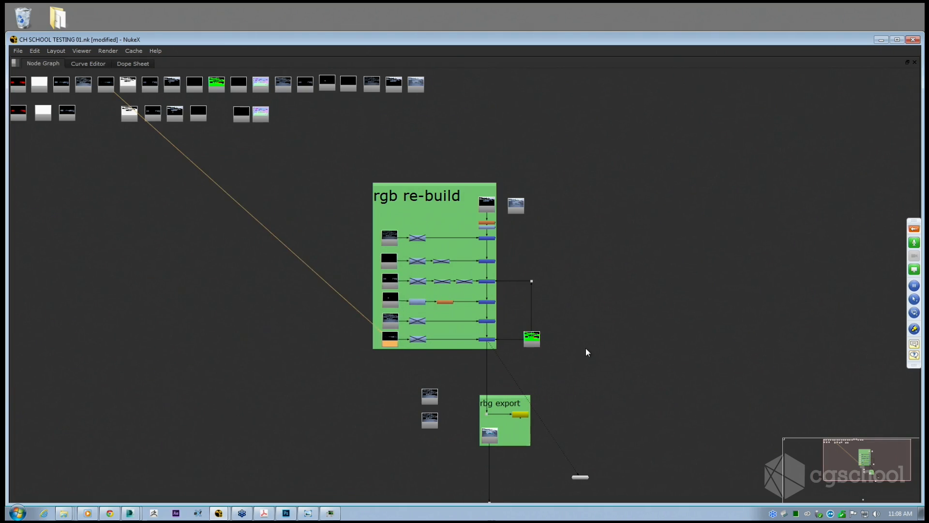
mouse_move(516, 208)
left_mouse_down()
mouse_move(518, 155)
mouse_move(514, 213)
left_mouse_up()
middle_click_drag(530, 365, 500, 334)
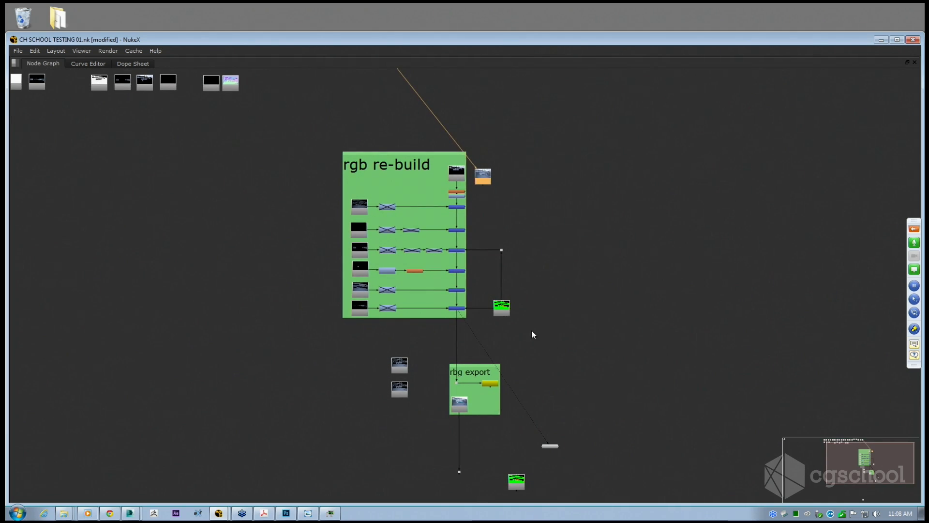
Move the green multimatte Read21 node from below the export group to beside the upper left of the rgb re-build backdrop.
left_click_drag(516, 481, 247, 157)
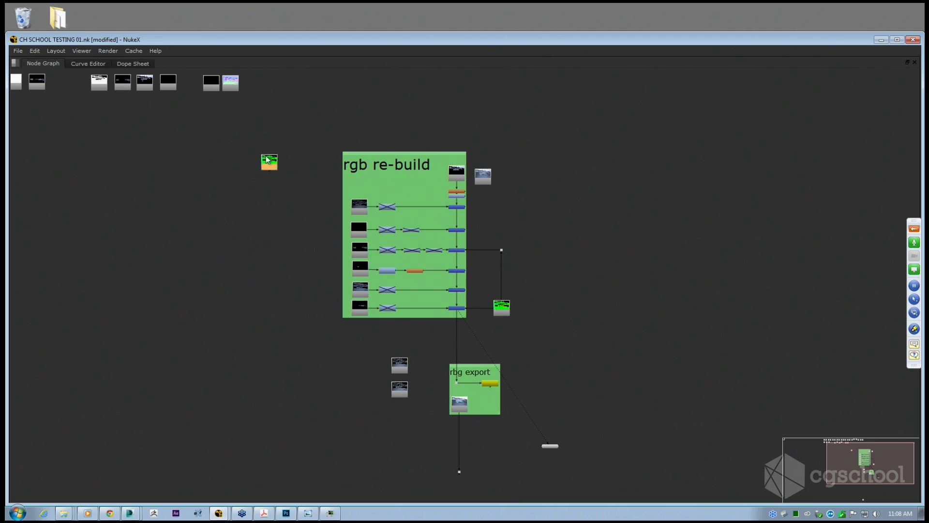
scroll(302, 215, "up", 4)
middle_click_drag(296, 167, 244, 141)
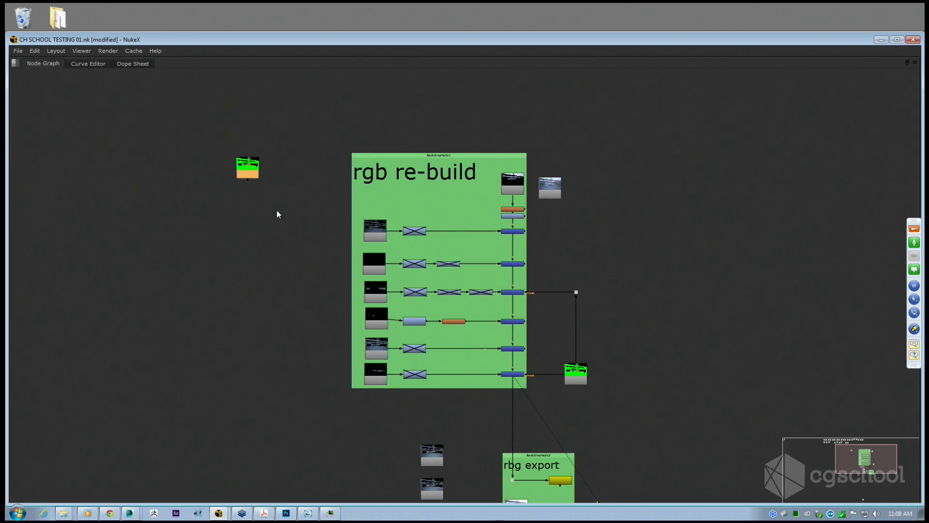
middle_click_drag(342, 272, 270, 223)
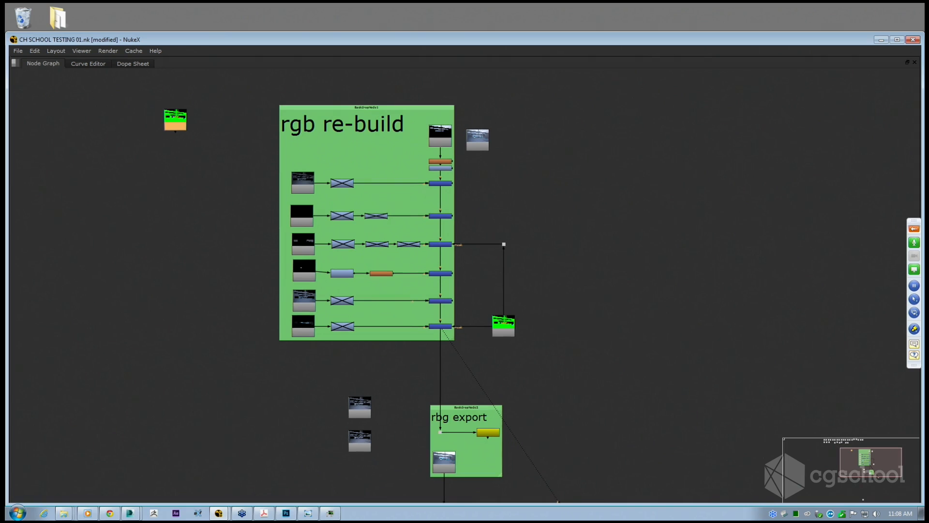
middle_click_drag(419, 378, 361, 276)
scroll(352, 287, "down", 3)
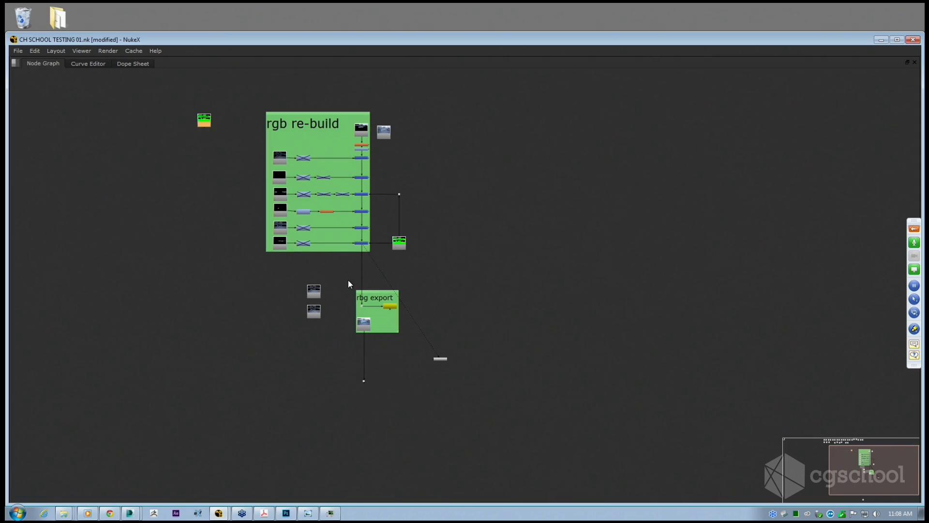
Move the rbg export backdrop and its contents slightly closer to the rgb re-build backdrop.
left_click_drag(348, 281, 410, 340)
left_click_drag(378, 293, 379, 285)
left_click(373, 327)
scroll(373, 326, "up", 3)
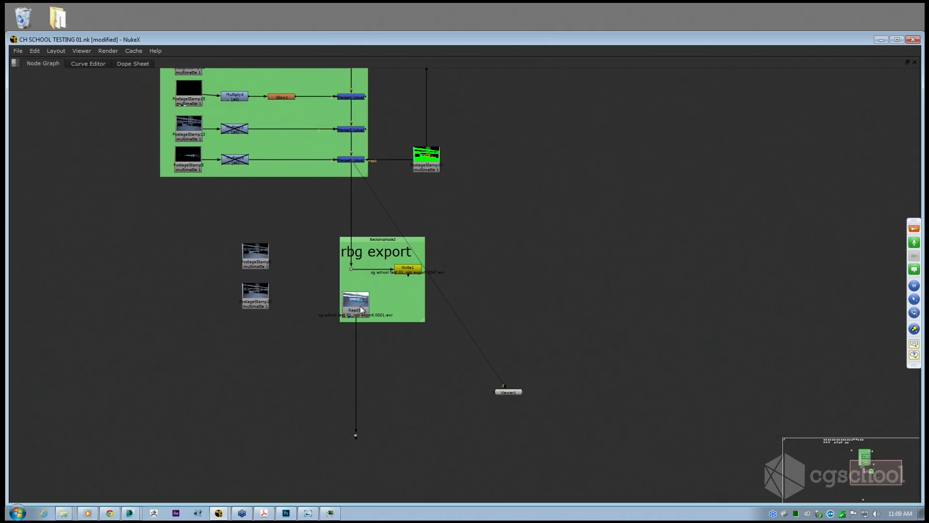
Examine the rebuilt RGB image in the viewer together with the merge chain in the rgb re-build group.
middle_click_drag(390, 183, 402, 368)
left_click(410, 366)
left_click(402, 367)
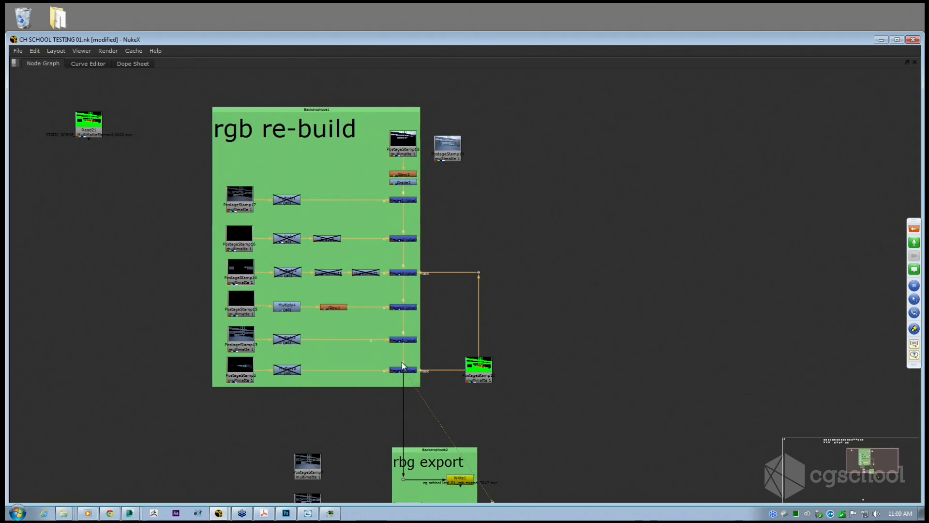
key("space")
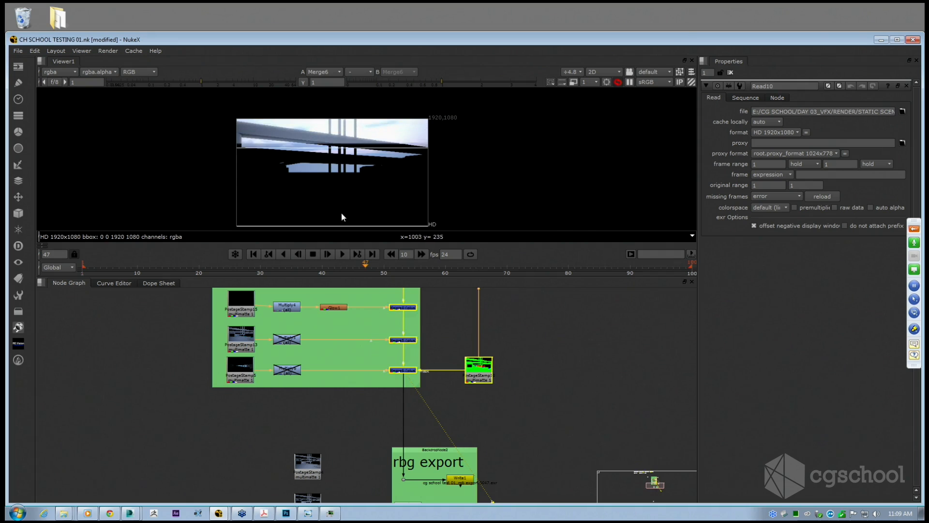
middle_click_drag(382, 293, 412, 337)
middle_click_drag(436, 295, 428, 429)
middle_click_drag(430, 375, 425, 387)
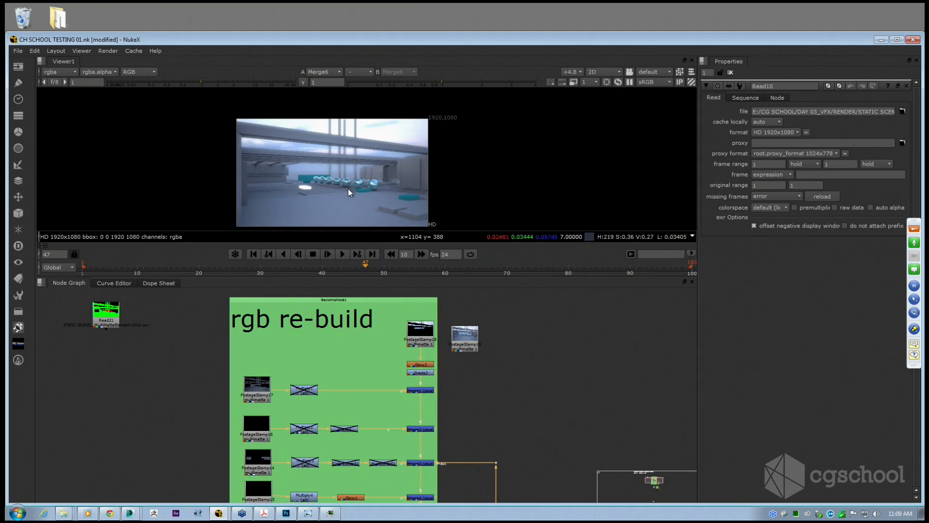
middle_click_drag(341, 358, 281, 204)
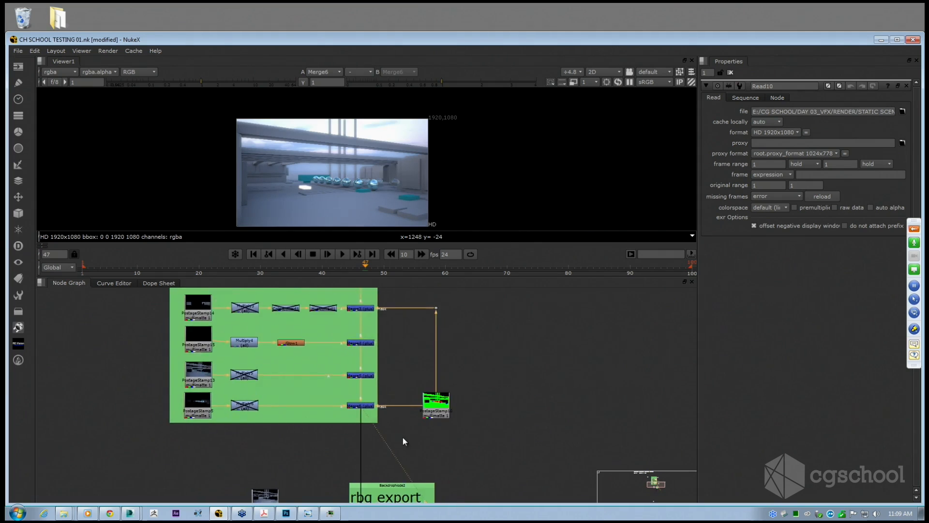
middle_click_drag(405, 442, 382, 436)
Render the Write1 node in the rbg export group to its EXR file.
double_click(399, 419)
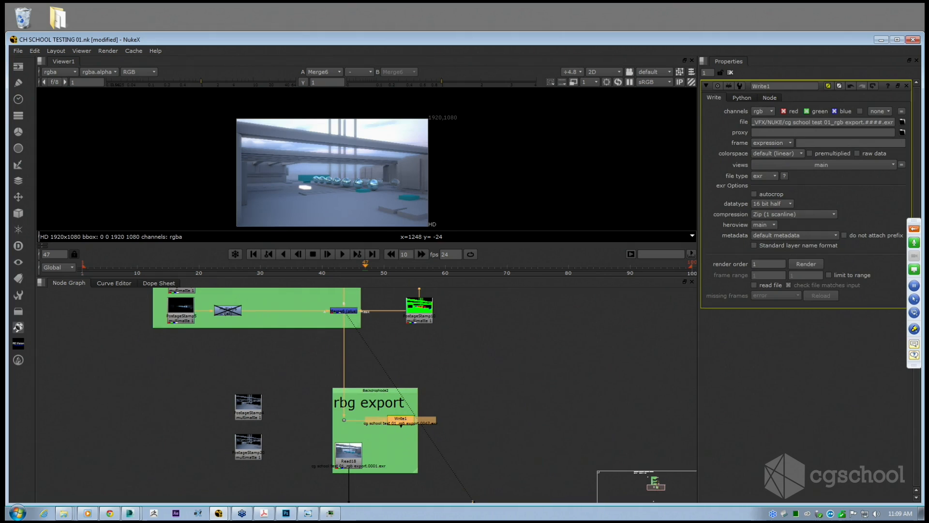
left_click(804, 263)
left_click(794, 290)
Move the Read18 export node out of the rbg export backdrop to the end of the source row, with a gap after Read4.
scroll(368, 406, "down", 3)
key("space")
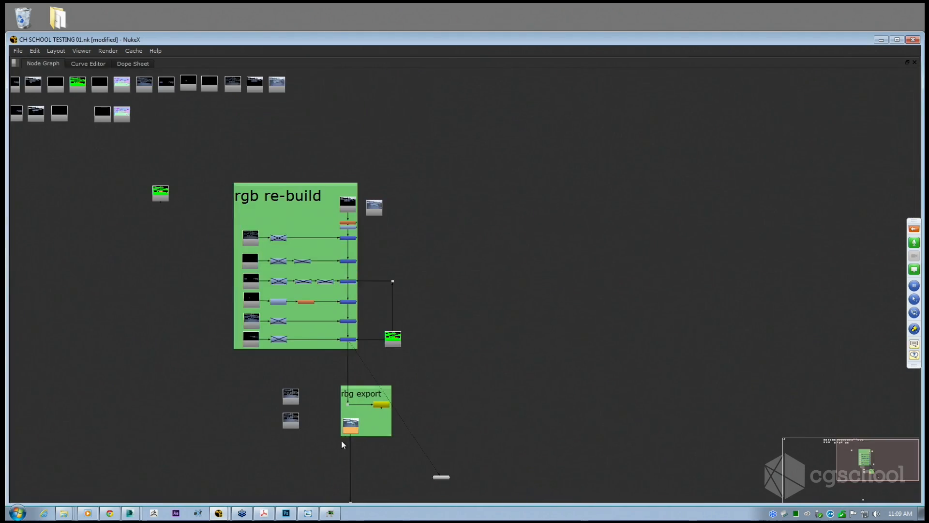
scroll(376, 403, "up", 5)
scroll(376, 395, "down", 4)
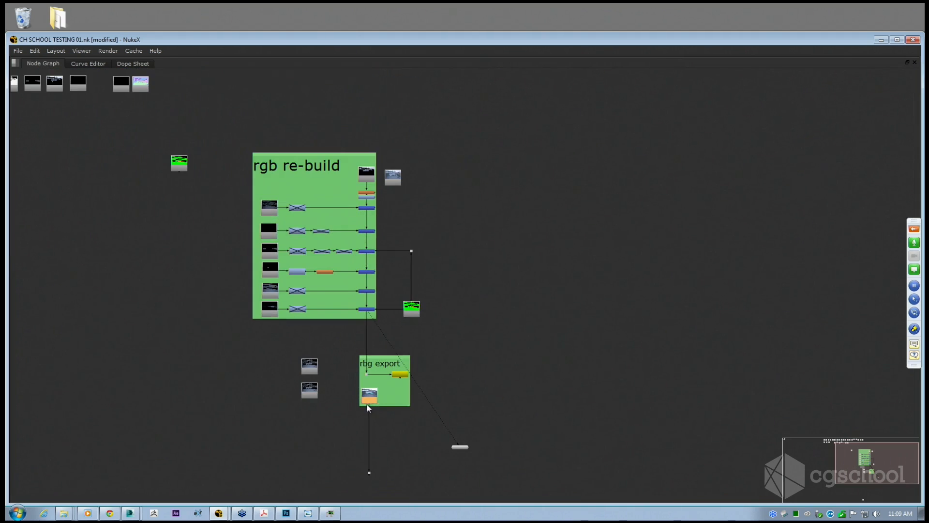
scroll(373, 398, "down", 3)
scroll(342, 208, "up", 3)
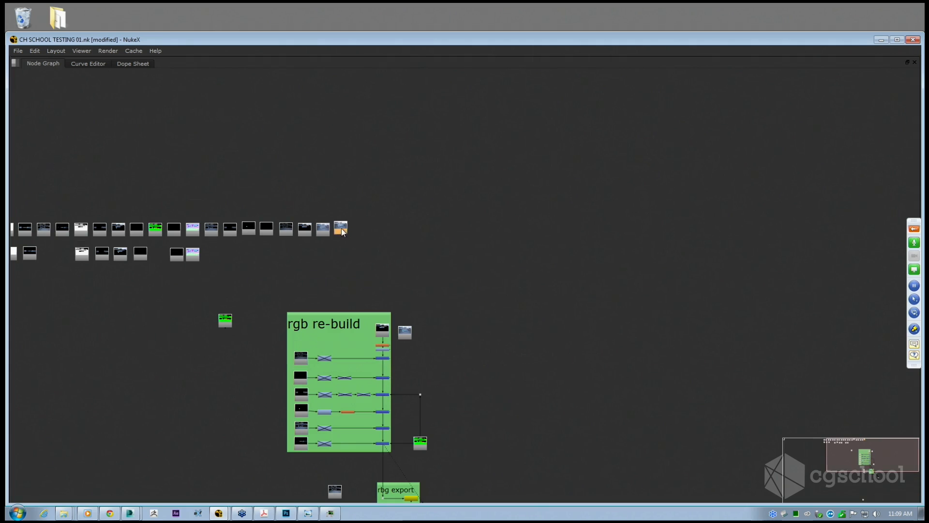
left_click_drag(69, 188, 405, 247)
left_click(387, 252)
middle_click_drag(167, 215, 295, 211)
scroll(440, 325, "up", 5)
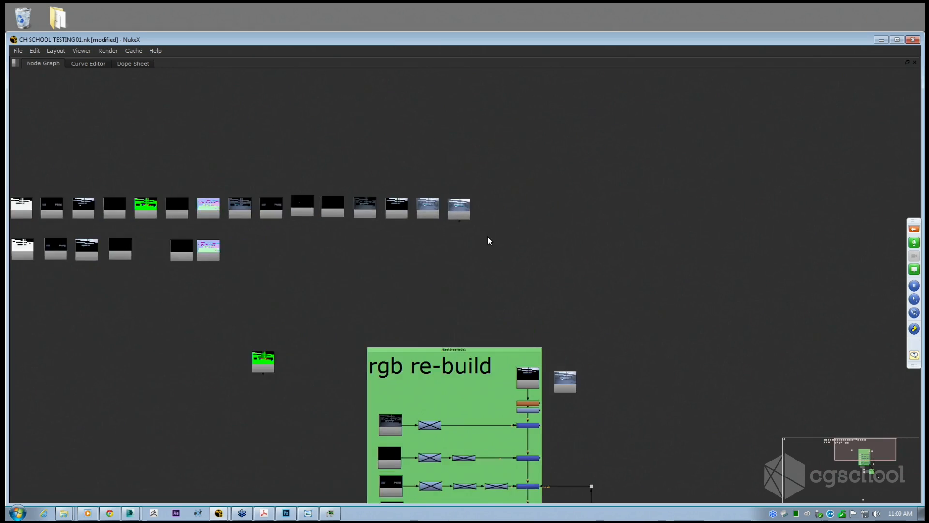
scroll(436, 213, "down", 3)
scroll(392, 204, "up", 3)
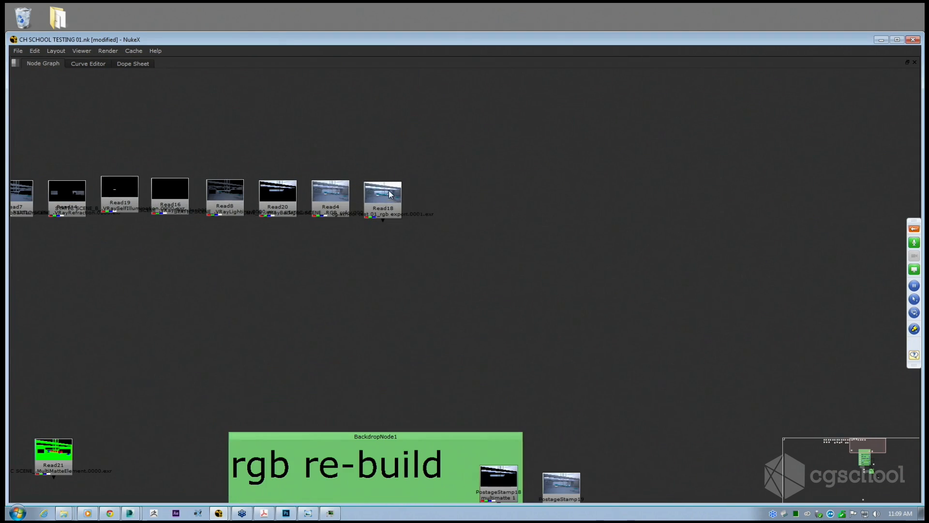
left_click_drag(392, 204, 408, 203)
scroll(383, 223, "down", 2)
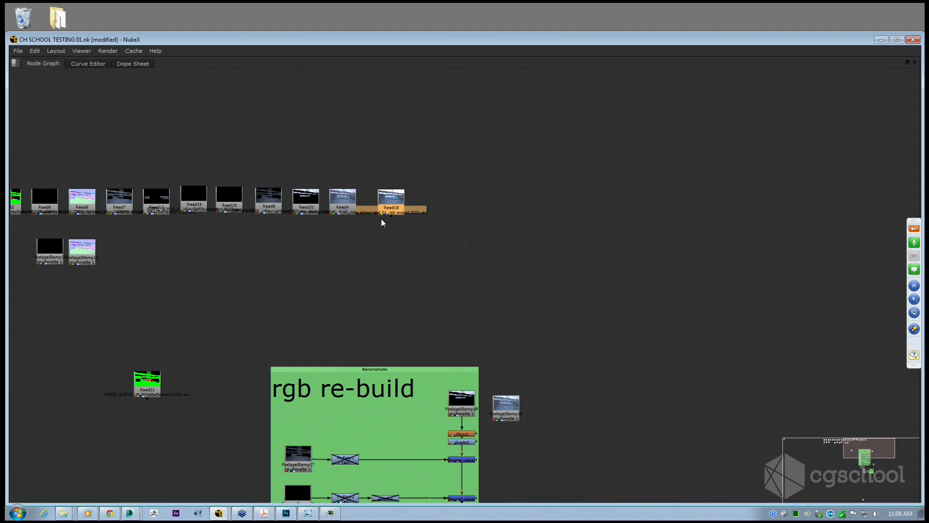
Paste a copy of a multimatte 1 postage stamp, connect it to Read18 and place it directly below.
left_click(87, 257)
left_click(308, 284)
key("ctrl+v")
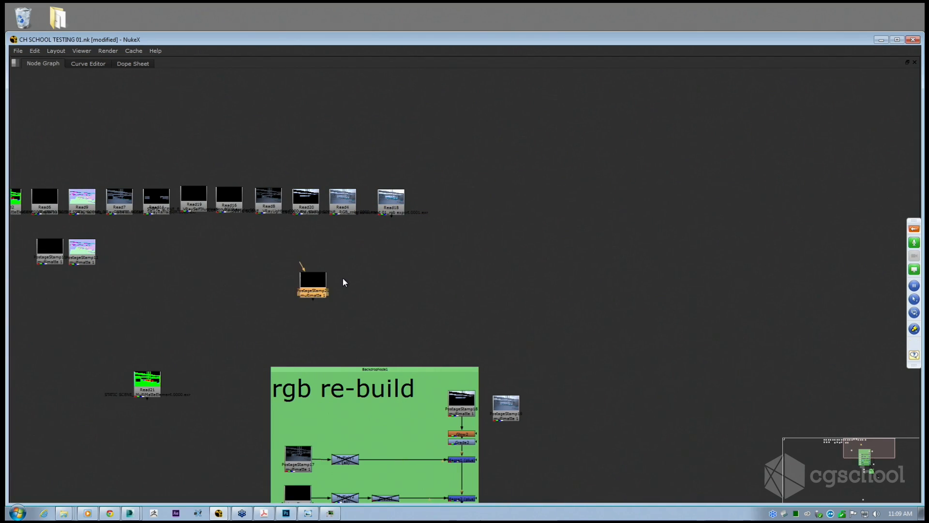
left_click_drag(323, 285, 394, 209)
left_click_drag(400, 262, 391, 248)
scroll(391, 248, "down", 2)
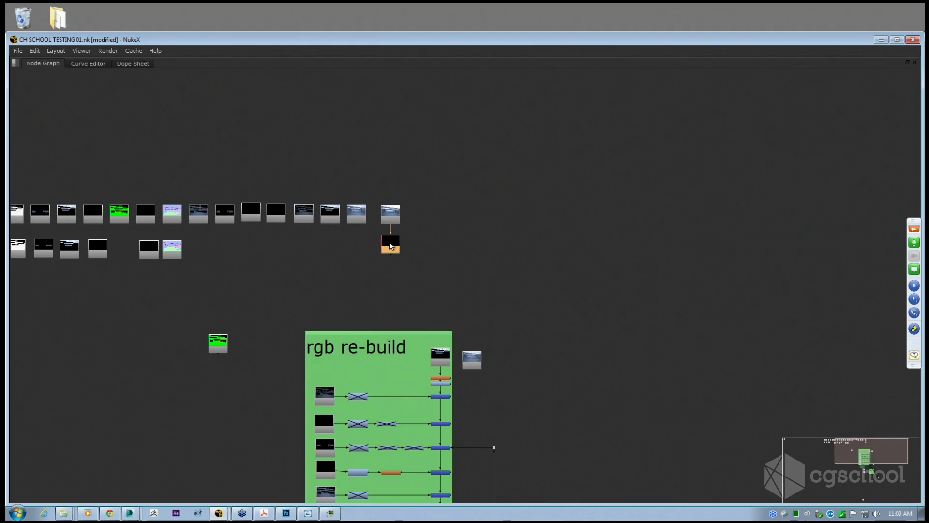
Compare the pasted postage stamp's output with Read18's image in the viewer.
scroll(393, 247, "up", 3)
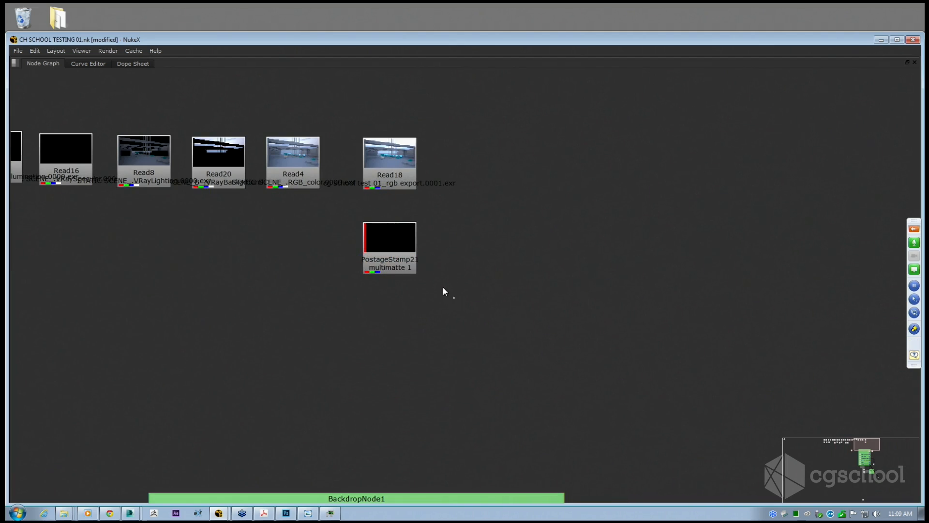
middle_click_drag(441, 229, 323, 272)
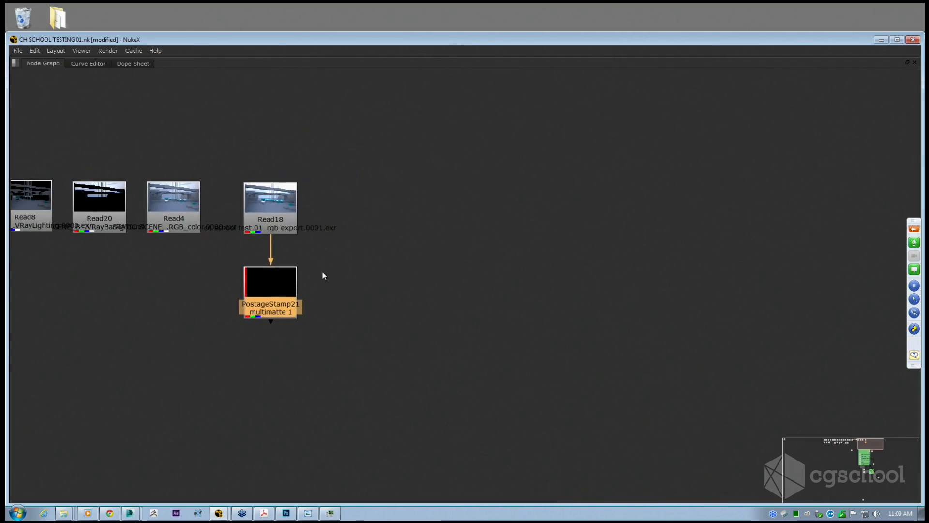
key("space")
middle_click_drag(284, 343, 327, 461)
key("1")
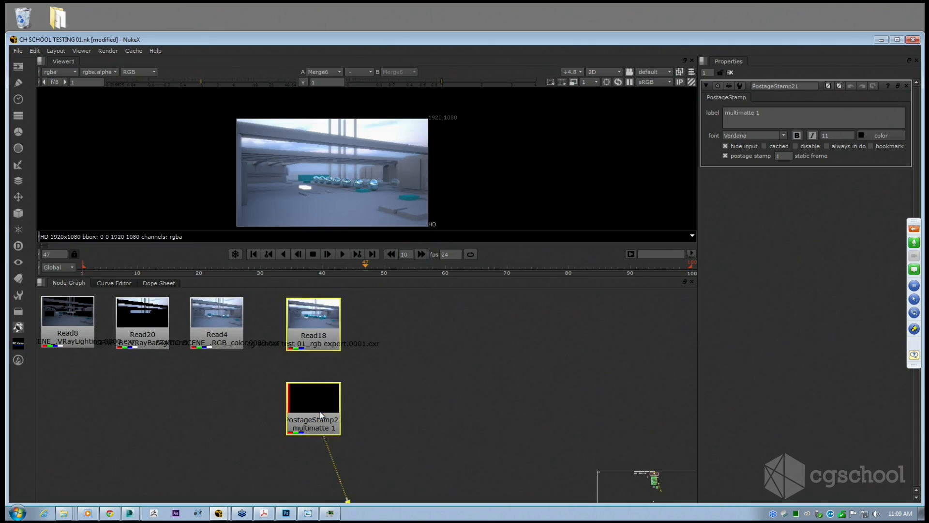
middle_click_drag(320, 411, 345, 403)
left_click(339, 379)
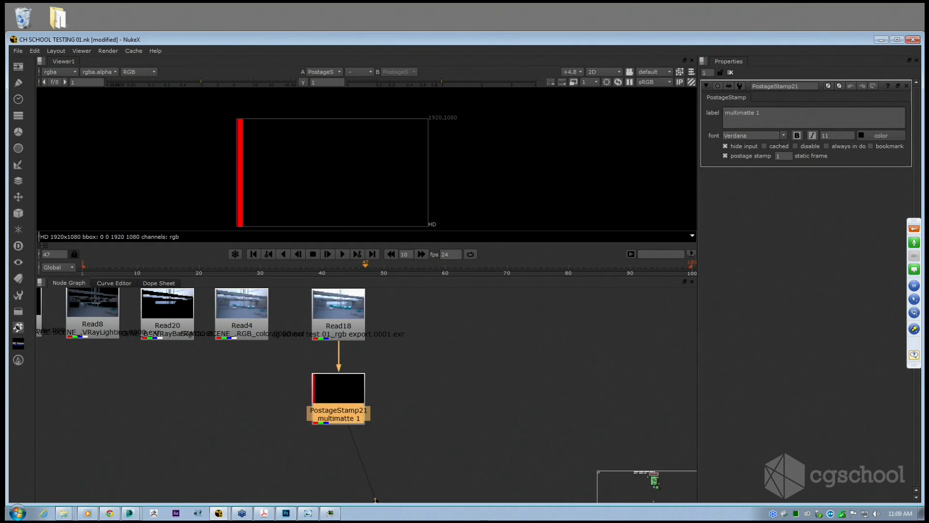
middle_click_drag(343, 350, 354, 355)
left_click(351, 317)
key("1")
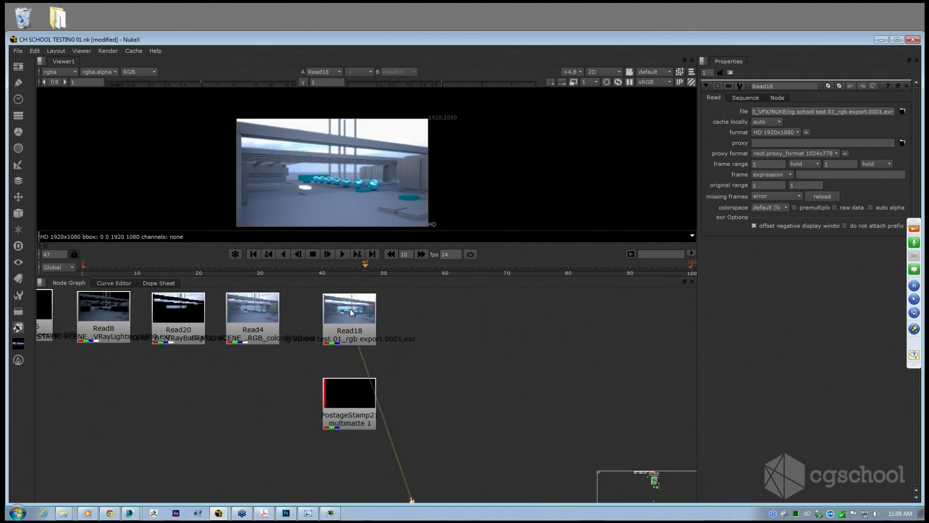
Check the pasted postage stamp in the viewer again and delete the node.
left_click(350, 394)
middle_click_drag(332, 382, 335, 383)
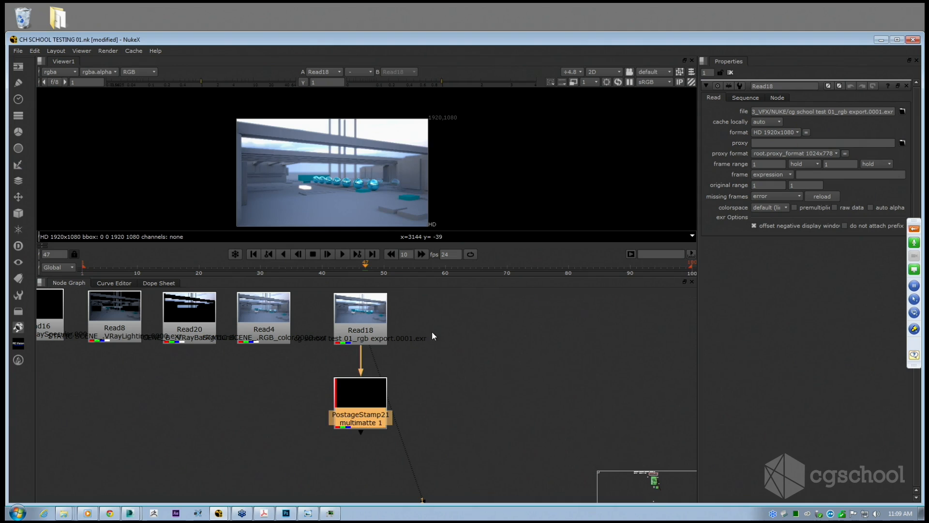
key("1")
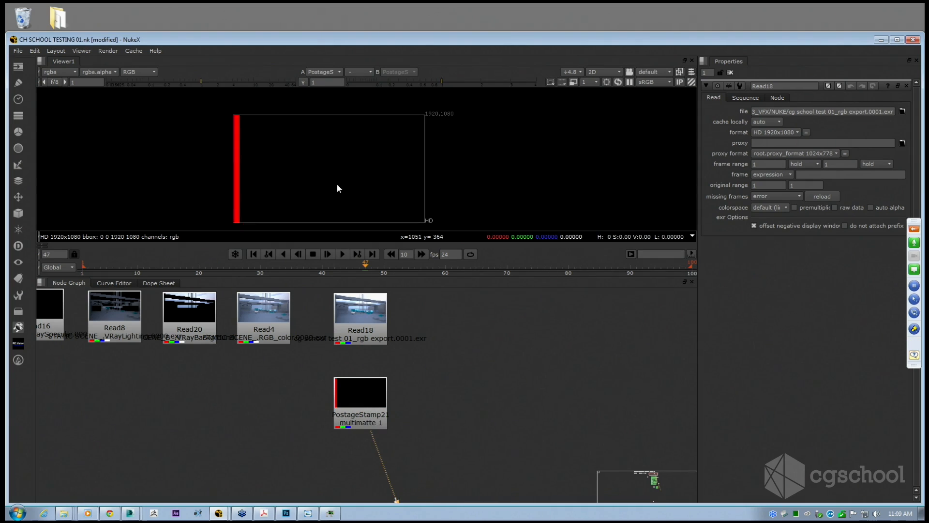
left_click(361, 399)
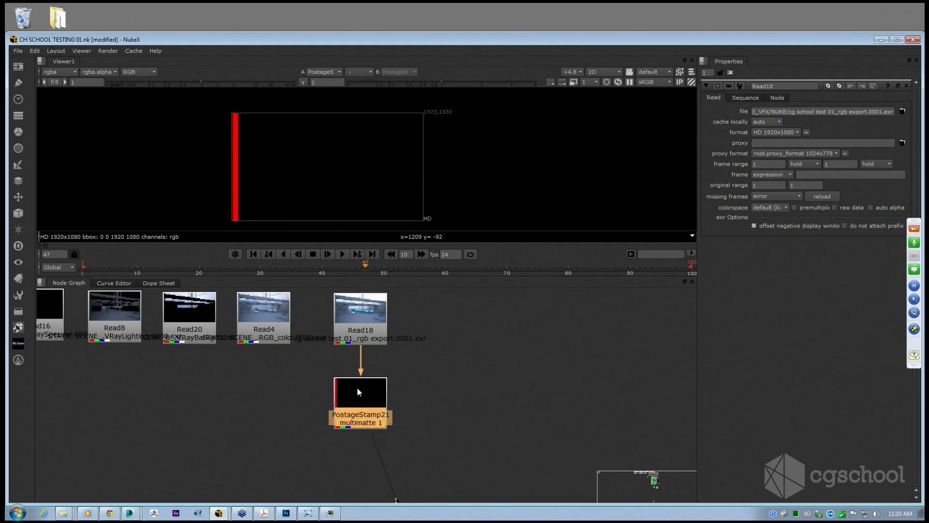
key("Delete")
key("Tab")
type("poster")
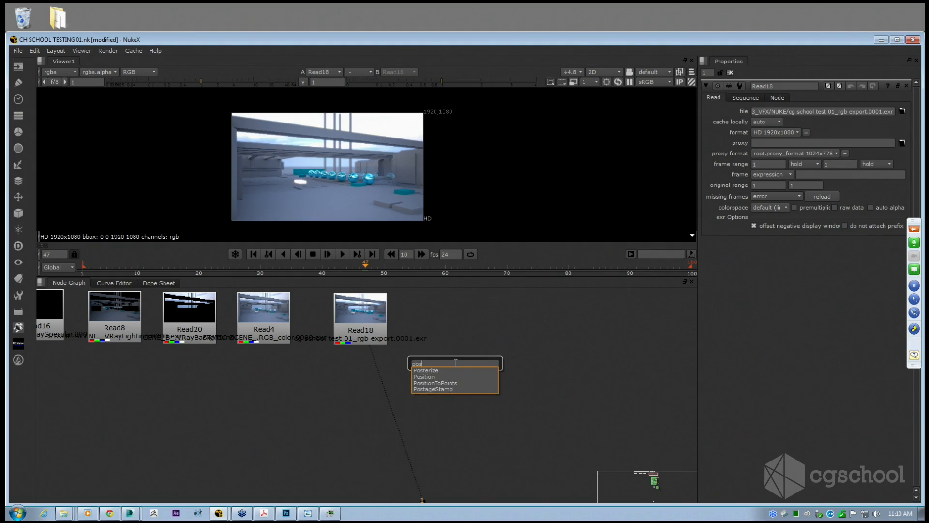
key("Return")
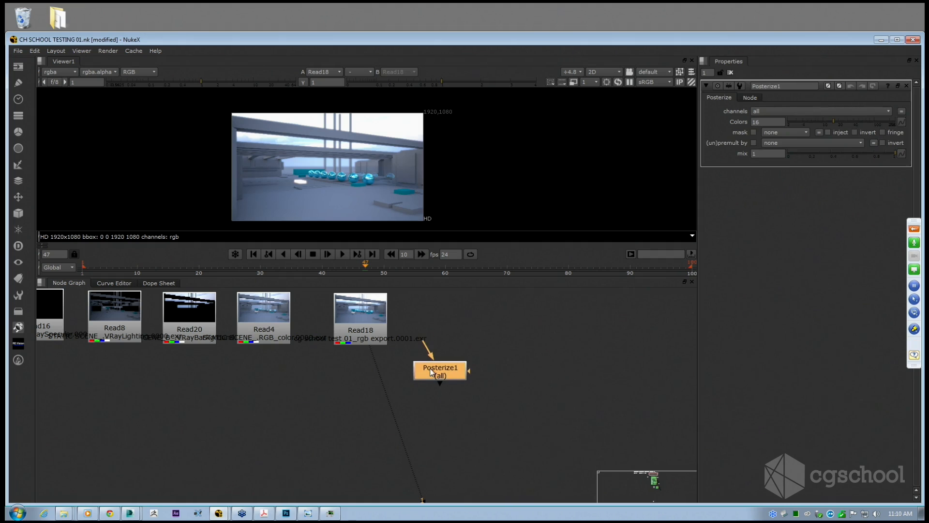
key("Delete")
Add a new PostageStamp node below Read18, connect it to Read18 and show its output in the viewer.
key("Tab")
type("postage")
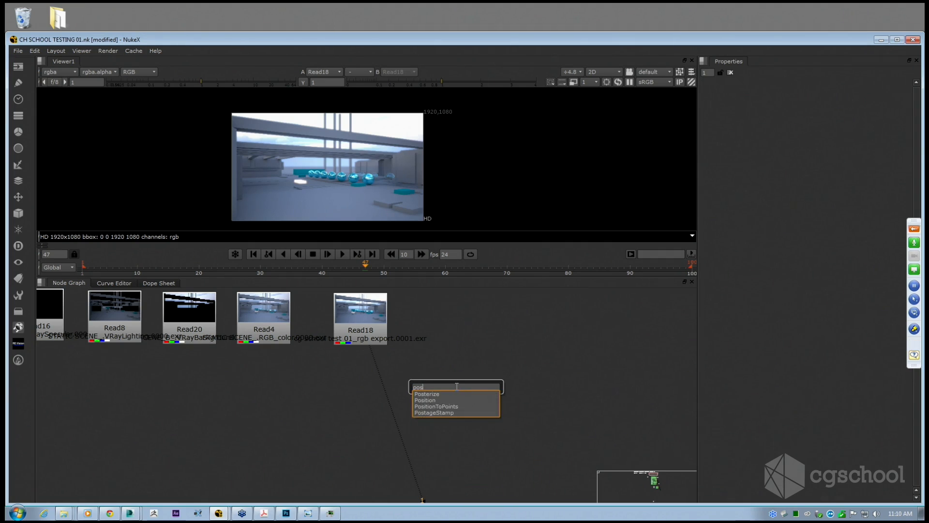
key("Return")
left_click_drag(452, 398, 325, 432)
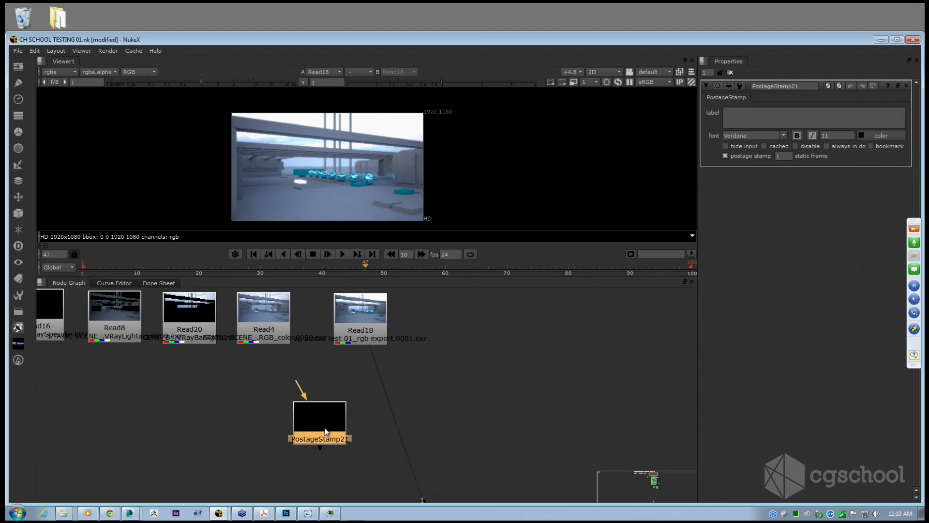
left_click_drag(358, 343, 343, 413)
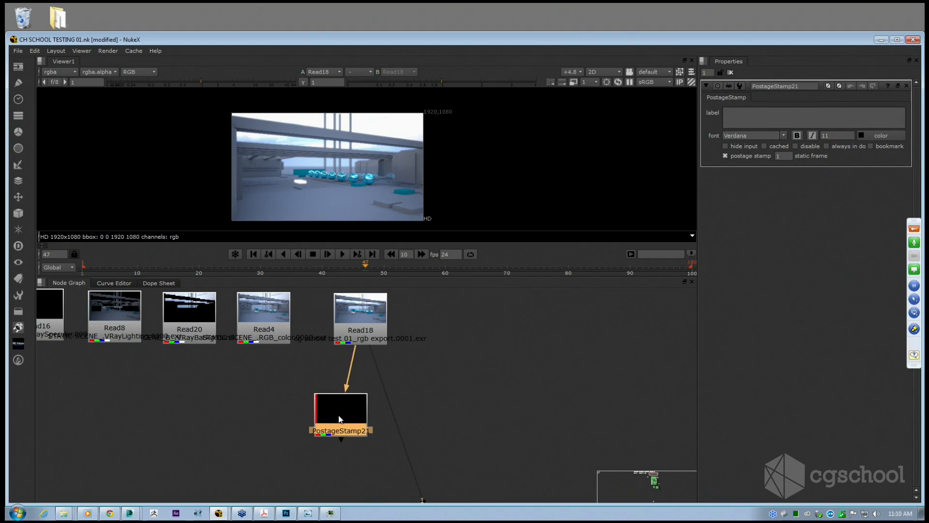
key("1")
left_click(355, 389)
middle_click_drag(358, 381, 356, 338)
Show the Write1 node of the rbg export group in the viewer and render it with frame range 1-1.
scroll(359, 360, "down", 5)
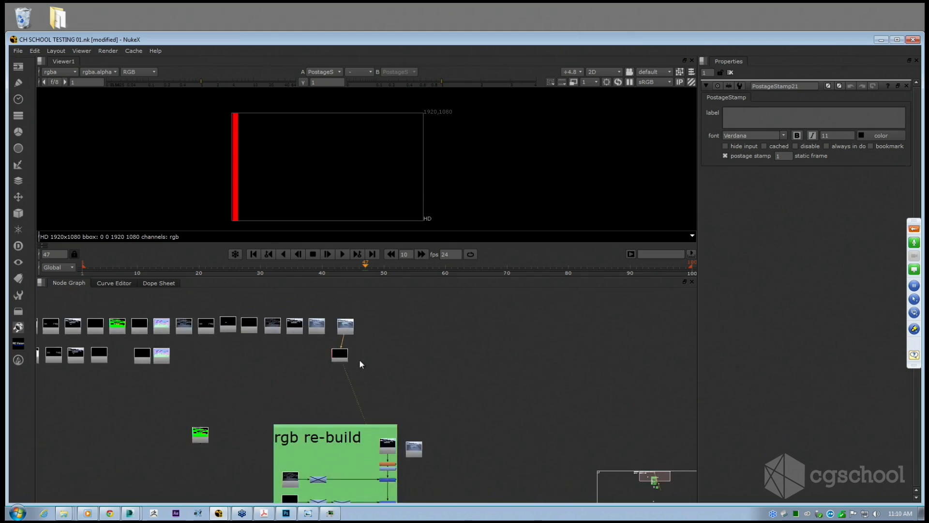
scroll(359, 410, "up", 4)
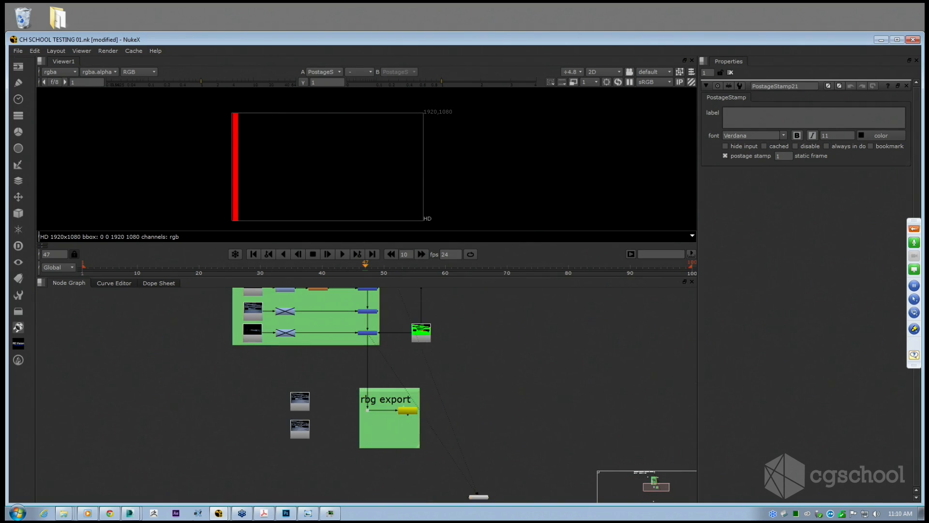
left_click(404, 411)
key("1")
scroll(362, 375, "up", 2)
middle_click_drag(363, 375, 312, 381)
double_click(374, 441)
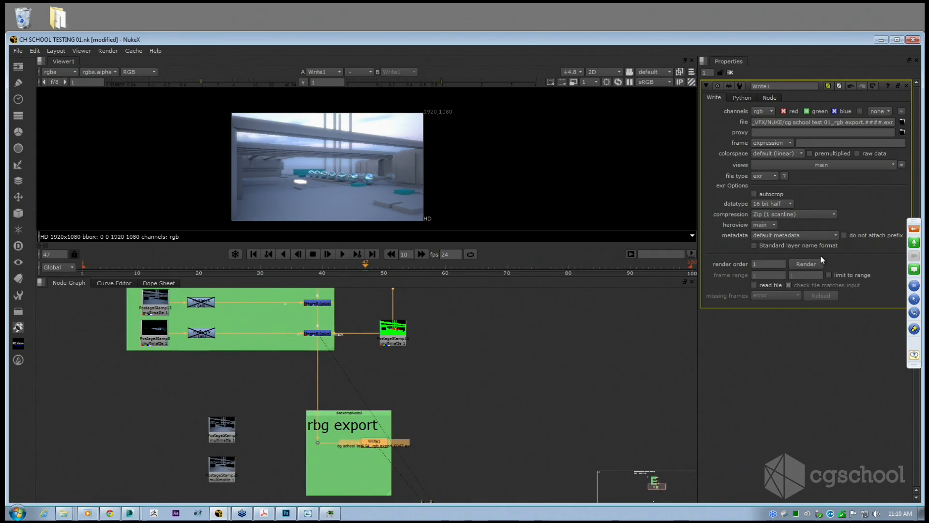
left_click(805, 264)
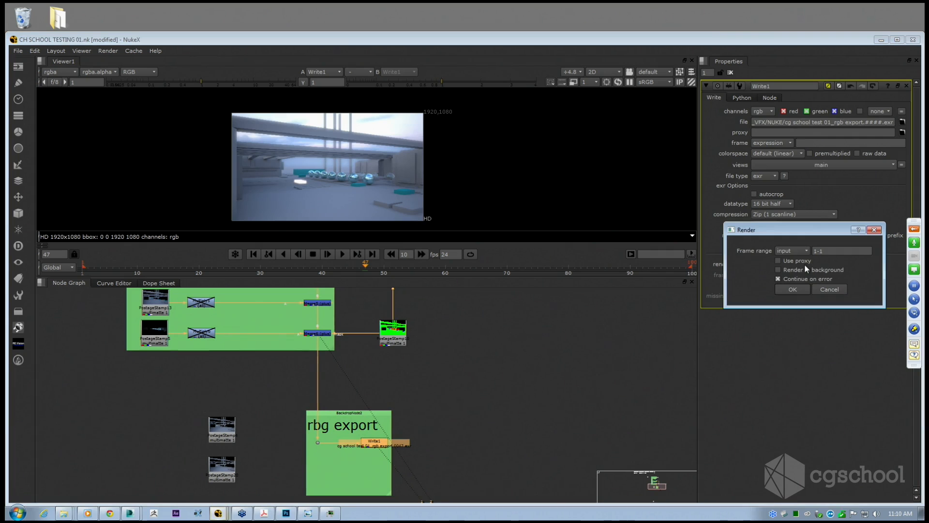
left_click(790, 289)
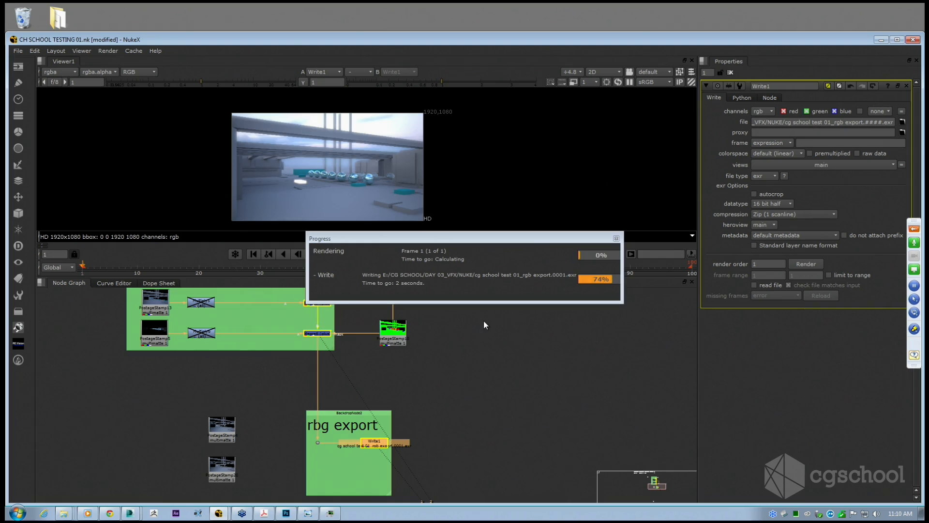
Open the properties of Read18 at the end of the read row and reload its file.
middle_click_drag(433, 298, 422, 429)
scroll(410, 390, "down", 4)
middle_click_drag(397, 307, 375, 437)
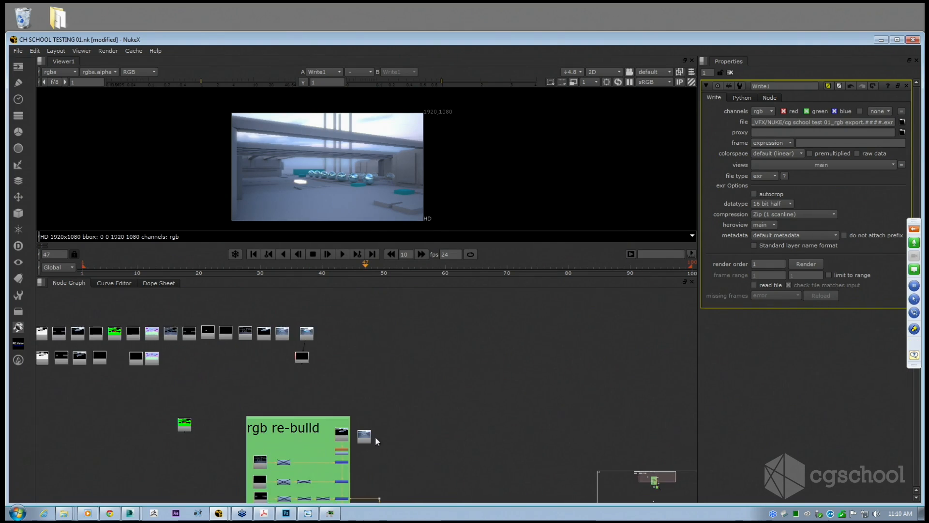
scroll(307, 334, "up", 5)
left_click(308, 333)
double_click(318, 336)
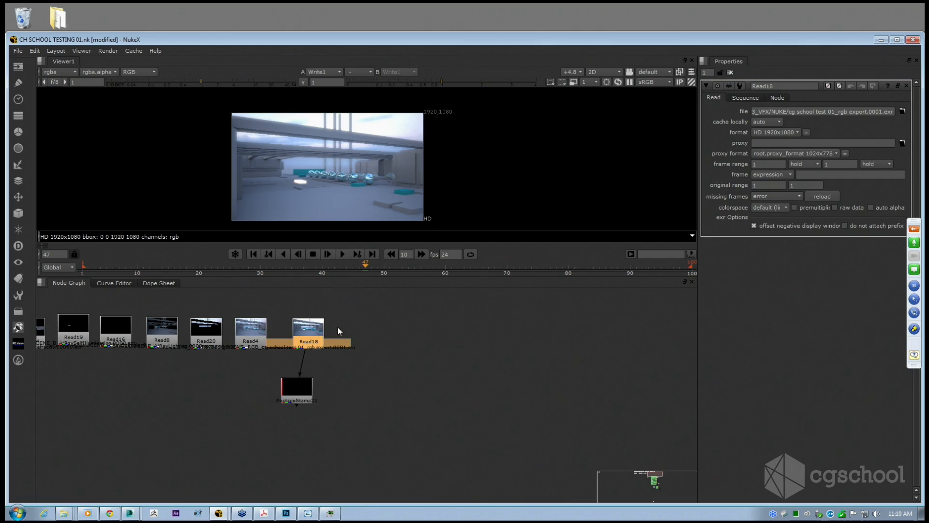
left_click(824, 196)
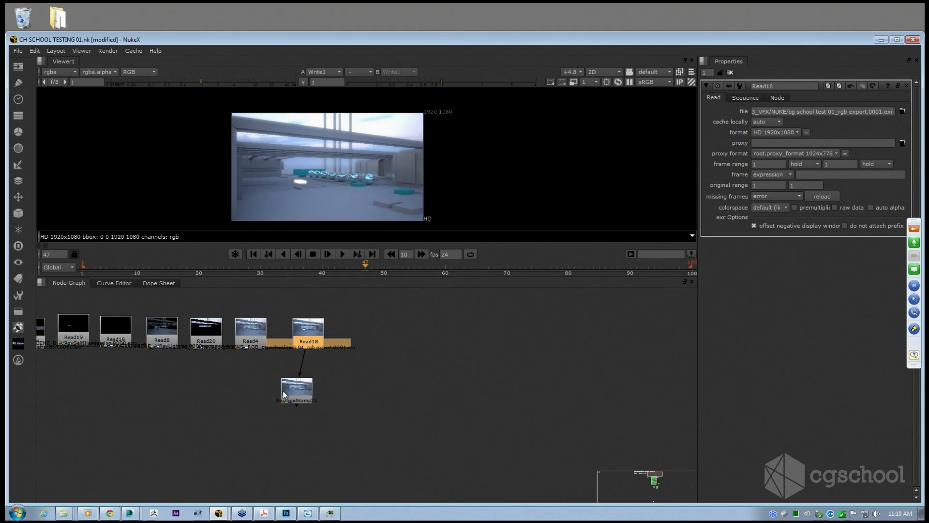
Align PostageStamp21 directly below Read18 and inspect the image in the viewer.
left_click_drag(292, 381, 304, 377)
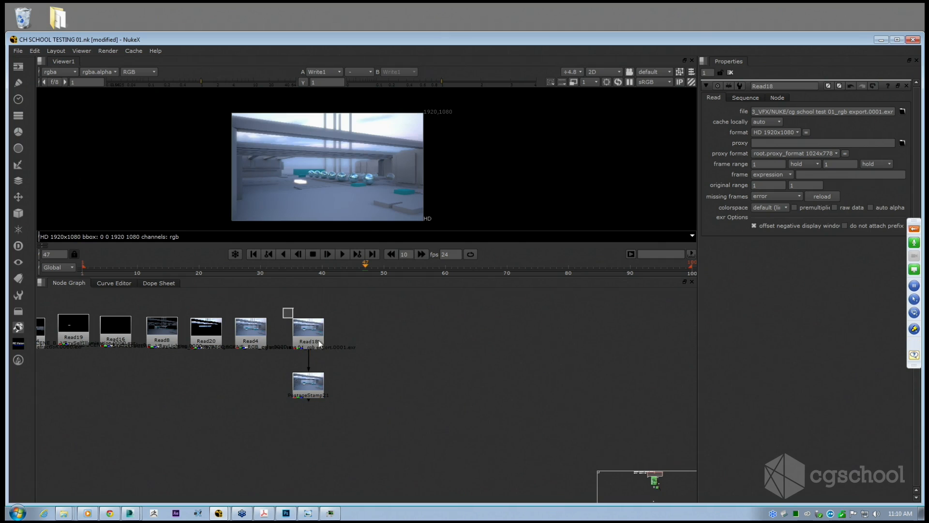
left_click_drag(290, 311, 330, 355)
scroll(319, 202, "up", 2)
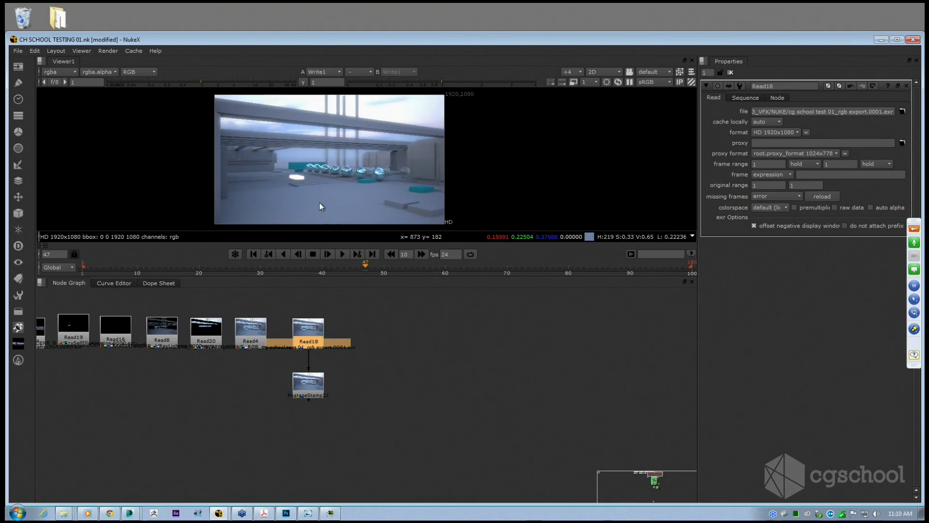
scroll(305, 358, "up", 3)
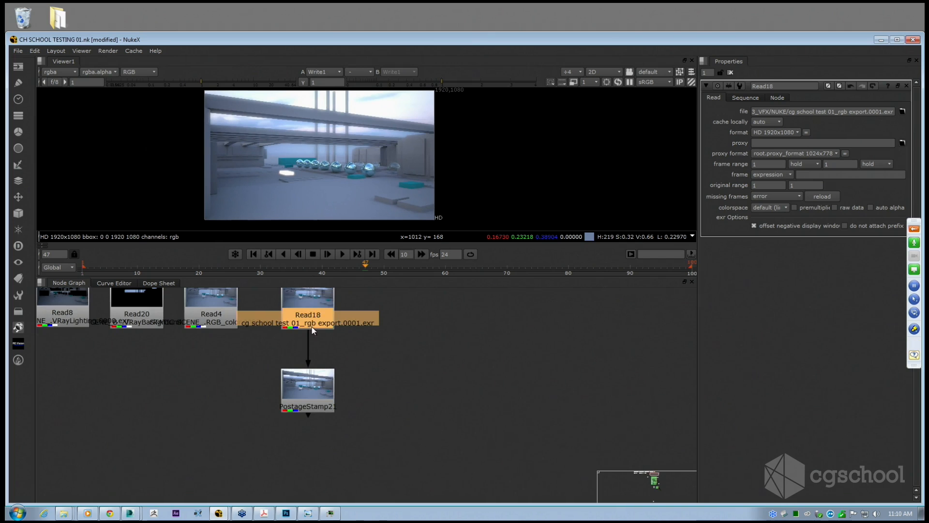
scroll(312, 327, "down", 4)
scroll(271, 339, "up", 2)
scroll(248, 335, "down", 2)
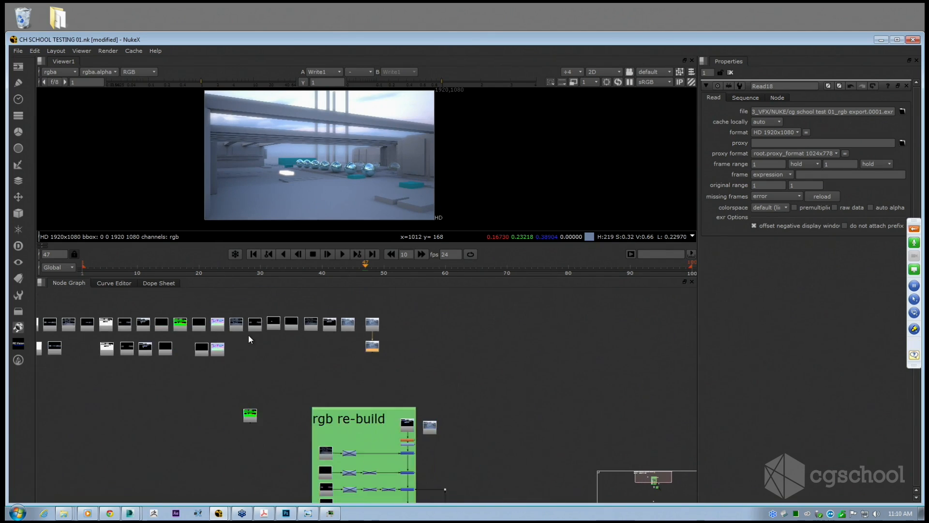
Hide the input connection of the postage stamp below Read18.
scroll(248, 335, "down", 1)
middle_click_drag(170, 326, 344, 332)
left_click_drag(248, 321, 545, 342)
left_click(567, 356)
scroll(568, 356, "up", 5)
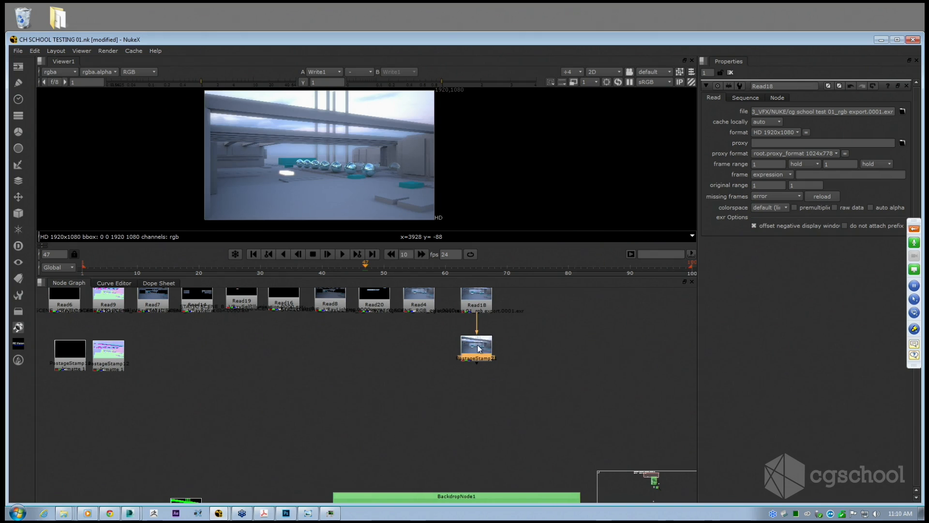
key("Return")
Move PostageStamp21 down into the rbg export backdrop, below the Write1 branch.
middle_click_drag(484, 387, 439, 310)
scroll(484, 339, "down", 2)
mouse_move(439, 314)
left_mouse_down()
mouse_move(340, 384)
mouse_move(448, 325)
left_mouse_up()
scroll(330, 374, "down", 3)
scroll(437, 338, "down", 3)
scroll(435, 455, "up", 6)
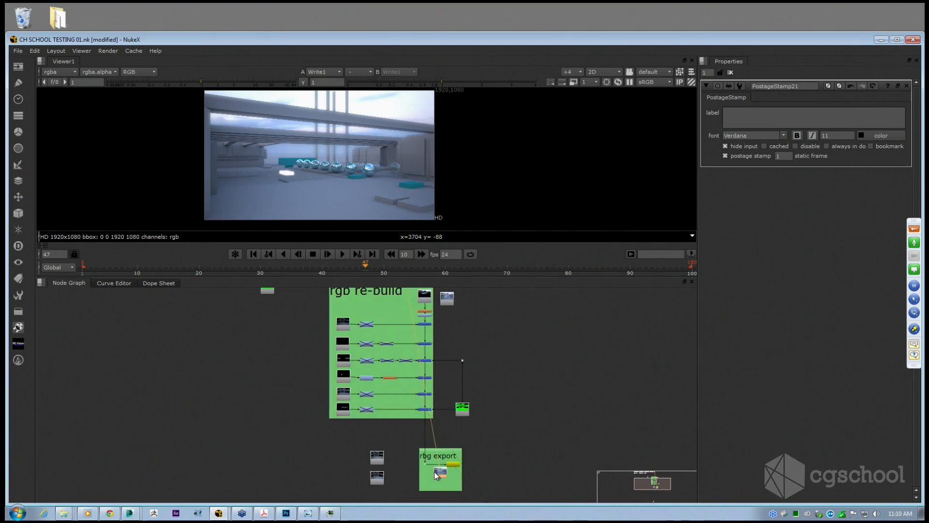
Connect the loose dot below the rbg export backdrop to PostageStamp21 and align it directly underneath.
middle_click_drag(420, 488, 436, 358)
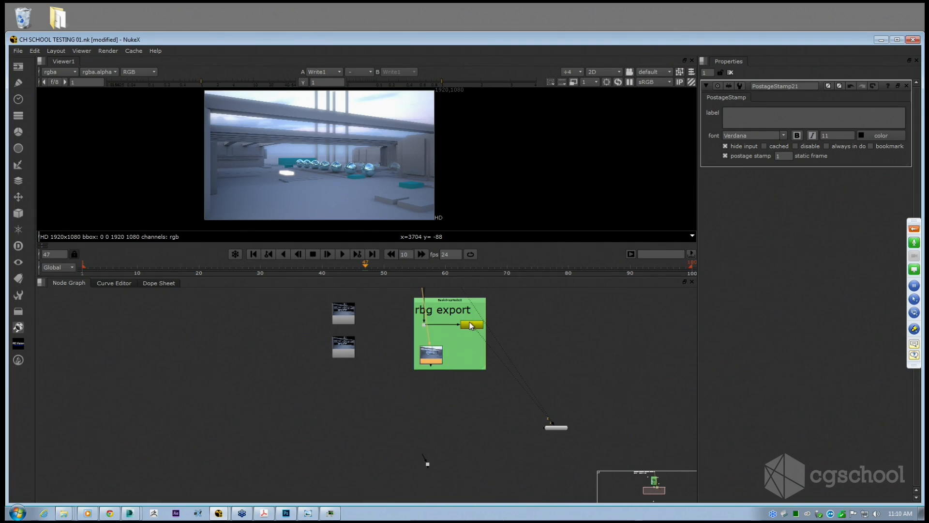
left_click_drag(424, 457, 441, 364)
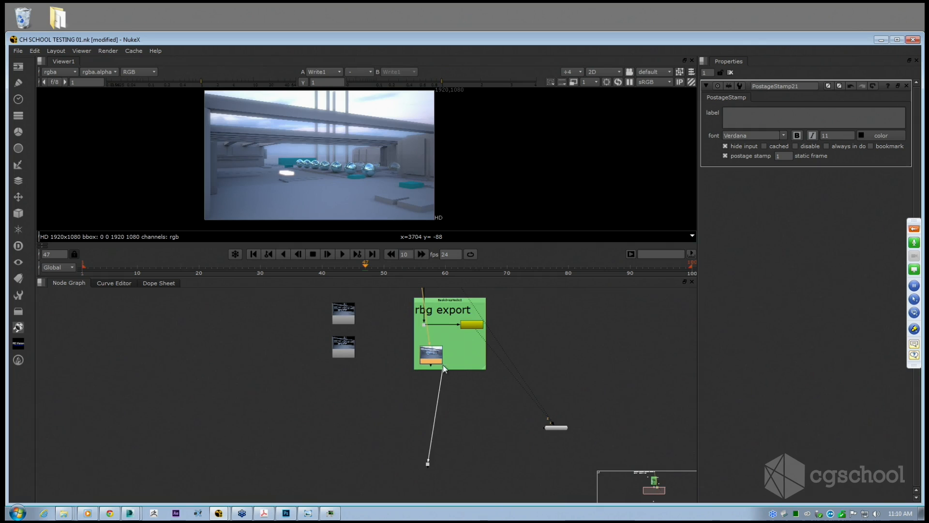
left_click(428, 464)
left_click_drag(428, 465, 431, 464)
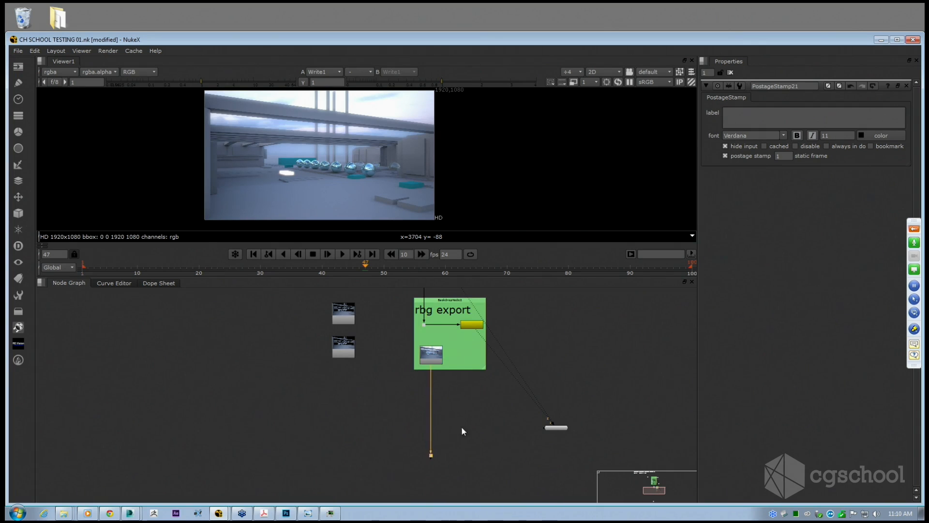
Maximise the node graph and move the viewer node farther away from the rbg export backdrop.
middle_click_drag(463, 431, 504, 341)
scroll(465, 343, "down", 2)
key("space")
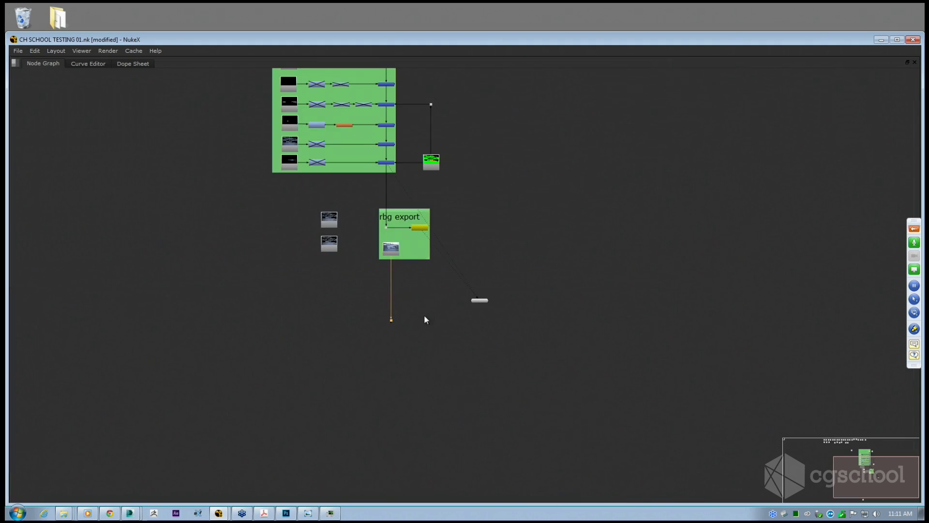
middle_click_drag(424, 320, 415, 356)
left_click(471, 338)
scroll(513, 229, "down", 5)
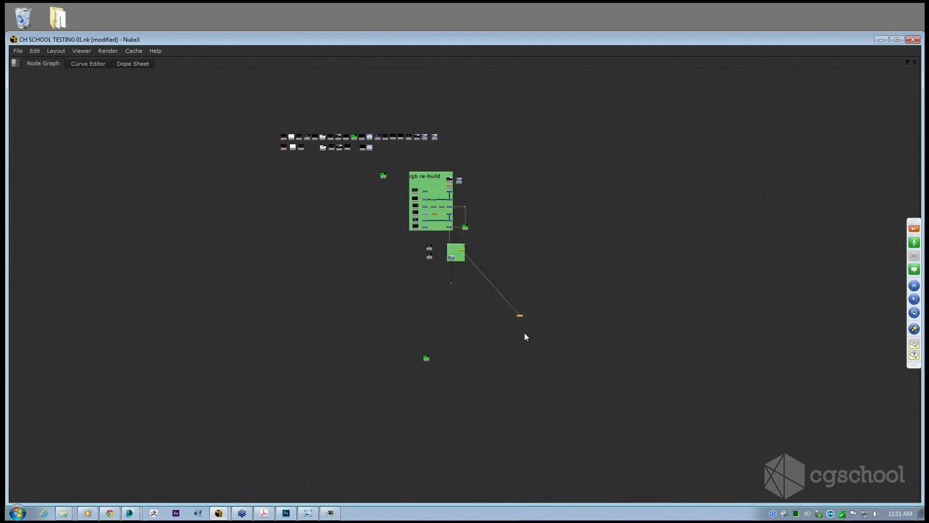
Delete the two stray green multimatte postage stamps outside the rgb re-build group, keeping the one connected to it.
scroll(409, 394, "up", 4)
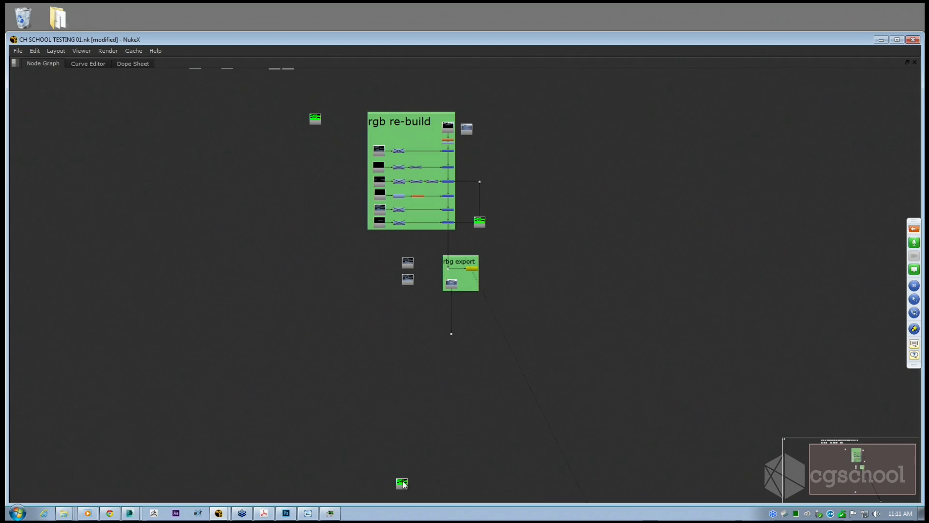
left_click_drag(404, 485, 548, 271)
middle_click_drag(327, 136, 344, 237)
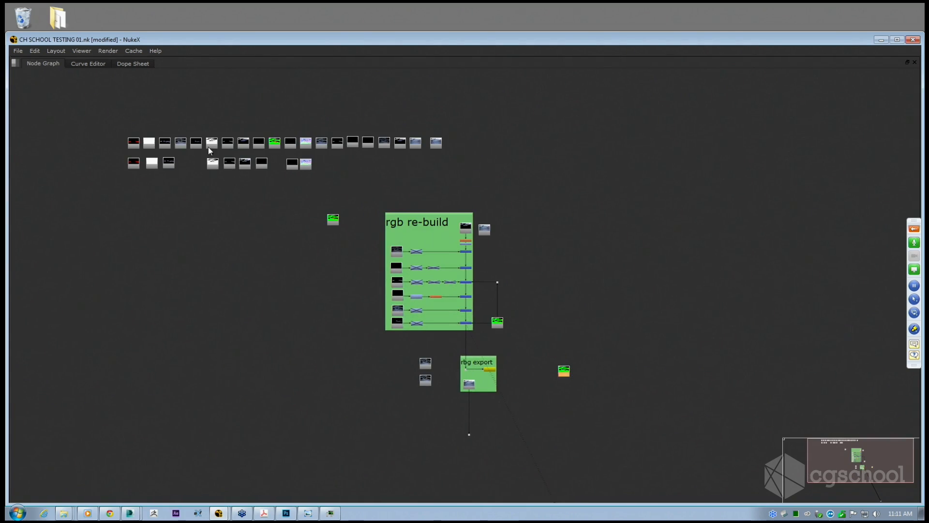
left_click_drag(567, 376, 500, 324)
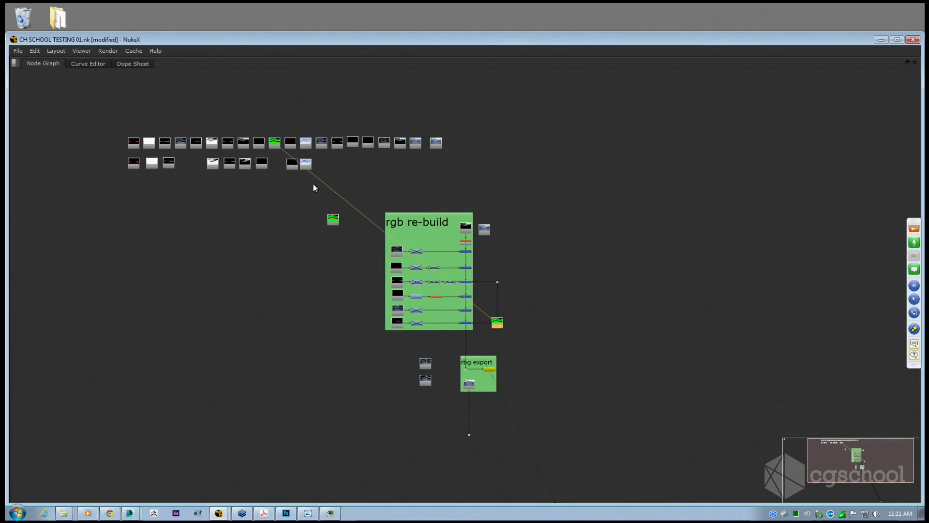
left_click_drag(334, 221, 279, 165)
key("Delete")
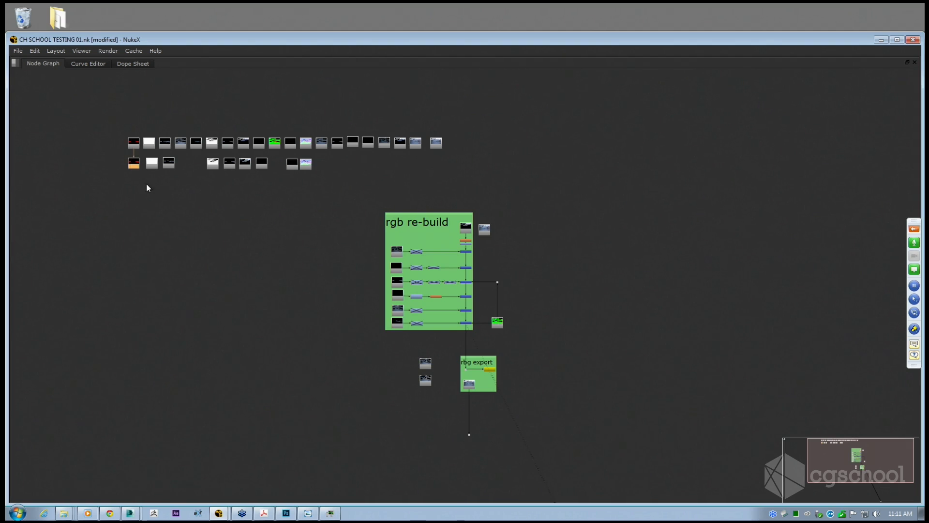
Move the red multimatte 1 postage stamp below the rbg export backdrop and paste a copy of the green multimatte stamp beside it.
middle_click_drag(148, 188, 137, 164)
left_click_drag(123, 141, 482, 392)
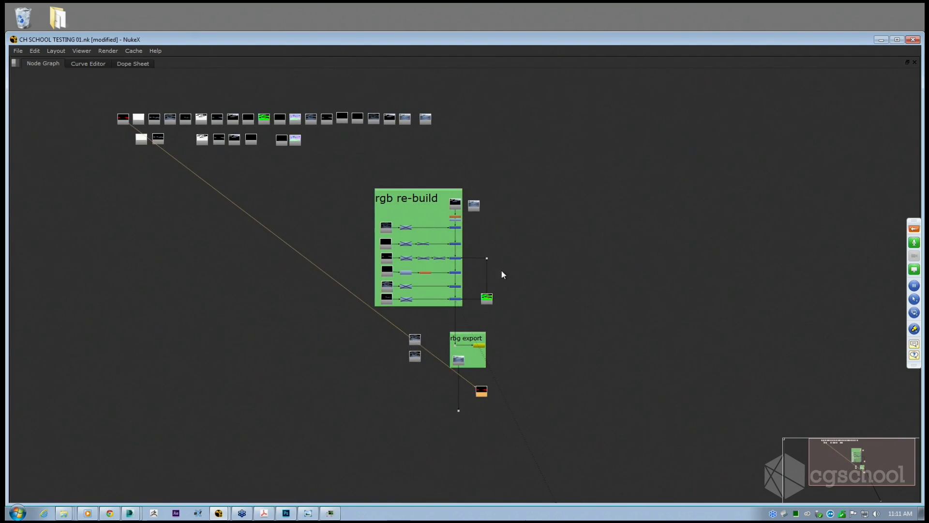
left_click(487, 299)
middle_click_drag(532, 318, 515, 295)
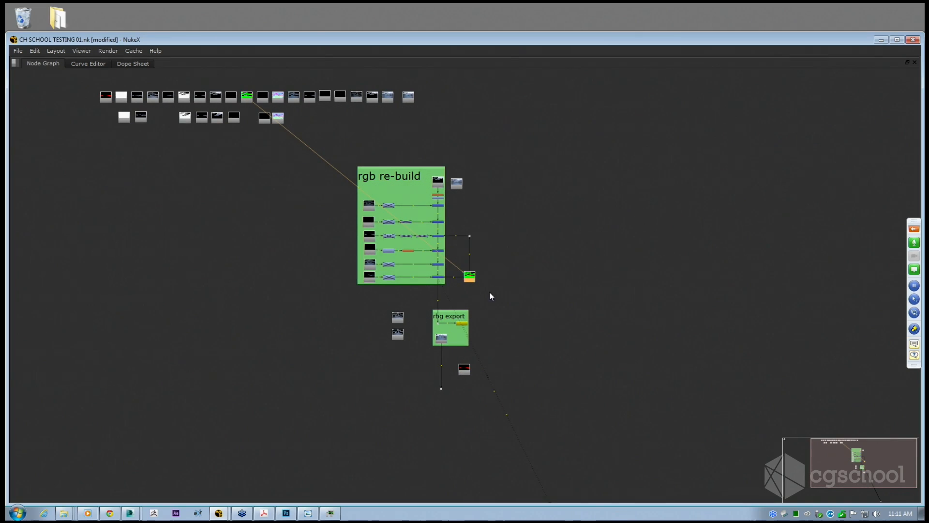
left_click(506, 338)
key("ctrl+v")
scroll(498, 364, "up", 2)
left_click_drag(500, 308, 488, 371)
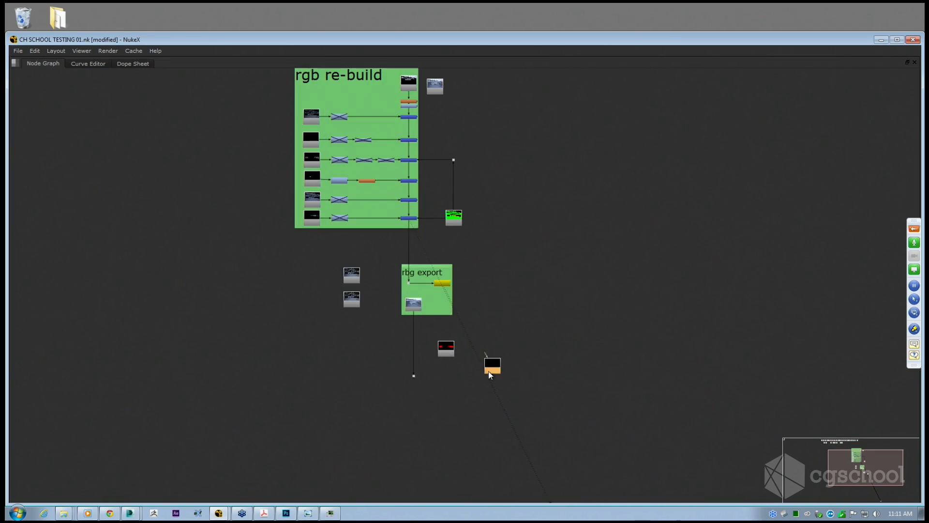
Connect the pasted postage stamp to the green multimatte read in the top row and place it below the red stamp.
left_click_drag(434, 419, 458, 222)
left_click(463, 428)
left_click_drag(441, 221, 281, 103)
scroll(445, 233, "down", 3)
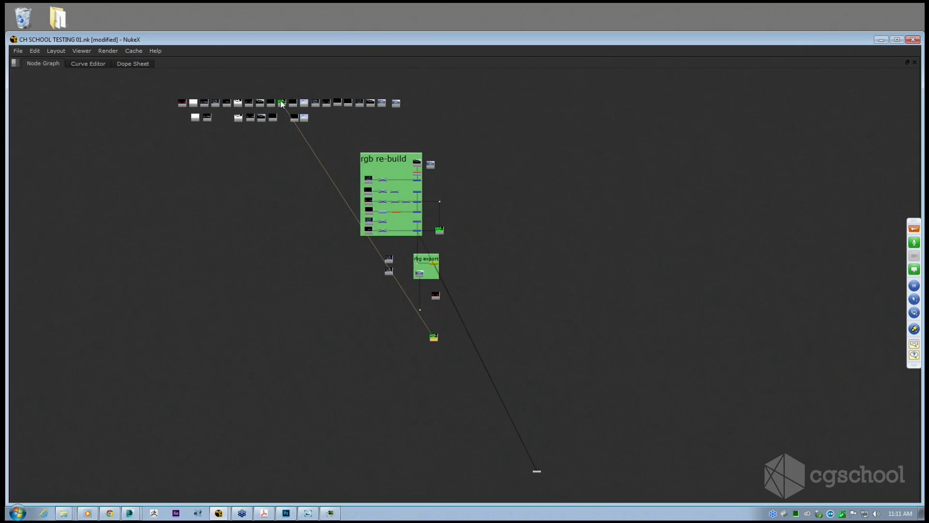
scroll(489, 322, "up", 2)
left_click(499, 333)
Move the dot below PostageStamp21 farther down to make room in the chain.
mouse_move(420, 344)
left_mouse_down()
mouse_move(425, 308)
mouse_move(393, 350)
mouse_move(391, 453)
left_mouse_up()
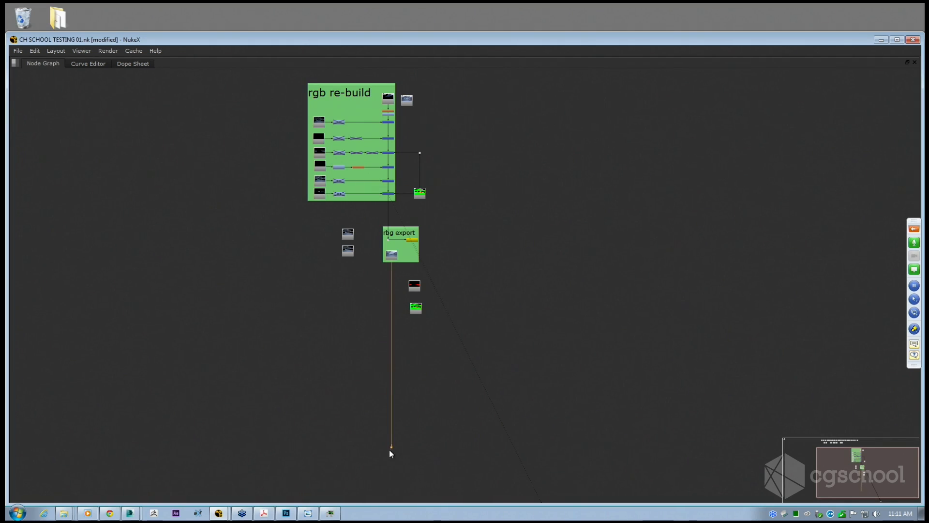
scroll(377, 271, "up", 5)
left_click(488, 382)
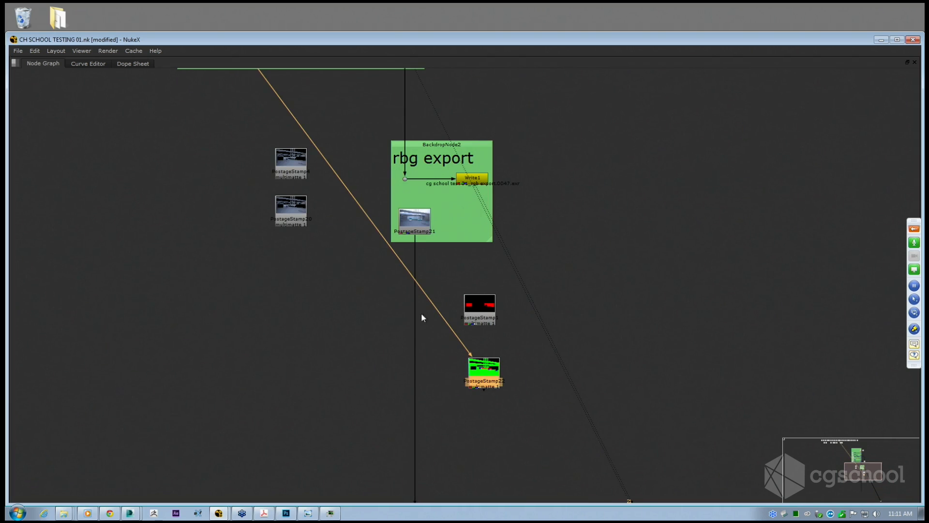
Add a Grade node after PostageStamp21 and place it below the rbg export backdrop, level with the red multimatte stamp.
left_click(389, 278)
left_click(415, 219)
key("Tab")
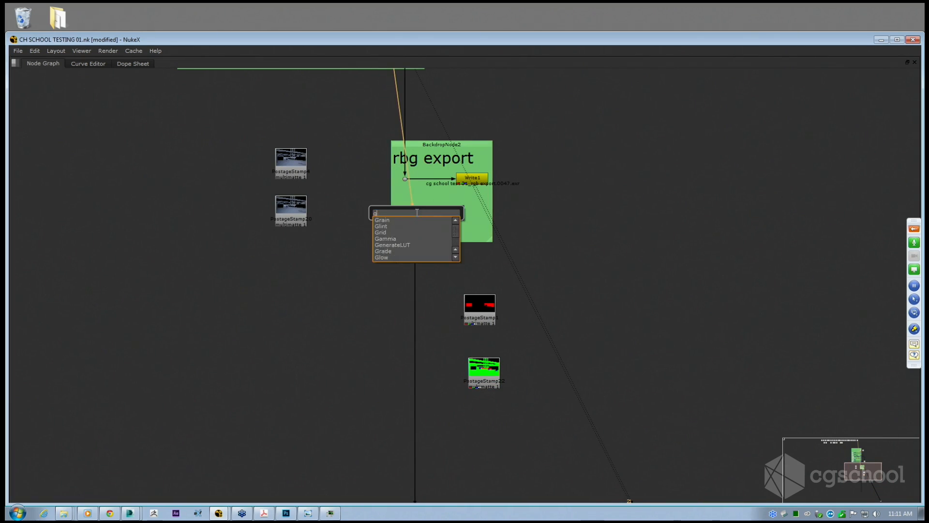
type("grade")
key("Return")
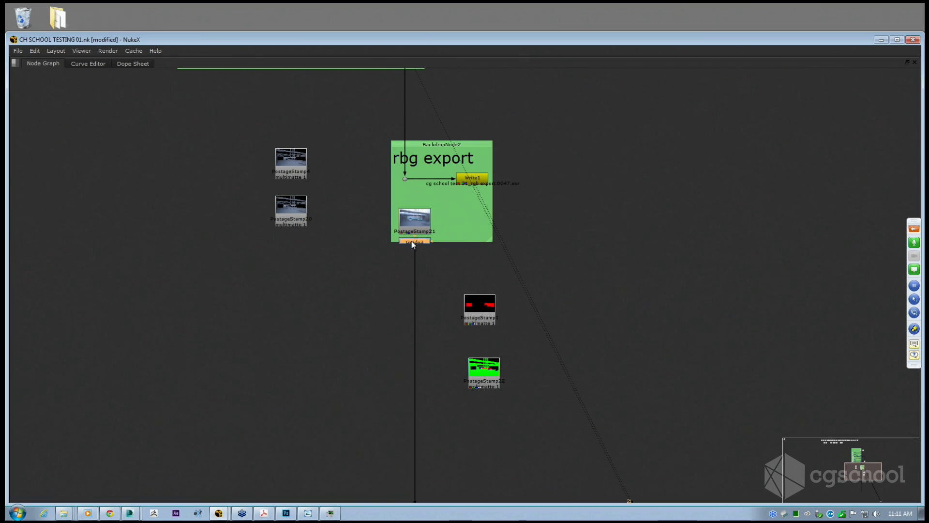
left_click_drag(409, 241, 410, 309)
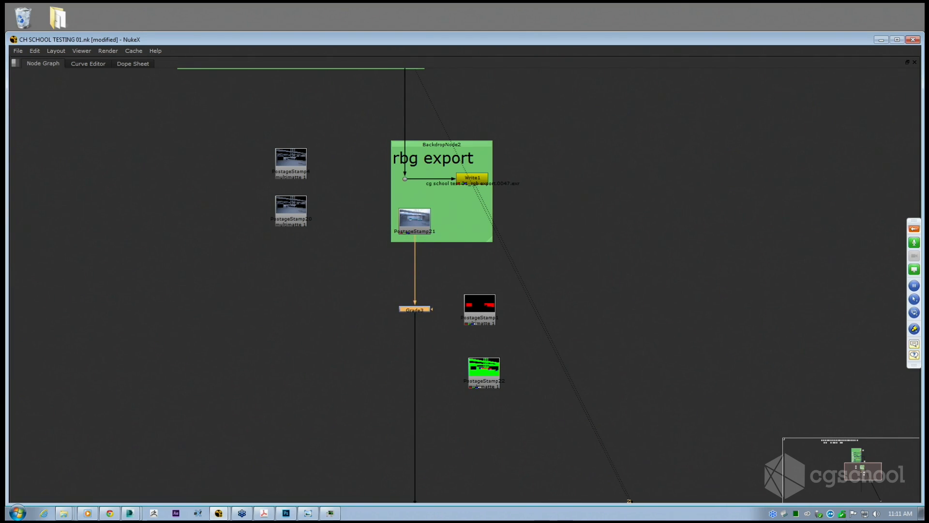
Connect the mask input of Grade3 to the red PostageStamp1 multimatte.
scroll(433, 309, "up", 5)
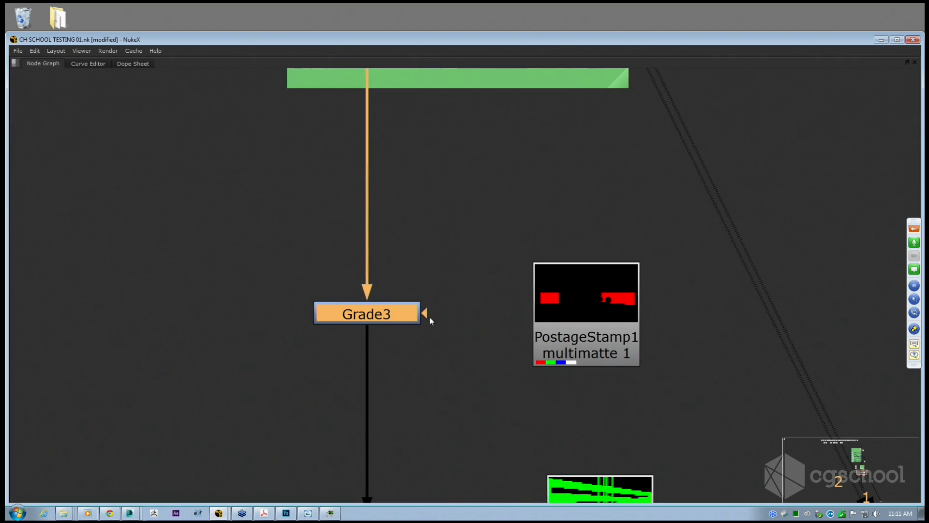
mouse_move(452, 297)
left_mouse_down()
mouse_move(454, 279)
mouse_move(447, 330)
mouse_move(491, 239)
mouse_move(461, 258)
mouse_move(446, 310)
mouse_move(510, 287)
mouse_move(454, 311)
left_mouse_up()
scroll(388, 303, "down", 4)
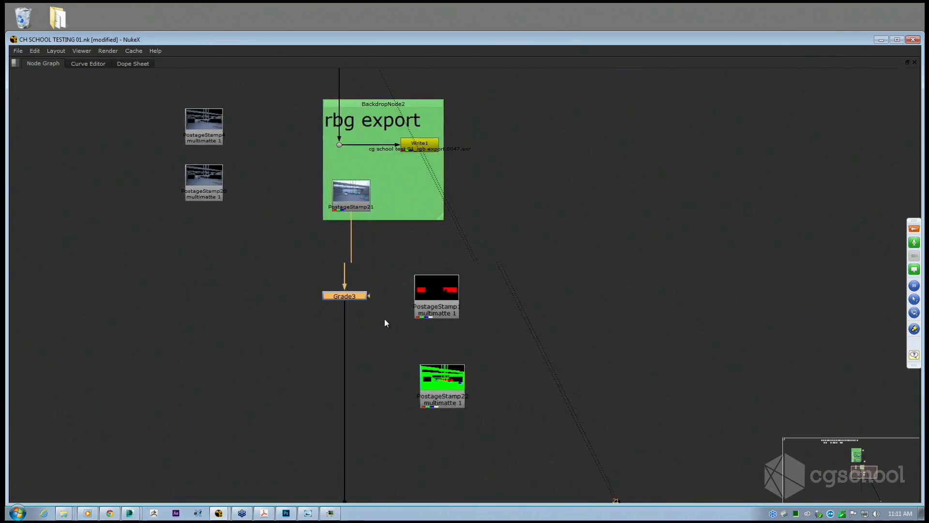
left_click_drag(366, 292, 462, 302)
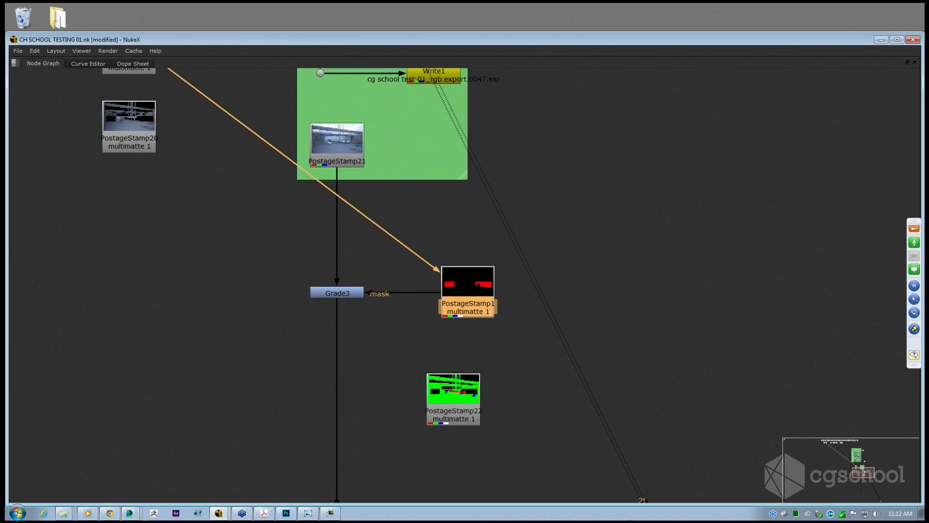
Show Grade3 in the viewer and set its mask channel to rgba.red.
left_click(342, 296)
key("space")
middle_click_drag(353, 292, 338, 361)
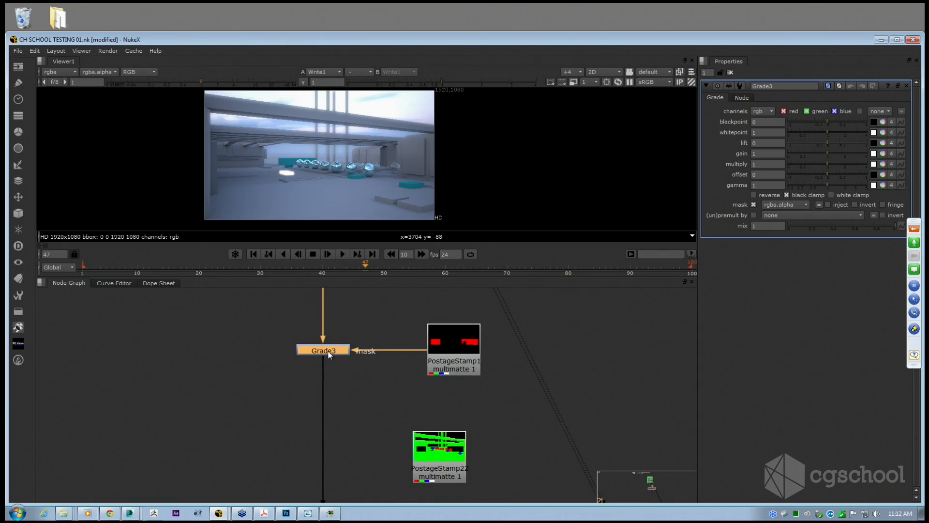
key("1")
middle_click_drag(370, 368, 345, 388)
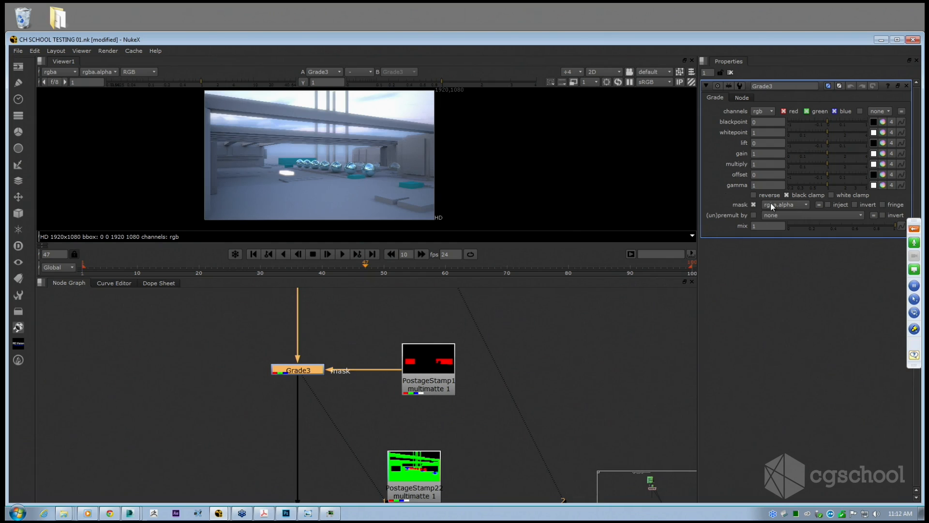
left_click(806, 207)
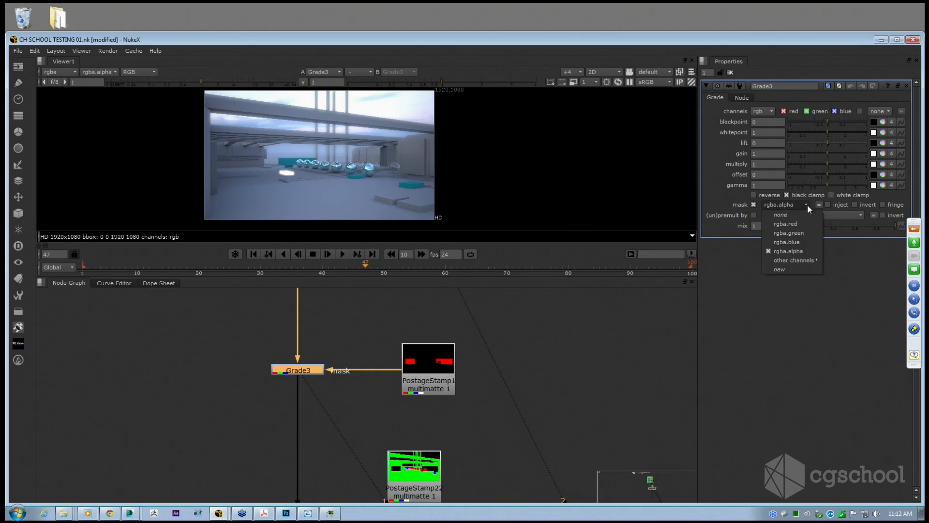
left_click(793, 224)
scroll(396, 367, "up", 8)
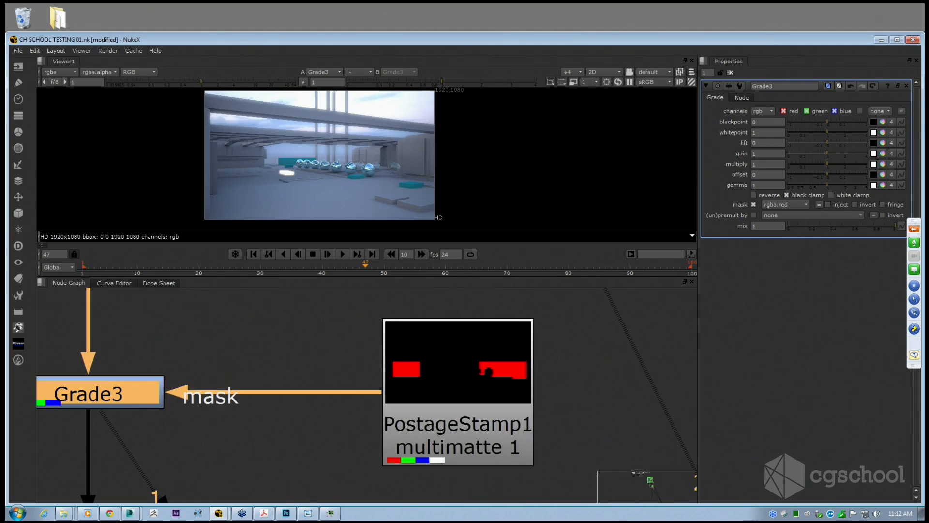
scroll(374, 368, "down", 5)
middle_click_drag(374, 368, 450, 376)
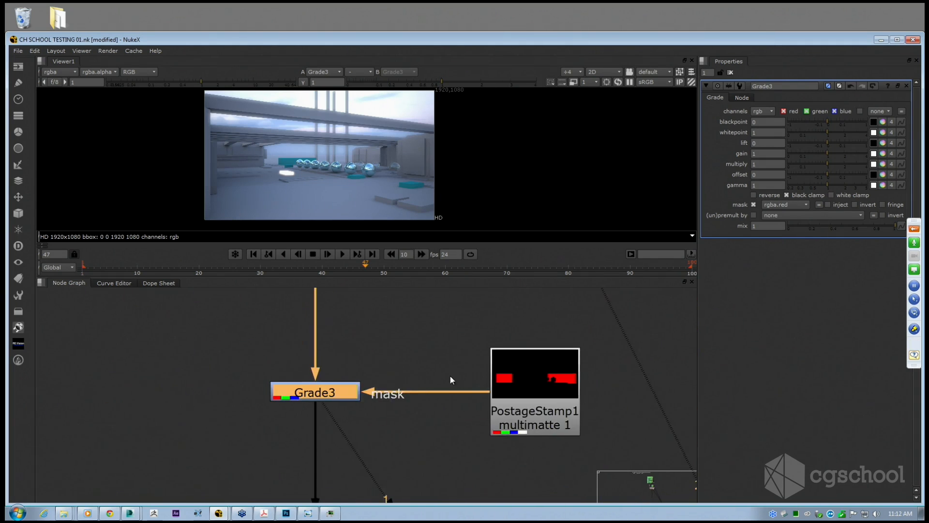
Tint the red-masked areas blue by setting Grade3's gamma to about r 0.52940, g 0.80174, b 1.
scroll(467, 376, "up", 1)
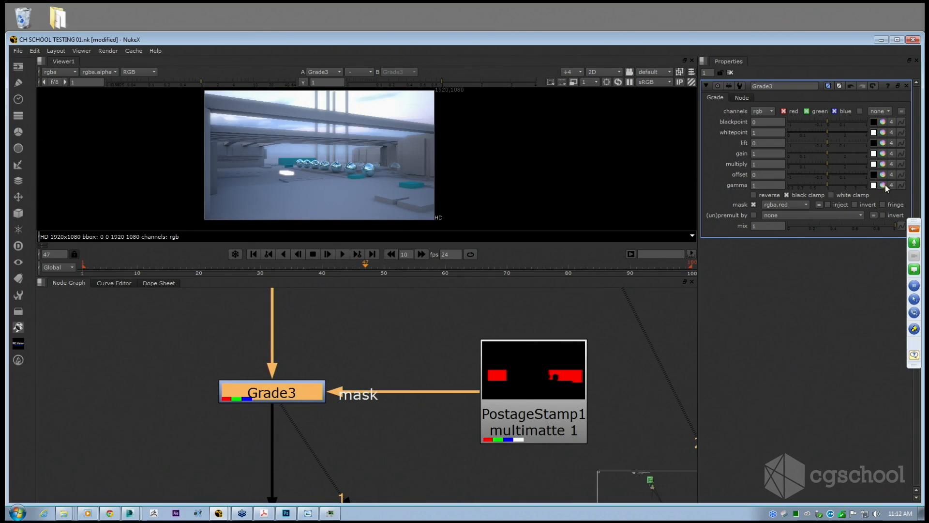
scroll(401, 194, "up", 3)
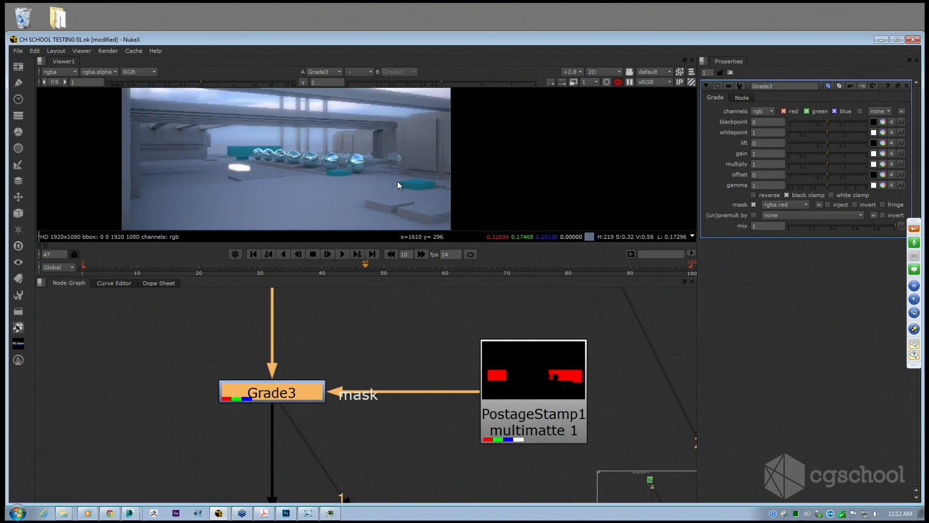
left_click(884, 185)
left_click_drag(875, 266, 856, 269)
middle_click_drag(315, 351, 278, 331)
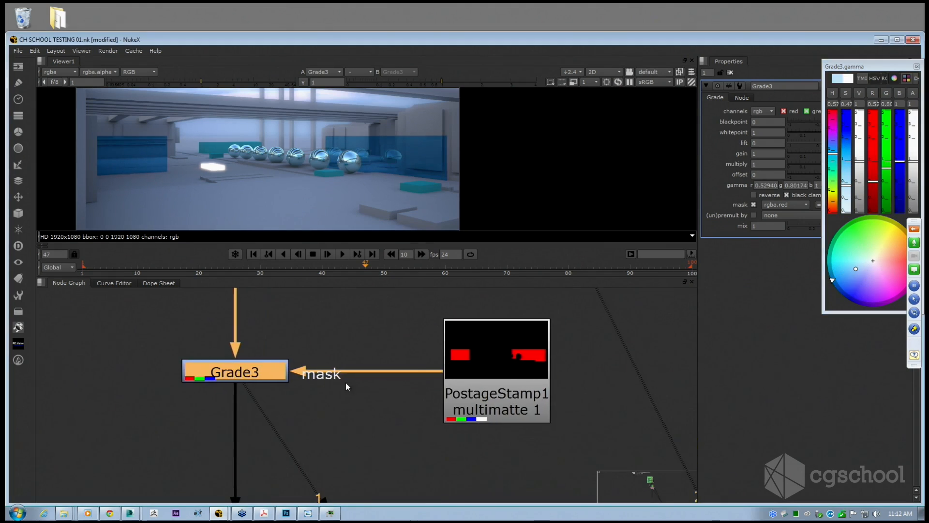
left_click(917, 66)
Examine the mask connection between Grade3 and the red PostageStamp1 multimatte.
scroll(263, 373, "down", 5)
middle_click_drag(262, 373, 347, 386)
scroll(346, 386, "up", 5)
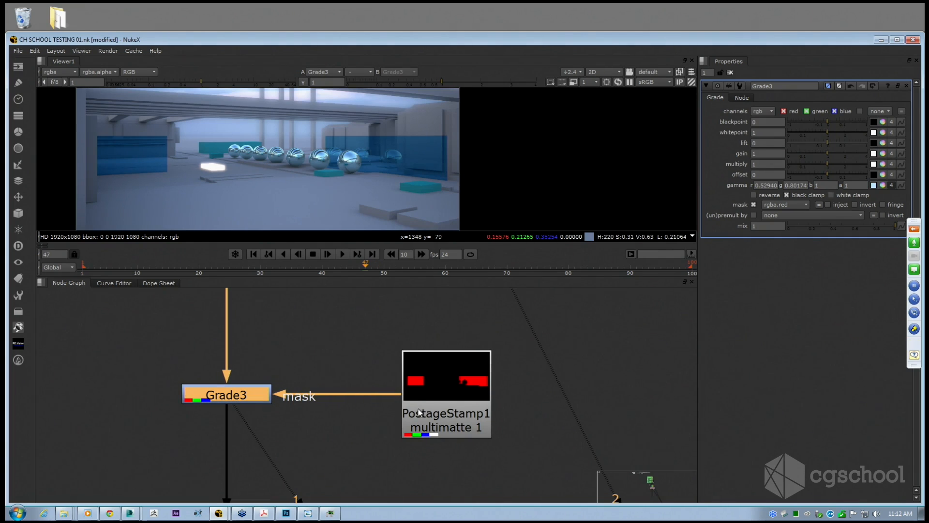
left_click(420, 388)
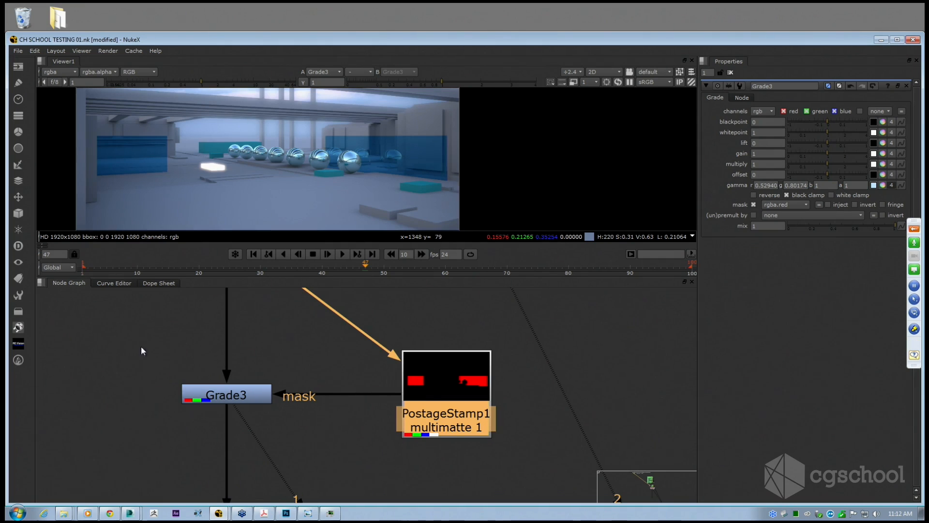
left_click_drag(141, 346, 301, 408)
left_click(301, 409)
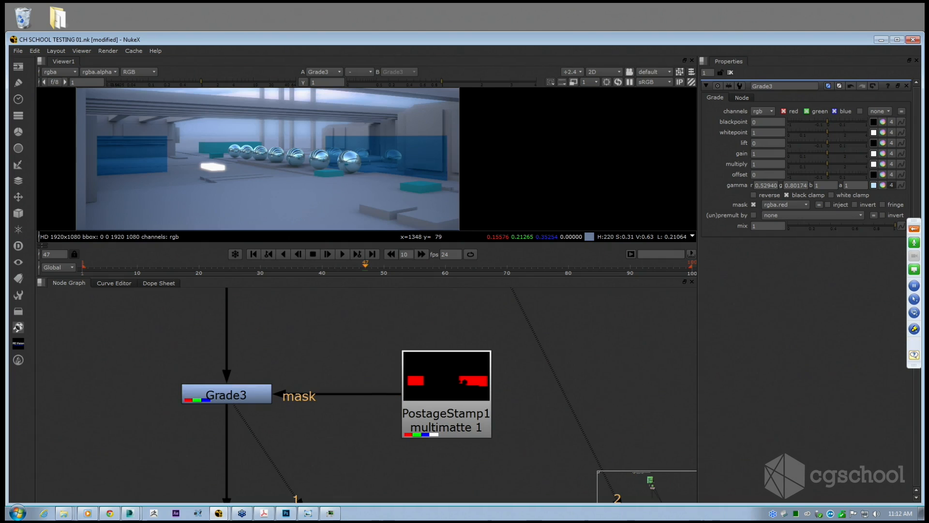
scroll(301, 409, "down", 4)
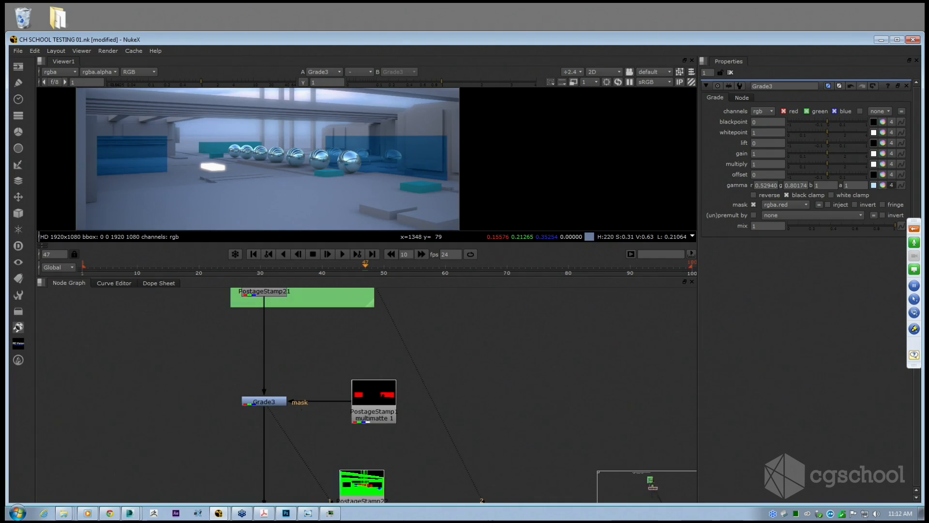
scroll(301, 409, "up", 5)
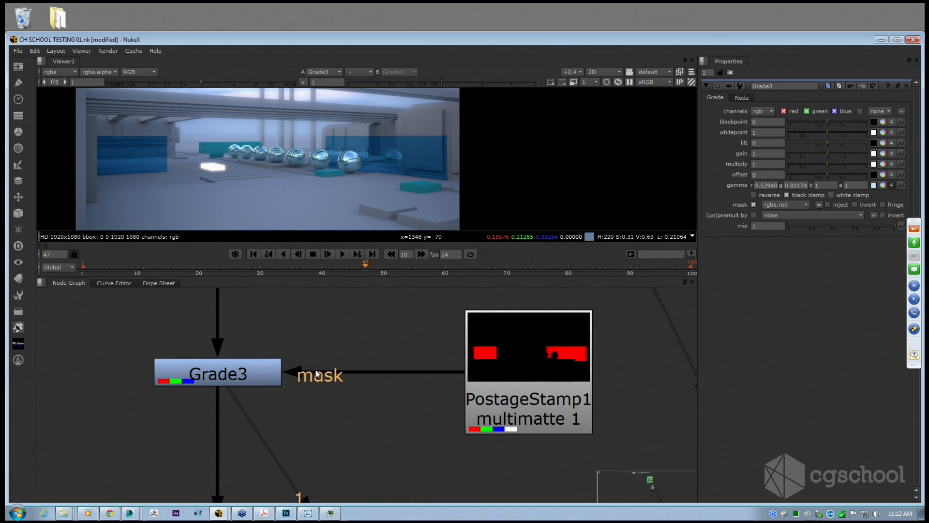
middle_click_drag(315, 370, 338, 367)
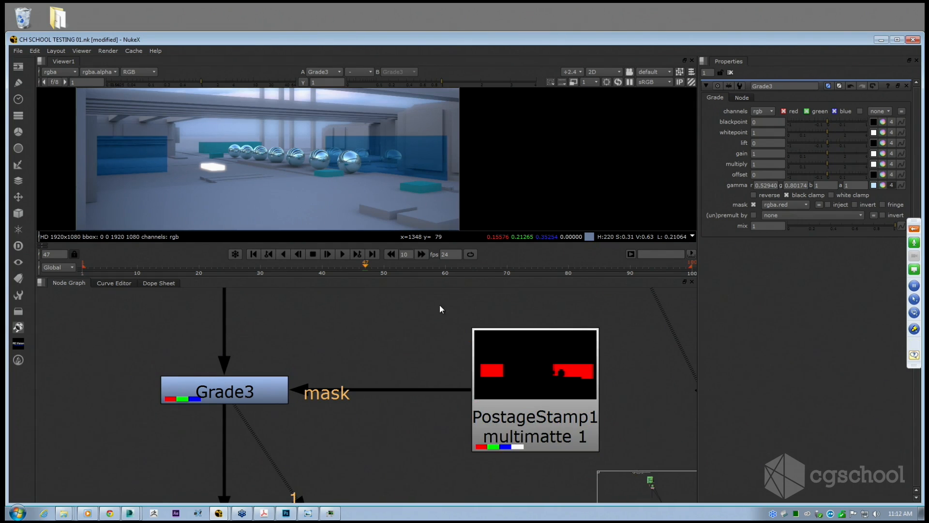
middle_click_drag(530, 419, 490, 403)
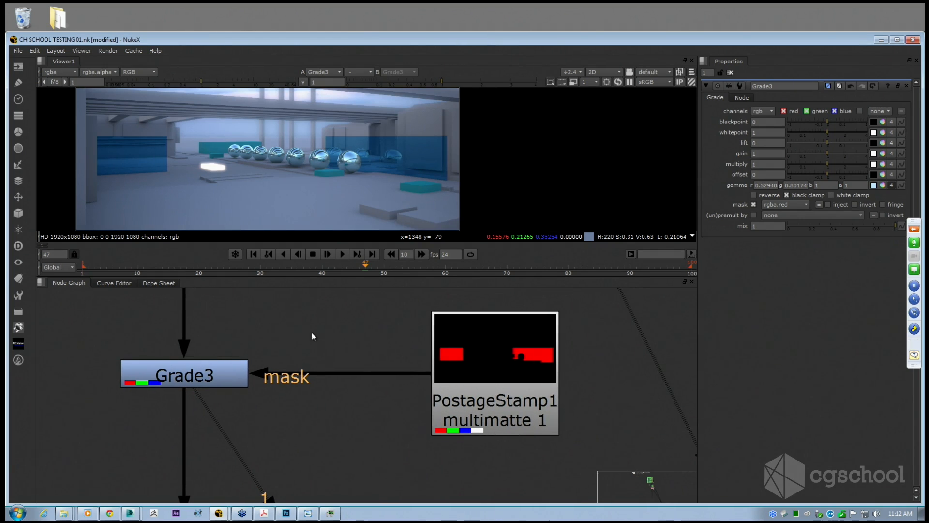
Move PostageStamp1 slightly closer to Grade3 so it sits above the green PostageStamp22.
left_click_drag(452, 370, 473, 371)
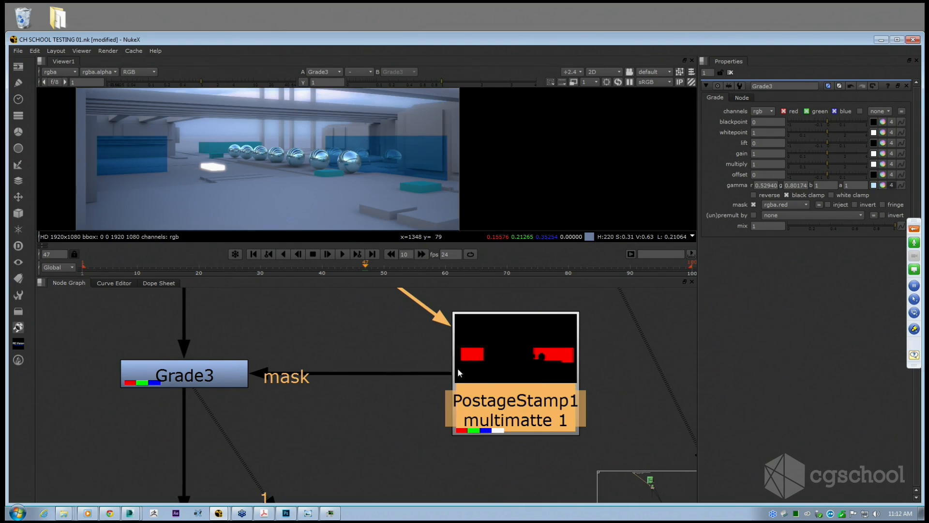
scroll(411, 359, "down", 3)
mouse_move(397, 362)
left_mouse_down()
mouse_move(378, 362)
mouse_move(400, 374)
left_mouse_up()
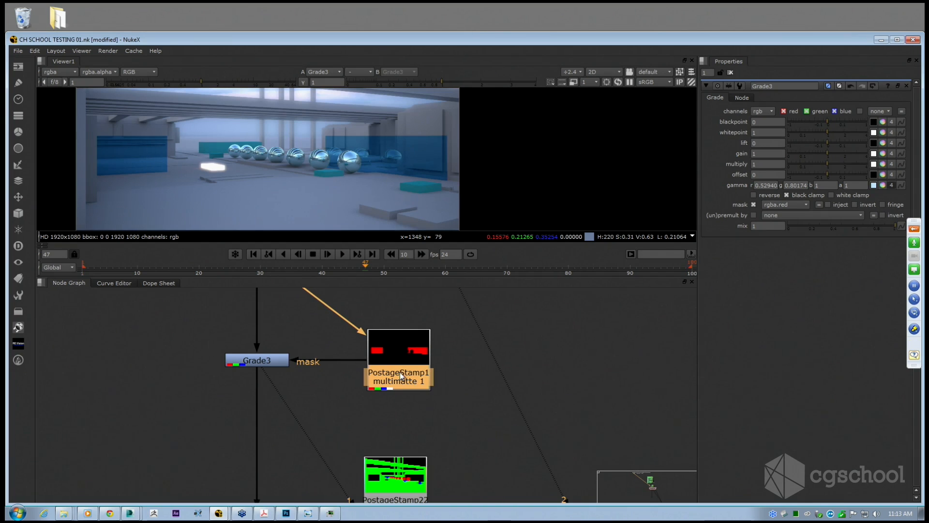
left_click_drag(400, 372, 399, 372)
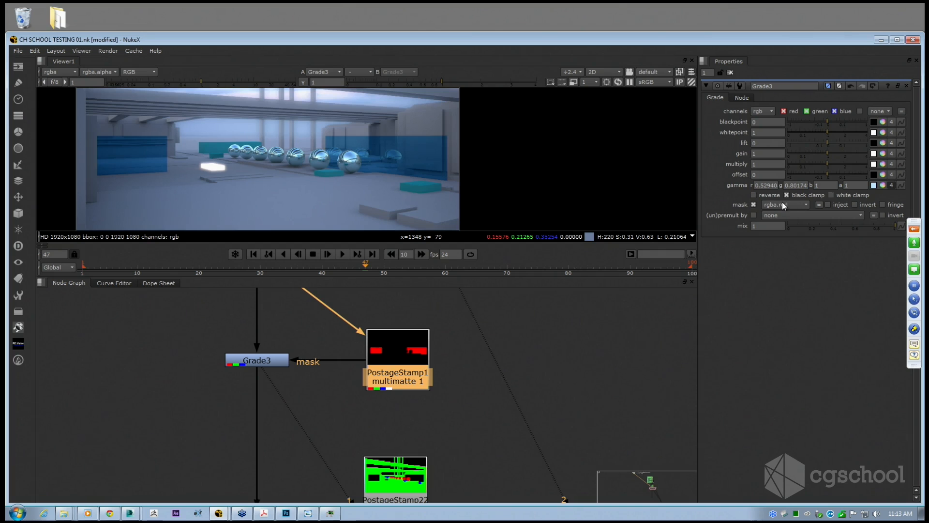
Duplicate Grade3, insert the copy below it in the chain, and connect its mask input to the green PostageStamp22 multimatte.
scroll(450, 398, "down", 3)
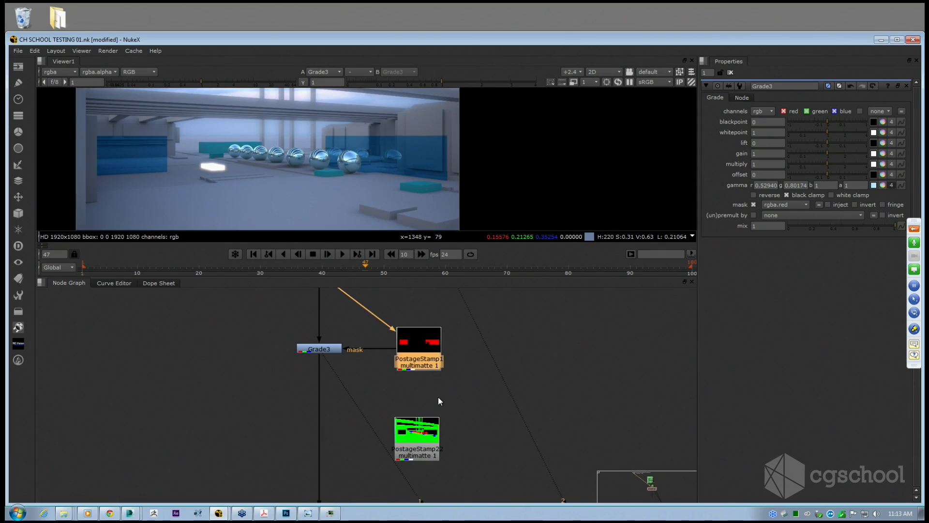
middle_click_drag(464, 398, 308, 376)
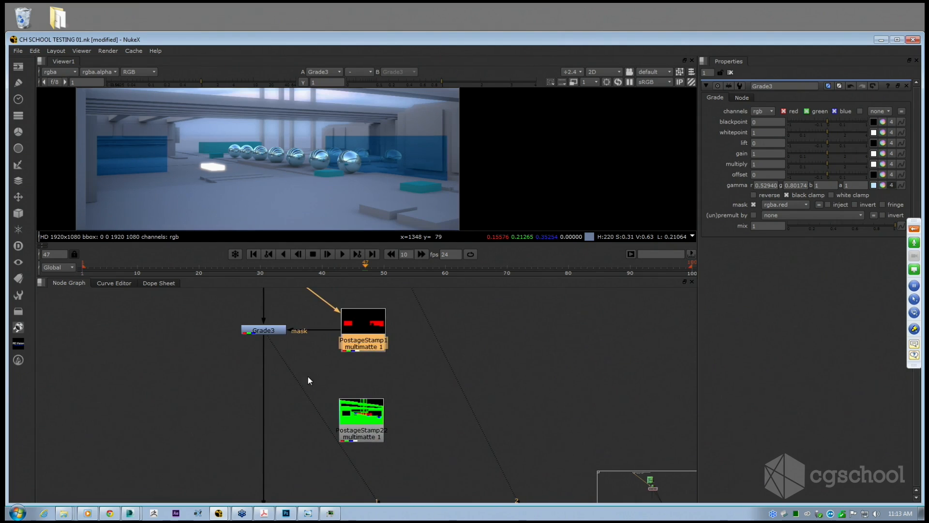
left_click(269, 333)
left_click(217, 385)
key("g")
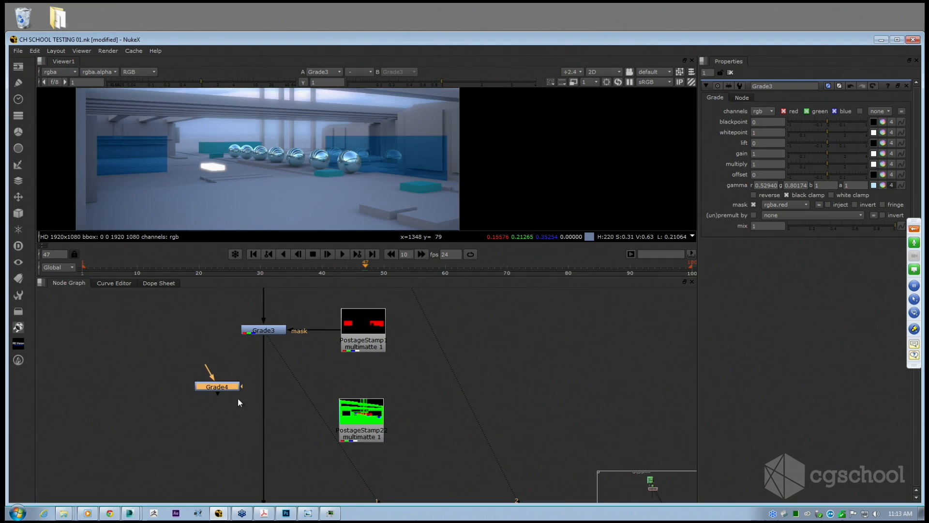
left_click_drag(228, 386, 358, 422)
left_click(360, 426)
left_click(275, 425)
Set Grade4's mask channel to rgba.green and show Grade4 in the viewer.
left_click(785, 204)
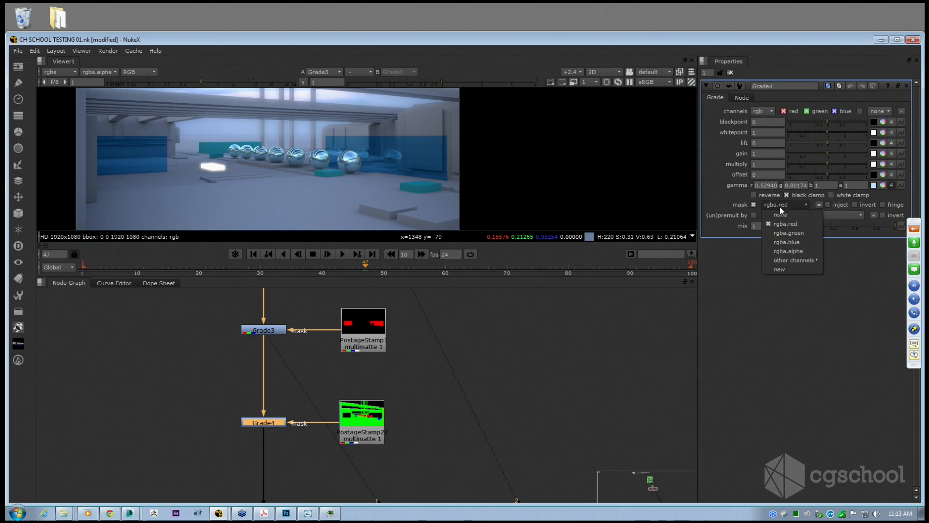
left_click(789, 233)
key("1")
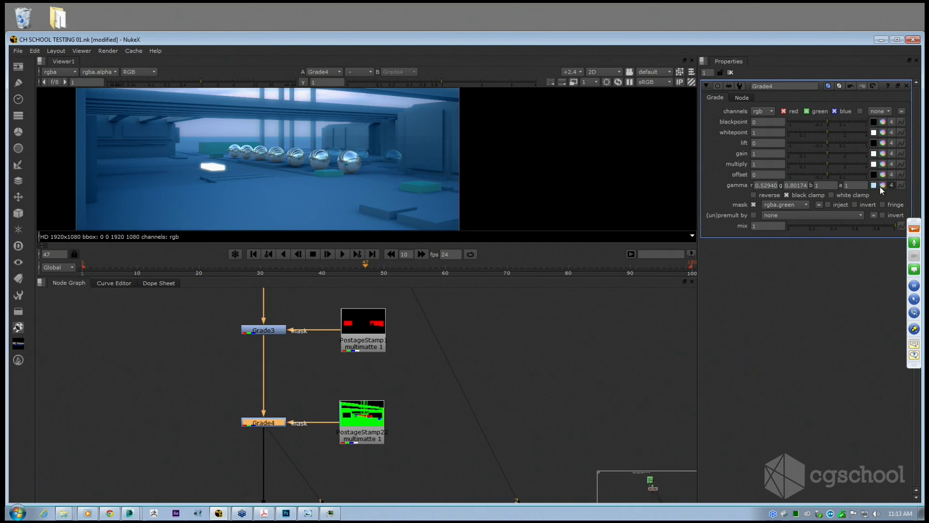
Bring Grade4's gamma color back to nearly neutral, about r 1, g 0.97635, b 0.97635.
left_click(883, 186)
left_click(873, 261)
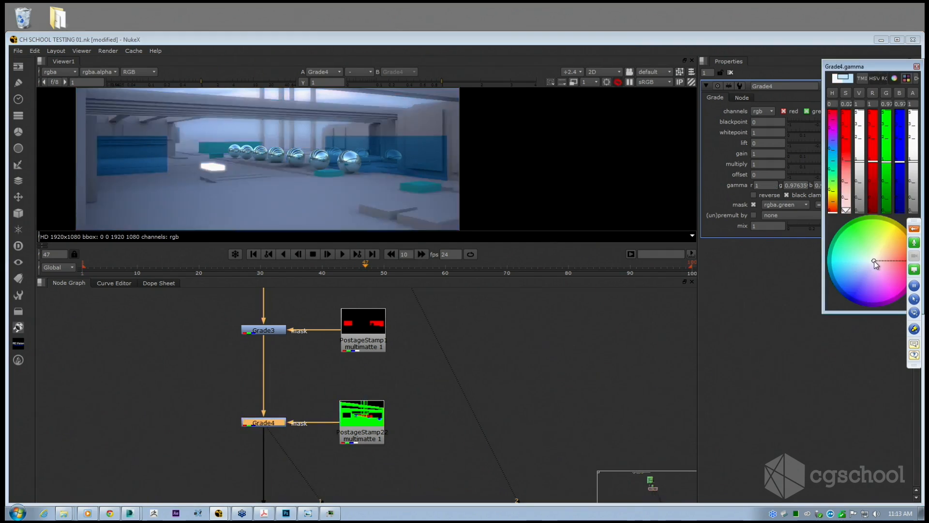
left_click(916, 67)
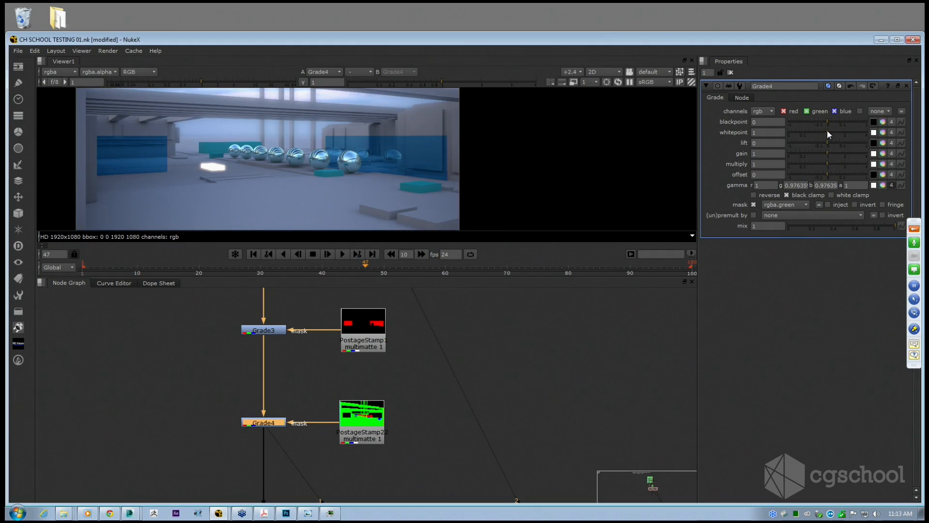
Enlarge the viewer and adjust Grade4's contrast, trying whitepoints 0.9 and 1.15 and settling on blackpoint 0.035 and whitepoint 1.
left_click_drag(829, 134, 826, 134)
middle_click_drag(282, 172, 293, 181)
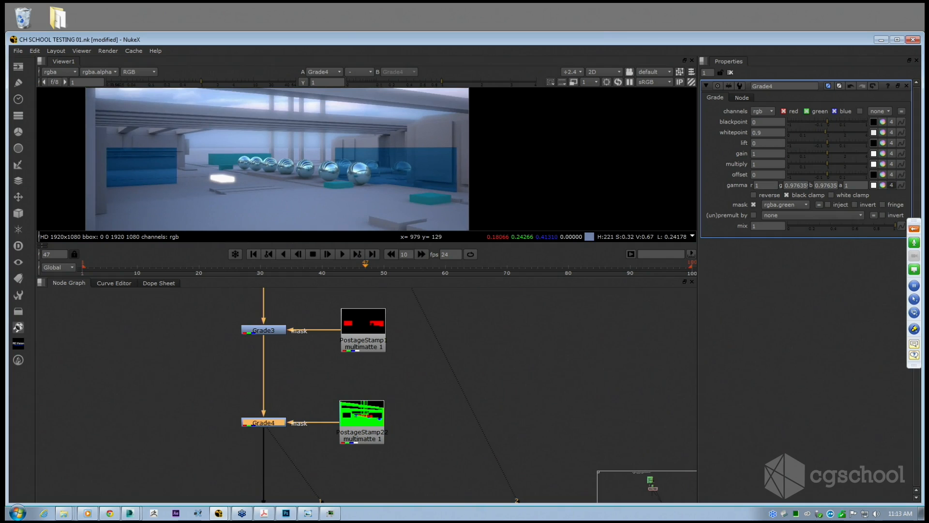
left_click_drag(293, 278, 293, 383)
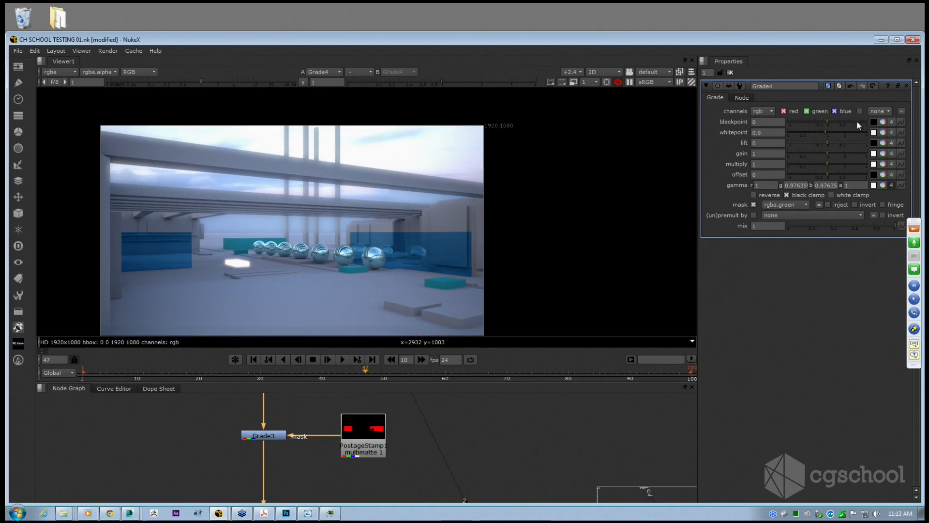
mouse_move(823, 133)
left_mouse_down()
mouse_move(843, 136)
mouse_move(825, 121)
mouse_move(835, 126)
left_mouse_up()
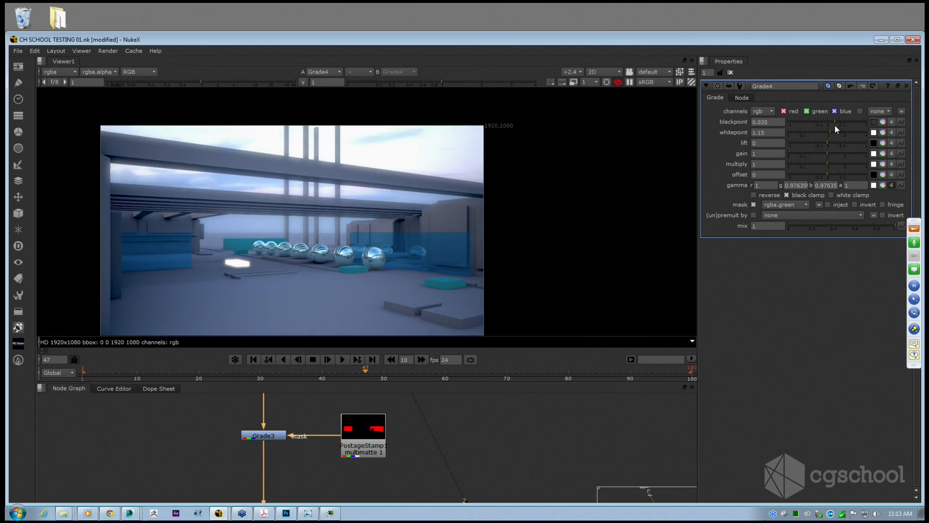
left_click(829, 130)
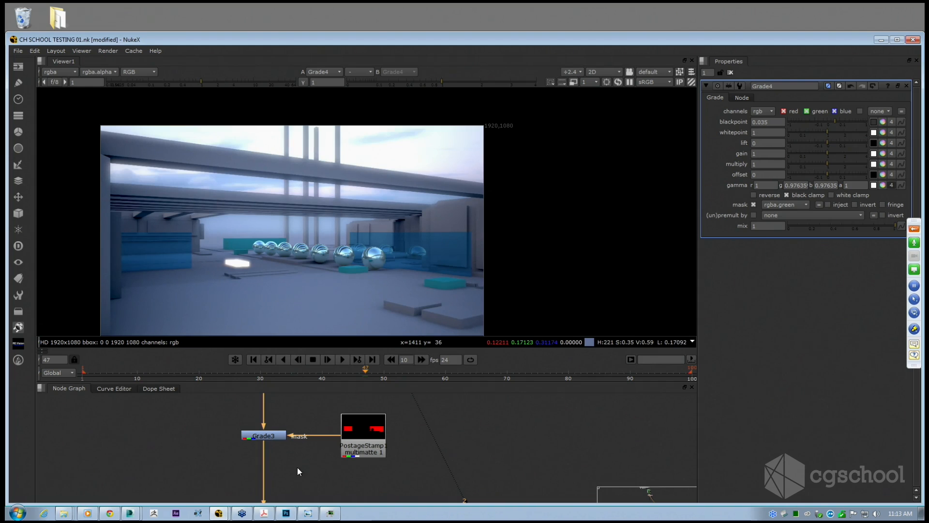
Add a backdrop around Grade3, Grade4 and their red and green multimatte stamps, below the rbg export backdrop.
middle_click_drag(297, 466, 332, 423)
key("space")
scroll(358, 273, "down", 2)
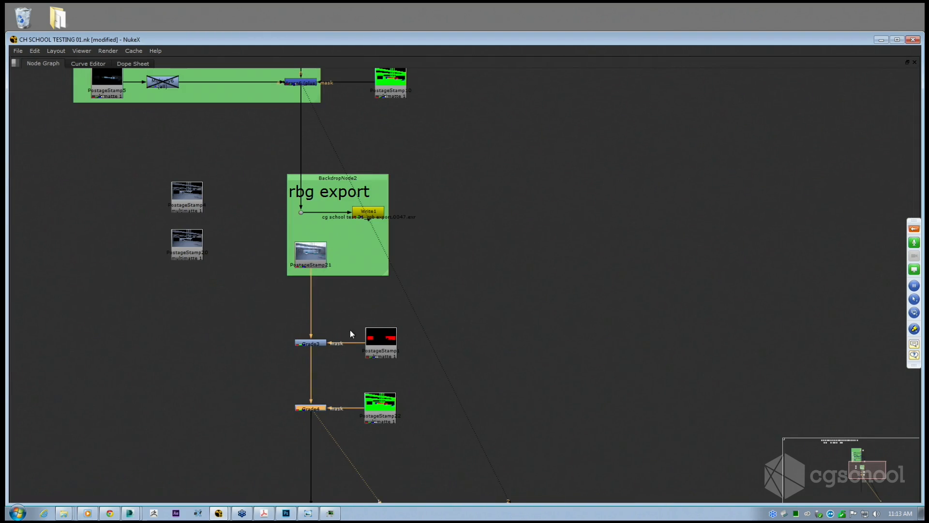
left_click_drag(275, 298, 417, 438)
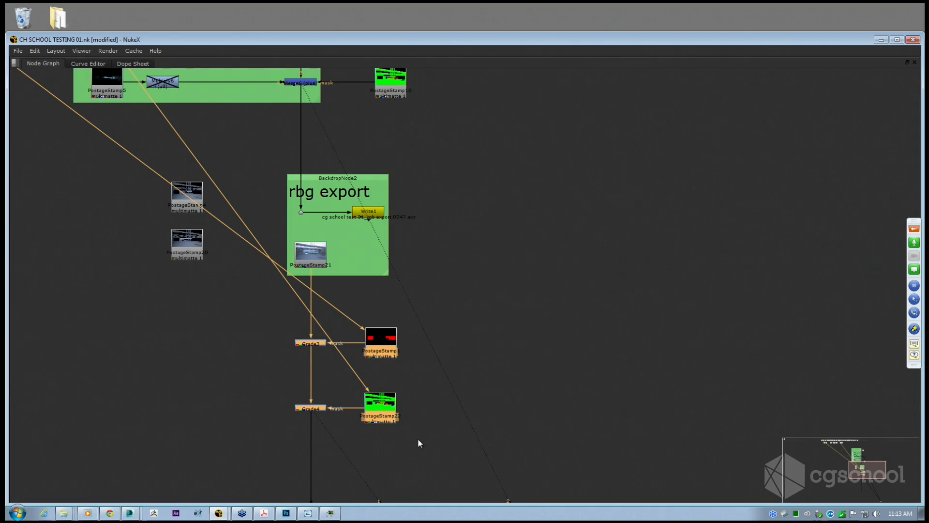
key("Tab")
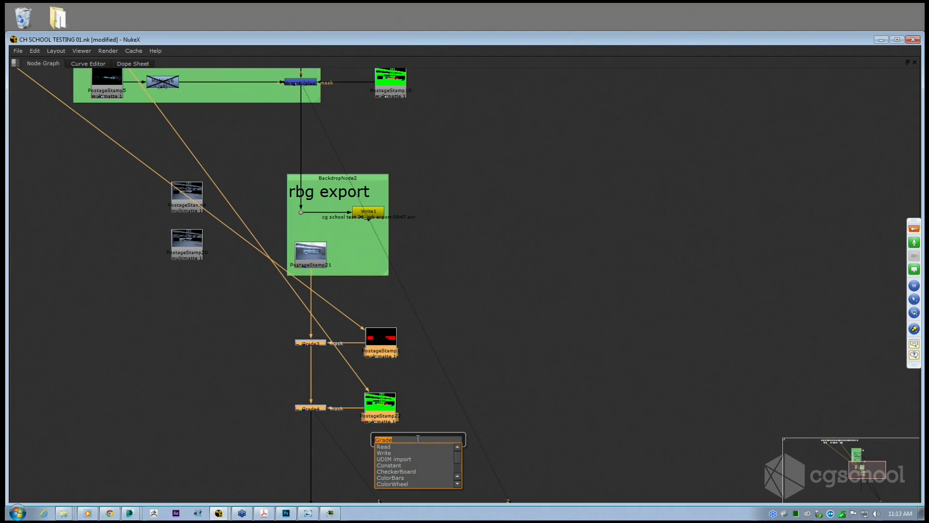
type("po")
key("BackSpace")
key("BackSpace")
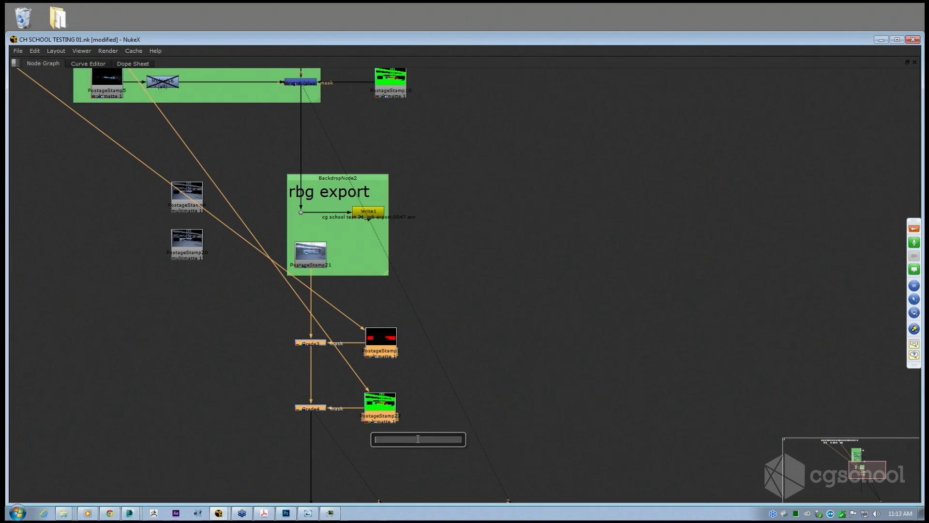
type("back")
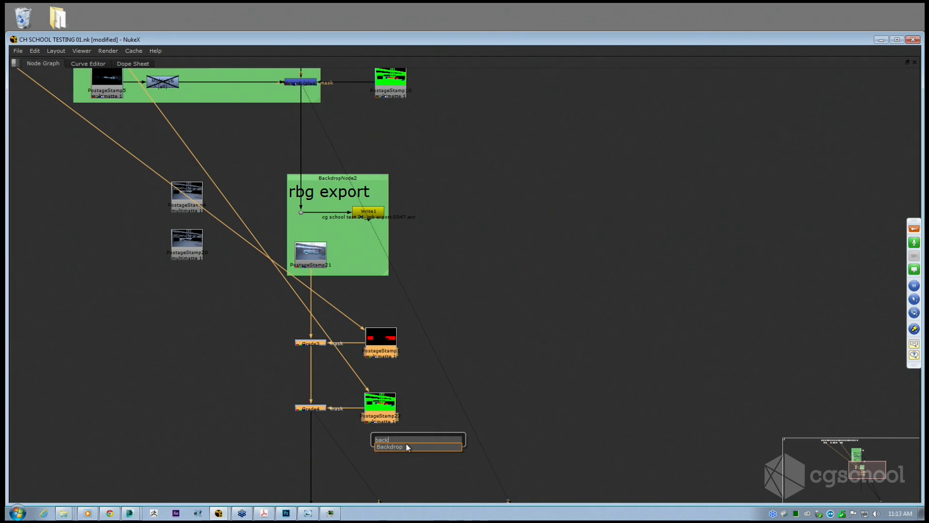
key("Return")
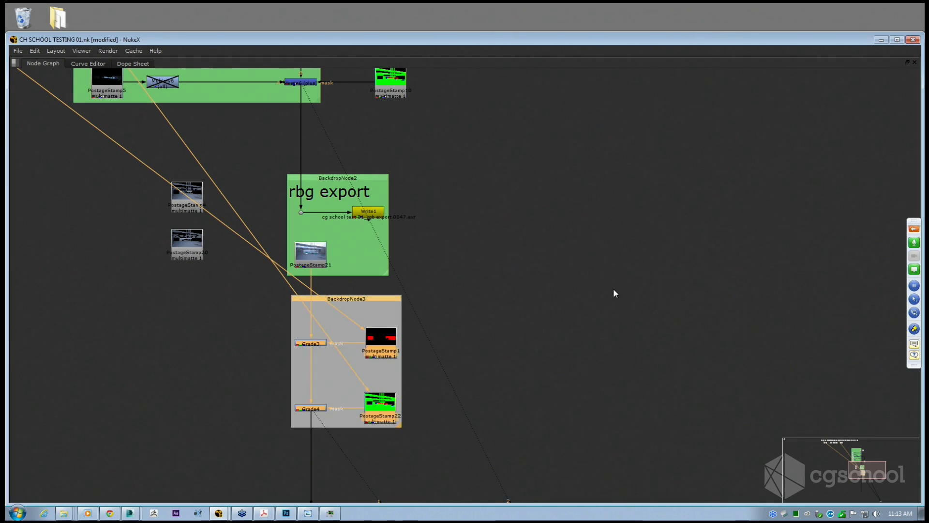
Label the new backdrop around Grade3 and Grade4 "adjustments".
key("space")
left_click(770, 119)
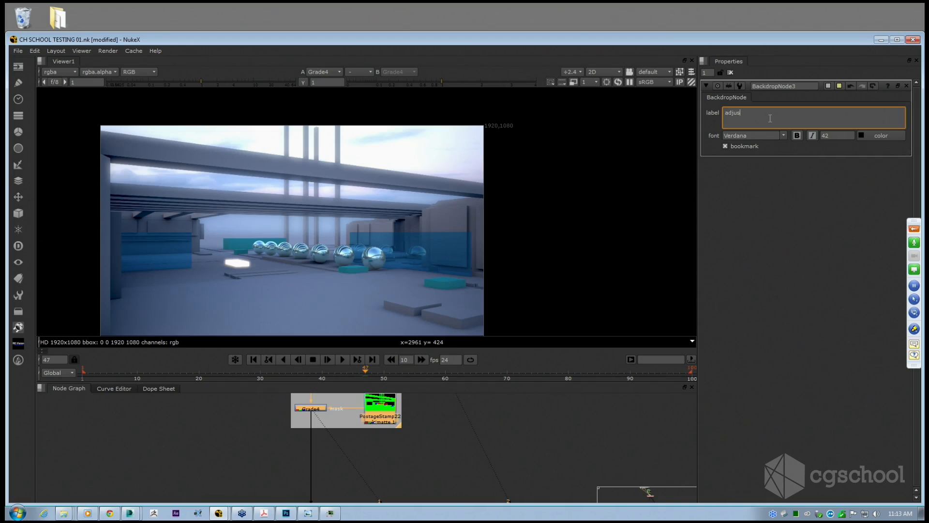
type("adjustion")
key("BackSpace")
key("BackSpace")
type("stments")
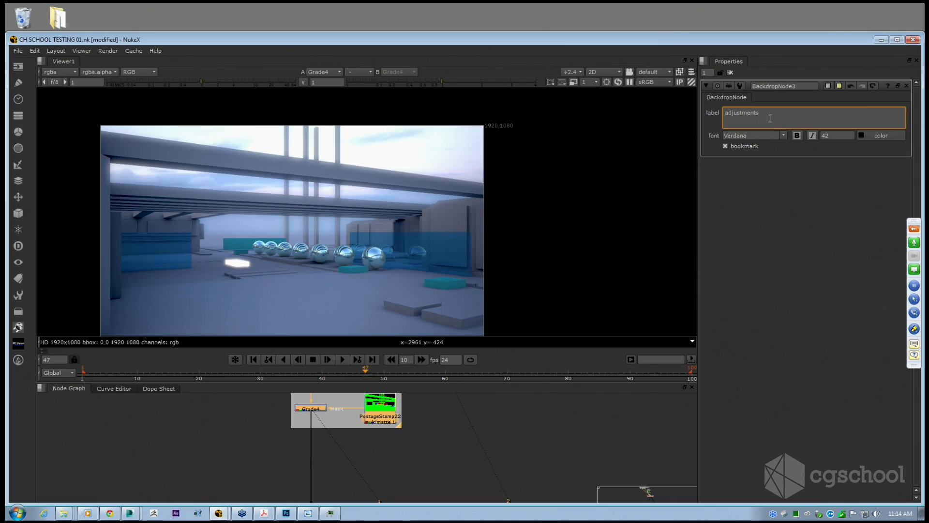
key("Return")
scroll(393, 417, "down", 1)
middle_click_drag(391, 396, 387, 412)
scroll(372, 455, "down", 2)
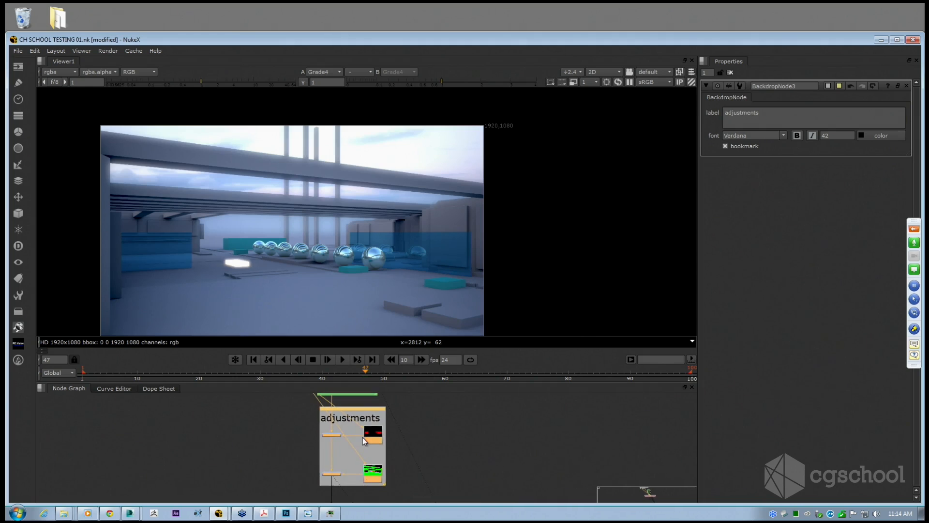
key("space")
scroll(312, 399, "up", 4)
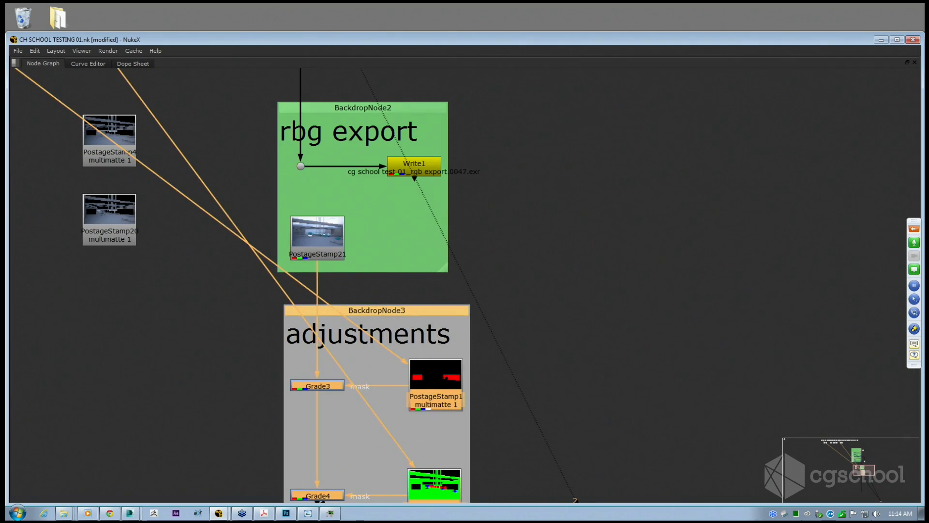
Show Grade3 in the viewer and toggle it off and on to compare its effect on the image.
key("space")
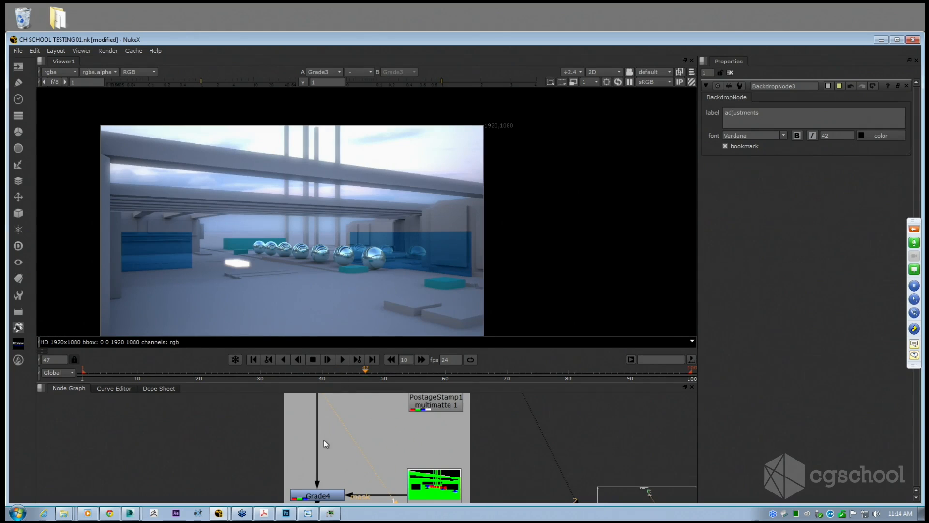
middle_click_drag(324, 440, 318, 355)
left_click(316, 413)
key("d")
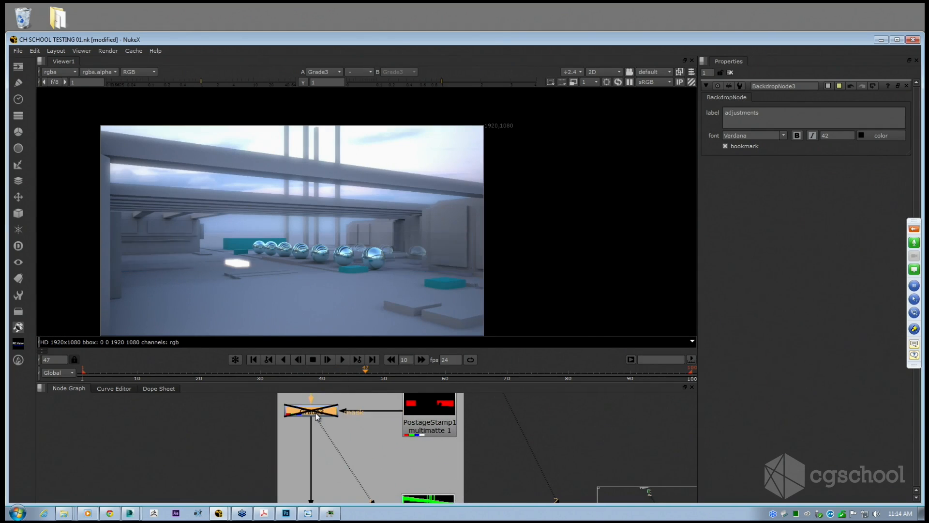
key("d")
key("d")
key("d")
key("d")
key("d")
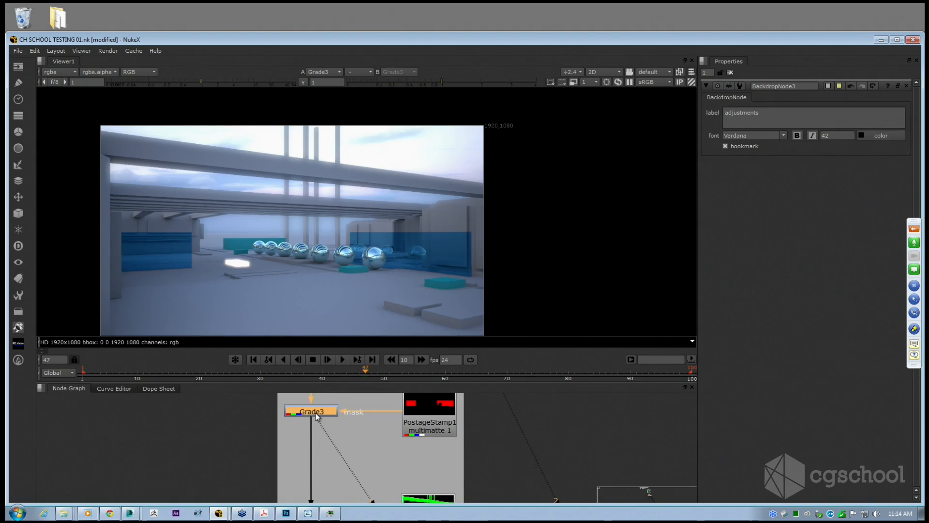
Open Grade3's properties and examine its mask connection from the red multimatte stamp PostageStamp1.
double_click(316, 413)
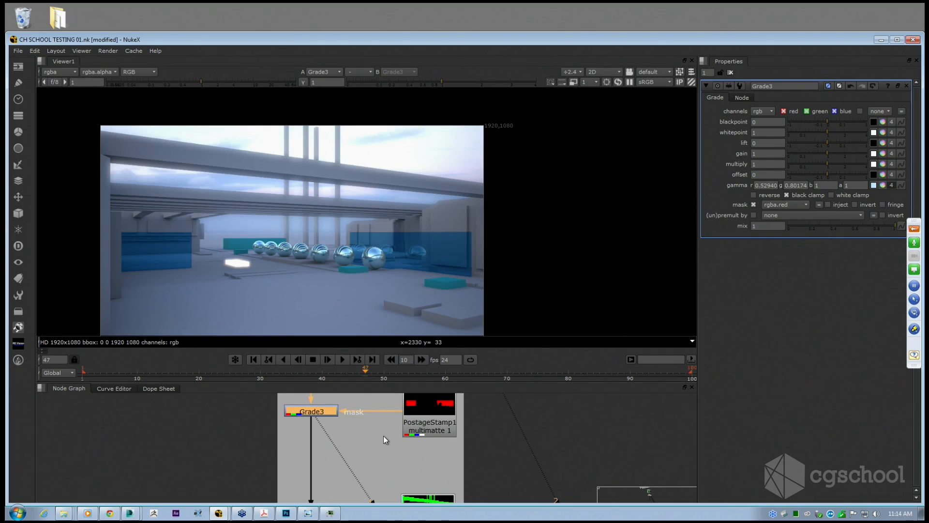
mouse_move(383, 435)
middle_mouse_down()
mouse_move(346, 449)
mouse_move(400, 435)
middle_mouse_up()
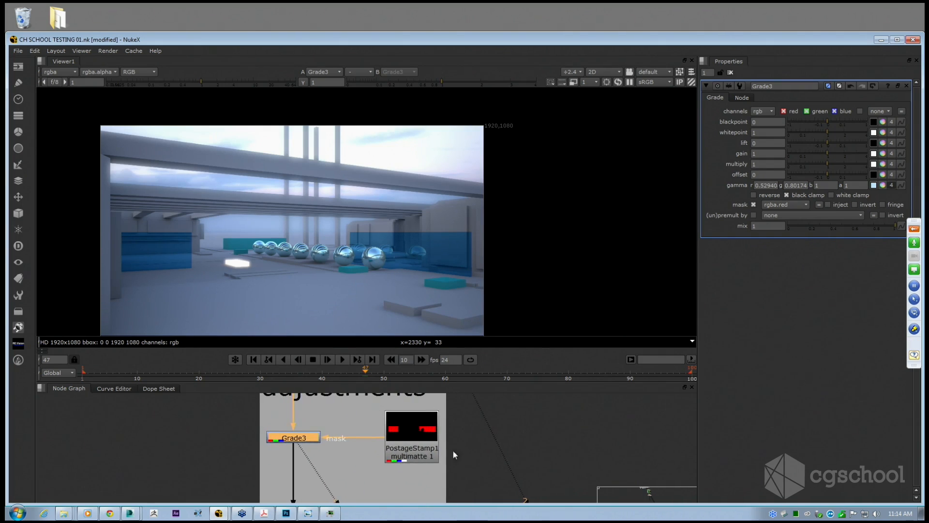
scroll(292, 438, "up", 3)
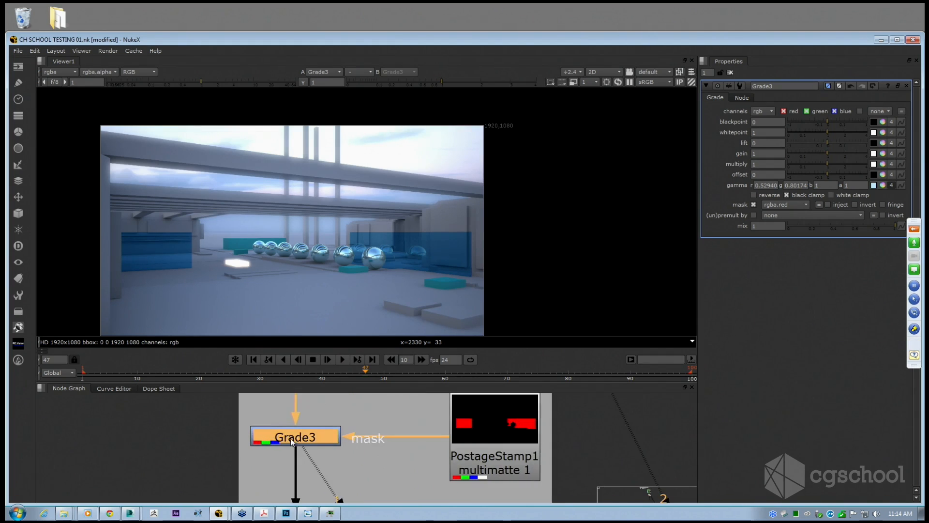
middle_click_drag(293, 441, 248, 441)
key("space")
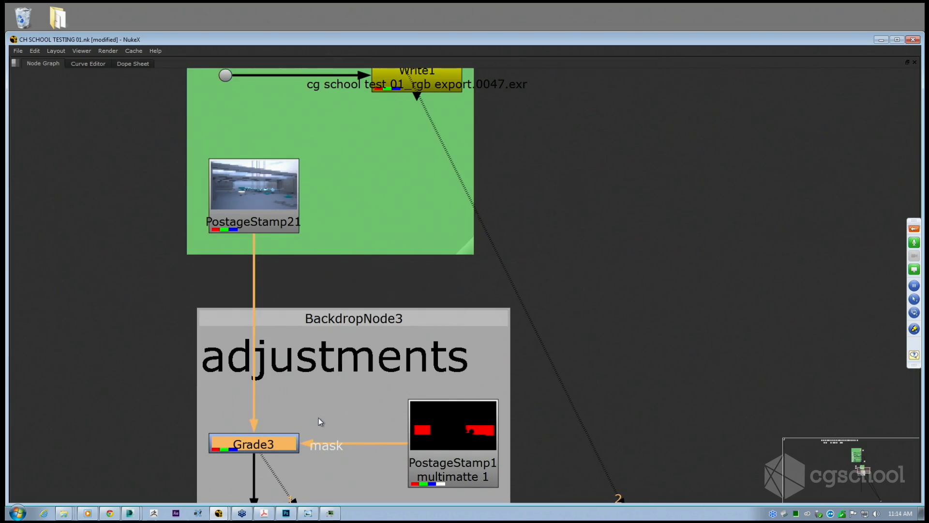
middle_click_drag(319, 426, 344, 357)
scroll(343, 387, "up", 2)
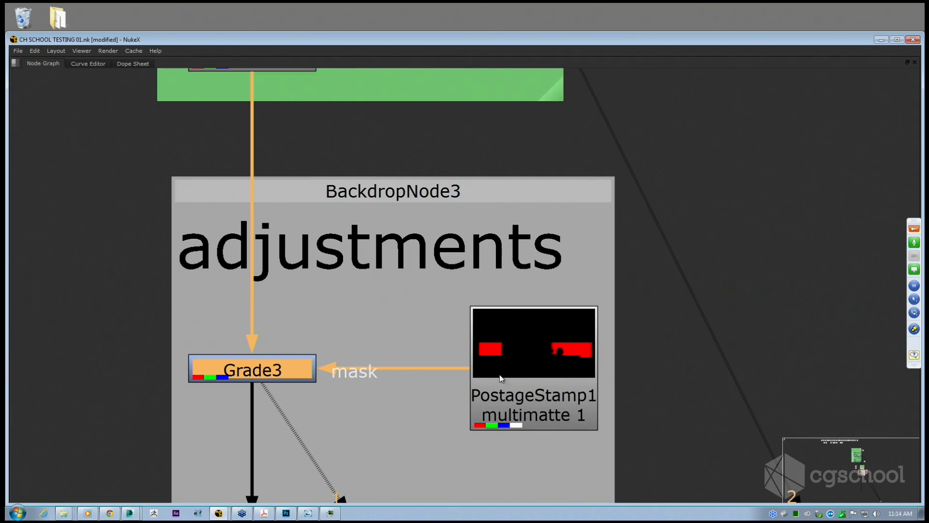
scroll(502, 378, "down", 2)
left_click(503, 386)
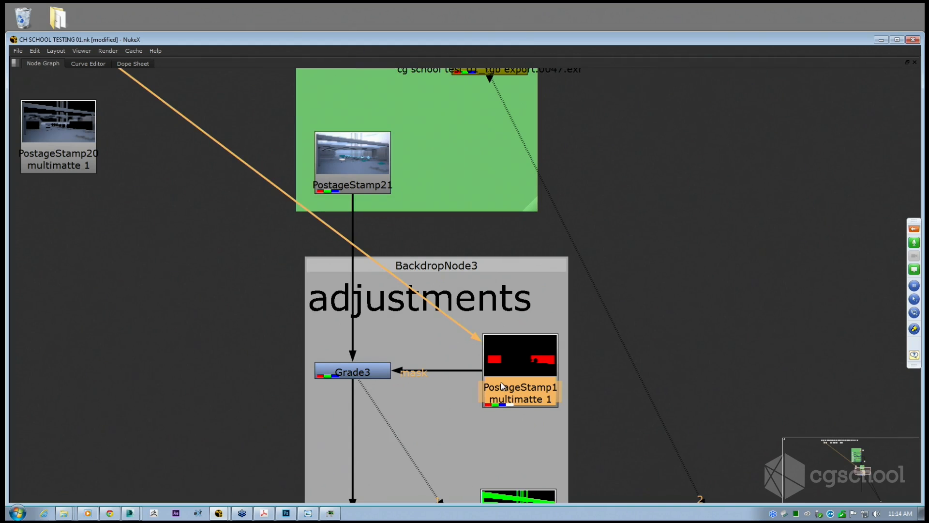
left_click(339, 372)
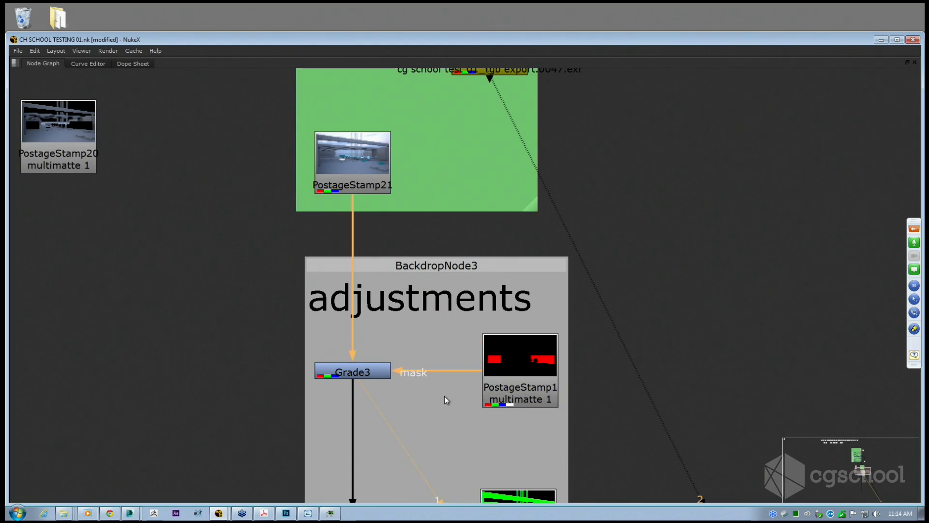
scroll(445, 398, "down", 8)
scroll(541, 321, "up", 5)
key("space")
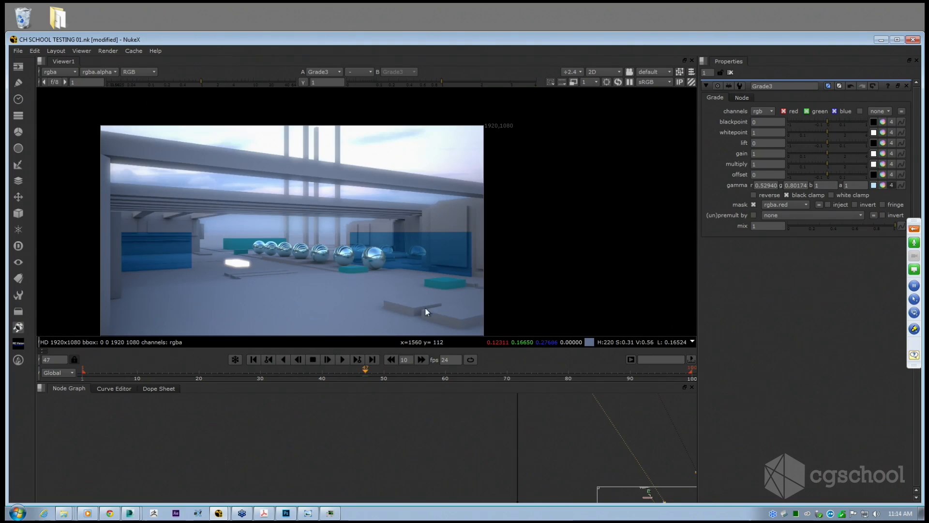
scroll(416, 409, "up", 5)
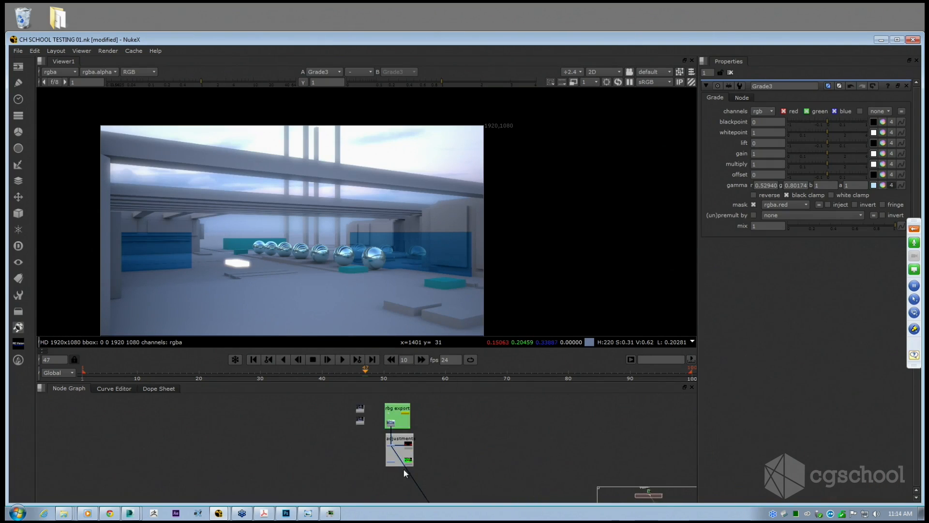
scroll(411, 466, "up", 2)
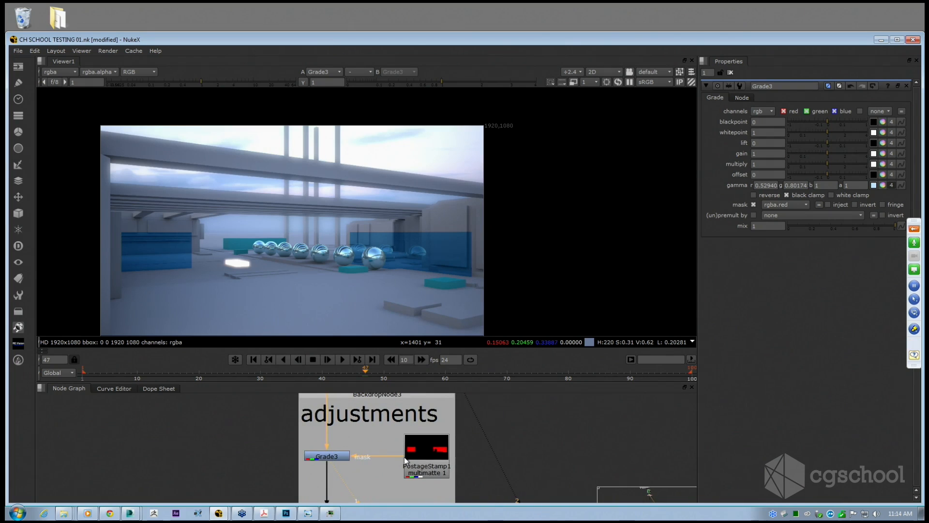
scroll(427, 455, "up", 3)
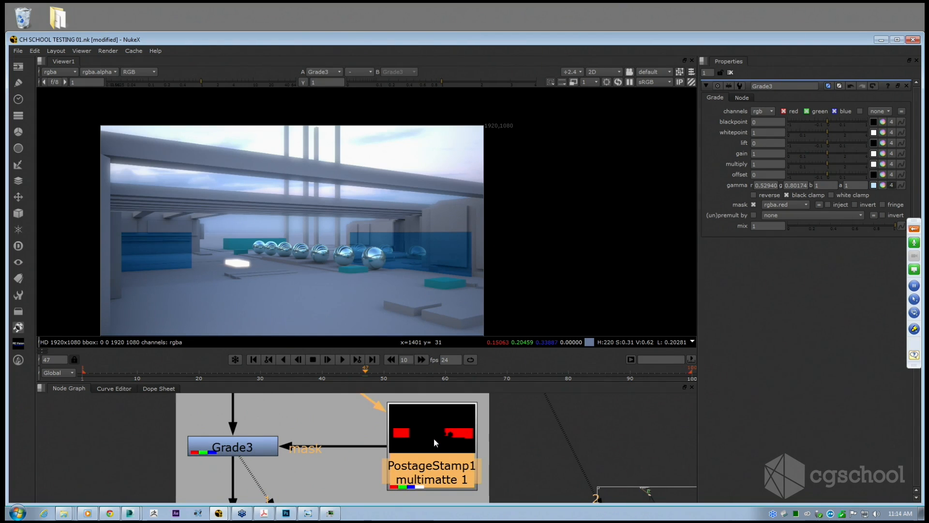
mouse_move(434, 439)
middle_mouse_down()
mouse_move(417, 442)
mouse_move(430, 438)
middle_mouse_up()
mouse_move(309, 449)
middle_mouse_down()
mouse_move(297, 450)
mouse_move(314, 441)
middle_mouse_up()
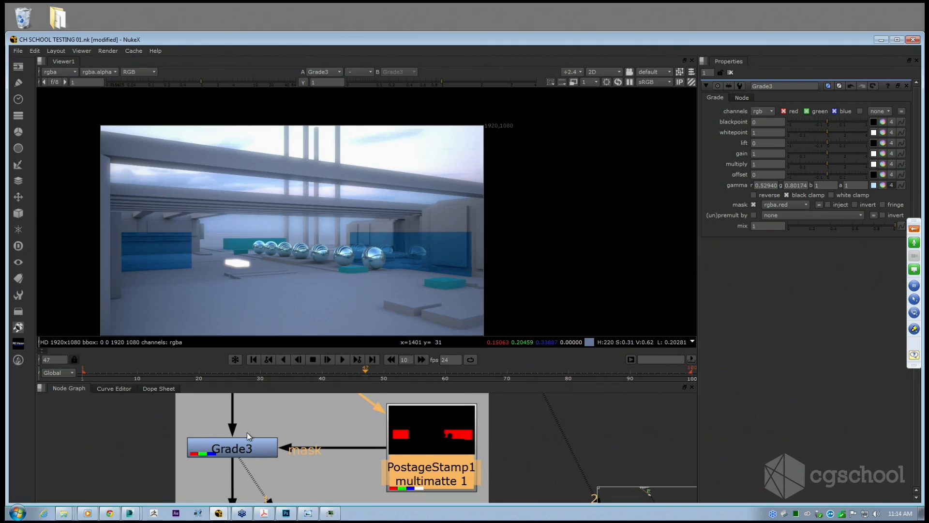
Move PostageStamp1 out of the adjustments backdrop to its right, keeping it connected to Grade3's mask input.
key("space")
middle_click_drag(381, 421, 424, 362)
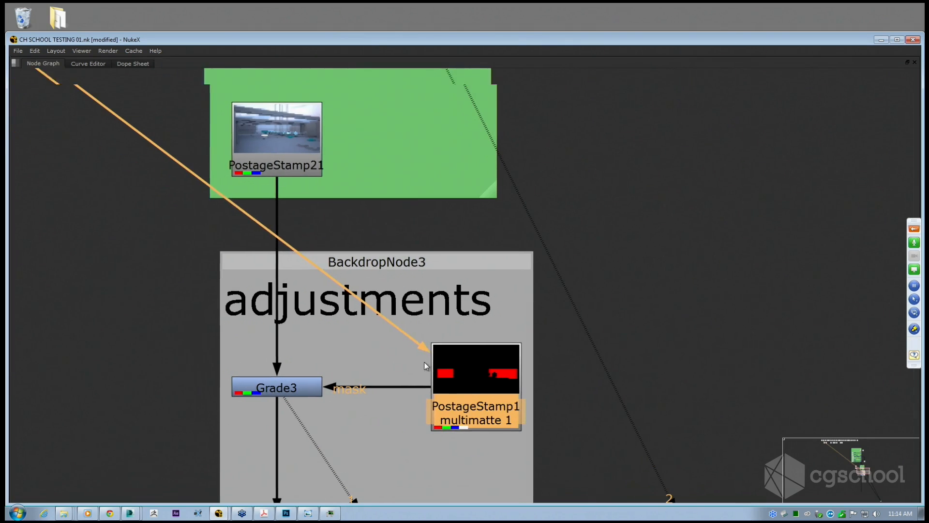
left_click_drag(462, 393, 726, 397)
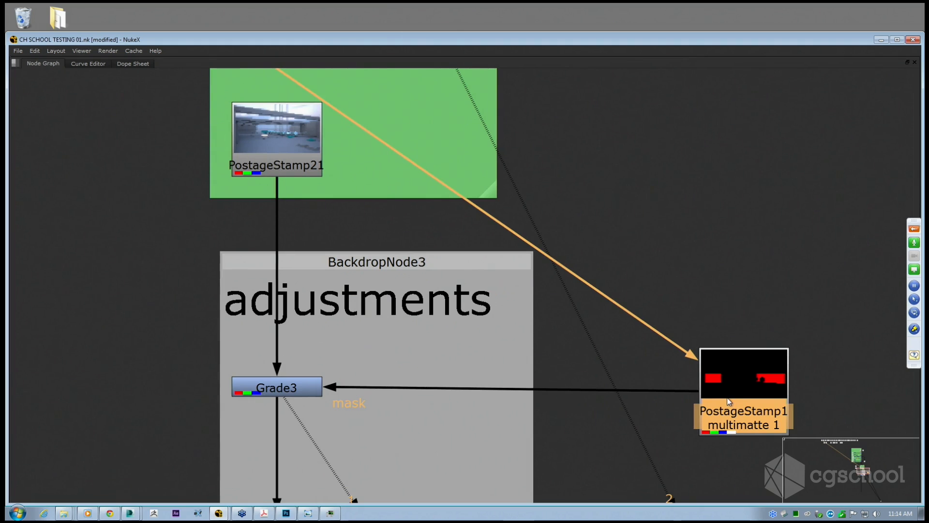
middle_click_drag(727, 397, 651, 380)
left_click_drag(683, 387, 686, 388)
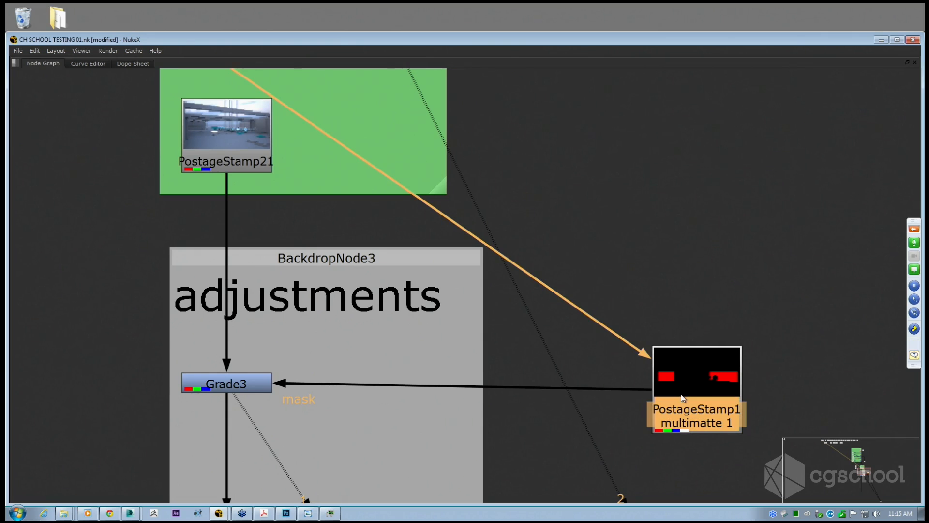
scroll(678, 380, "up", 5)
scroll(702, 380, "down", 3)
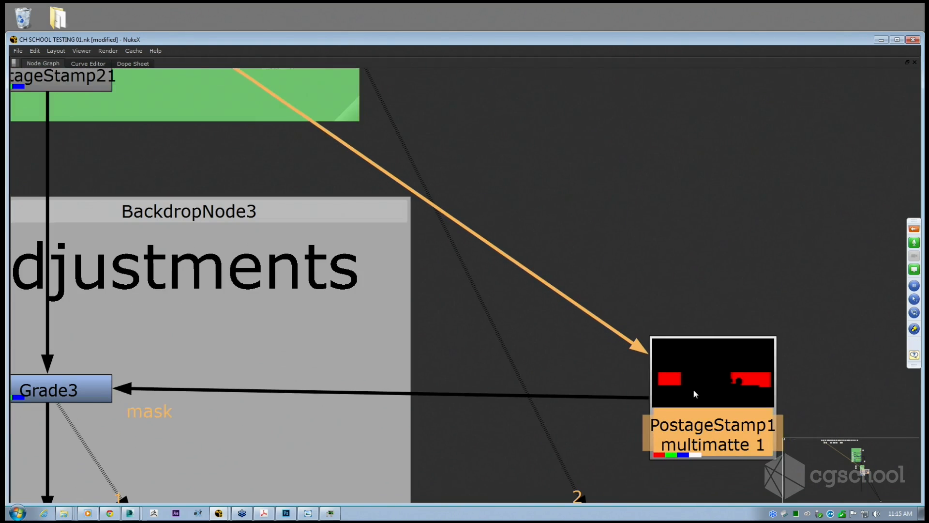
scroll(693, 388, "down", 3)
scroll(275, 425, "up", 2)
key("space")
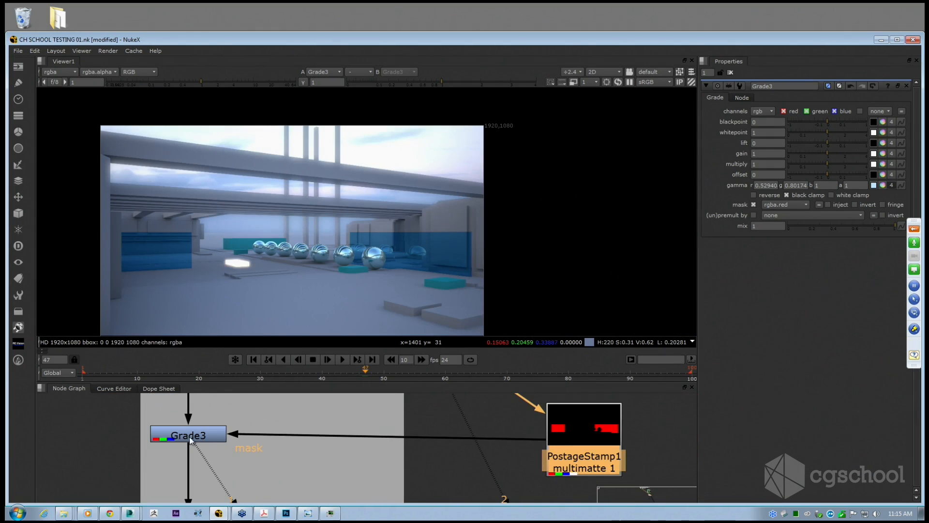
Review the channels available for Grade3's mask, including the other channels beyond rgba.
middle_click_drag(201, 436, 213, 436)
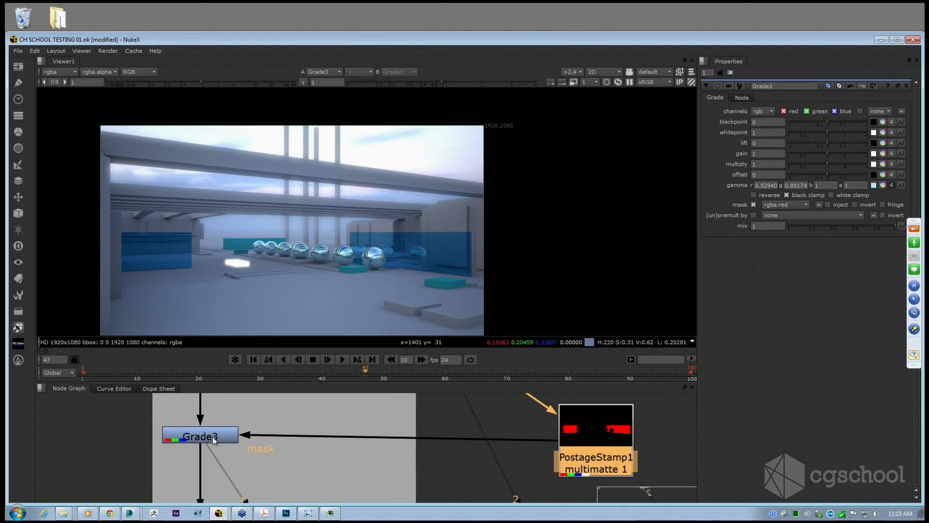
left_click(213, 437)
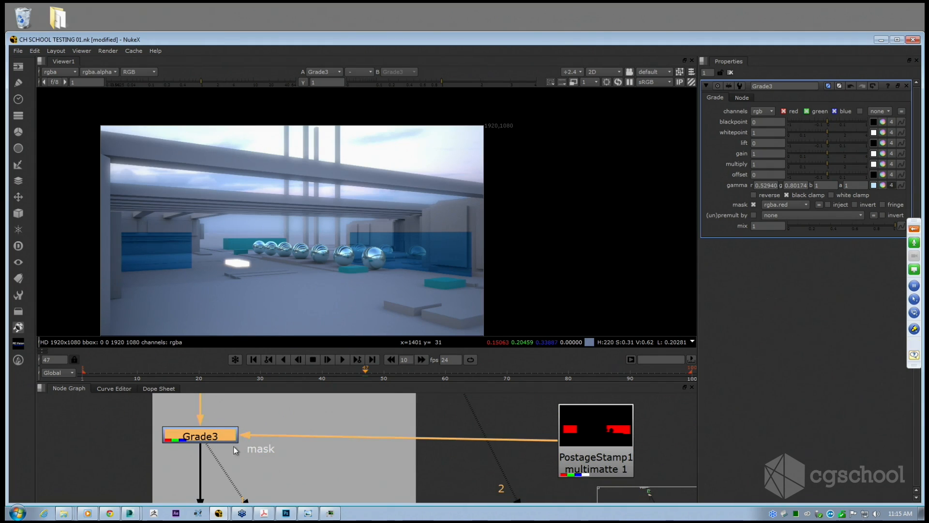
left_click(802, 208)
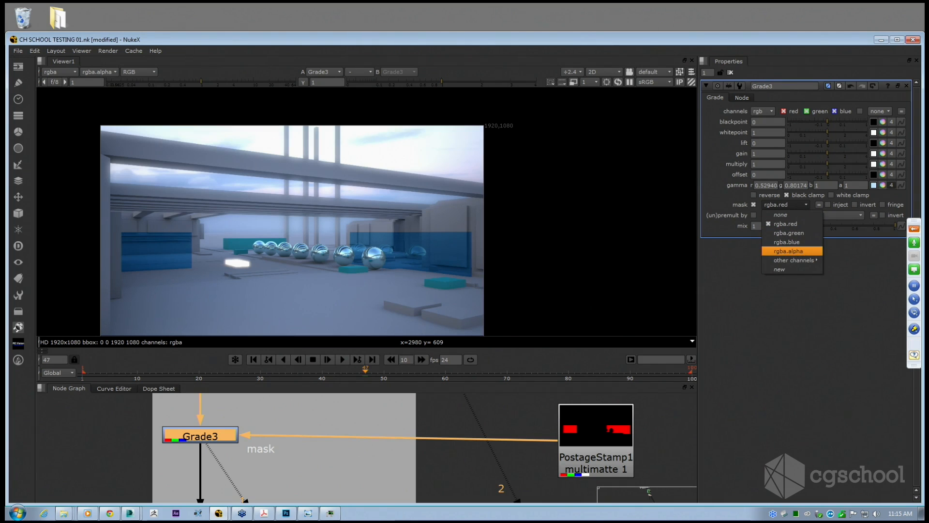
mouse_move(794, 259)
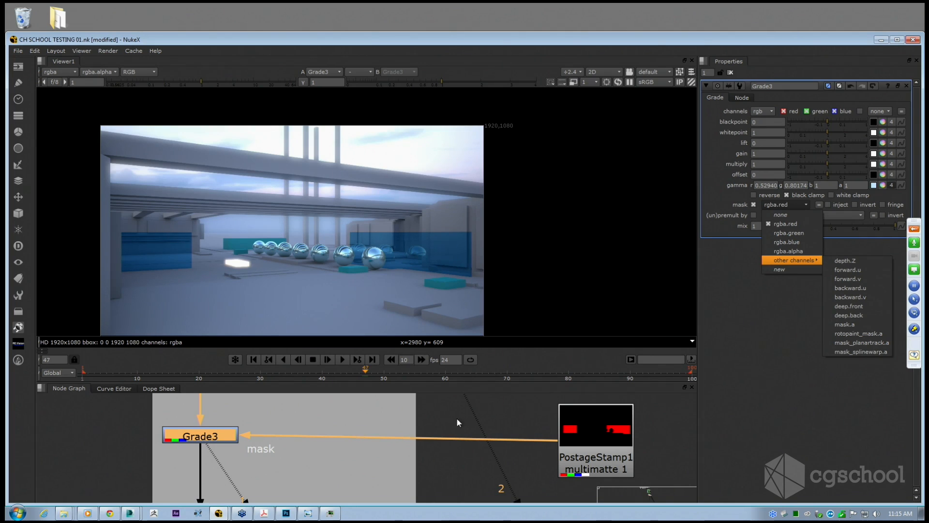
Align PostageStamp1 level with Grade3 and search for a node to add with "shu".
left_click(584, 426)
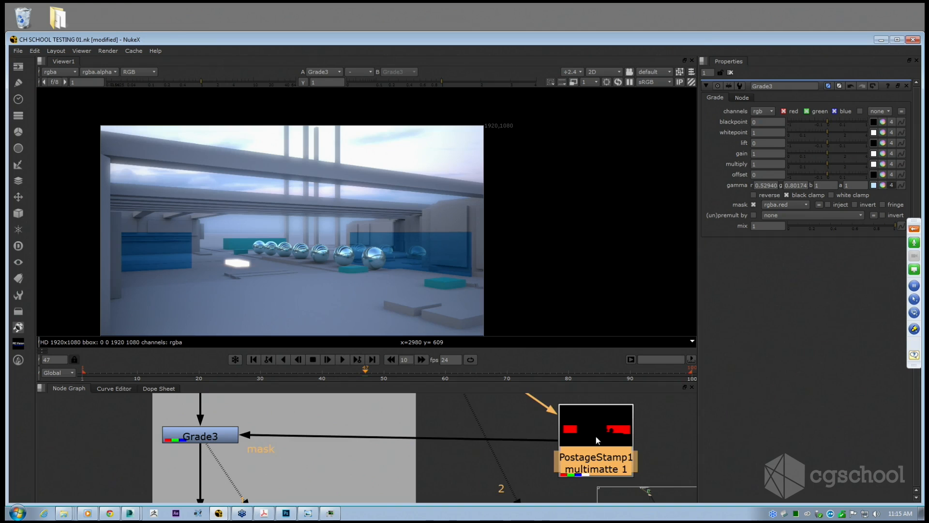
middle_click_drag(596, 437, 580, 387)
key("space")
left_click_drag(579, 387, 586, 381)
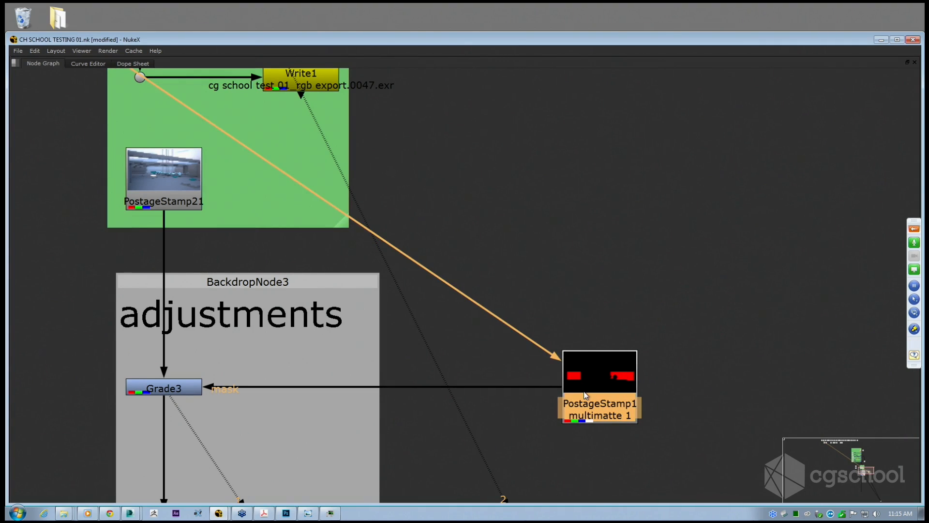
key("Tab")
type("shu")
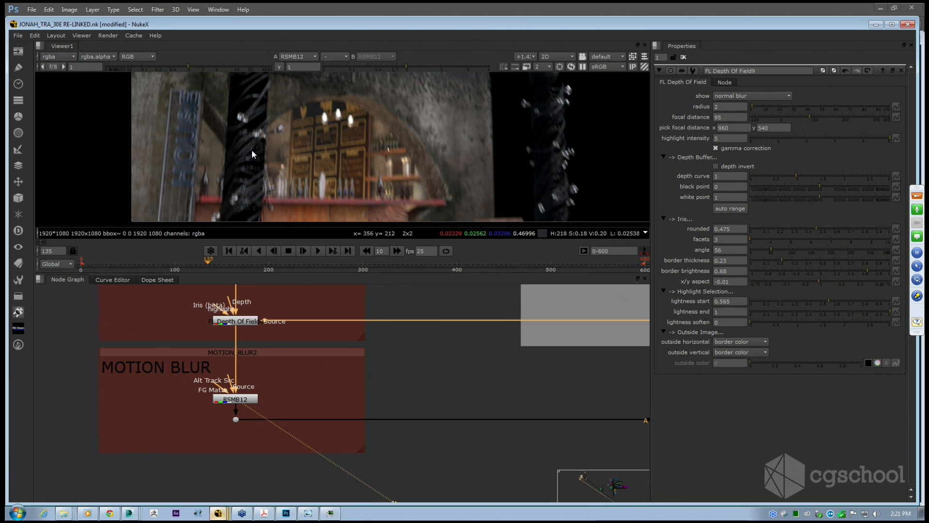
Move the focal point of FL Depth Of Field9 onto the wall beside the arched bar, at x 870, y 332.
middle_click_drag(285, 153, 290, 153)
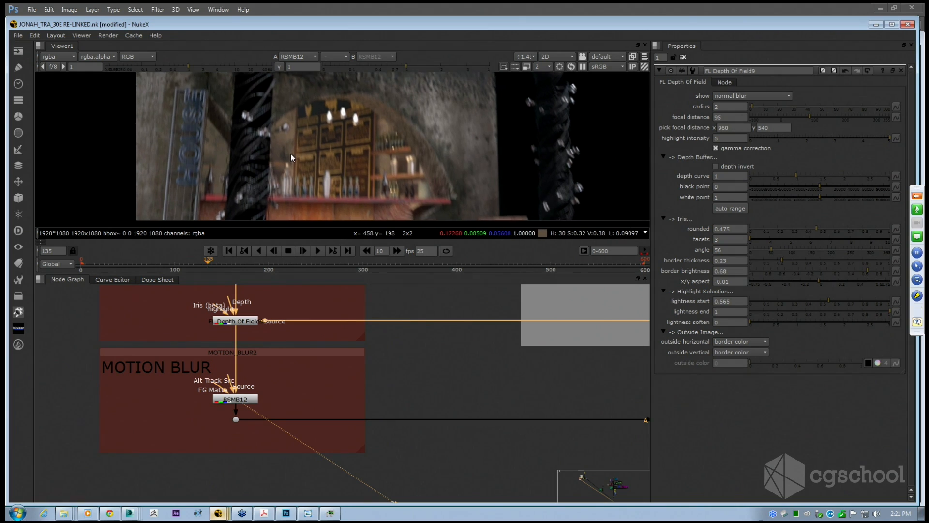
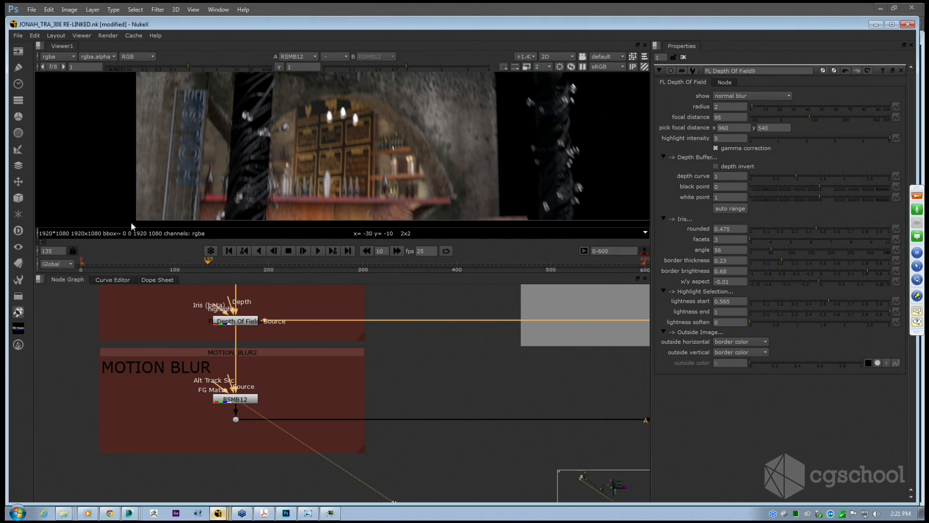
scroll(304, 169, "down", 2)
middle_click_drag(305, 149, 312, 158)
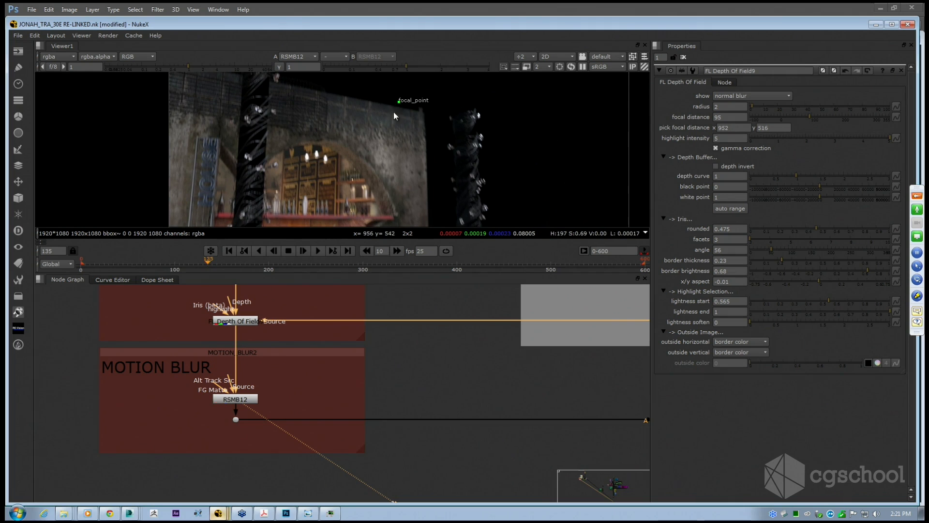
left_click_drag(398, 100, 377, 150)
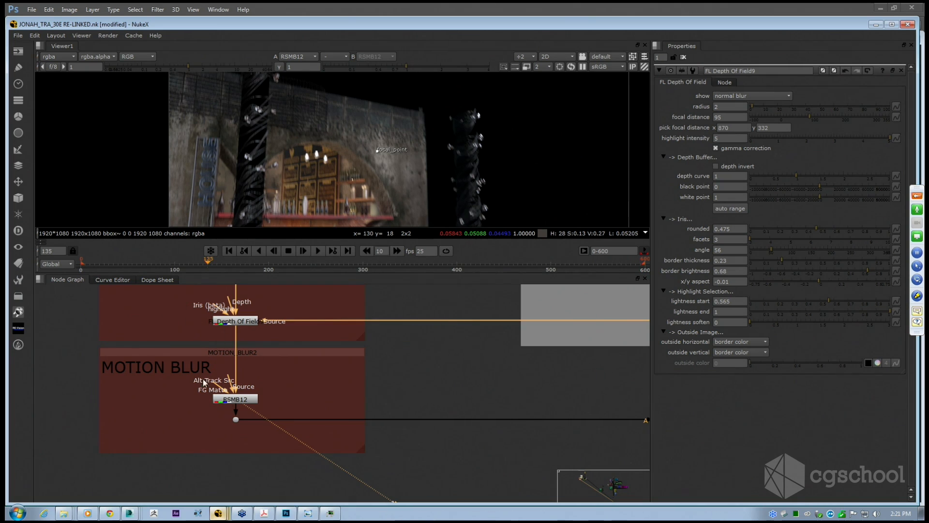
Nudge the RSMB12 node slightly upward in the MOTION BLUR backdrop and open its properties.
scroll(227, 403, "up", 2)
left_click_drag(248, 375, 166, 320)
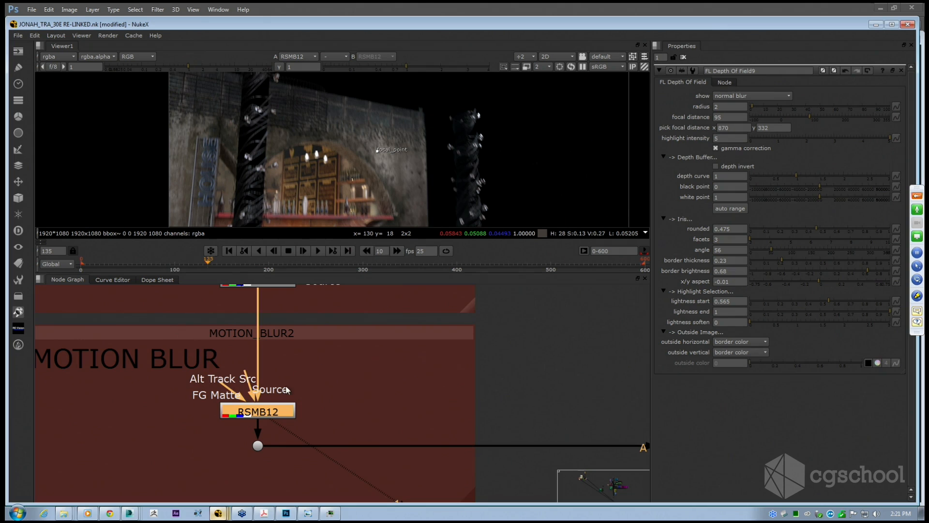
left_click_drag(259, 411, 264, 401)
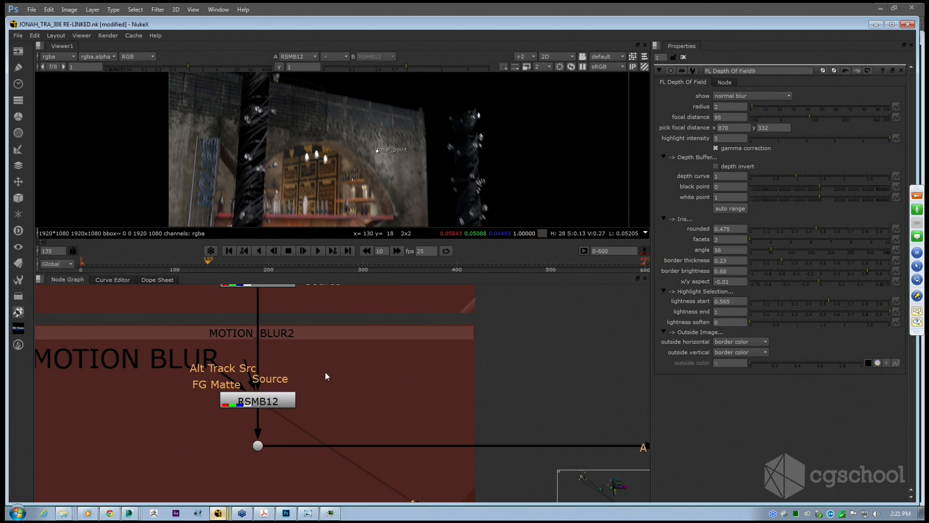
scroll(310, 380, "down", 4)
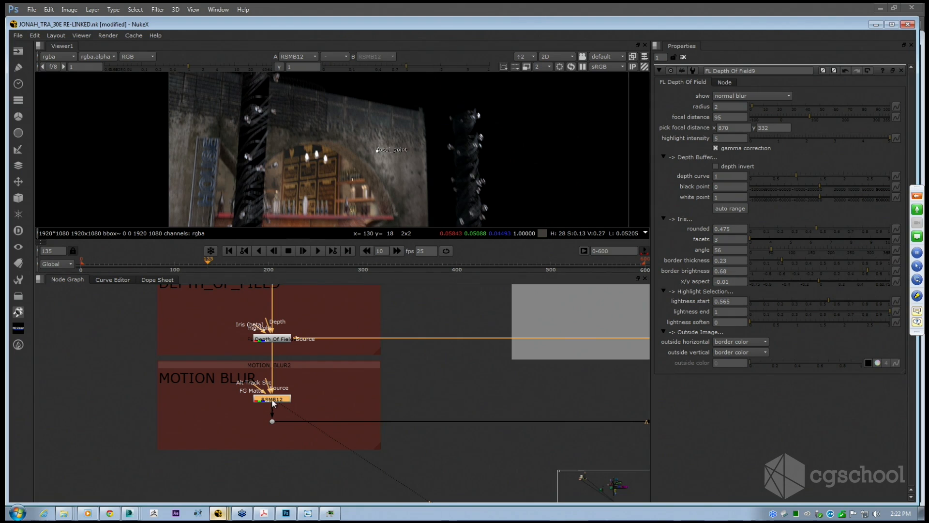
left_click(717, 107)
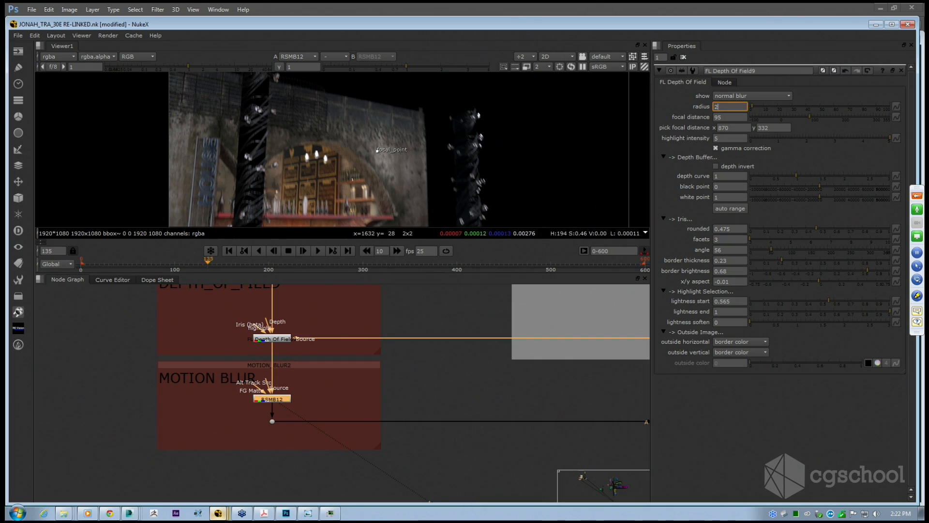
double_click(276, 400)
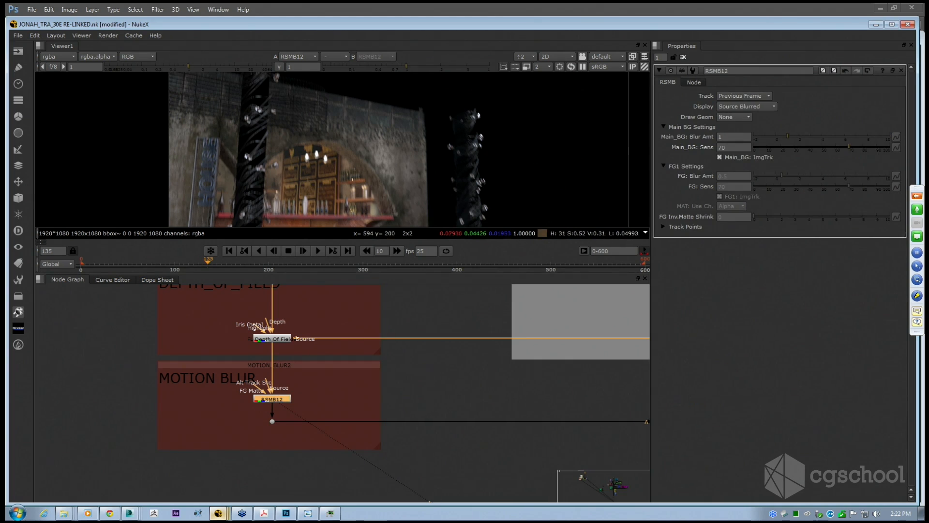
Survey the node graph from the MOTION BLUR backdrop past RENDER 01 to the background footage backdrop.
middle_click_drag(339, 329, 167, 340)
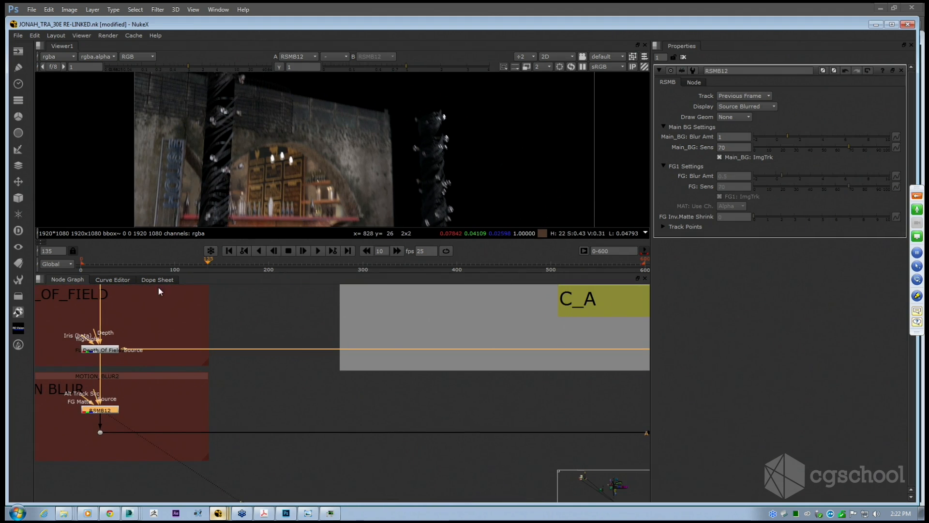
scroll(369, 365, "down", 5)
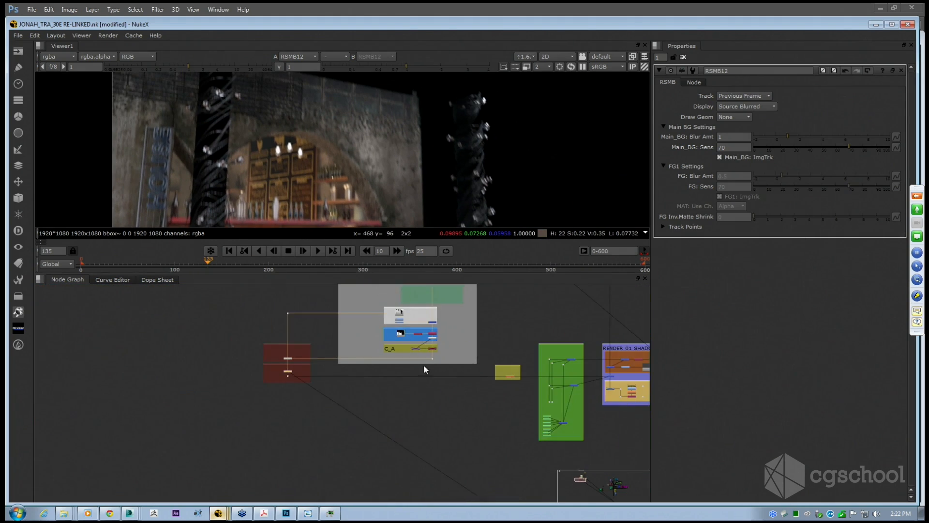
middle_click_drag(357, 365, 304, 405)
middle_click_drag(421, 309, 287, 406)
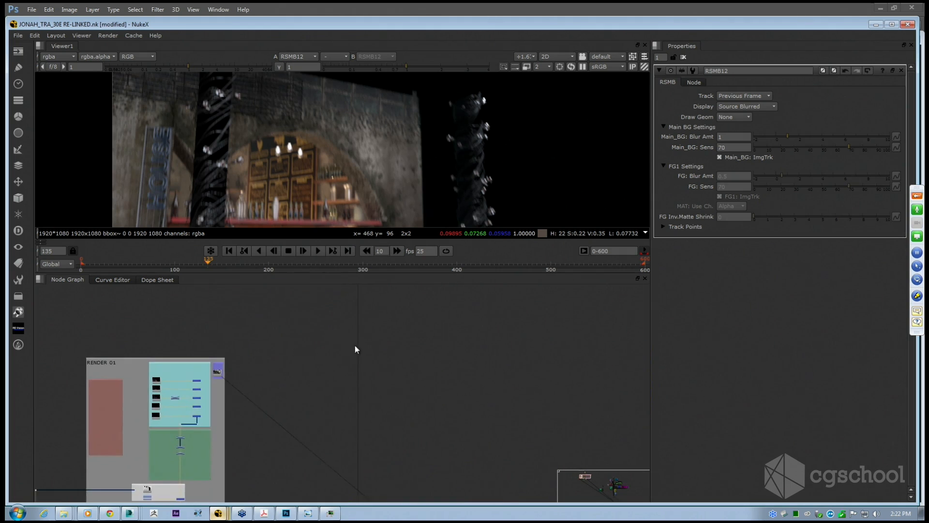
middle_click_drag(356, 345, 350, 471)
scroll(351, 361, "up", 6)
scroll(353, 358, "down", 3)
scroll(353, 358, "down", 4)
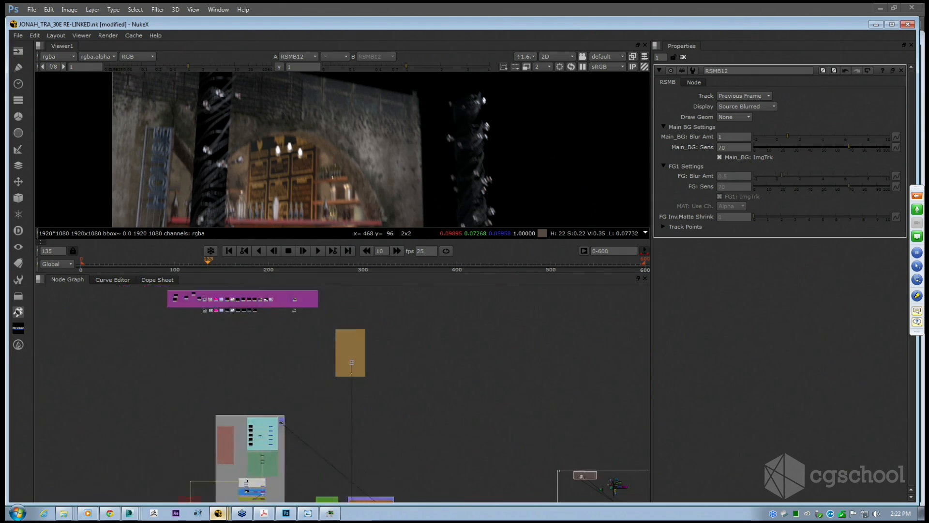
Show the output of ColorLookup5 at the end of the background footage chain in the viewer.
scroll(323, 338, "up", 6)
left_click_drag(326, 335, 581, 436)
middle_click_drag(582, 437, 429, 287)
scroll(429, 288, "up", 2)
left_click_drag(427, 290, 447, 427)
middle_click_drag(449, 430, 403, 369)
left_click_drag(403, 304, 388, 364)
left_click(405, 447)
key("1")
scroll(345, 145, "down", 5)
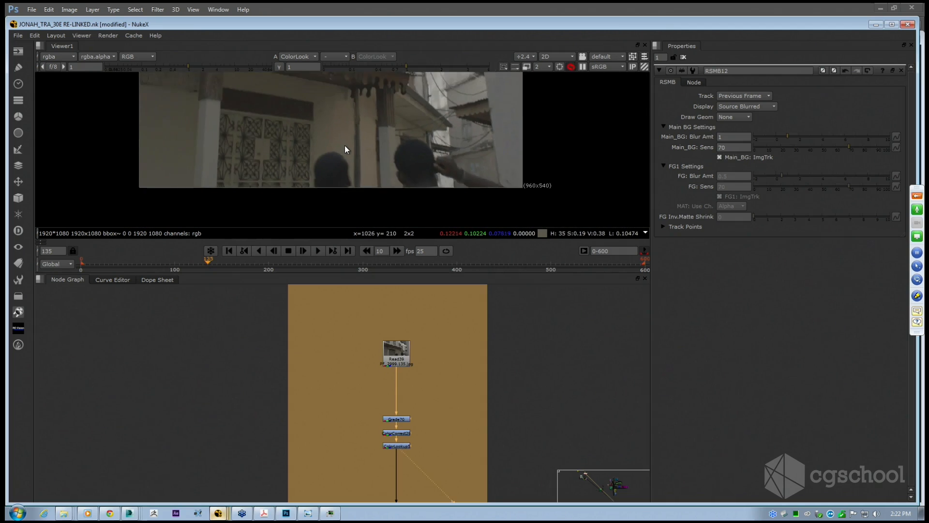
scroll(379, 399, "down", 5)
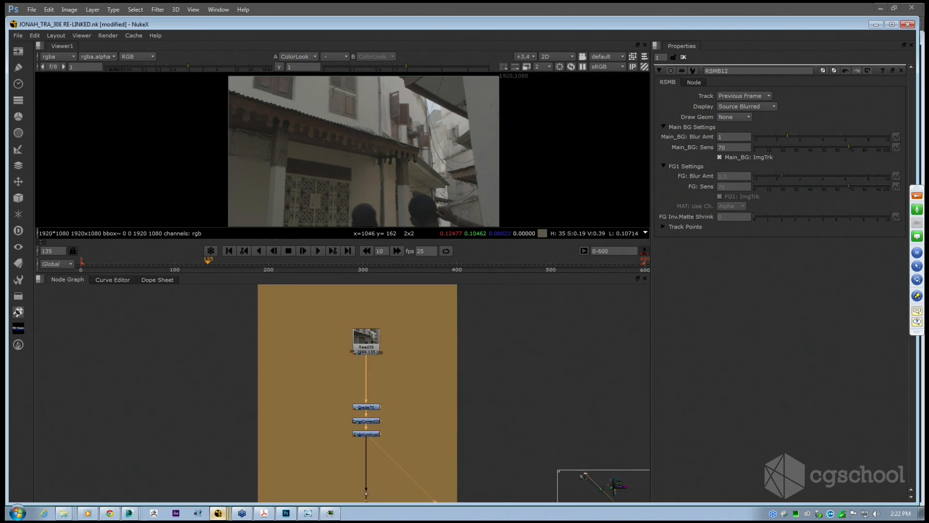
Compare the original background Read node with its ColorLookup5 output in the viewer.
left_click(382, 289)
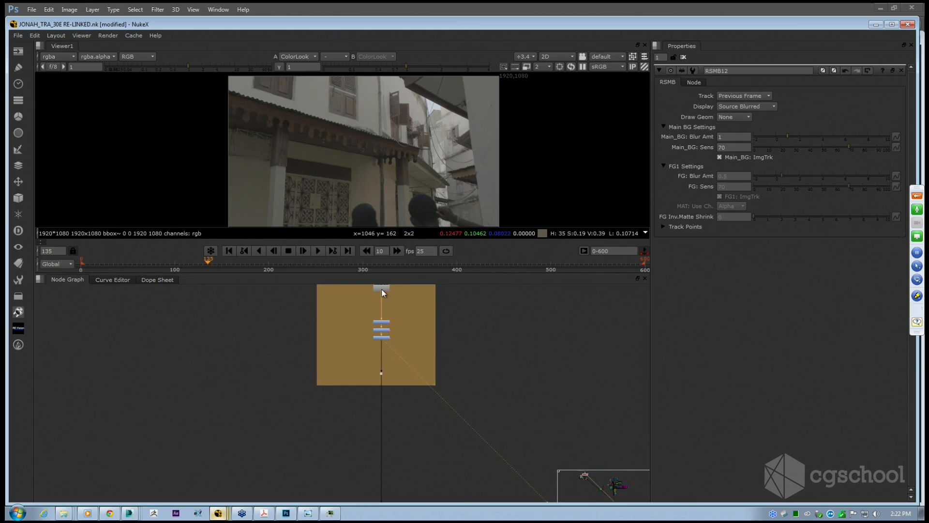
key("1")
left_click(383, 338)
key("1")
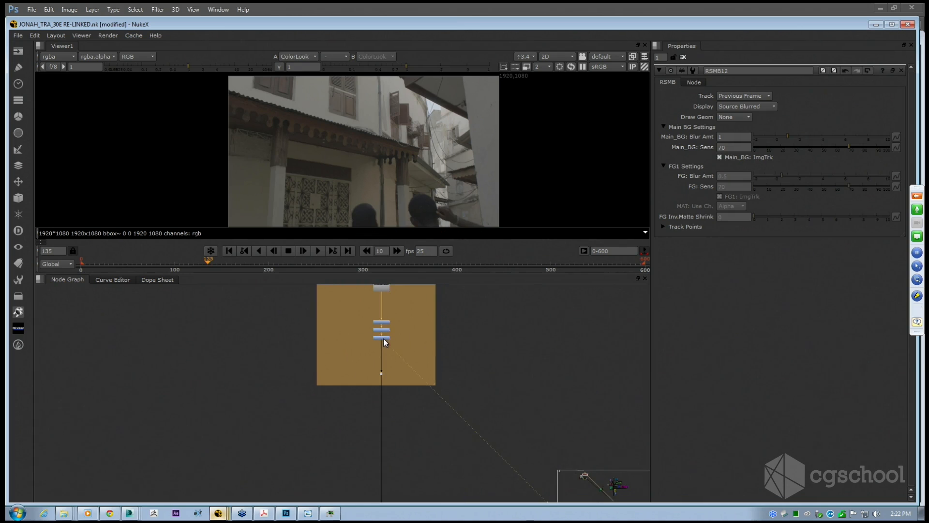
Inspect the background footage's three colour nodes and open the properties of Grade70.
left_click_drag(368, 312, 395, 337)
scroll(389, 338, "up", 4)
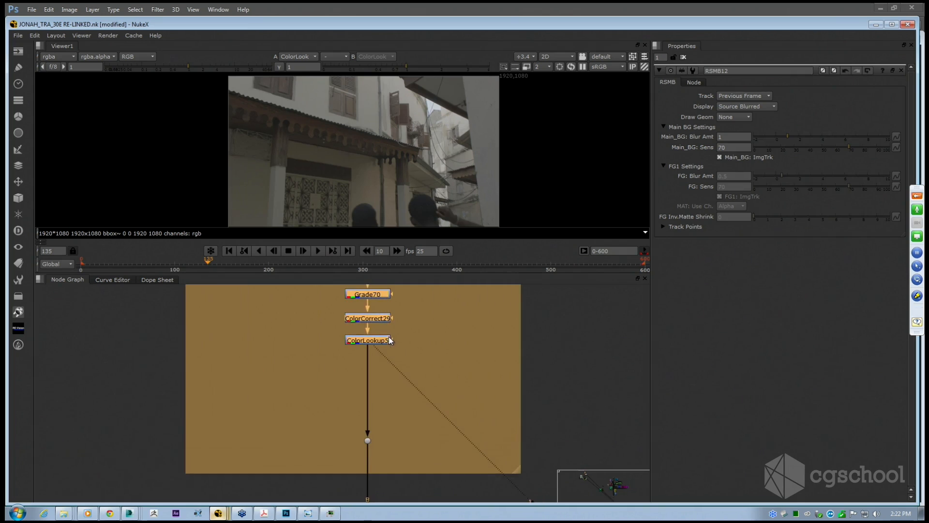
left_click_drag(318, 306, 393, 374)
double_click(381, 334)
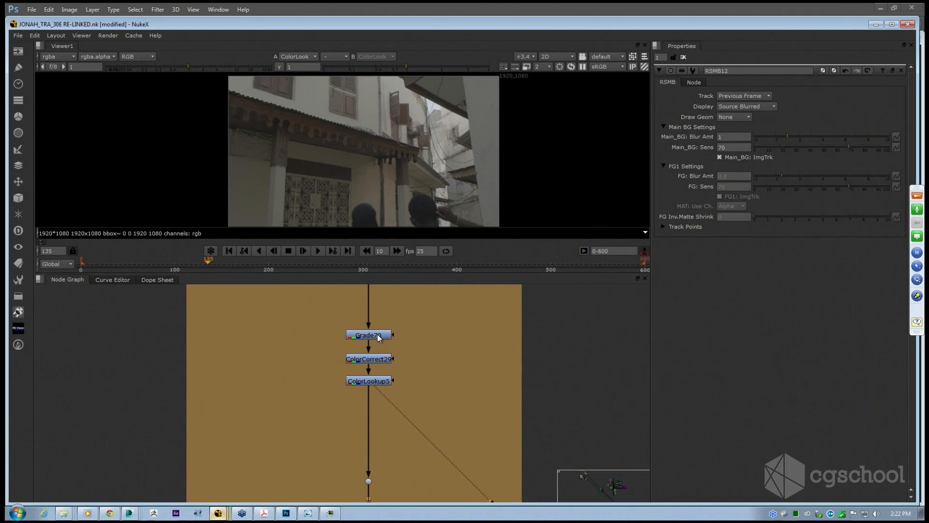
left_click_drag(315, 311, 388, 375)
scroll(388, 374, "down", 3)
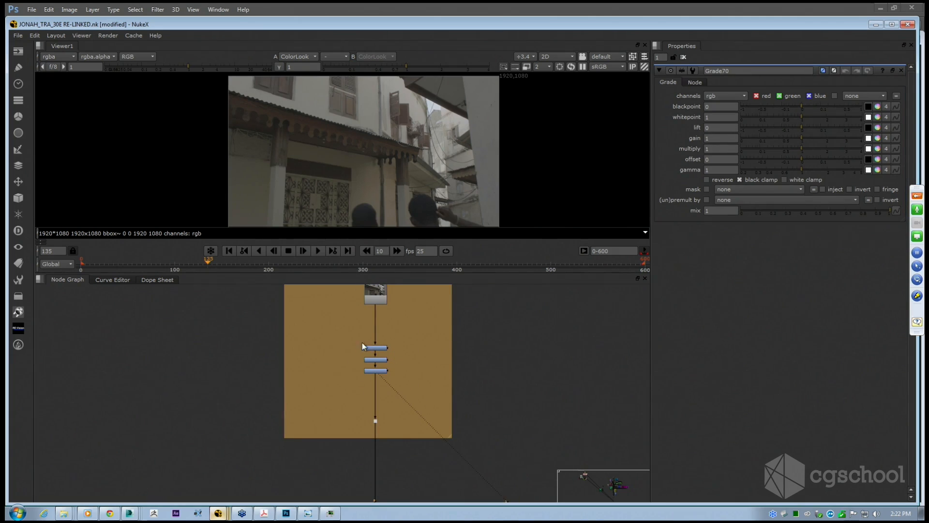
Show the Merge129 (over) node from the RENDER 01 SHADOW backdrop in the viewer.
scroll(362, 344, "down", 2)
middle_click_drag(306, 423, 358, 290)
scroll(495, 366, "up", 3)
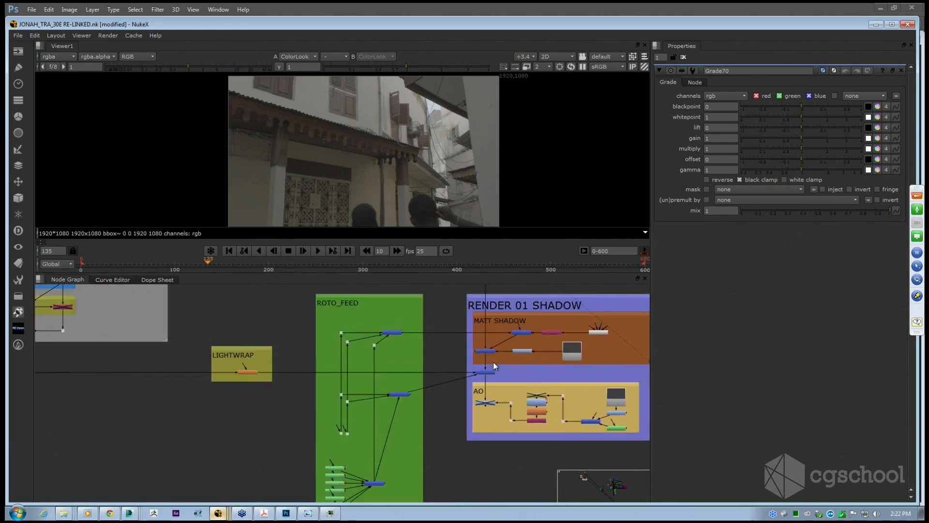
scroll(494, 366, "up", 2)
left_click(485, 381)
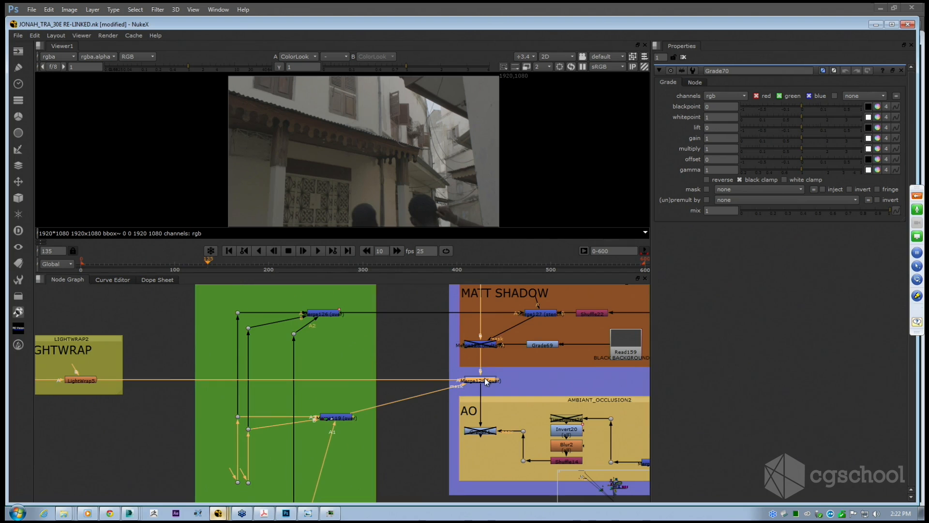
scroll(446, 396, "up", 3)
left_click(431, 392)
key("1")
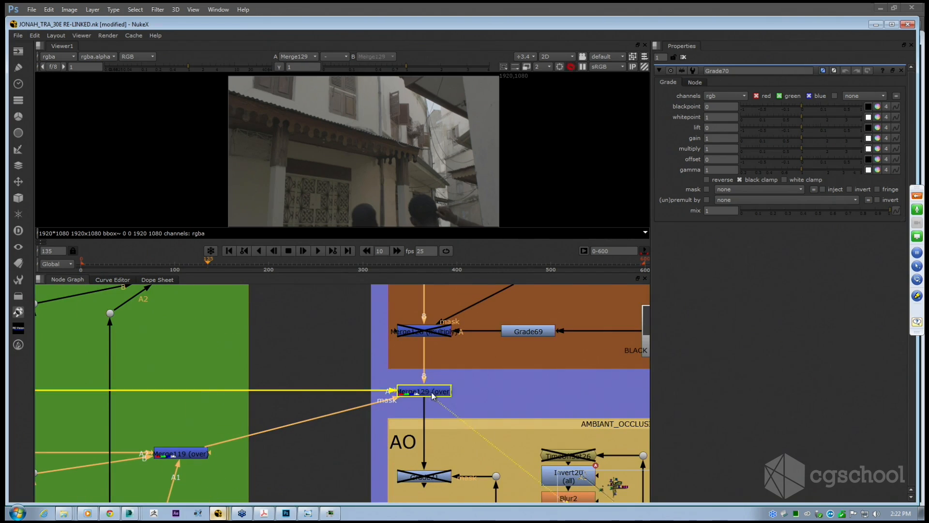
Maximise the node graph and examine how the effects, RENDER 01 and background footage groups fit into the whole script.
scroll(390, 381, "up", 1)
scroll(391, 381, "down", 2)
key("space")
scroll(501, 356, "down", 4)
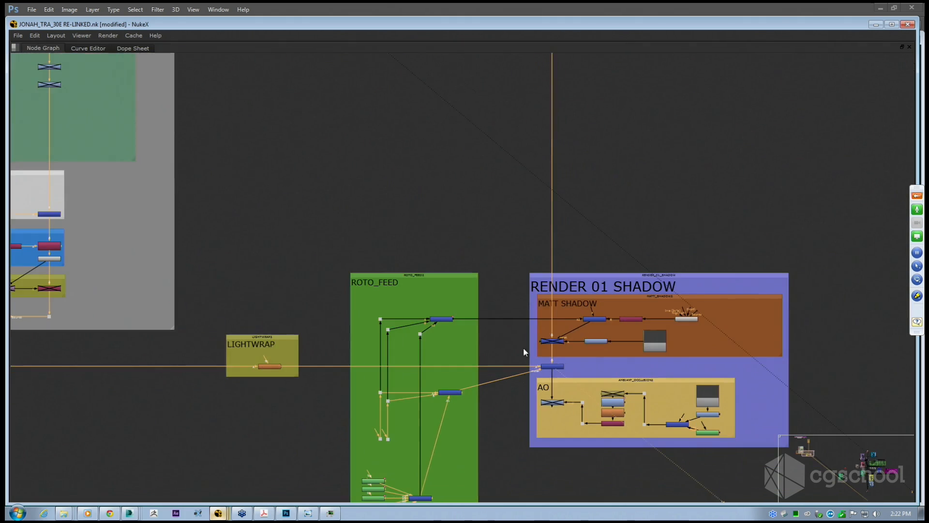
middle_click_drag(335, 315, 659, 303)
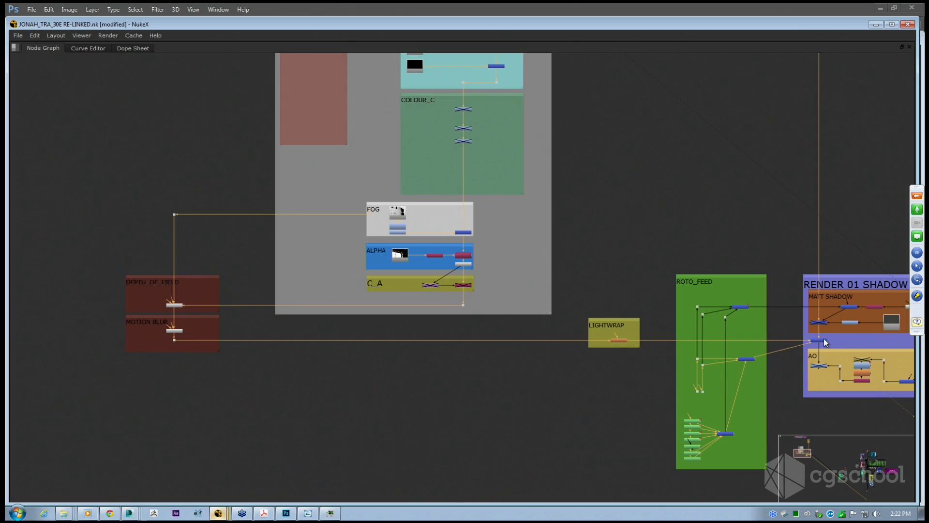
left_click_drag(92, 182, 246, 380)
scroll(292, 313, "down", 5)
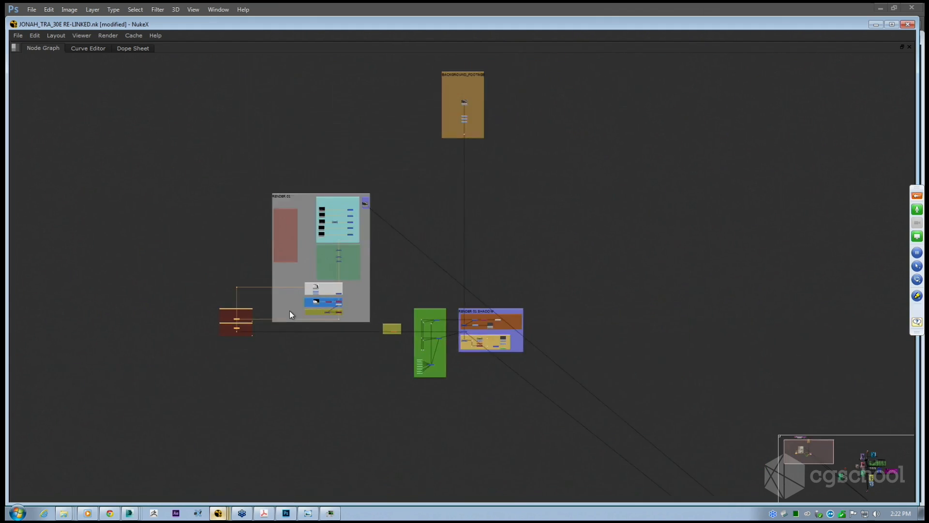
scroll(289, 309, "down", 3)
middle_click_drag(228, 269, 304, 214)
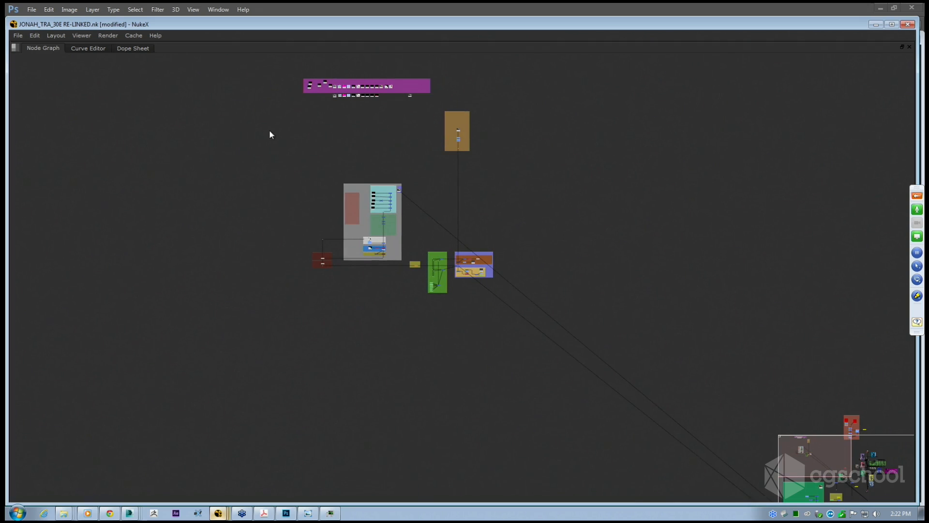
scroll(313, 257, "up", 8)
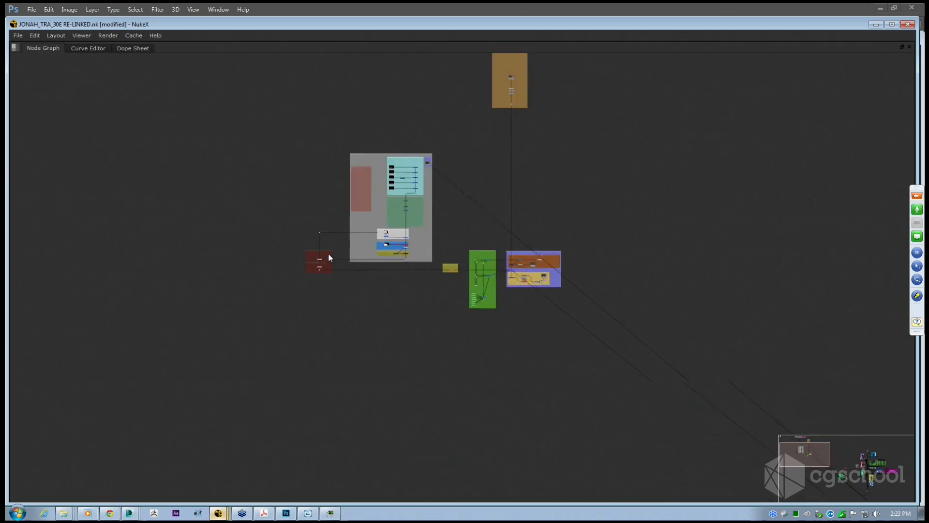
scroll(325, 233, "down", 10)
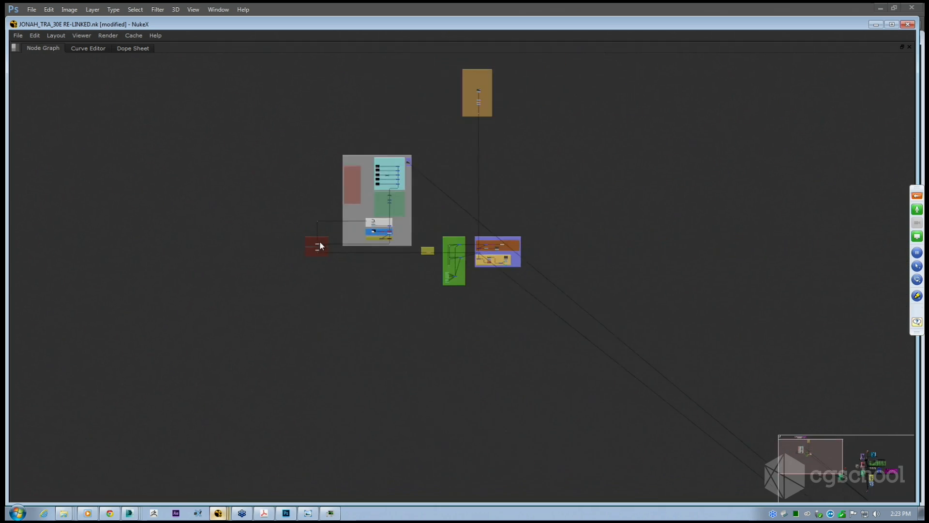
scroll(305, 238, "up", 3)
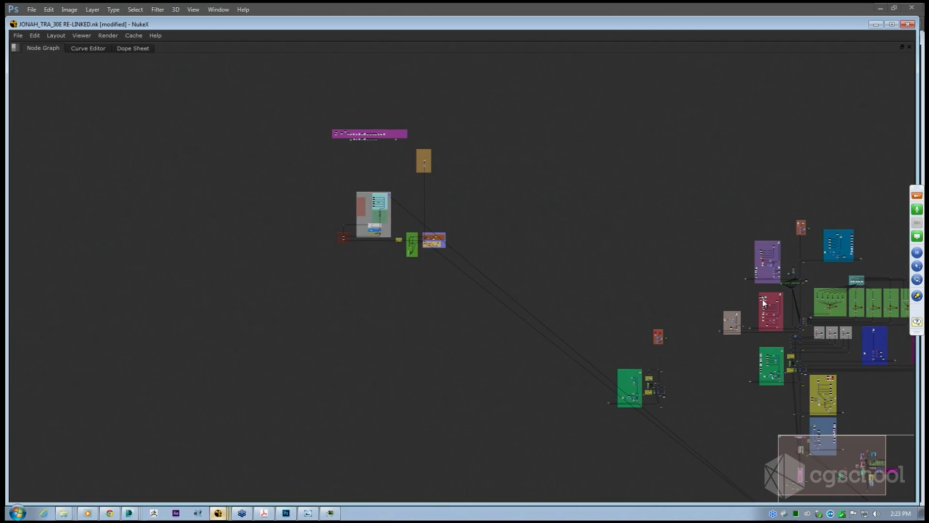
Select the DEPTH_OF_FIELD and MOTION BLUR backdrops and examine their connections to RENDER 01 and the LIGHTWRAP group.
left_click_drag(319, 205, 355, 493)
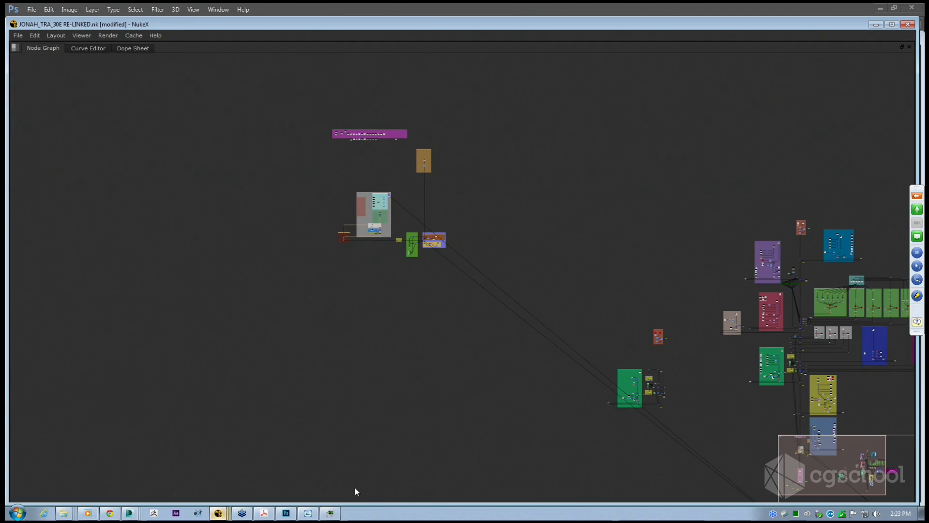
scroll(357, 166, "up", 10)
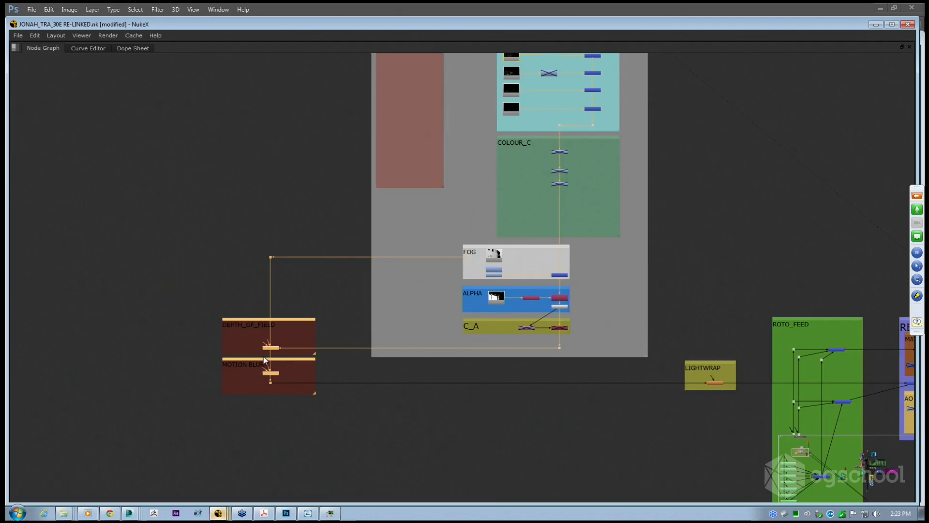
middle_click_drag(345, 314, 335, 307)
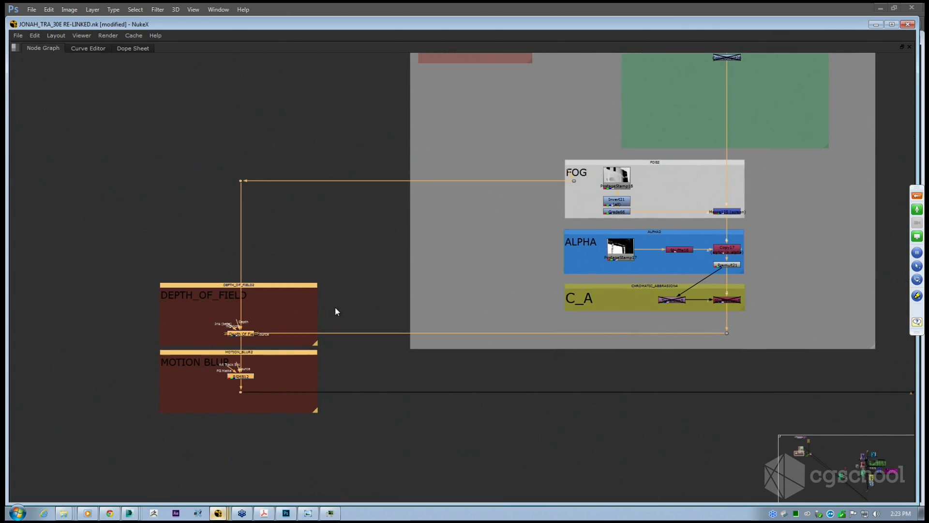
left_click(352, 286)
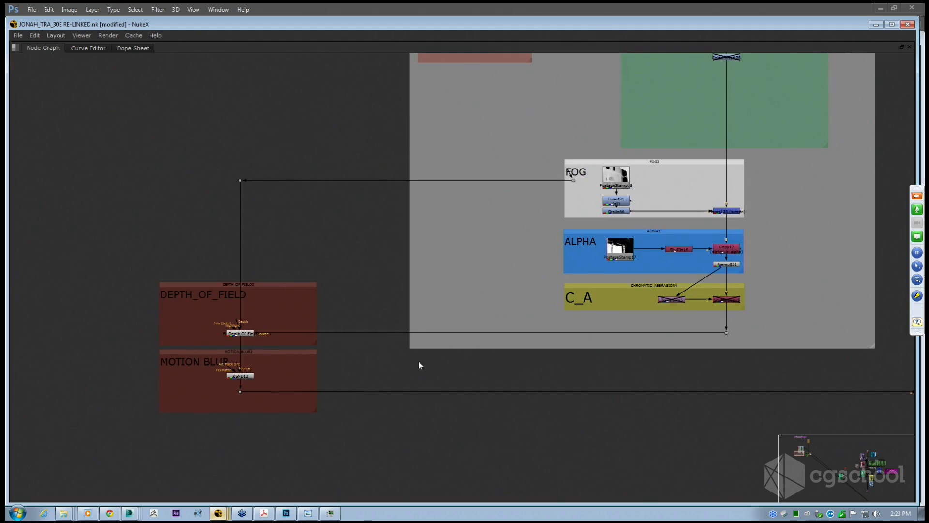
middle_click_drag(419, 365, 372, 317)
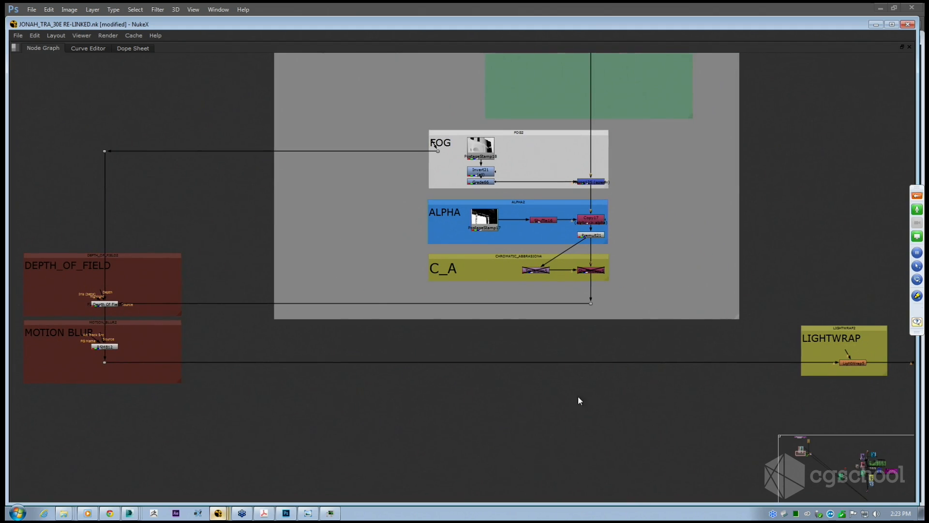
middle_click_drag(579, 400, 334, 330)
scroll(294, 326, "down", 4)
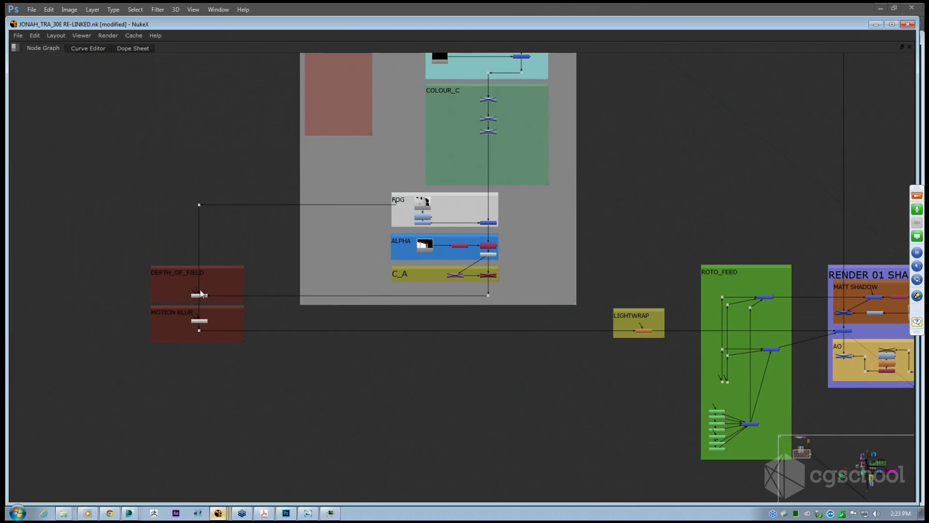
Disable the LightWrap node in the LIGHTWRAP backdrop.
left_click_drag(115, 231, 264, 384)
middle_click_drag(603, 352, 425, 335)
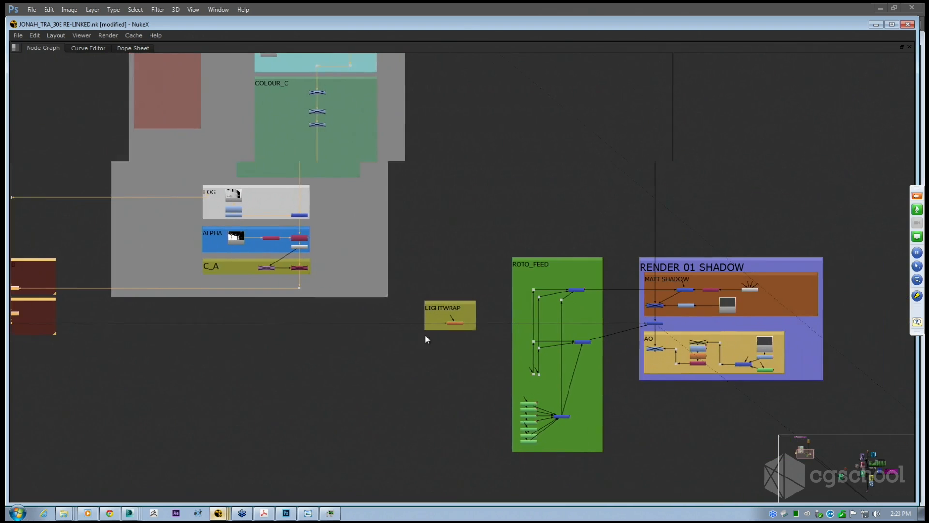
scroll(617, 322, "up", 5)
middle_click_drag(193, 297, 219, 288)
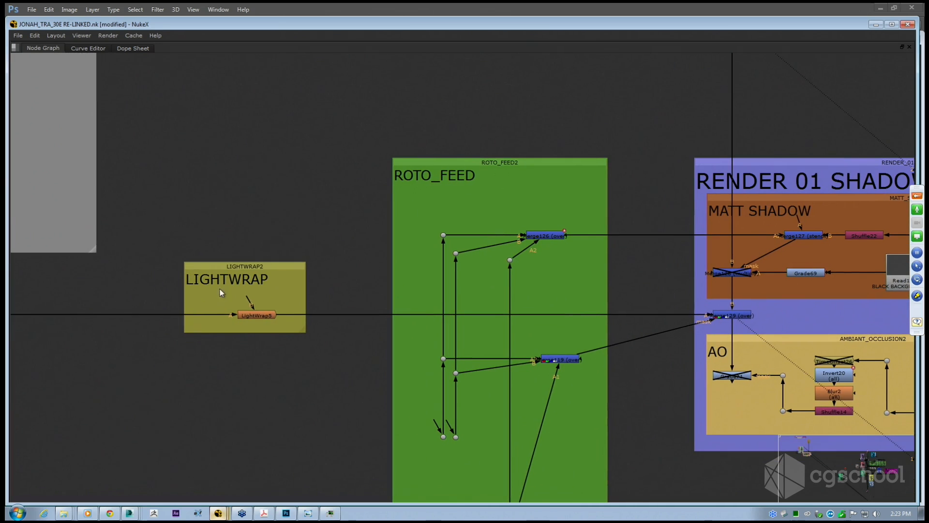
left_click(214, 265)
key("d")
left_click(335, 281)
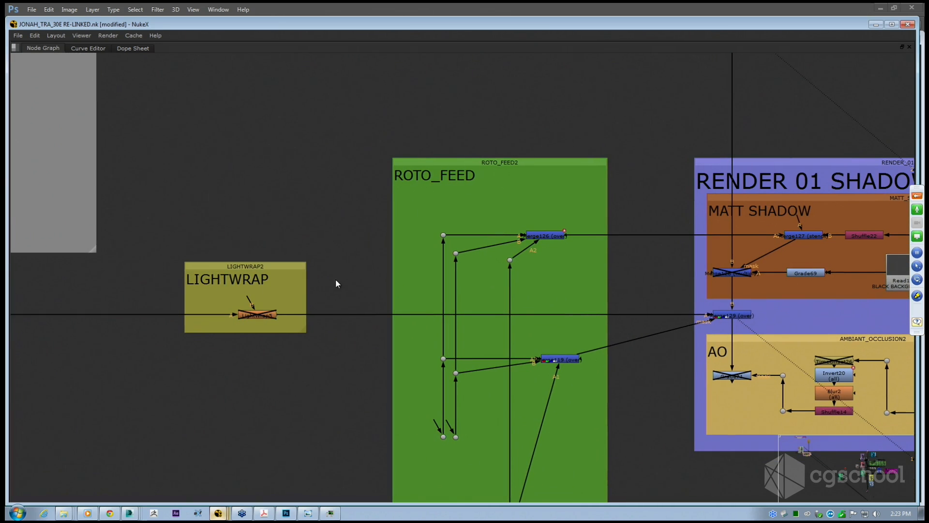
Select the Merge129 (over) node and examine its connections to the LIGHTWRAP and ROTO_FEED groups.
middle_click_drag(339, 272, 239, 262)
middle_click_drag(314, 245, 296, 248)
scroll(316, 231, "down", 3)
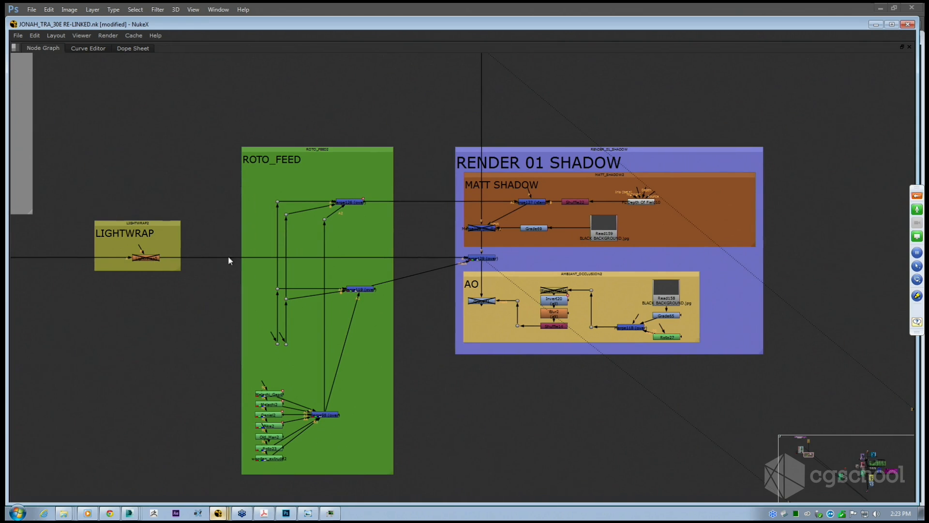
left_click(488, 259)
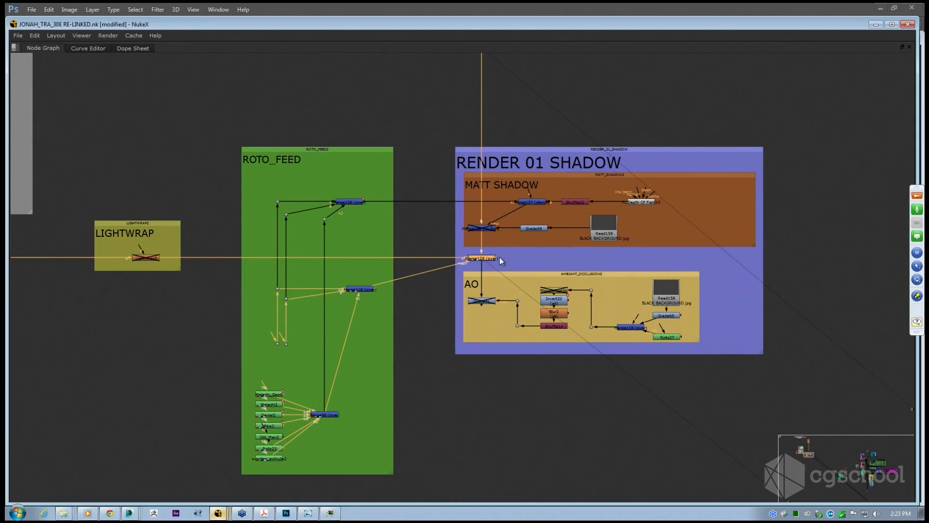
scroll(501, 261, "up", 3)
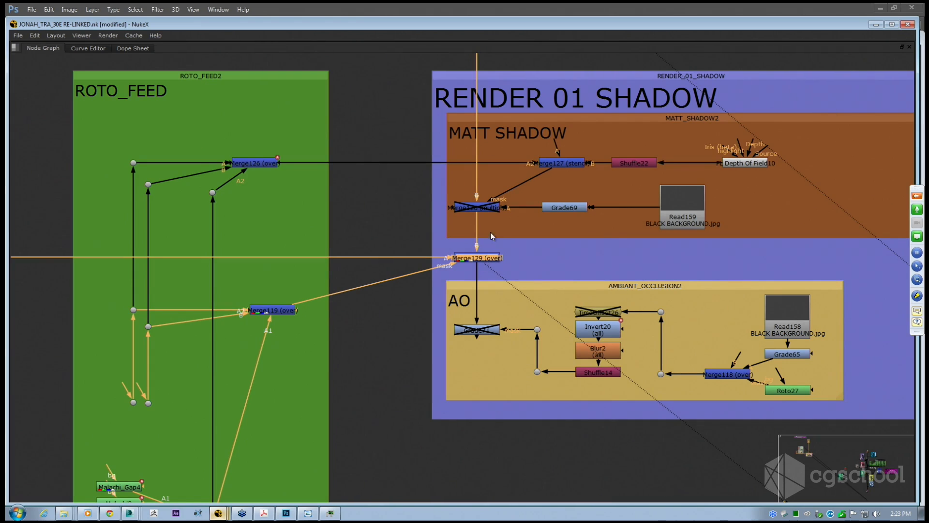
Trace the Merge129 background connection up to the orange footage backdrop and select its source image node.
scroll(465, 309, "down", 5)
scroll(458, 305, "down", 3)
middle_click_drag(458, 304, 452, 395)
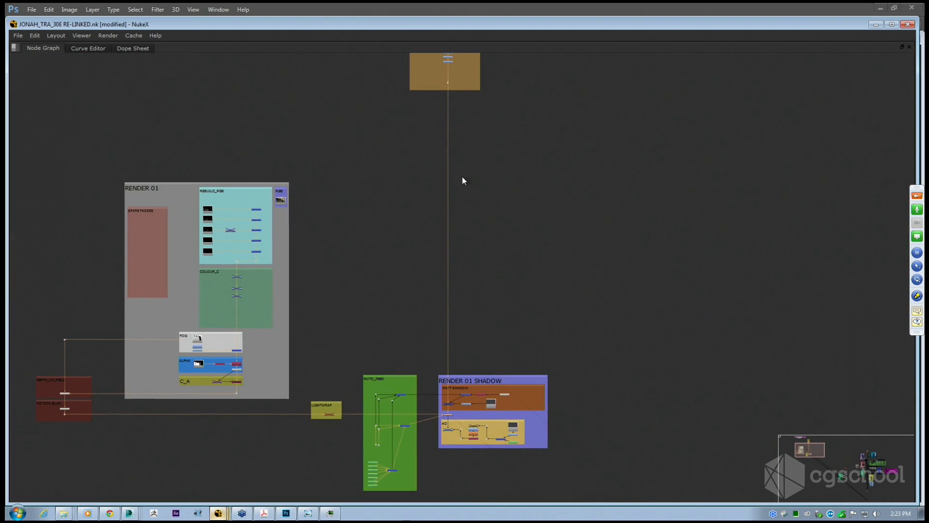
middle_click_drag(448, 118, 458, 155)
left_click(457, 64)
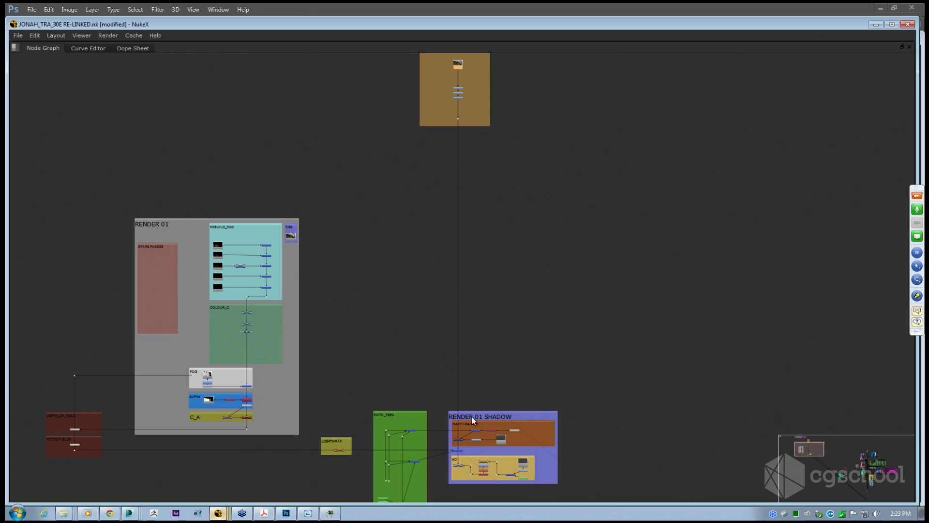
Select the MATT SHADOW backdrop in RENDER 01 SHADOW and examine its connections to the ROTO_FEED group.
middle_click_drag(472, 416, 514, 378)
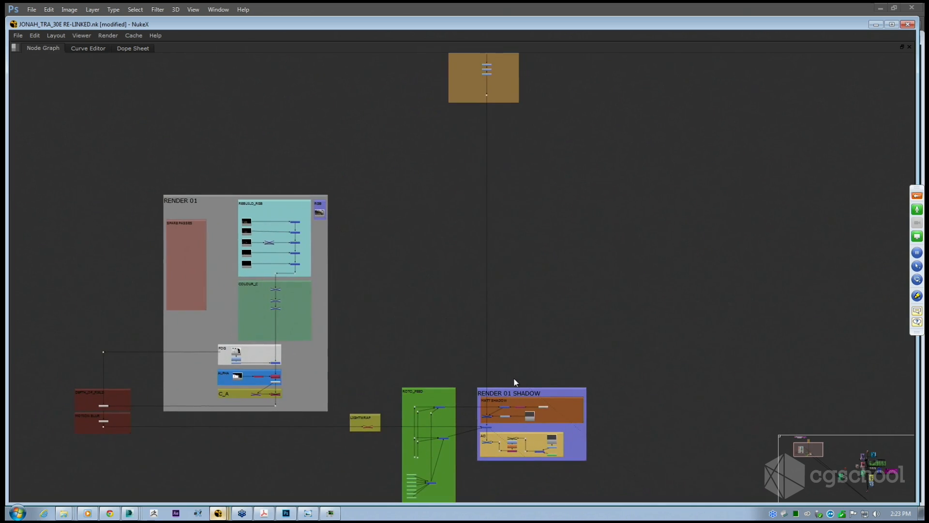
scroll(496, 443, "up", 5)
scroll(502, 390, "up", 2)
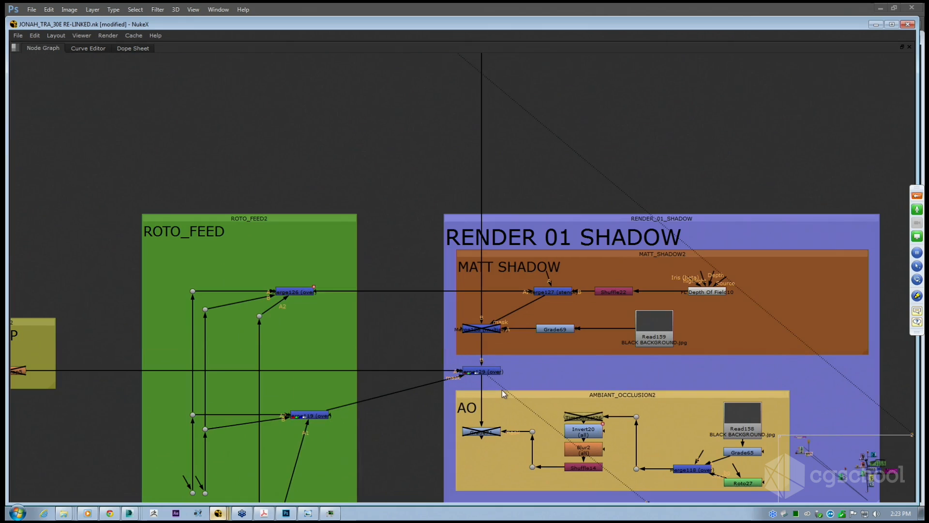
left_click(483, 371)
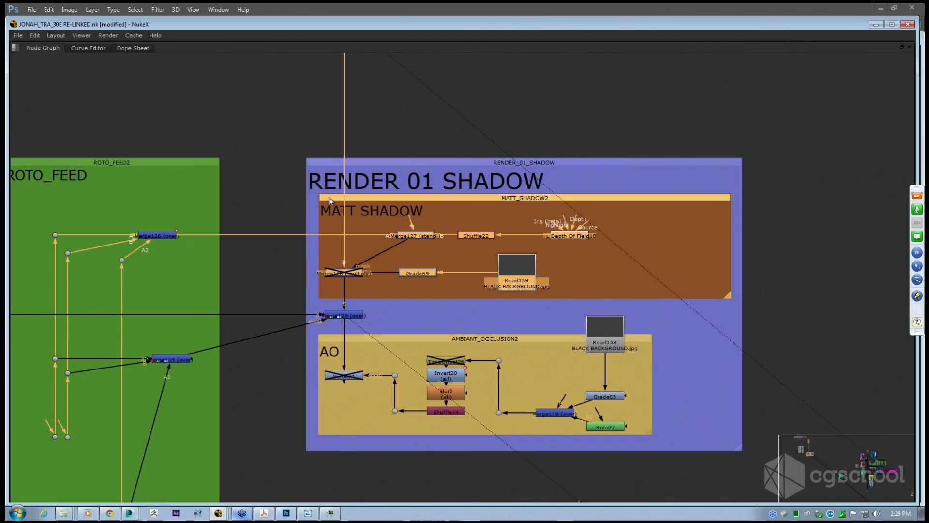
scroll(551, 232, "down", 4)
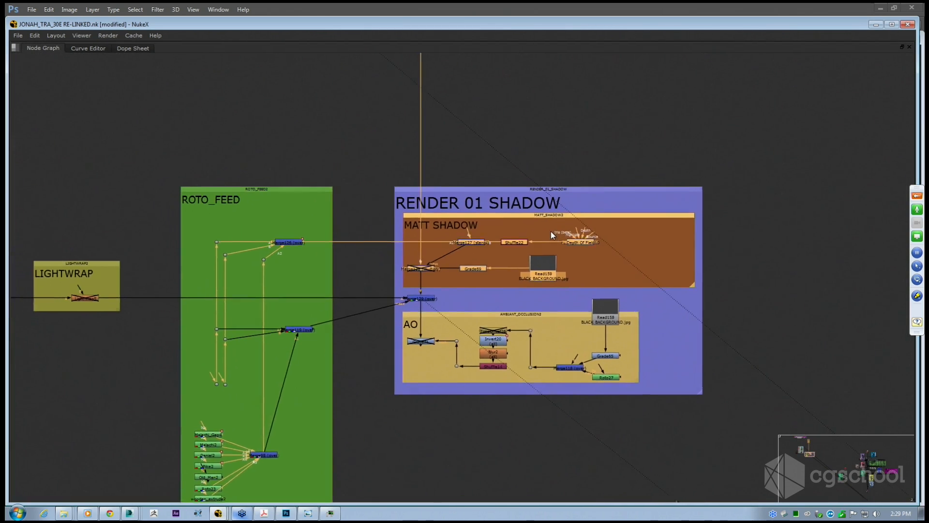
scroll(557, 228, "up", 2)
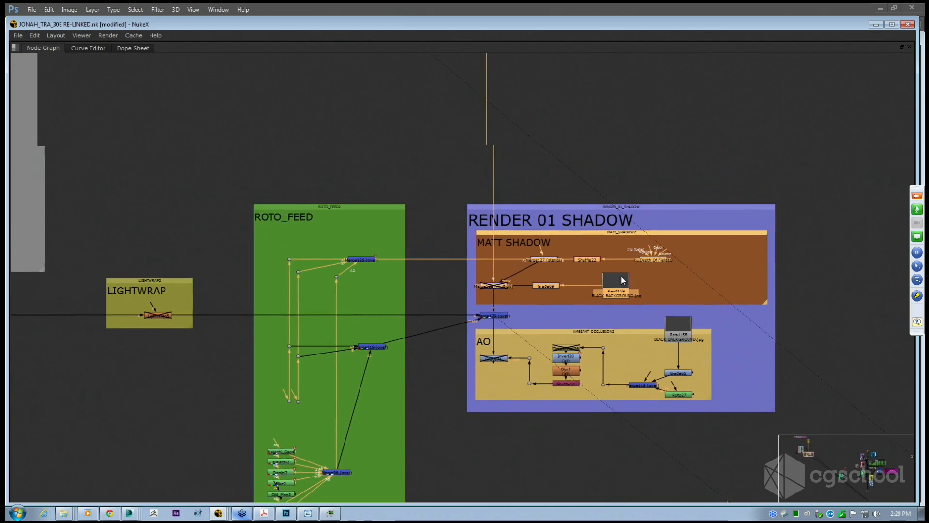
scroll(583, 301, "down", 3)
Restore the full workspace layout and show the source image of the ALPHA group in the viewer.
key("space")
scroll(298, 418, "down", 2)
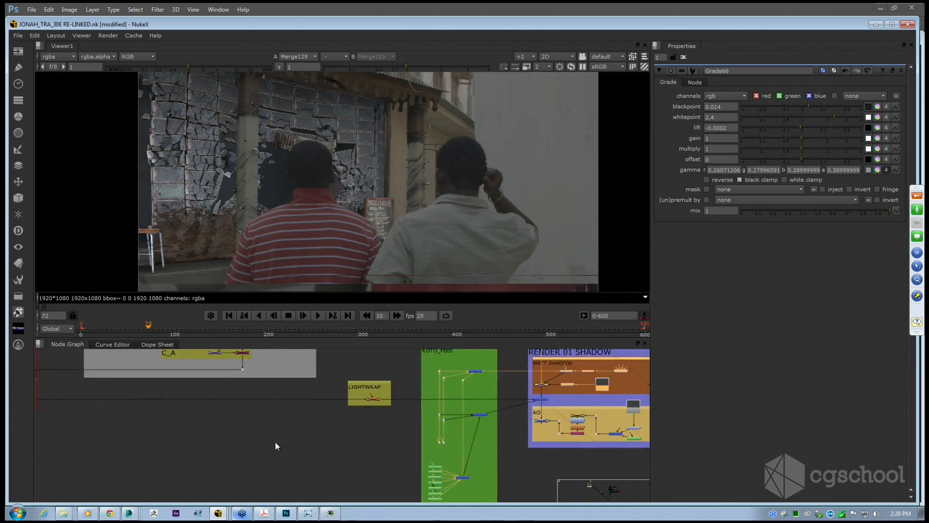
scroll(382, 408, "up", 2)
scroll(372, 431, "up", 2)
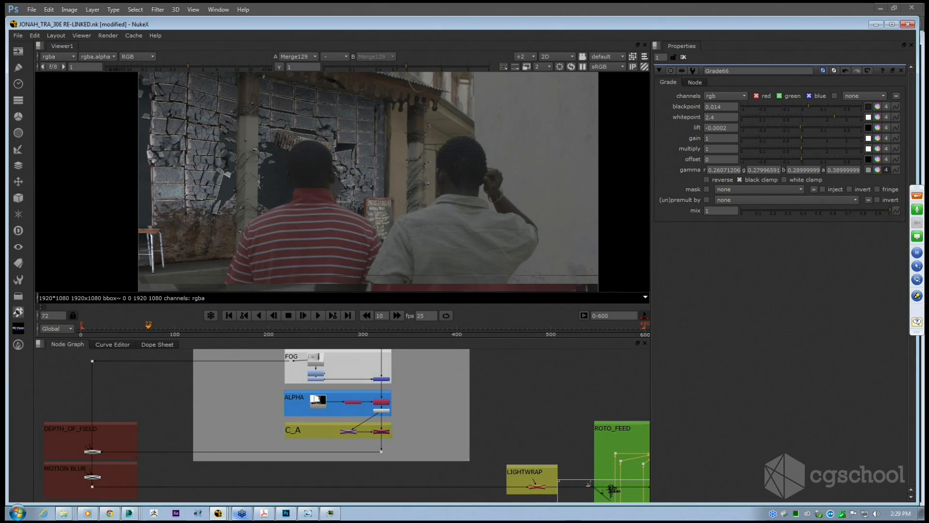
scroll(333, 414, "up", 2)
middle_click_drag(313, 401, 312, 426)
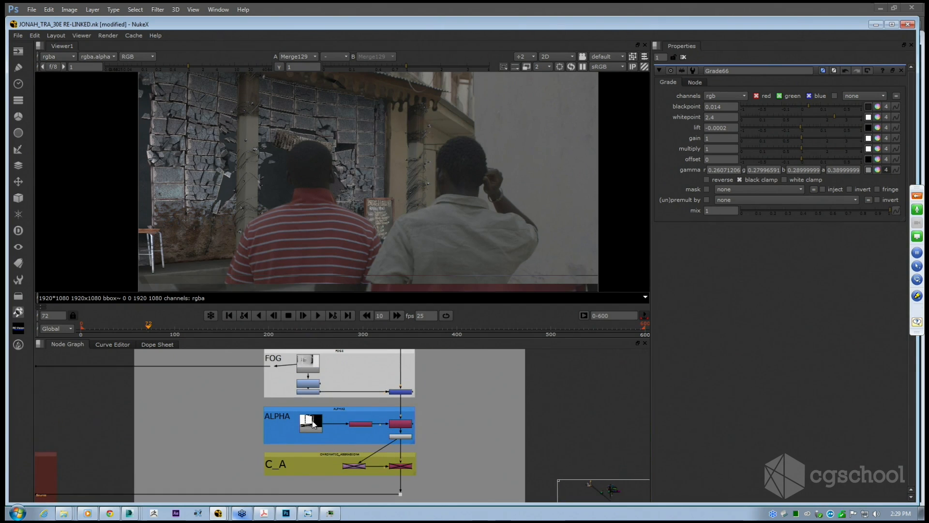
left_click(315, 425)
key("1")
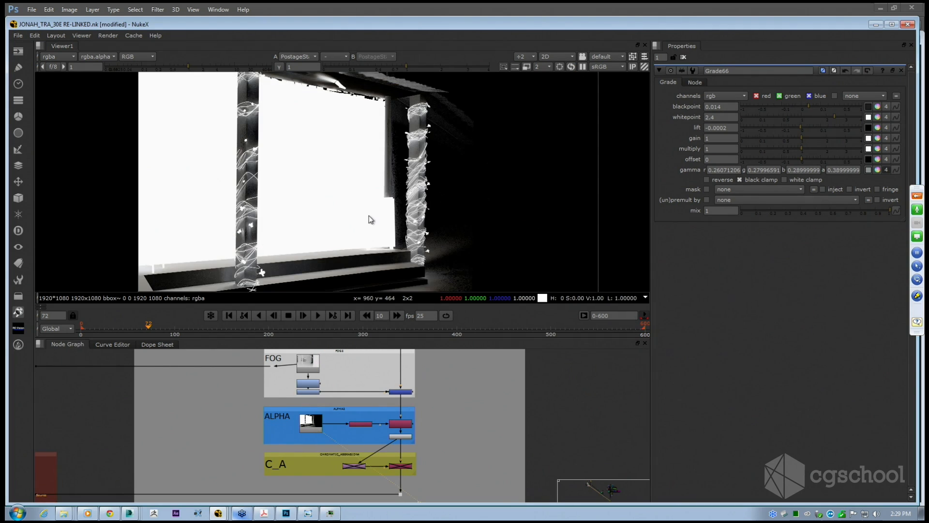
Examine the alpha pass closely around the steps and the columns.
middle_click_drag(265, 270, 302, 266)
scroll(413, 213, "down", 2)
middle_click_drag(411, 212, 381, 196)
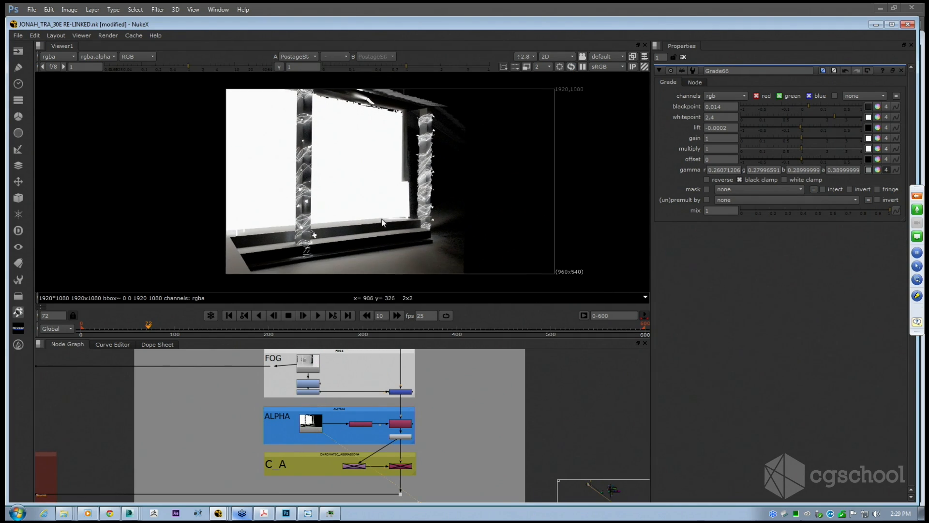
scroll(377, 205, "up", 2)
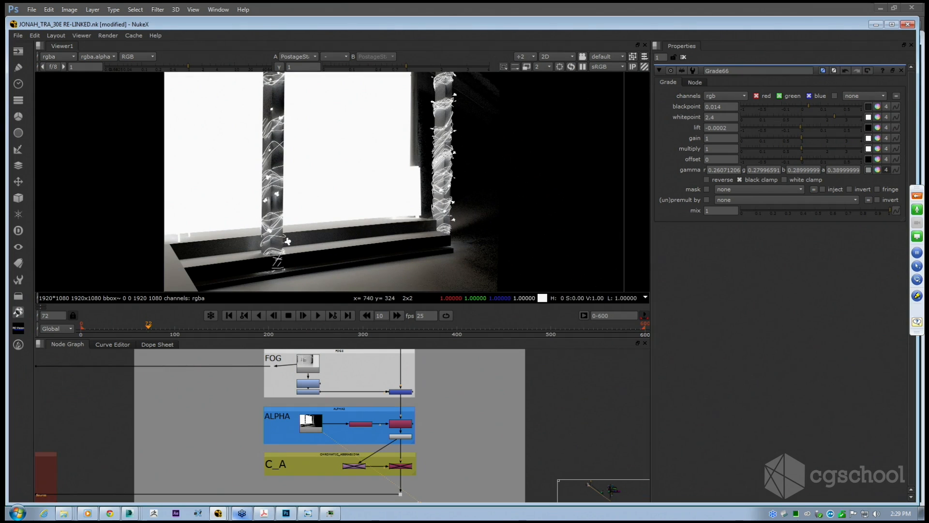
left_click(412, 227, "ctrl")
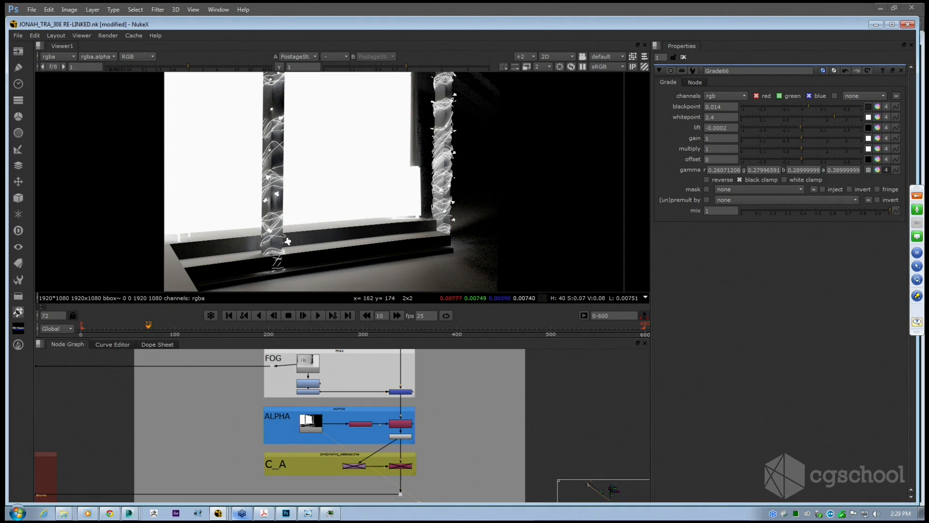
scroll(183, 252, "up", 2)
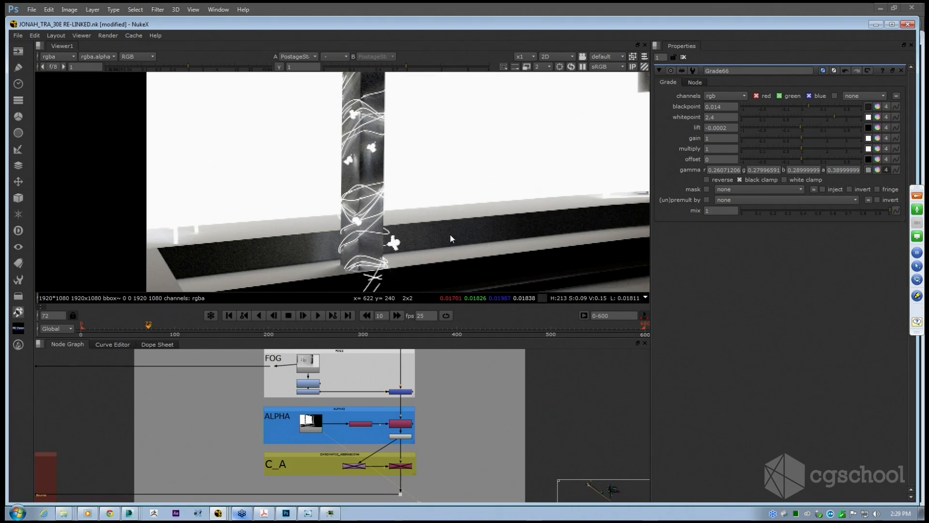
scroll(403, 226, "down", 2)
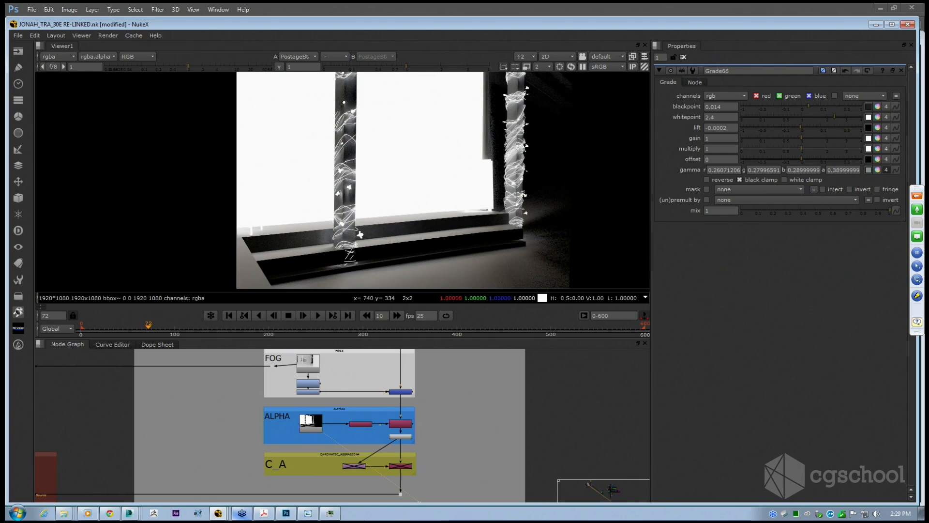
scroll(333, 210, "up", 1)
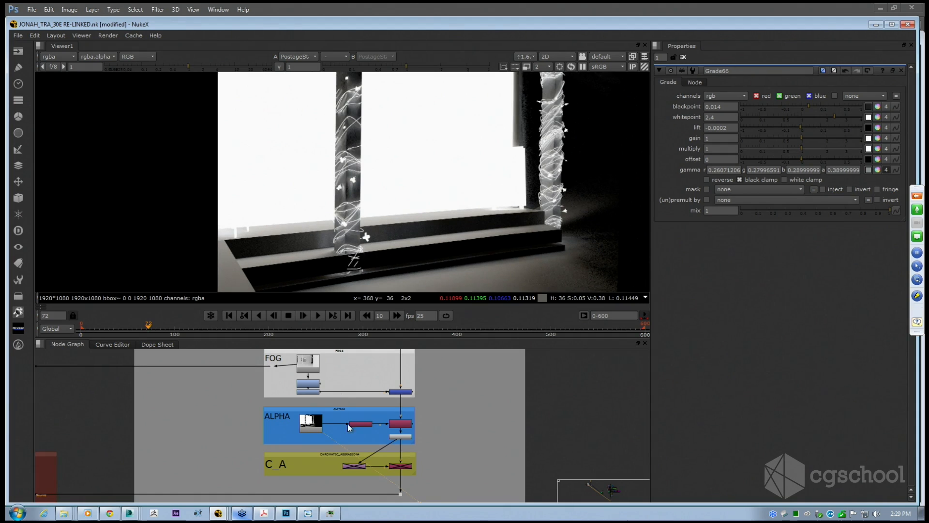
Show the ALPHA group's Premult21 output in the viewer and compare it with the Merge129 composite.
left_click(400, 436)
key("1")
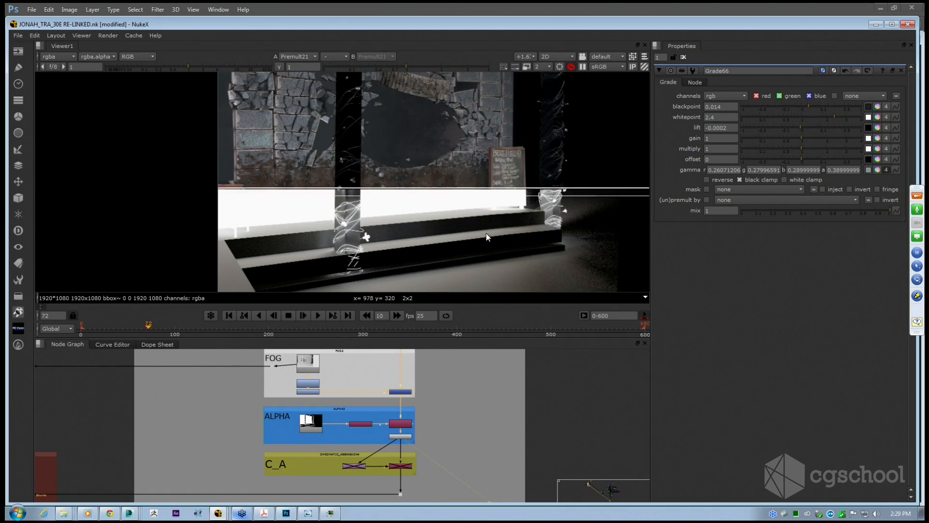
middle_click_drag(369, 398, 175, 303)
left_click(523, 427)
key("1")
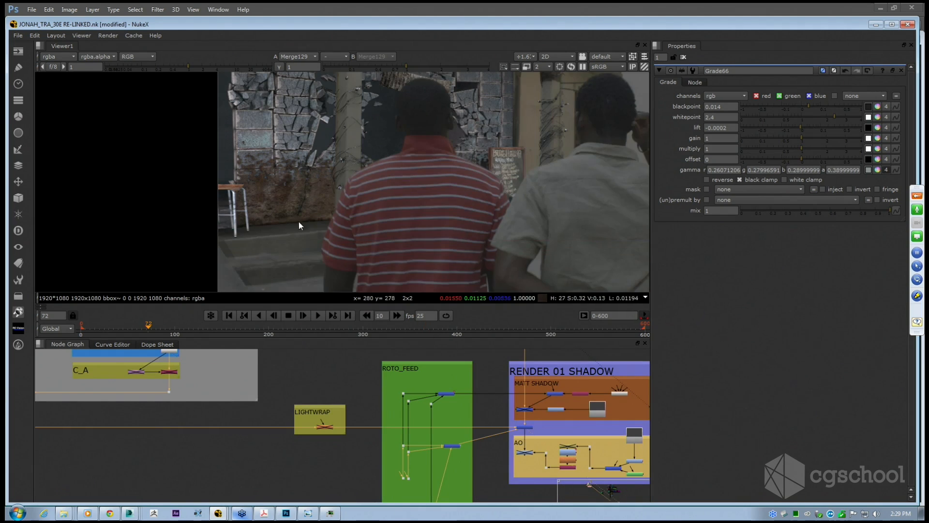
Insert a Dot on the connection between the LightWrap node and Merge129, just before the RENDER 01 SHADOW backdrop.
scroll(291, 225, "up", 2)
middle_click_drag(280, 388, 386, 485)
middle_click_drag(239, 403, 339, 390)
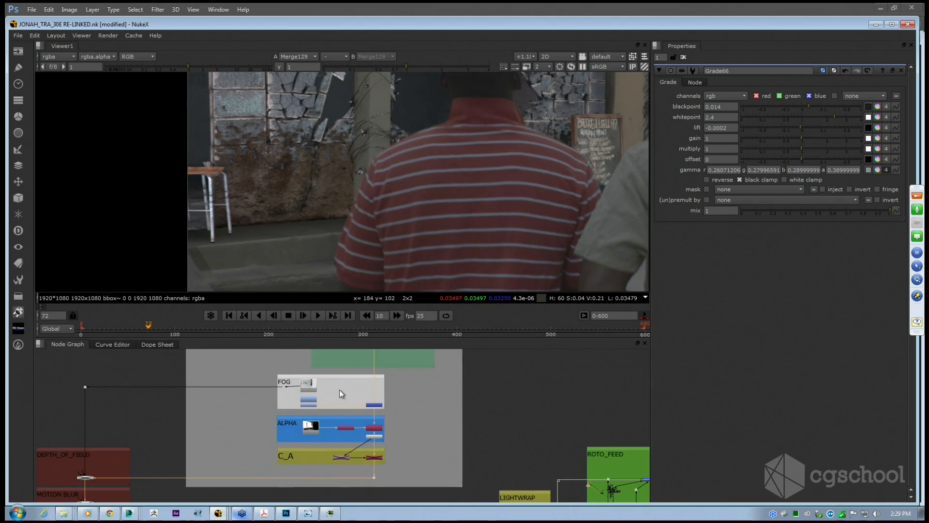
scroll(346, 400, "down", 3)
middle_click_drag(409, 416, 284, 356)
scroll(427, 404, "up", 5)
scroll(427, 411, "up", 3)
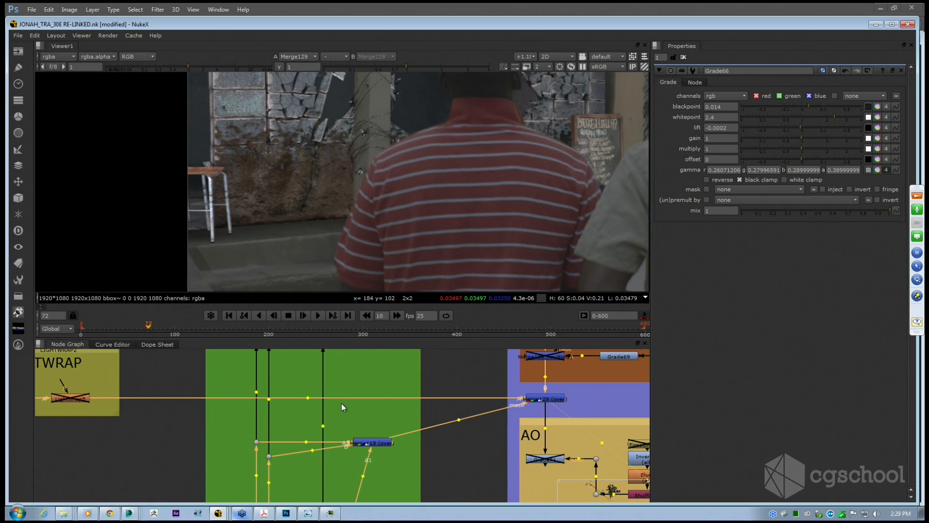
left_click_drag(308, 397, 460, 398, "ctrl")
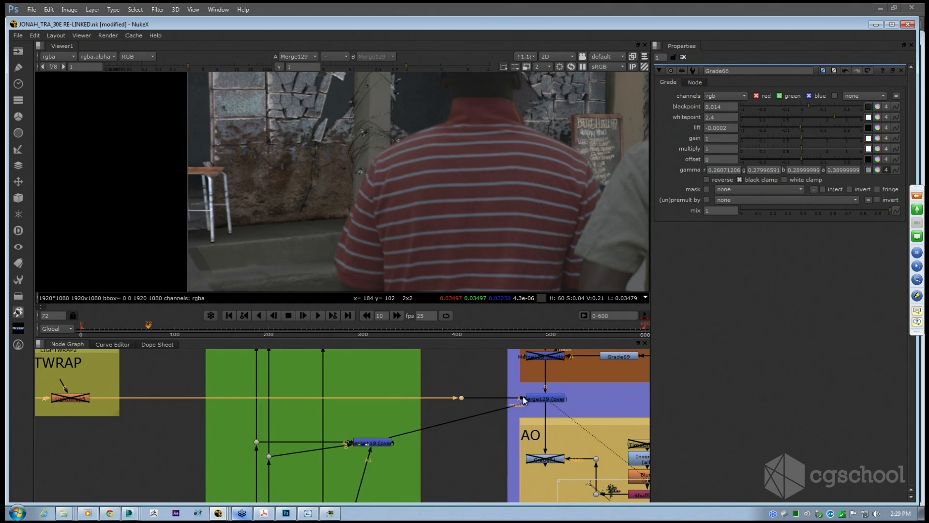
Disconnect Merge129's A input to inspect the background footage alone, and reconnect it to the Dot.
left_click_drag(523, 400, 493, 387)
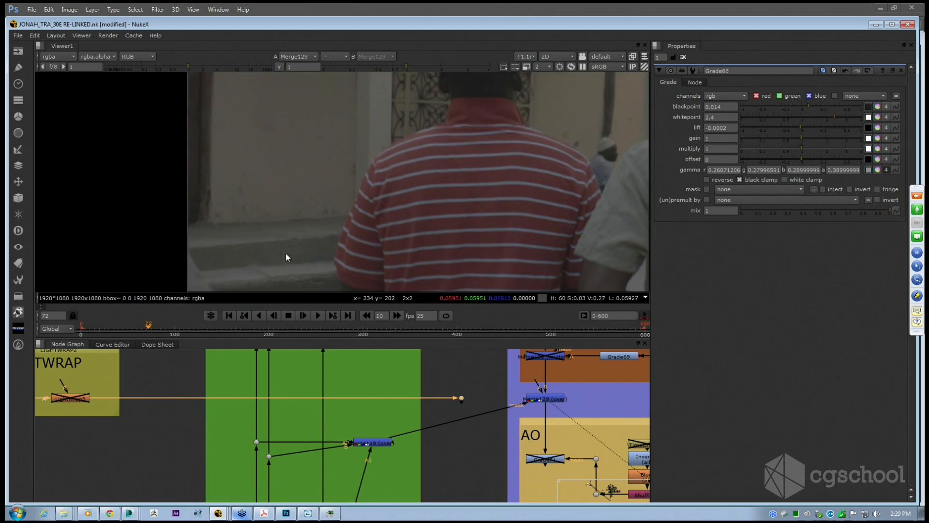
scroll(245, 235, "up", 2)
middle_click_drag(255, 252, 309, 229)
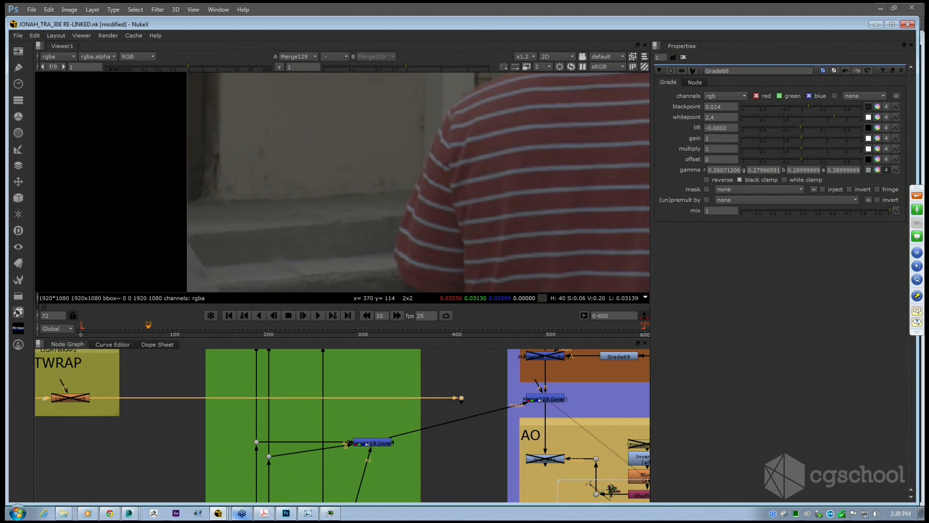
left_click_drag(541, 400, 542, 400)
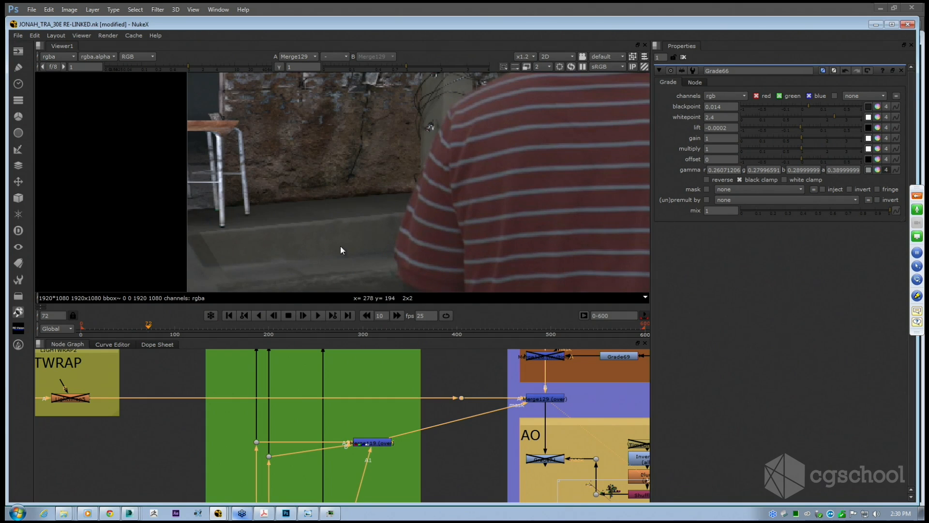
Examine how the stool legs and the rendered step blend with the footage in the Merge129 composite.
scroll(299, 204, "down", 2)
scroll(284, 223, "up", 3)
scroll(285, 228, "up", 1)
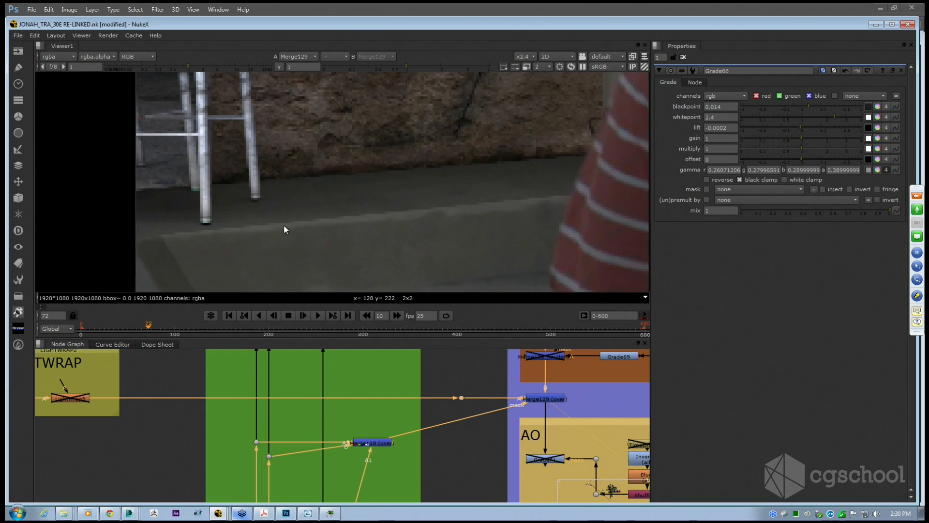
scroll(339, 215, "down", 2)
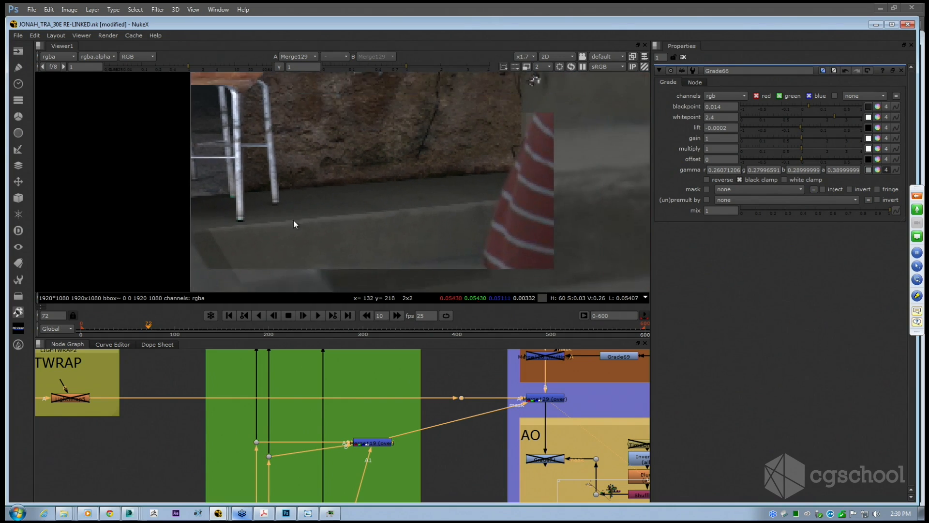
middle_click_drag(378, 172, 343, 178)
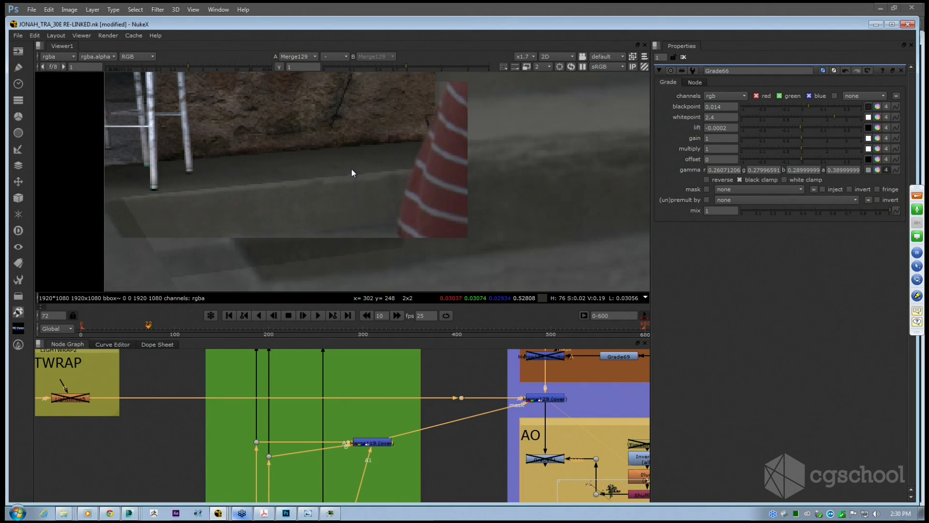
scroll(318, 189, "down", 2)
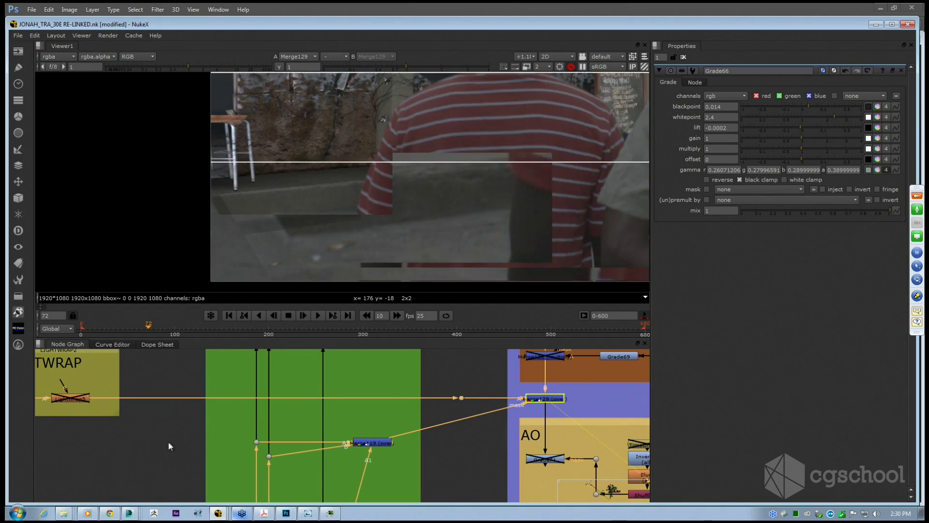
Enable the motion blur node in the MOTION BLUR backdrop and inspect the stool and step in the composite.
scroll(167, 441, "up", 2)
scroll(338, 432, "down", 4)
scroll(259, 408, "up", 6)
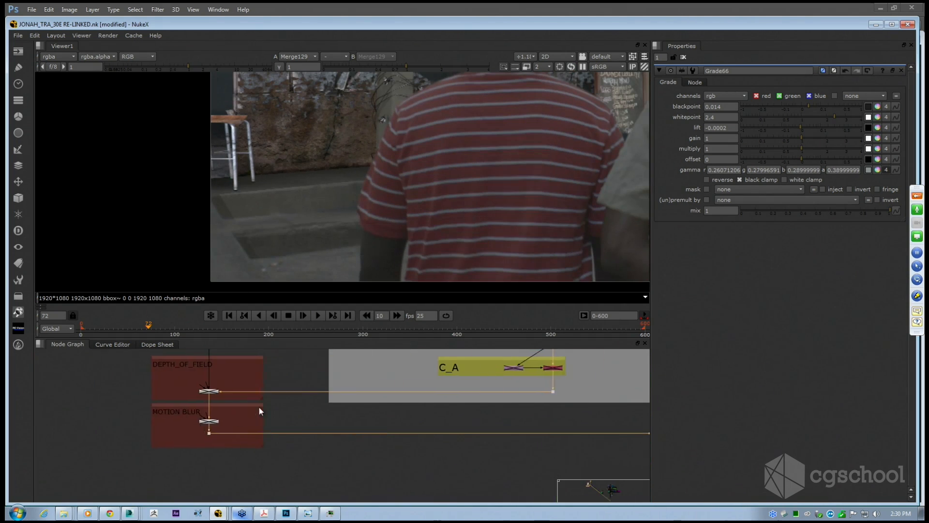
left_click(280, 406)
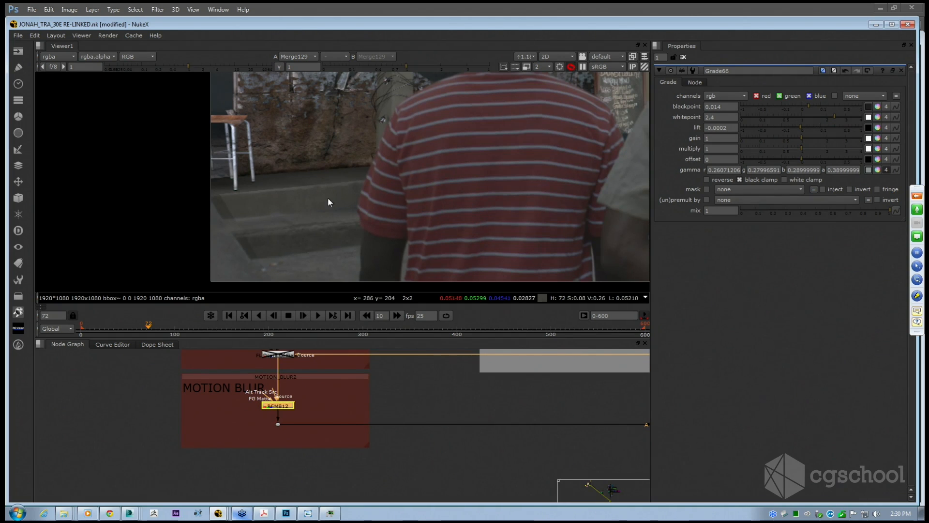
scroll(323, 186, "up", 4)
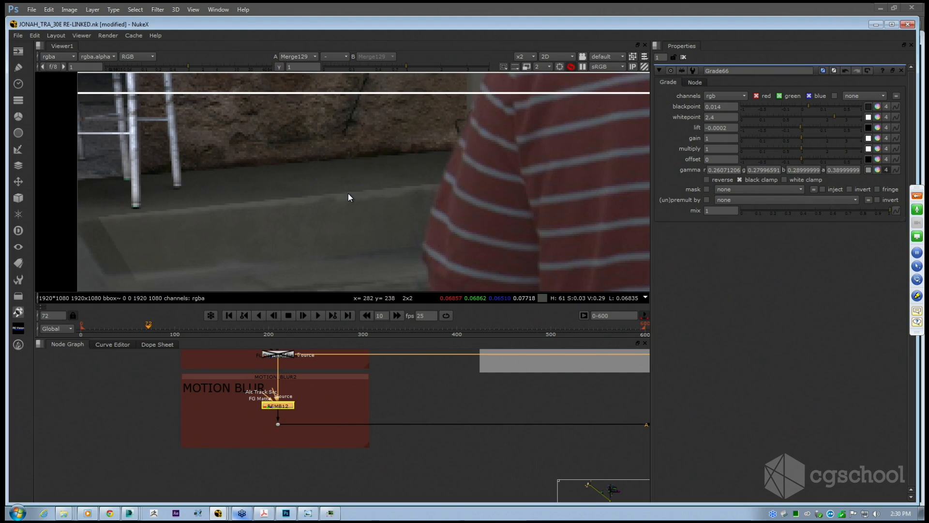
Trace the pipe from the MOTION BLUR backdrop past LIGHTWRAP and ROTO_FEED to the RENDER 01 SHADOW backdrop.
middle_click_drag(349, 193, 331, 194)
scroll(331, 194, "down", 5)
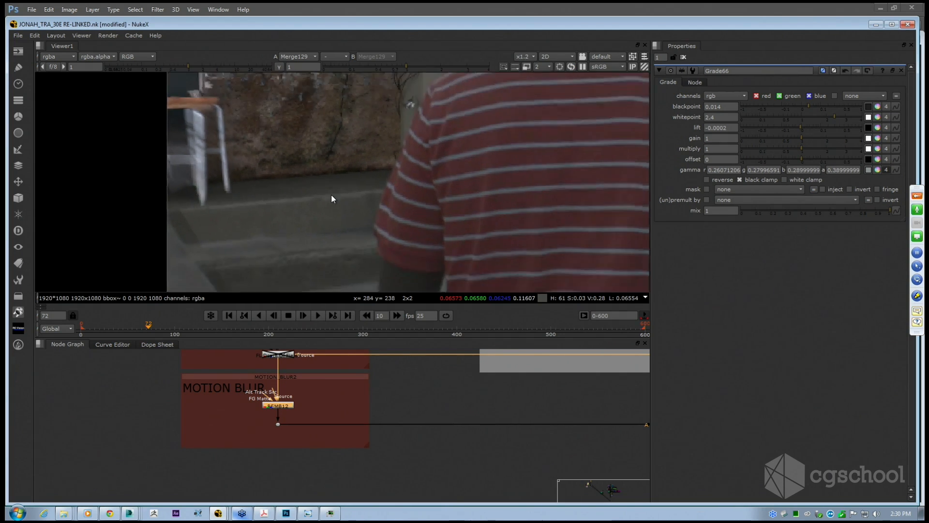
middle_click_drag(381, 424, 260, 418)
middle_click_drag(527, 411, 297, 398)
scroll(208, 386, "down", 3)
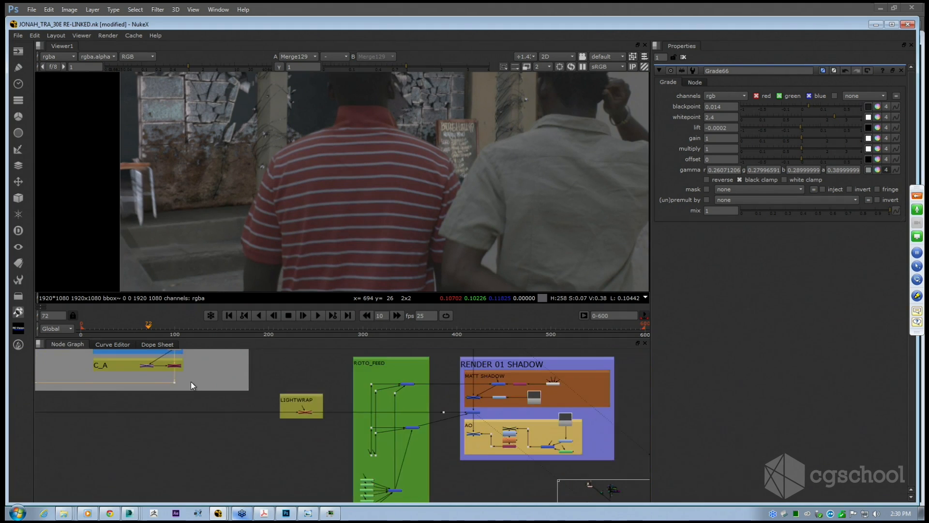
middle_click_drag(191, 381, 248, 447)
scroll(248, 445, "down", 5)
middle_click_drag(233, 388, 267, 439)
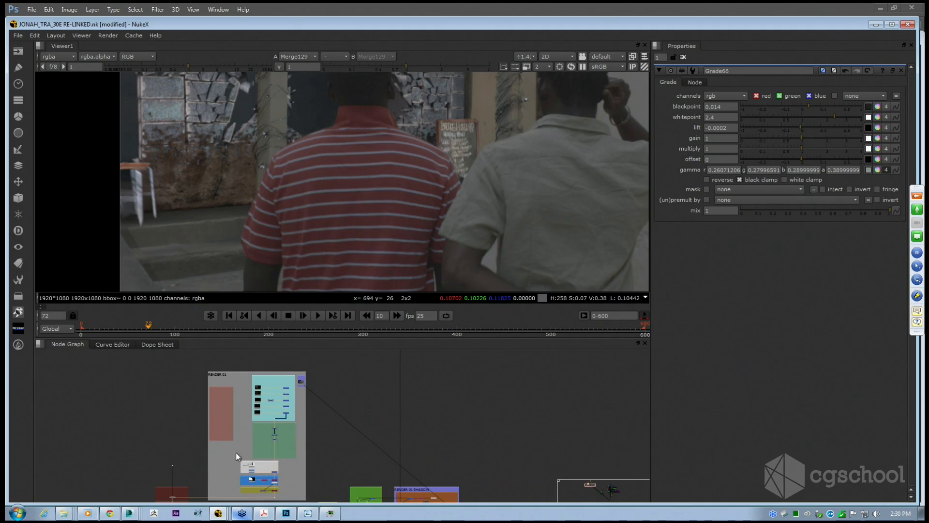
middle_click_drag(420, 439, 382, 396)
scroll(385, 395, "up", 5)
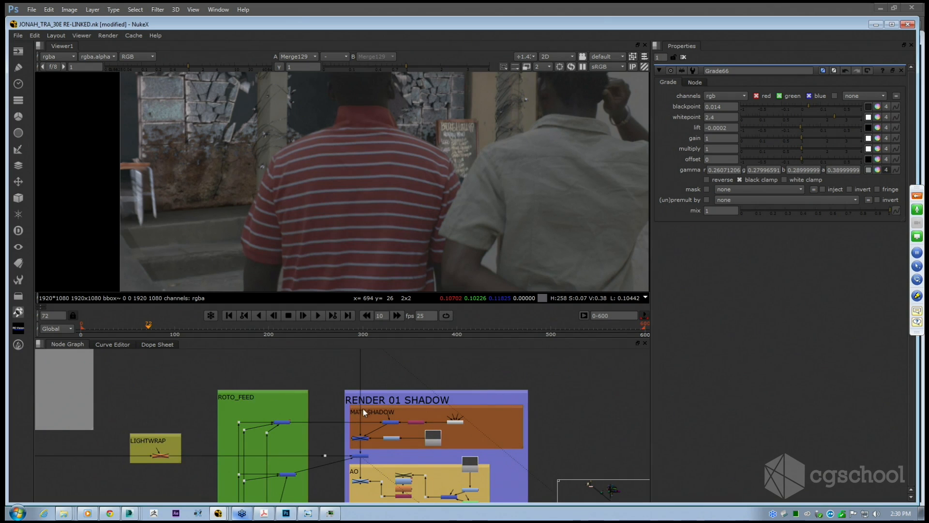
Select the MATT SHADOW backdrop and examine the full-frame Merge129 composite.
left_click(406, 408)
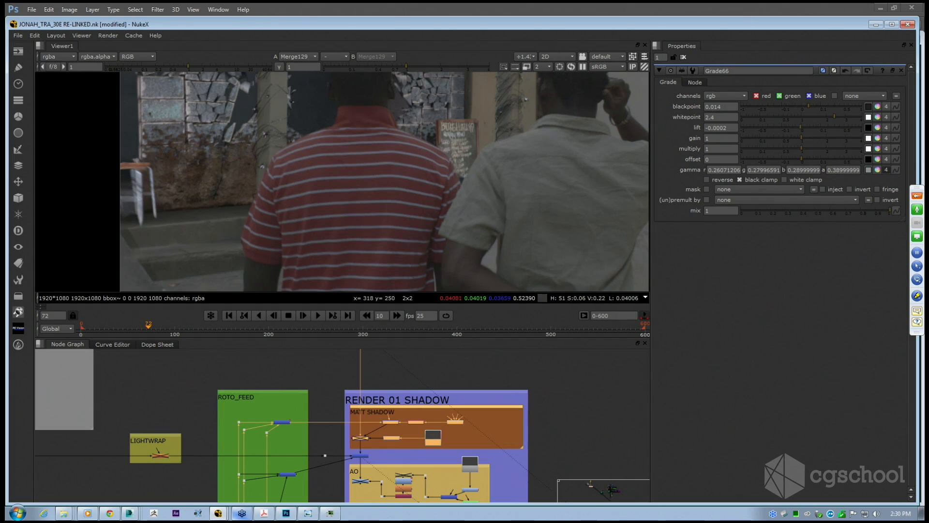
scroll(246, 202, "down", 3)
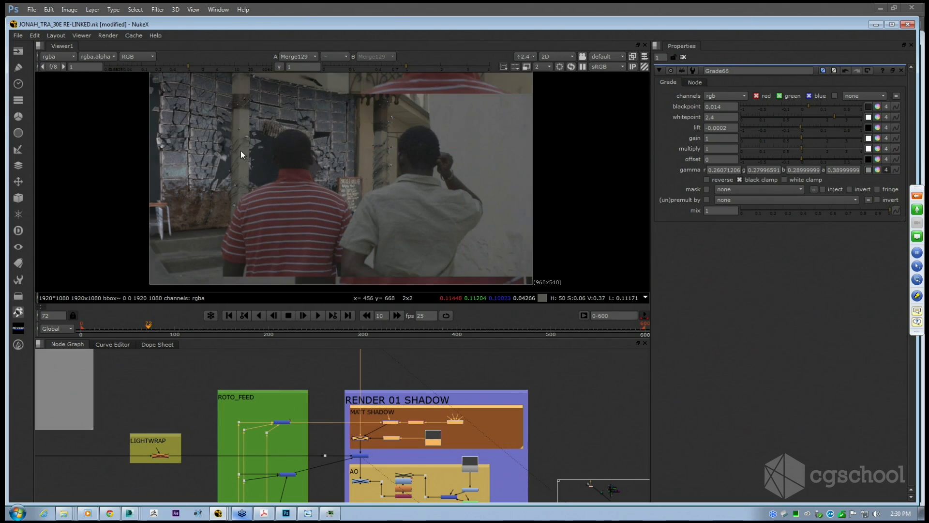
middle_click_drag(240, 150, 272, 156)
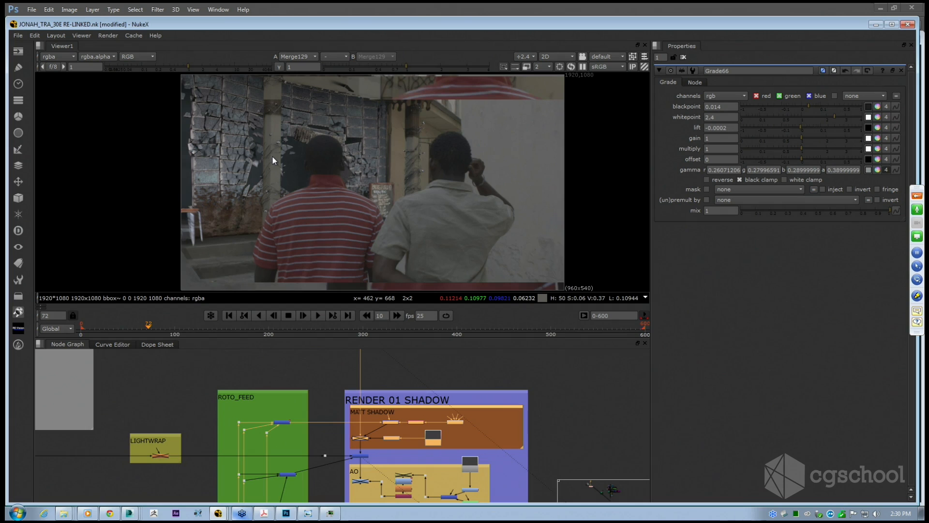
middle_click_drag(338, 436, 328, 412)
middle_click_drag(332, 373, 342, 411)
Survey the whole script's node graph, including the FISH_BAR, SHUTTERS and POSTERS backdrops.
scroll(350, 380, "down", 5)
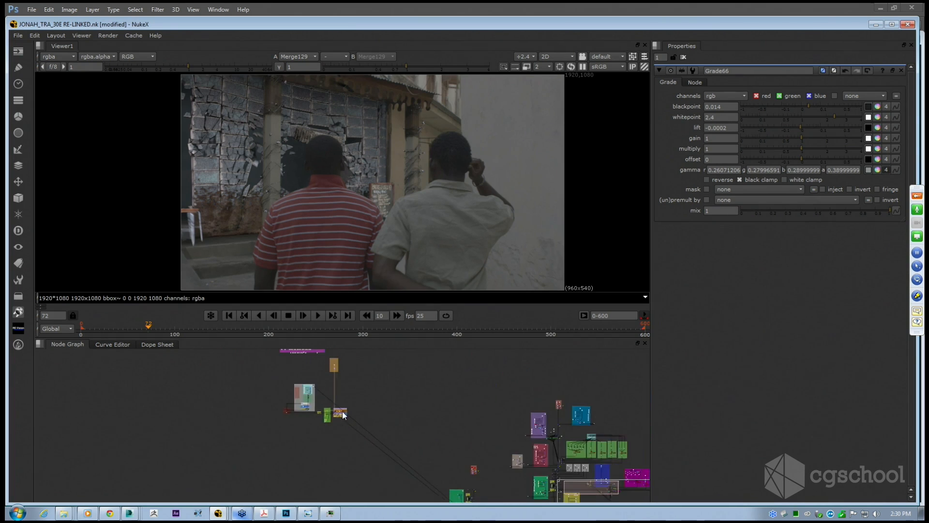
scroll(319, 393, "up", 6)
key("space")
scroll(441, 330, "down", 5)
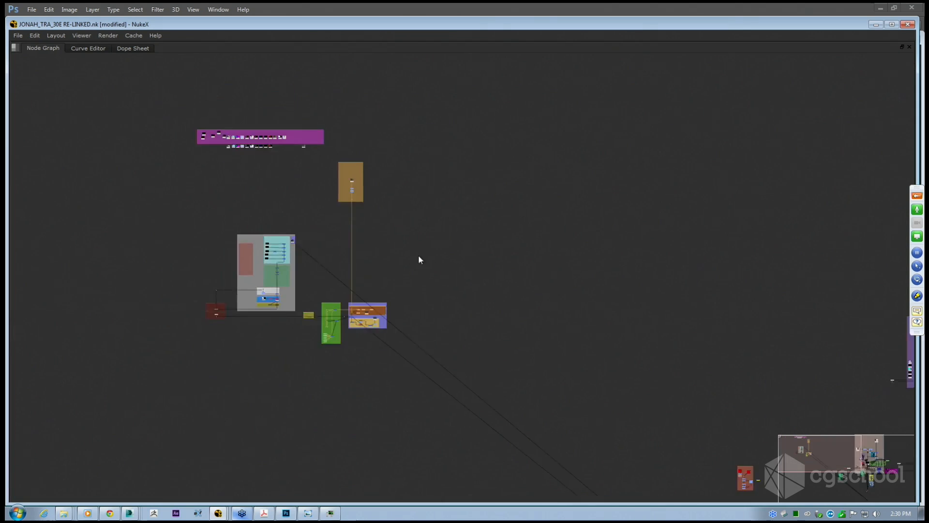
scroll(464, 269, "up", 6)
scroll(457, 339, "up", 6)
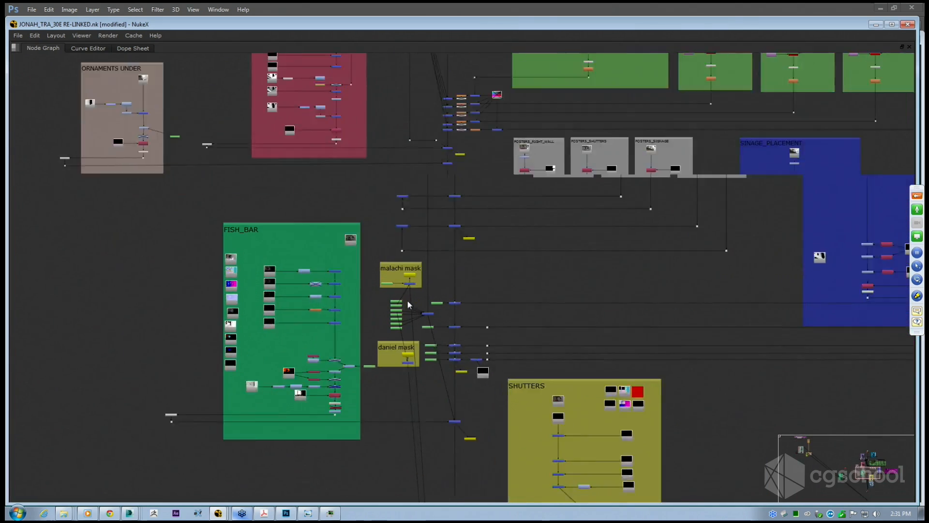
left_click_drag(324, 320, 336, 338)
left_click(333, 348)
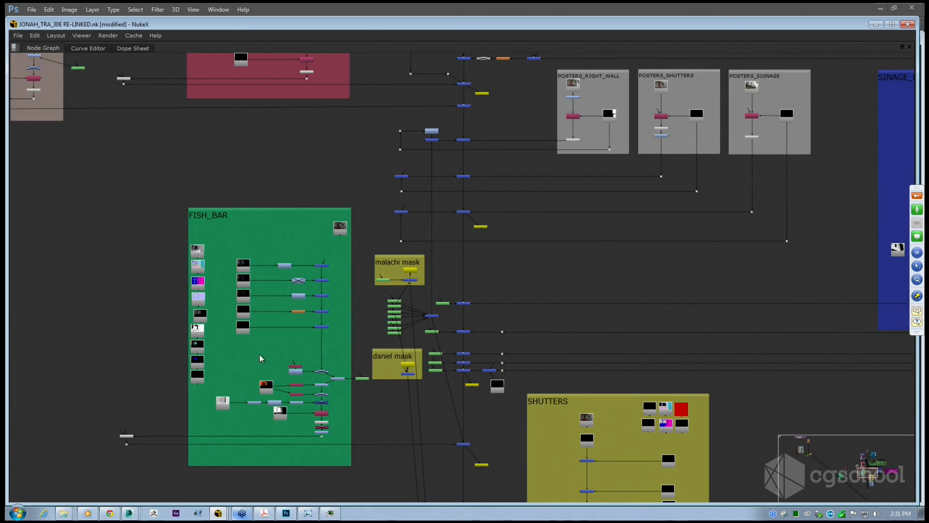
scroll(275, 416, "up", 2)
scroll(248, 285, "down", 9)
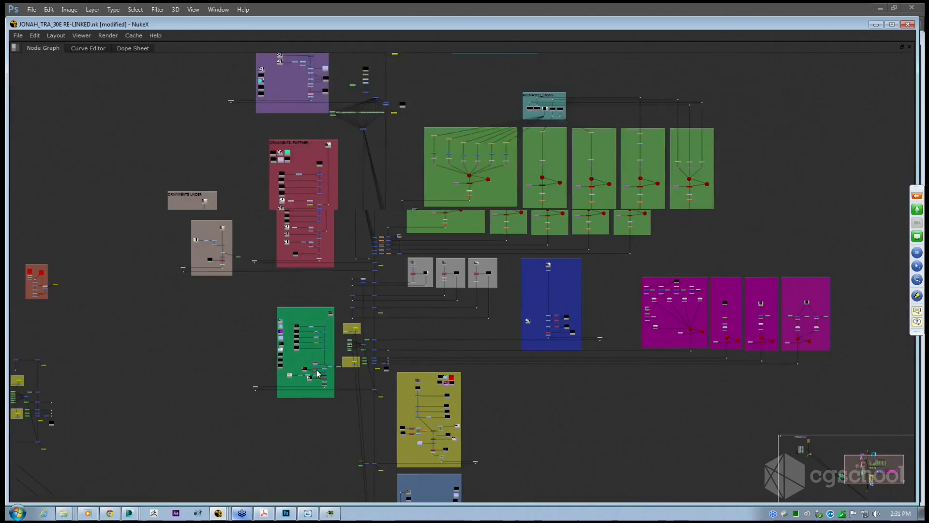
middle_click_drag(272, 321, 413, 325)
middle_click_drag(214, 307, 312, 297)
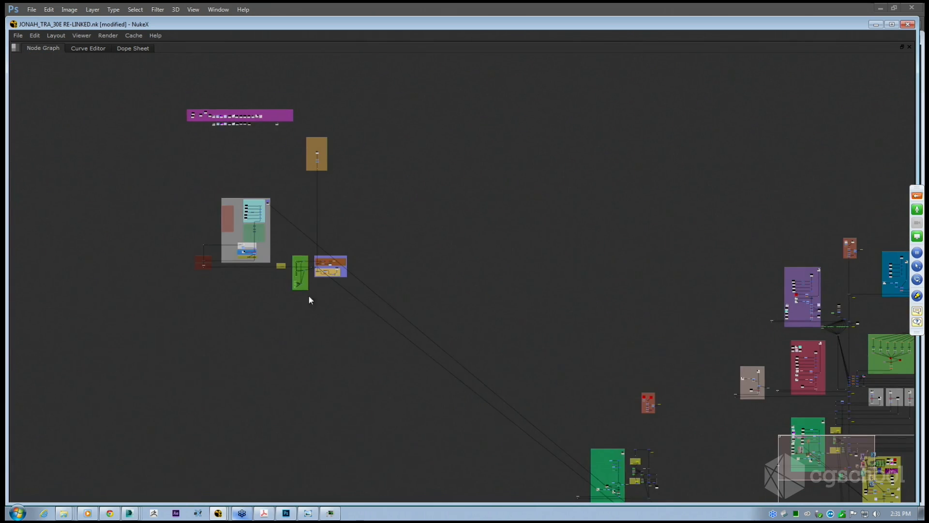
Examine the RENDER 01 branch from the RGB rebuild through COLOUR_C, FOG, ALPHA and C_A to RENDER 01 SHADOW.
scroll(238, 232, "up", 5)
scroll(292, 243, "up", 1)
left_click_drag(54, 108, 631, 478)
left_click(631, 474)
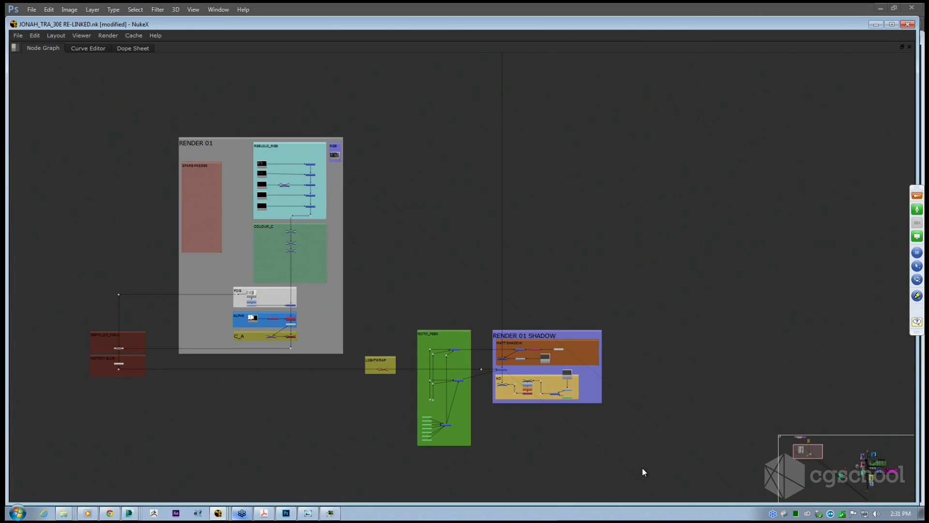
left_click_drag(666, 478, 42, 103)
left_click(75, 127)
scroll(290, 321, "up", 3)
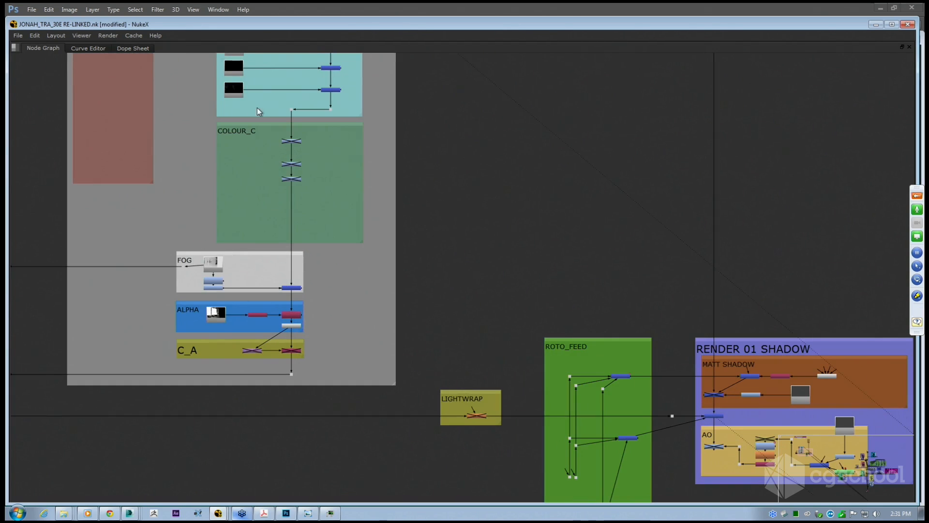
scroll(304, 198, "down", 3)
scroll(532, 346, "up", 4)
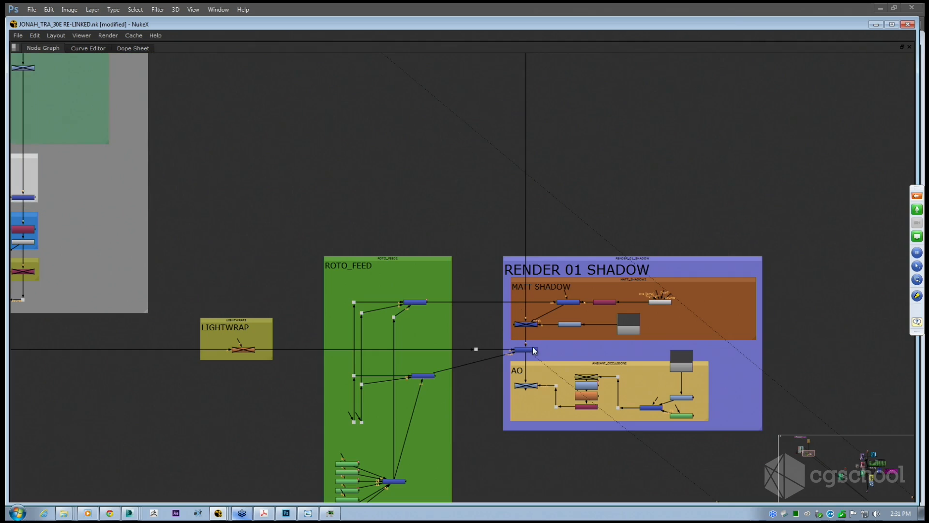
Move the AO and MATT SHADOW backdrops with their nodes out of the RENDER 01 SHADOW backdrop.
left_click(530, 350)
left_click(541, 280)
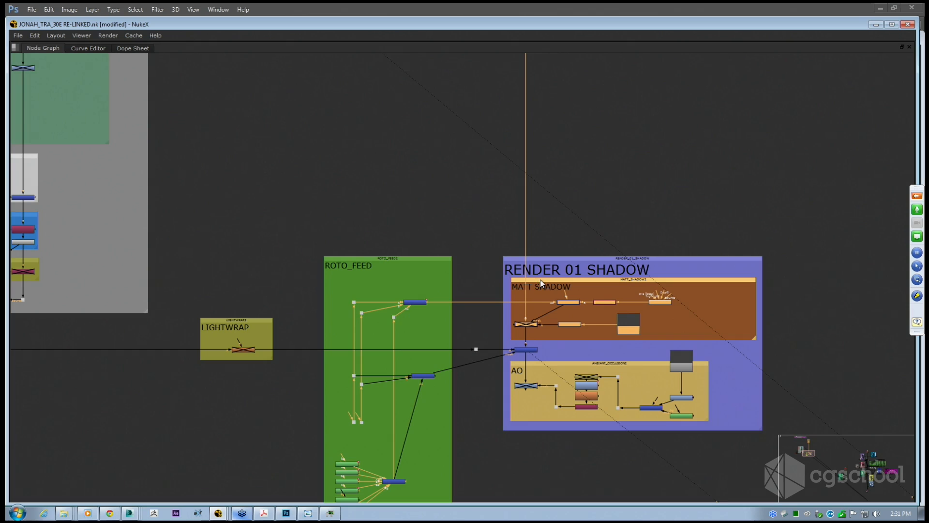
middle_click_drag(648, 359, 500, 352)
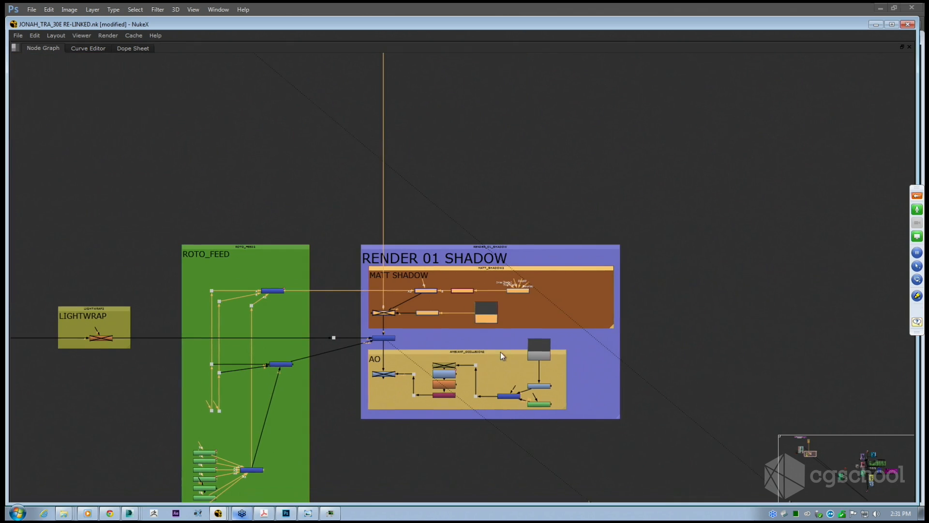
left_click_drag(500, 354, 830, 357)
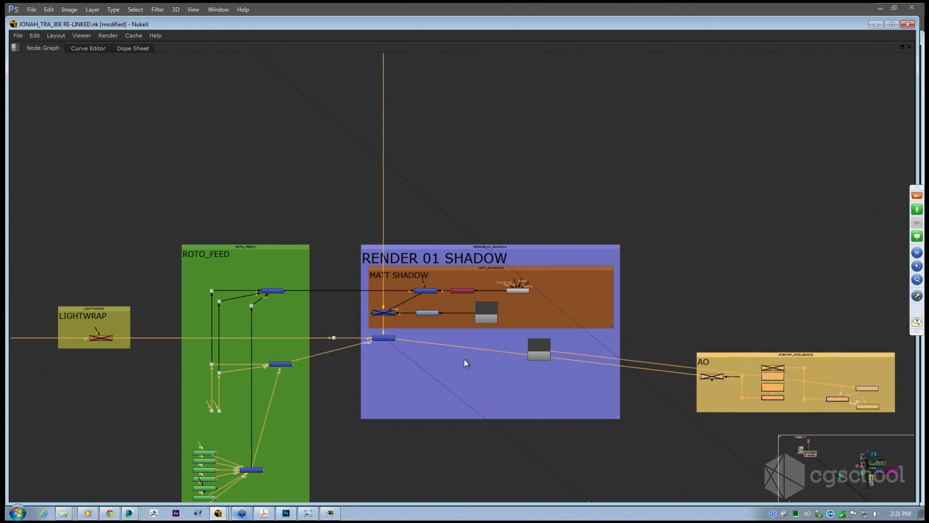
left_click(434, 277)
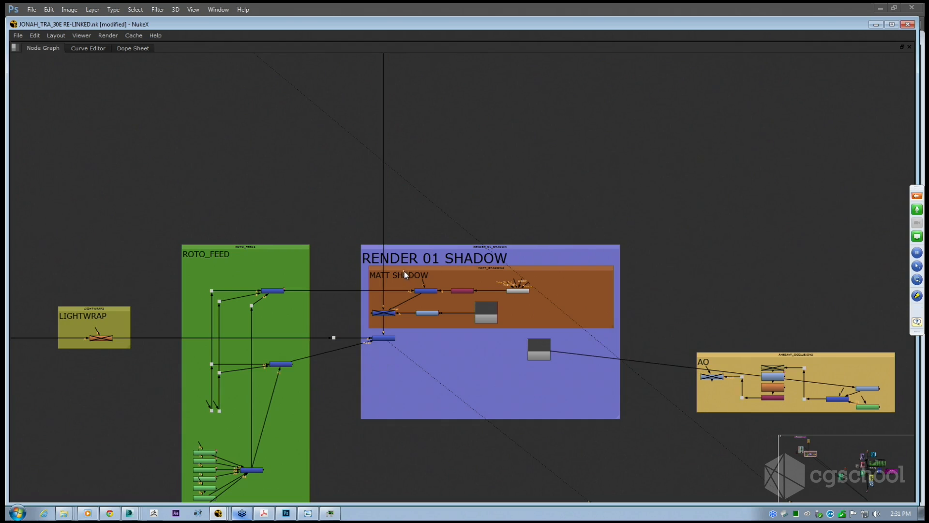
left_click_drag(404, 271, 621, 275, "ctrl")
left_click_drag(536, 267, 810, 268)
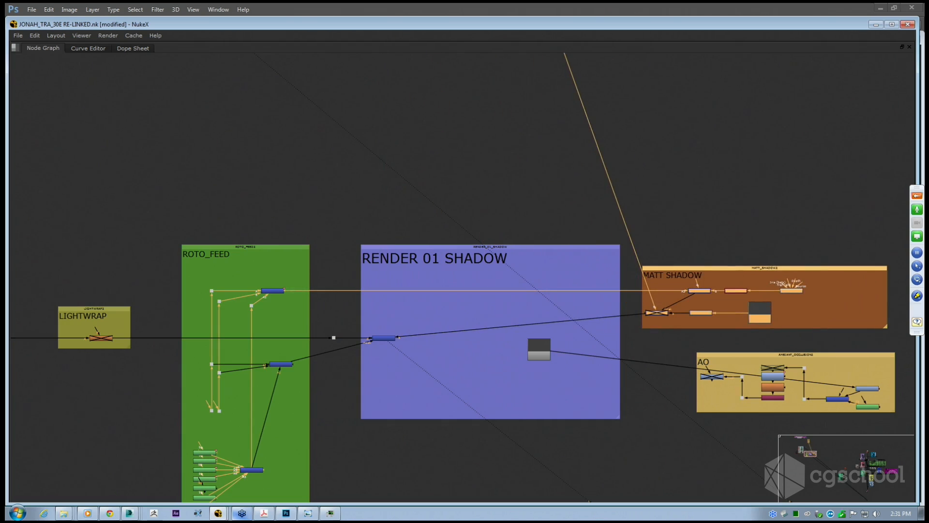
Delete the disabled node above Merge129, the MATT SHADOW and AO backdrops with their nodes, and the leftover Read node in RENDER 01 SHADOW.
left_click_drag(663, 315, 384, 330)
left_click(457, 325)
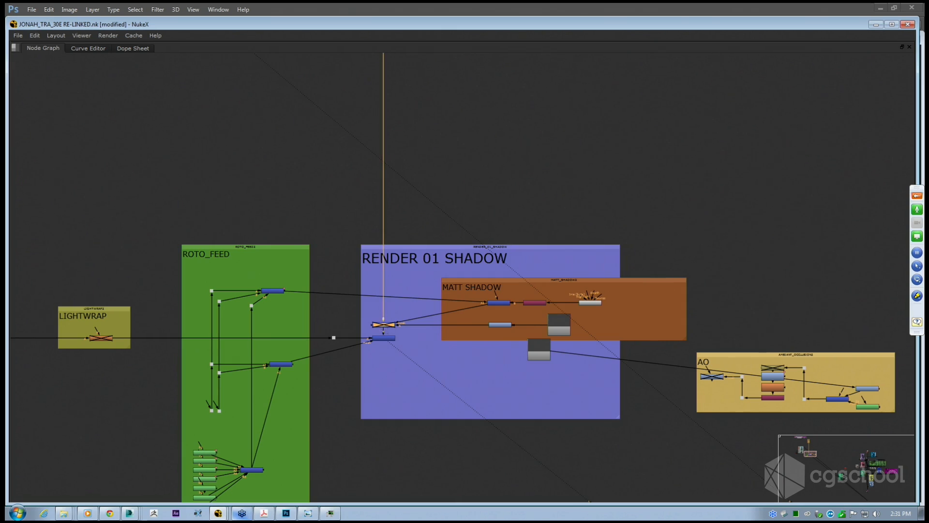
key("Delete")
left_click_drag(585, 301, 482, 127)
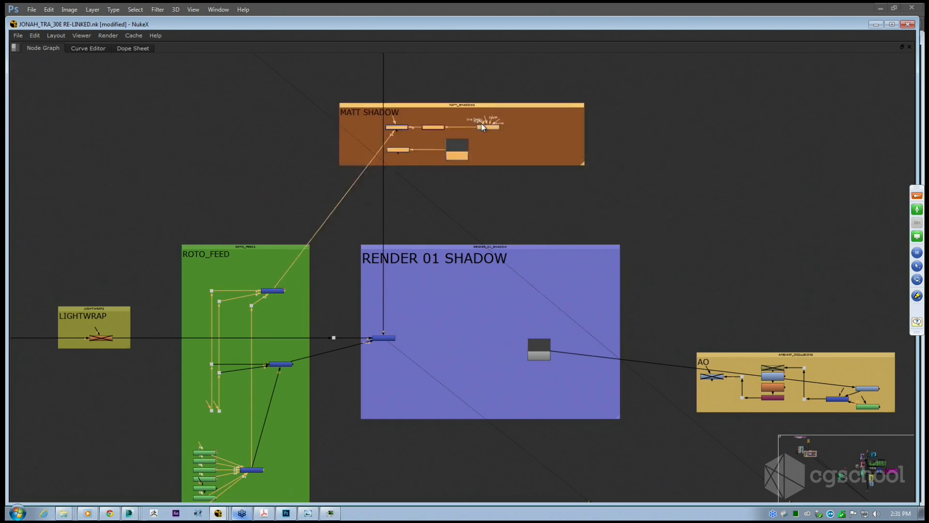
key("Delete")
left_click(700, 355)
key("Delete")
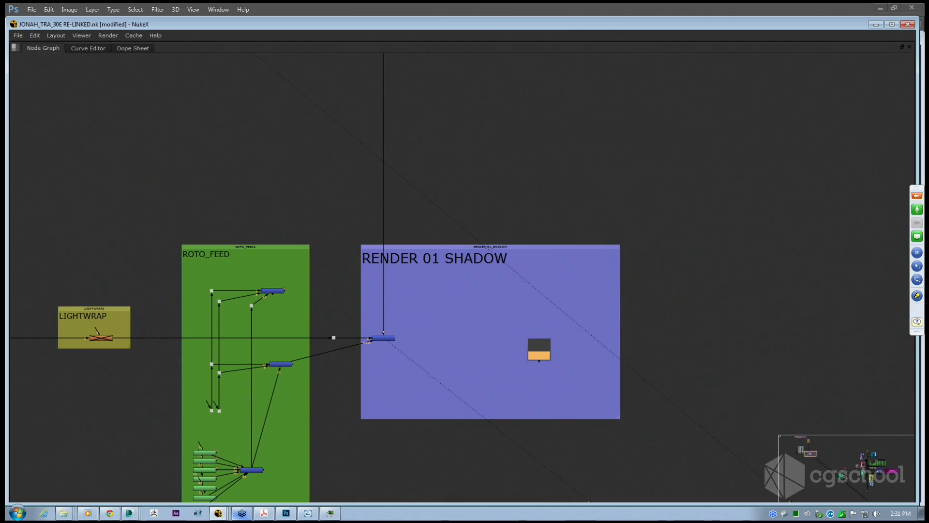
Examine the ROTO_FEED backdrop and how its roto and merge nodes feed the merge in RENDER 01 SHADOW.
middle_click_drag(460, 278, 492, 237)
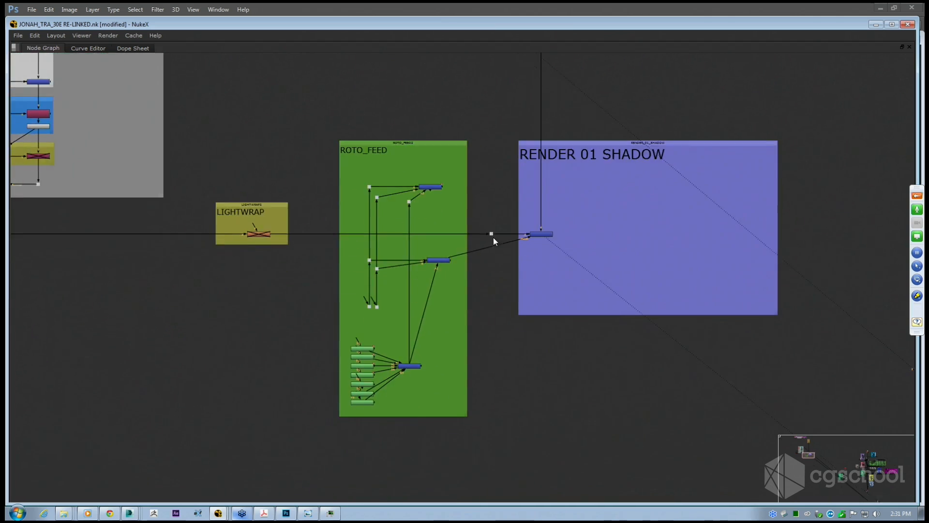
left_click_drag(293, 73, 497, 459)
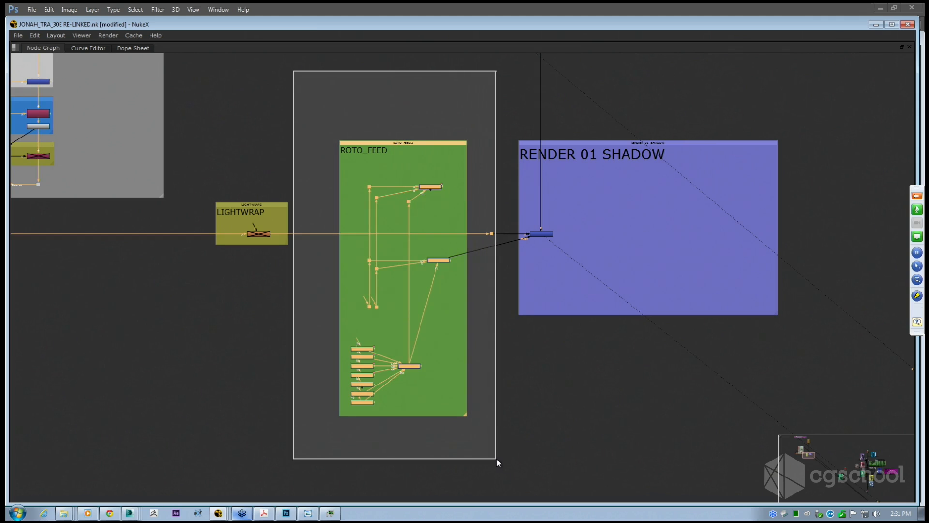
left_click(508, 402)
scroll(405, 303, "up", 1)
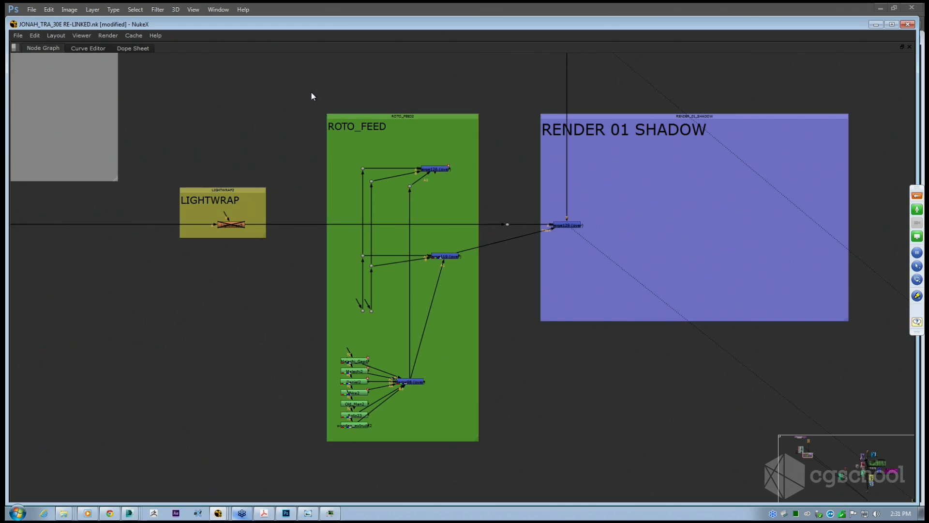
left_click_drag(311, 92, 508, 471)
left_click(522, 339)
scroll(373, 373, "up", 1)
scroll(312, 257, "down", 2)
middle_click_drag(312, 257, 361, 290)
middle_click_drag(206, 184, 231, 199)
Open the roto node for the man in the striped shirt in ROTO_FEED and inspect its outline over the composite.
key("space")
middle_click_drag(450, 411, 433, 453)
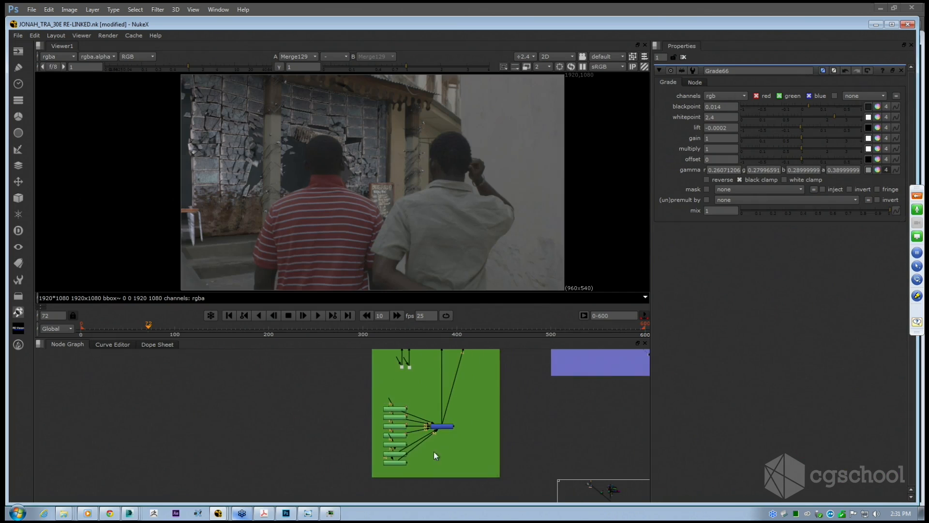
scroll(435, 426, "down", 3)
scroll(405, 417, "up", 5)
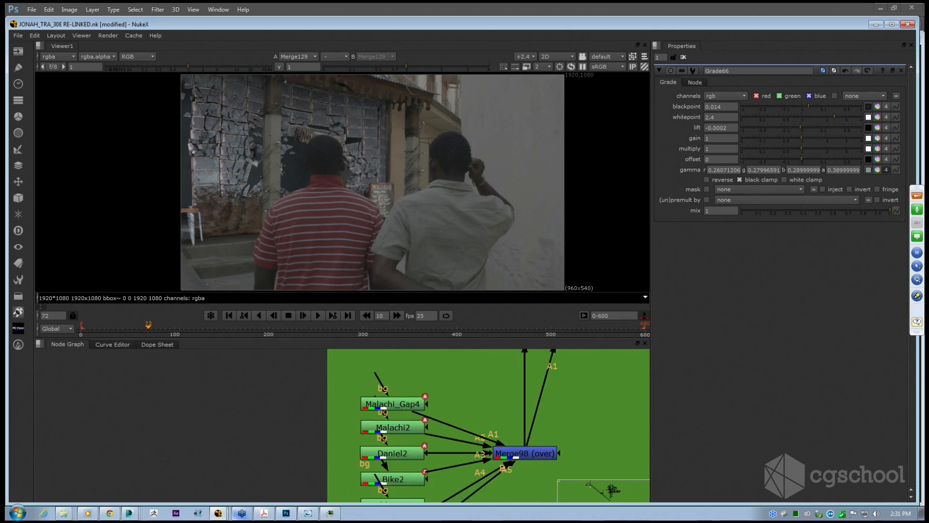
scroll(393, 376, "down", 2)
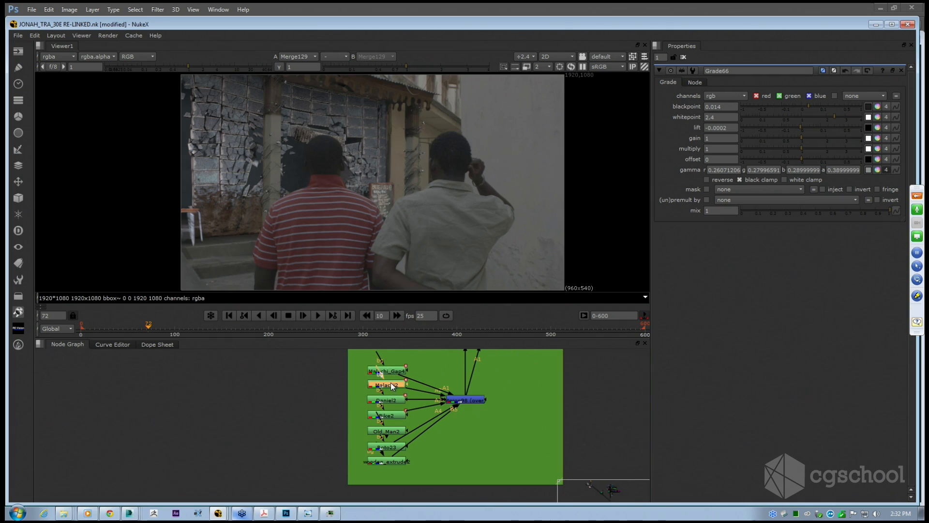
scroll(391, 385, "up", 1)
scroll(393, 402, "up", 1)
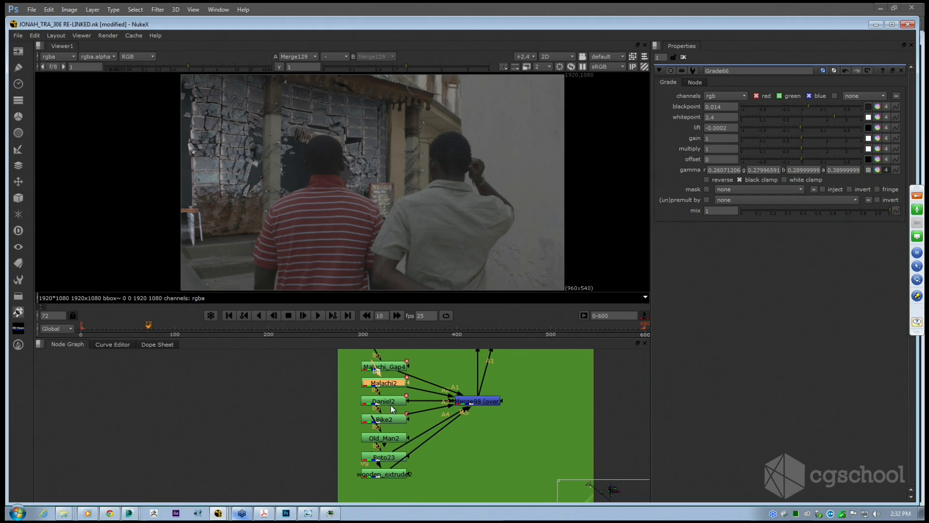
double_click(390, 405)
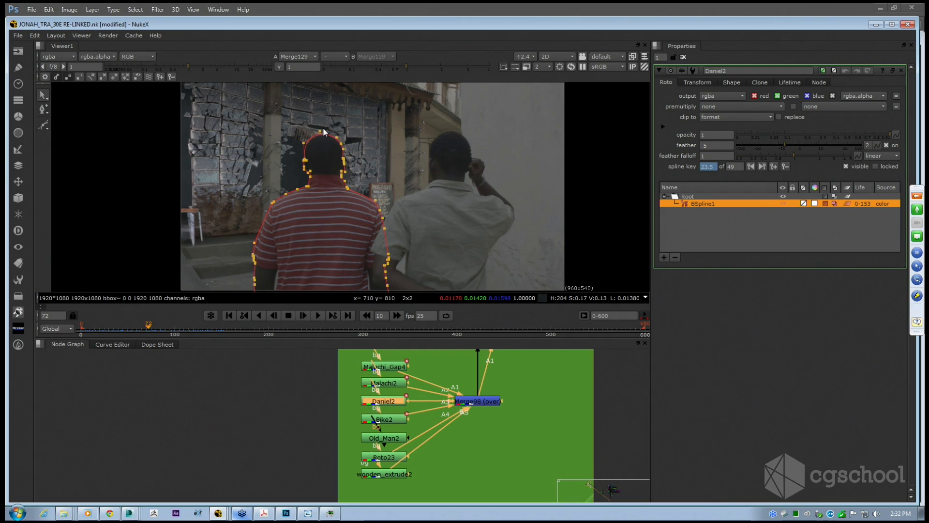
Open the two topmost roto nodes feeding Merge98, including the gap beside the raised arm, and inspect their shapes.
double_click(388, 383)
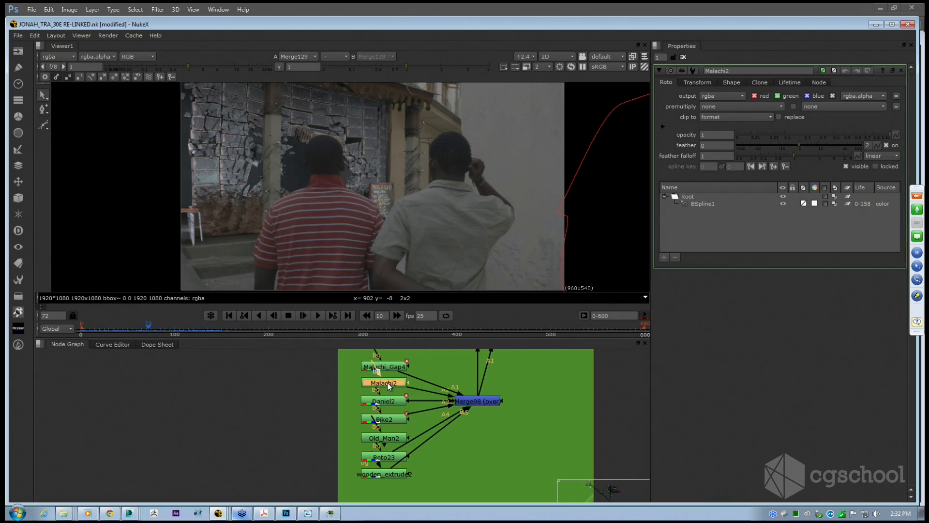
double_click(393, 368)
scroll(466, 249, "up", 5)
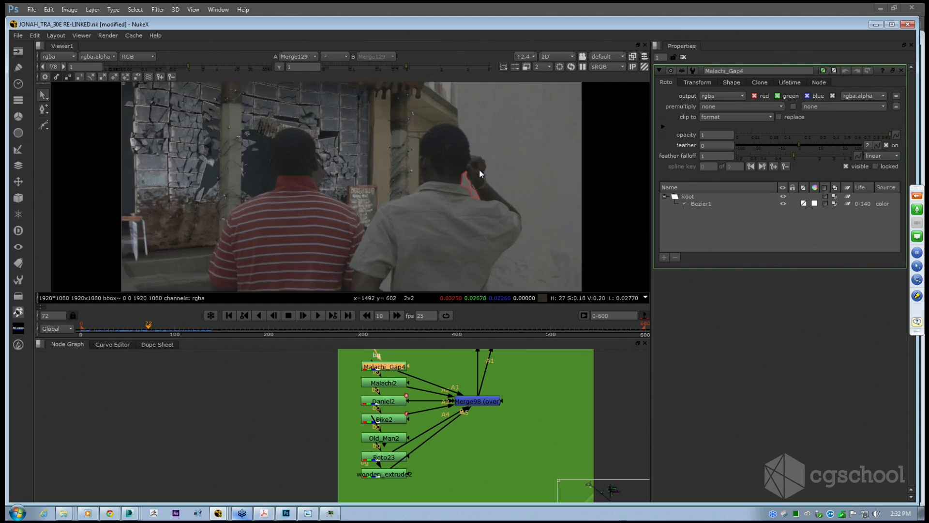
scroll(467, 248, "down", 4)
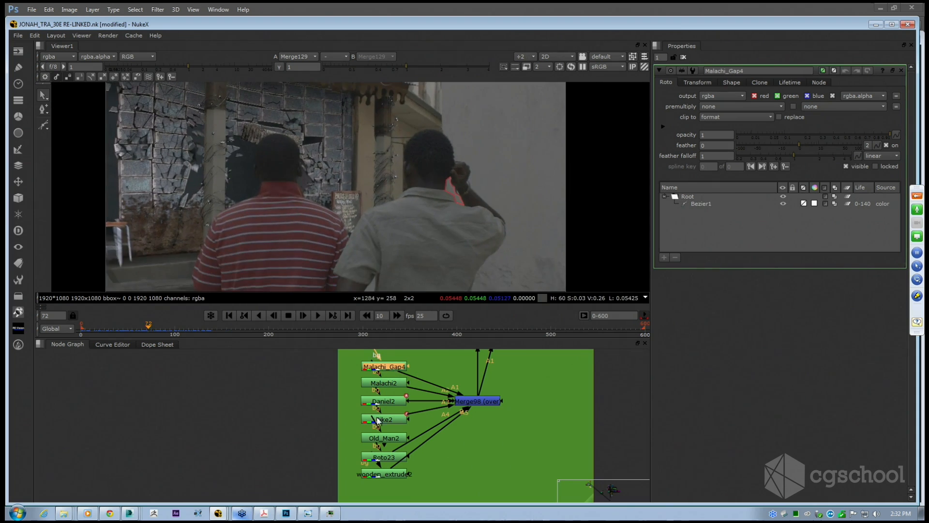
Open the Bike2 roto and inspect the bicycle's outline up close at frame 43.
double_click(382, 419)
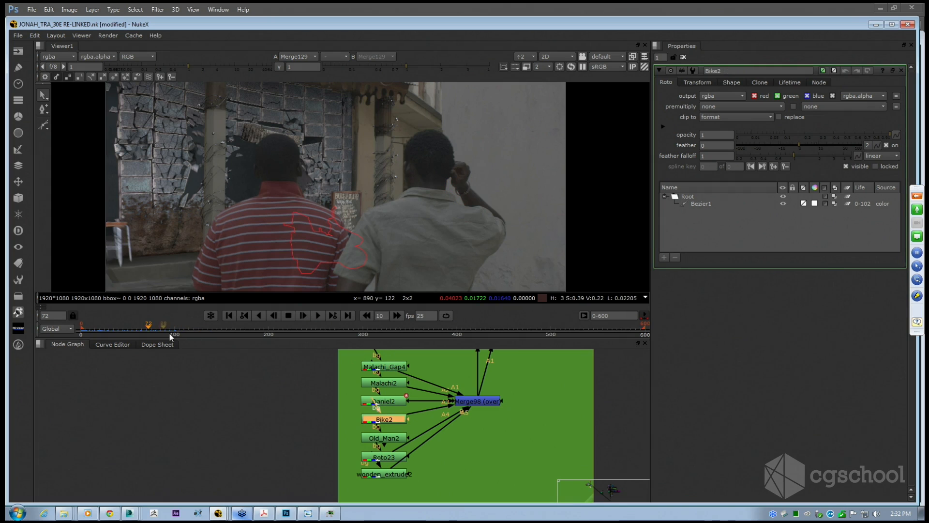
left_click_drag(130, 332, 123, 331)
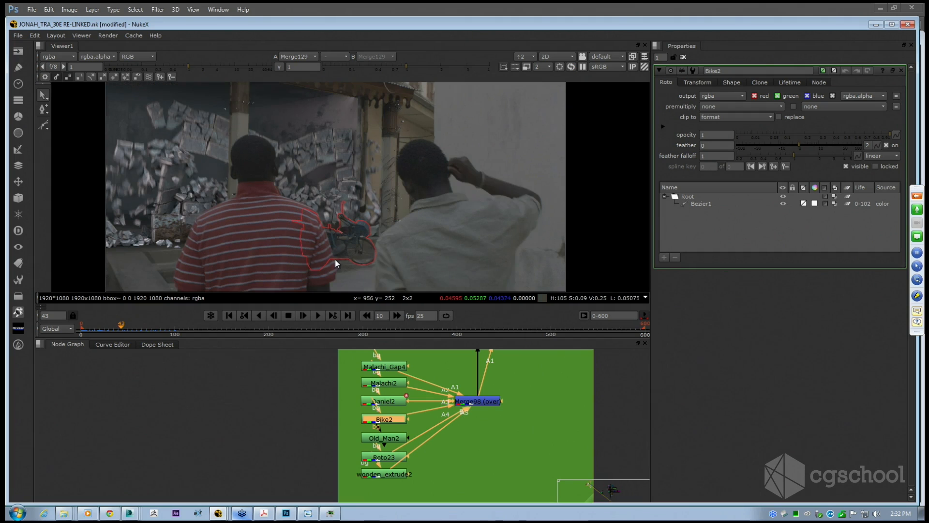
key("plus")
Open the roto for the man in the striped shirt and select its spline to inspect the control points around him.
left_click(385, 401)
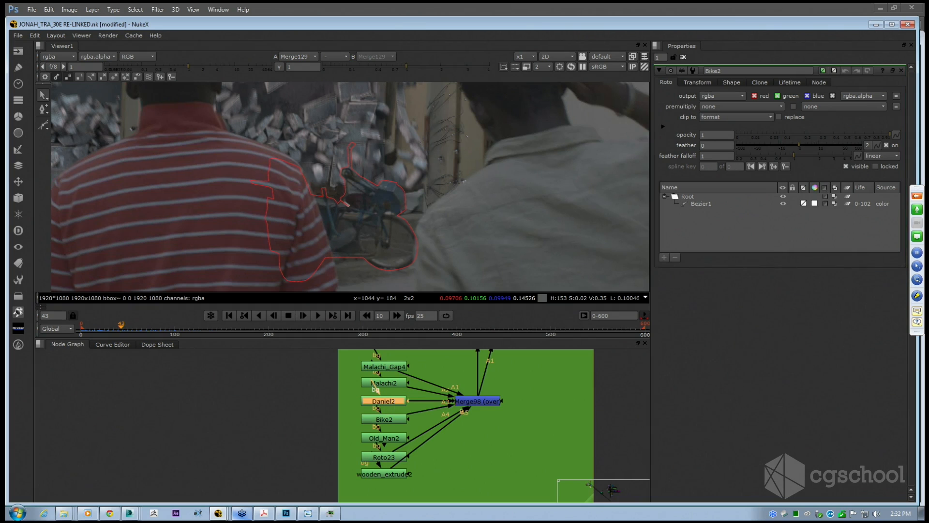
scroll(364, 230, "down", 2)
scroll(364, 230, "down", 2)
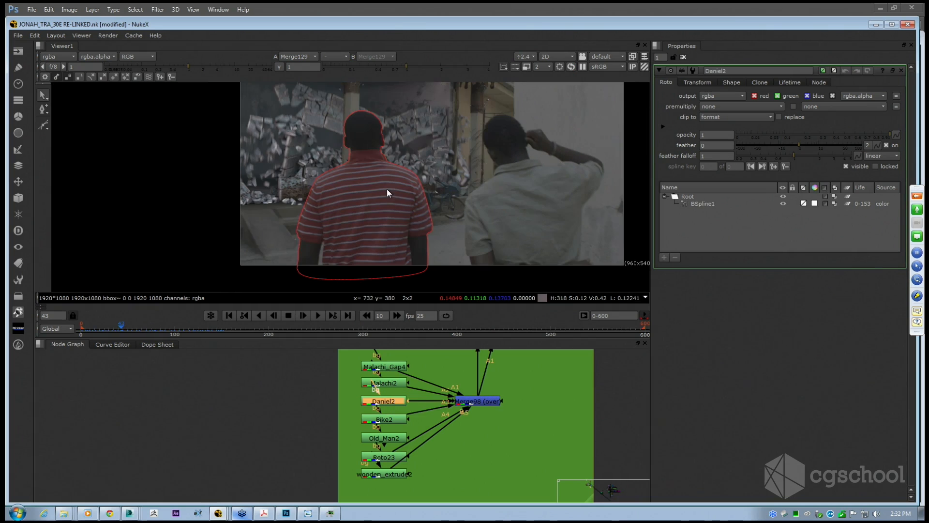
left_click(388, 163)
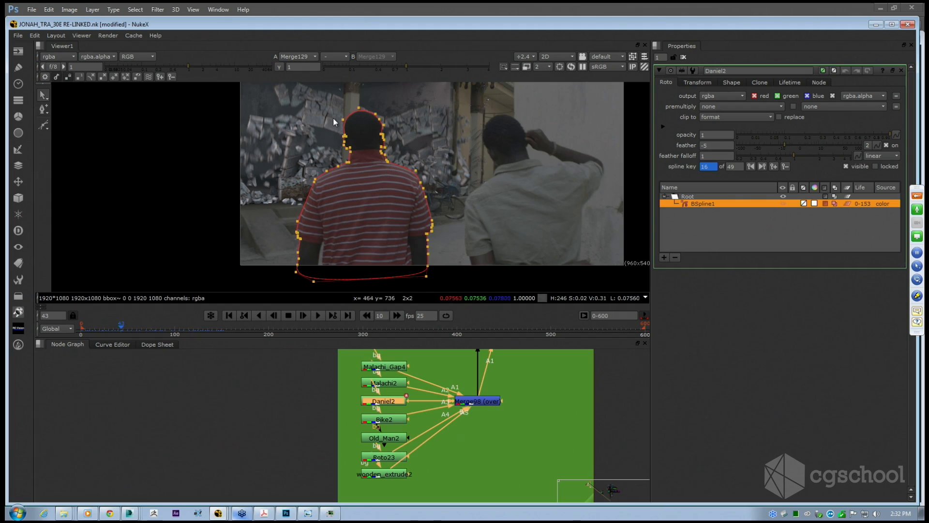
left_click(445, 274)
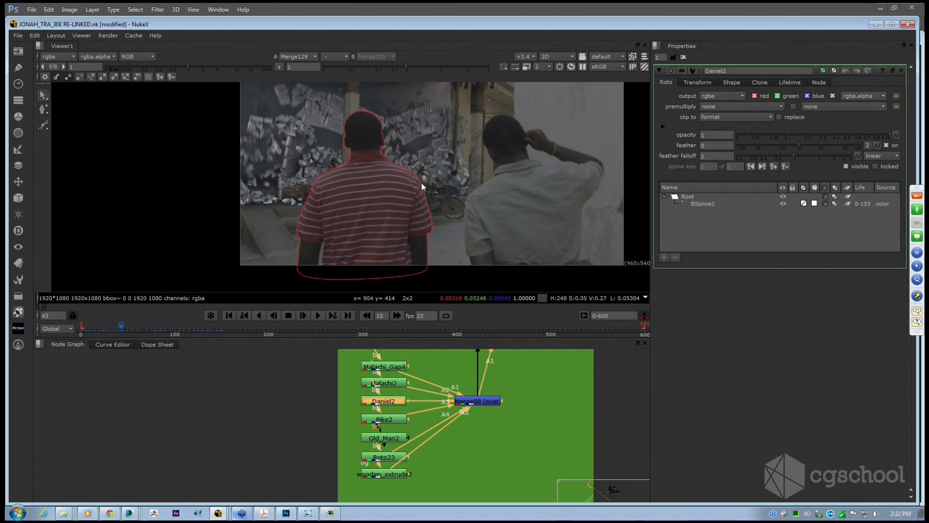
Inspect the rotos for the man in the grey shirt, the gap beside his raised arm, and Old_Man2.
left_click(387, 383)
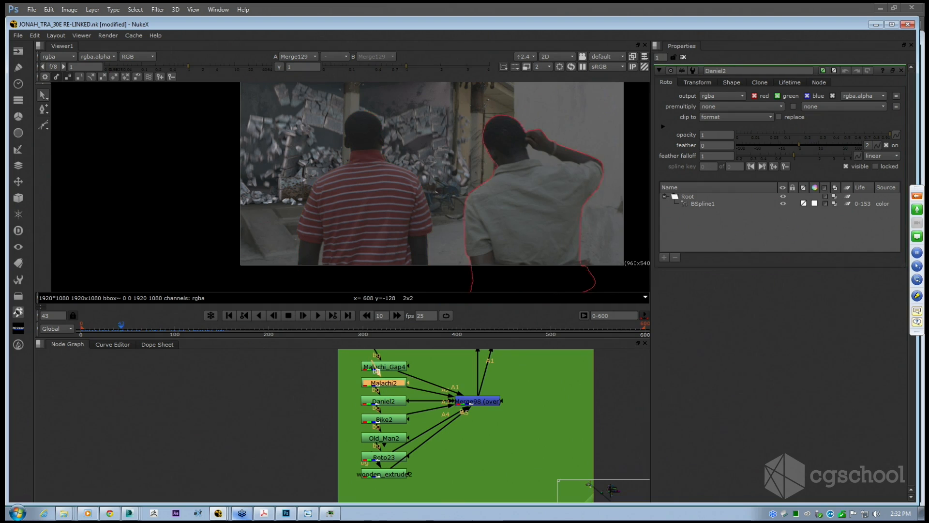
left_click(384, 366)
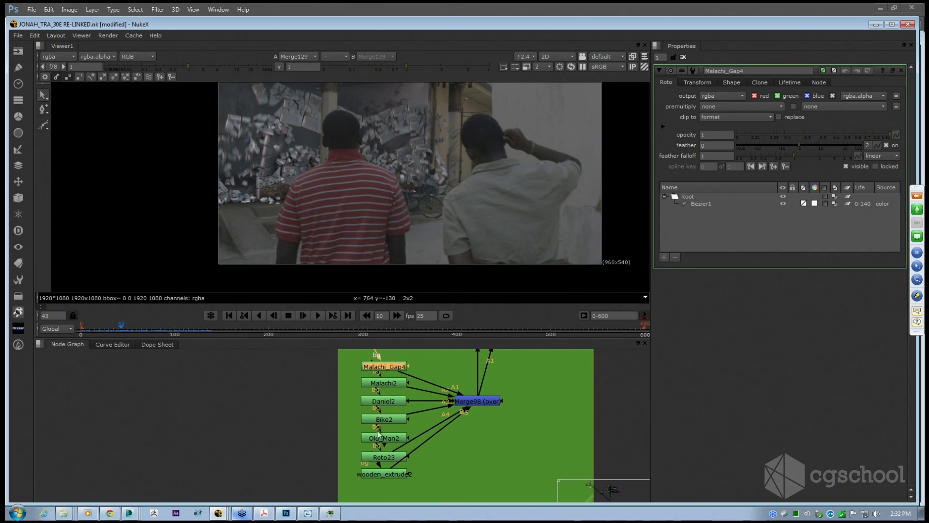
left_click(385, 438)
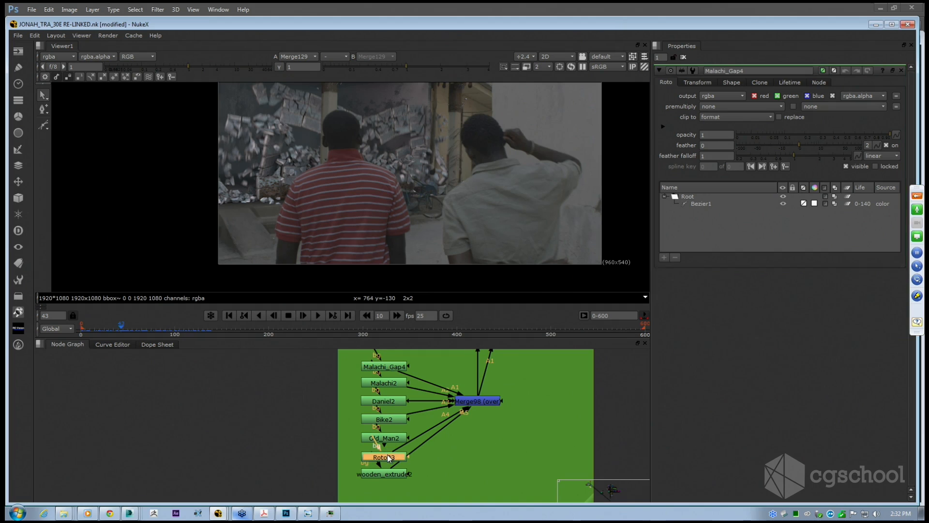
left_click(388, 418)
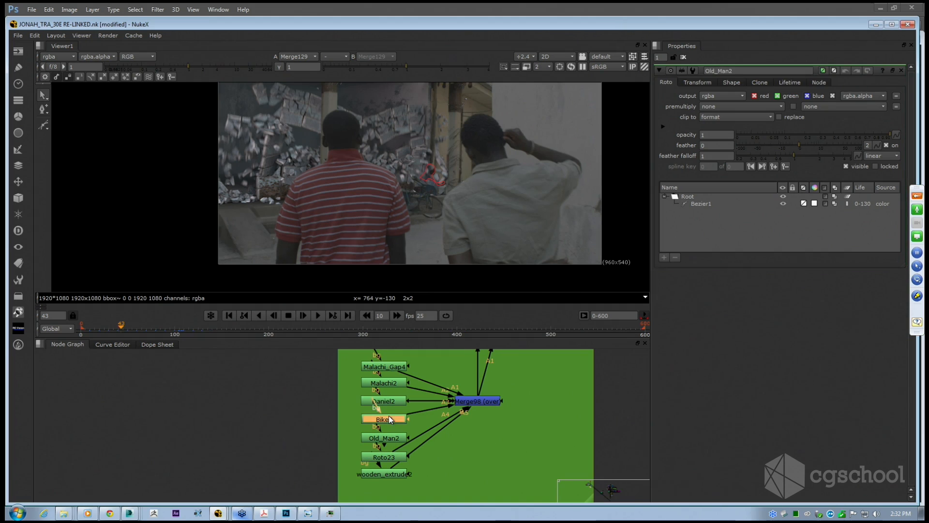
Open the wooden_extrude2 roto and inspect its Bezier shapes around the carved wooden trim under the roof.
left_click(382, 468)
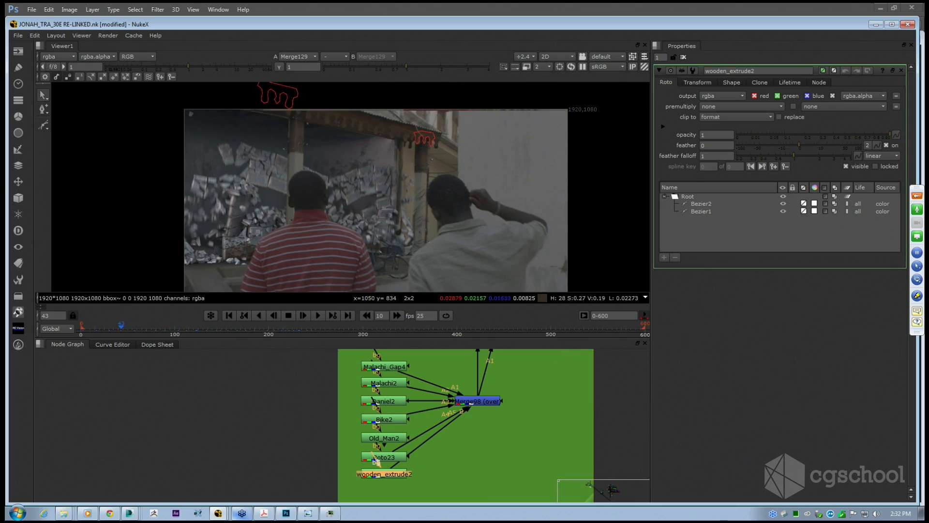
scroll(416, 132, "up", 5)
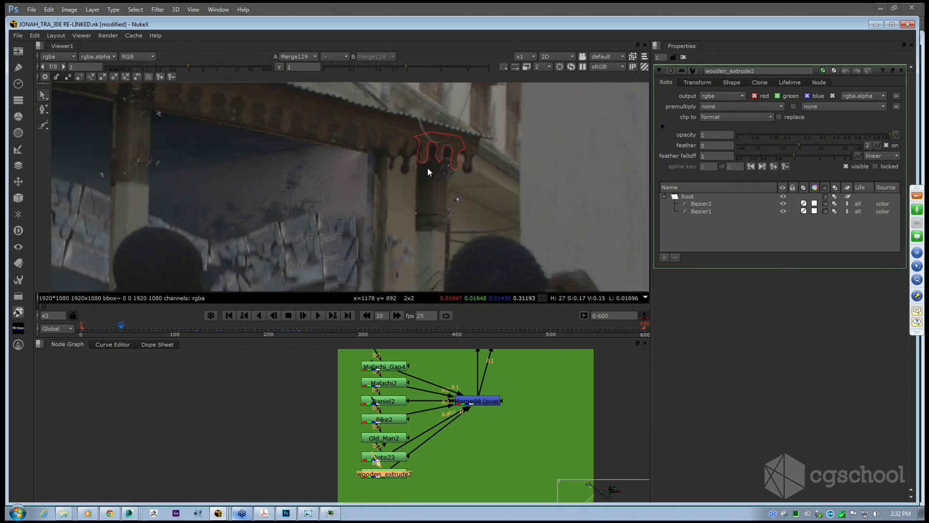
scroll(428, 167, "down", 5)
middle_click_drag(314, 290, 394, 175)
scroll(400, 144, "up", 2)
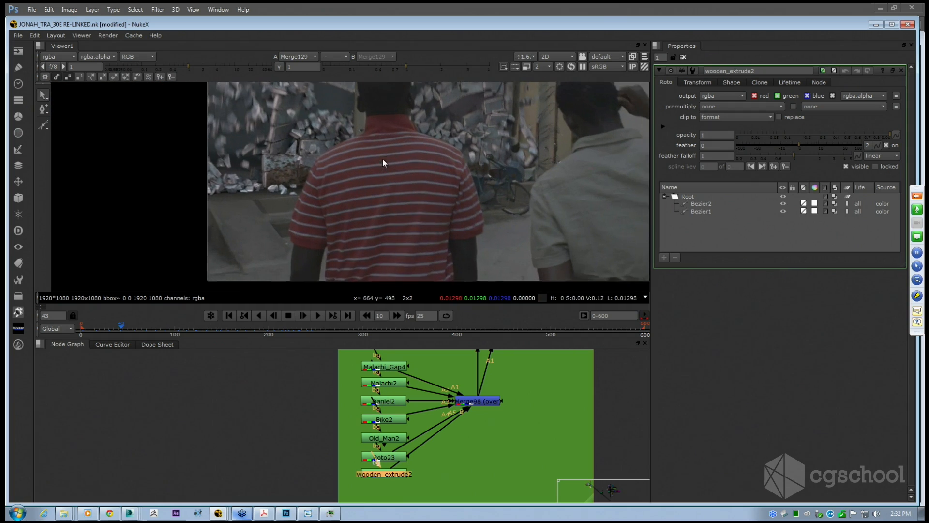
Reopen the striped-shirt man's roto and examine the BSpline1 points around his head, ears and neck.
left_click(389, 369)
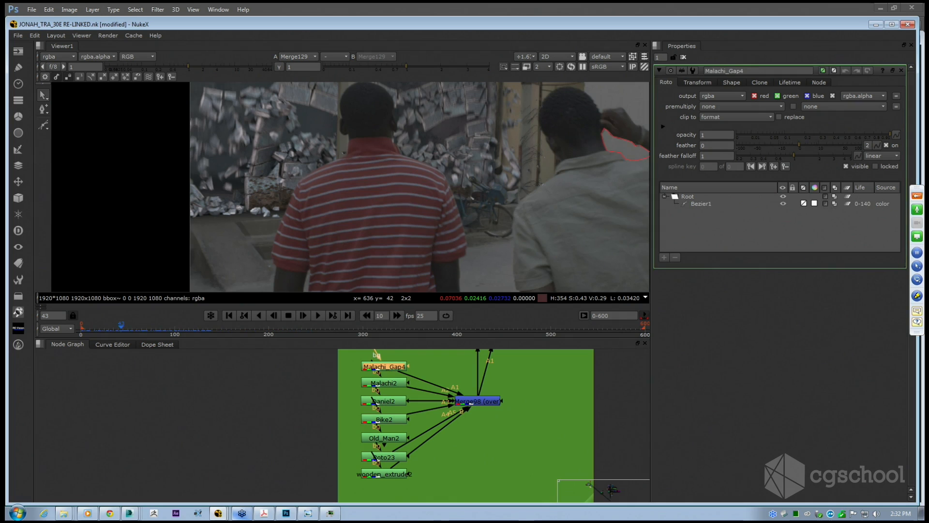
left_click(383, 401)
left_click(394, 191)
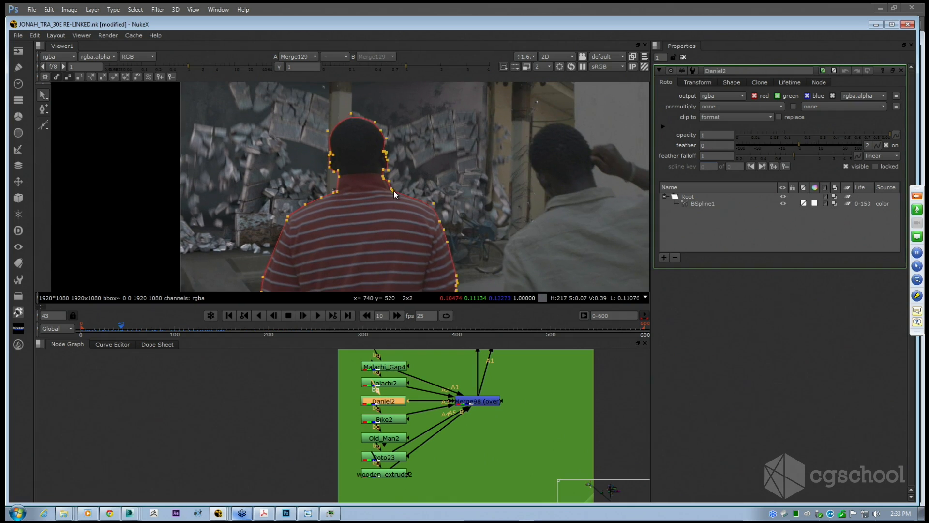
left_click(338, 219)
scroll(344, 157, "up", 3)
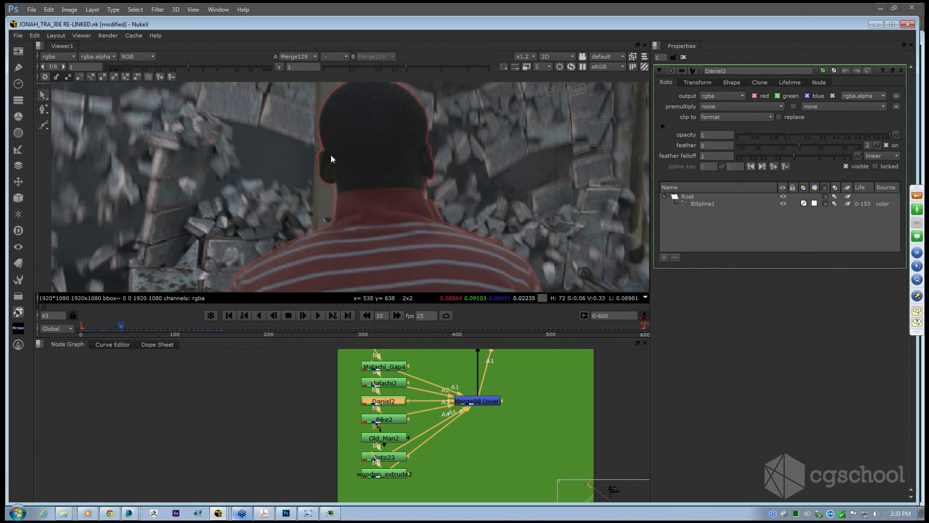
left_click(319, 123)
middle_click_drag(359, 120, 297, 160)
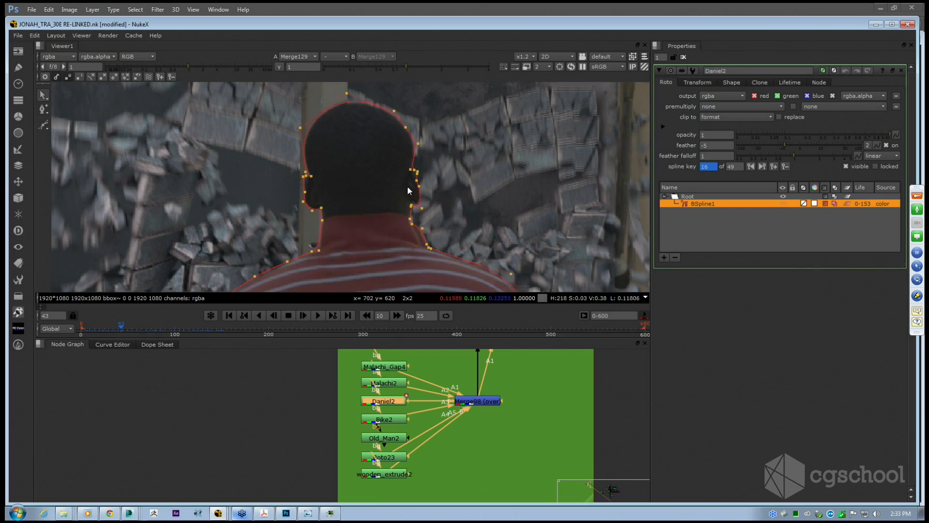
scroll(337, 216, "down", 2)
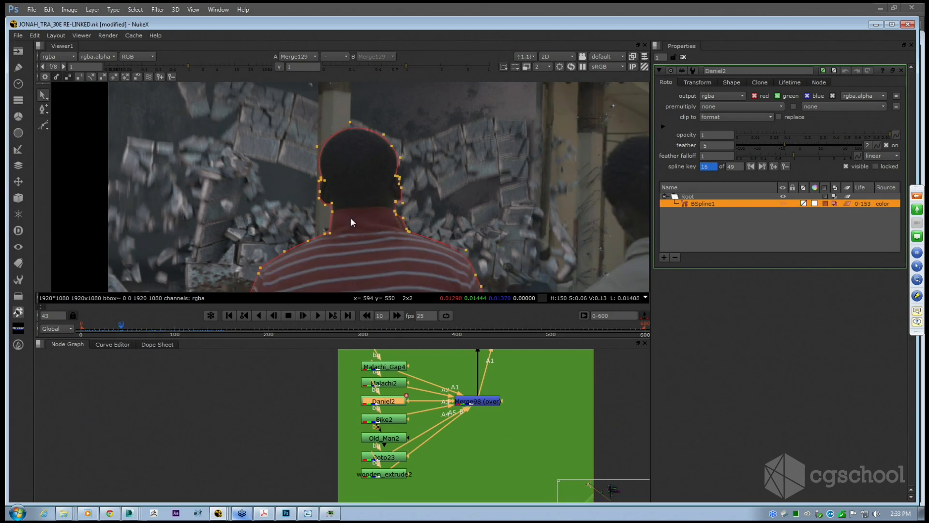
scroll(364, 158, "down", 2)
scroll(367, 188, "up", 2)
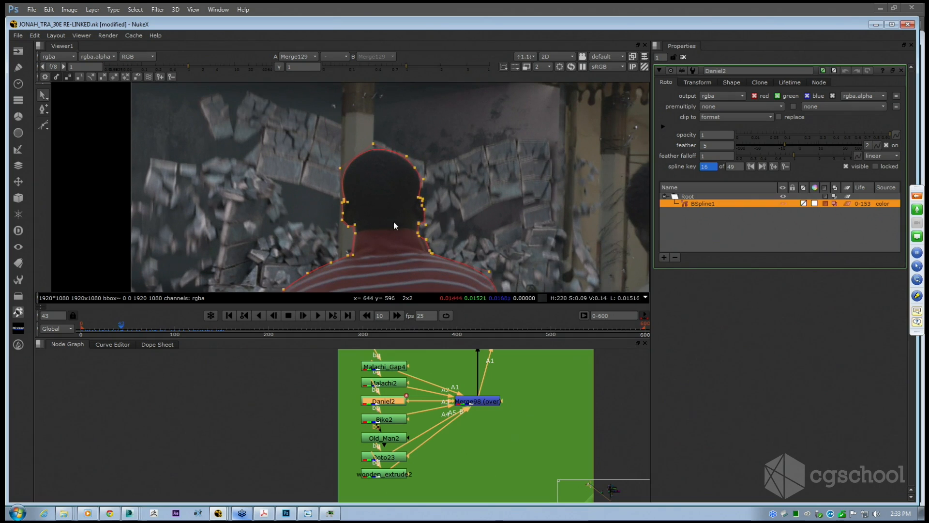
Examine the BSpline1 points along the striped-shirt man's shoulders, sleeves and arms.
middle_click_drag(397, 275, 421, 167)
scroll(420, 167, "down", 2)
middle_click_drag(419, 213, 371, 178)
scroll(371, 182, "up", 1)
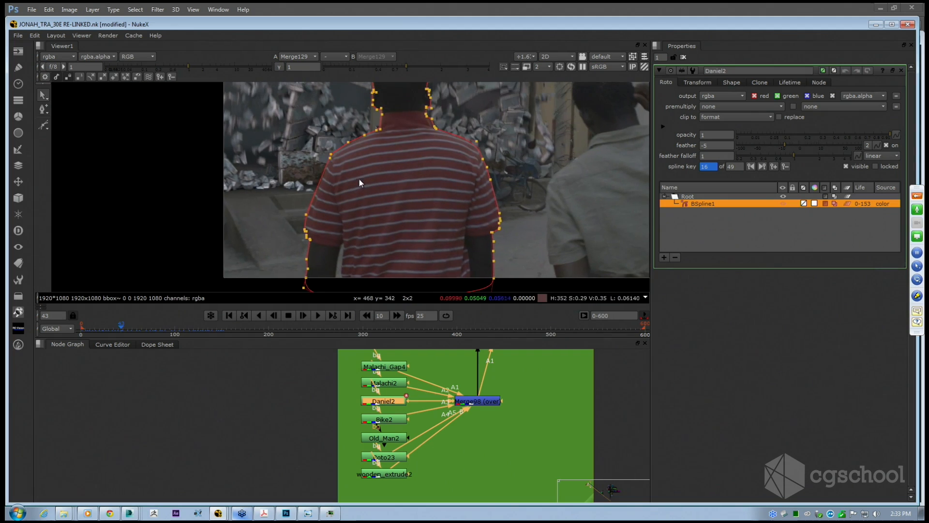
Add a layer under Root in the striped-shirt man's roto and select BSpline1.
scroll(339, 208, "down", 3)
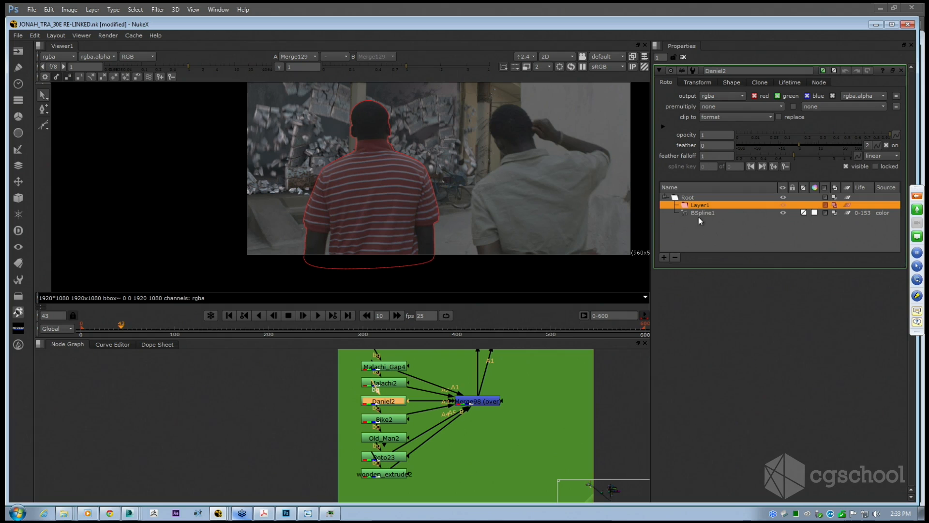
left_click(707, 213)
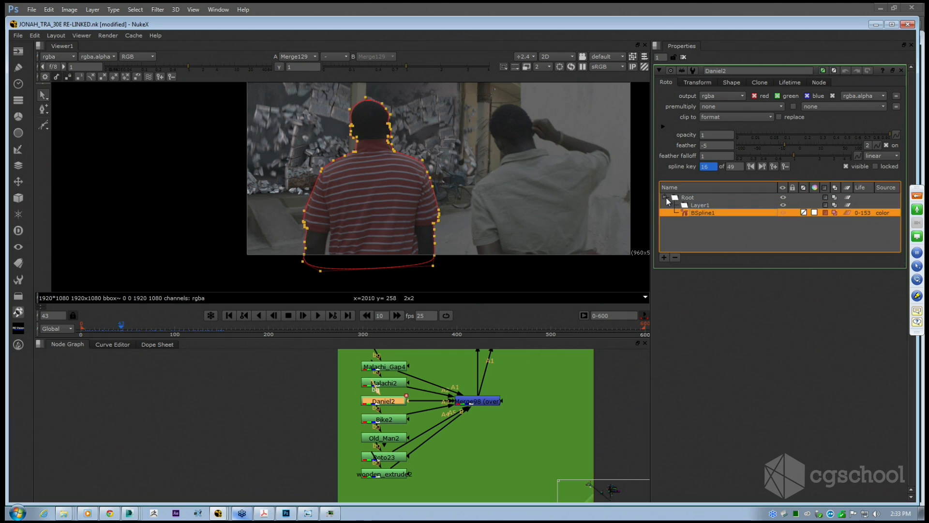
left_click(413, 205)
left_click(393, 149)
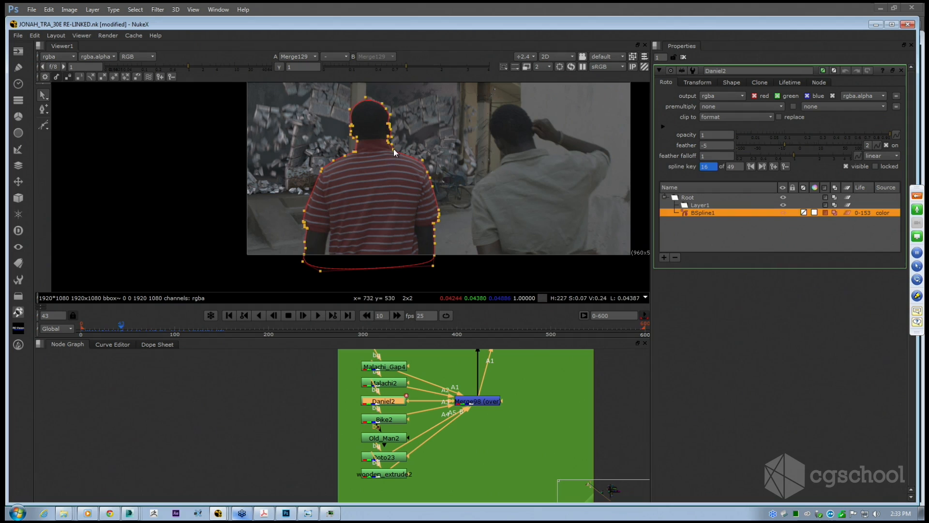
Inspect how closely the selected spline's points follow the striped-shirt man's ears, neck and collar.
scroll(348, 145, "up", 3)
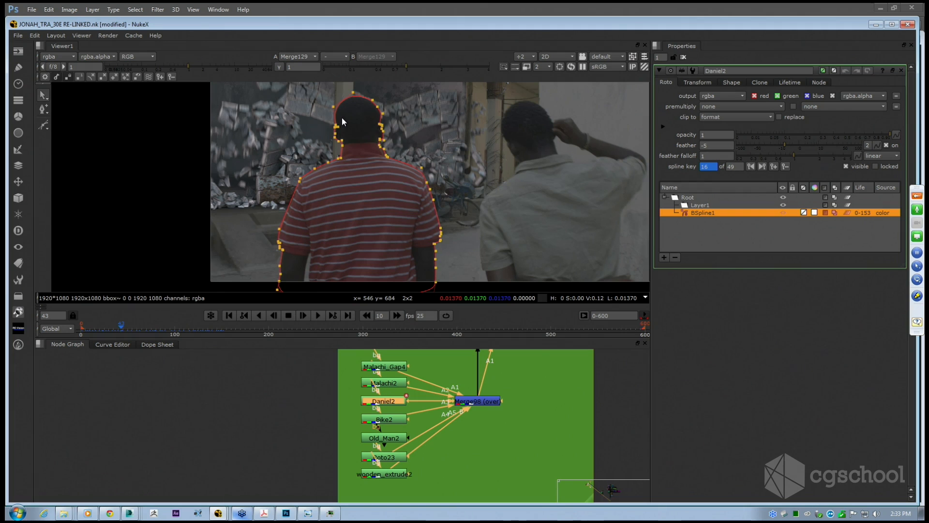
scroll(317, 147, "up", 3)
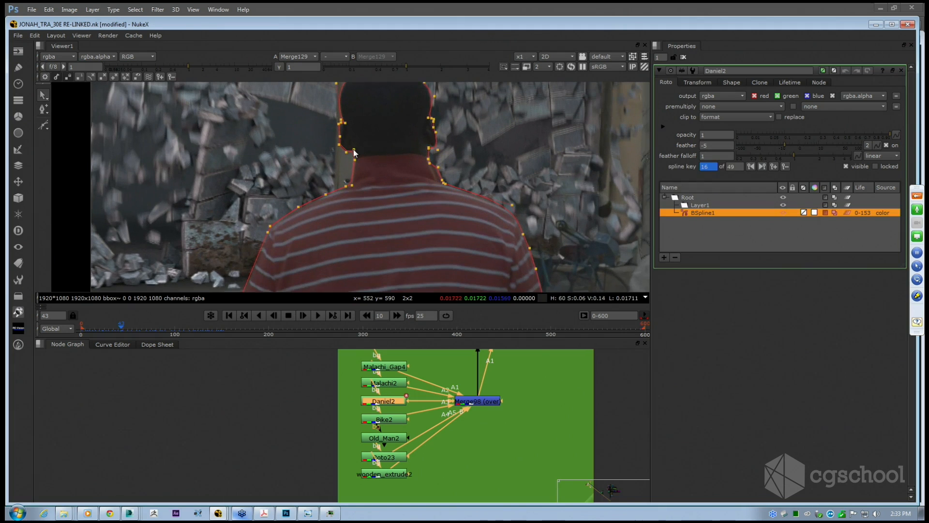
scroll(338, 188, "up", 2)
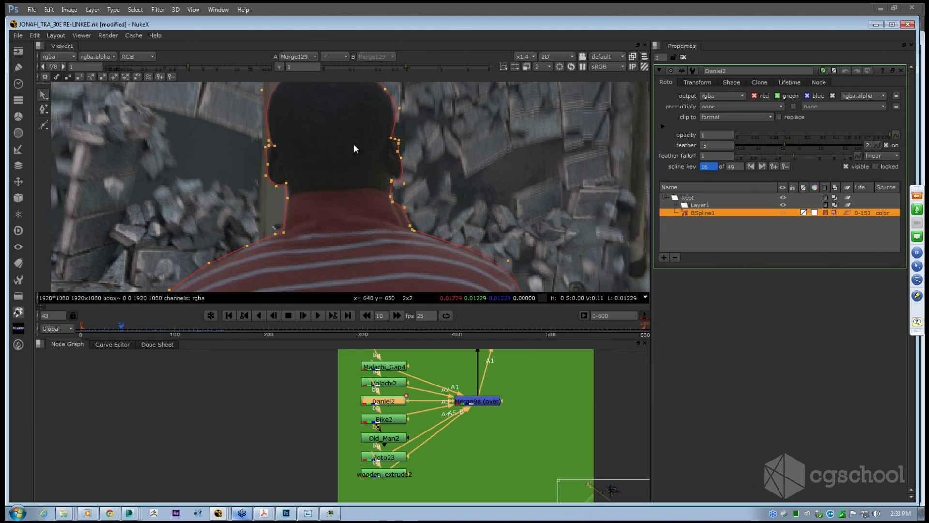
left_click(268, 164)
scroll(282, 167, "down", 3)
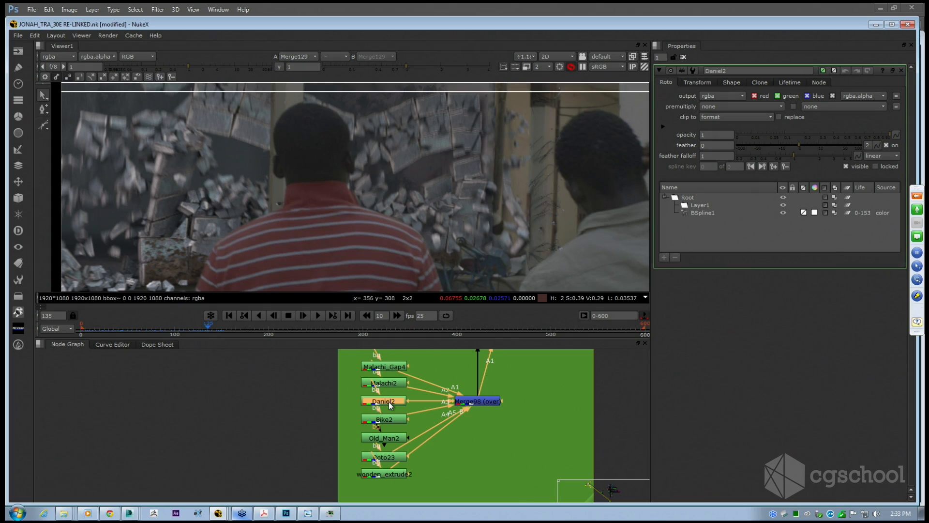
View the striped-shirt man's roto matte on its own at frame 135.
key("1")
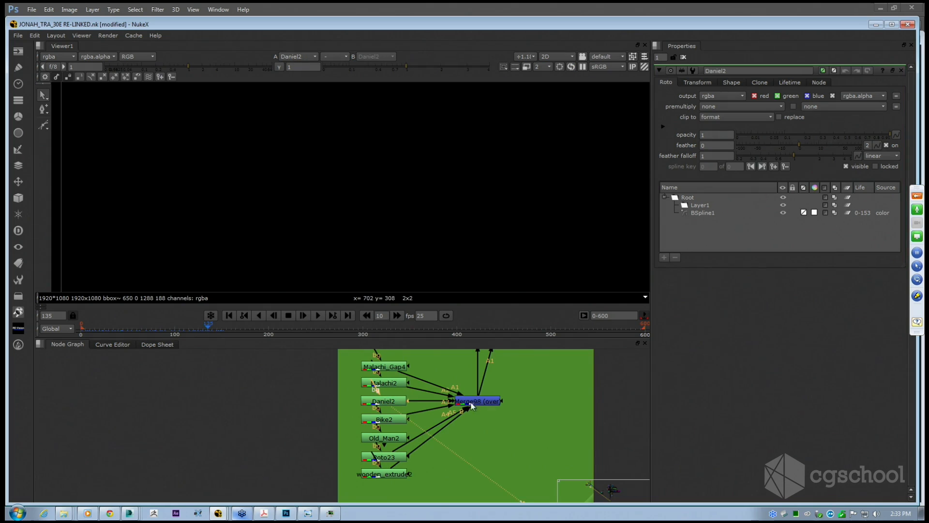
scroll(346, 206, "down", 4)
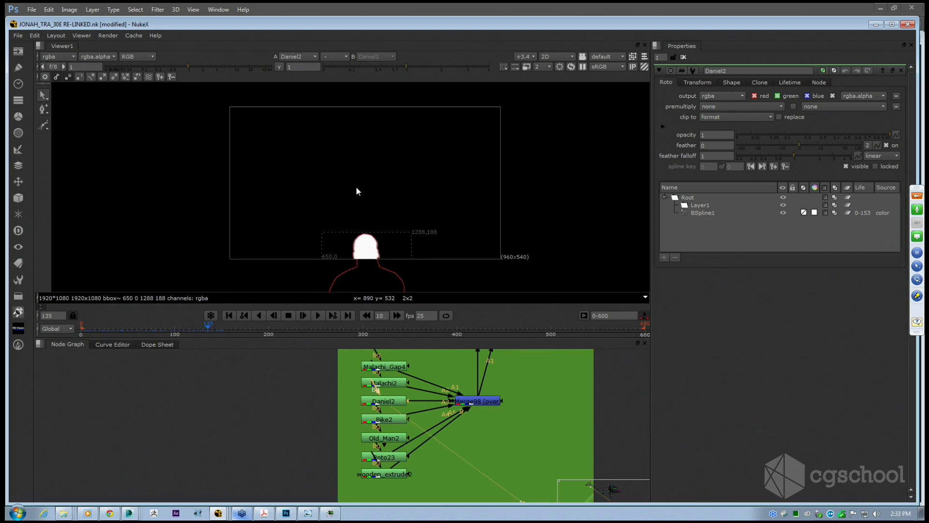
scroll(358, 191, "up", 4)
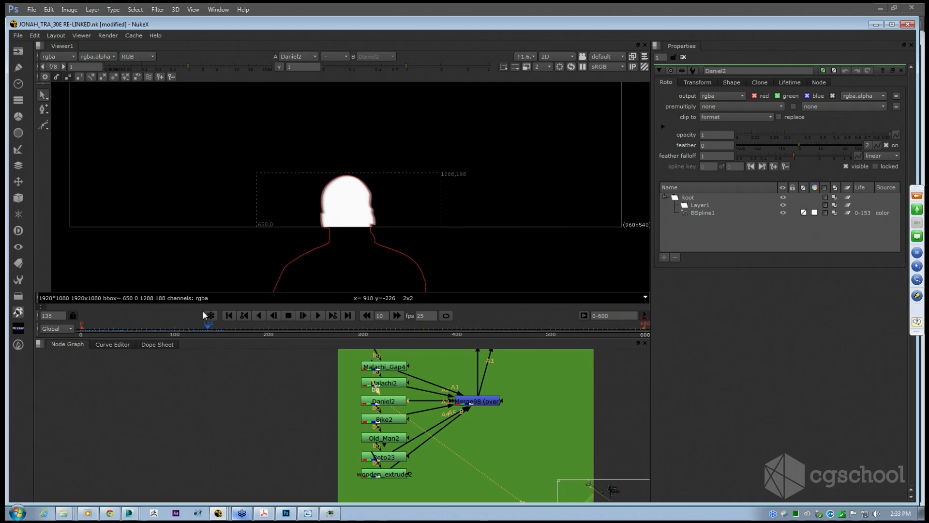
Enlarge the viewer to fill the window and scrub the timeline to check how the matte follows the man.
left_click_drag(82, 328, 172, 328)
key("space")
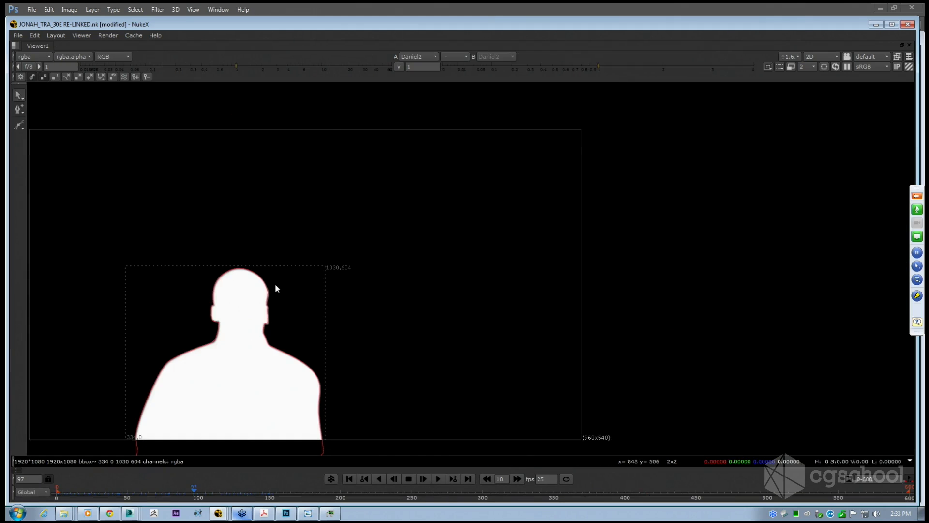
left_click_drag(64, 492, 191, 491)
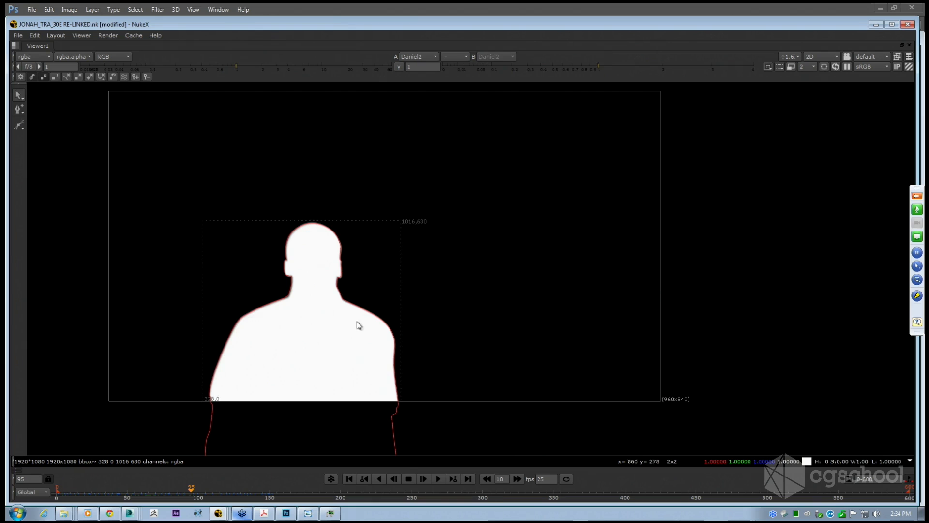
Go to frame 62 and inspect the matte's soft edge and spline points around the head, neck and shoulders.
left_click_drag(63, 496, 144, 493)
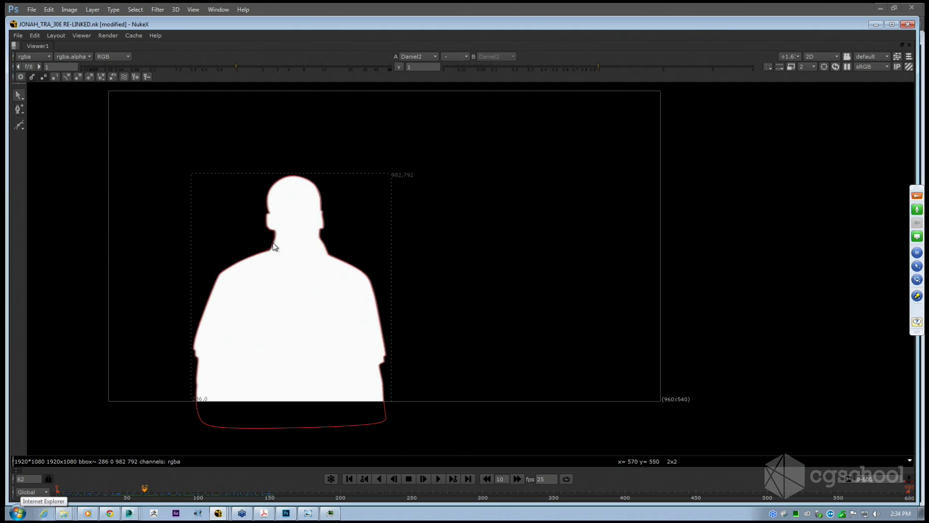
scroll(270, 232, "up", 5)
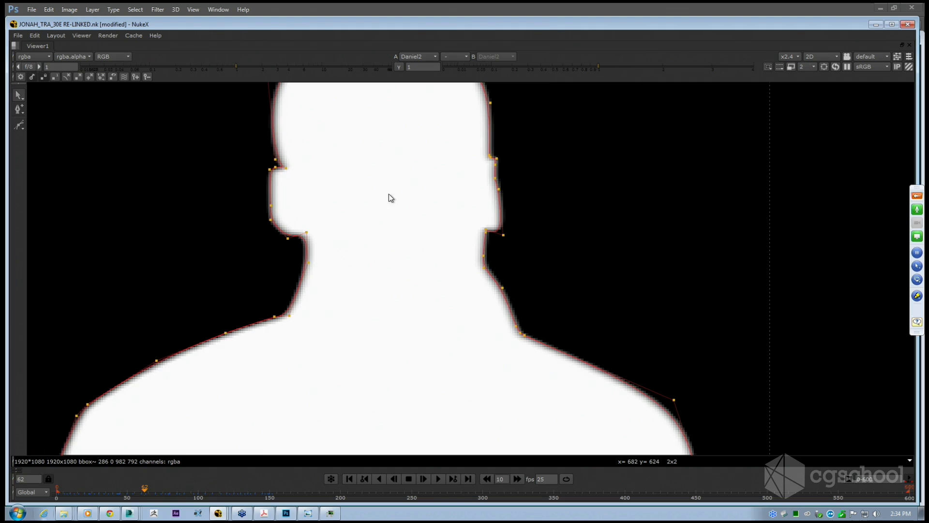
scroll(350, 314, "down", 5)
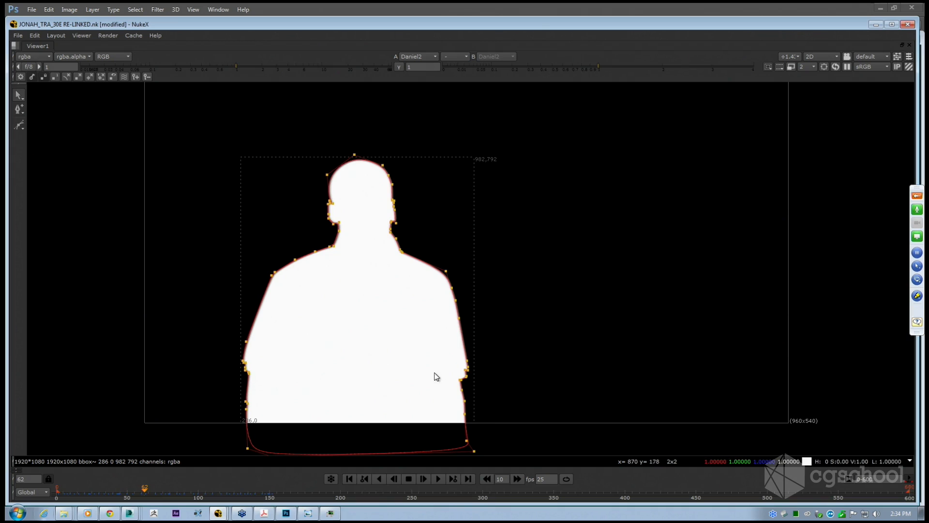
Advance the striped-shirt man's matte to frame 74 and restore the full layout to recheck his outline beside the roto nodes.
mouse_move(145, 489)
left_mouse_down()
mouse_move(259, 492)
mouse_move(150, 490)
mouse_move(277, 516)
mouse_move(233, 517)
mouse_move(194, 492)
mouse_move(116, 486)
mouse_move(199, 491)
mouse_move(236, 509)
mouse_move(162, 490)
left_mouse_up()
key("space")
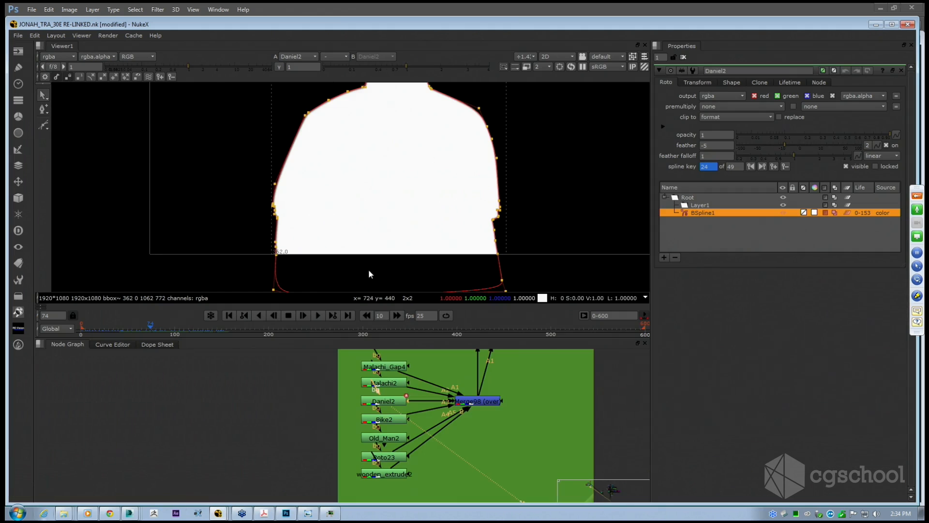
middle_click_drag(363, 364, 302, 383)
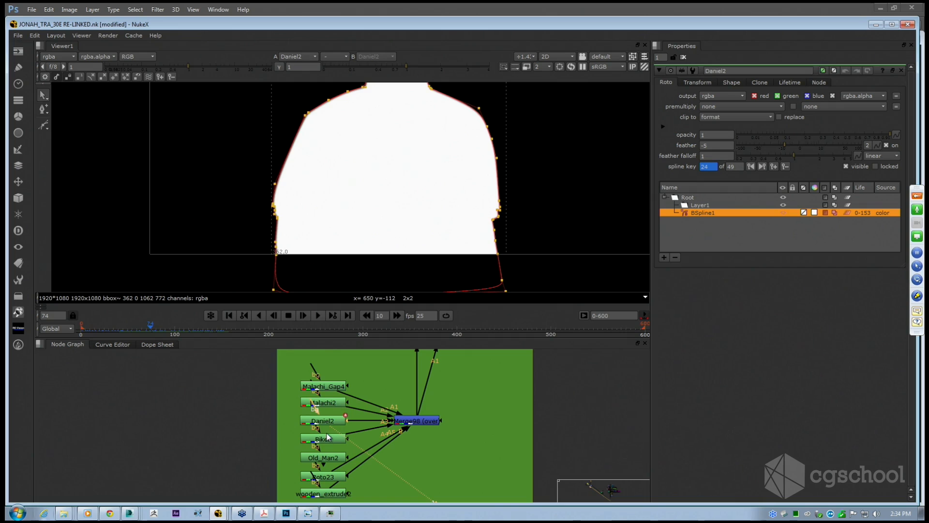
scroll(473, 145, "down", 4)
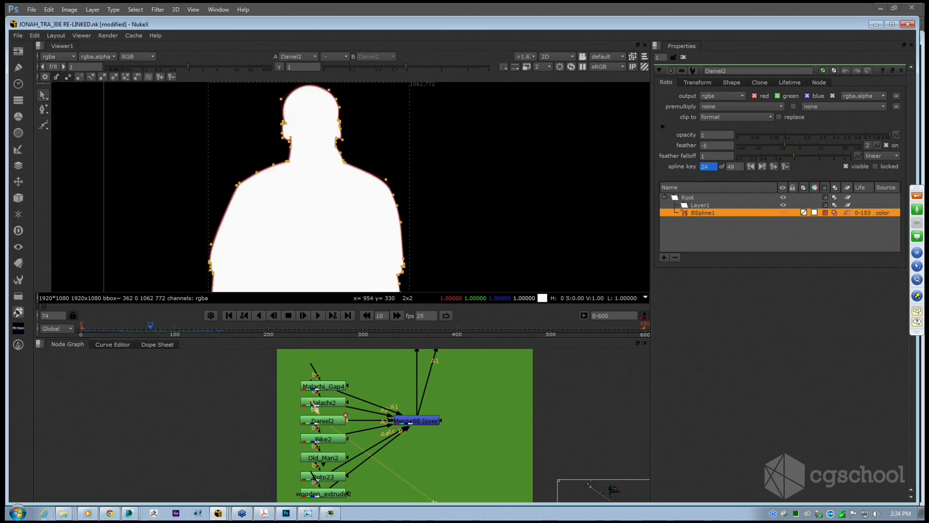
View the combined roto matte from Merge98 and scrub to frame 168 to check the remaining shapes.
left_click(416, 421)
key("1")
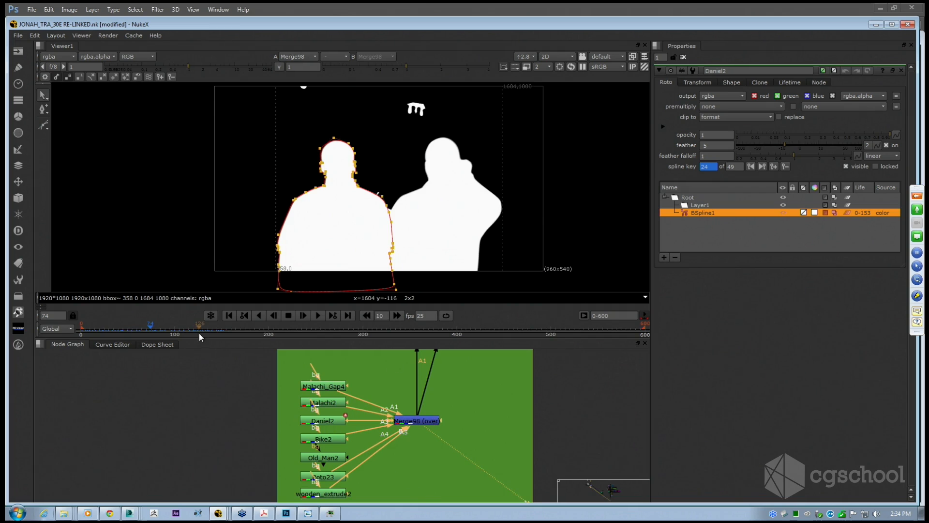
left_click(171, 222)
left_click_drag(139, 331, 239, 331)
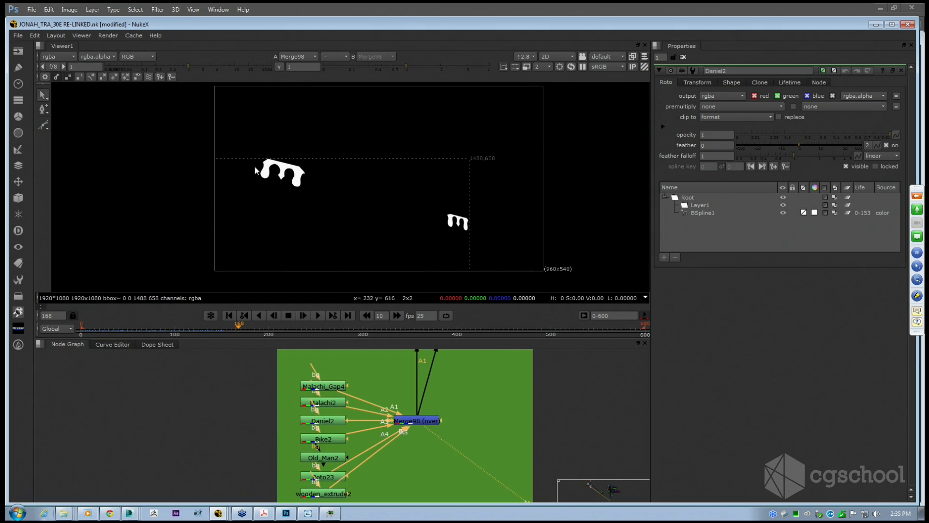
View the Merge129 composite in the RENDER 01 SHADOW group and trace its input back to the MOTION BLUR nodes.
key("space")
key("space")
scroll(316, 432, "down", 5)
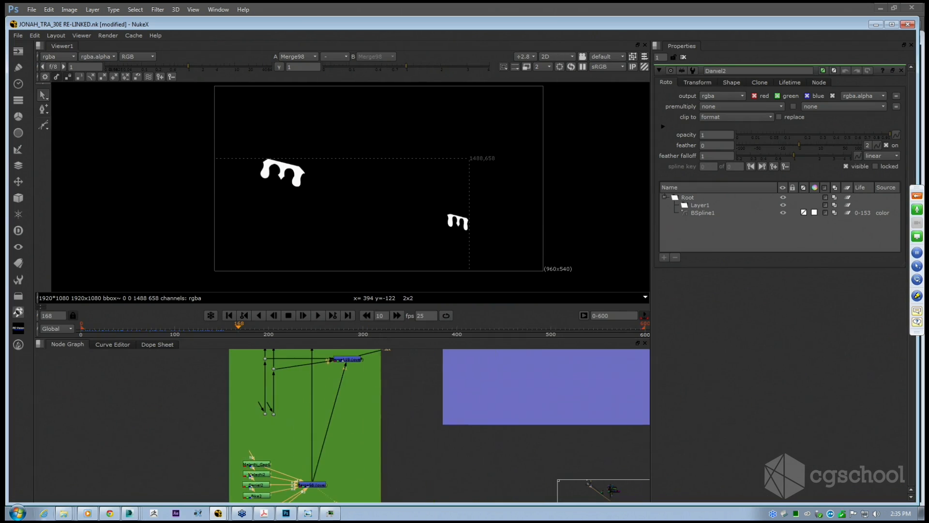
left_click(459, 412)
key("1")
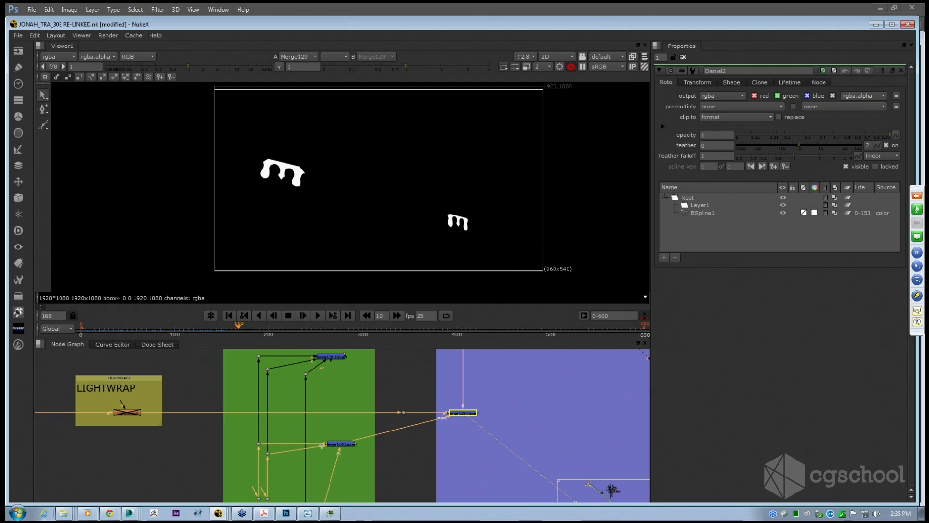
middle_click_drag(220, 415, 469, 427)
middle_click_drag(169, 443, 543, 425)
middle_click_drag(278, 419, 612, 416)
left_click(335, 389)
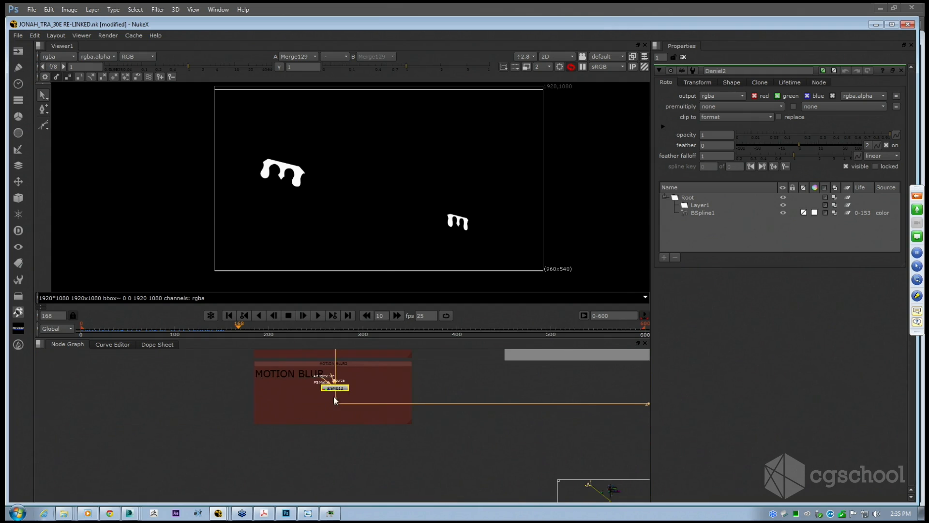
middle_click_drag(335, 399, 312, 426)
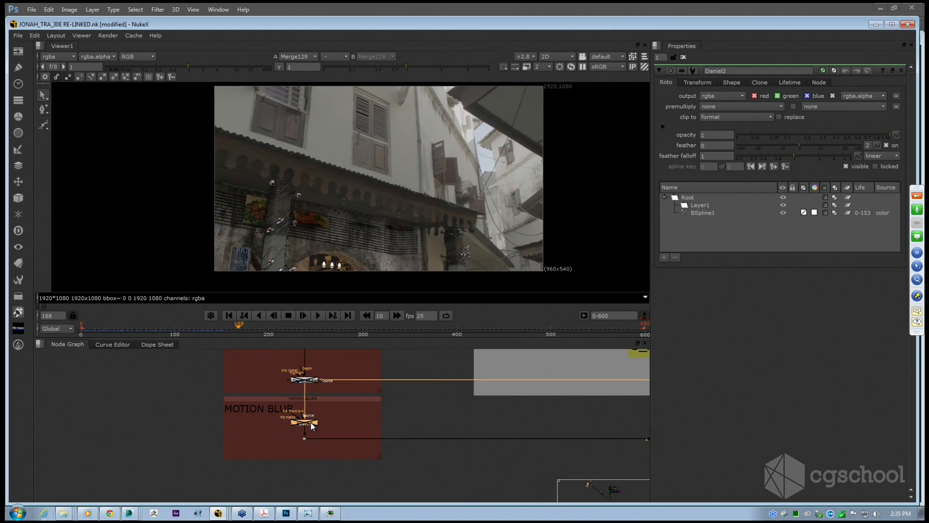
Inspect up close how the CG wire bundles on the pillars sit behind the scalloped roof trim.
scroll(465, 231, "up", 5)
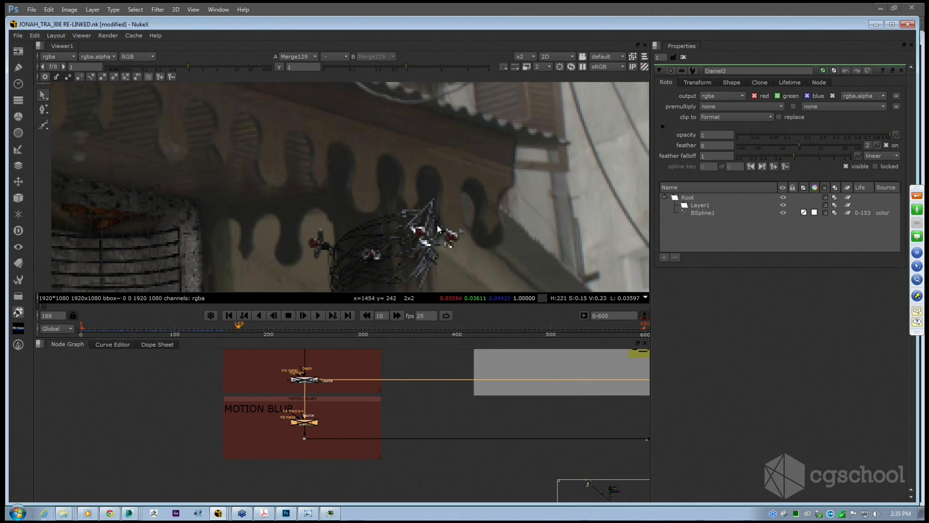
scroll(447, 234, "down", 2)
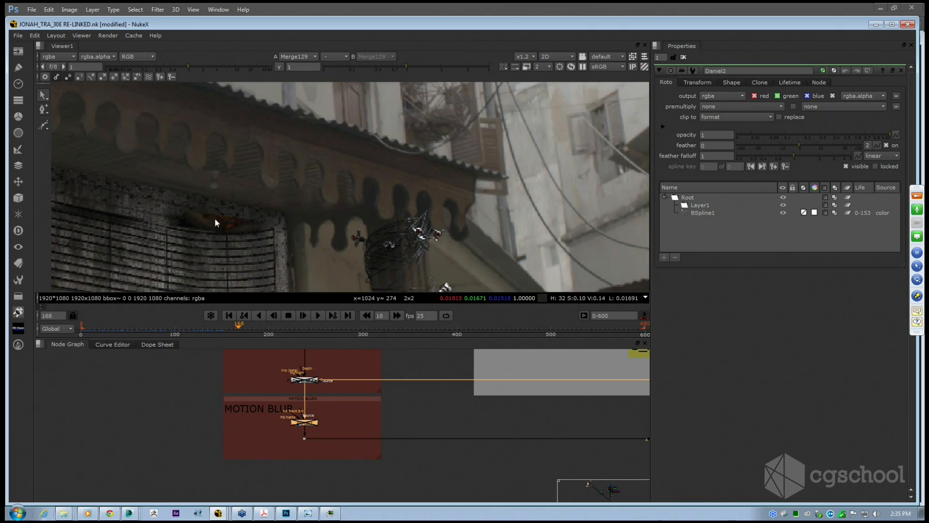
middle_click_drag(215, 222, 474, 228)
middle_click_drag(197, 150, 259, 170)
scroll(261, 167, "up", 2)
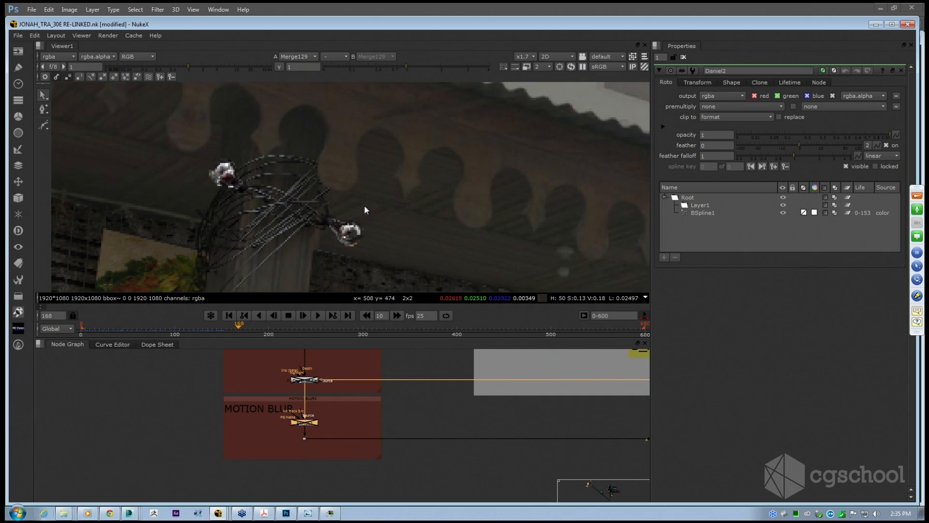
scroll(371, 200, "down", 9)
middle_click_drag(502, 208, 393, 179)
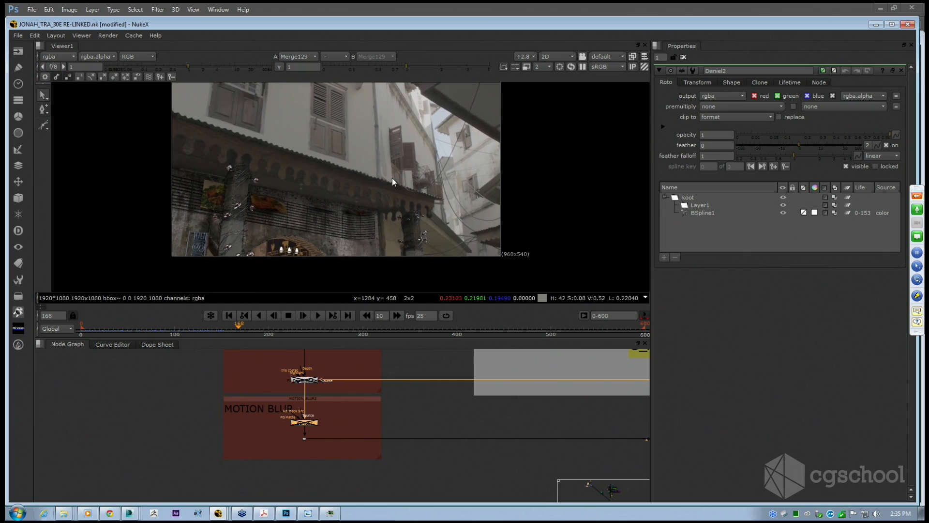
View the Merge119 roto matte in the ROTO_FEED group and scrub to frame 216 to check the moving roof-trim shapes.
middle_click_drag(436, 407, 348, 414)
scroll(324, 402, "down", 5)
middle_click_drag(518, 413, 271, 453)
scroll(276, 451, "down", 1)
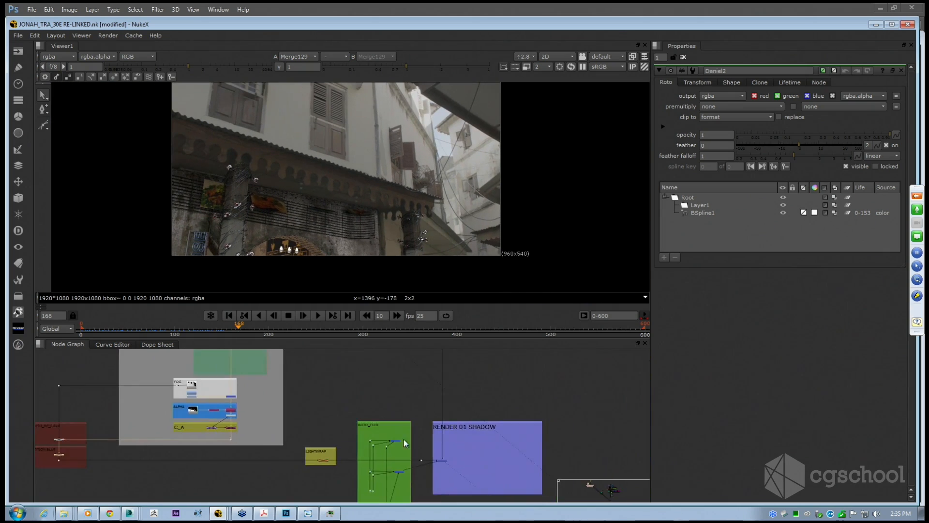
scroll(435, 431, "up", 2)
middle_click_drag(434, 465, 482, 418)
left_click(430, 431)
key("1")
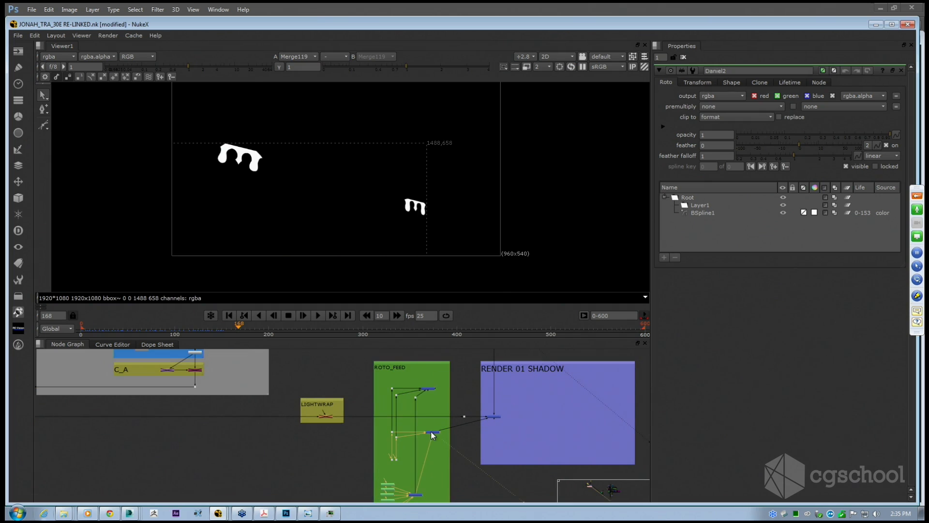
left_click_drag(252, 336, 269, 338)
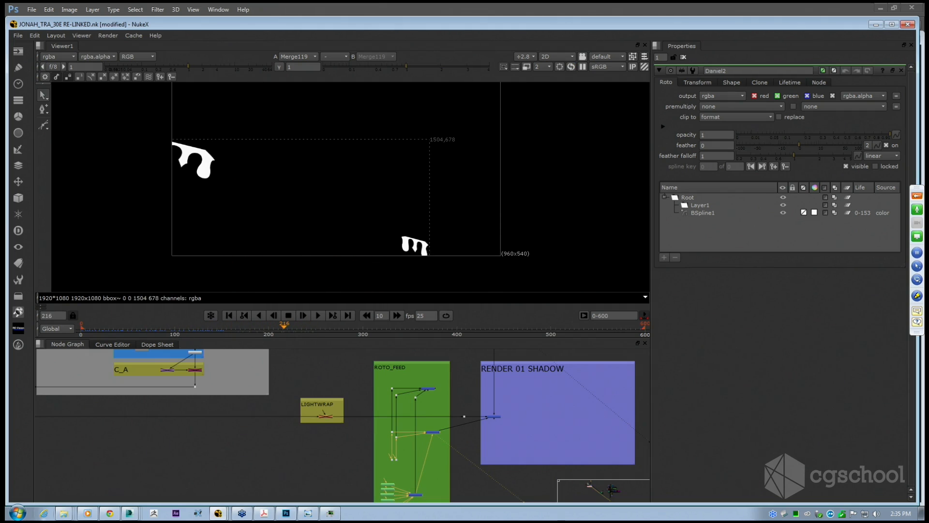
Enlarge the node graph and examine how the seven roto nodes feed through the merges into Merge129's mask.
middle_click_drag(439, 430, 402, 416)
key("space")
scroll(395, 419, "up", 3)
scroll(395, 419, "up", 5)
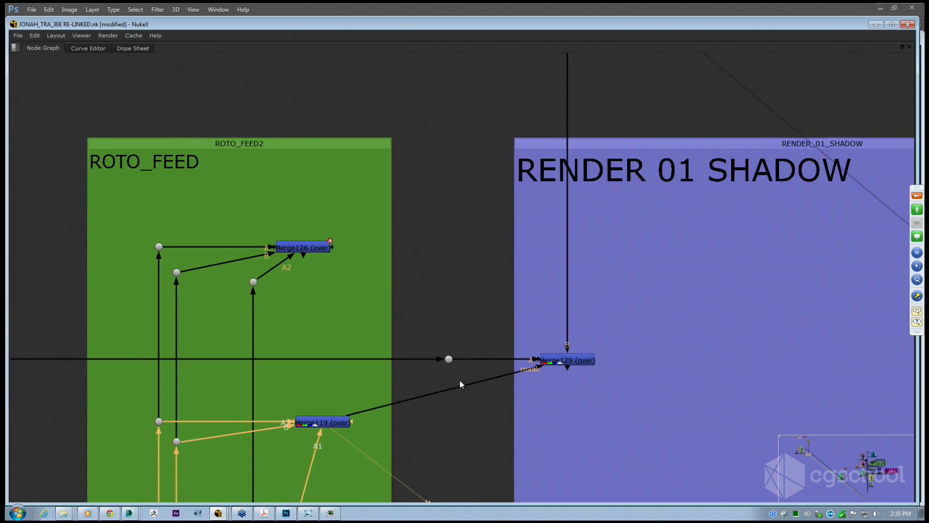
middle_click_drag(460, 379, 512, 287)
scroll(513, 288, "down", 5)
scroll(434, 393, "up", 3)
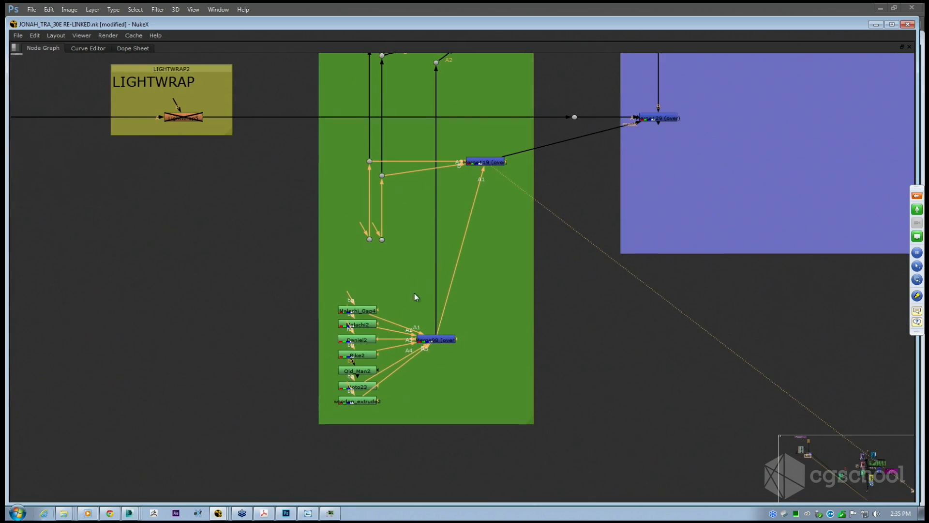
middle_click_drag(414, 292, 402, 328)
left_click_drag(309, 307, 375, 455)
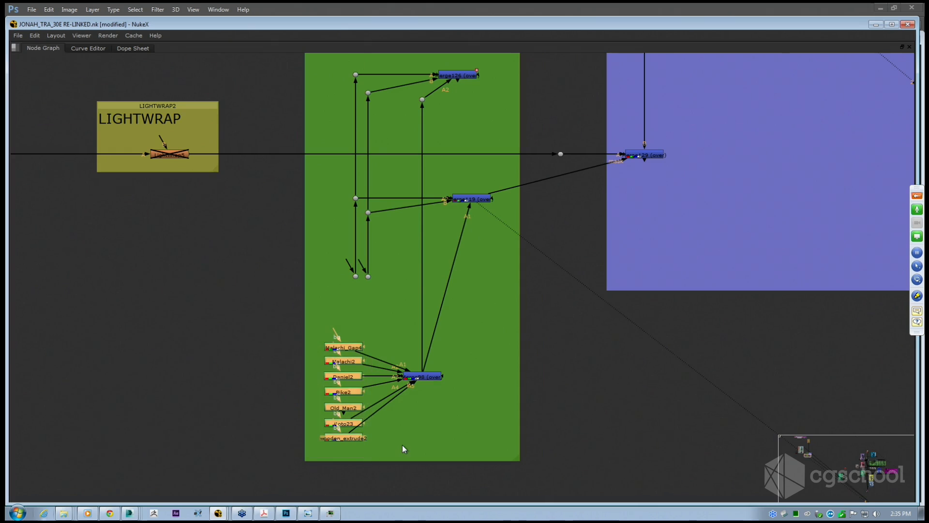
Add an unconnected Merge node in the green ROTO_FEED group, placed below and beside Merge98.
scroll(486, 334, "up", 5)
left_click(484, 353)
key("Tab")
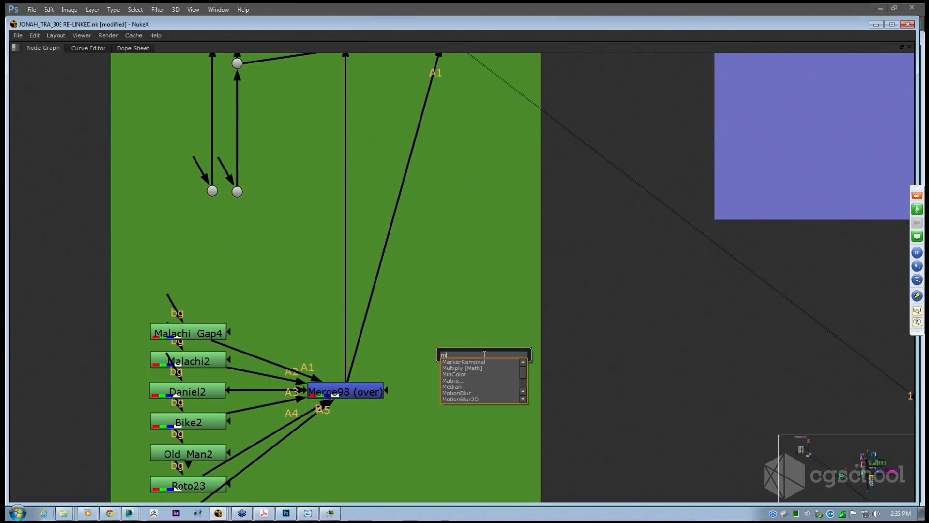
type("merge")
key("Return")
left_click_drag(483, 357, 481, 438)
middle_click_drag(468, 425, 502, 349)
left_click_drag(384, 345, 419, 416)
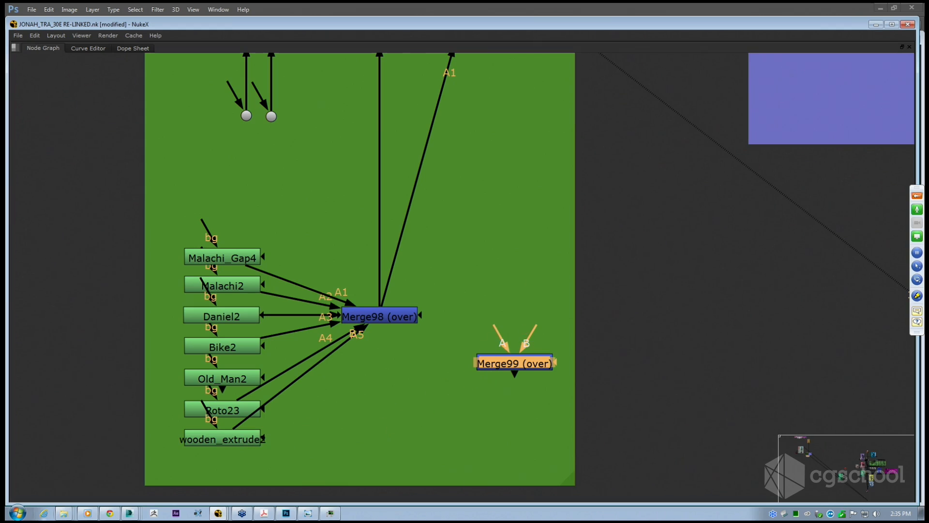
Connect the new Merge node's first two inputs to the Malachi_Gap4 and Malachi2 roto nodes.
scroll(363, 290, "down", 2)
middle_click_drag(456, 347, 493, 321)
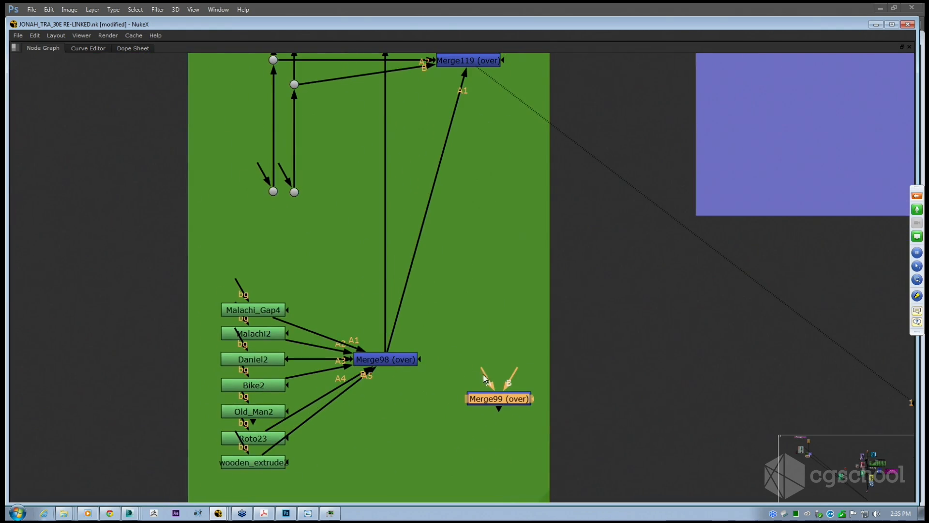
left_click_drag(487, 378, 253, 312)
left_click_drag(479, 404, 470, 425)
left_click_drag(504, 390, 266, 337)
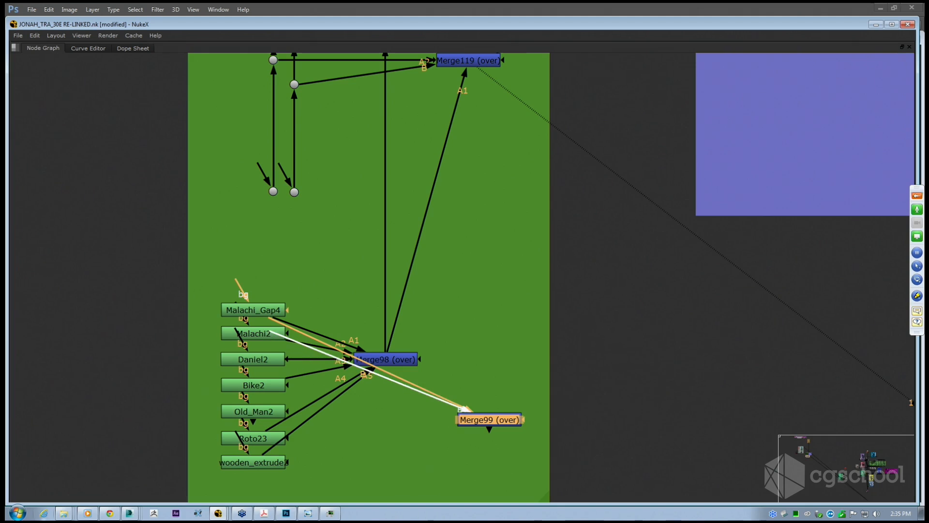
Connect the Daniel2, Bike2, Old_Man2 and Roto23 roto nodes as additional inputs of the new Merge node.
scroll(464, 421, "up", 4)
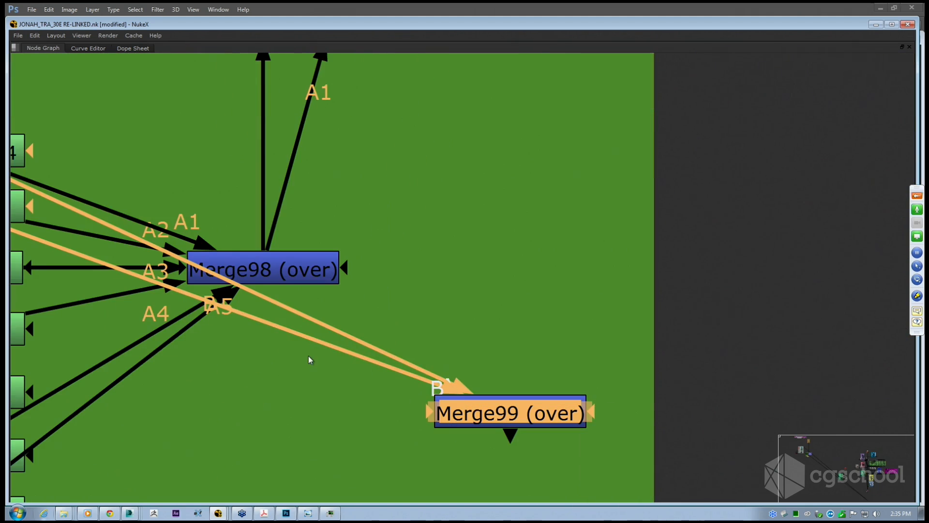
middle_click_drag(310, 360, 497, 351)
left_click_drag(538, 387, 145, 240)
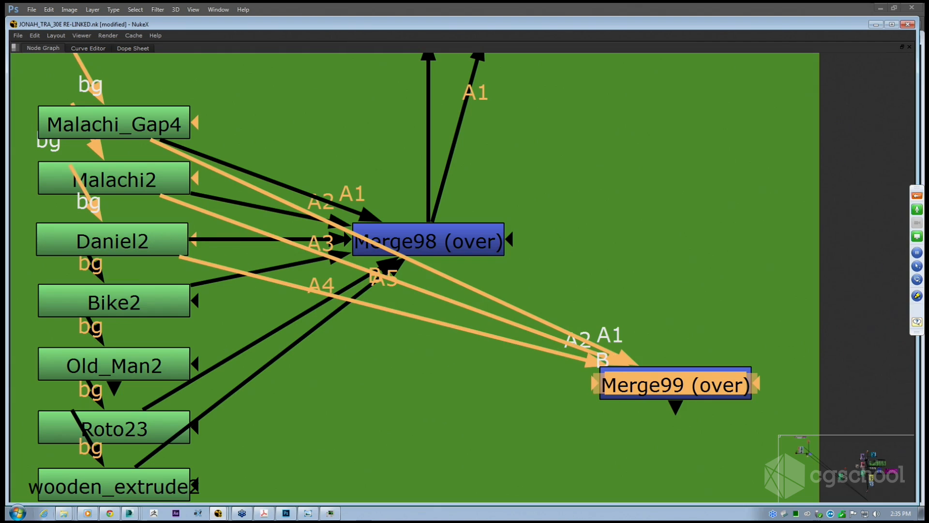
left_click_drag(595, 383, 196, 365)
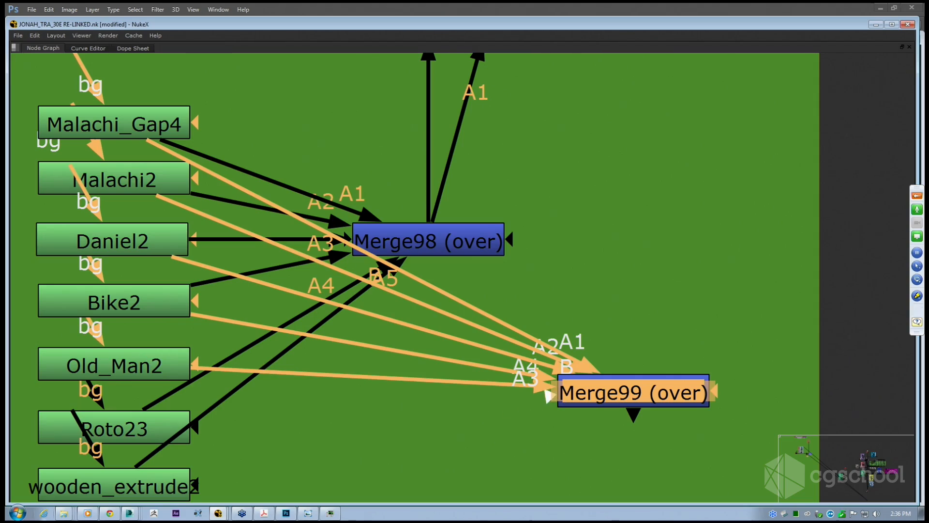
left_click_drag(549, 396, 197, 425)
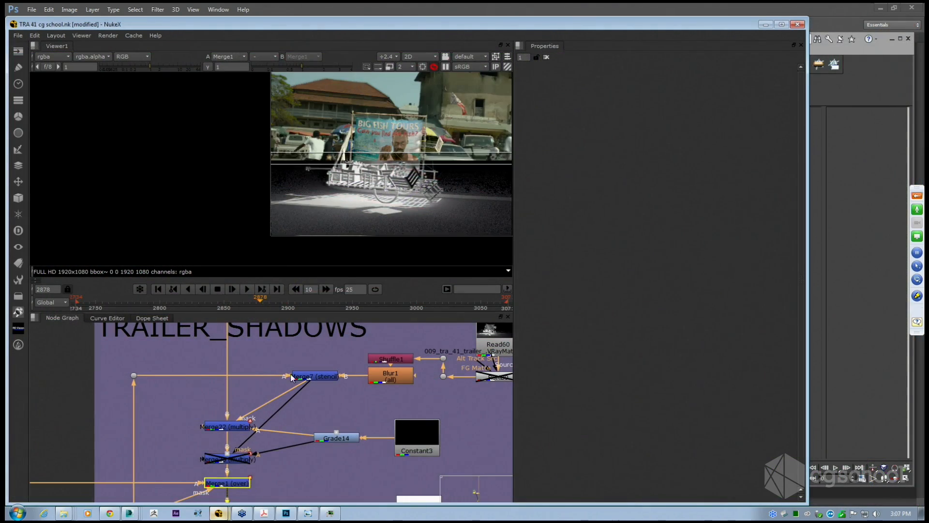
Inspect the trailer's ground shadow in the TRA 41 script, open Merge22's settings and keep its operation on multiply.
scroll(364, 200, "up", 8)
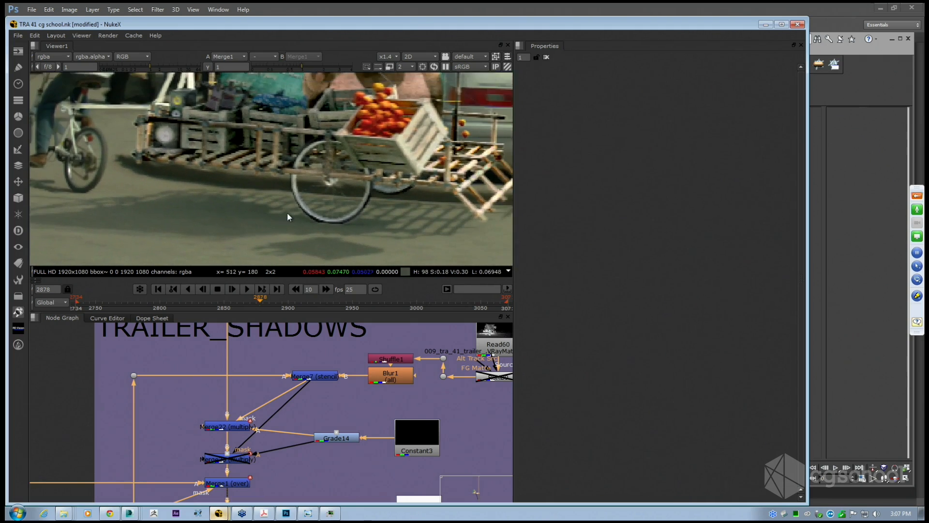
scroll(288, 217, "up", 2)
left_click(244, 428)
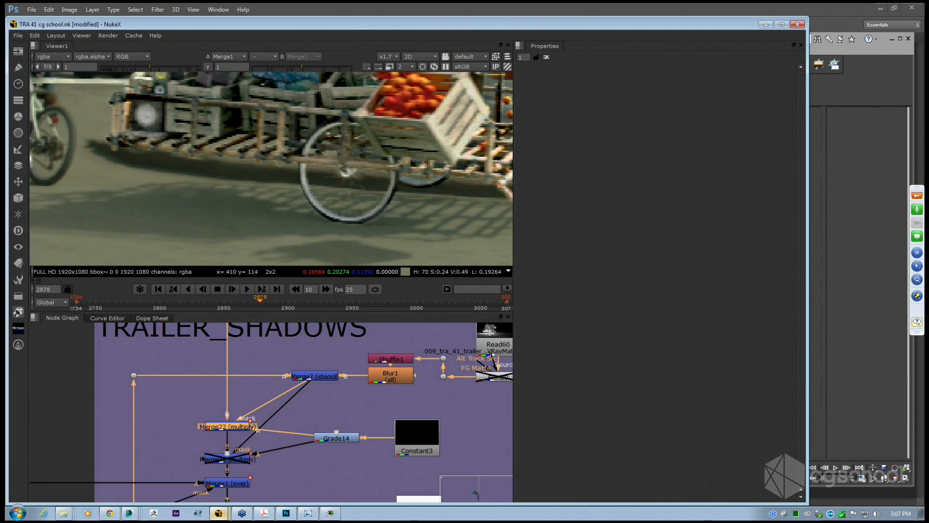
double_click(245, 428)
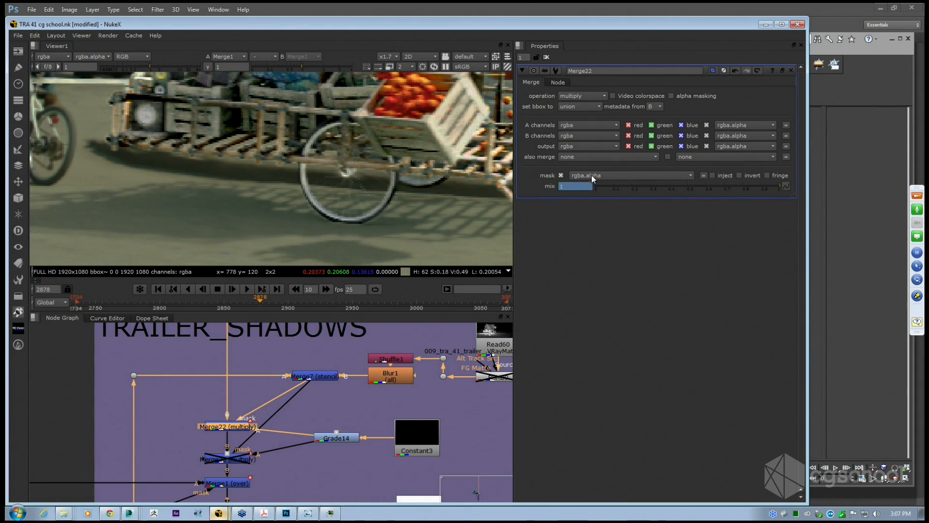
middle_click_drag(251, 403, 194, 412)
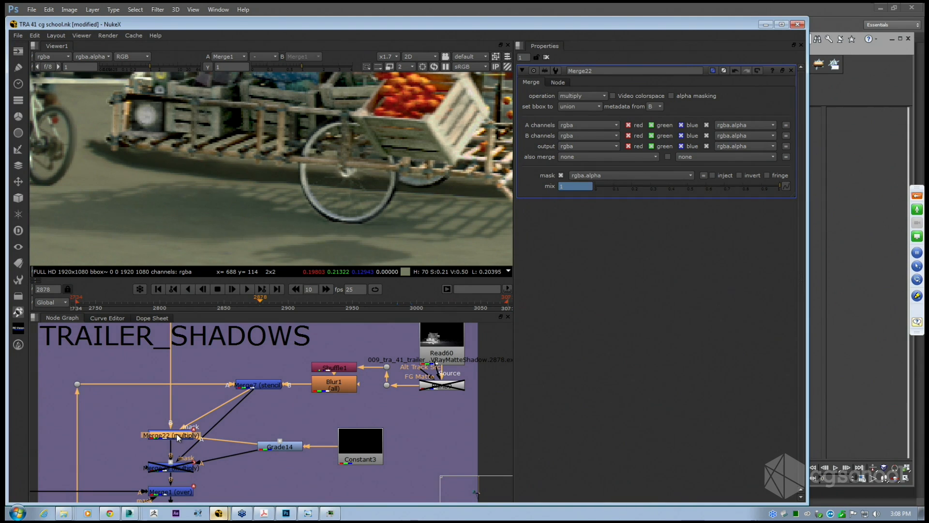
left_click(583, 96)
left_click(581, 194)
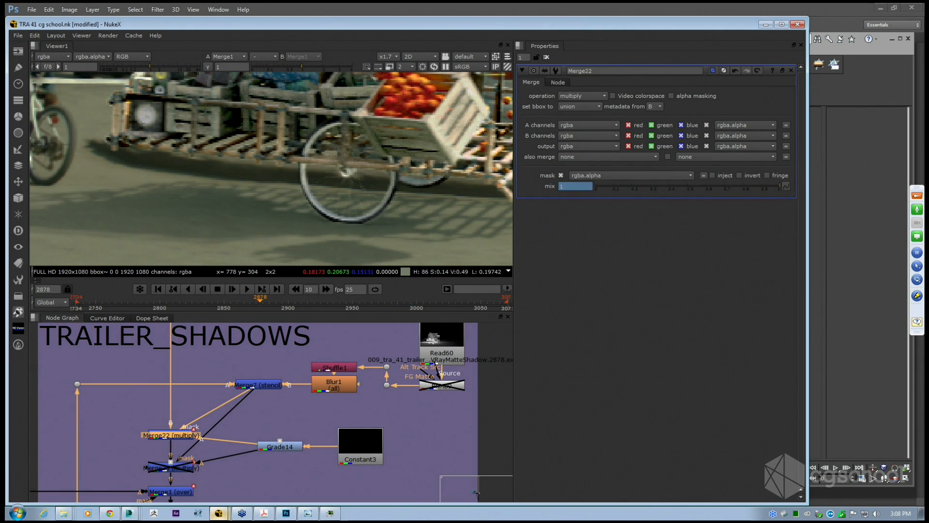
Insert a Grade node directly above Merge22, mask it with the Merge7 stencil output, and select Merge22.
middle_click_drag(173, 435, 218, 418)
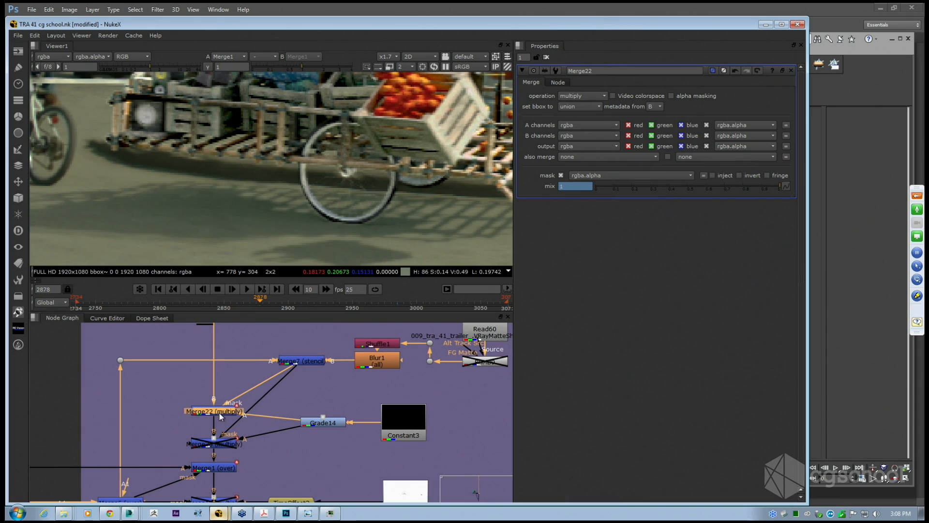
left_click(231, 382)
key("Tab")
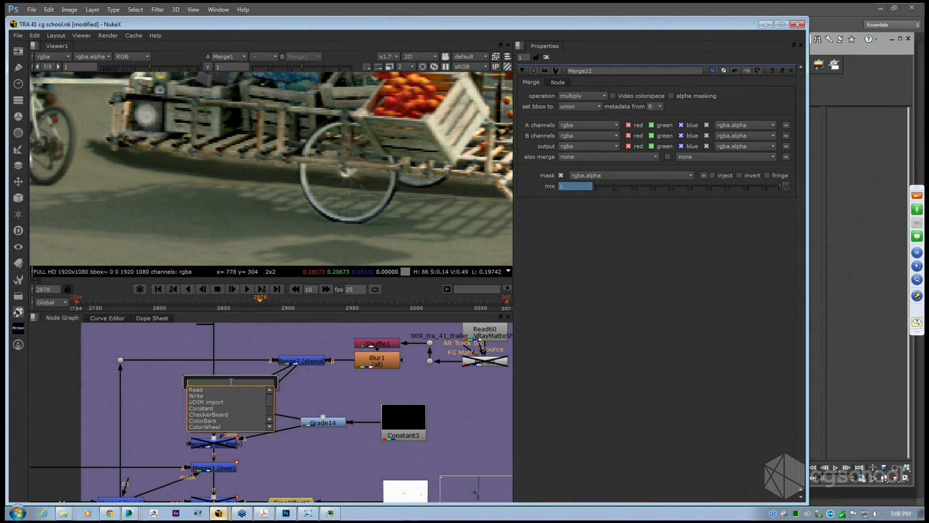
type("grade")
key("Return")
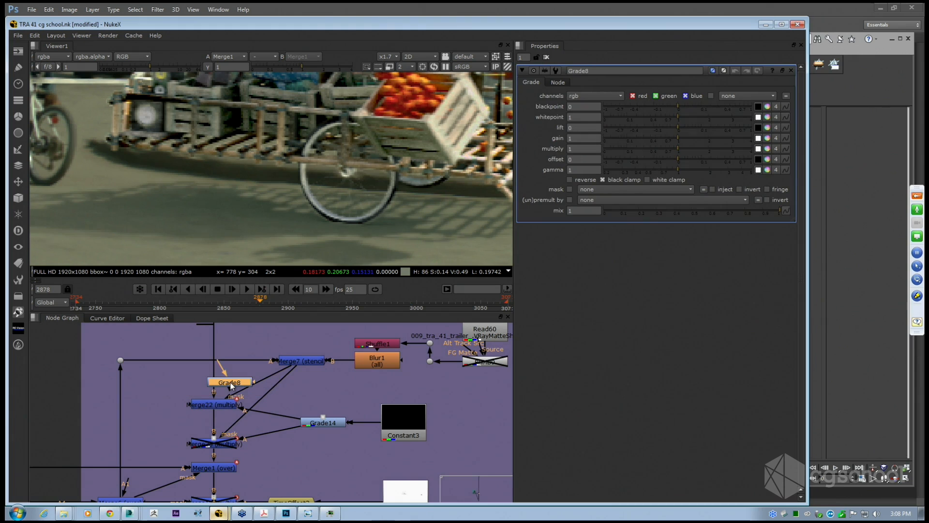
left_click_drag(230, 384, 216, 380)
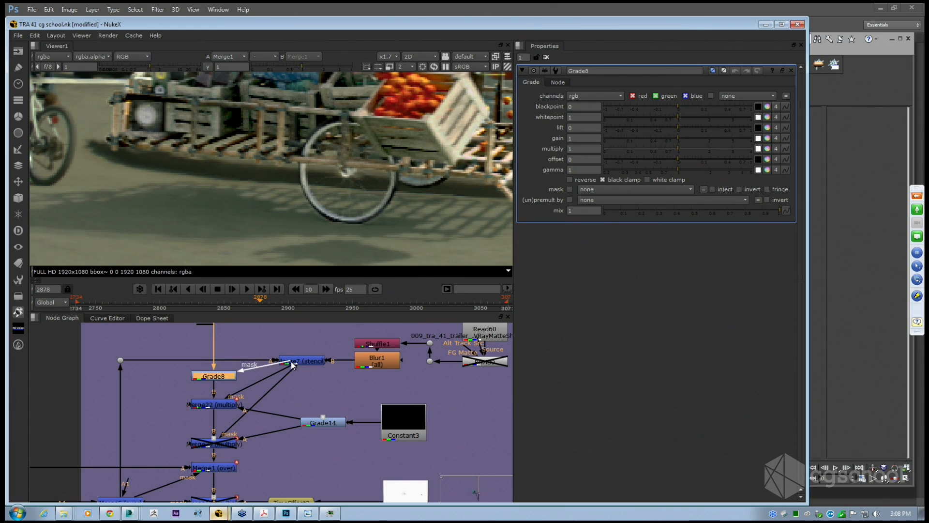
left_click_drag(292, 365, 292, 364)
left_click(219, 406)
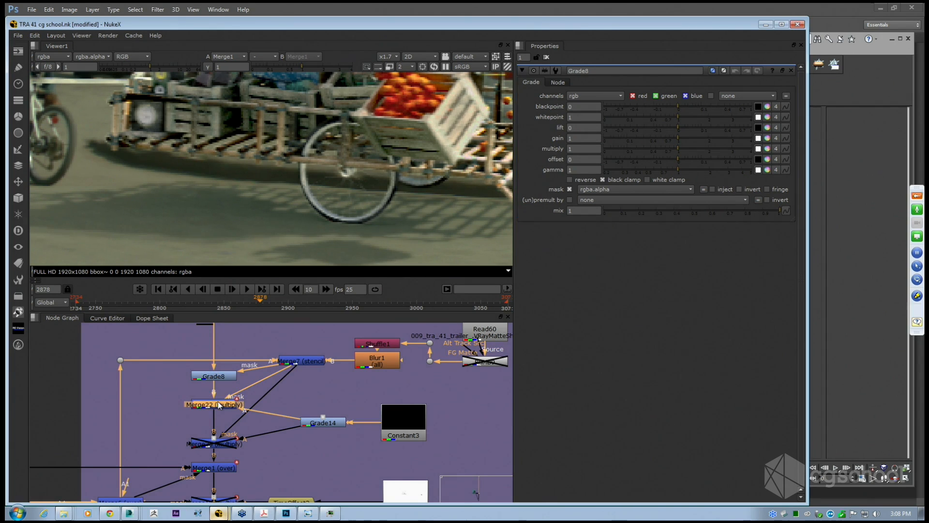
Disable the Merge22 multiply node and set the blackpoint of the Grade8 node to 0.27.
key("d")
left_click(230, 377)
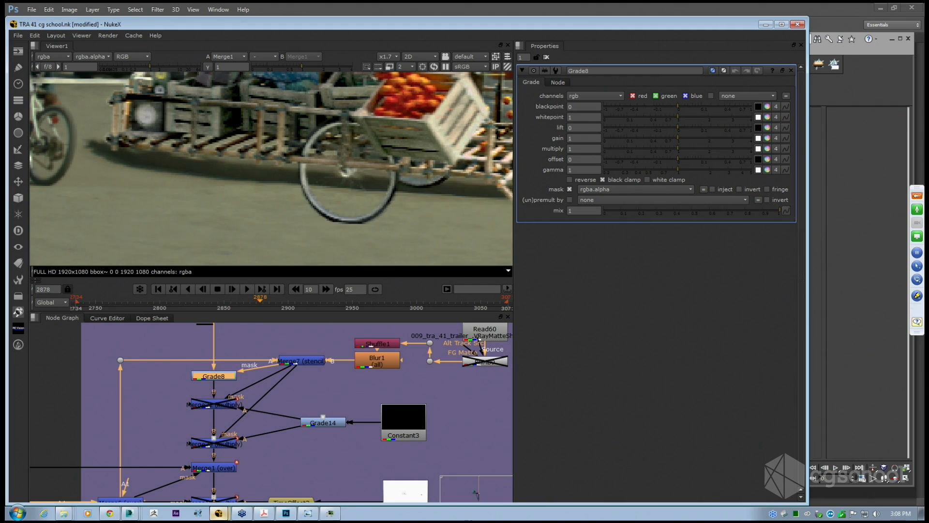
left_click_drag(675, 105, 639, 106)
left_click_drag(703, 106, 725, 110)
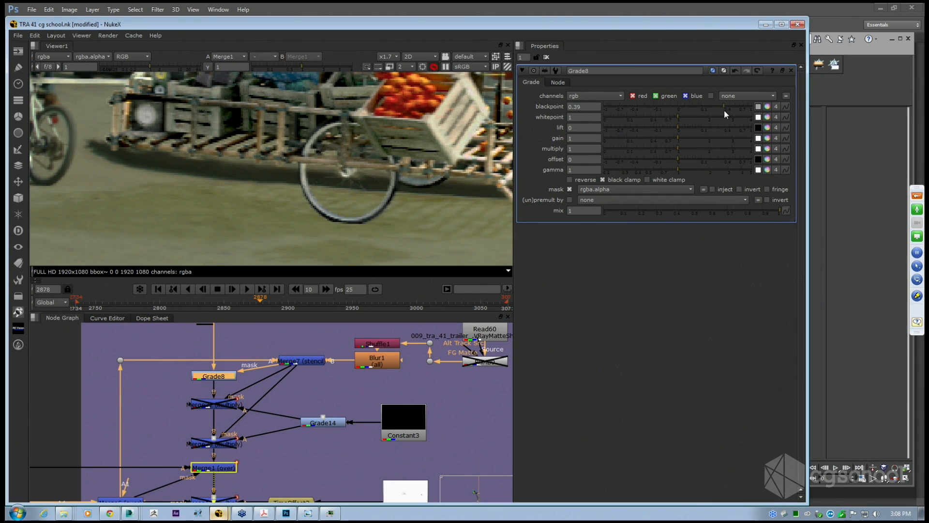
middle_click_drag(239, 177, 278, 179)
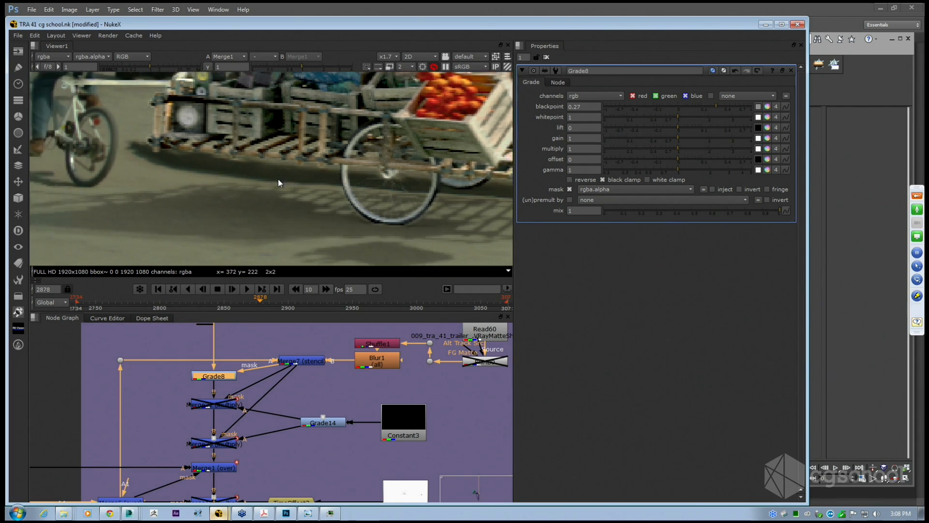
scroll(278, 178, "down", 2)
scroll(135, 194, "up", 2)
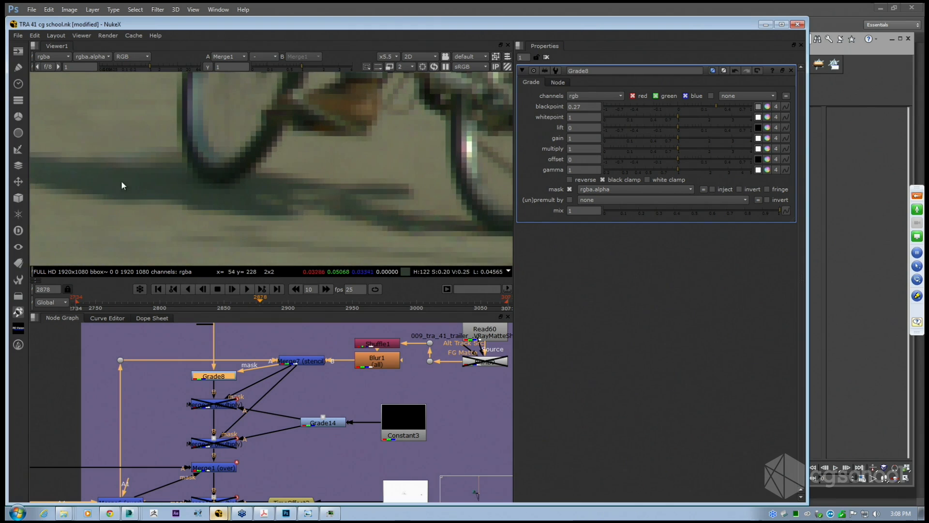
scroll(194, 172, "down", 3)
middle_click_drag(228, 181, 134, 161)
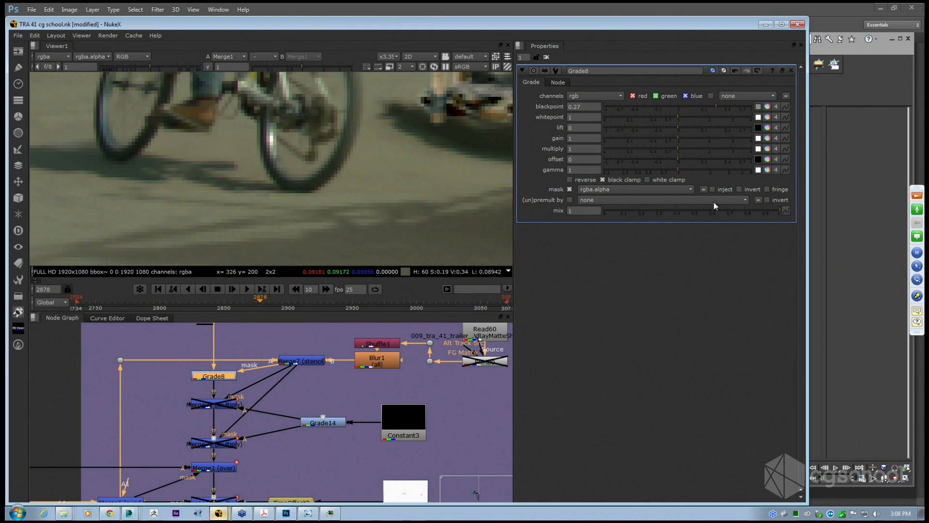
Tint Grade8's gamma light blue, with red about 0.309, green about 0.703 and blue 1.
left_click(768, 170)
left_click_drag(721, 374, 687, 393)
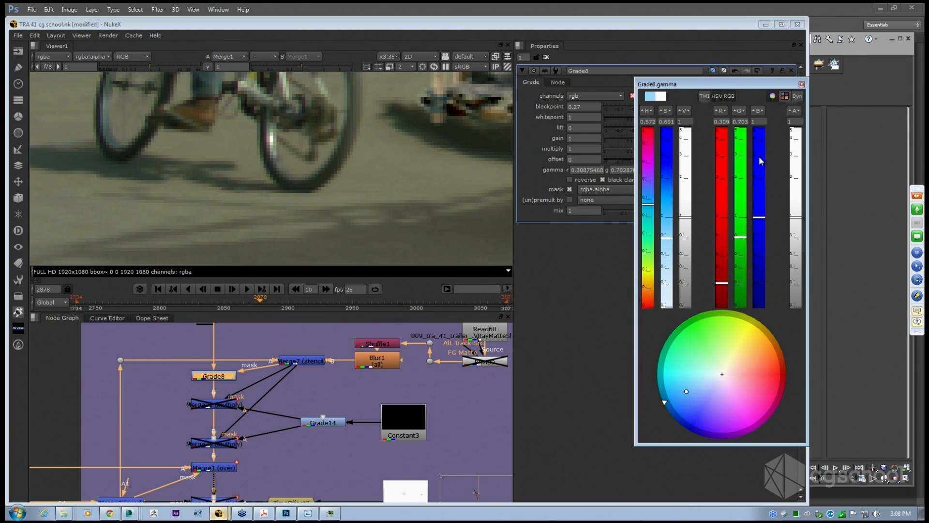
left_click(802, 85)
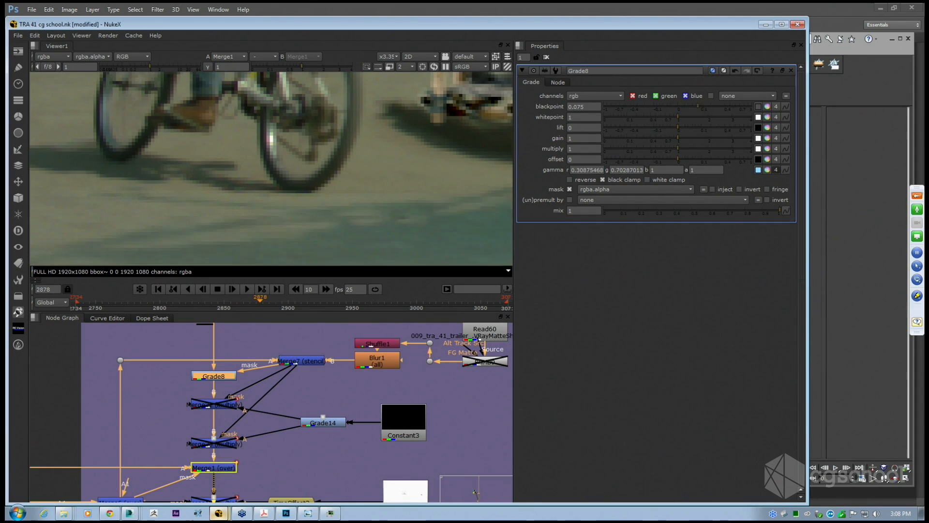
Try tinting Grade8's blackpoint with the colour picker, lowering its value to about -0.002 and its alpha to 0.018.
left_click_drag(680, 107, 719, 114)
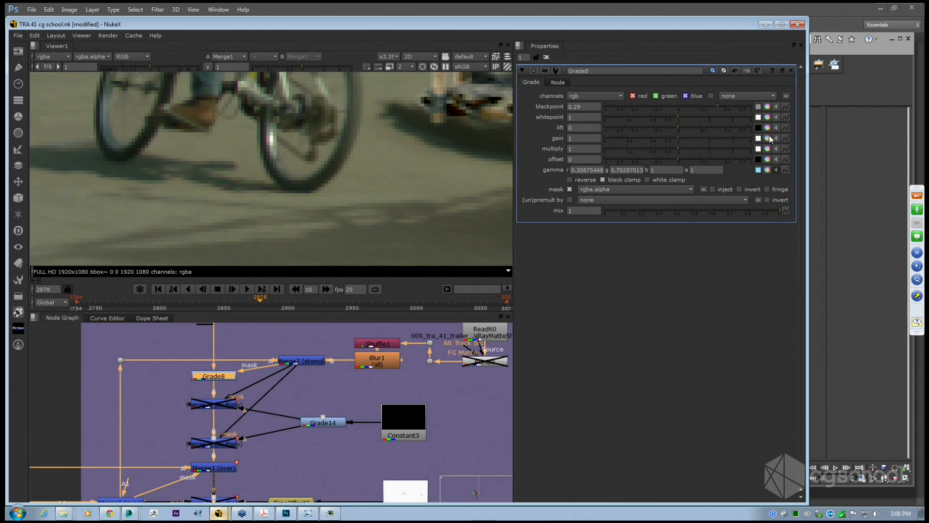
left_click(767, 106)
mouse_move(723, 381)
left_mouse_down()
mouse_move(664, 410)
mouse_move(682, 431)
mouse_move(748, 437)
mouse_move(814, 388)
mouse_move(828, 336)
left_mouse_up()
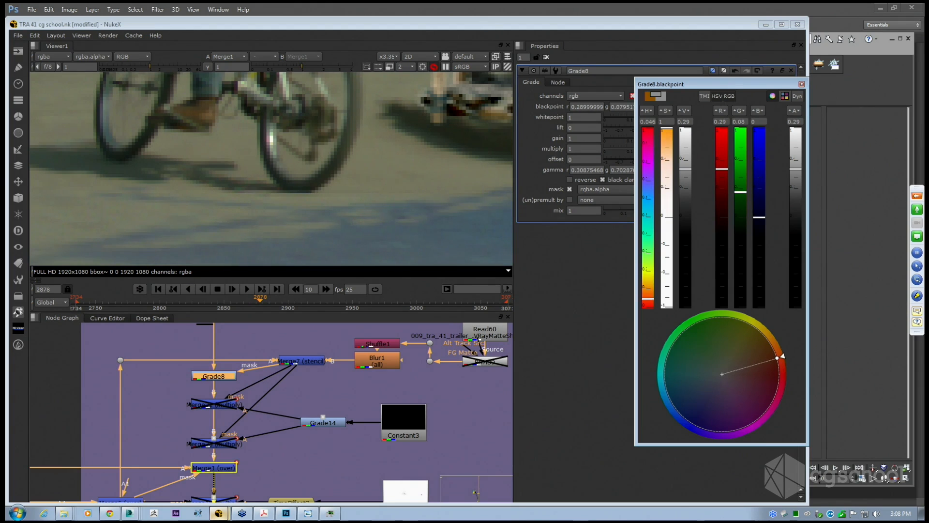
left_click_drag(685, 169, 677, 225)
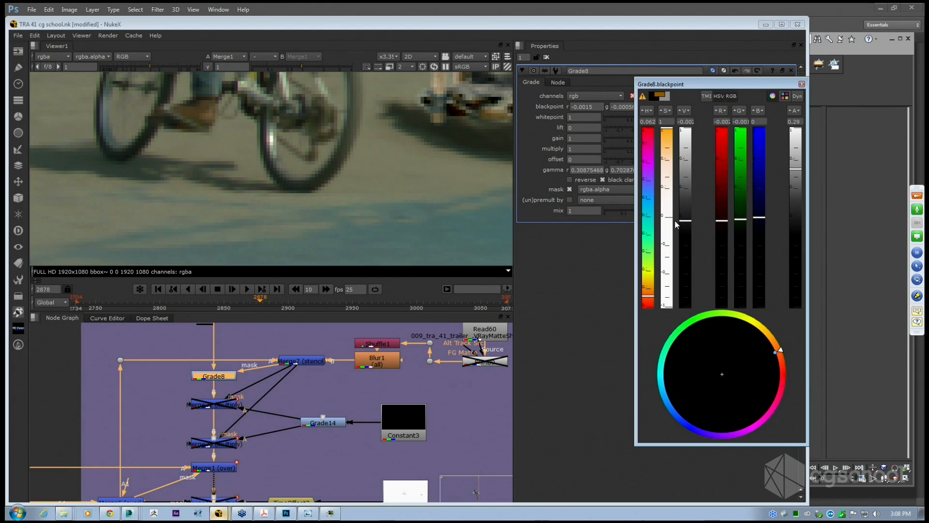
left_click_drag(795, 171, 795, 205)
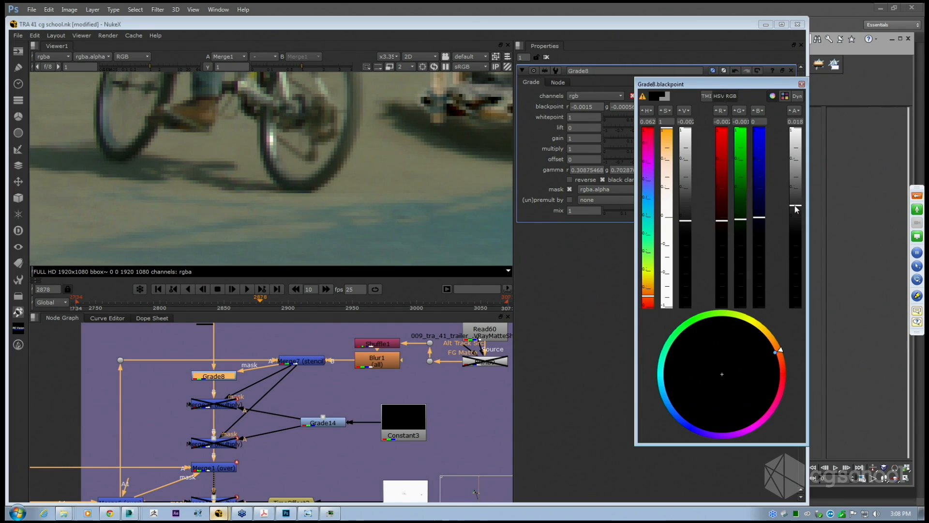
mouse_move(775, 353)
left_mouse_down()
mouse_move(715, 371)
mouse_move(758, 397)
mouse_move(740, 411)
left_mouse_up()
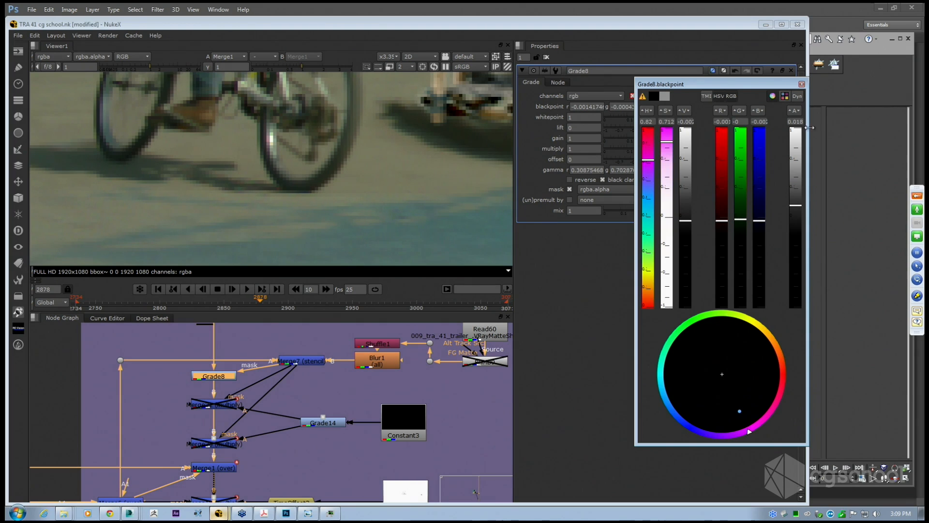
left_click(802, 85)
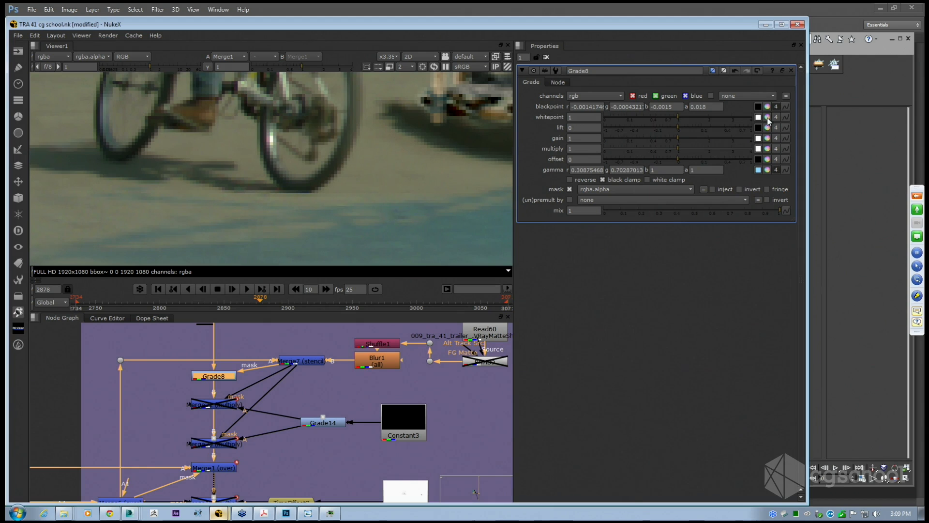
left_click(767, 107)
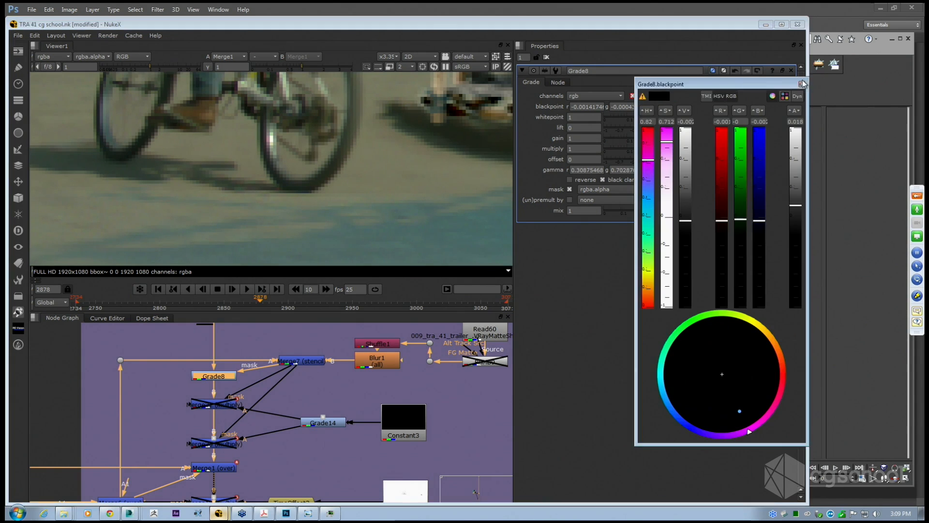
left_click(769, 107)
left_click(767, 106)
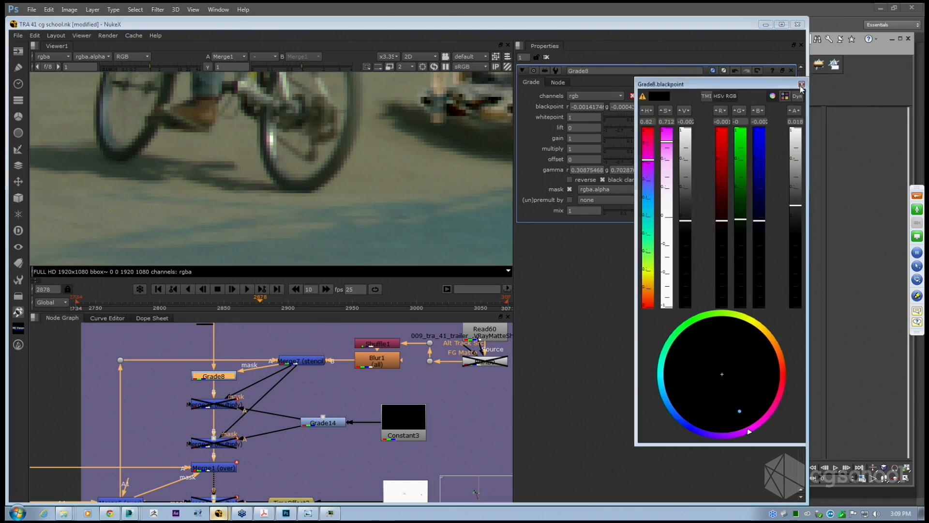
left_click(802, 85)
Switch Grade8's blackpoint to a single value of 0.2 and set its offset to 0.001.
left_click(776, 107)
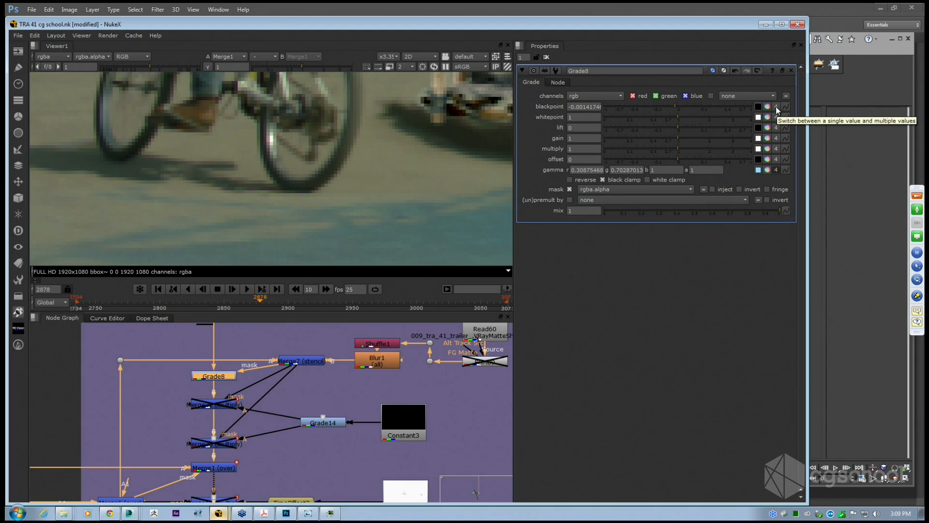
left_click(678, 106)
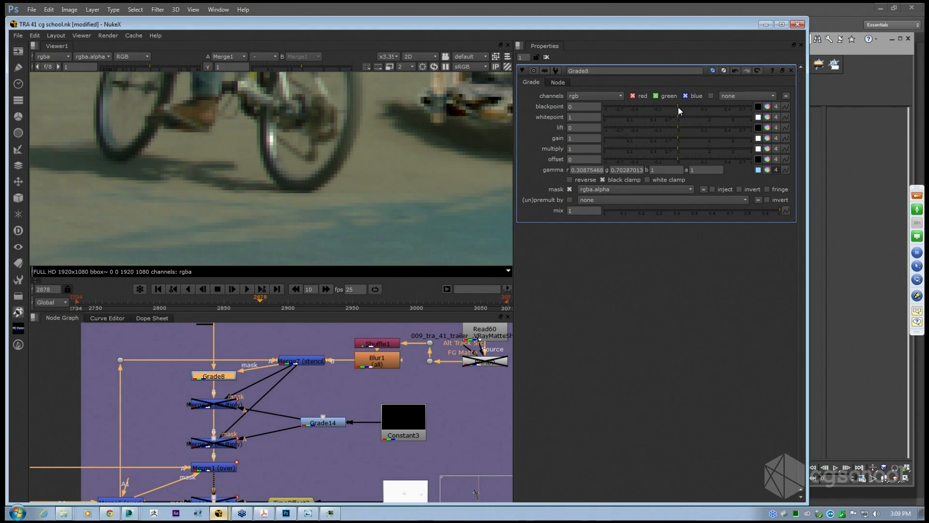
left_click_drag(678, 106, 710, 105)
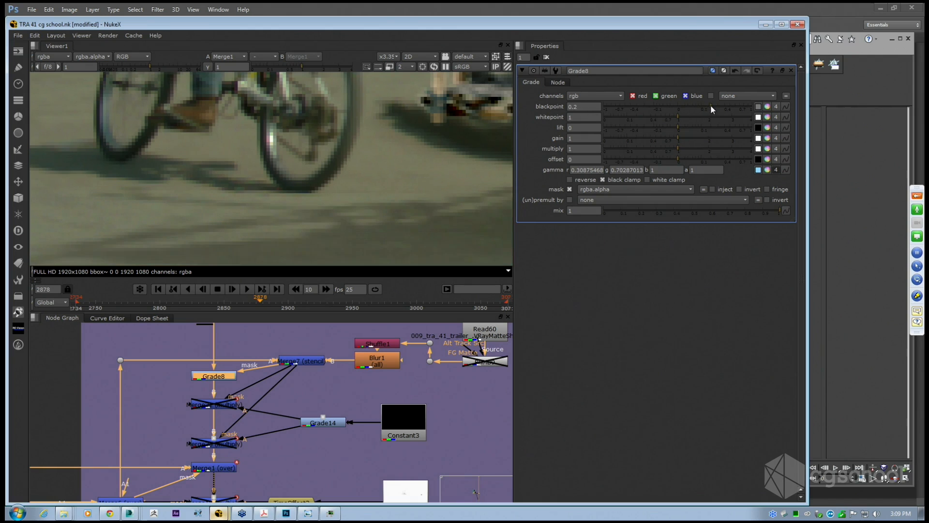
mouse_move(677, 163)
left_mouse_down()
mouse_move(669, 159)
mouse_move(704, 158)
mouse_move(679, 155)
left_mouse_up()
scroll(370, 189, "down", 4)
middle_click_drag(371, 189, 199, 198)
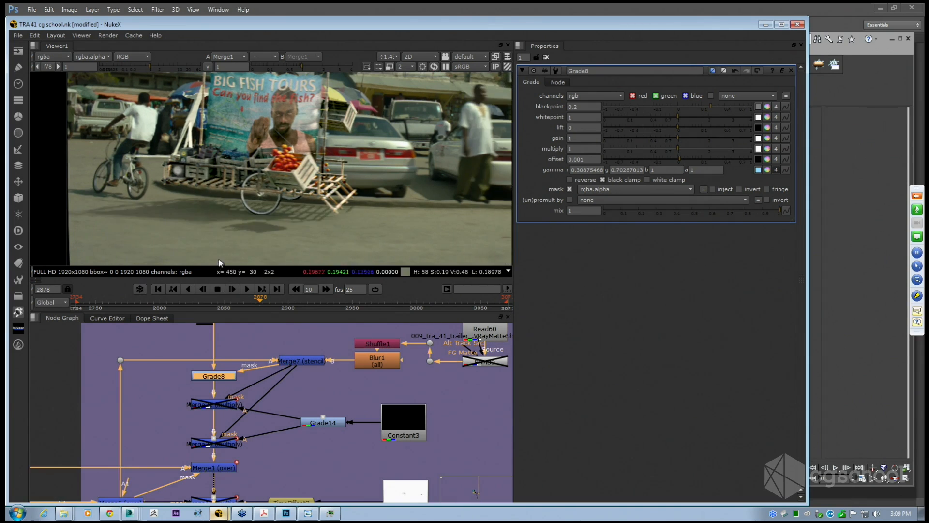
scroll(216, 199, "up", 3)
middle_click_drag(164, 198, 260, 185)
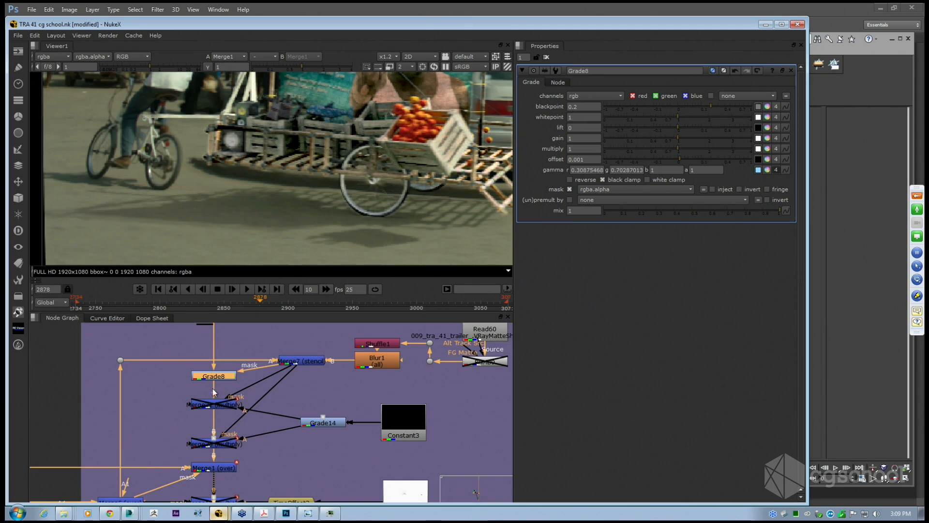
Examine how the Merge7 stencil node connects to the mask inputs in the TRAILER_SHADOWS group.
scroll(253, 386, "down", 2)
scroll(253, 387, "up", 2)
scroll(337, 395, "down", 3)
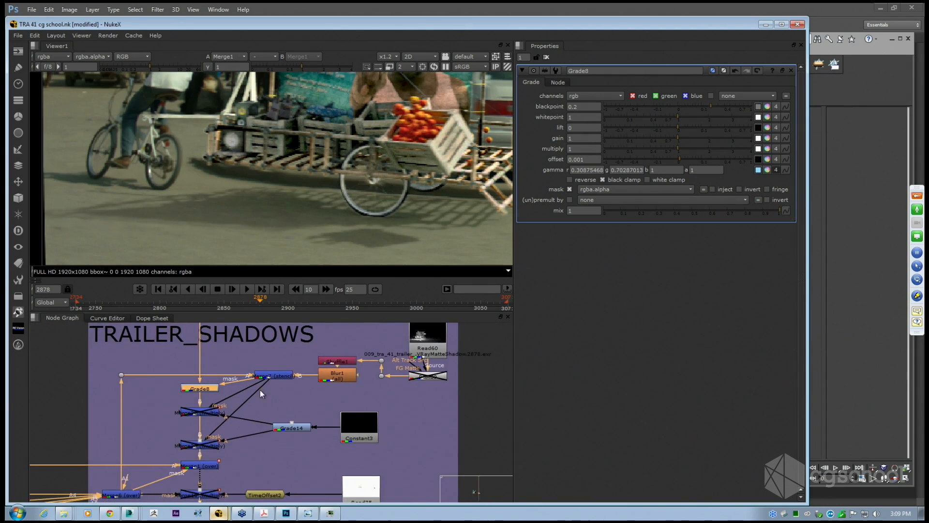
scroll(260, 390, "up", 2)
left_click_drag(229, 347, 335, 379)
scroll(336, 379, "down", 2)
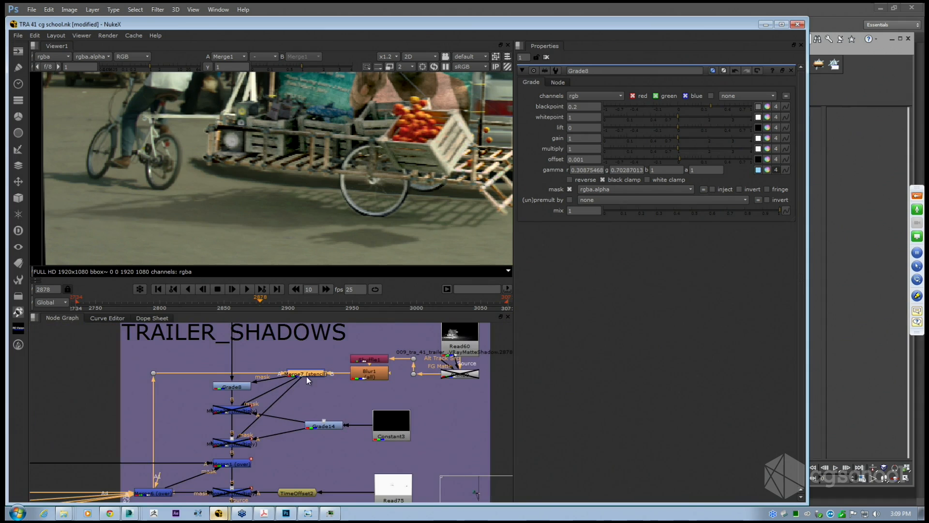
key("space")
scroll(350, 341, "up", 2)
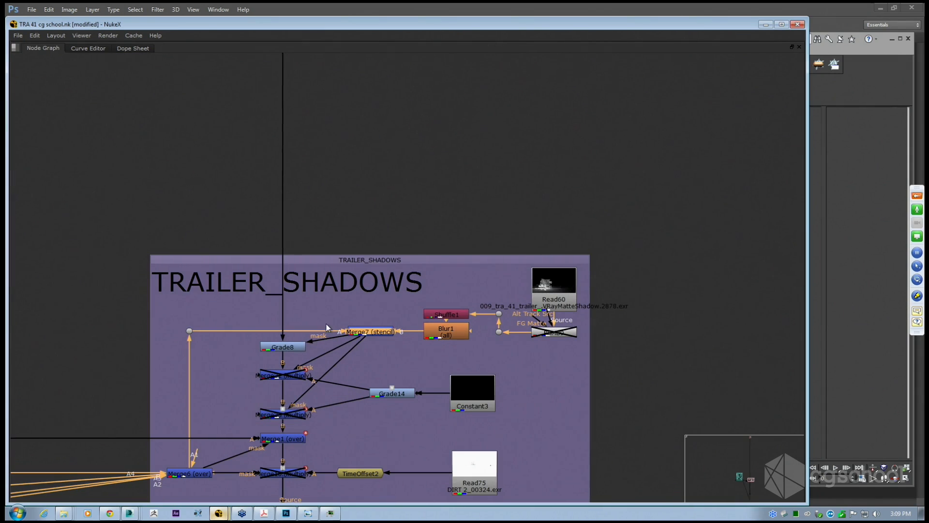
left_click(315, 238)
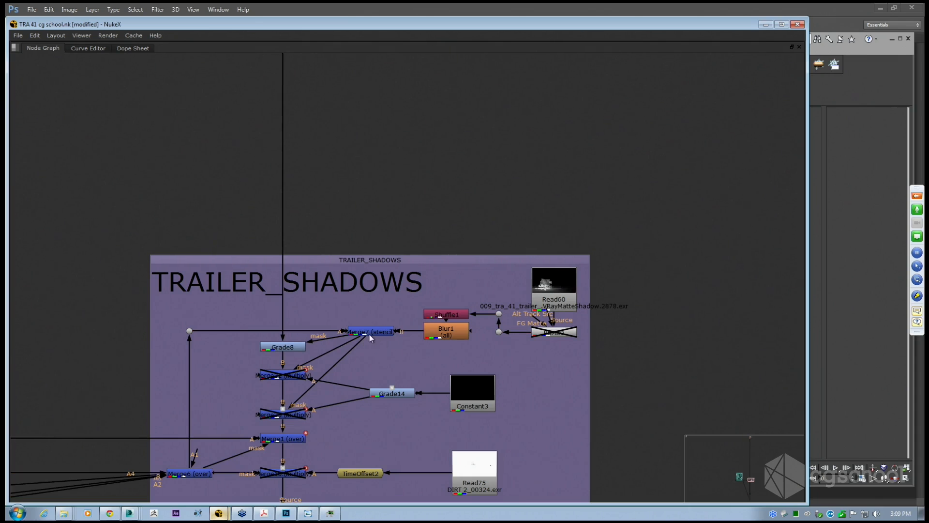
middle_click_drag(371, 338, 462, 285)
left_click(477, 284)
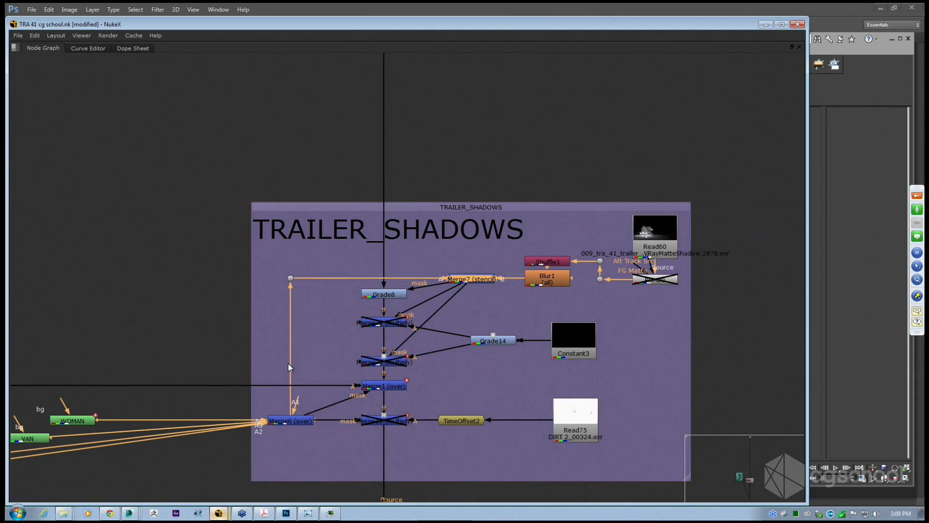
Trace the WOMAN, VAN, bike and CAR_01 nodes through Merge6 into the mask of Merge1.
left_click(294, 421)
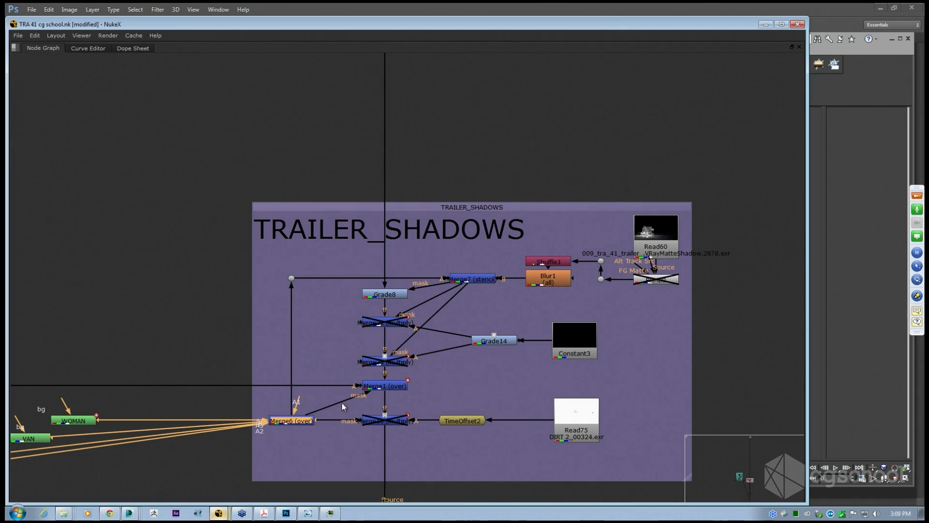
middle_click_drag(109, 476, 248, 429)
scroll(248, 430, "down", 2)
left_click_drag(272, 458, 48, 357)
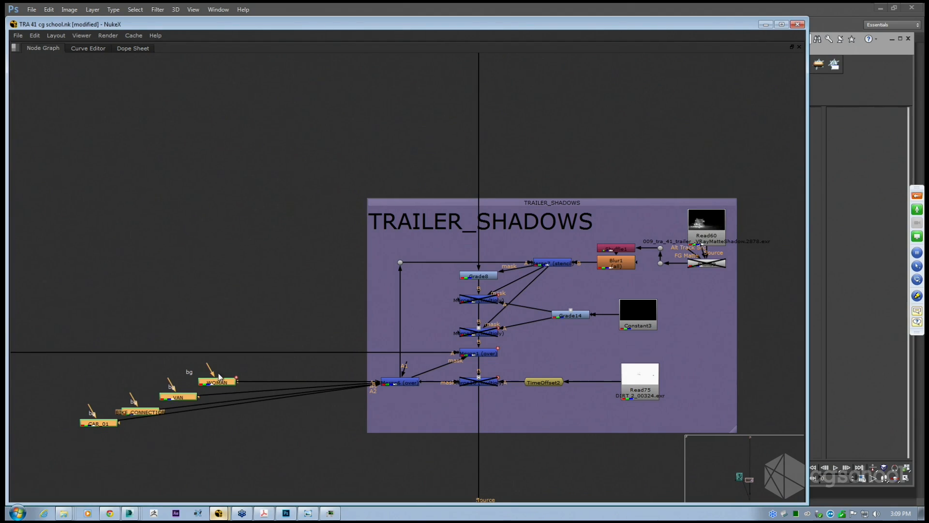
left_click(489, 353)
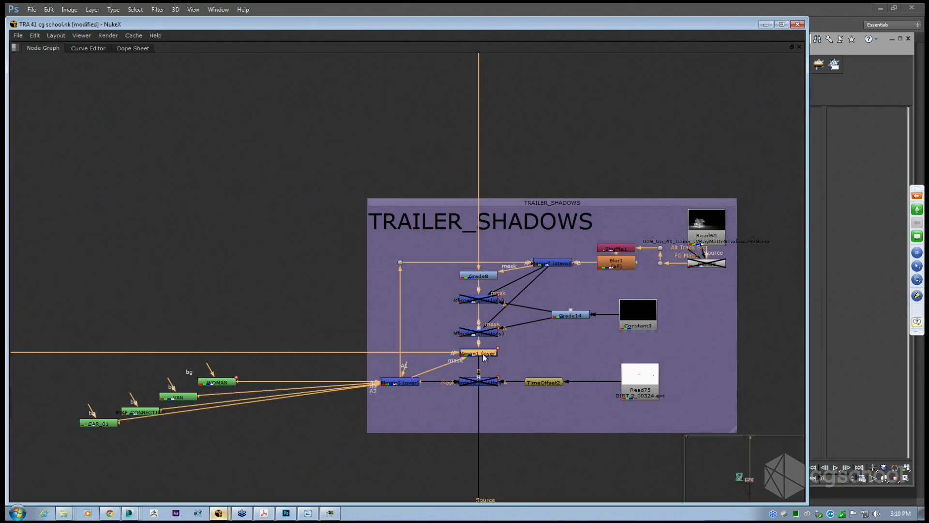
Review the inputs of the Merge7 stencil node and open its properties.
scroll(472, 354, "up", 2)
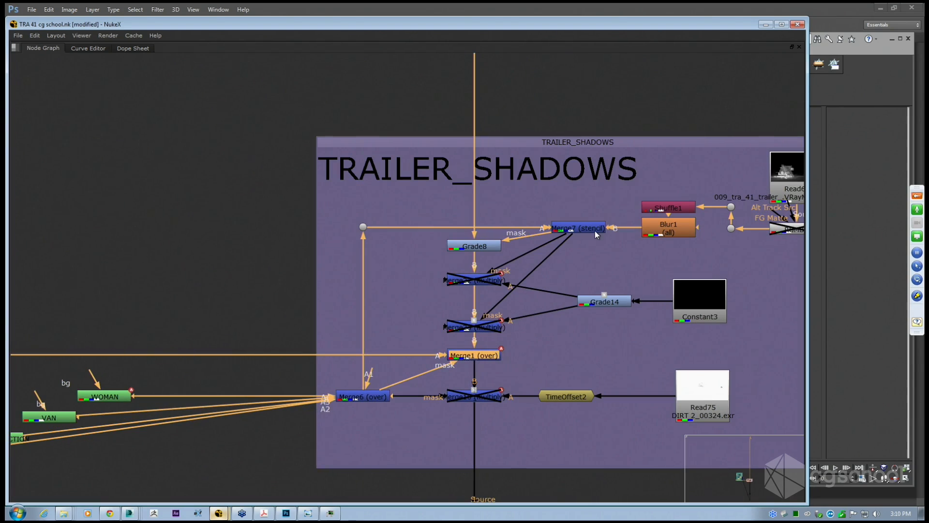
left_click(595, 230)
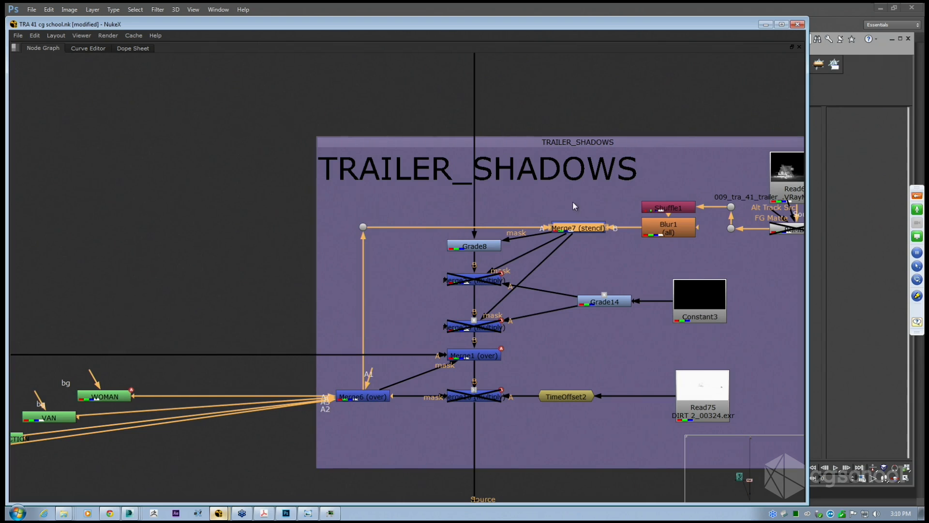
middle_click_drag(582, 230, 468, 258)
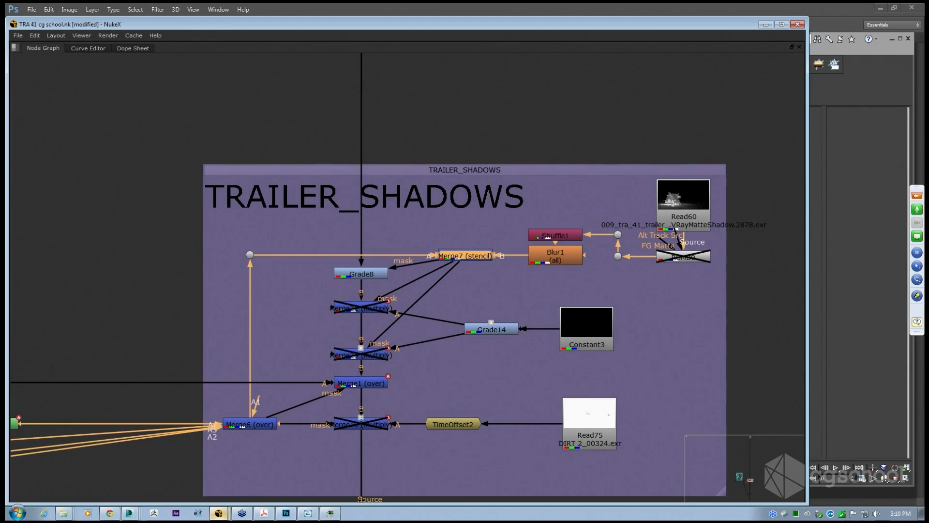
left_click_drag(154, 89, 778, 467)
left_click(432, 264)
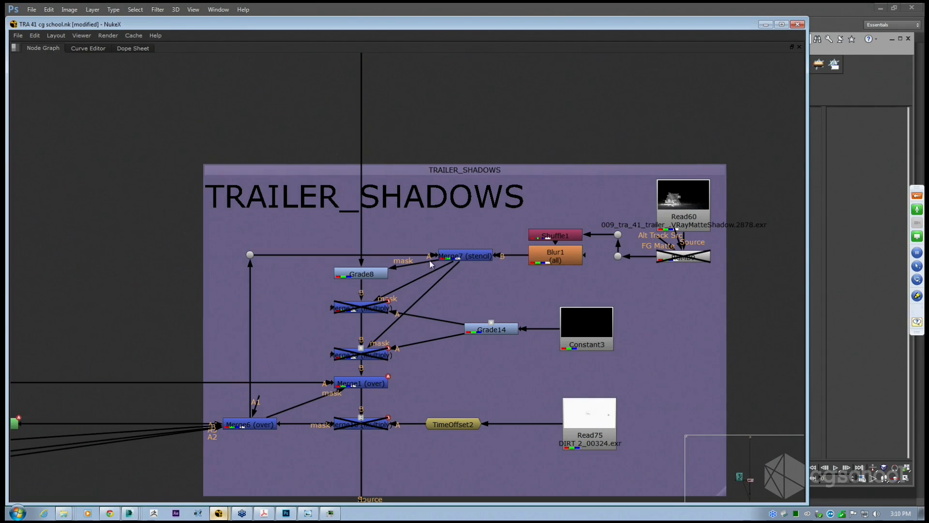
double_click(467, 257)
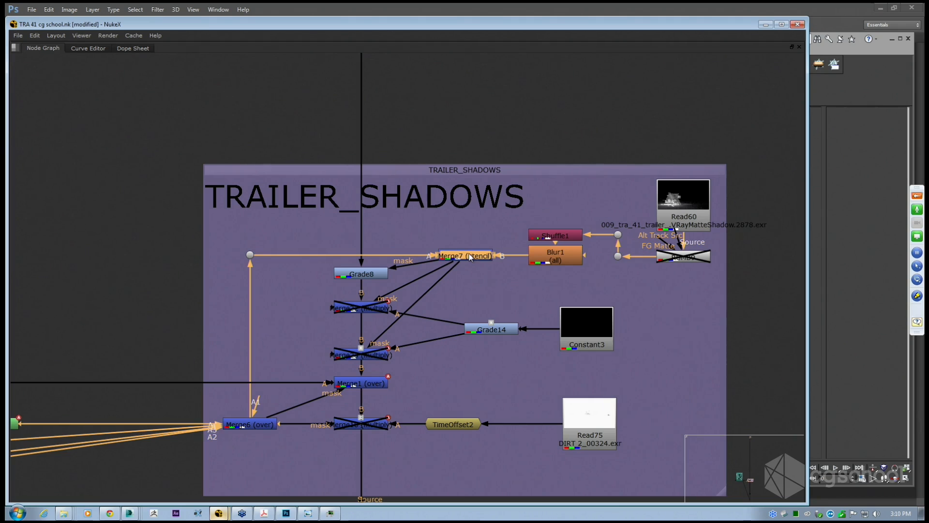
key("space")
scroll(266, 482, "down", 5)
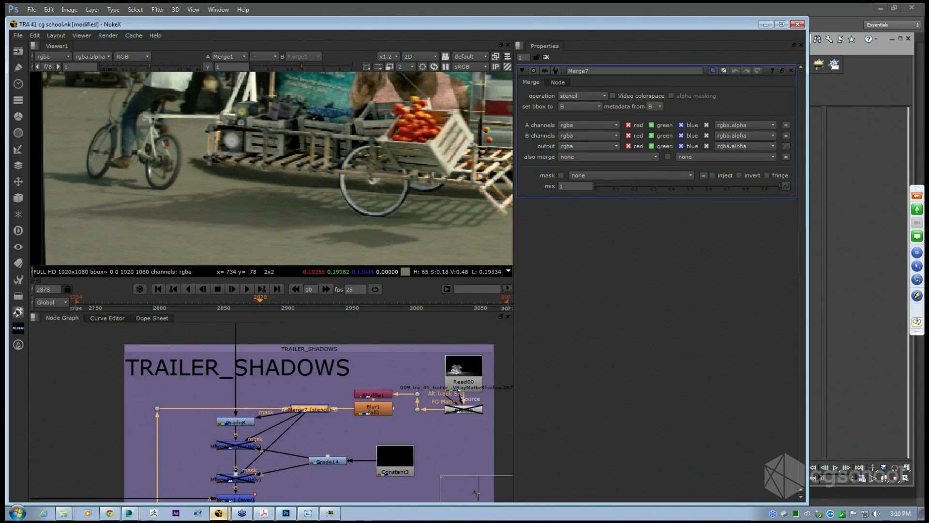
middle_click_drag(305, 407, 329, 397)
scroll(330, 397, "down", 1)
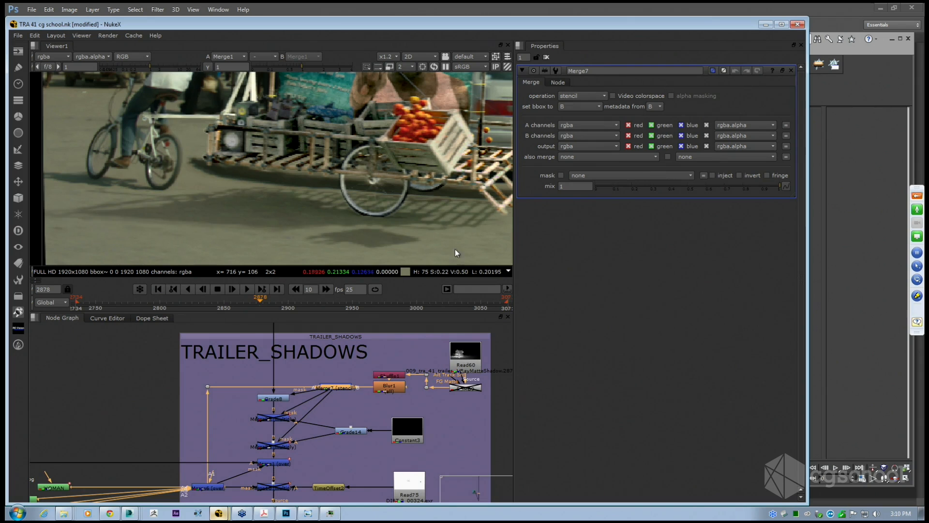
Check Merge7's list of merge operations, keep stencil, and trace its inputs back to the WOMAN, VAN, BIKE_CONNECTION and CAR_01 nodes.
left_click(582, 95)
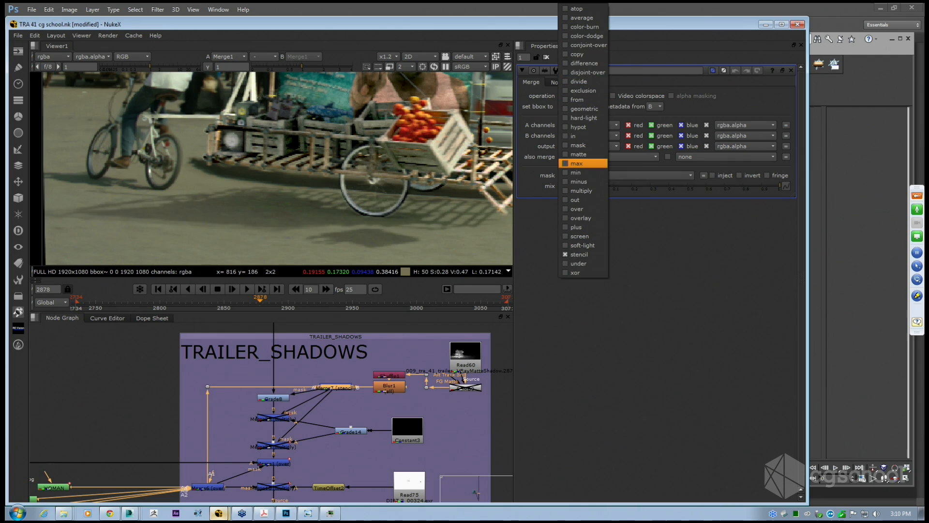
left_click(583, 255)
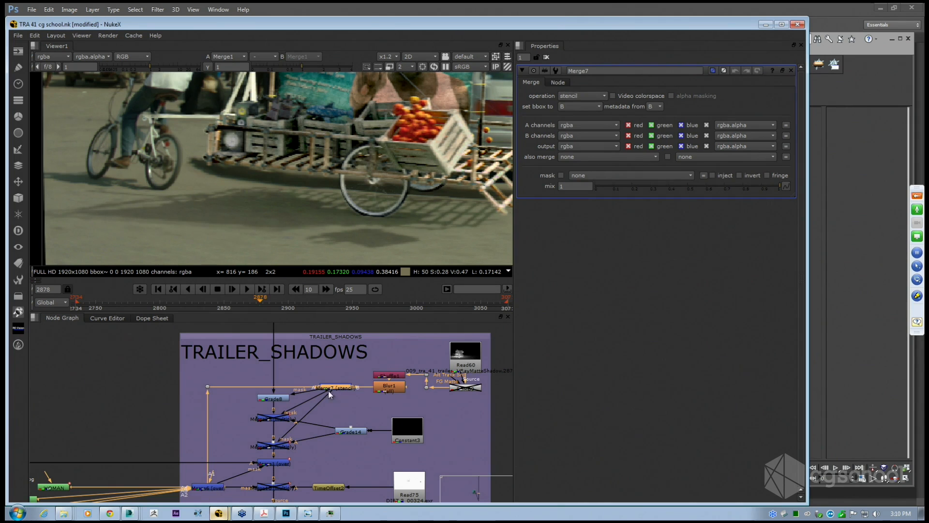
scroll(334, 397, "up", 3)
left_click(343, 401)
middle_click_drag(342, 401, 328, 399)
key("space")
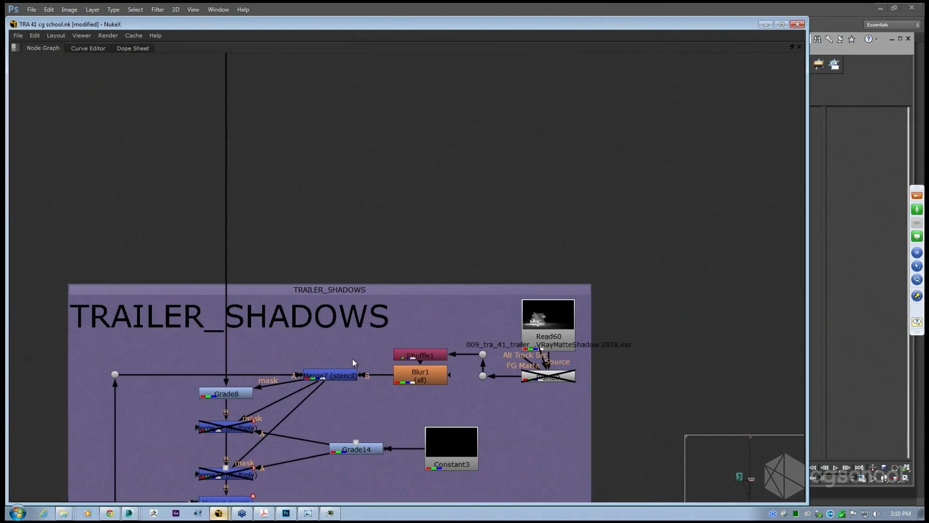
scroll(353, 356, "up", 4)
middle_click_drag(353, 356, 532, 308)
scroll(285, 399, "down", 5)
scroll(242, 405, "down", 2)
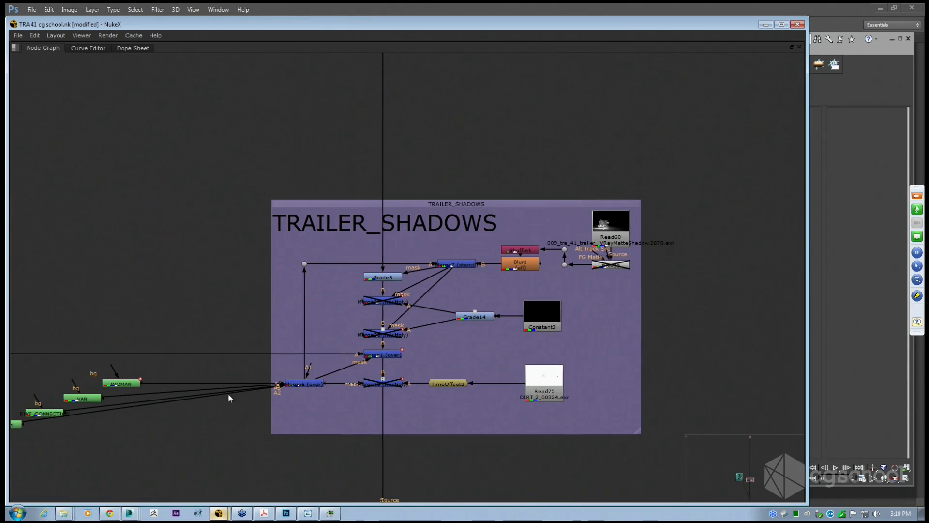
middle_click_drag(102, 440, 229, 418)
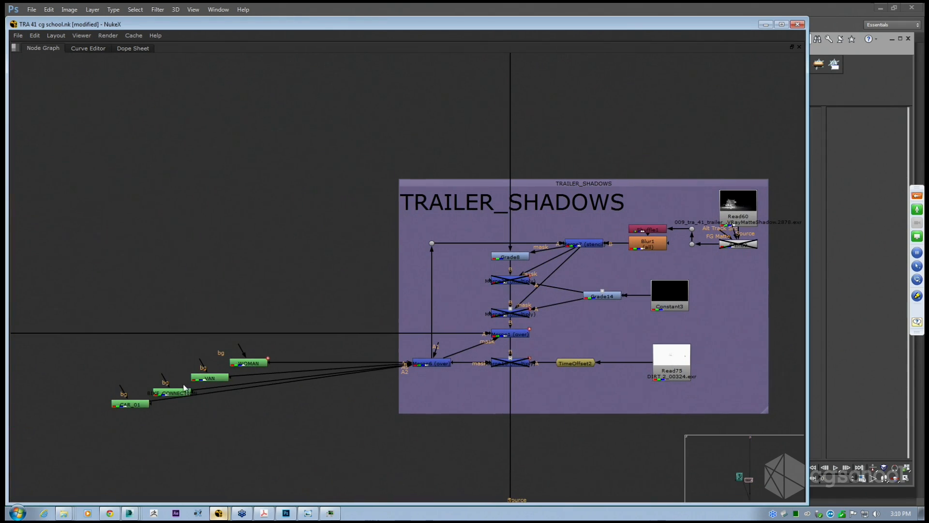
key("space")
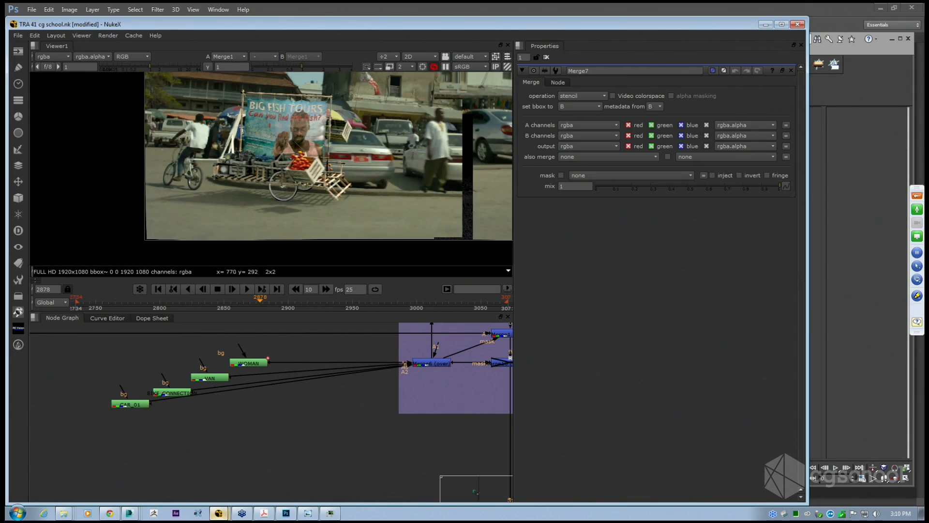
Scrub the composite back to frame 2817, where the van passes in front of the trailer.
middle_click_drag(331, 169, 258, 195)
left_click_drag(259, 299, 239, 299)
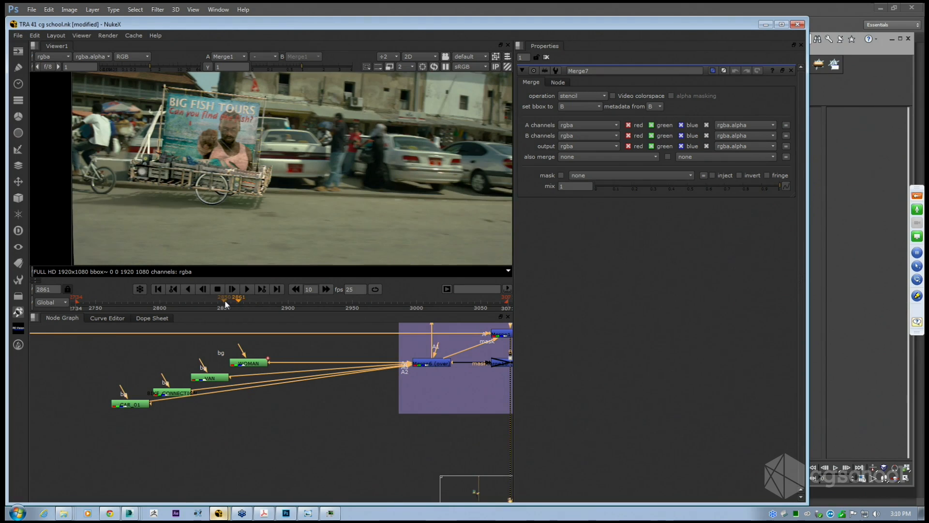
left_click_drag(225, 303, 211, 304)
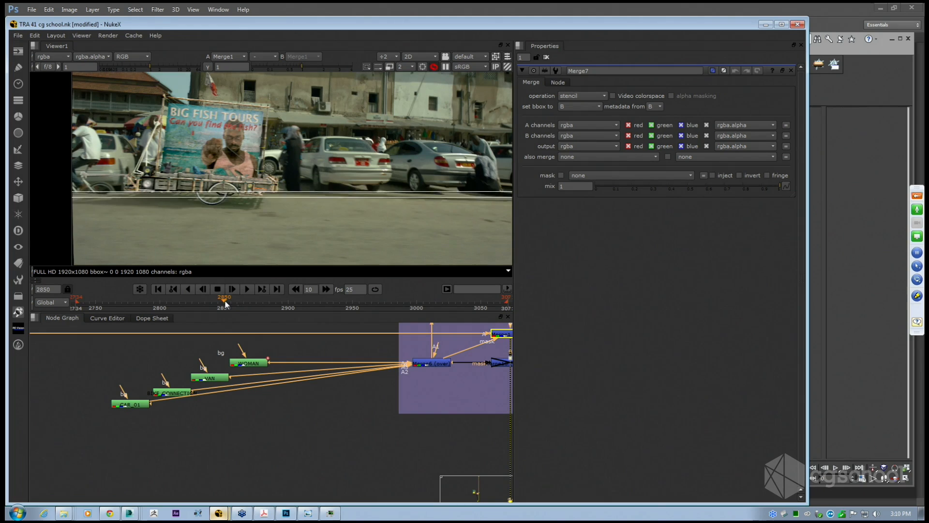
left_click_drag(211, 303, 183, 300)
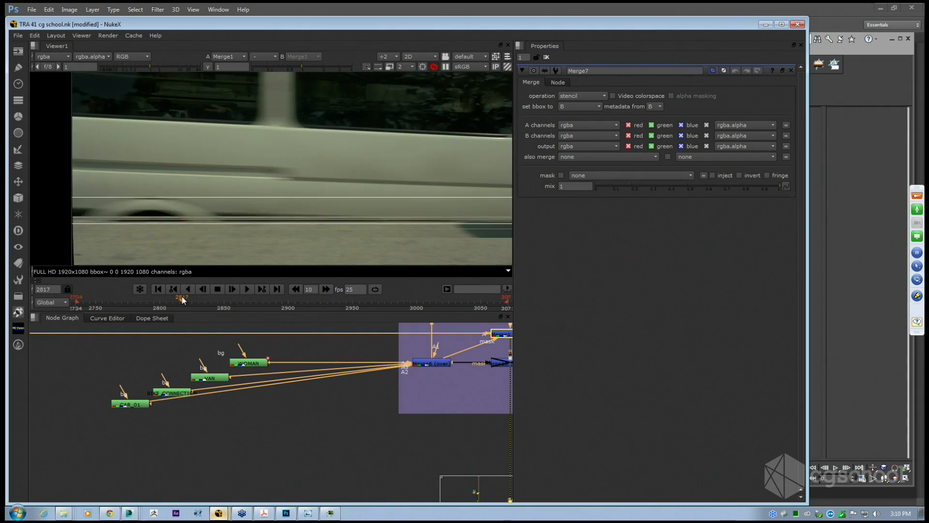
Connect Grade8's mask input directly to Shuffle1, bypassing the Merge7 stencil, and inspect the trailer shadow over the van.
middle_click_drag(504, 368, 345, 393)
scroll(344, 393, "up", 2)
left_click(347, 388)
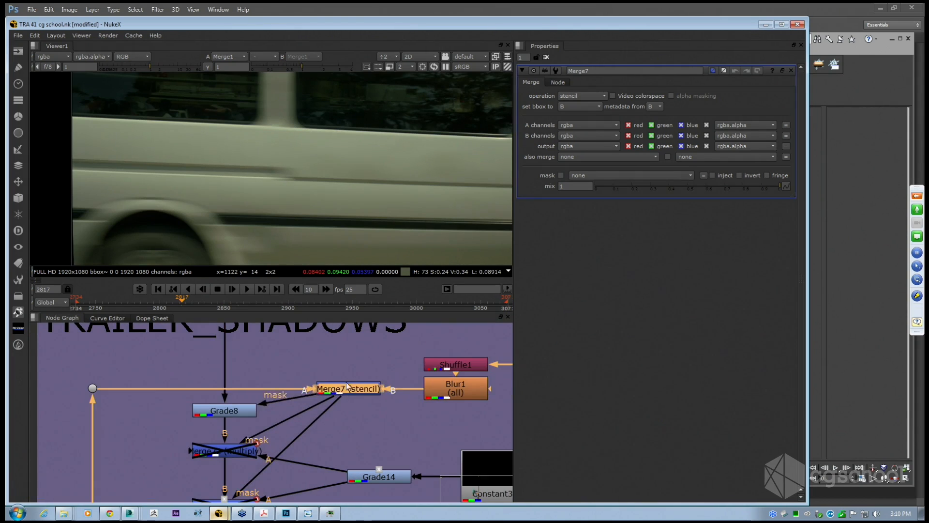
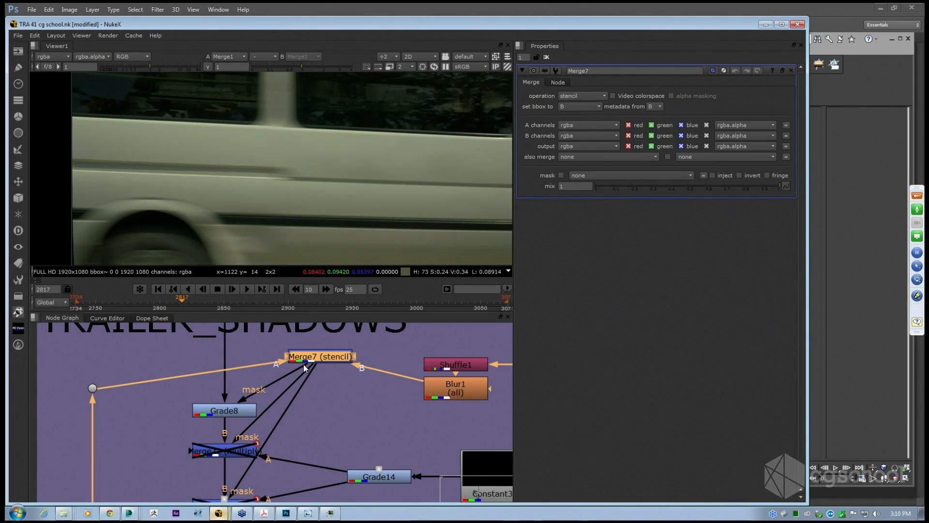
left_click_drag(304, 364, 457, 369)
left_click(292, 437)
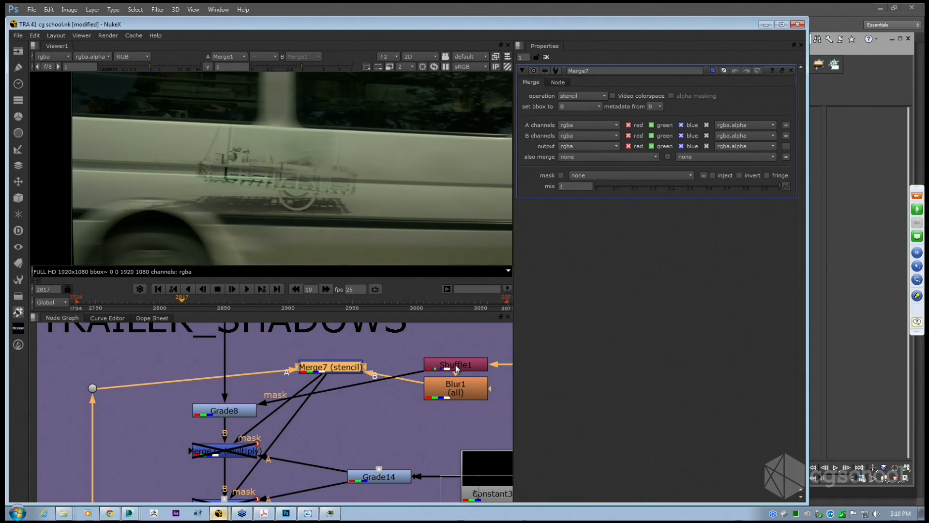
scroll(308, 182, "up", 2)
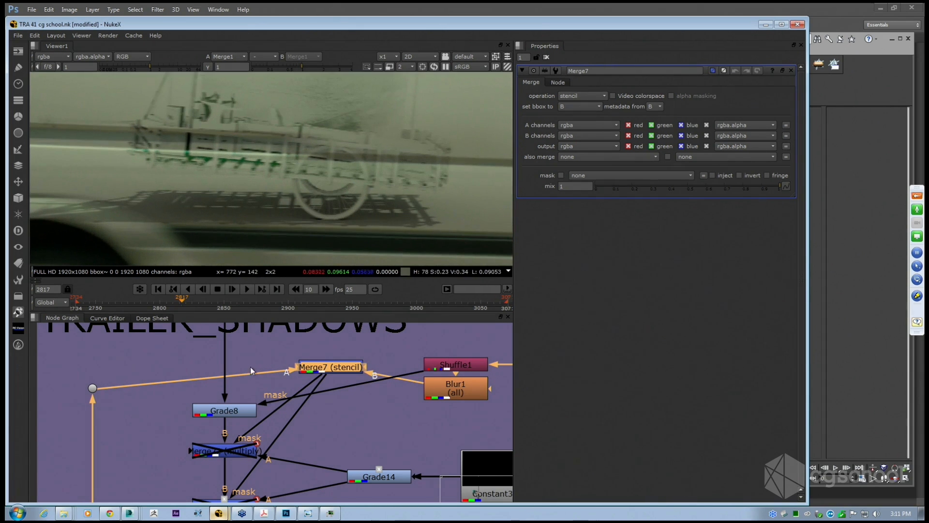
Reconnect Grade8's mask input to the Merge7 stencil node.
middle_click_drag(346, 406, 377, 394)
mouse_move(443, 362)
left_mouse_down()
mouse_move(340, 362)
mouse_move(344, 356)
left_mouse_up()
left_click_drag(408, 359, 362, 357)
middle_click_drag(435, 371, 227, 410)
scroll(228, 411, "down", 2)
scroll(332, 395, "up", 2)
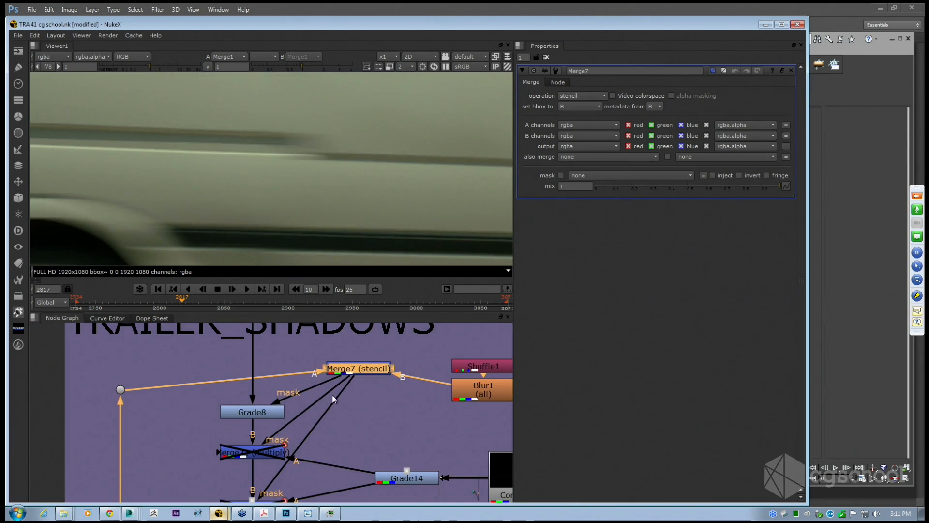
Select the WOMAN, VAN, BIKE_CONNECTION and CAR_01 roto nodes that feed Merge6.
scroll(122, 407, "down", 3)
middle_click_drag(45, 486, 271, 406)
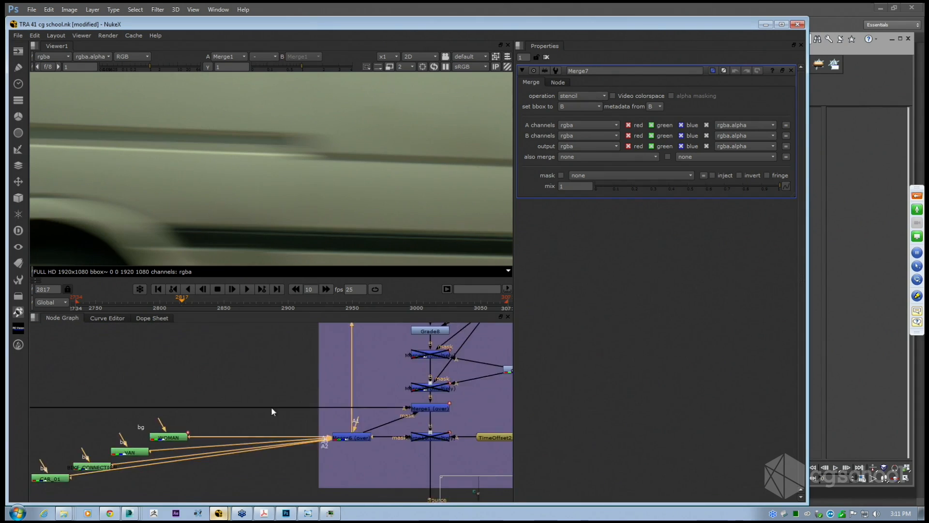
scroll(271, 406, "down", 2)
left_click_drag(252, 489, 115, 402)
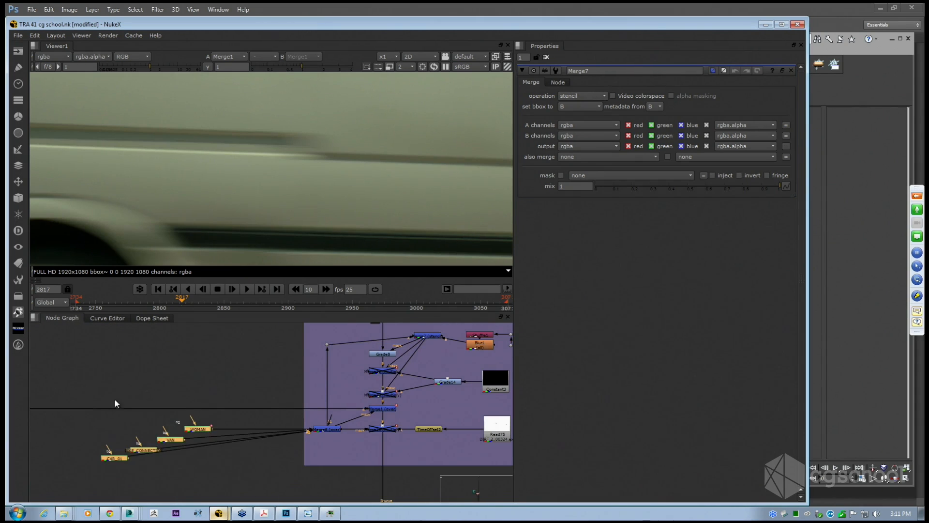
Move the Merge7 stencil node back in line with Blur1.
middle_click_drag(187, 389, 187, 421)
scroll(448, 362, "up", 3)
left_click_drag(424, 374, 430, 390)
scroll(295, 402, "down", 2)
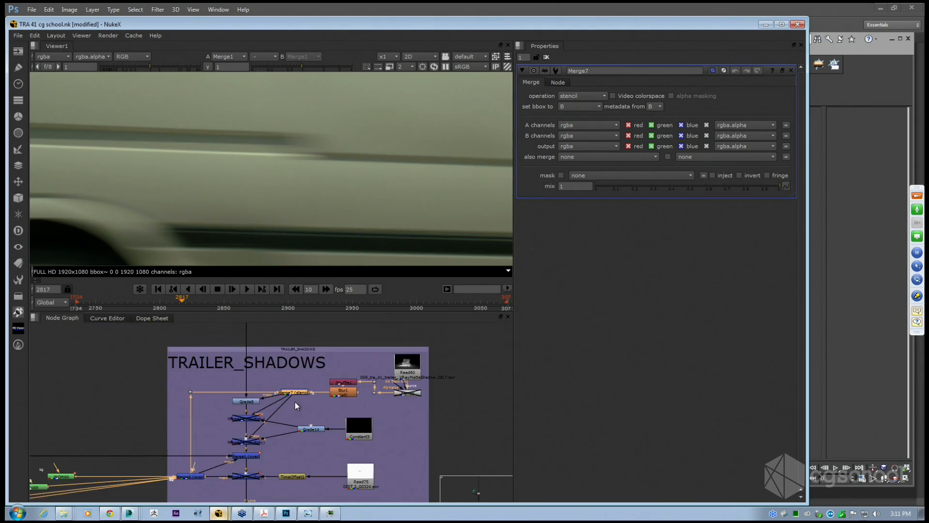
Examine how the four roto nodes and the teal node group relate to TRAILER_SHADOWS in the overall node graph.
key("space")
scroll(290, 411, "down", 3)
middle_click_drag(336, 373, 673, 310)
scroll(586, 366, "up", 2)
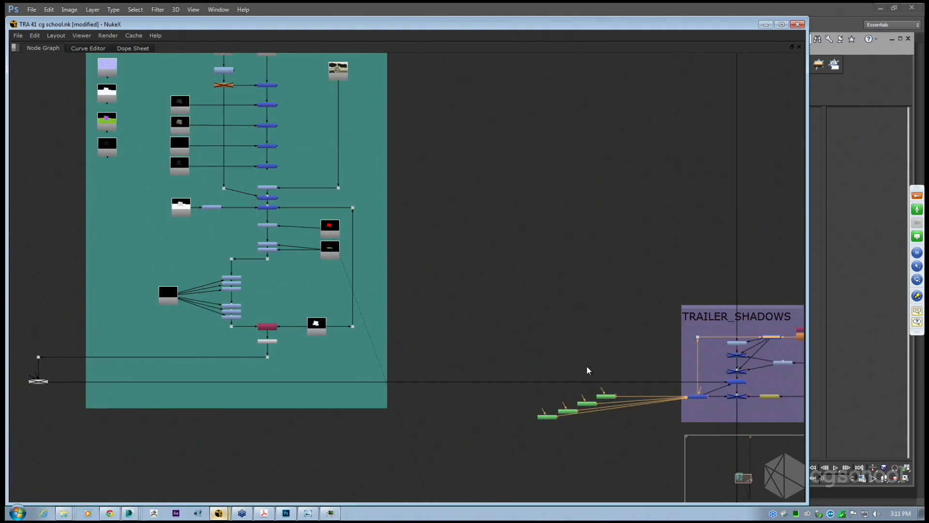
key("space")
scroll(390, 381, "down", 3)
scroll(324, 402, "down", 2)
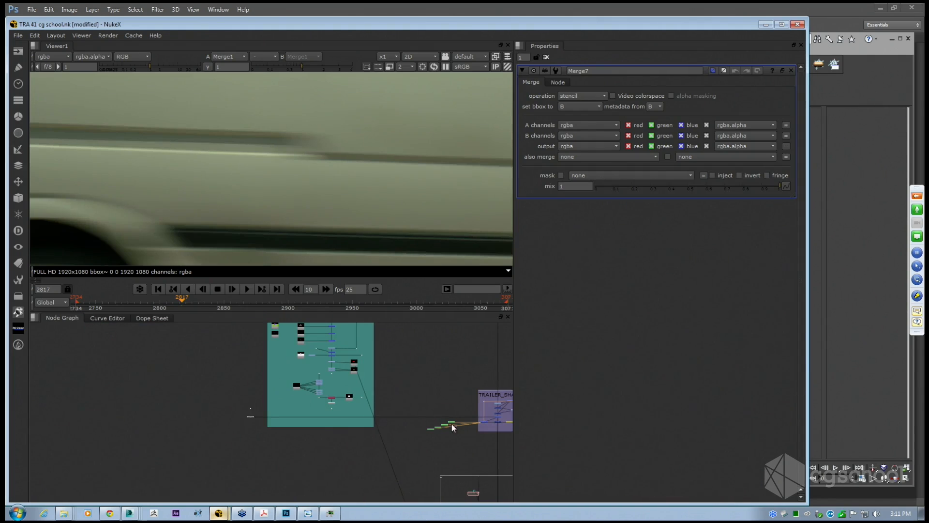
scroll(453, 428, "up", 3)
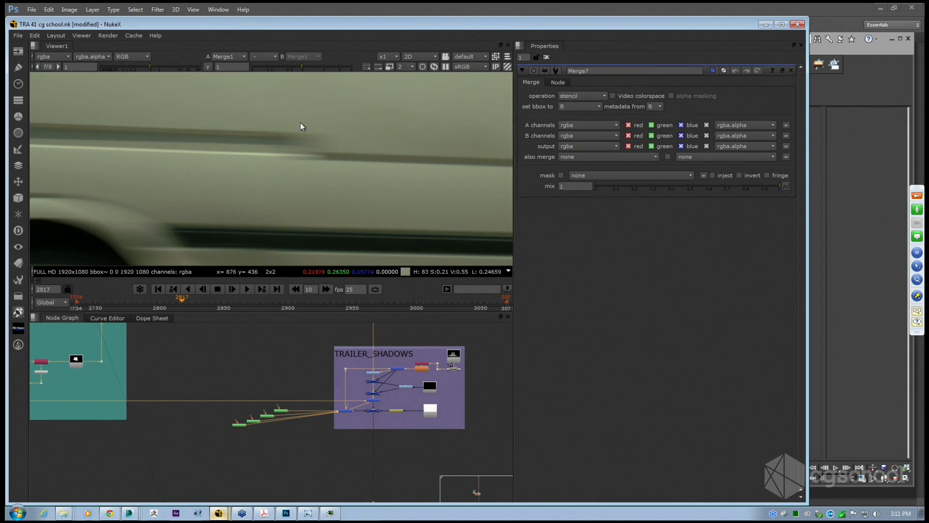
scroll(310, 146, "down", 5)
scroll(279, 413, "up", 4)
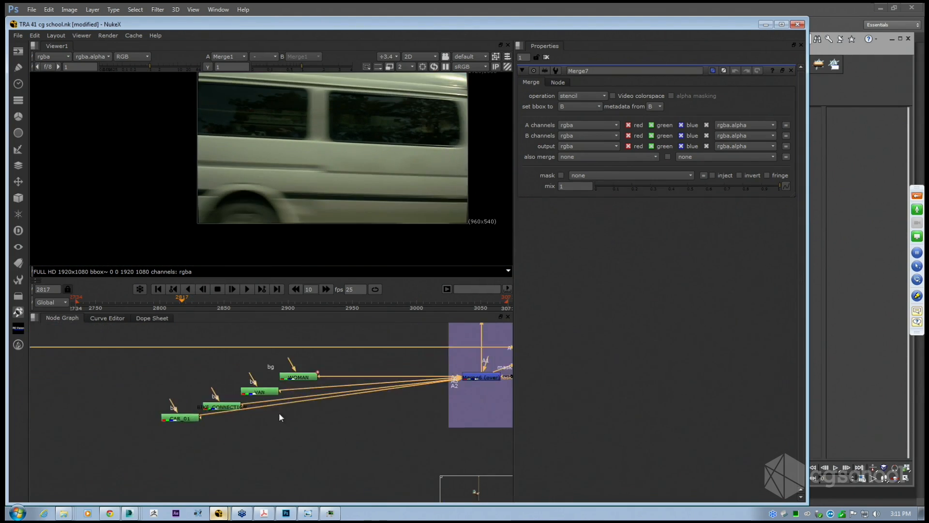
View the outputs of the WOMAN and VAN roto nodes and scrub the van matte to frame 2828.
left_click(298, 378)
key("1")
left_click(262, 391)
key("1")
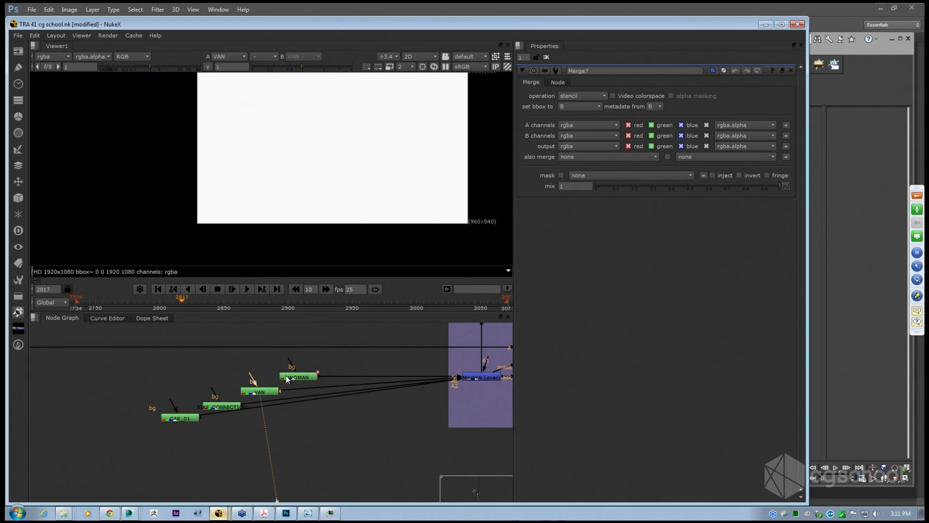
middle_click_drag(361, 201, 328, 217)
mouse_move(180, 299)
left_mouse_down()
mouse_move(160, 304)
mouse_move(199, 307)
mouse_move(160, 293)
mouse_move(197, 302)
left_mouse_up()
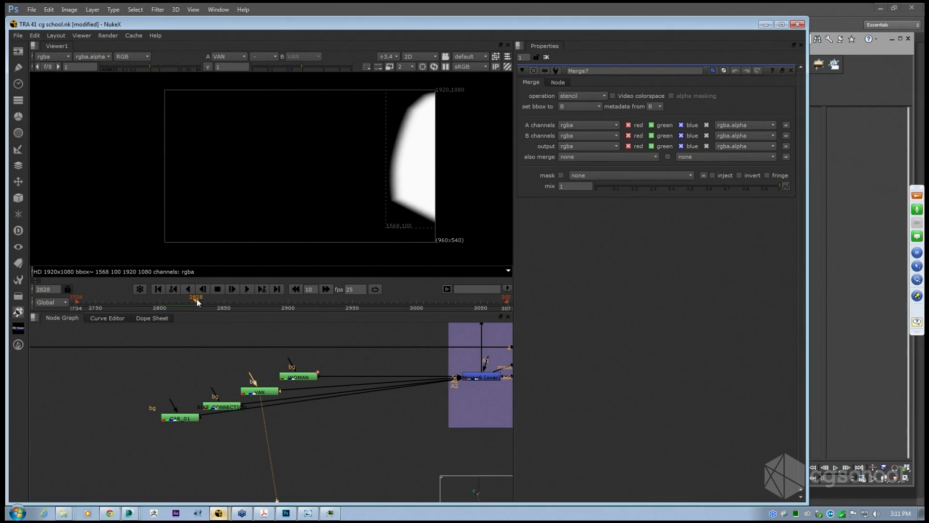
Review the WOMAN roto shape at frame 2903 and the BIKE_CONNECTION roto's matte at frame 2817.
double_click(290, 378)
left_click_drag(186, 303, 292, 304)
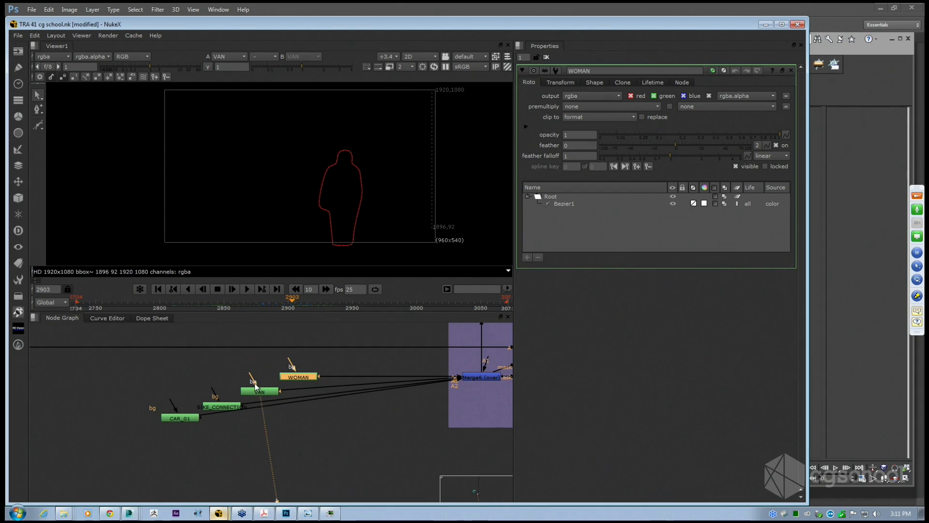
double_click(222, 406)
left_click_drag(94, 301, 181, 301)
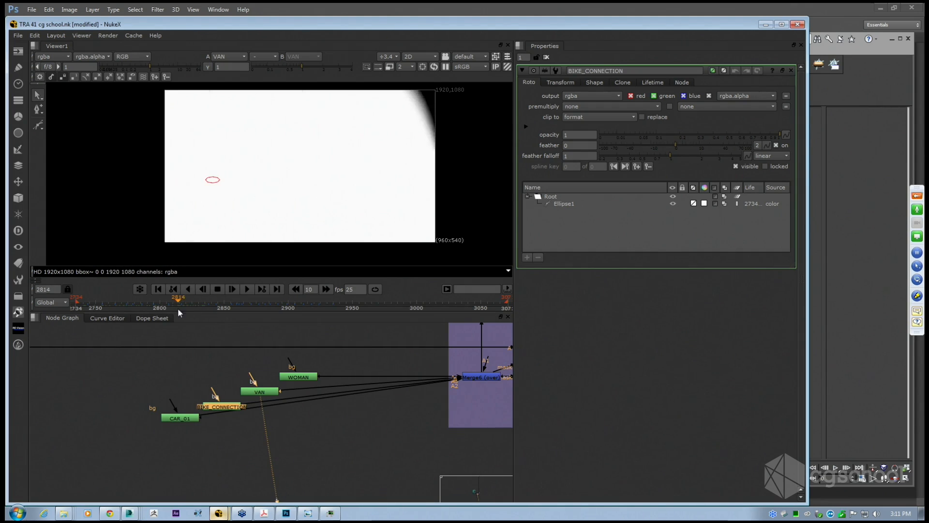
key("1")
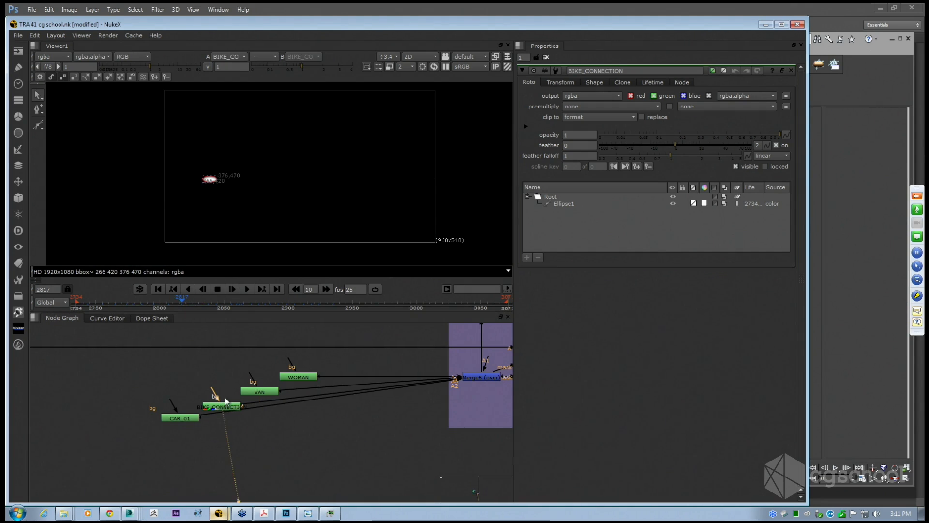
View the combined roto mattes from Merge6 and scrub to frame 2868.
left_click(465, 378)
key("1")
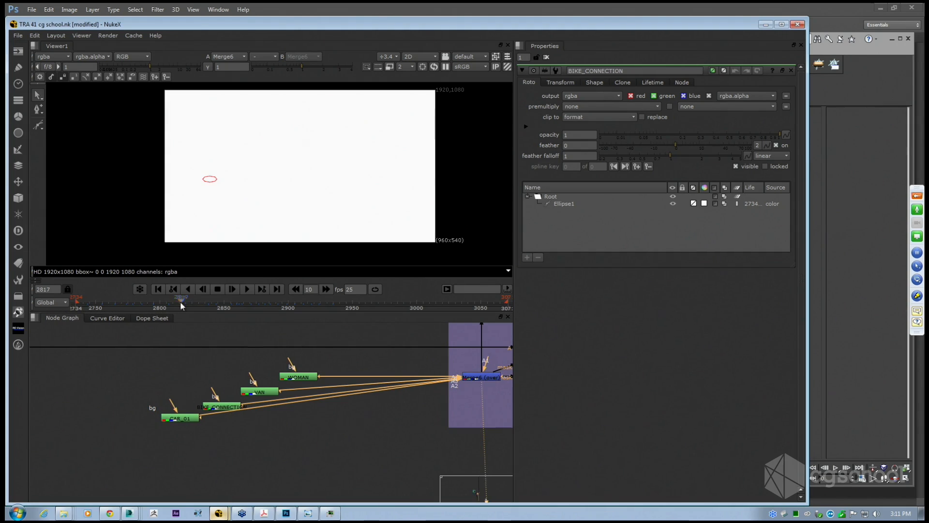
left_click_drag(180, 301, 247, 301)
View the Merge1 composite at frame 2868 and inspect the bike and trailer up close.
middle_click_drag(281, 436, 36, 498)
left_click(363, 395)
key("1")
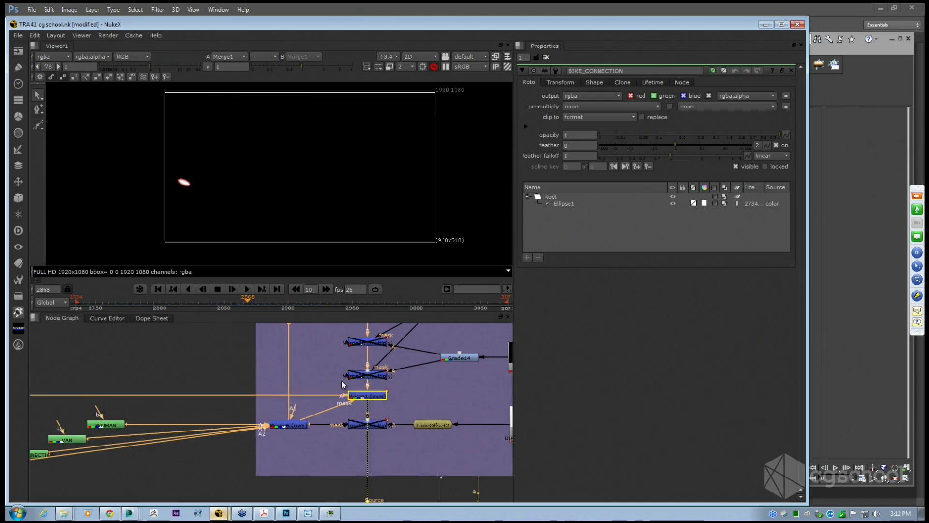
middle_click_drag(341, 381, 342, 383)
left_click(219, 218)
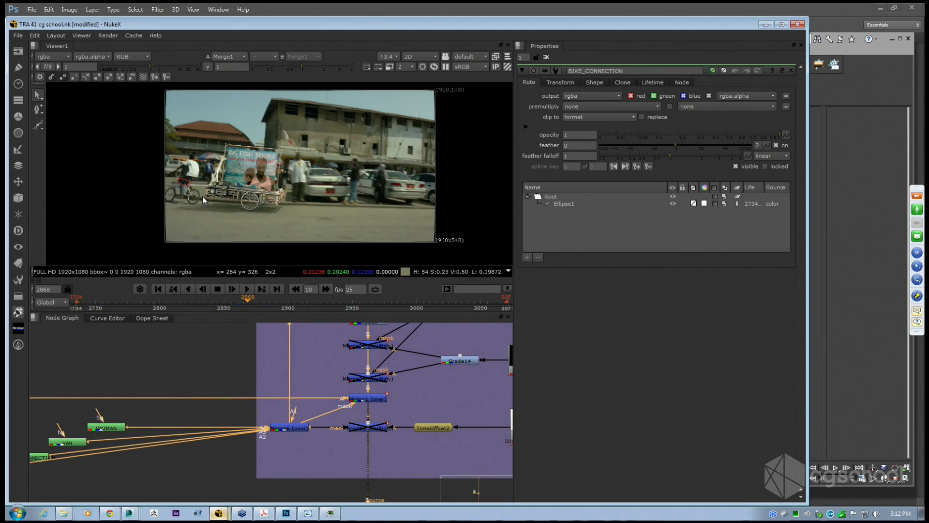
scroll(203, 200, "up", 3)
Enable the RSMB9 motion blur node below Read60 in the TRAILER_SHADOWS group.
middle_click_drag(511, 369, 329, 427)
scroll(424, 374, "up", 3)
left_click(424, 375)
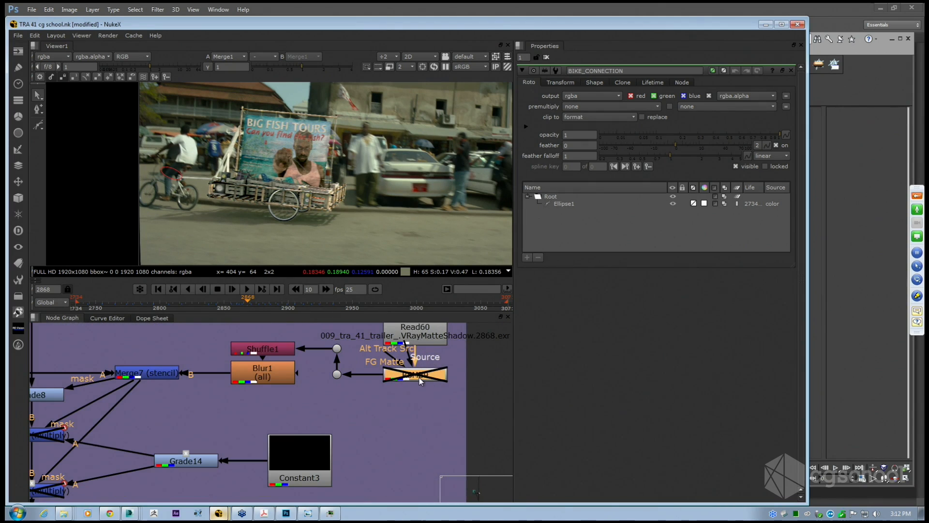
key("d")
middle_click_drag(424, 378, 428, 405)
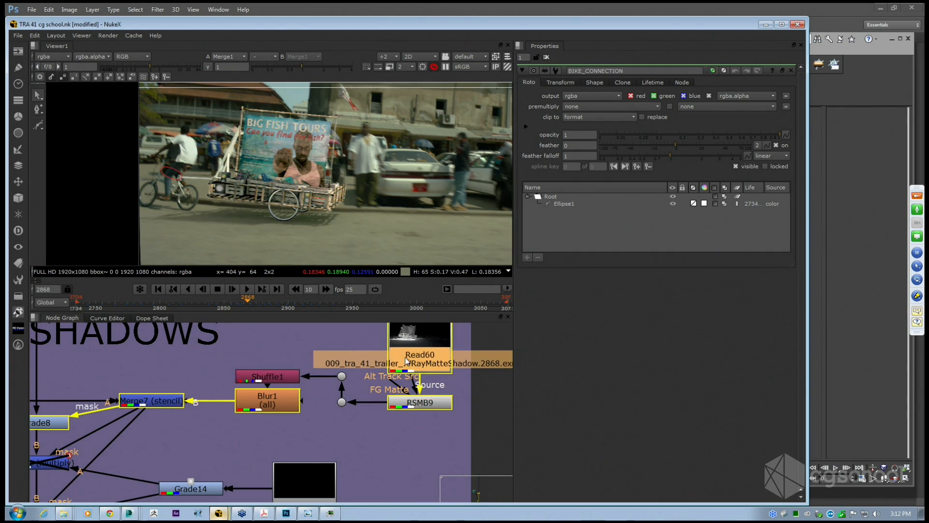
scroll(446, 361, "down", 3)
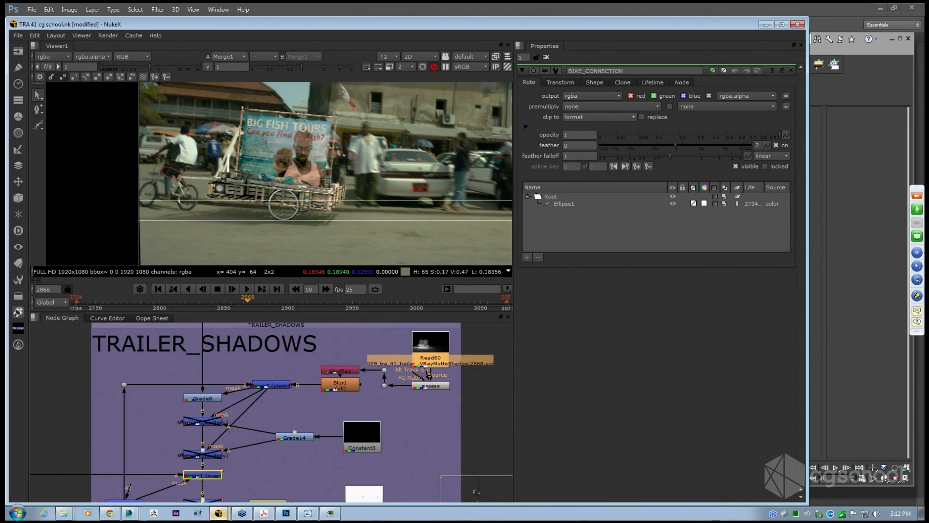
Enable the disabled motion blur node on the branch from the teal group to Merge1, and inspect the trailer and bike up close.
middle_click_drag(229, 397, 472, 425)
scroll(239, 485, "down", 4)
middle_click_drag(218, 412, 309, 398)
middle_click_drag(139, 406, 262, 418)
scroll(242, 415, "up", 3)
scroll(243, 415, "up", 2)
left_click(218, 390)
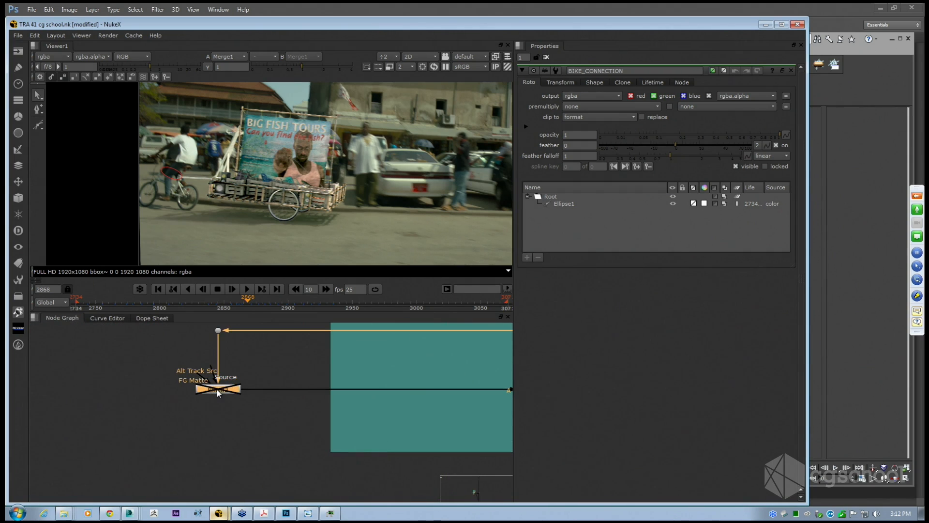
scroll(222, 398, "down", 3)
middle_click_drag(237, 382, 153, 405)
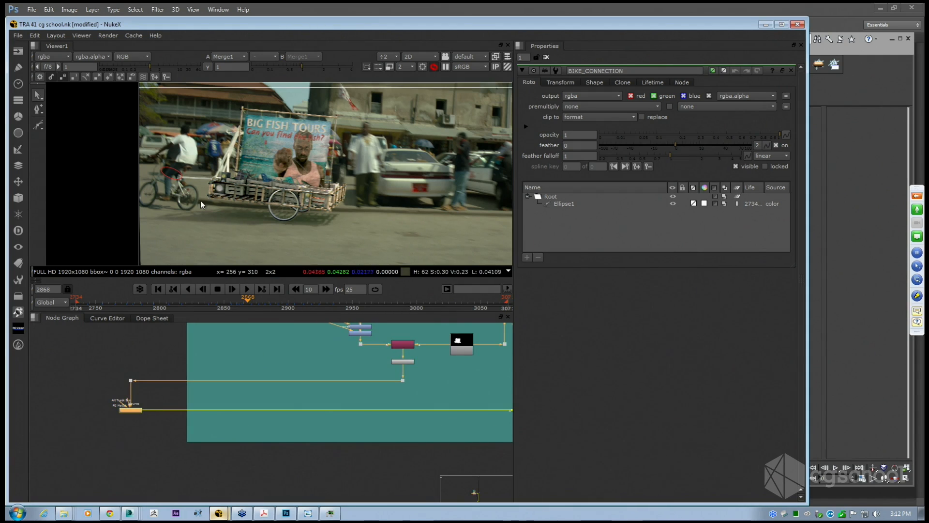
scroll(338, 210, "up", 3)
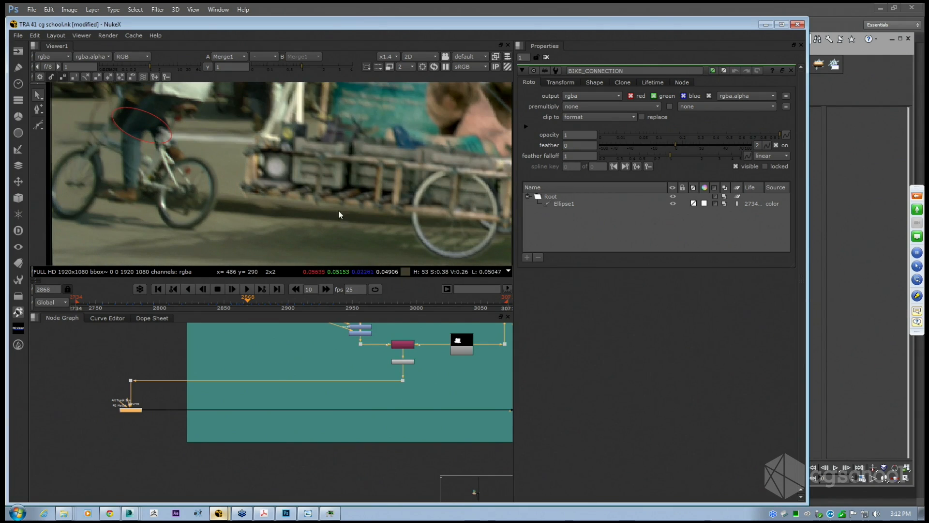
Inspect the bike, the trailer's underside and its ground shadow in the Merge1 composite at frame 2868.
scroll(211, 197, "up", 2)
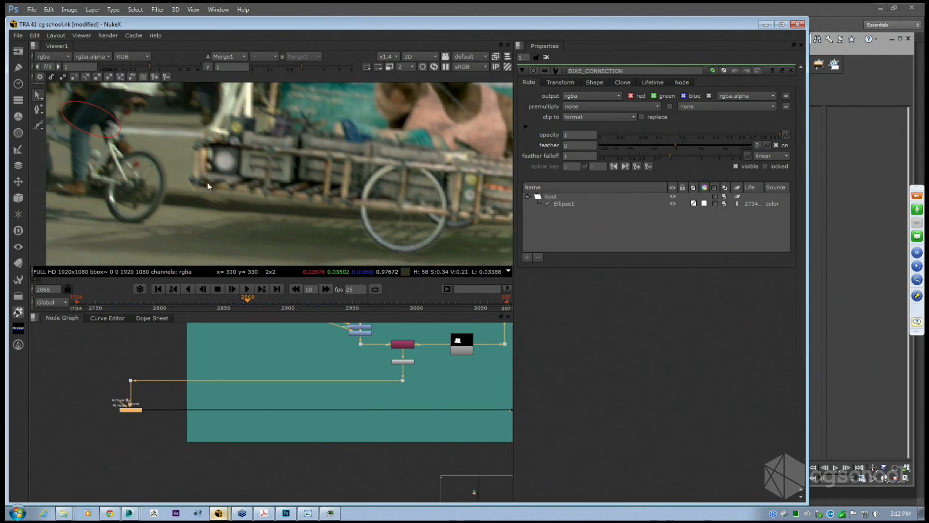
scroll(306, 194, "down", 2)
scroll(306, 195, "down", 1)
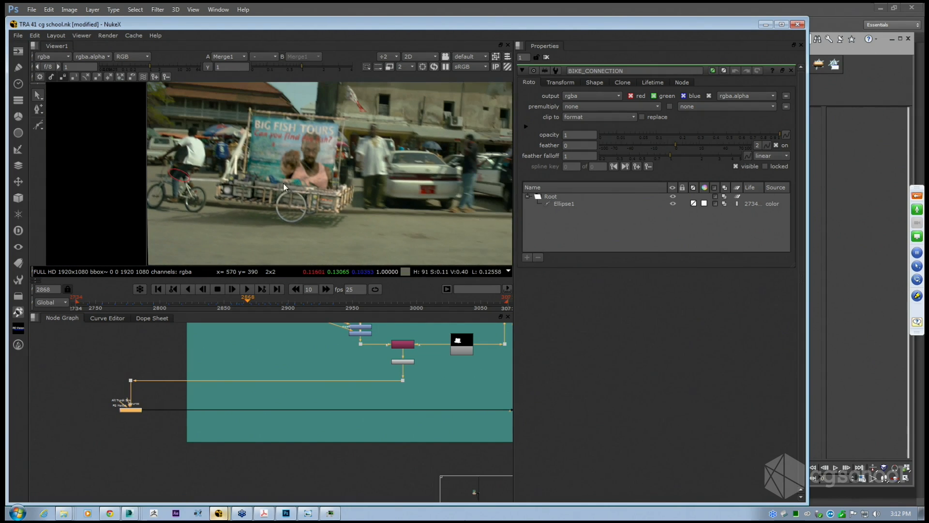
scroll(165, 195, "up", 2)
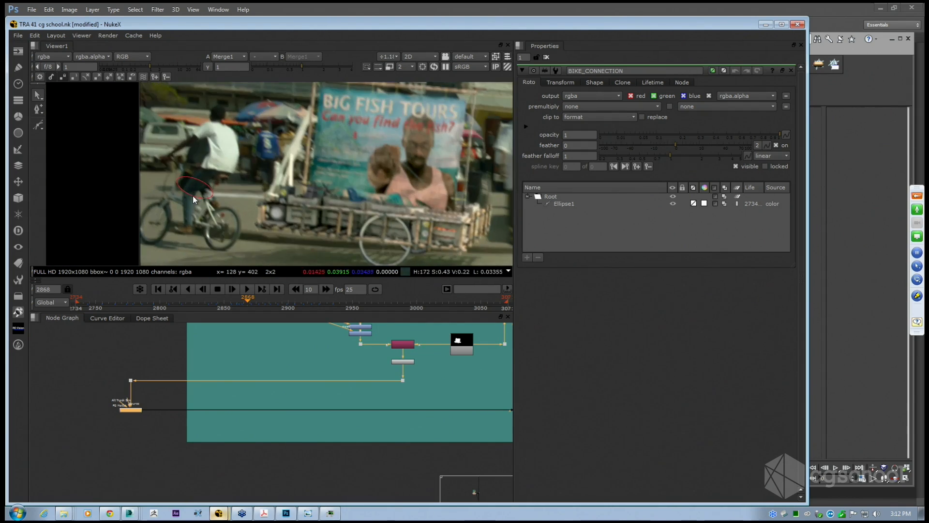
Open the WOMAN roto node and examine its Bezier shape relative to the bike at frame 2868.
middle_click_drag(388, 350, 219, 420)
scroll(220, 420, "down", 3)
scroll(440, 432, "up", 3)
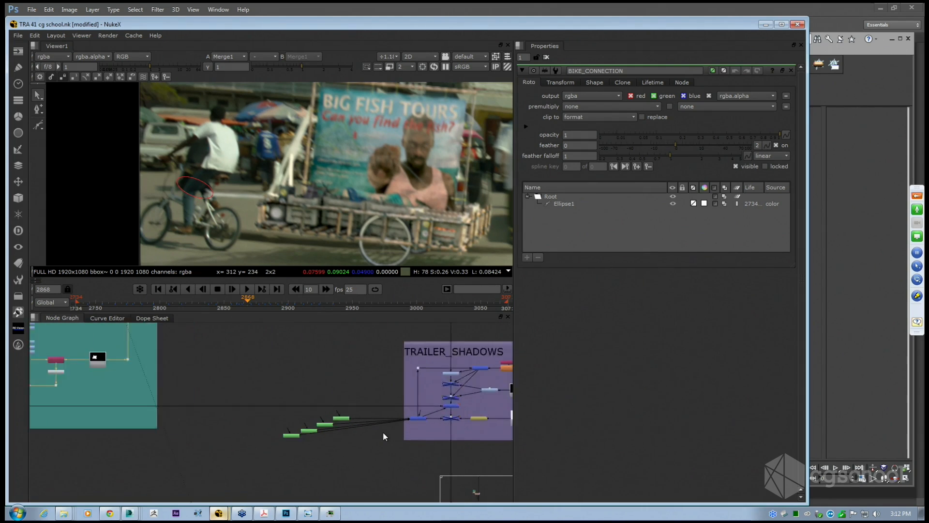
double_click(341, 416)
scroll(165, 218, "down", 2)
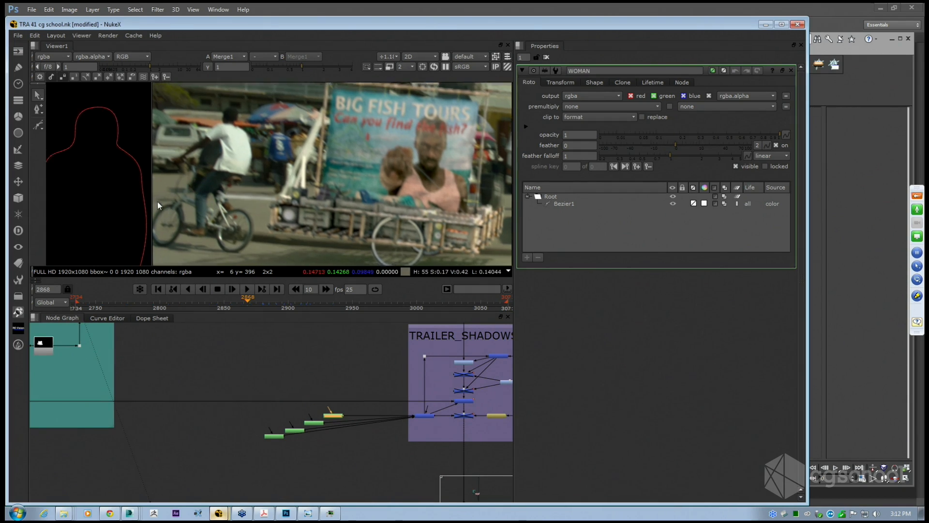
left_click(144, 173)
left_click(145, 162)
scroll(127, 128, "down", 4)
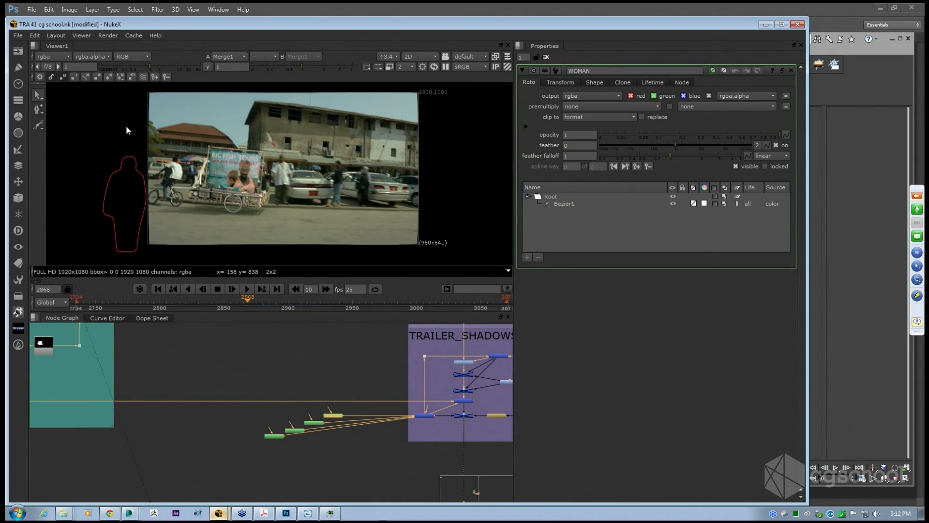
Toggle the viewer overlays to compare the frame with and without the WOMAN roto outline, leaving them off.
key("o")
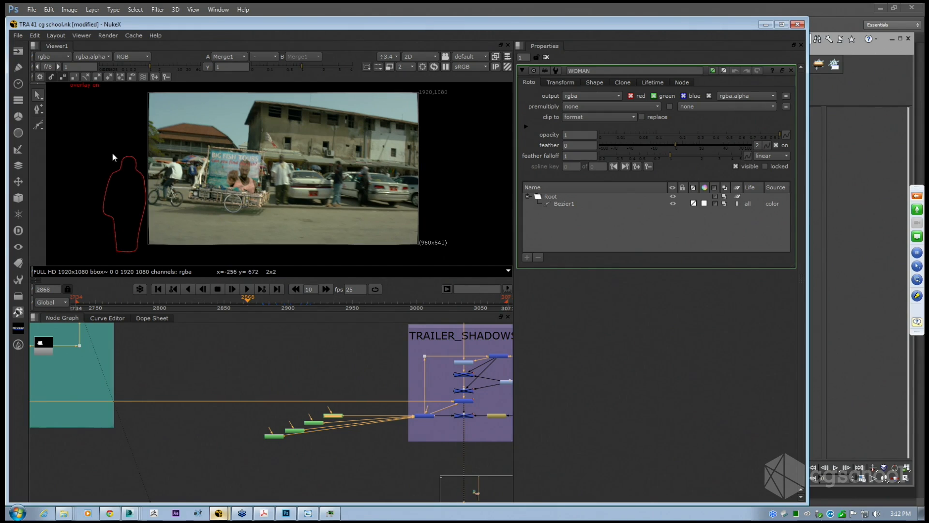
scroll(197, 180, "up", 1)
middle_click_drag(208, 179, 197, 172)
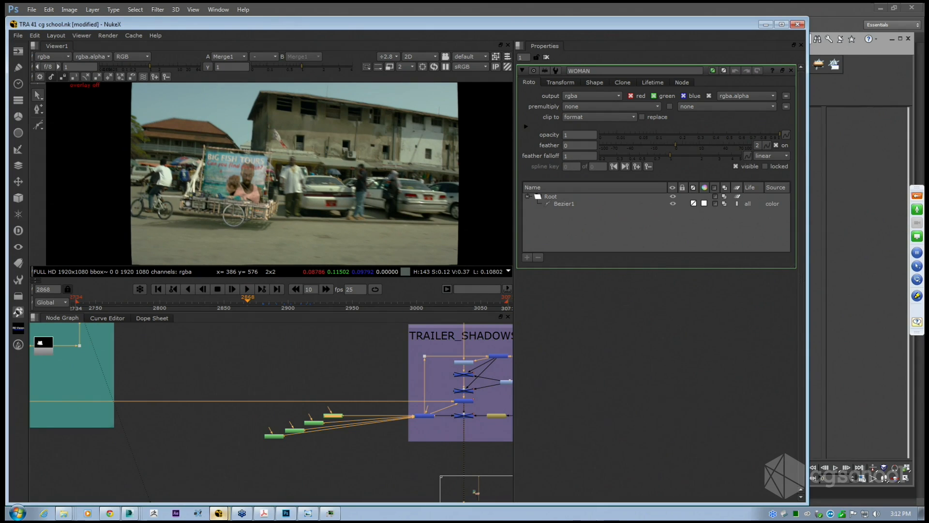
key("o")
key("o")
key("o")
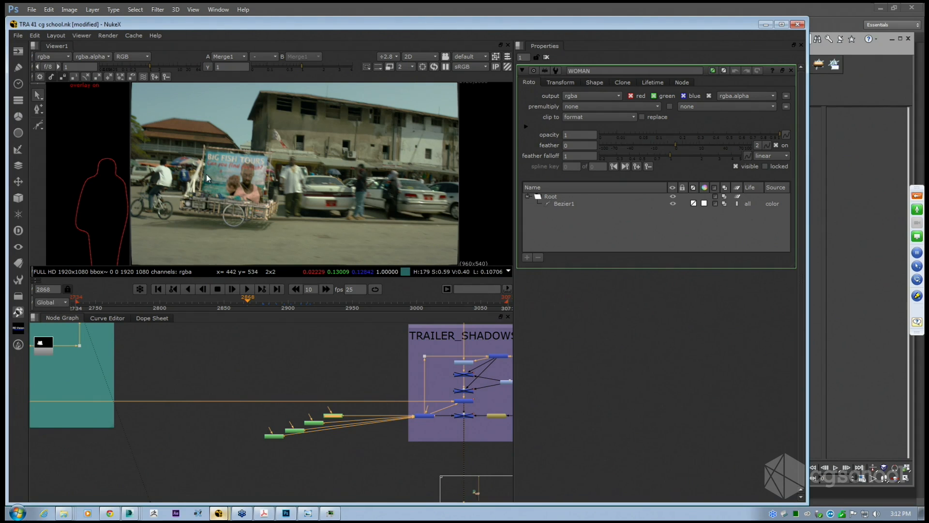
key("o")
key("o")
key("o")
key("o")
key("o")
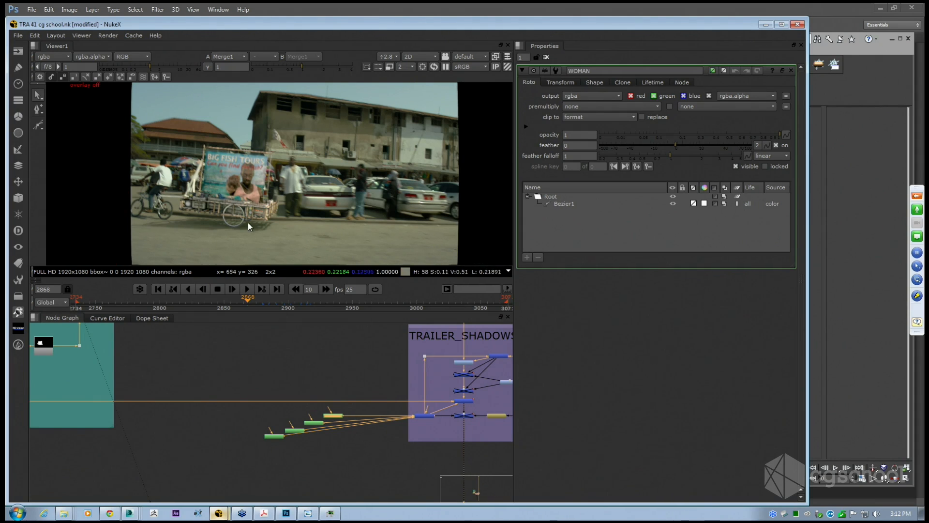
View the Merge10 composite in the TRAILER_SHADOWS group and inspect the bike and trailer up close.
middle_click_drag(396, 383, 370, 377)
middle_click_drag(412, 408, 339, 405)
scroll(387, 409, "up", 3)
left_click(333, 398)
key("1")
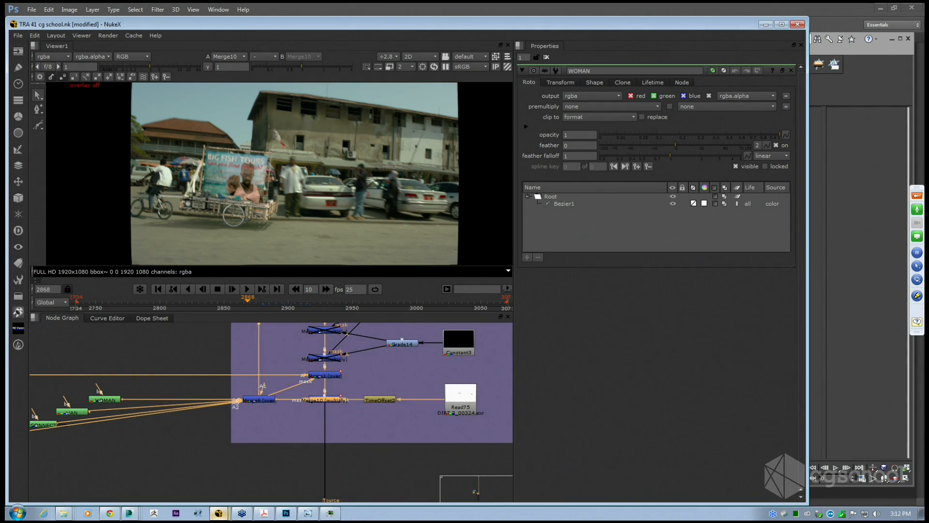
scroll(205, 201, "up", 4)
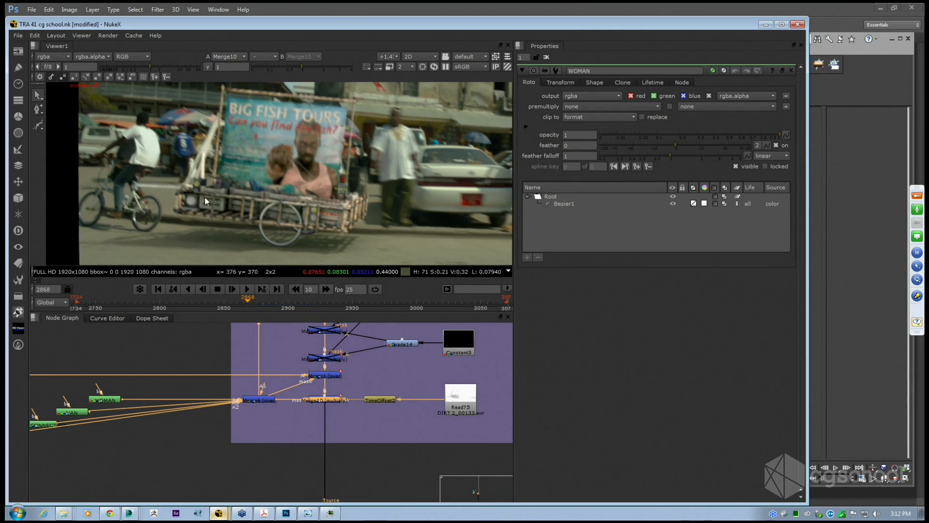
View the Read75 trailer shading pass on its own and examine where it sits in the TRAILER_SHADOWS group.
left_click(464, 412)
key("1")
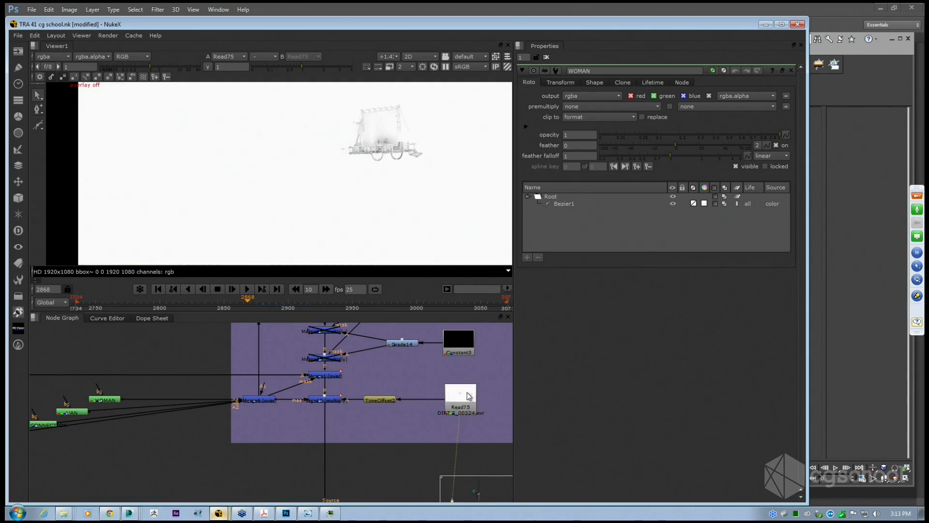
left_click(469, 406)
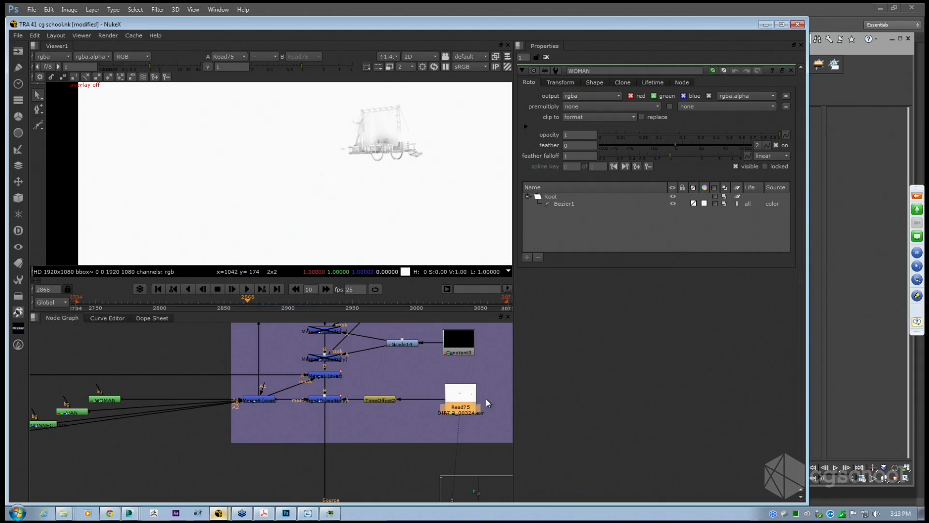
middle_click_drag(474, 400, 426, 380)
scroll(425, 380, "down", 3)
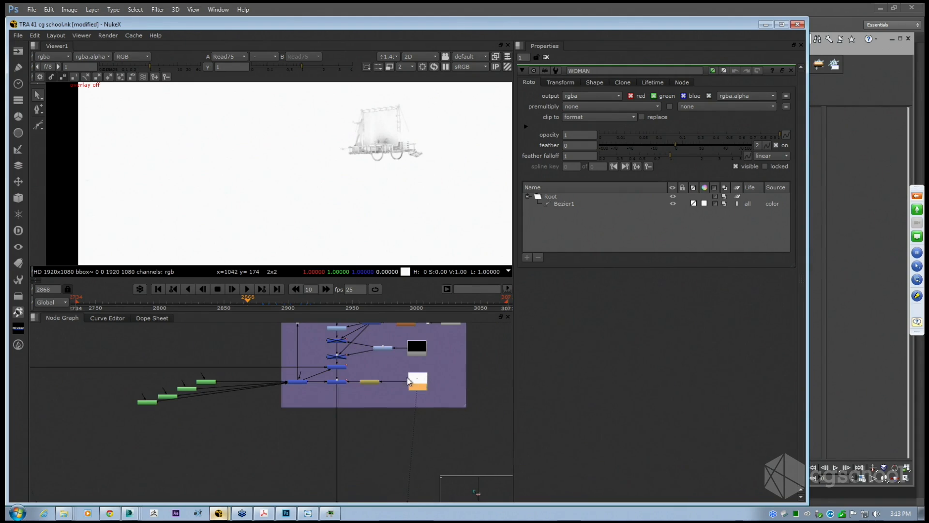
scroll(419, 398, "up", 5)
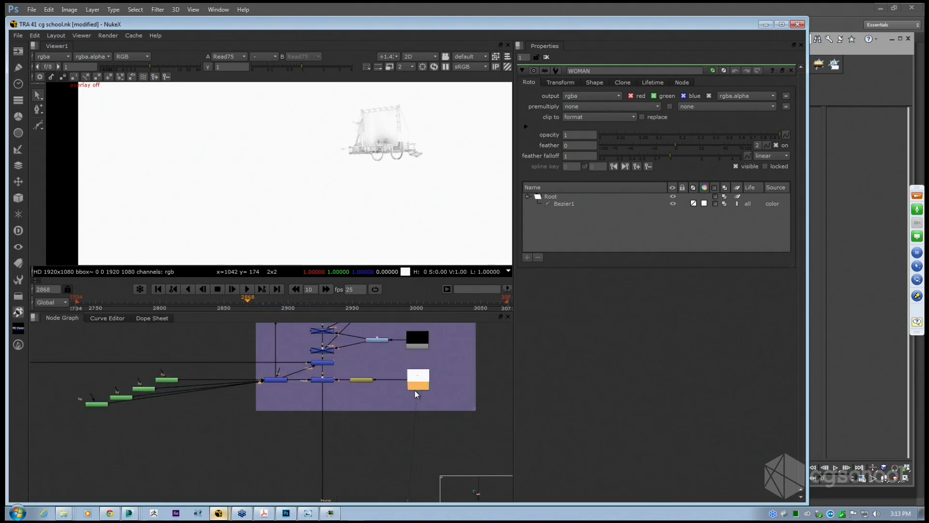
scroll(425, 386, "down", 5)
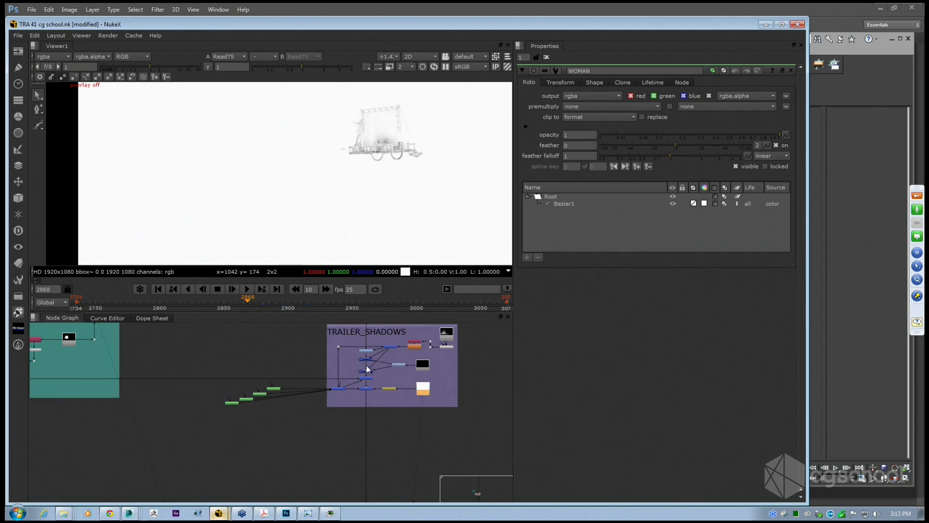
View the retimed trailer pass from TimeOffset2, followed by the Merge10 result it feeds.
scroll(345, 387, "up", 5)
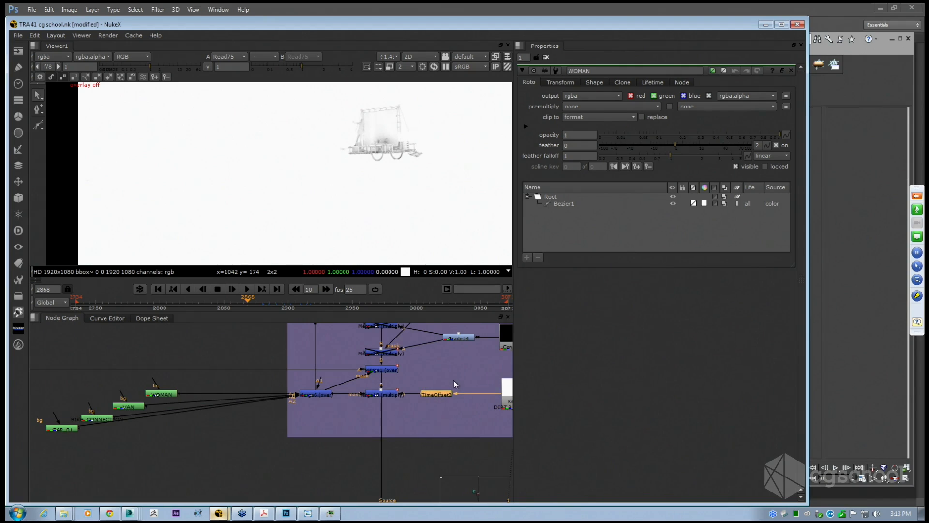
middle_click_drag(455, 384, 401, 395)
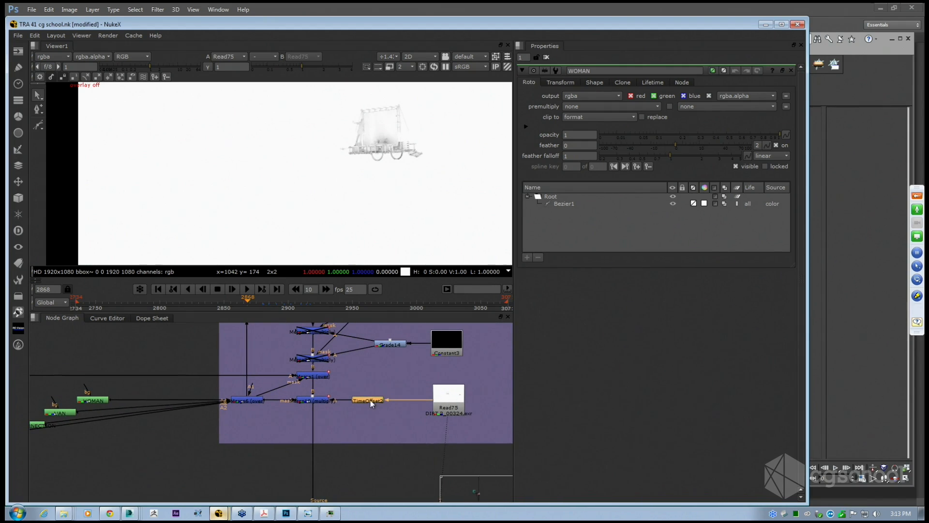
key("1")
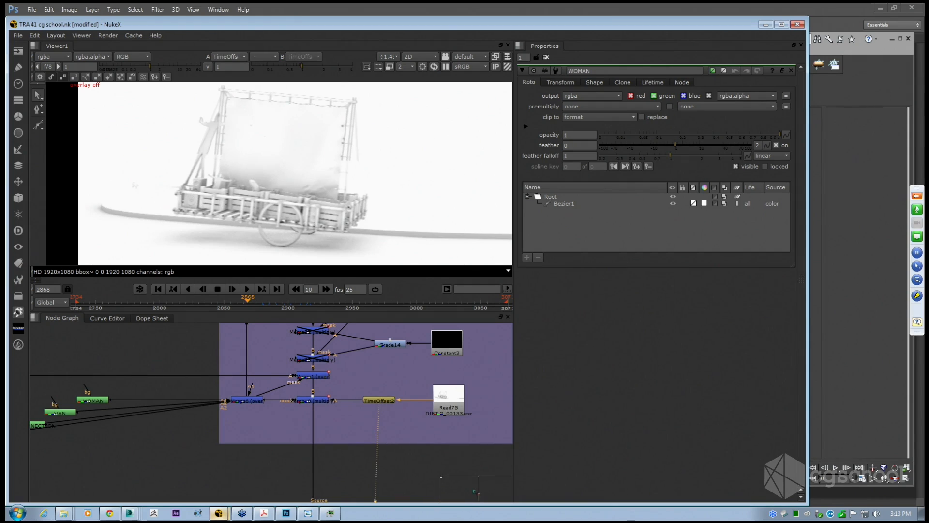
left_click(313, 402)
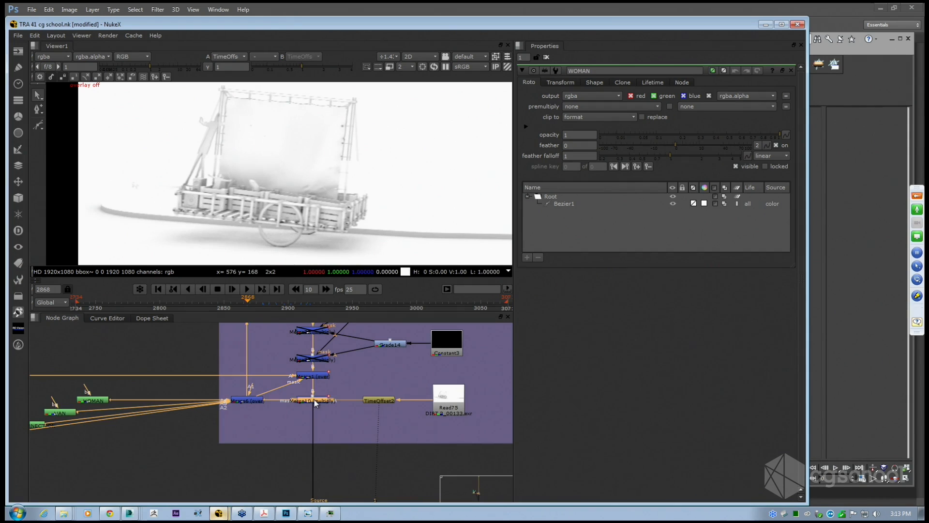
key("1")
Compare Read75 with the TimeOffset2 output and inspect the contact shading around the trailer's crates and wheels.
left_click(442, 400)
key("1")
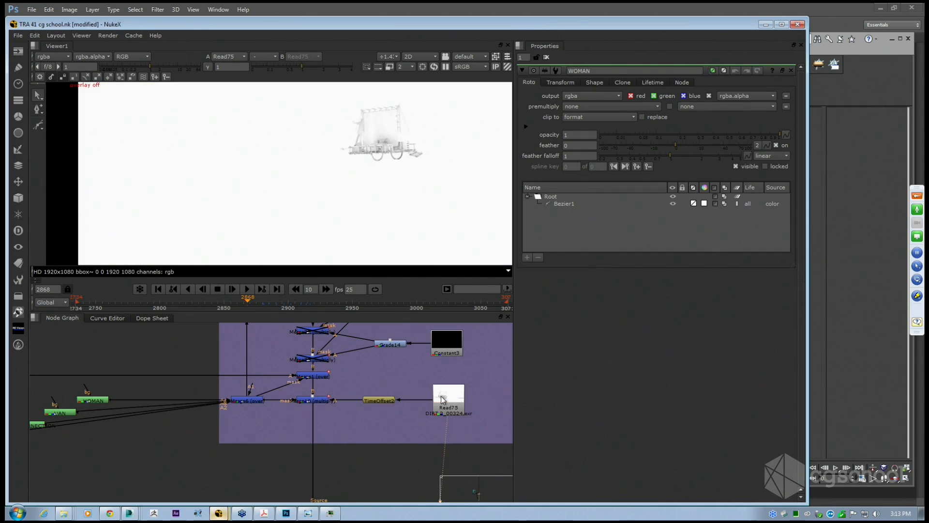
key("1")
scroll(342, 254, "up", 3)
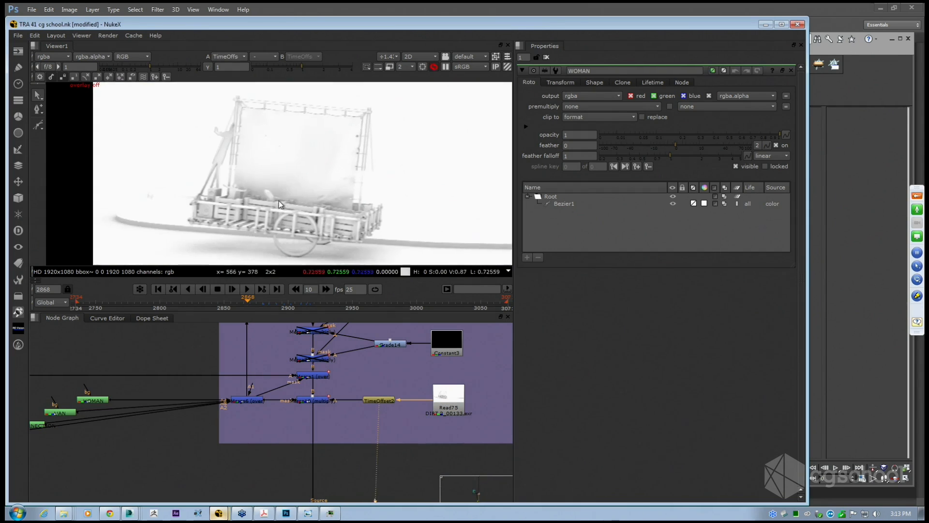
scroll(290, 199, "up", 3)
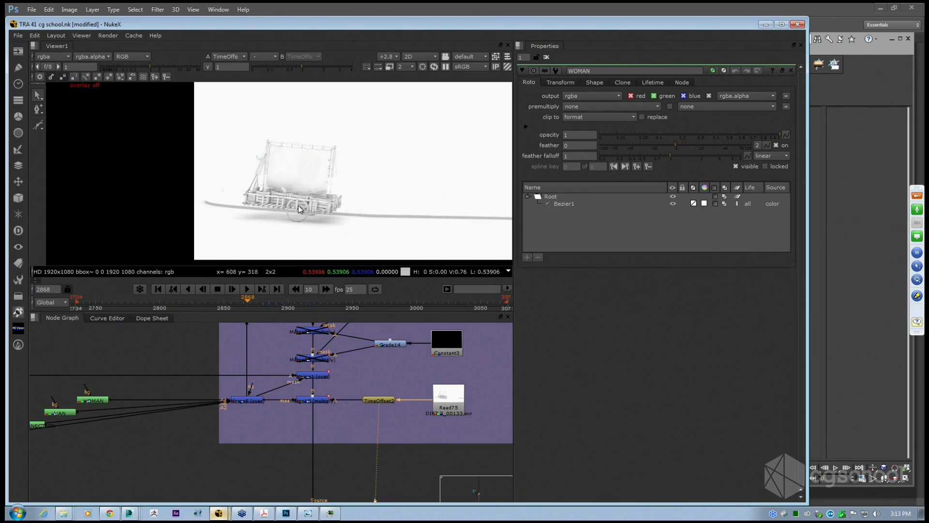
scroll(296, 205, "up", 2)
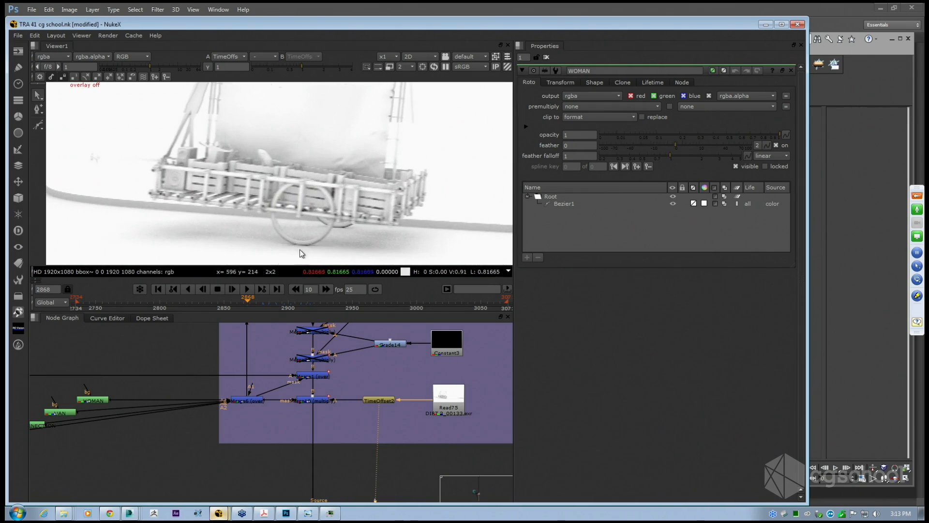
Shift the Read75 and TimeOffset2 nodes farther right of Merge10 in the node graph.
left_click_drag(463, 409, 466, 410)
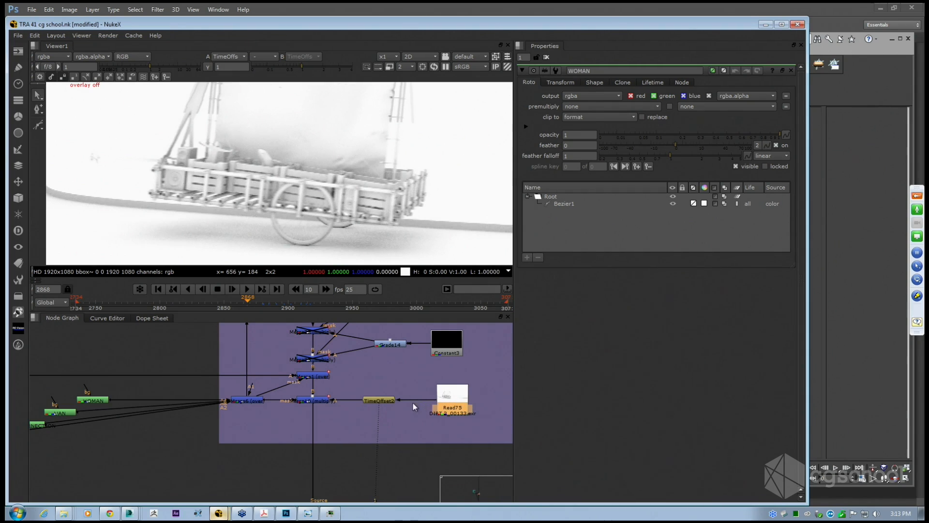
left_click(385, 401)
left_click_drag(385, 402, 411, 401)
View Merge10 and toggle it off and on to compare the trailer with and without the multiplied shading pass.
left_click(328, 400)
key("1")
key("d")
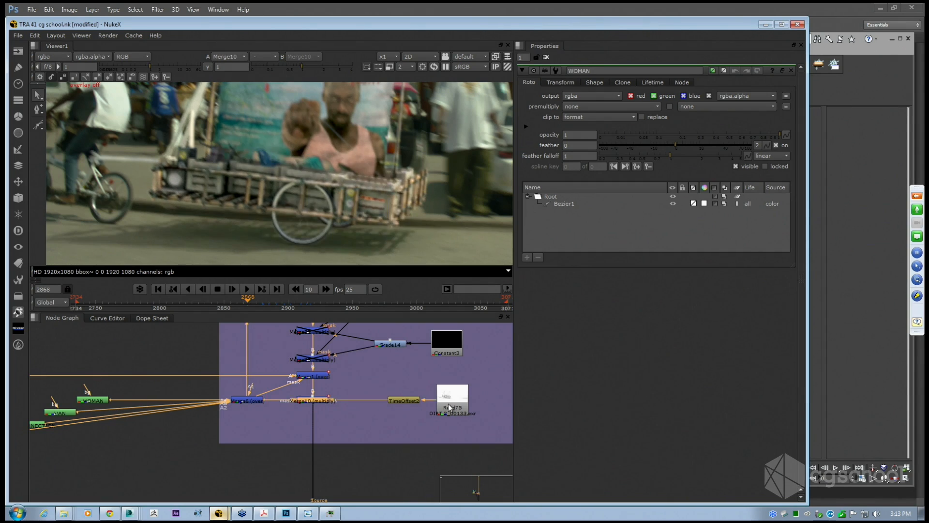
key("d")
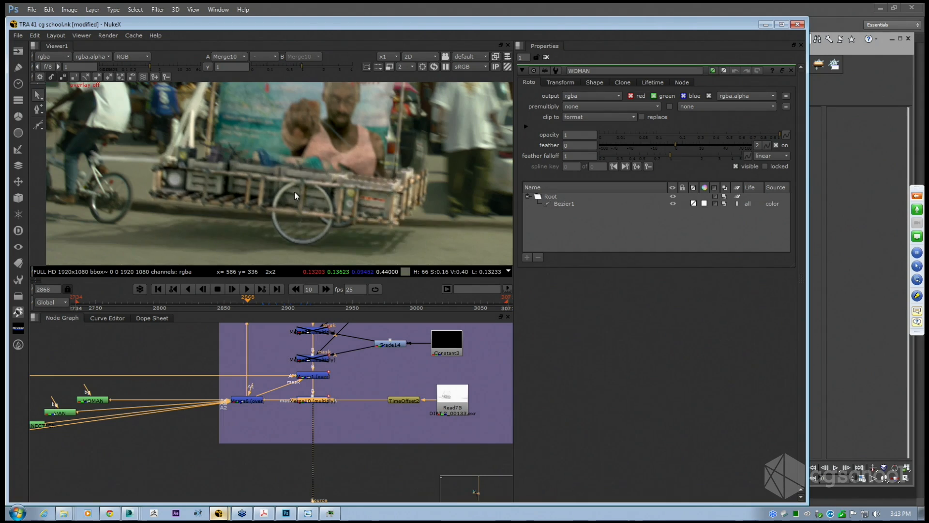
scroll(297, 194, "down", 4)
middle_click_drag(297, 195, 250, 182)
scroll(251, 201, "down", 1)
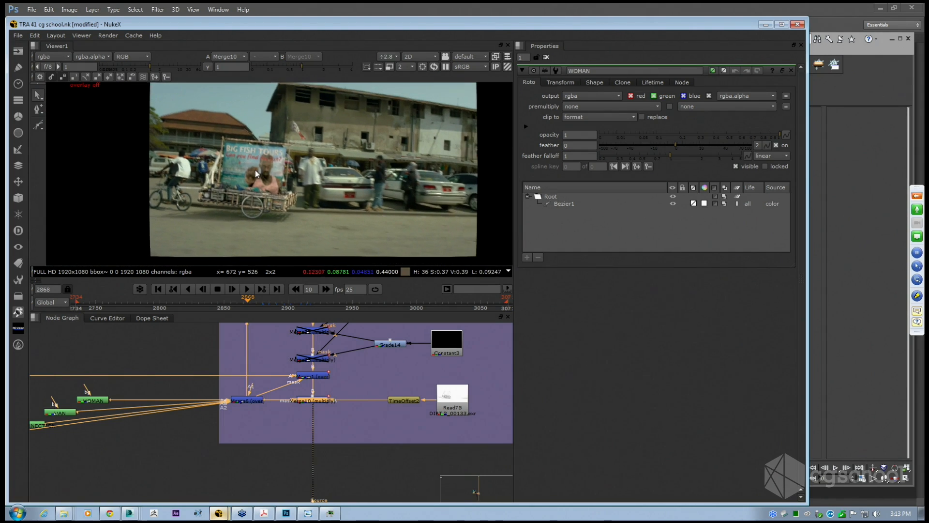
middle_click_drag(301, 362, 327, 388)
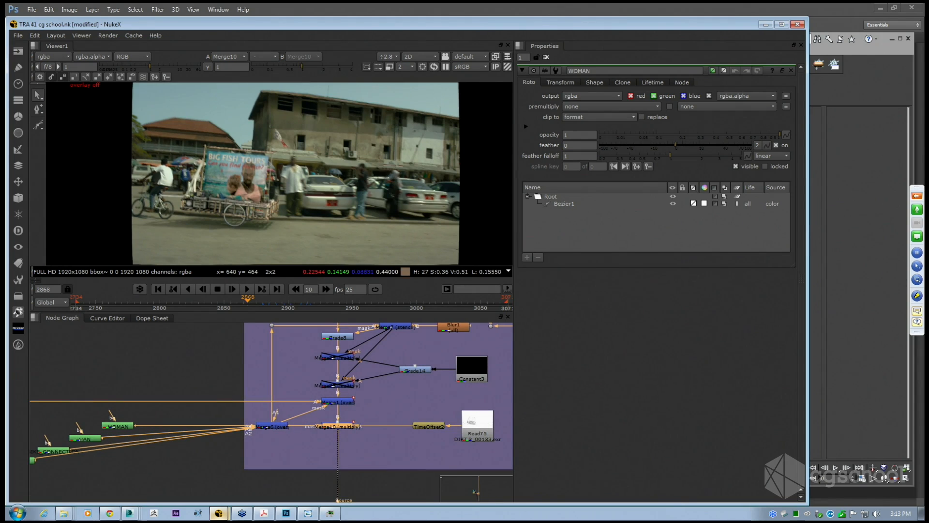
scroll(220, 193, "up", 2)
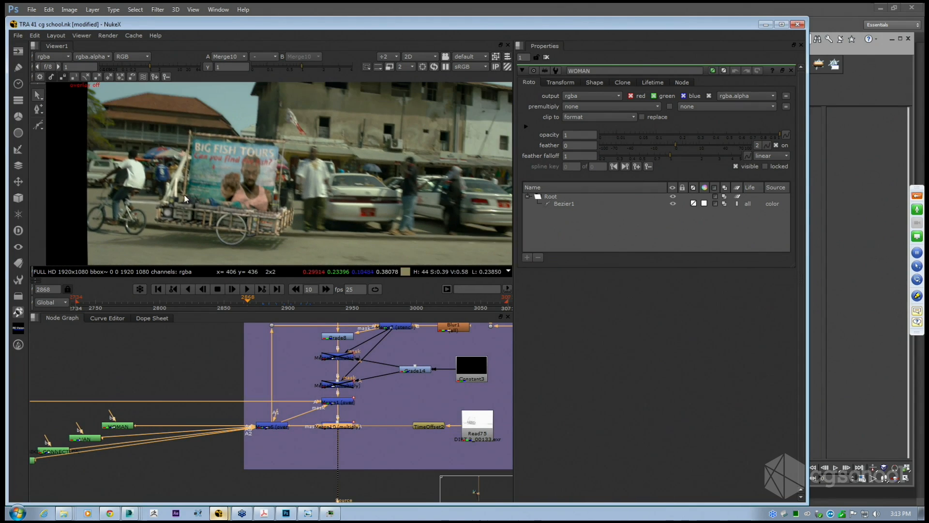
Expand the node graph to full size and review the TRAILER and TRAILER_SHADOWS node groups.
scroll(247, 393, "down", 2)
scroll(247, 393, "down", 2)
scroll(358, 366, "up", 6)
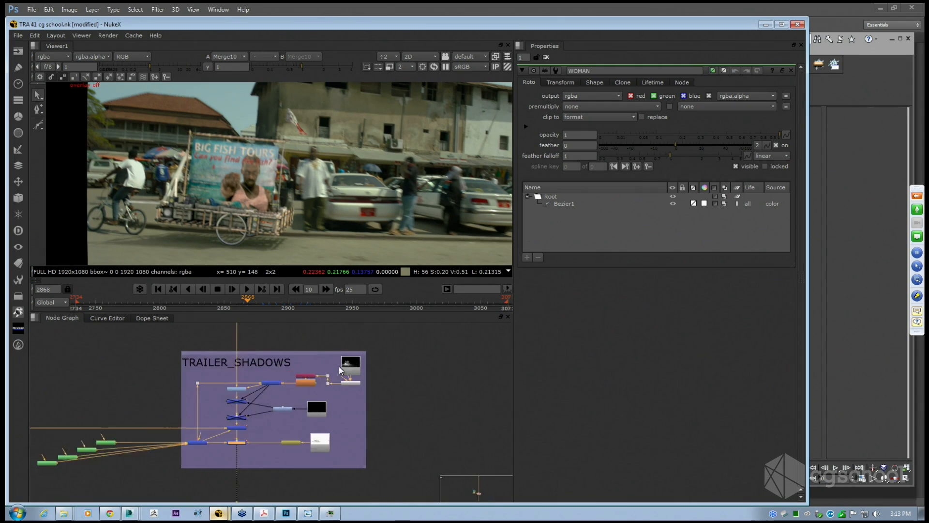
scroll(358, 367, "down", 8)
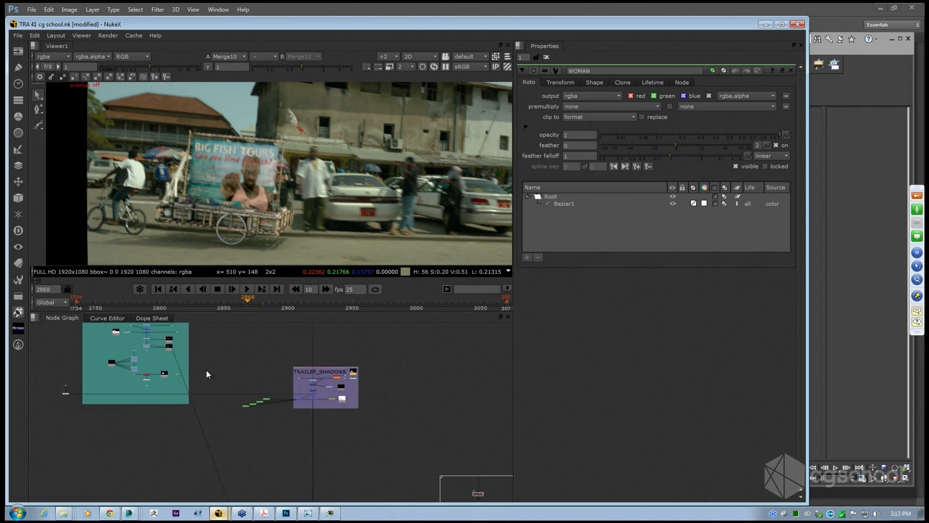
middle_click_drag(166, 380, 307, 385)
key("space")
scroll(344, 346, "up", 5)
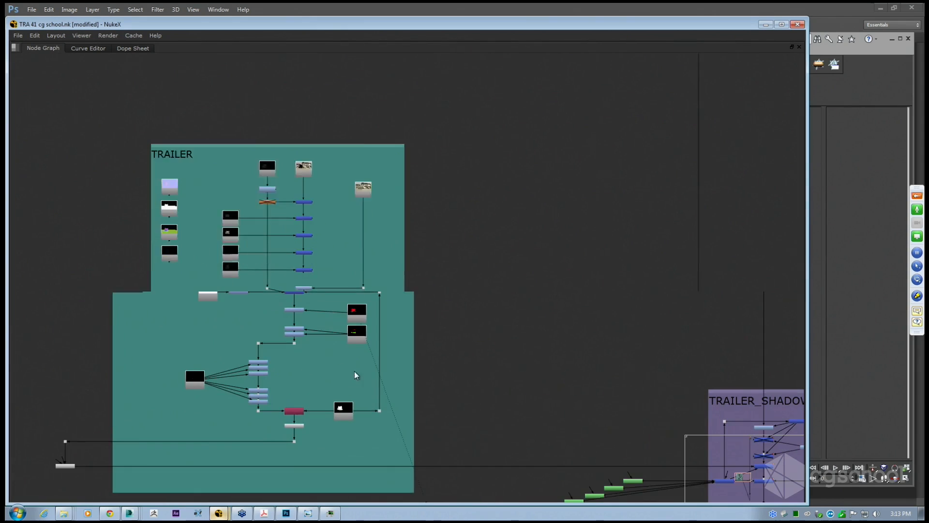
scroll(429, 465, "down", 1)
left_click_drag(481, 484, 116, 101)
left_click(580, 280)
middle_click_drag(751, 372, 440, 225)
scroll(395, 297, "up", 3)
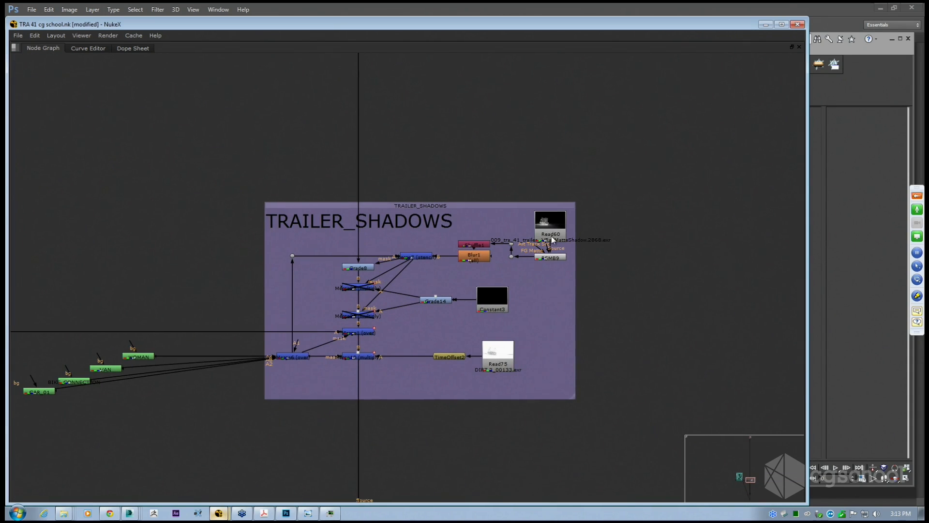
Remove the Grade8 node from the main vertical chain of the TRAILER_SHADOWS group.
scroll(353, 363, "up", 2)
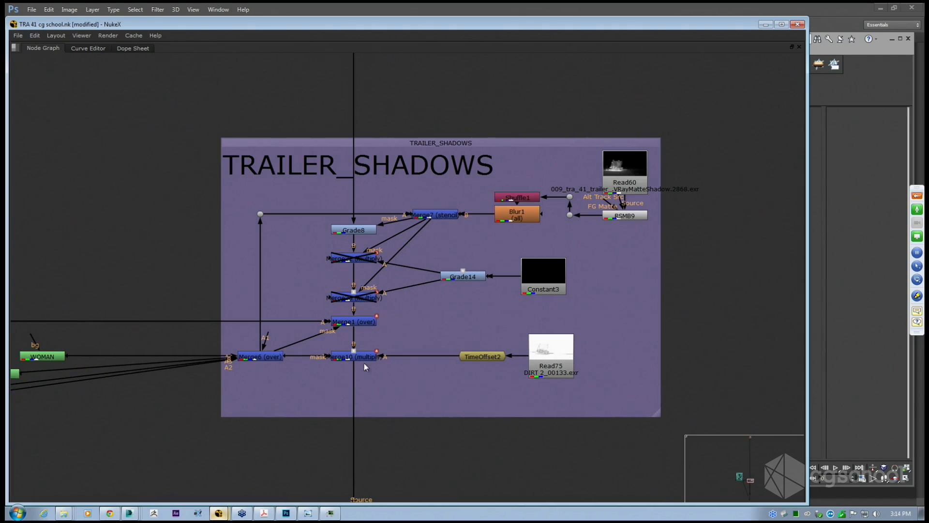
middle_click_drag(437, 394, 452, 411)
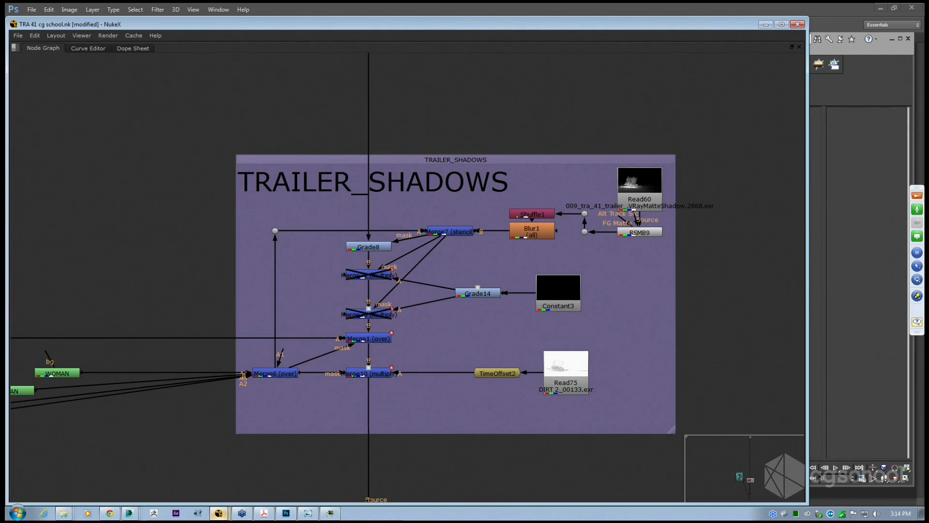
left_click(375, 338)
middle_click_drag(370, 339, 551, 344)
scroll(411, 331, "down", 2)
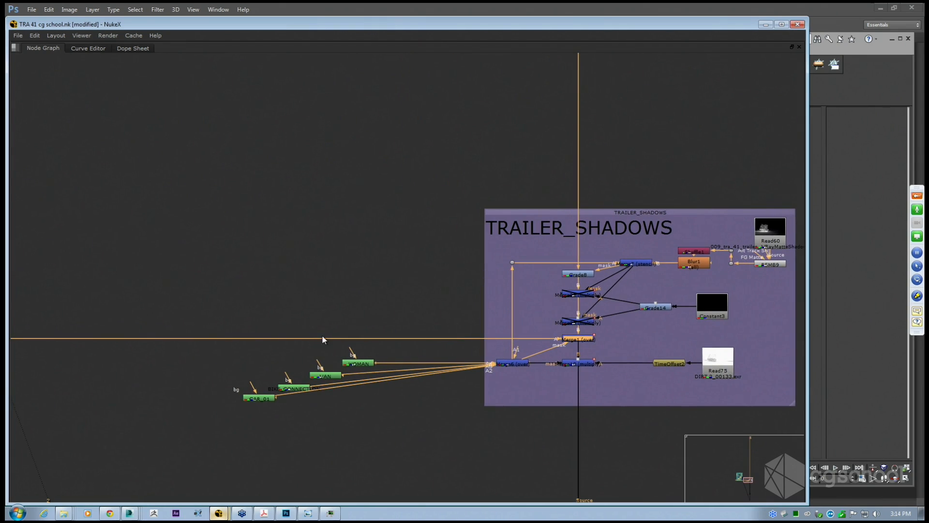
scroll(612, 365, "up", 3)
middle_click_drag(612, 365, 437, 252)
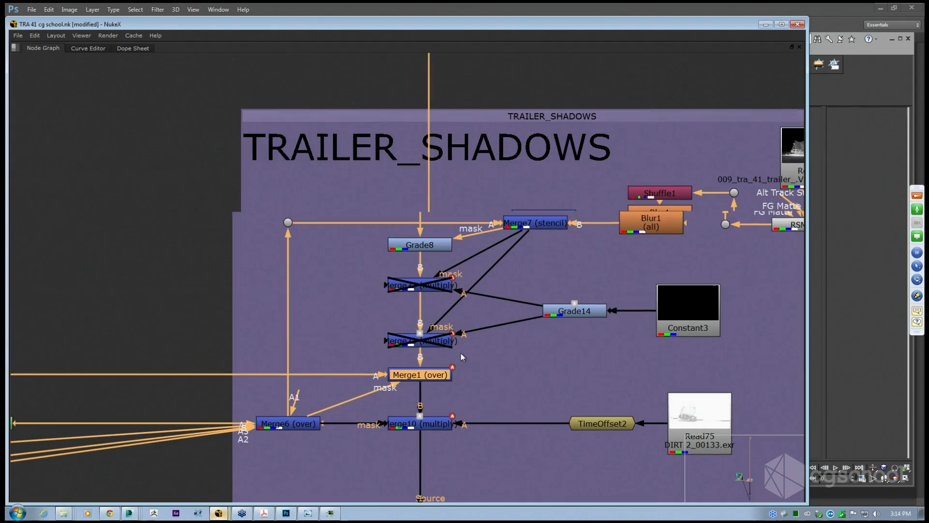
left_click(436, 248)
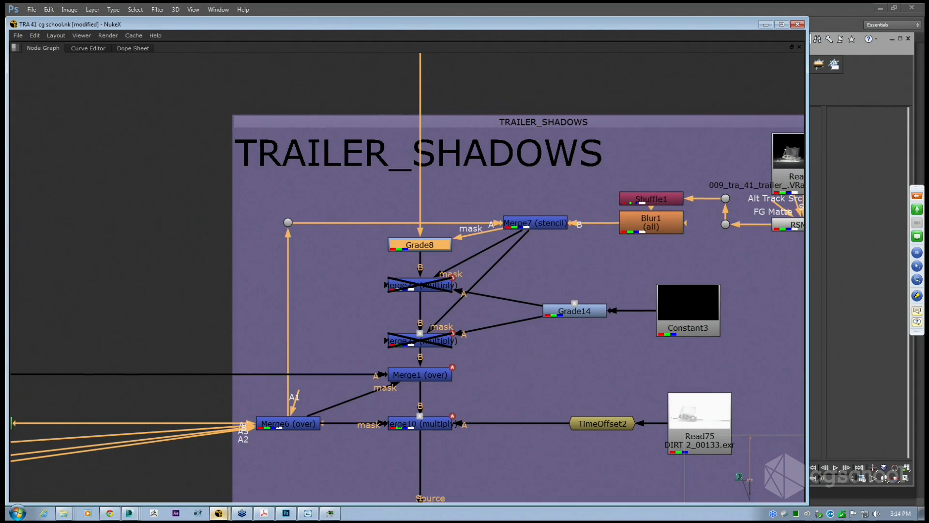
key("Delete")
Enable the disabled Merge22 and Merge23 multiply nodes in the TRAILER_SHADOWS group.
left_click(433, 285)
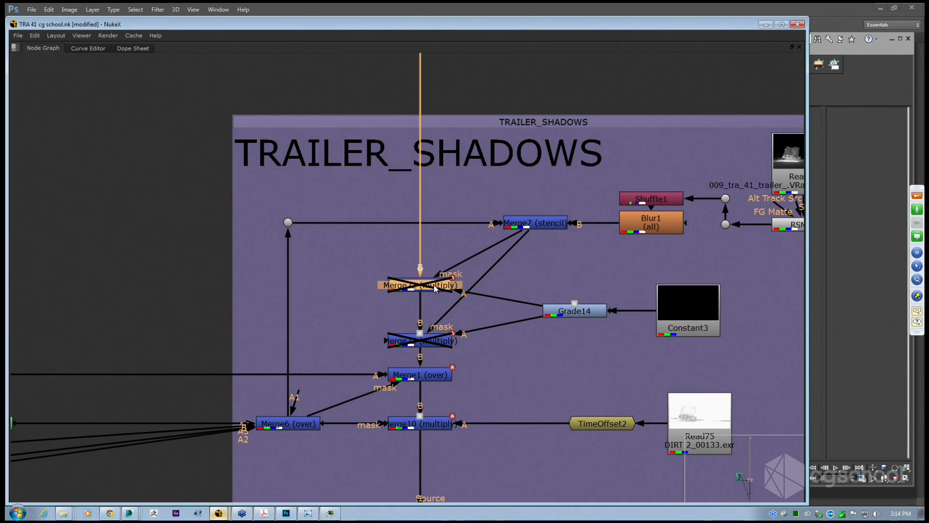
key("d")
left_click(440, 341)
key("d")
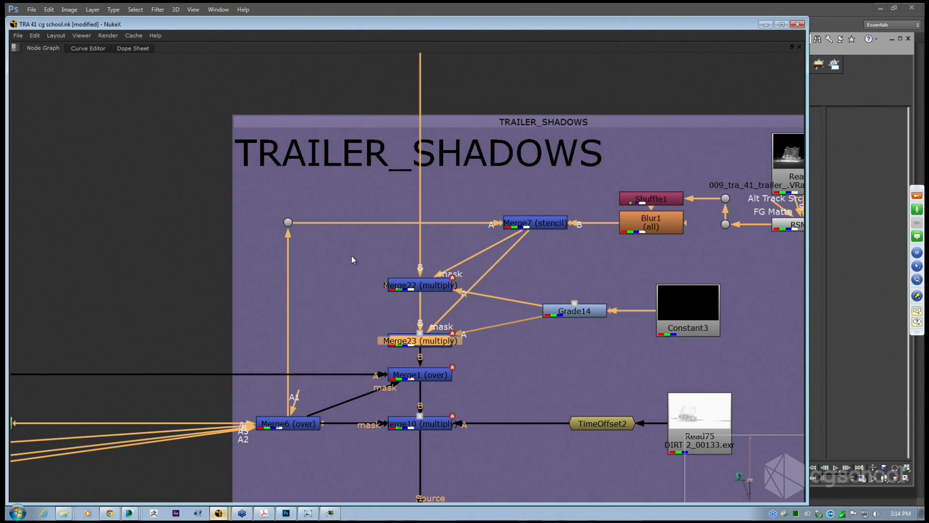
Move Merge22 and Merge23 up the main chain and place Merge22 directly above Merge23.
left_click_drag(352, 256, 492, 359)
left_click(492, 358)
left_click(408, 290)
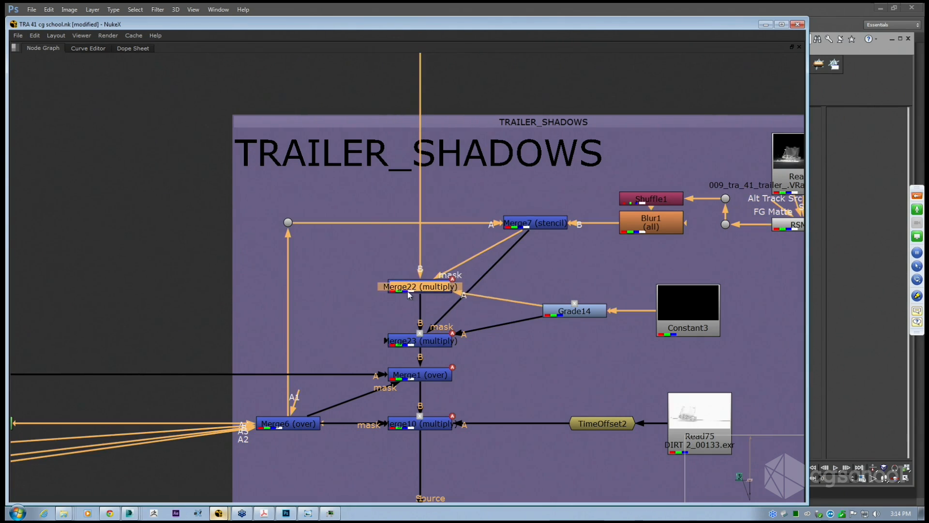
left_click_drag(409, 295, 428, 298)
left_click_drag(356, 272, 487, 359)
left_click_drag(438, 342, 437, 263)
left_click(472, 351)
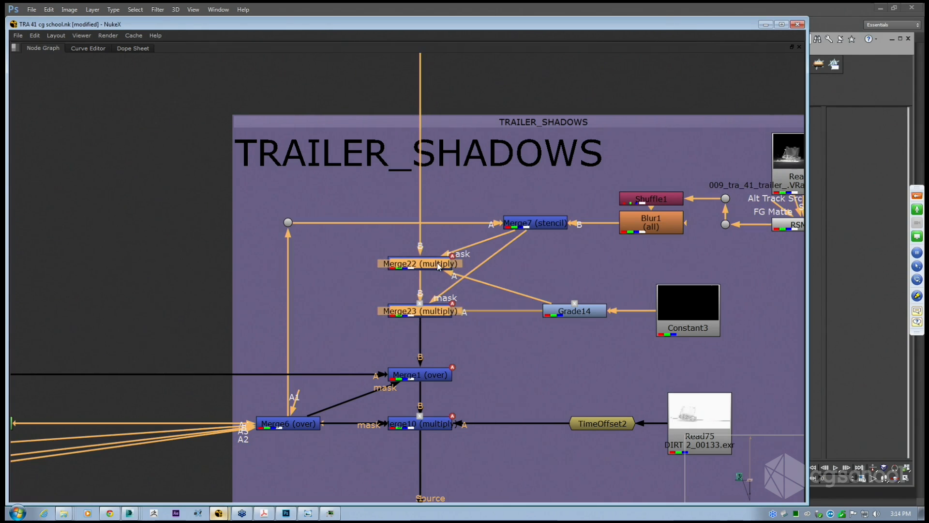
left_click(437, 332)
left_click(431, 313)
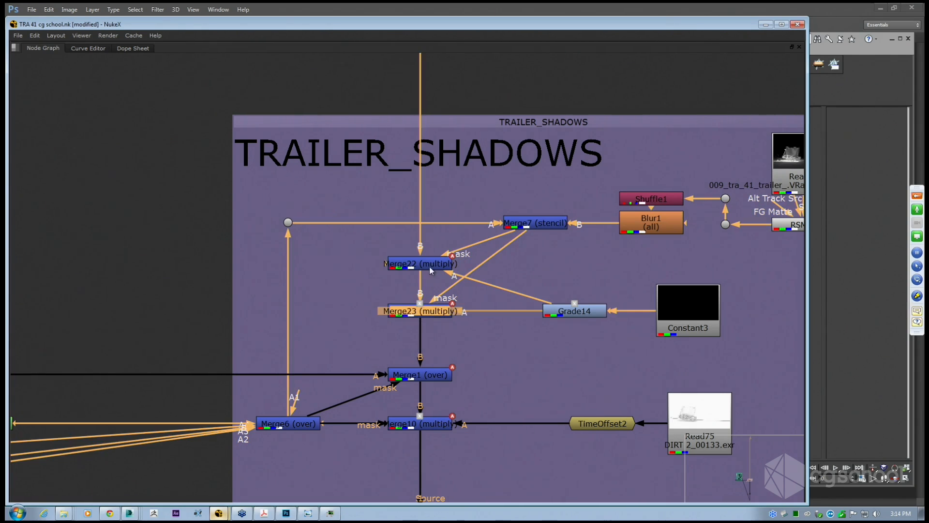
left_click(432, 281)
left_click_drag(436, 263, 435, 290)
View the Read60 matte shadow render and inspect the shadow detail on the trailer's crates and frame.
scroll(437, 290, "down", 5)
middle_click_drag(429, 246, 416, 287)
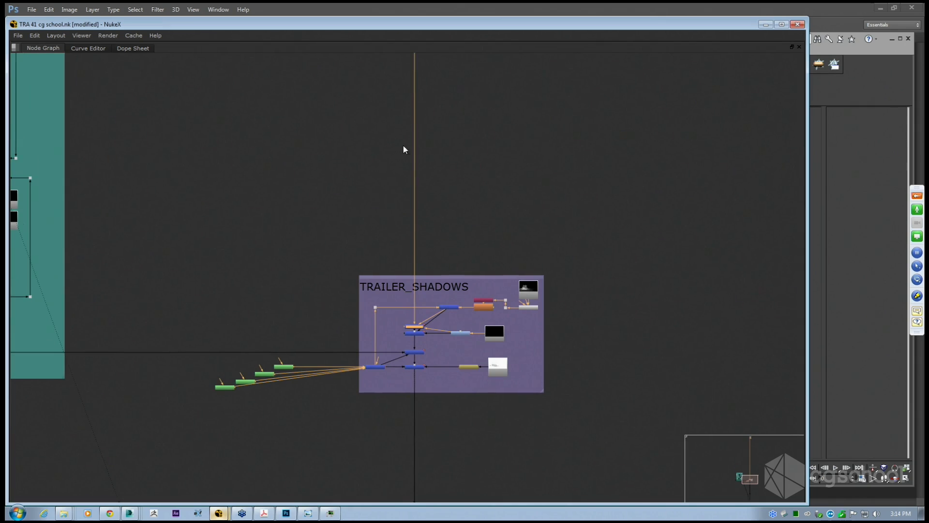
scroll(421, 349, "up", 3)
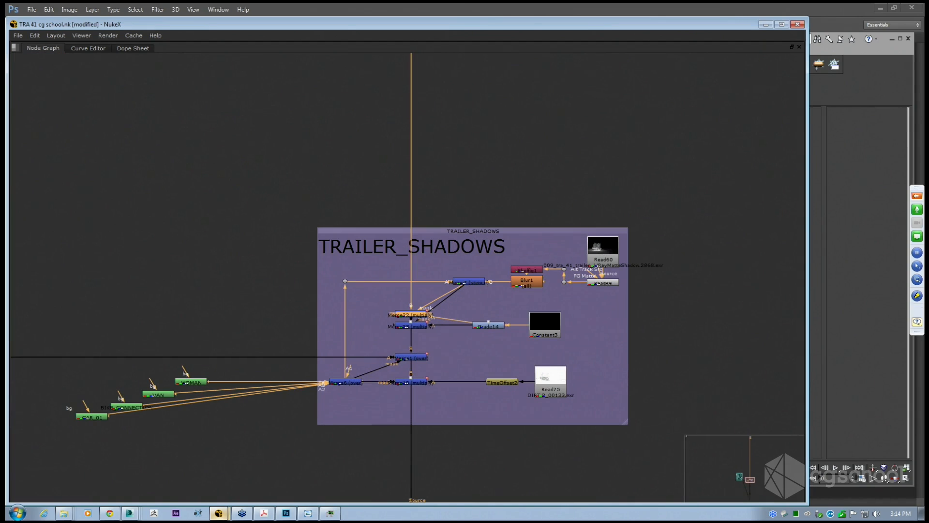
left_click(413, 358)
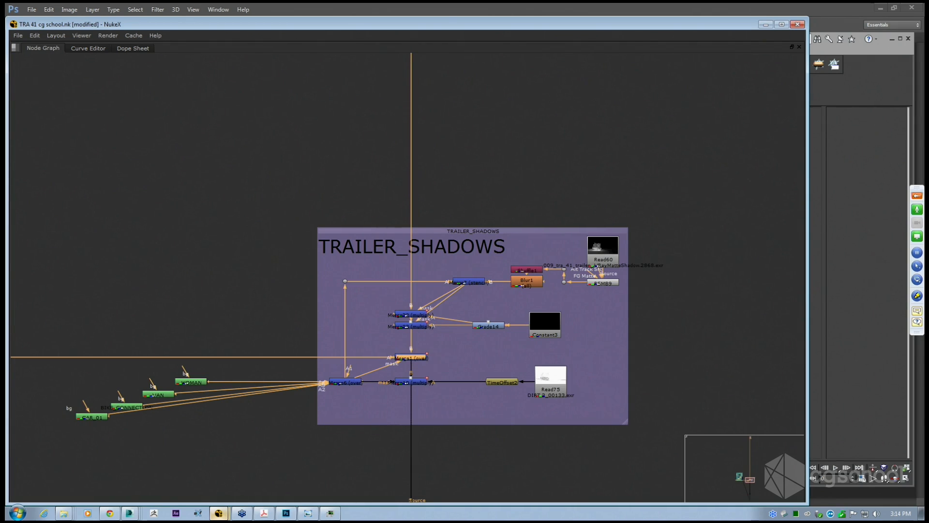
left_click(599, 253)
key("1")
key("space")
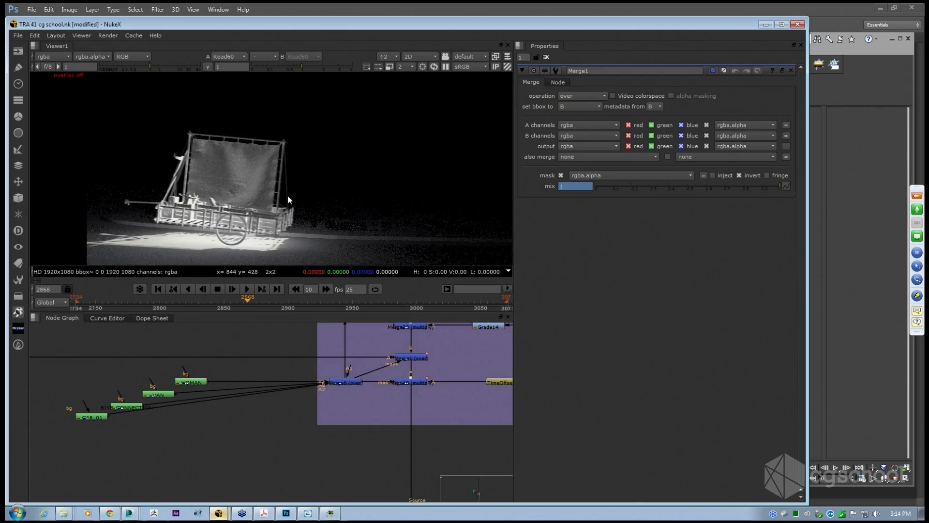
scroll(188, 236, "up", 3)
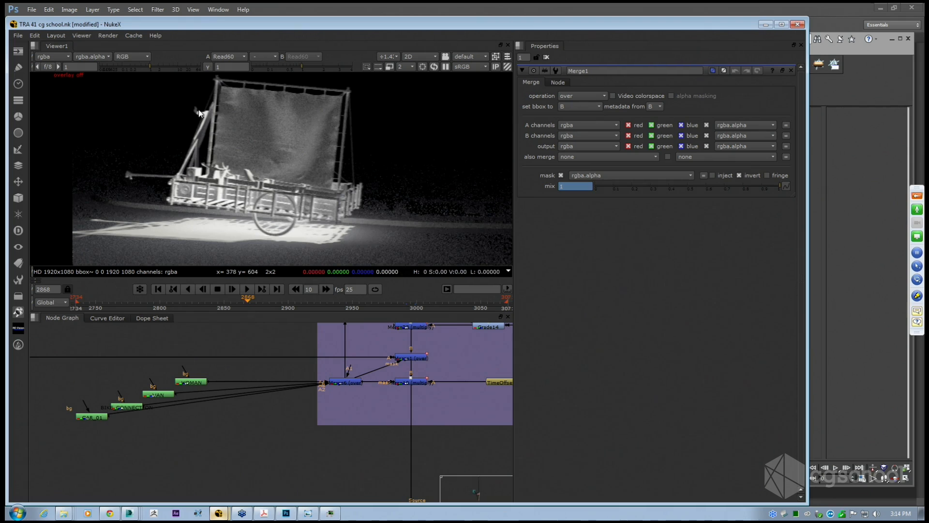
scroll(195, 168, "up", 3)
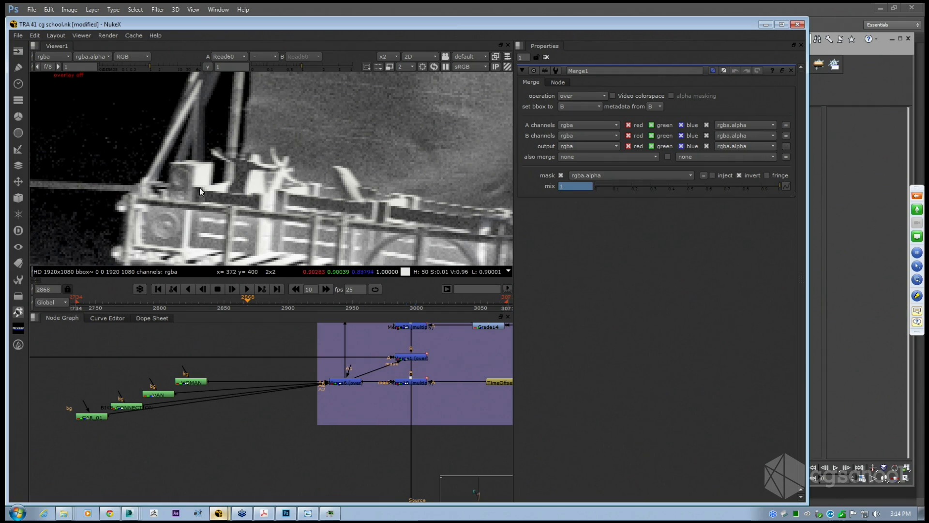
scroll(213, 201, "down", 4)
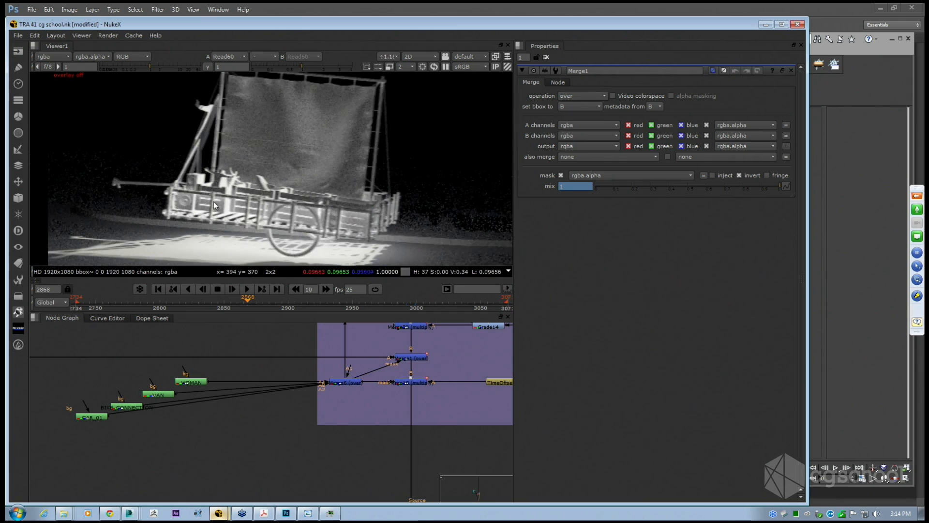
View the outputs of Merge22 and Merge23 to examine the shadows multiplied over the street footage.
middle_click_drag(395, 350, 337, 433)
left_click(340, 450)
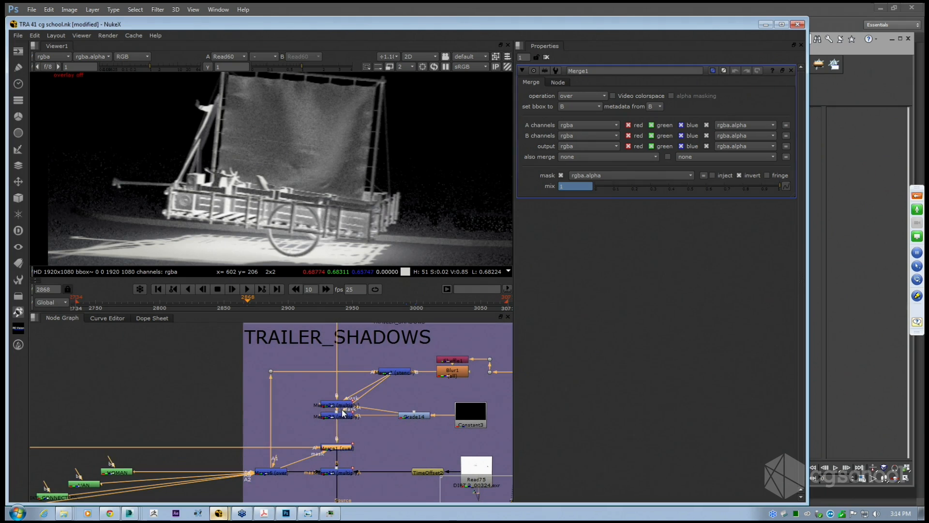
left_click(341, 405)
key("1")
left_click(345, 416)
key("1")
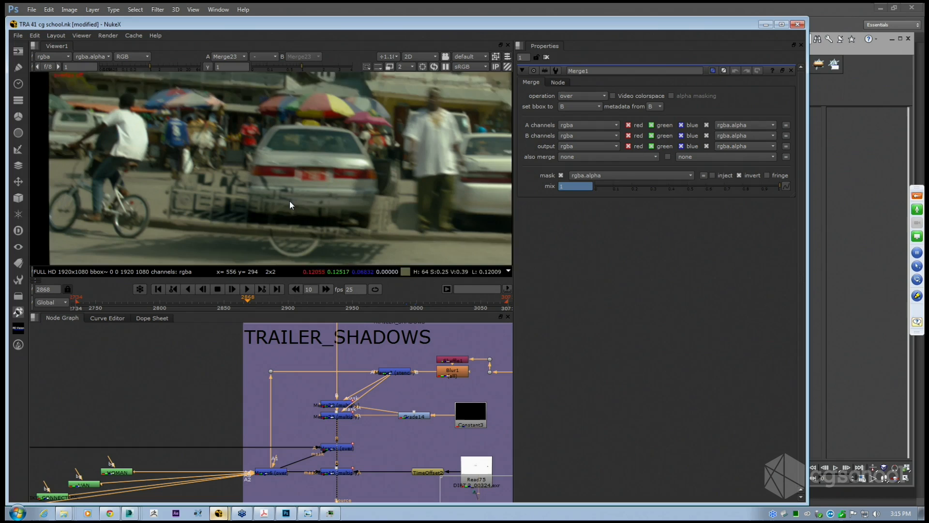
scroll(289, 202, "down", 2)
middle_click_drag(289, 202, 305, 177)
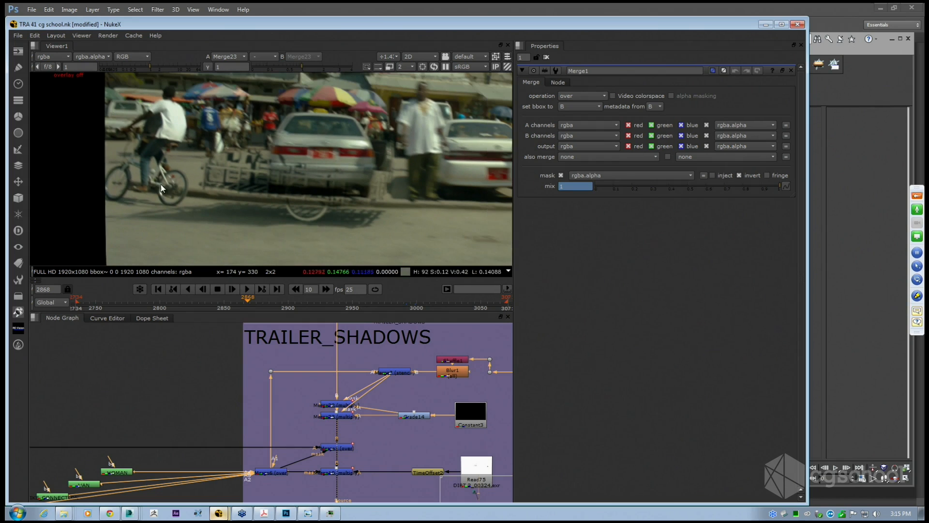
View Merge1 and toggle it off and on to compare the street shadows with and without the trailer.
left_click(350, 449)
key("1")
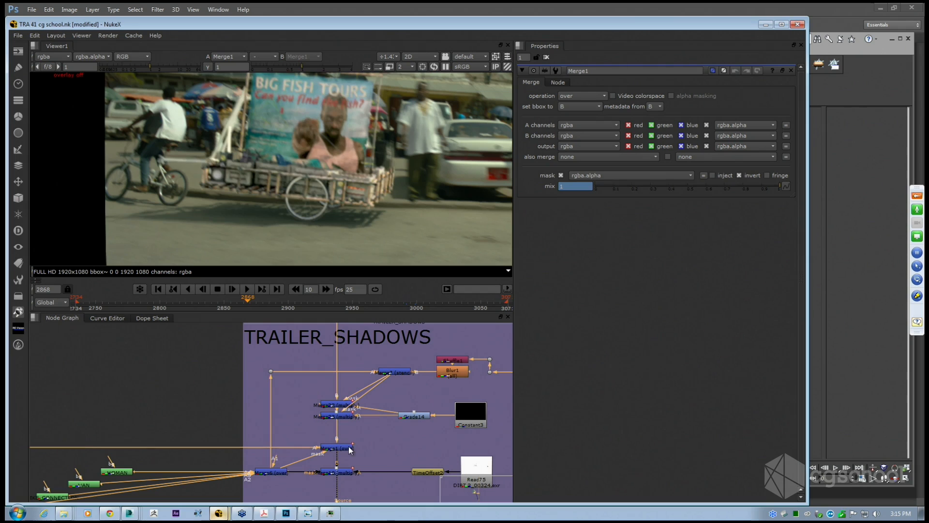
left_click(350, 450)
key("d")
key("d")
key("d")
key("d")
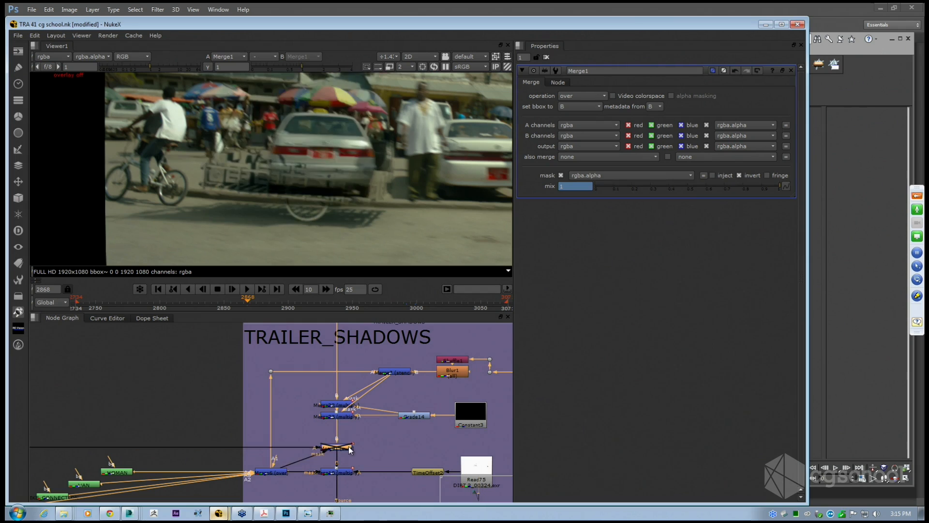
key("d")
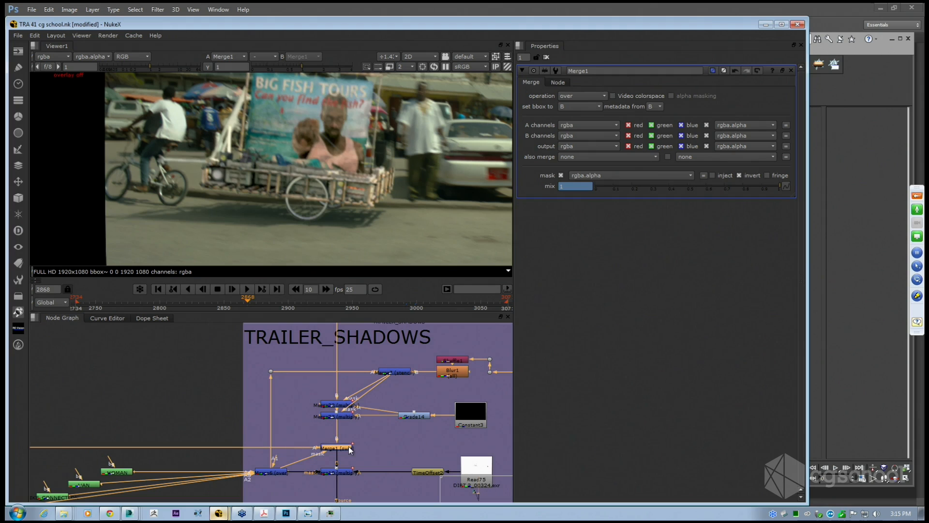
Review how the TRAILER group connects to the TRAILER_SHADOWS group across the whole node graph.
middle_click_drag(360, 453, 372, 444)
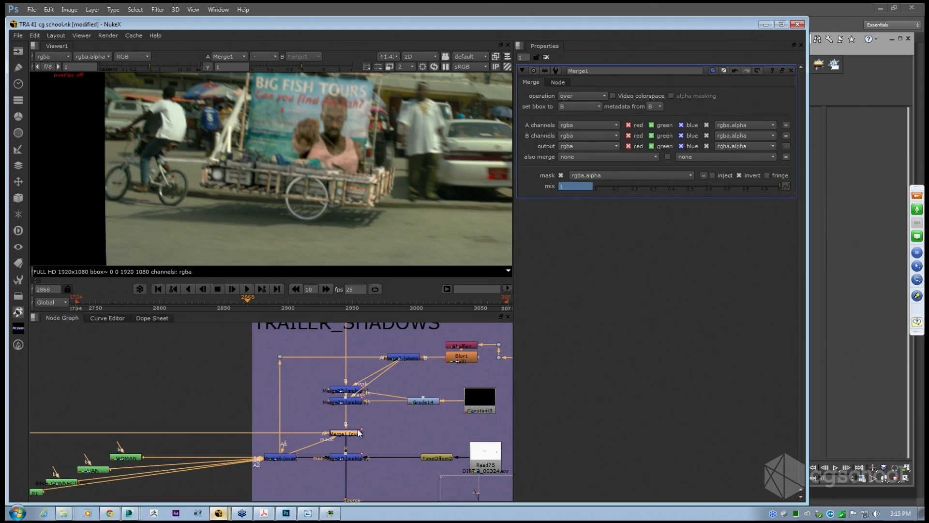
scroll(359, 432, "down", 2)
scroll(366, 434, "down", 5)
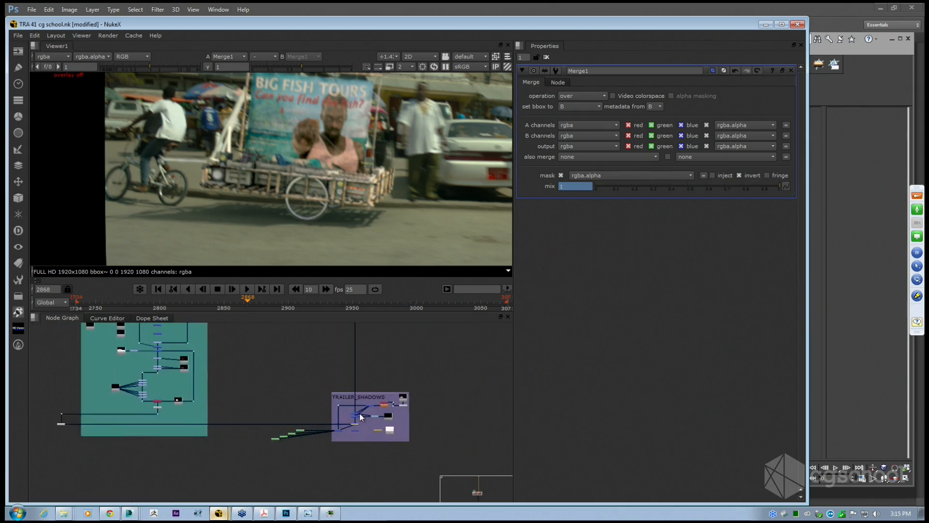
middle_click_drag(324, 376, 302, 393)
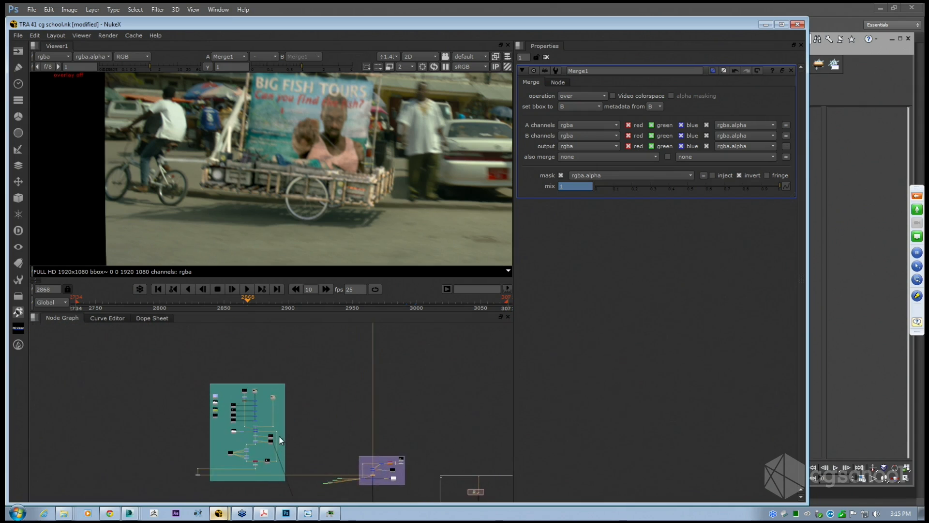
key("space")
scroll(311, 312, "up", 3)
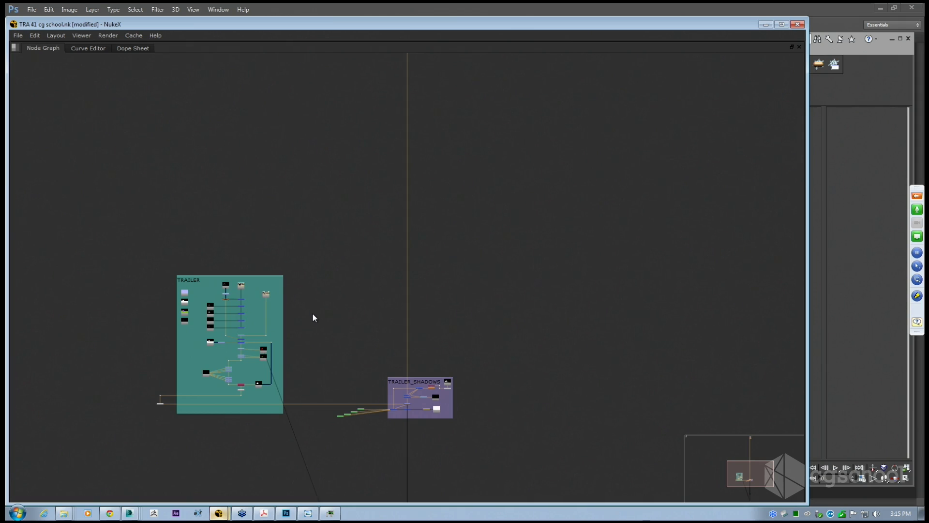
middle_click_drag(263, 390, 292, 332)
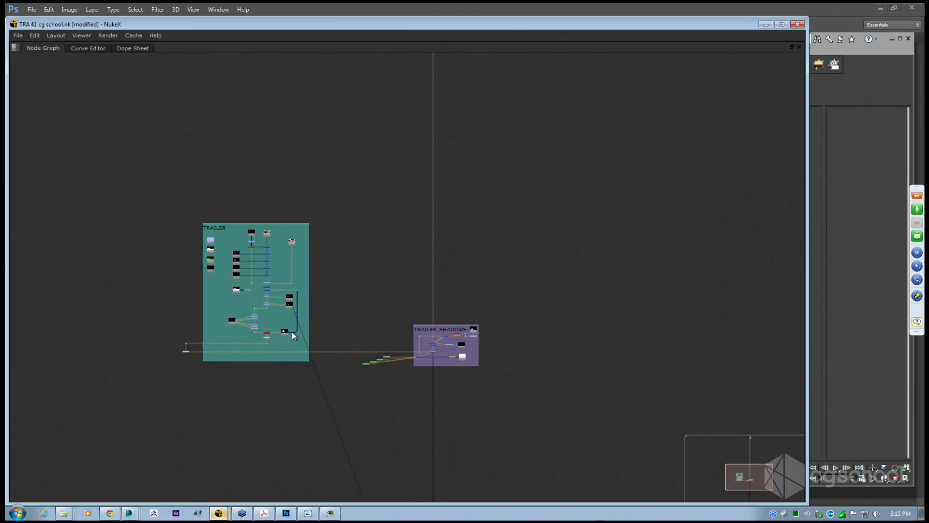
key("space")
middle_click_drag(352, 382, 330, 426)
scroll(330, 426, "down", 3)
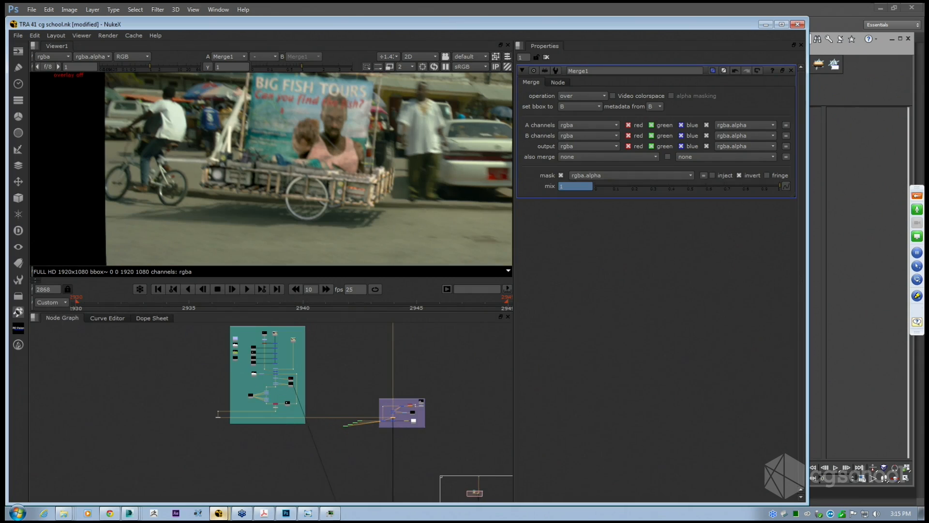
Move the four green nodes feeding Merge6 down below the TRAILER_SHADOWS group.
middle_click_drag(366, 381, 338, 395)
scroll(327, 444, "up", 5)
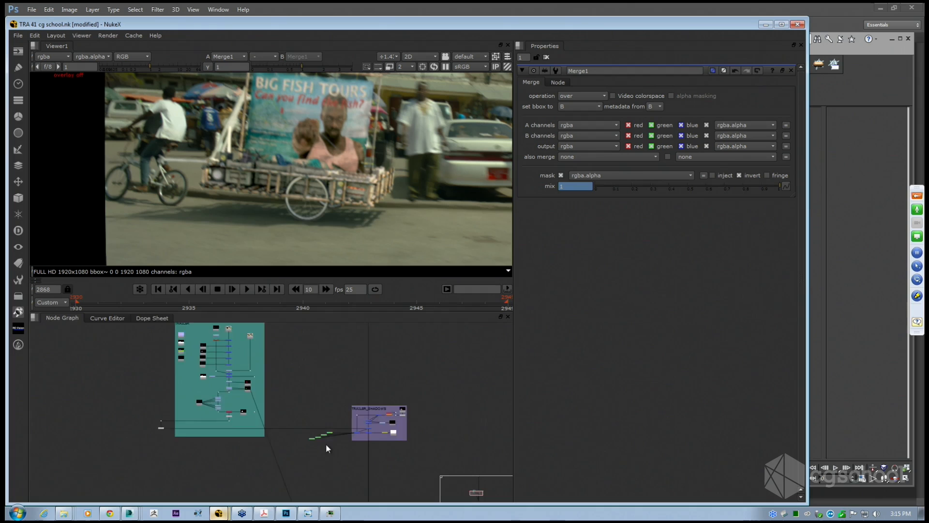
left_click_drag(277, 404, 276, 404)
middle_click_drag(315, 394, 264, 331)
scroll(290, 359, "up", 2)
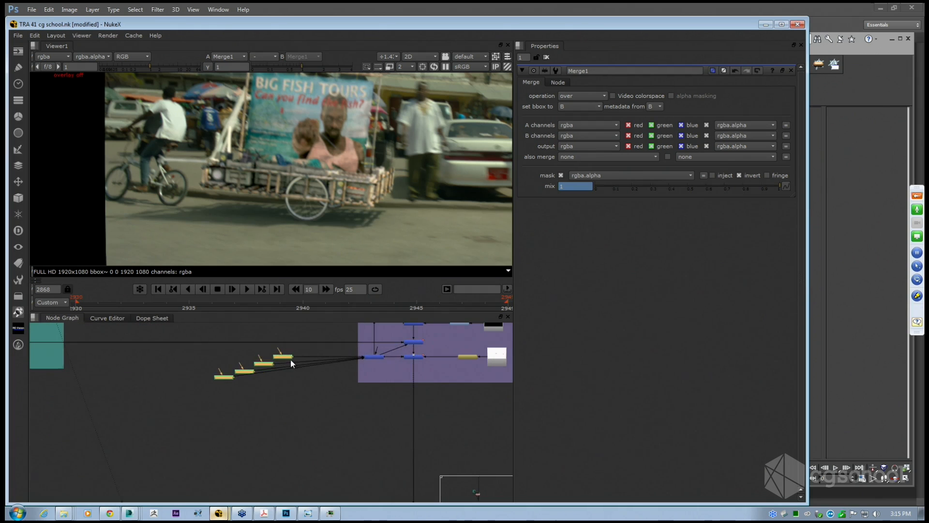
left_click_drag(291, 358, 342, 427)
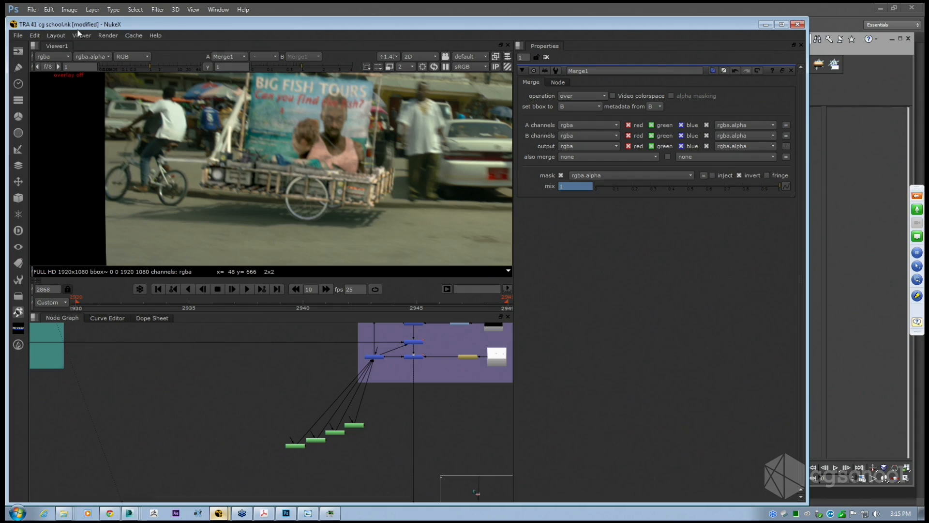
Open the script ISF_40_NEW RE-LINKED..nk from the INSIDE FISH SCENE/COMP folder and accept the version warning.
left_click(24, 37)
left_click(33, 56)
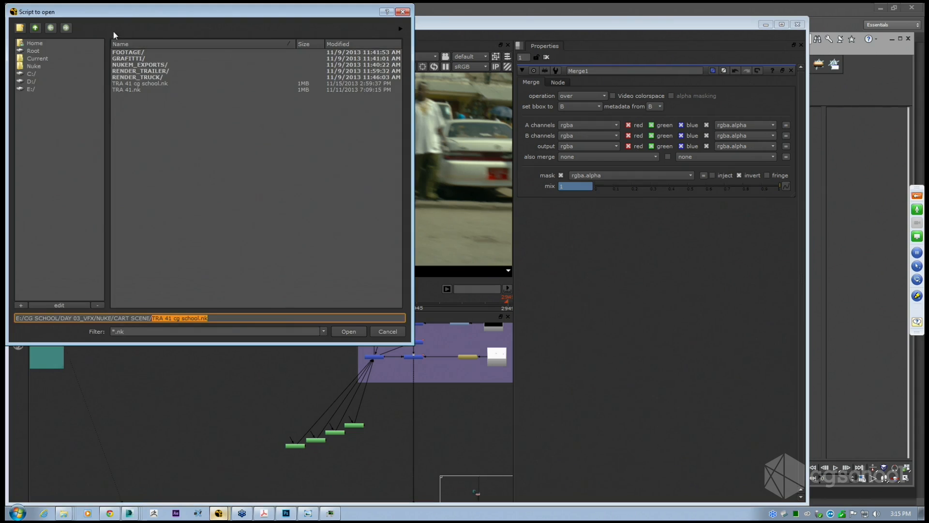
left_click_drag(113, 15, 147, 35)
left_click(68, 48)
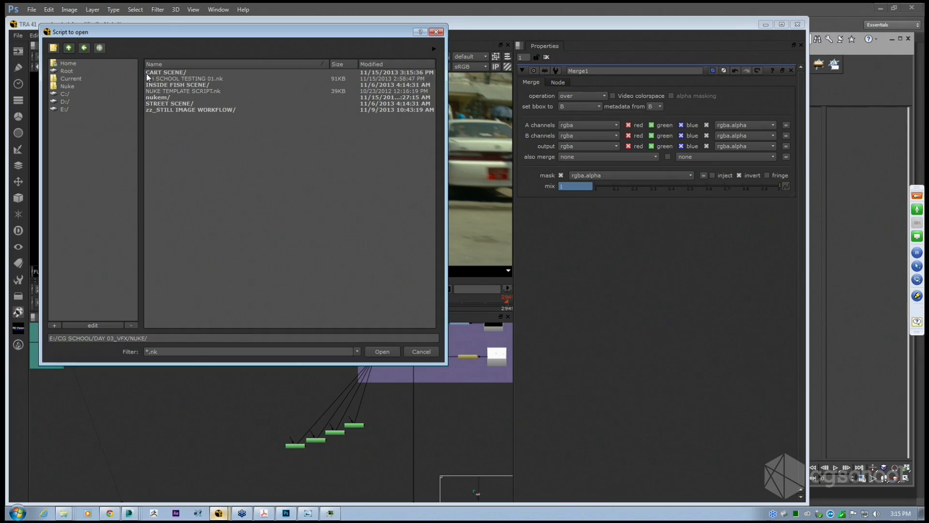
double_click(172, 86)
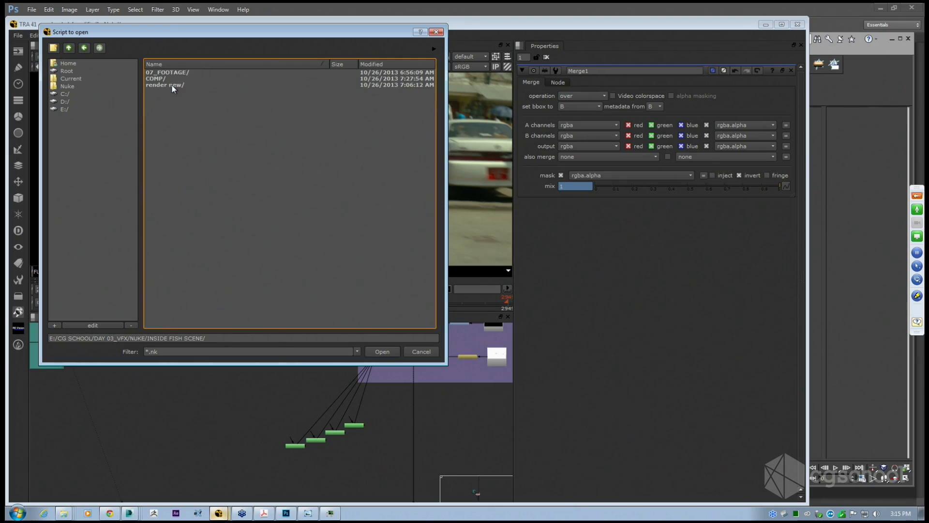
double_click(165, 79)
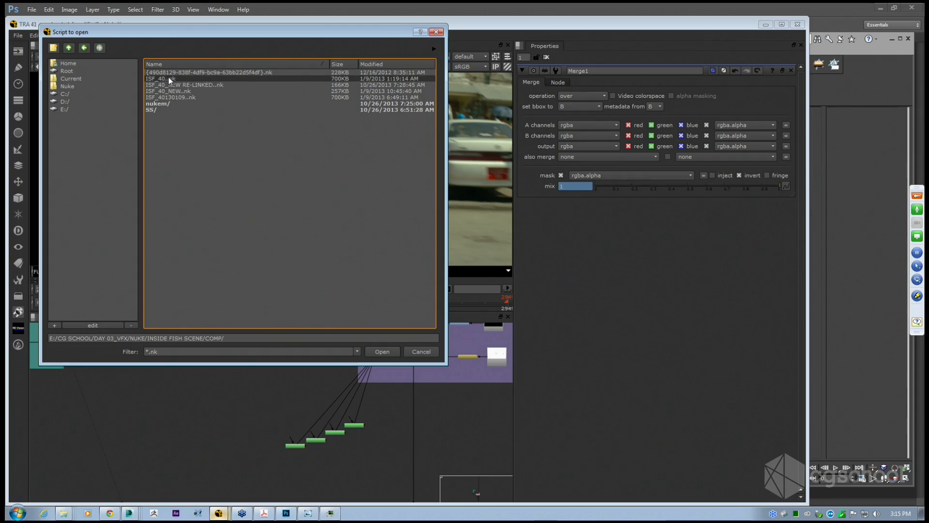
left_click(379, 350)
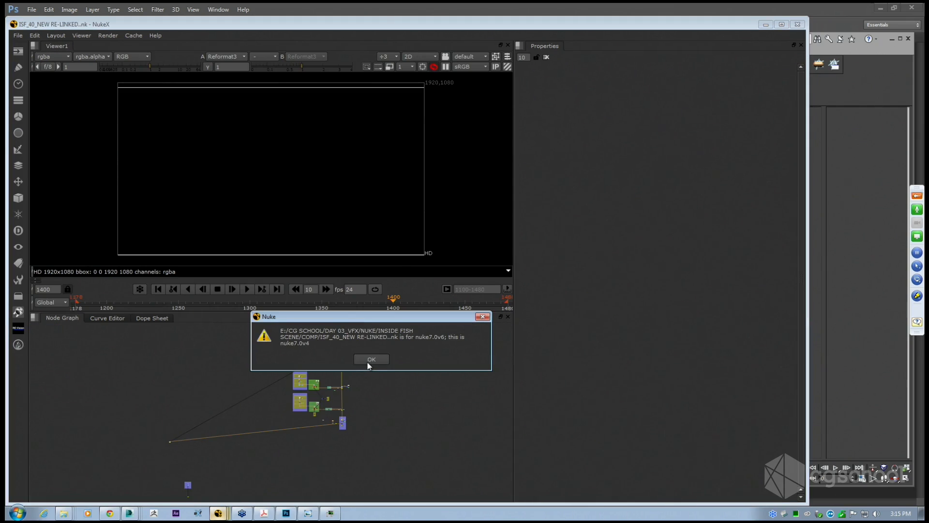
left_click(371, 360)
Examine the overall node graph layout and the FISH_INTERIOR_ISF_20 group with its passes, colour and fog sections.
middle_click_drag(341, 388, 354, 401)
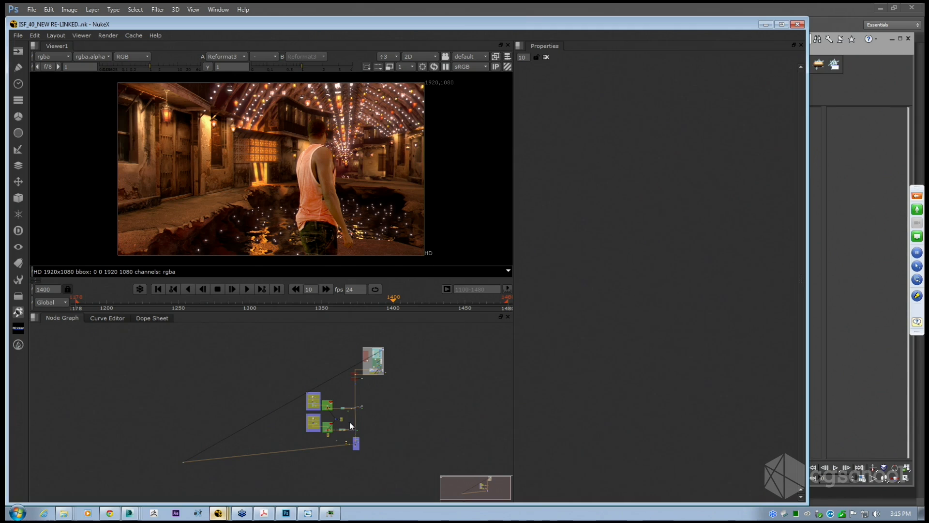
middle_click_drag(349, 423, 405, 321)
key("space")
scroll(372, 345, "up", 11)
scroll(379, 341, "down", 3)
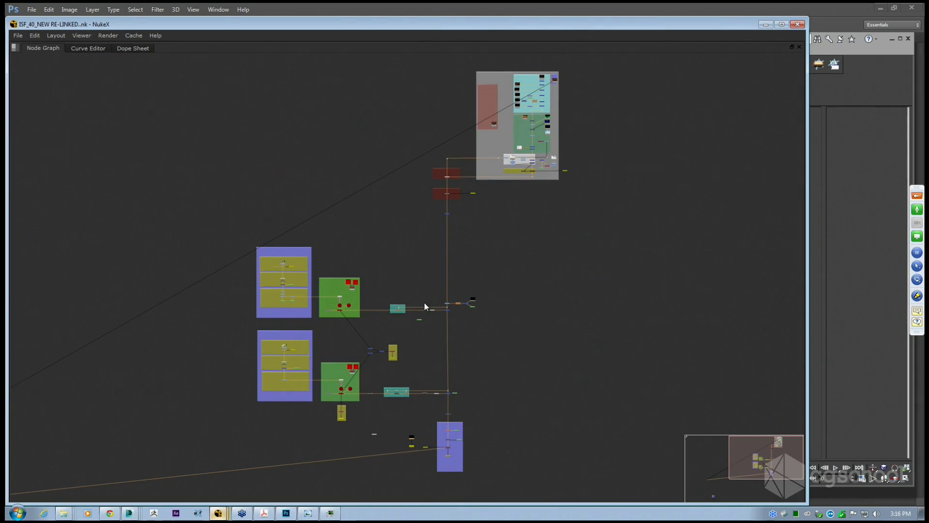
scroll(538, 85, "up", 5)
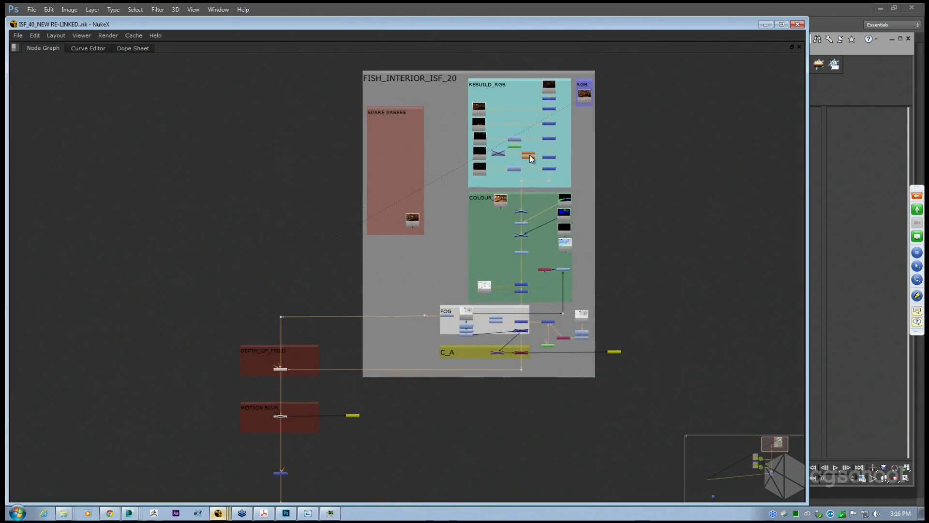
middle_click_drag(530, 155, 523, 193)
key("space")
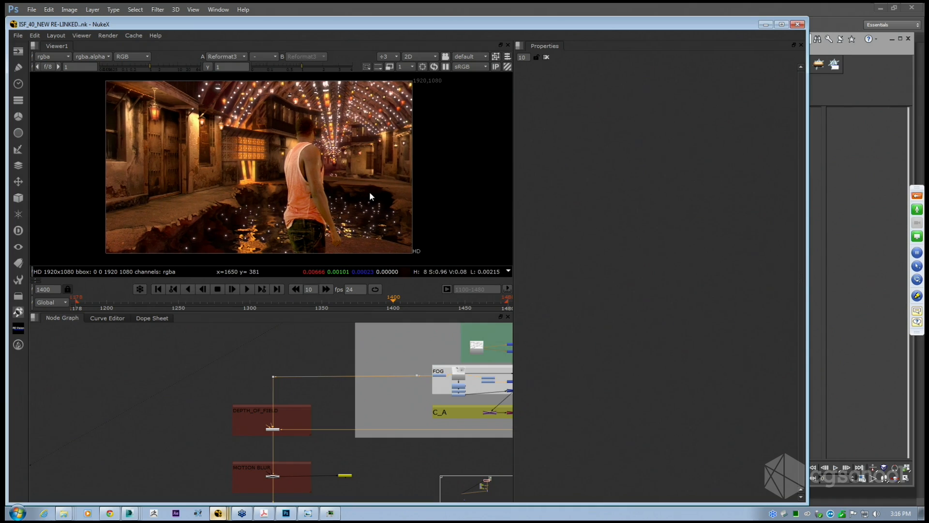
Switch to File Explorer, browse to the INSIDE FISH SCENE folder and play the ISF_40 video, then minimize the player.
left_click(63, 513)
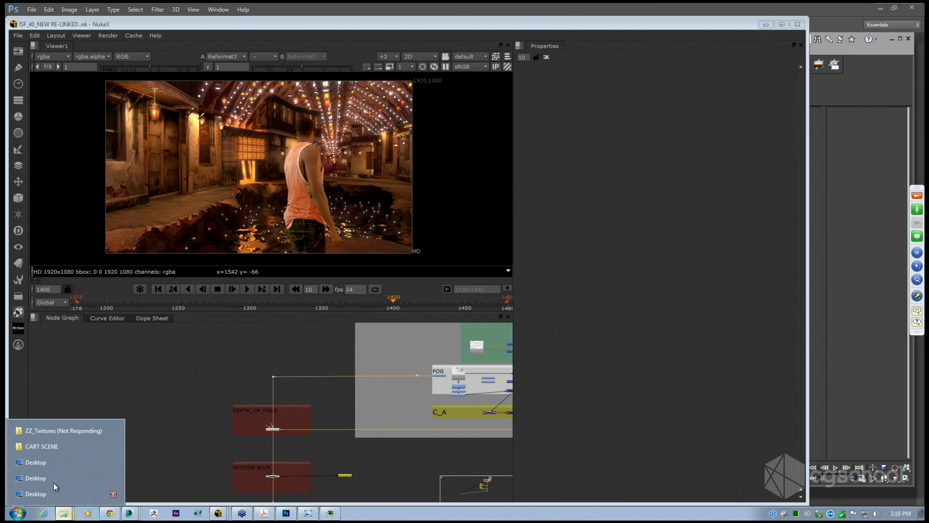
left_click(49, 444)
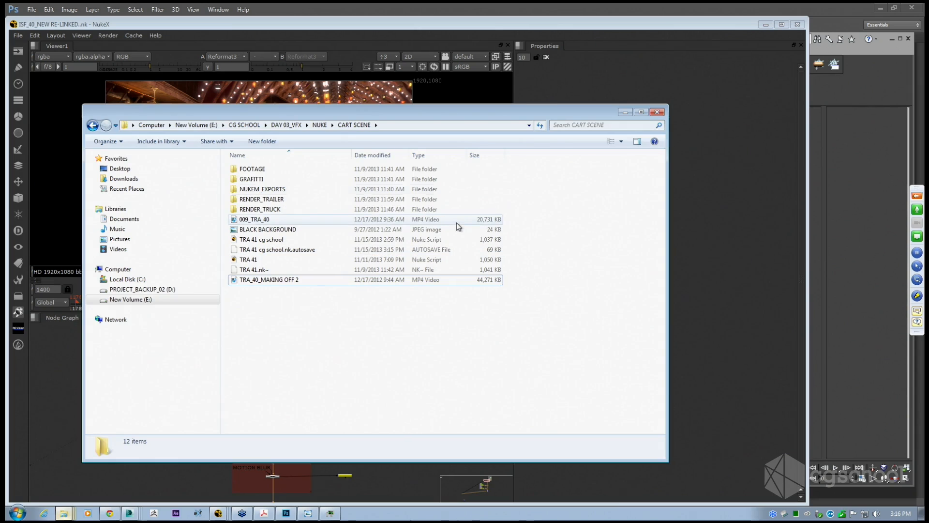
left_click(319, 125)
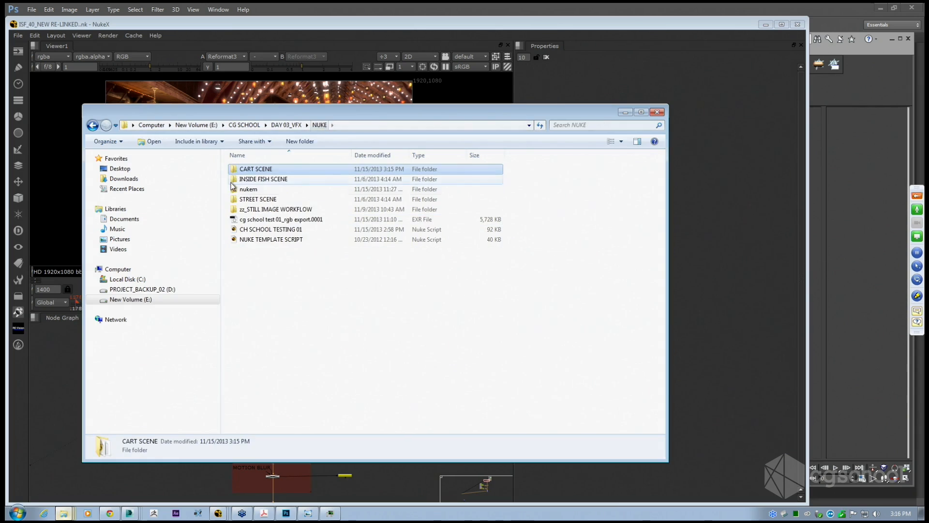
double_click(255, 181)
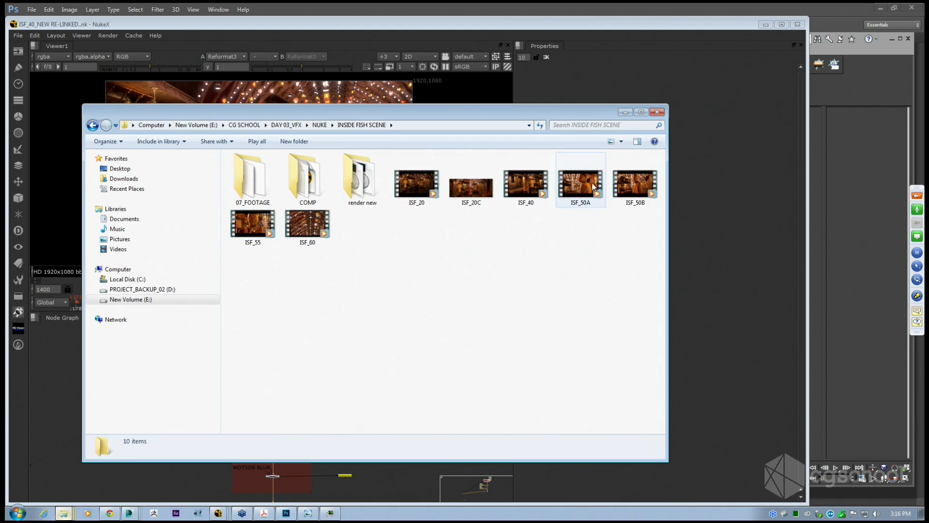
double_click(532, 186)
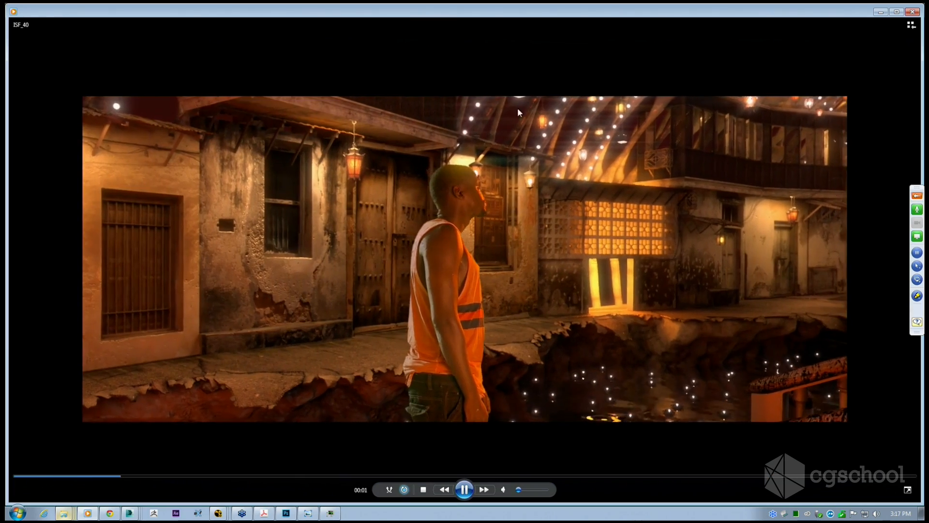
left_click(880, 12)
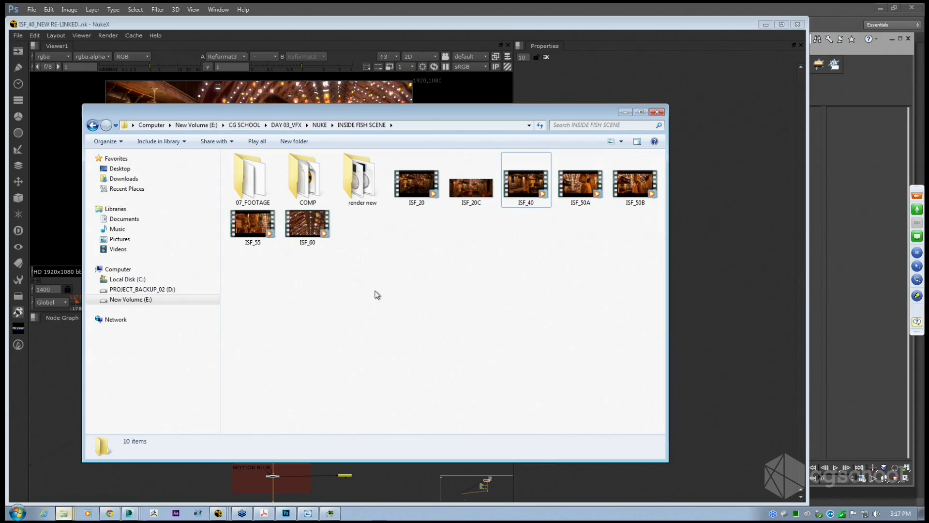
Reposition the folder window, play the ISF_40 video again and pause it on the man facing the lights.
left_click_drag(473, 118, 555, 144)
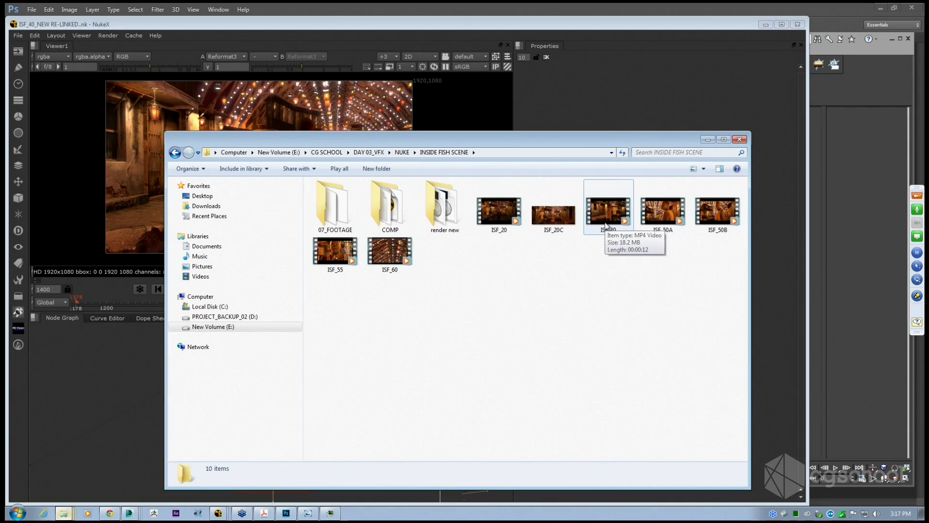
left_click_drag(590, 137, 575, 125)
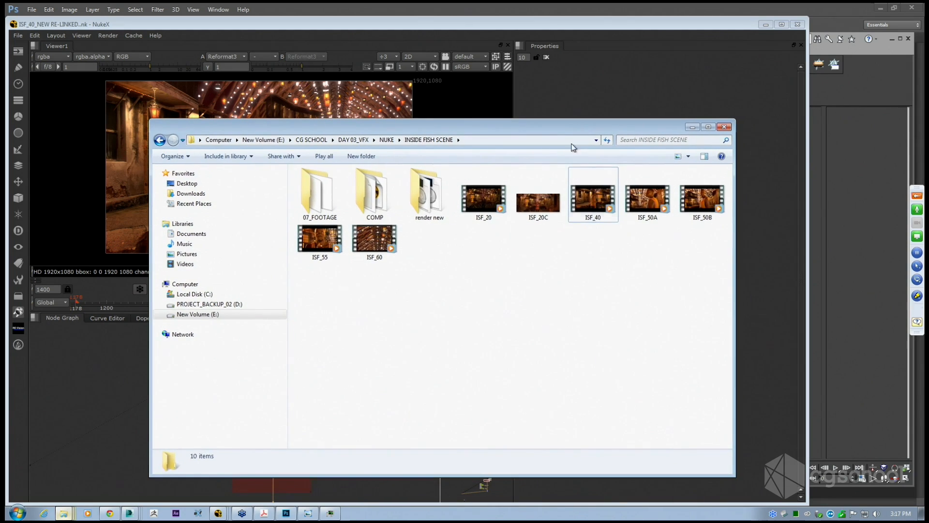
double_click(593, 199)
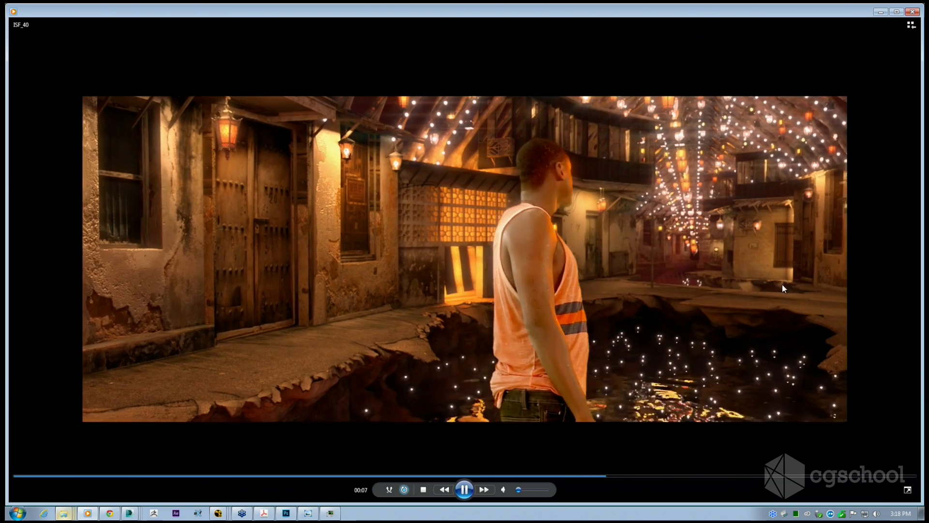
left_click(463, 490)
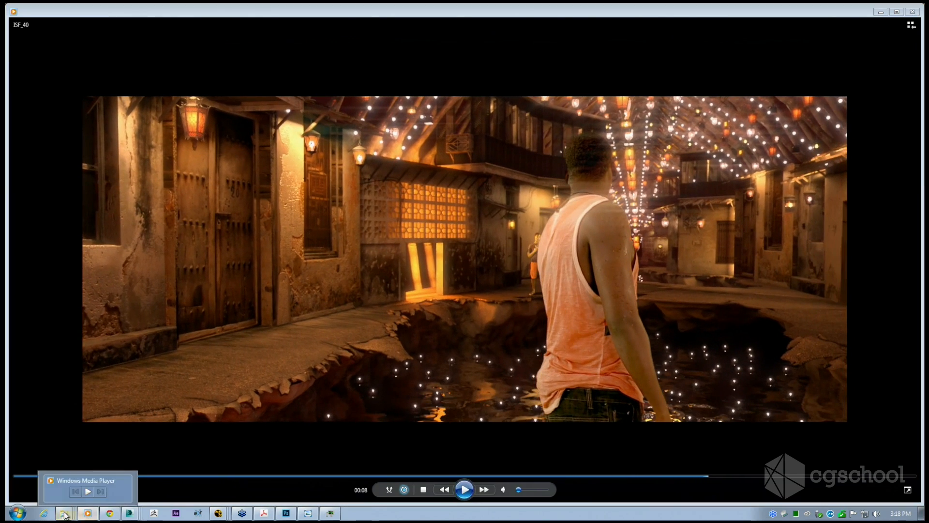
Return to the INSIDE FISH SCENE folder window and browse up to the CG SCHOOL folder.
mouse_move(66, 516)
left_click(71, 448)
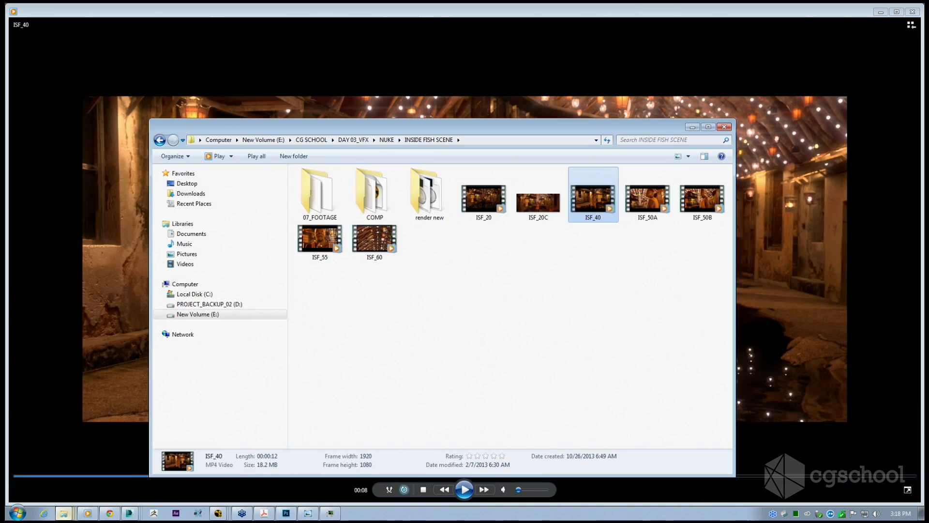
left_click(354, 140)
left_click(317, 141)
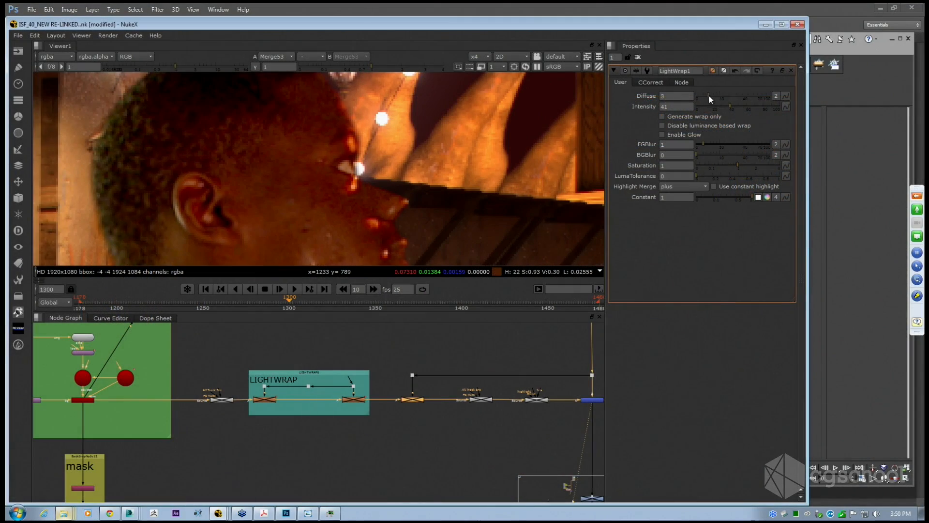
Enable LightWrap1 and set its Diffuse to 1.6 and Intensity to 35.
left_click_drag(709, 94, 721, 98)
key("d")
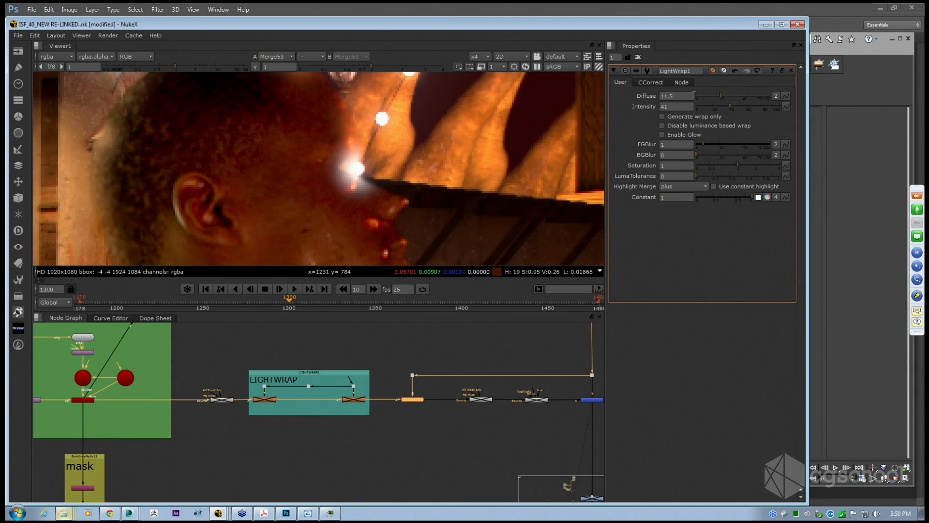
left_click_drag(721, 95, 705, 96)
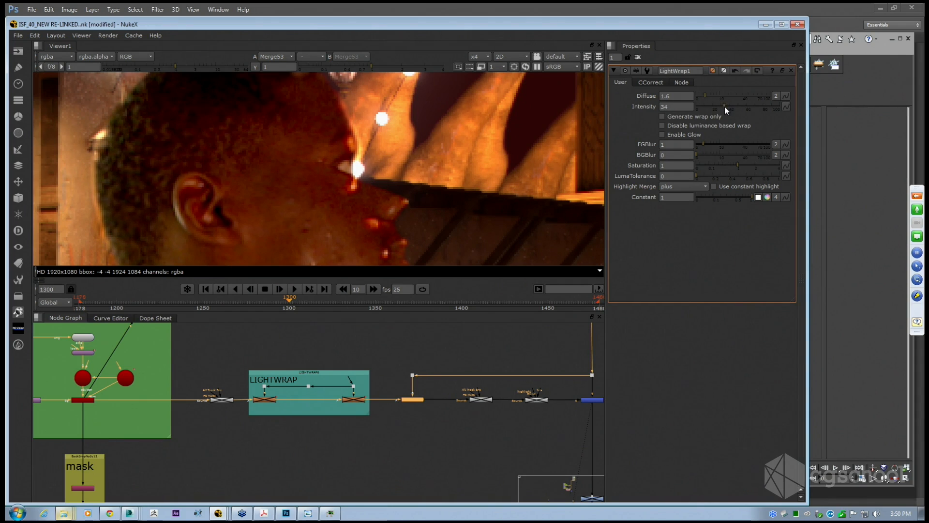
Add a second LightWrap node and insert it directly after LightWrap1 in the foreground branch.
left_click(421, 413)
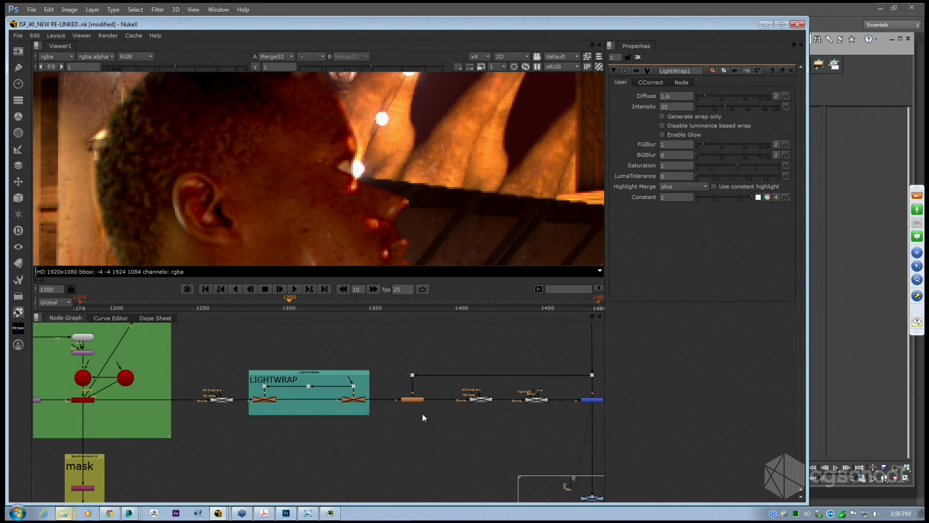
key("Tab")
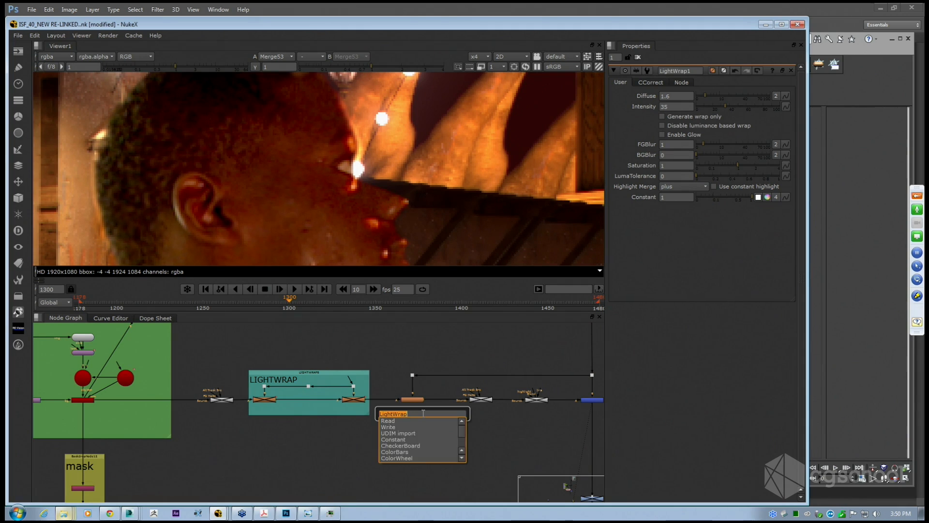
type("light")
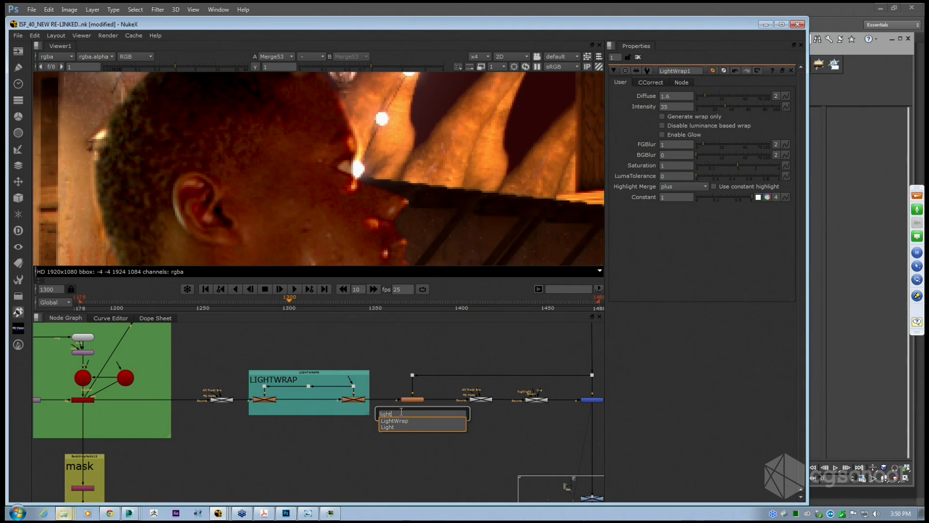
key("Return")
left_click_drag(441, 407, 437, 404)
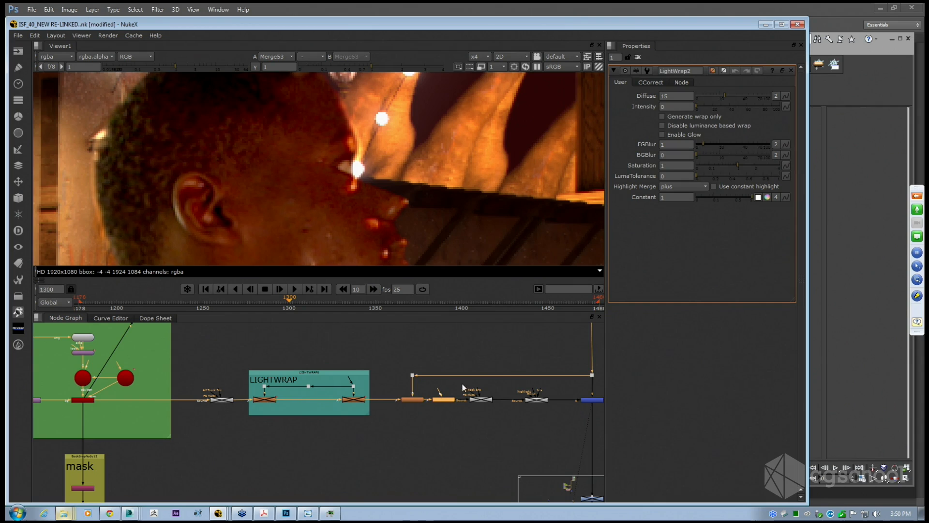
Add a dot to the background connection above LightWrap2 and feed it into that node's B input.
left_click_drag(502, 375, 448, 382, "ctrl")
scroll(446, 382, "up", 4)
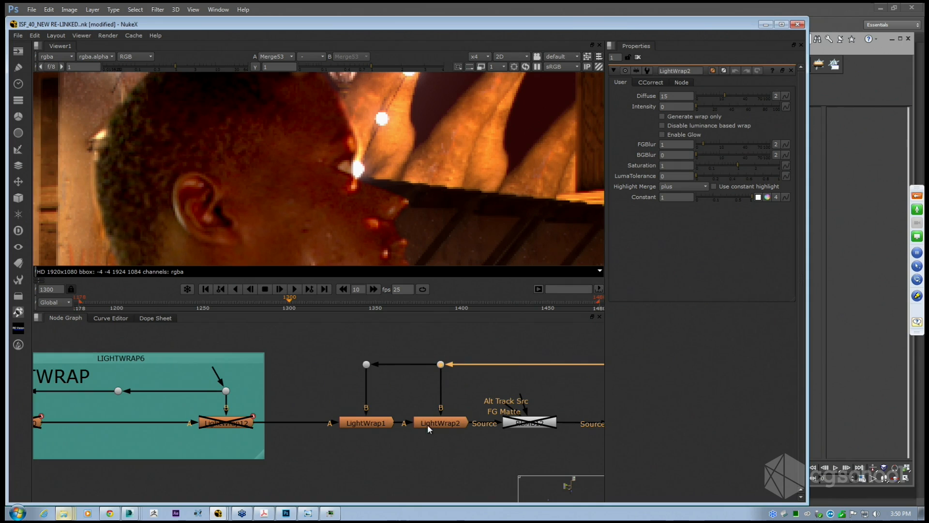
scroll(369, 395, "down", 3)
middle_click_drag(294, 390, 355, 364)
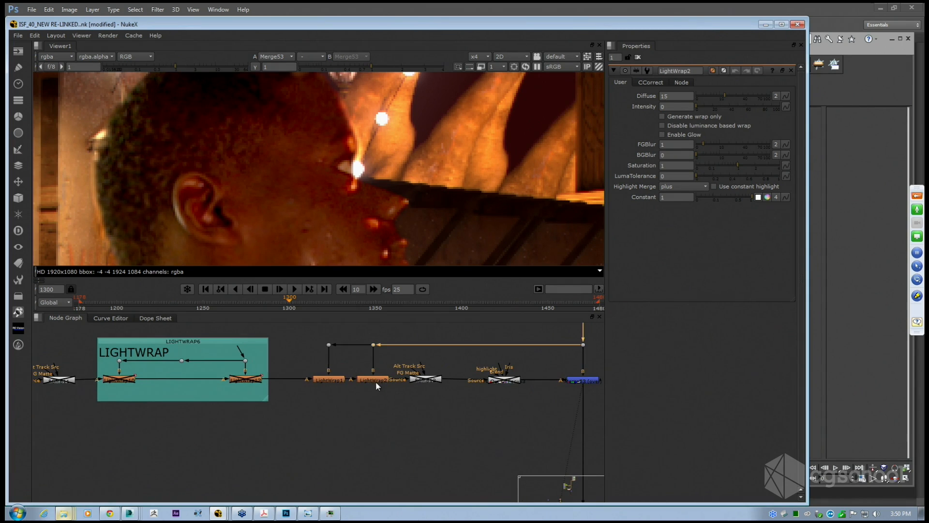
Set LightWrap2's Diffuse to 27, Intensity to 22, FGBlur to 4 and BGBlur to 16.
left_click(698, 118)
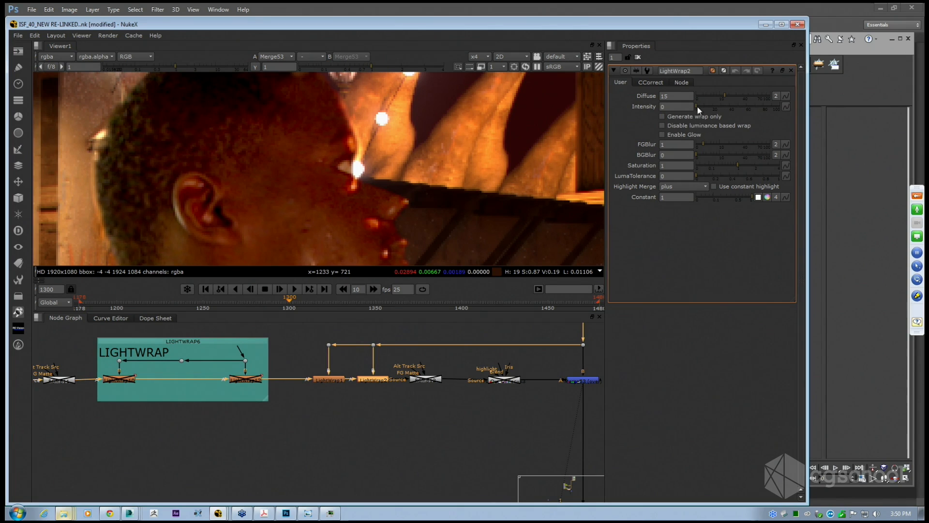
left_click_drag(697, 106, 735, 100)
left_click(716, 96)
left_click_drag(706, 141, 725, 162)
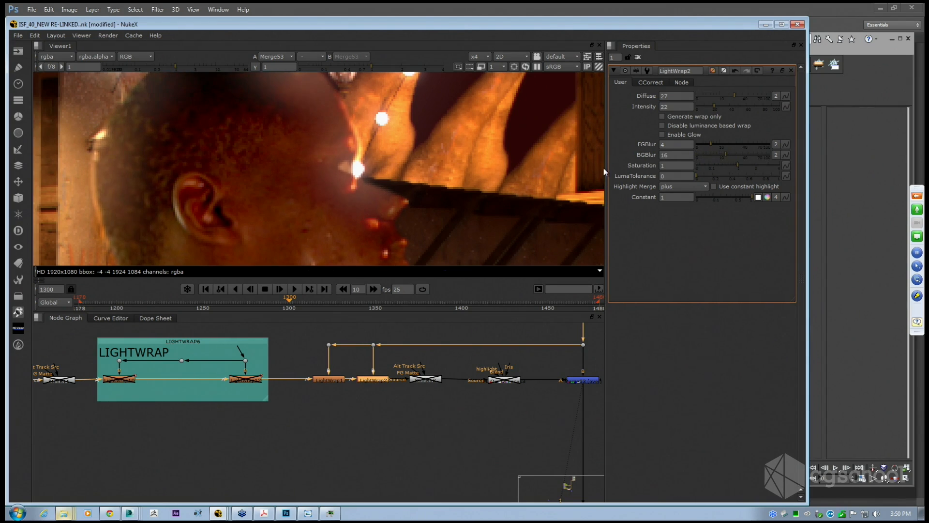
Set LightWrap2's Diffuse to 12.5, Saturation to 0.68 and LumaTolerance to 0.19 while viewing the whole head.
scroll(350, 170, "down", 3)
mouse_move(725, 97)
left_mouse_down()
mouse_move(714, 92)
mouse_move(721, 97)
left_mouse_up()
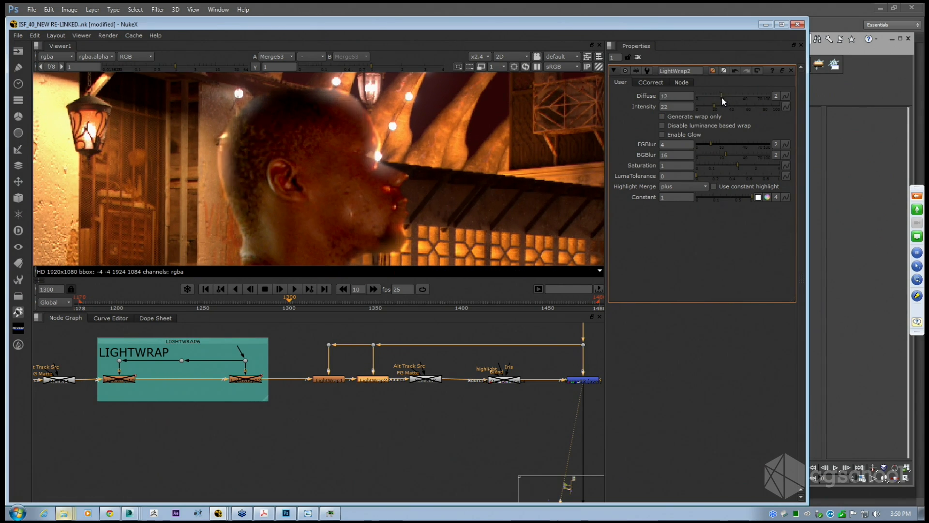
left_click_drag(739, 164, 712, 176)
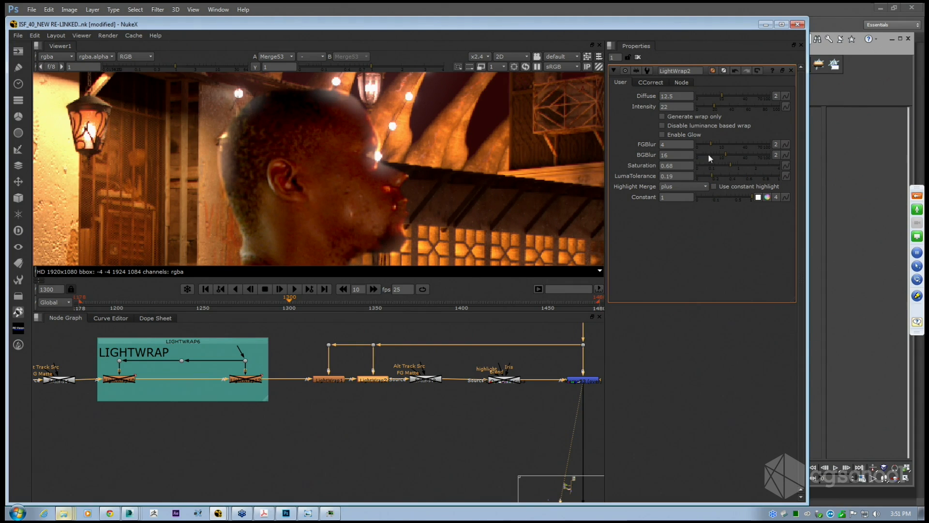
Refine LightWrap2 with FGBlur 3.5, BGBlur 11, Diffuse 12 and Intensity 13.
mouse_move(710, 144)
left_mouse_down()
mouse_move(727, 144)
mouse_move(709, 143)
mouse_move(720, 154)
left_mouse_up()
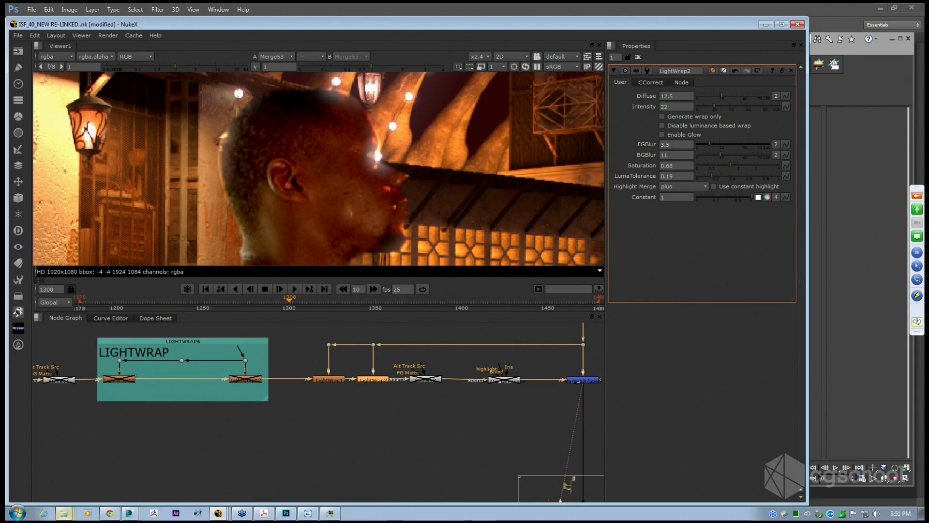
mouse_move(720, 96)
left_mouse_down()
mouse_move(710, 93)
mouse_move(721, 96)
mouse_move(710, 106)
left_mouse_up()
left_click(707, 107)
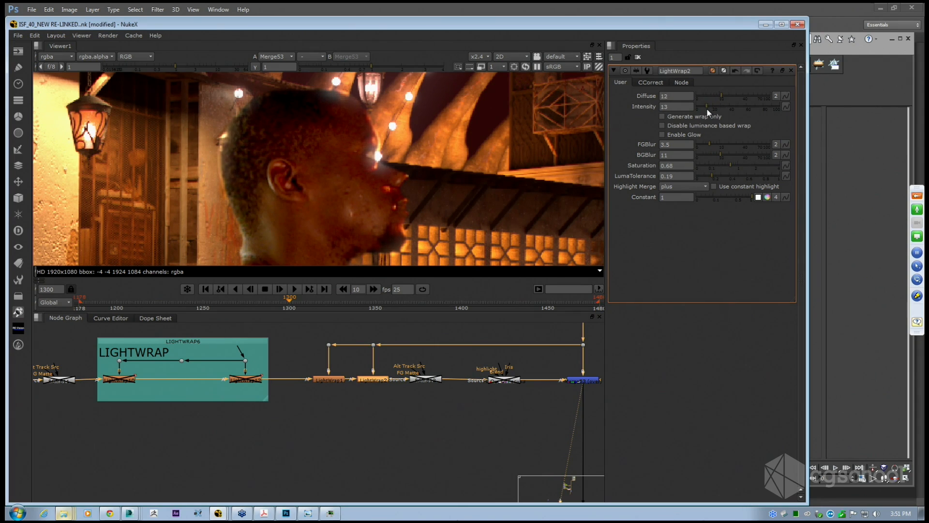
Check LightWrap2's isolated wrap by switching Generate wrap only on and back off.
left_click(668, 118)
left_click(667, 118)
left_click(667, 119)
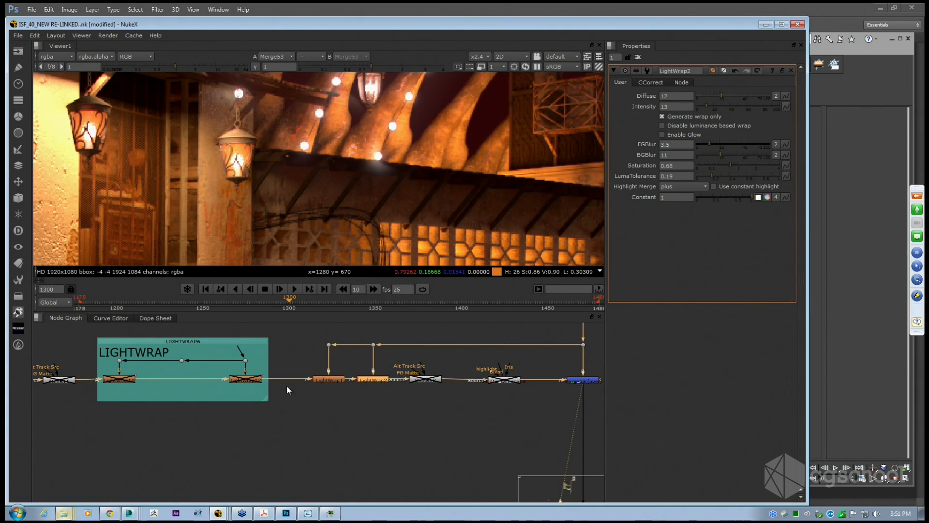
left_click(671, 117)
Compare the head's edge with and without LightWrap2's Disable luminance based wrap, and leave the option on.
left_click(662, 126)
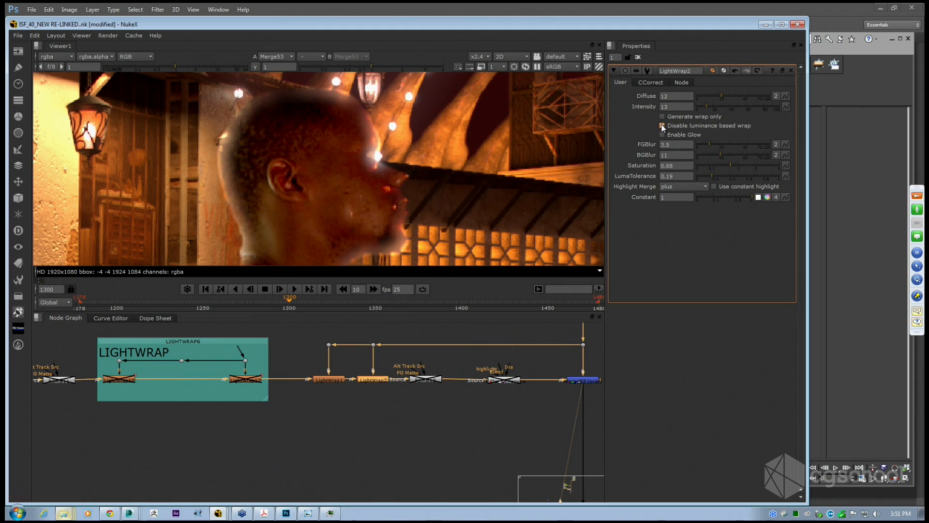
left_click(667, 125)
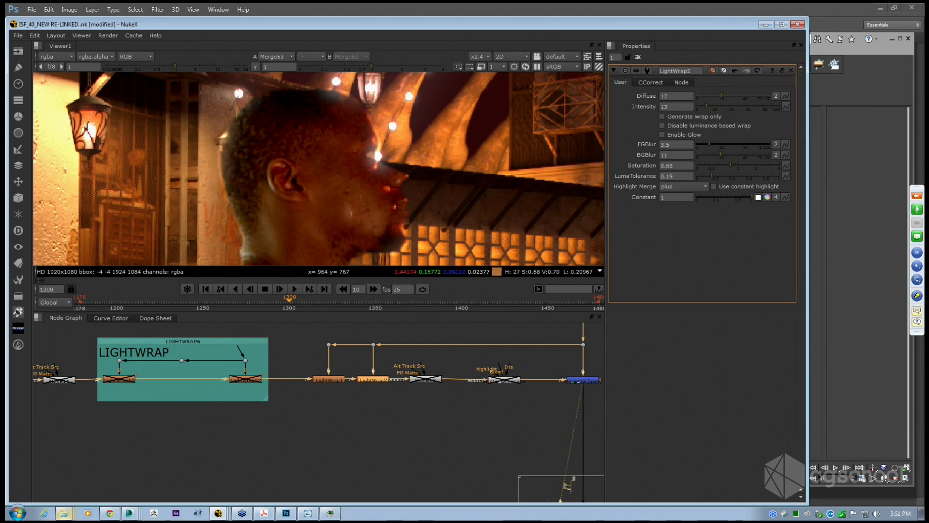
left_click(662, 125)
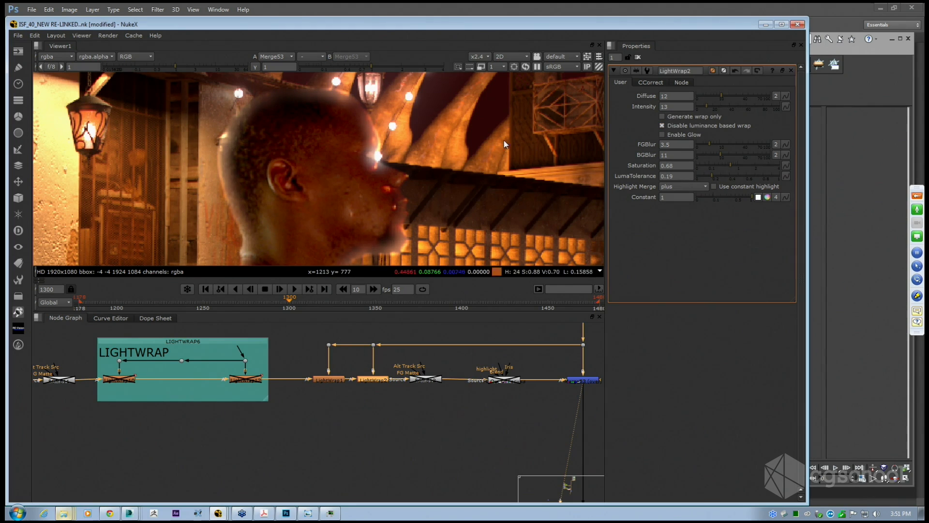
left_click(663, 125)
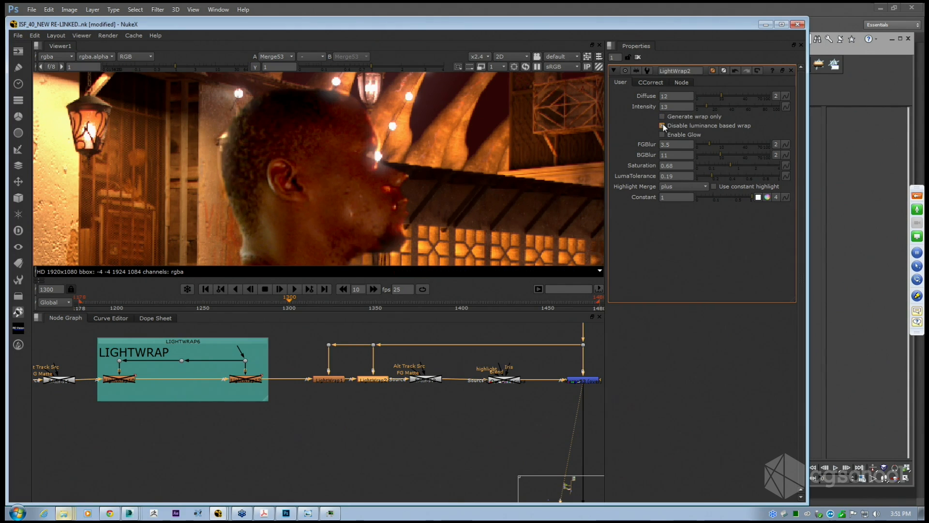
left_click(663, 126)
left_click(662, 125)
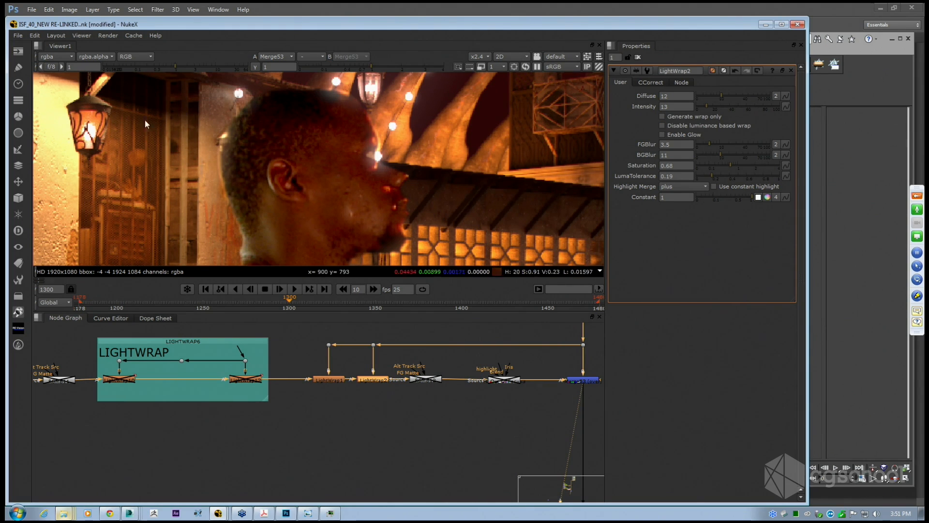
left_click(662, 126)
Compare the head's edge with LightWrap2's Enable Glow on and off, and leave the glow on.
left_click(663, 135)
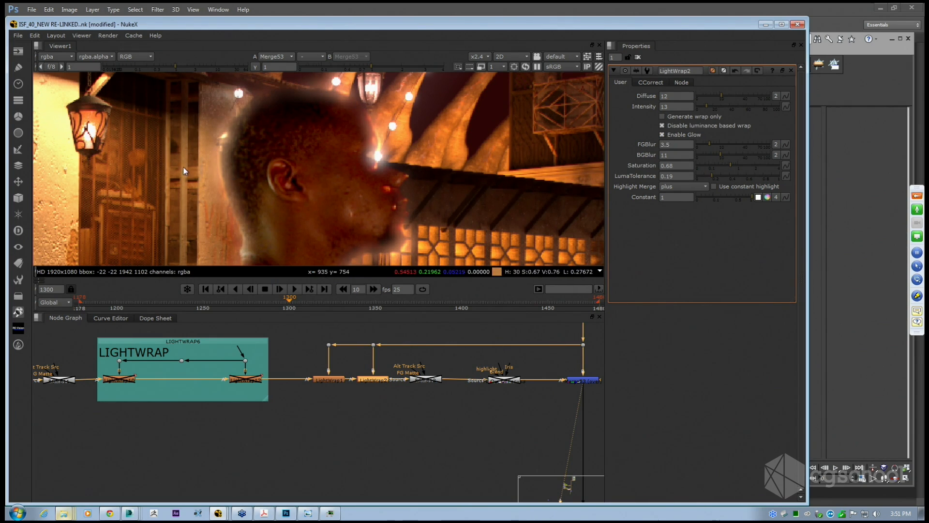
scroll(191, 165, "down", 5)
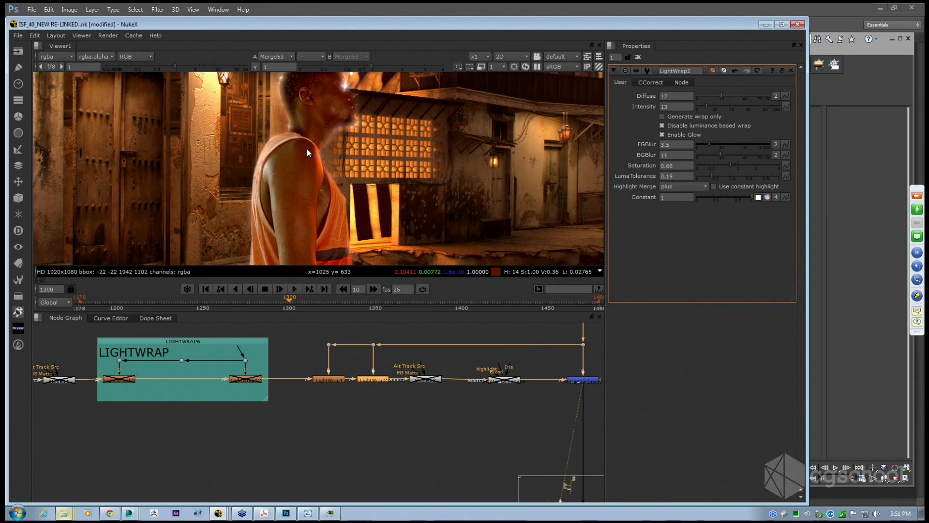
scroll(318, 103, "up", 5)
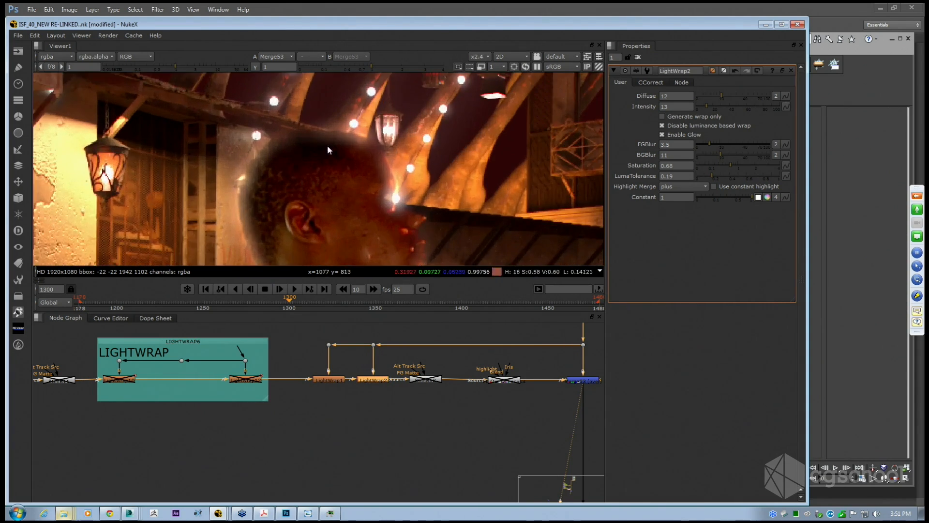
left_click(661, 135)
scroll(283, 170, "up", 6)
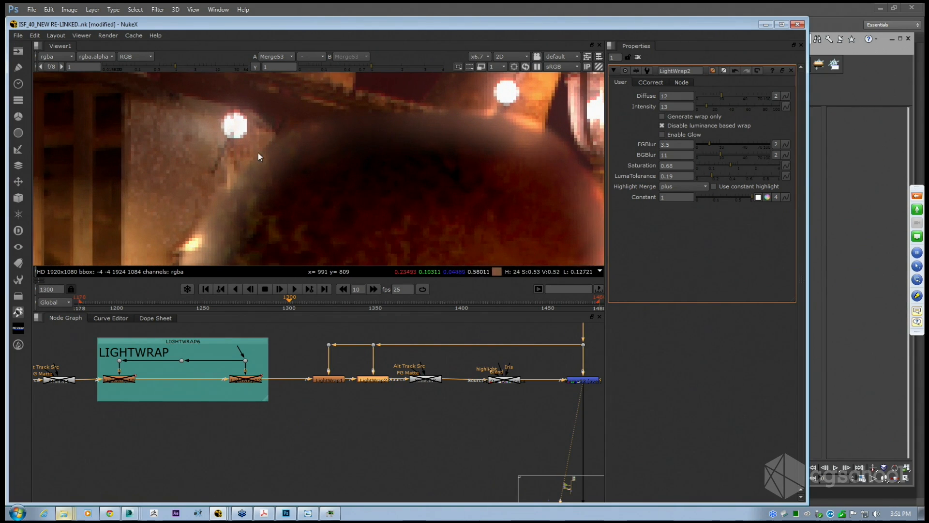
left_click(663, 135)
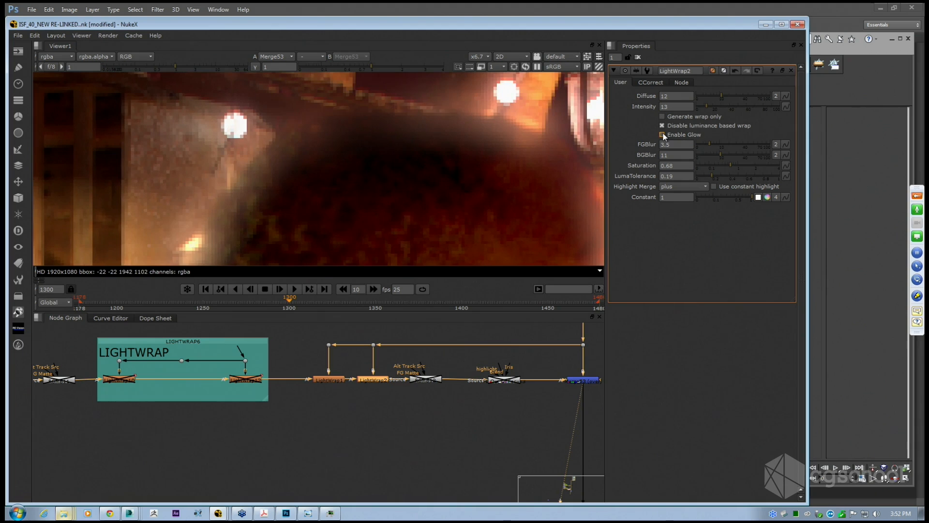
scroll(347, 141, "down", 2)
middle_click_drag(365, 159, 308, 141)
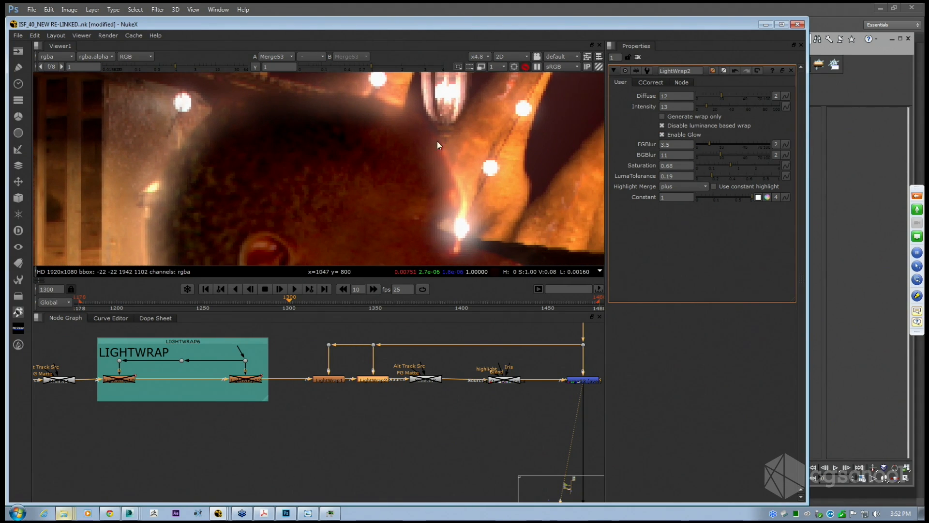
Set LightWrap2's Saturation to 0.95 and Intensity to 3, and check the wrap around the head.
left_click_drag(738, 170, 740, 166)
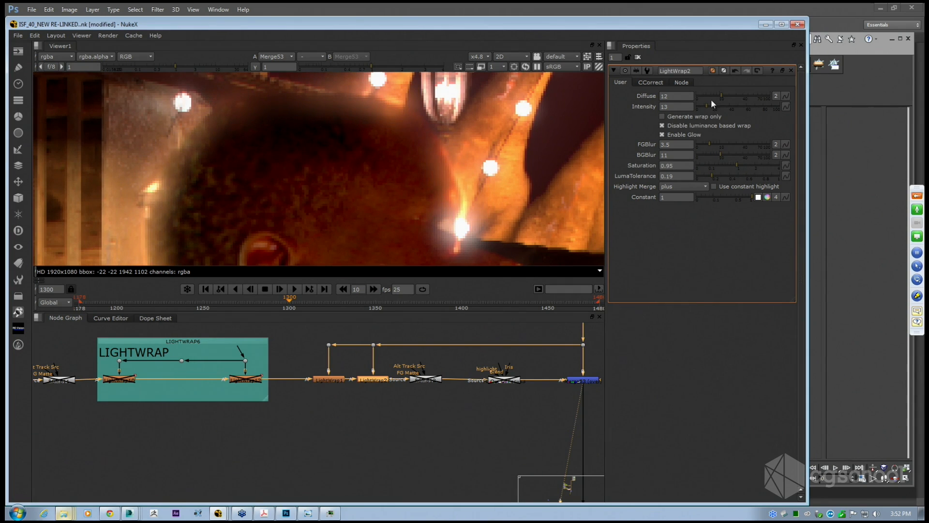
left_click_drag(709, 107, 699, 107)
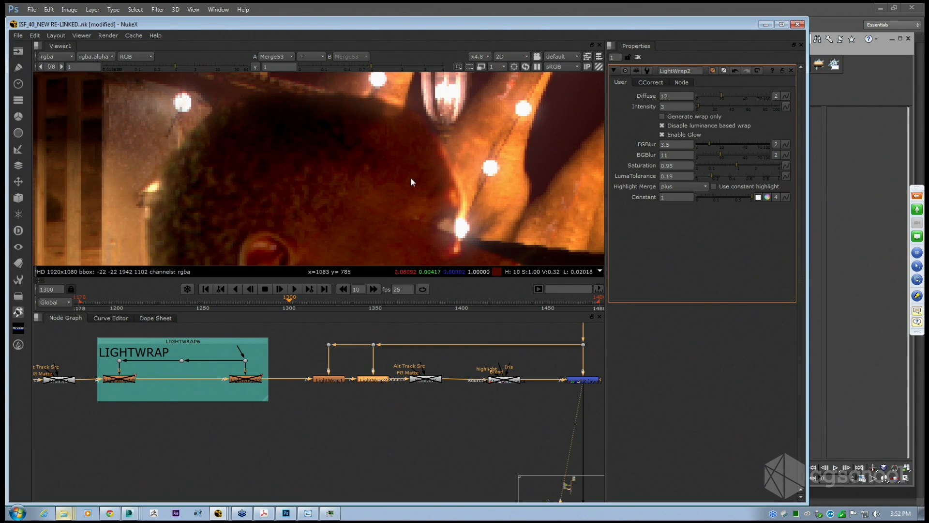
scroll(331, 170, "down", 2)
scroll(332, 170, "down", 4)
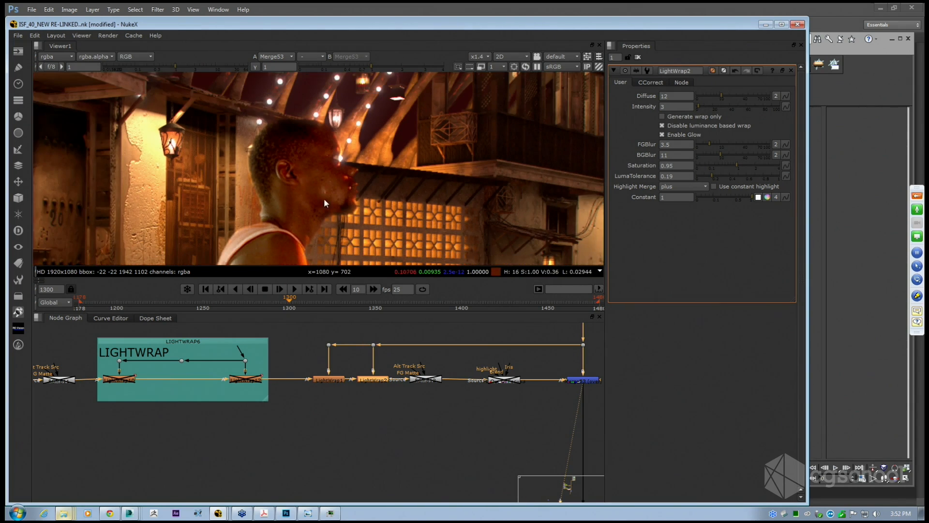
scroll(314, 156, "down", 2)
scroll(312, 134, "up", 5)
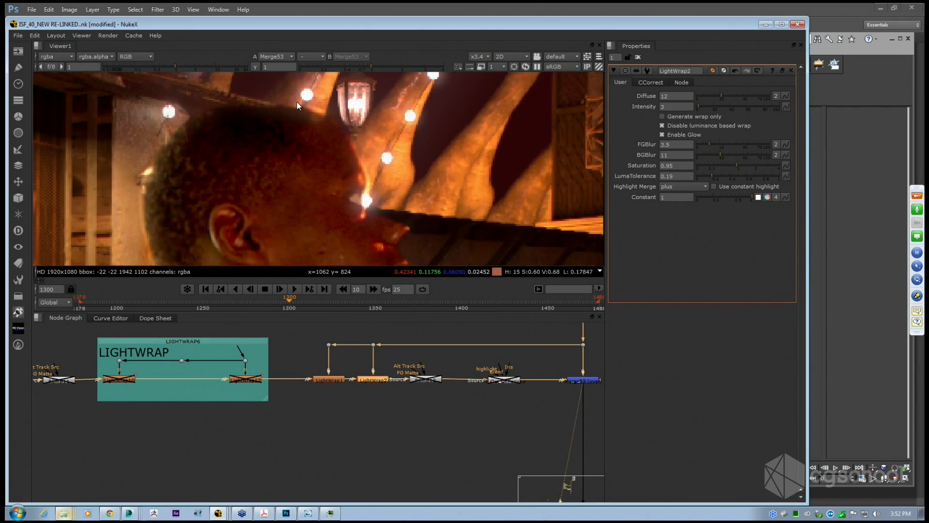
scroll(295, 101, "up", 1)
scroll(284, 113, "down", 3)
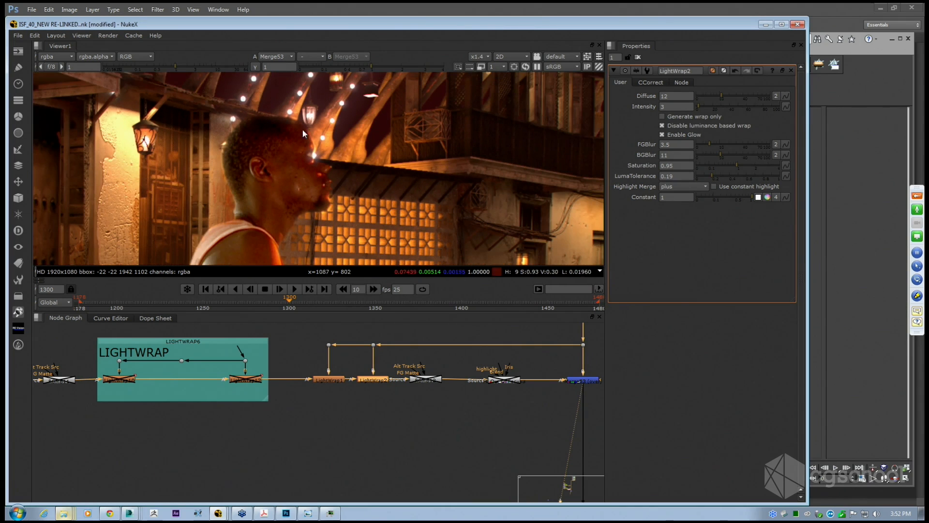
middle_click_drag(308, 145, 323, 146)
Select LightWrap1 and LightWrap2 and toggle them off and on to compare the man's head and chin edges.
left_click_drag(296, 366, 398, 396)
scroll(304, 186, "up", 2)
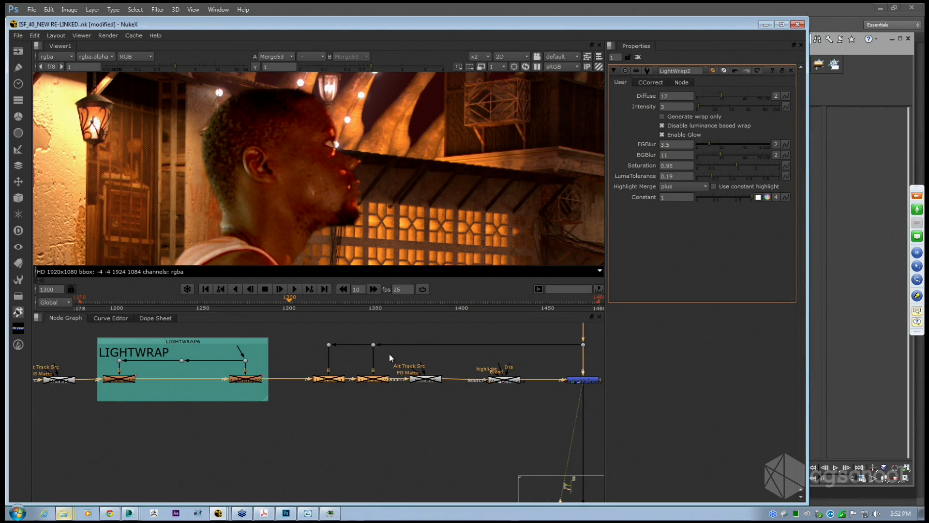
key("d")
key("d")
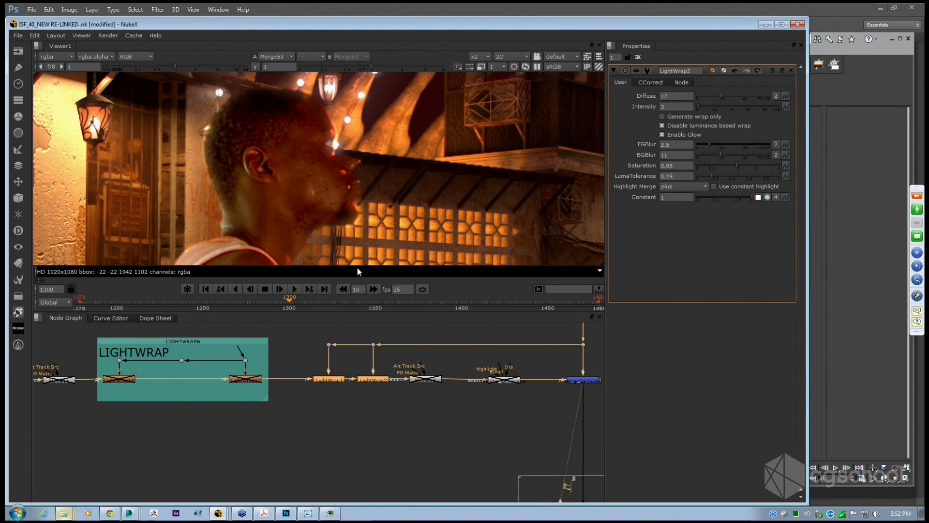
scroll(323, 249, "up", 3)
scroll(328, 185, "up", 2)
key("d")
key("d")
key("d")
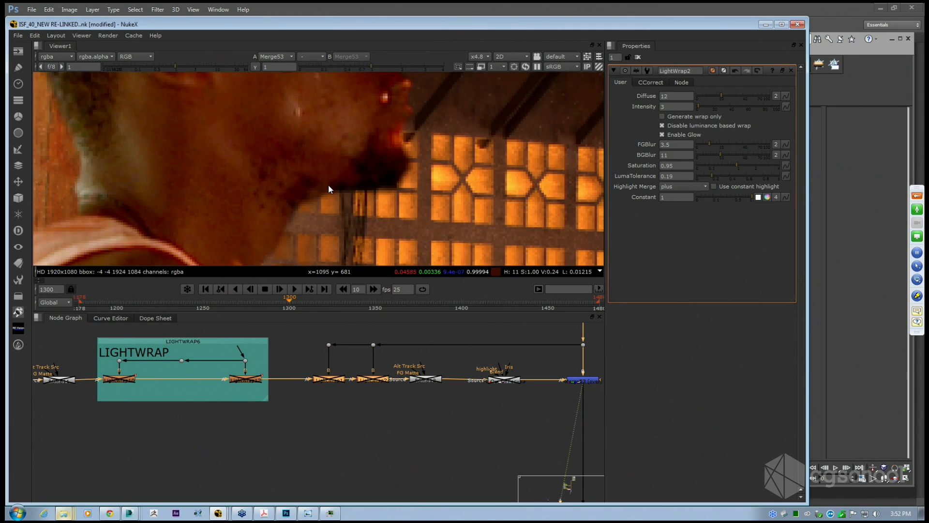
Compare the whole composite with LightWrap1 and LightWrap2 disabled and enabled.
scroll(328, 185, "down", 5)
scroll(334, 170, "down", 4)
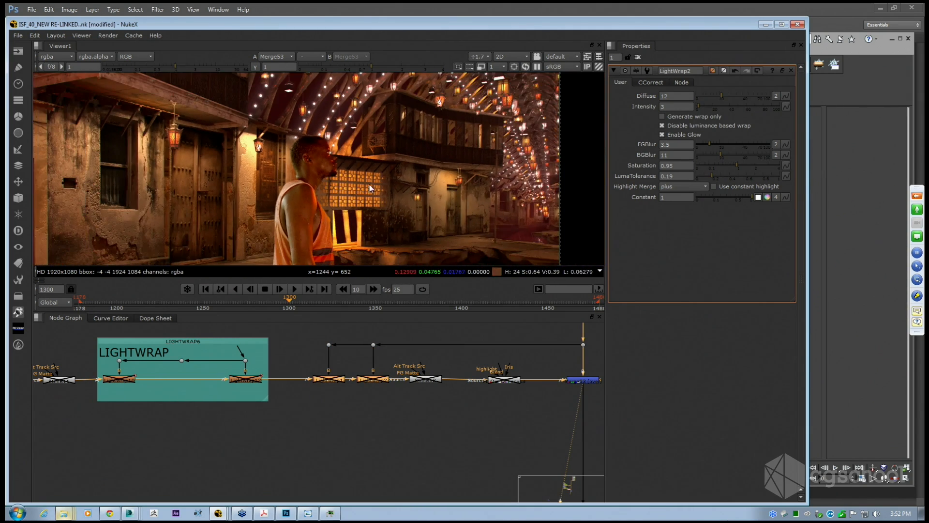
key("d")
key("d")
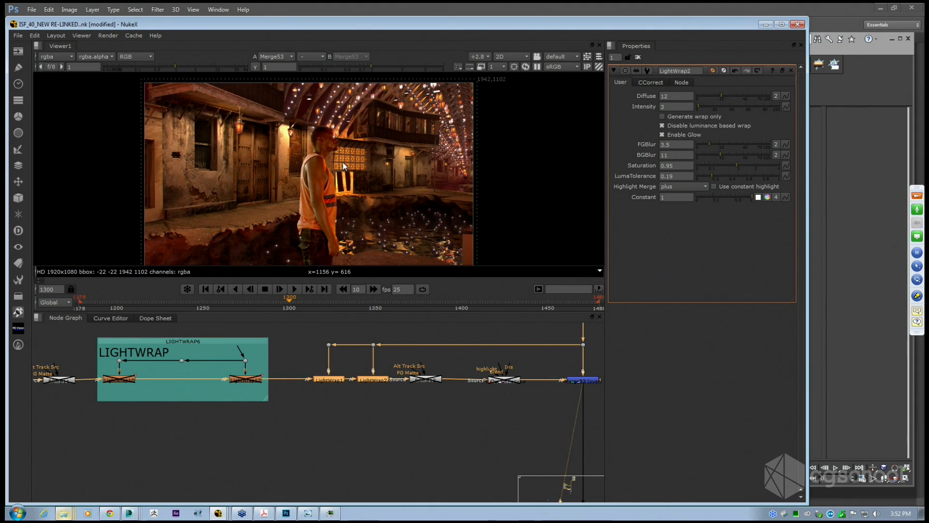
key("d")
key("d")
key("d")
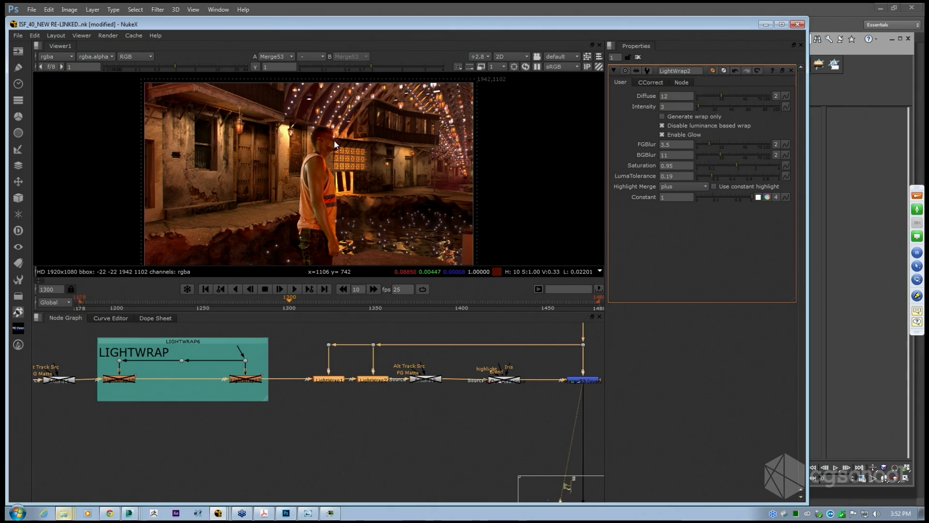
key("d")
key("d")
Compare the man's head up close with and without both light wraps, leaving the two nodes enabled.
scroll(331, 140, "up", 4)
scroll(334, 140, "up", 2)
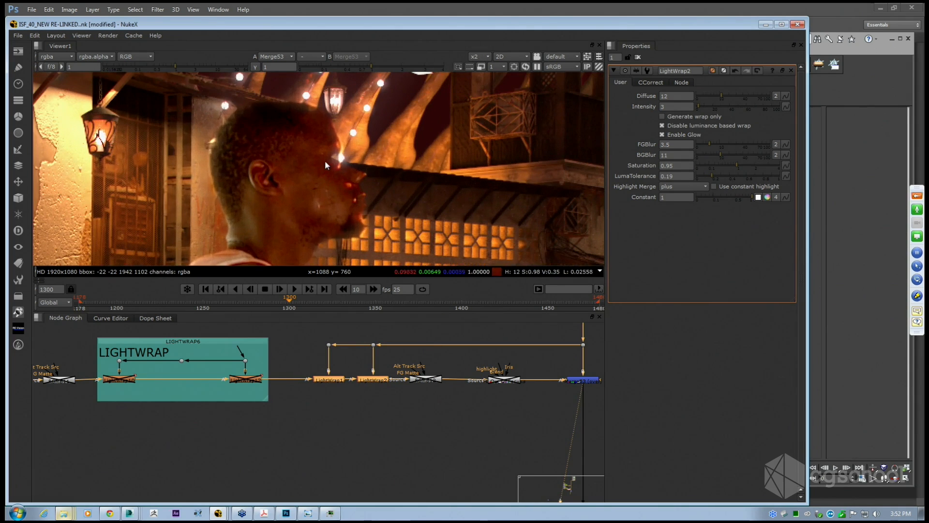
key("d")
key("d")
key("d")
key("d")
key("d")
key("d")
left_click(347, 400)
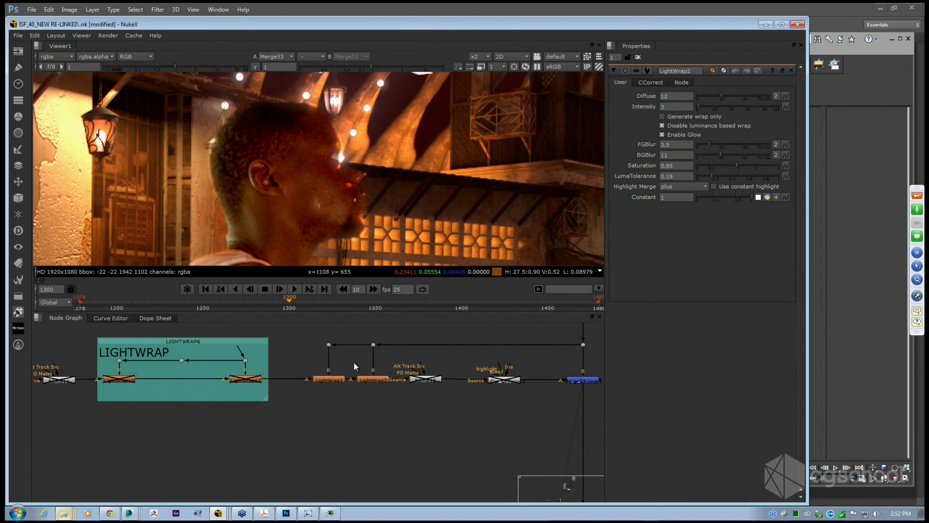
Disable the LightWrap1 and LightWrap2 nodes.
middle_click_drag(177, 377, 185, 374)
left_click_drag(308, 360, 395, 393)
key("d")
Connect the LIGHTWRAP group's dots to the background dot above LightWrap1 and enable LightWrap10 and LightWrap12.
left_click_drag(252, 349, 337, 342)
left_click_drag(105, 371, 277, 402)
key("d")
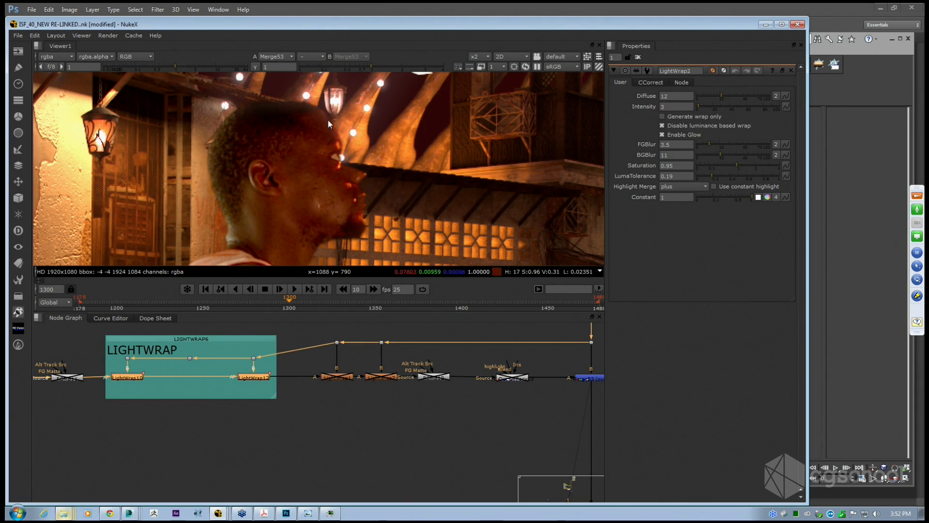
scroll(323, 180, "down", 5)
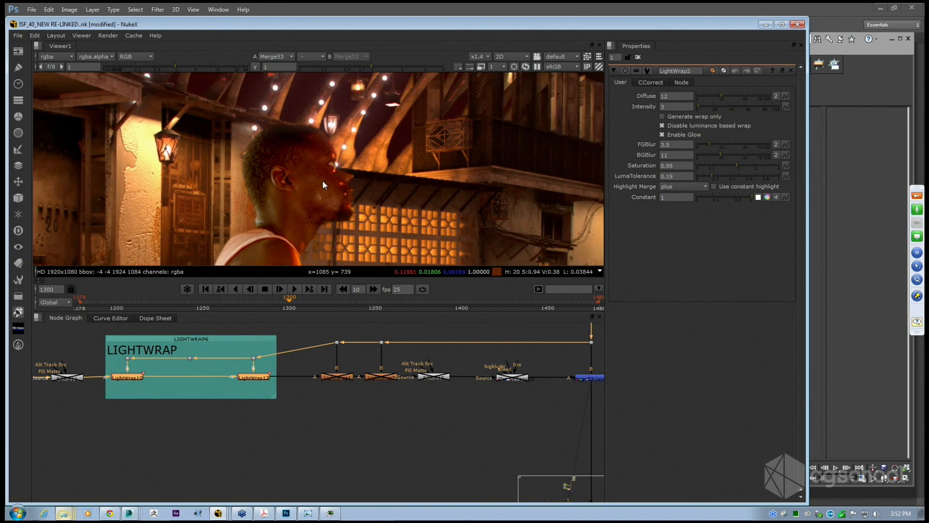
scroll(310, 159, "down", 1)
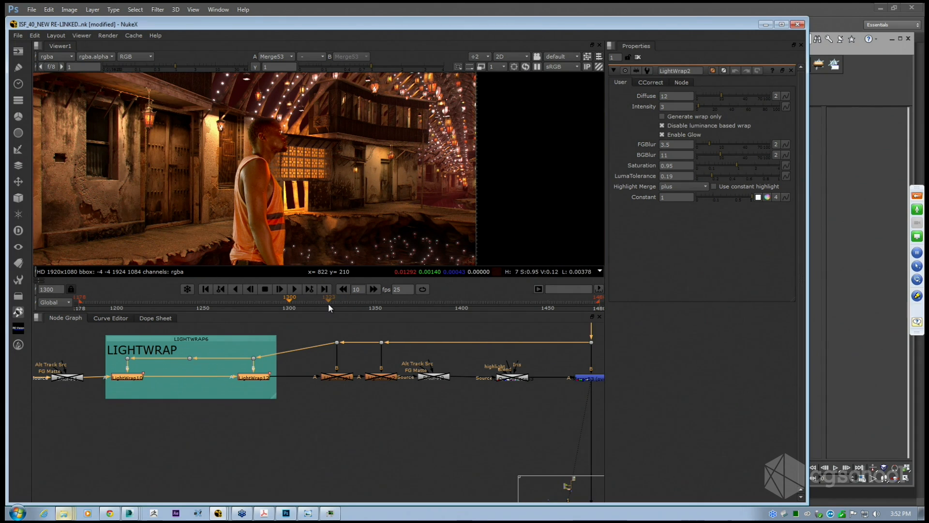
scroll(237, 378, "up", 2)
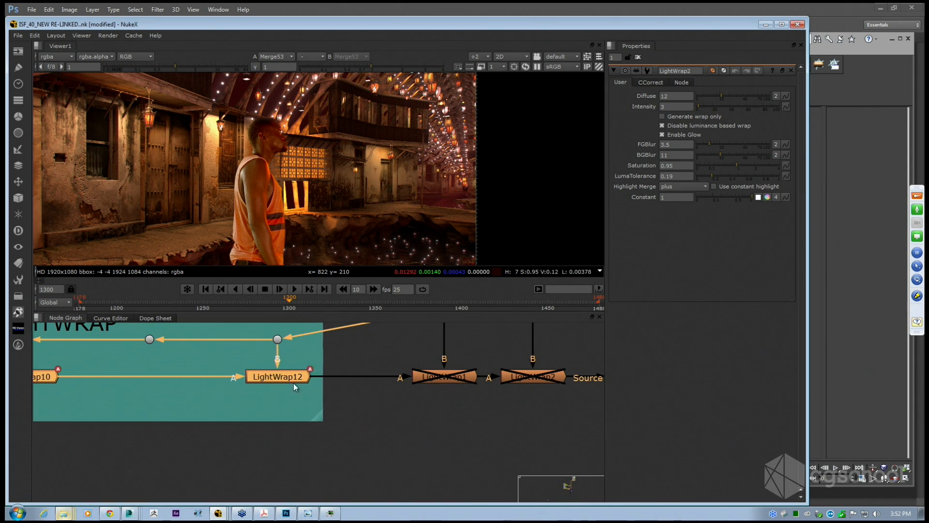
Find the GRADE group in the node graph and view its Glow10 and Reformat outputs.
scroll(310, 371, "down", 5)
middle_click_drag(443, 382, 427, 426)
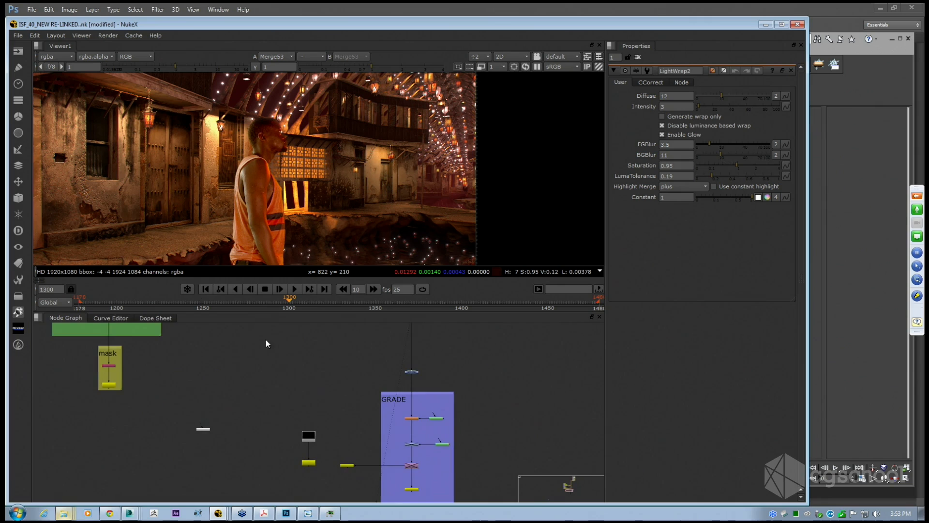
middle_click_drag(266, 340, 448, 449)
middle_click_drag(539, 493, 322, 327)
scroll(398, 387, "up", 3)
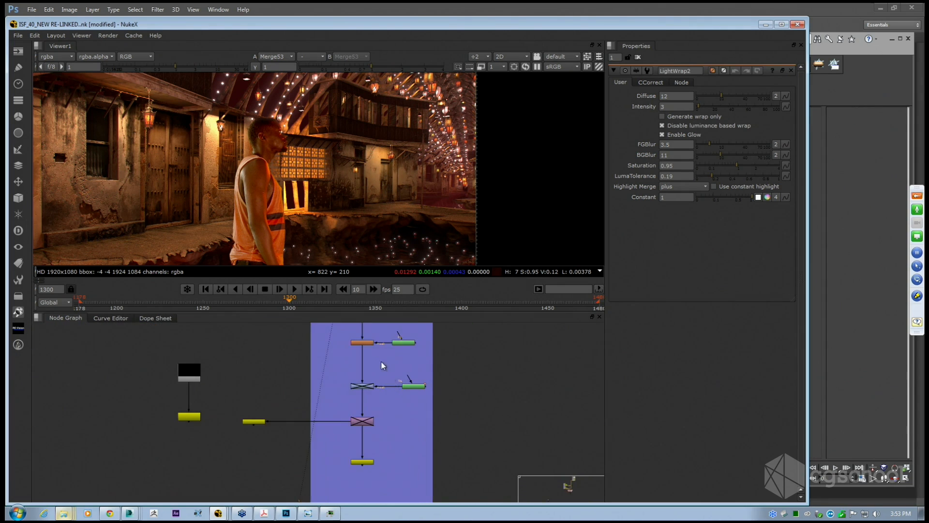
middle_click_drag(381, 362, 441, 455)
middle_click_drag(429, 366, 425, 419)
left_click(419, 411)
key("1")
middle_click_drag(426, 486, 436, 334)
scroll(420, 407, "up", 3)
left_click(420, 407)
key("1")
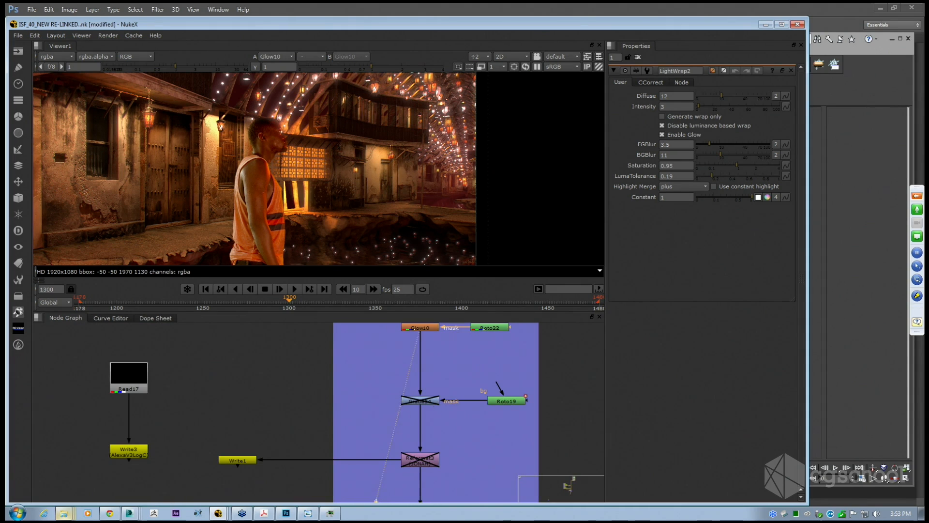
left_click(420, 458)
key("1")
Open the properties of the Write21 node below the Reformat node.
middle_click_drag(420, 458, 434, 421)
left_click(250, 424)
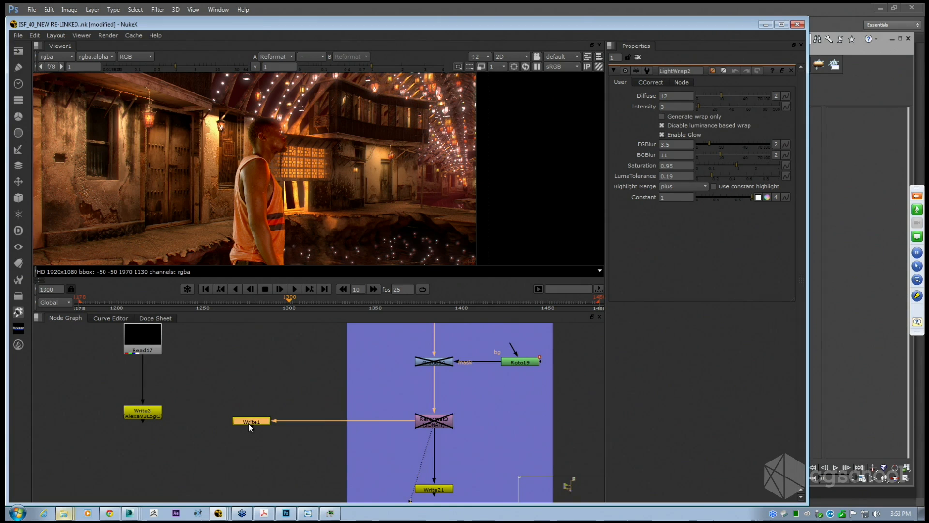
scroll(421, 428, "down", 2)
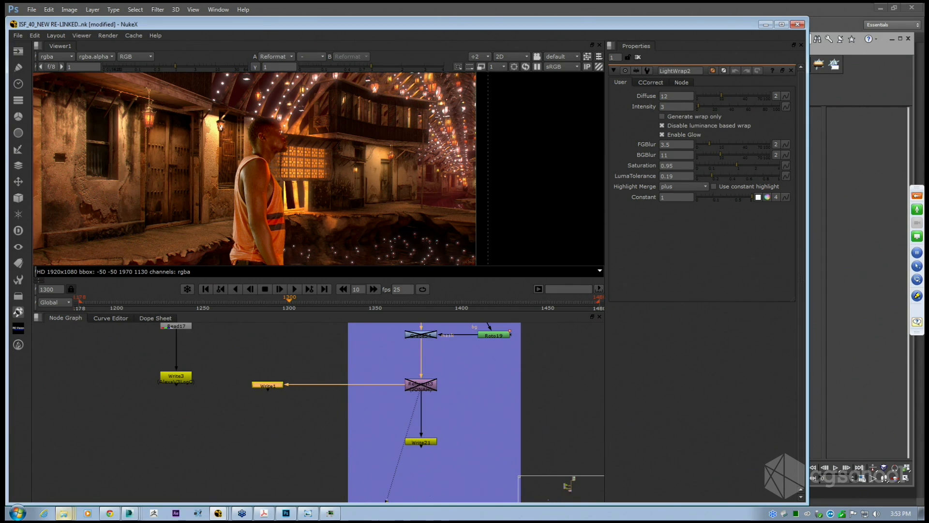
left_click(427, 443)
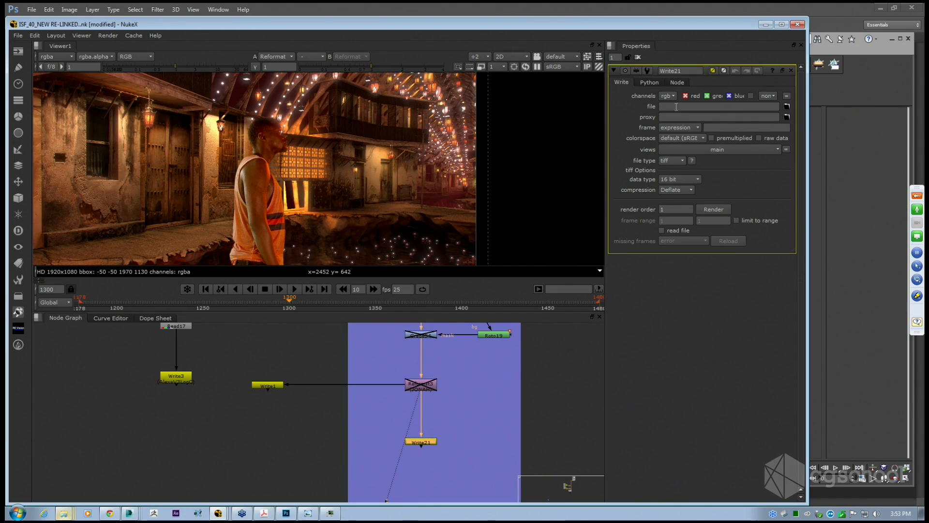
Browse for Write21's output location in E:/CG SCHOOL/DAY 03_VFX/NUKE and create a folder named "cg school export test" there.
left_click(787, 107)
left_click_drag(605, 11, 387, 47)
left_click(324, 124)
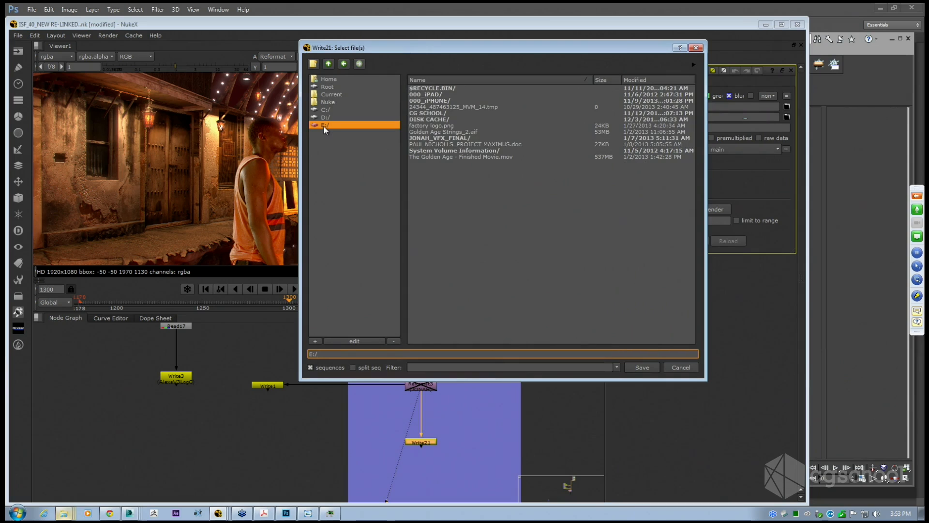
double_click(426, 114)
double_click(431, 112)
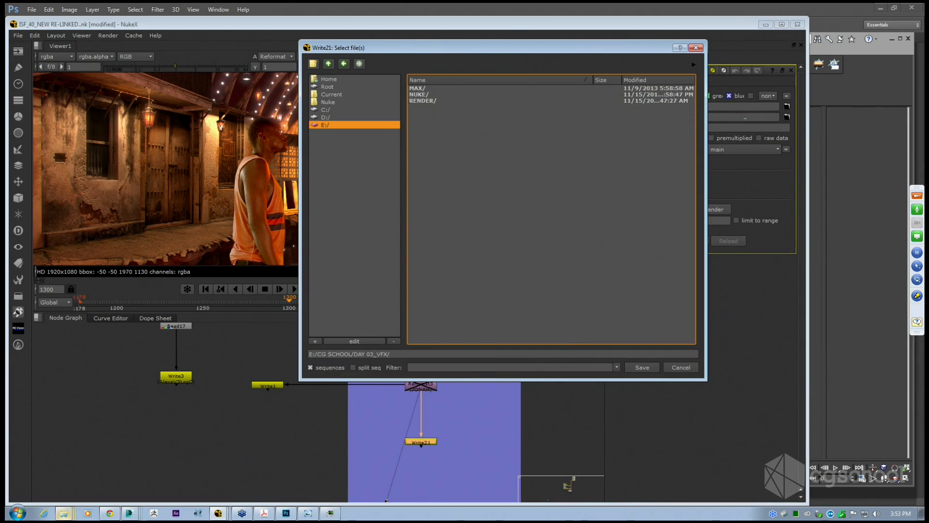
double_click(422, 95)
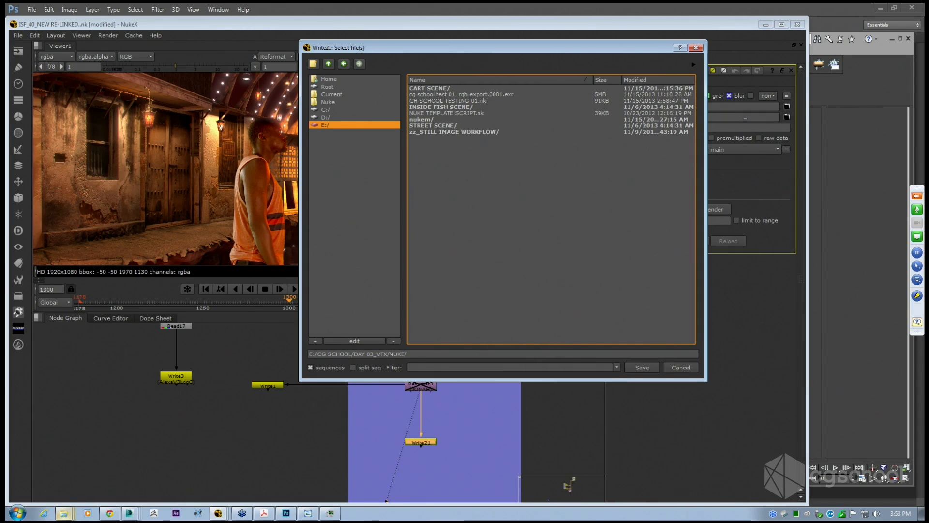
left_click(313, 63)
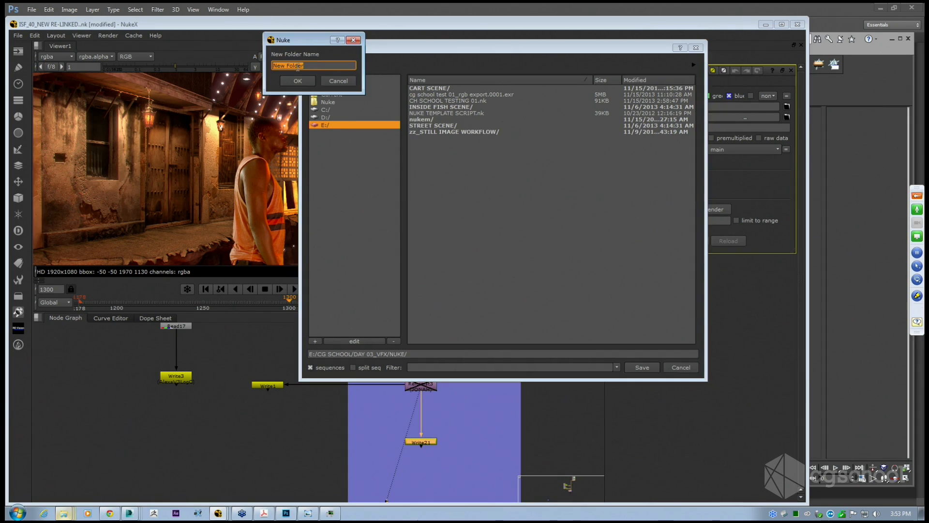
type("cg school export test")
left_click(297, 81)
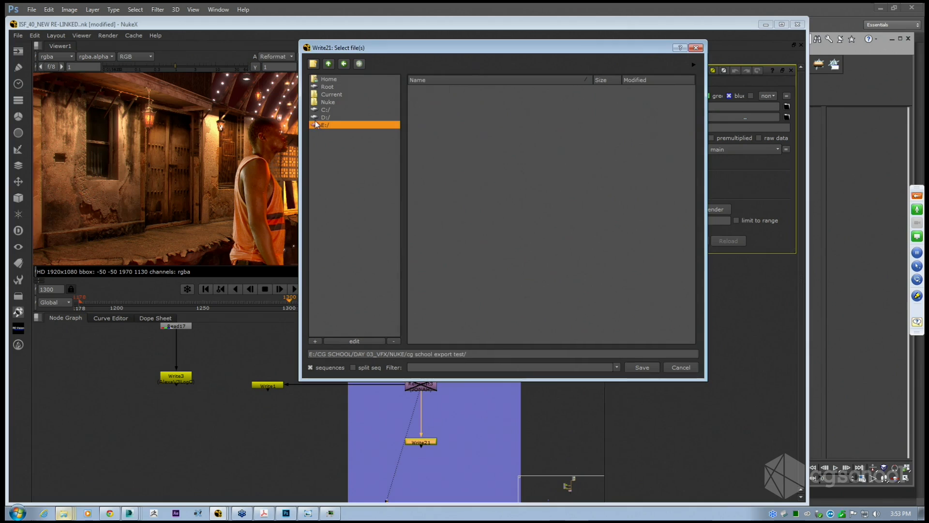
Set Write21's output file to "cg school export test.####.exr" inside the new folder.
left_click(485, 355)
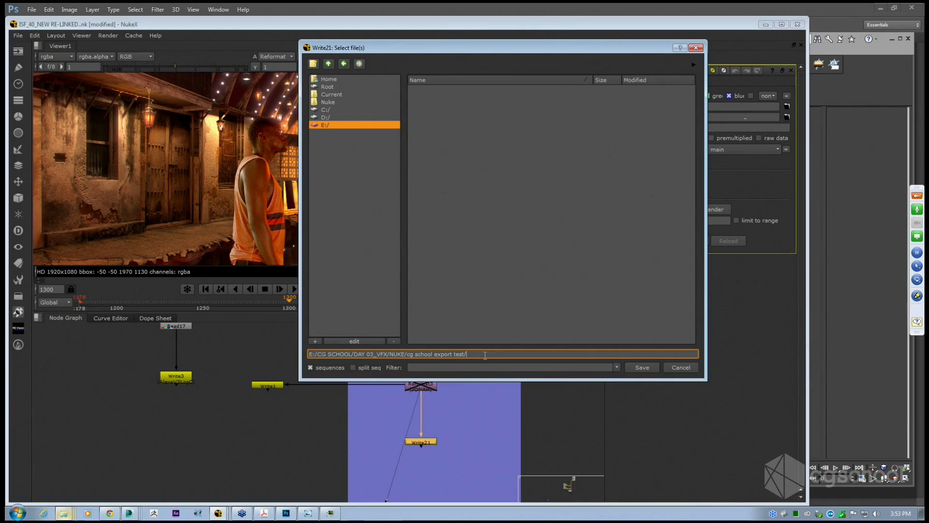
type("cg school export test.####.exr")
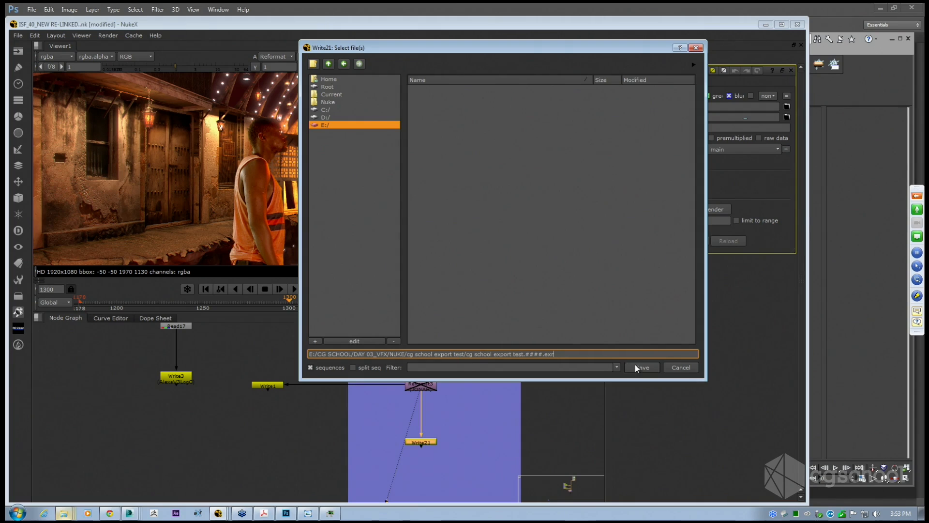
left_click(636, 366)
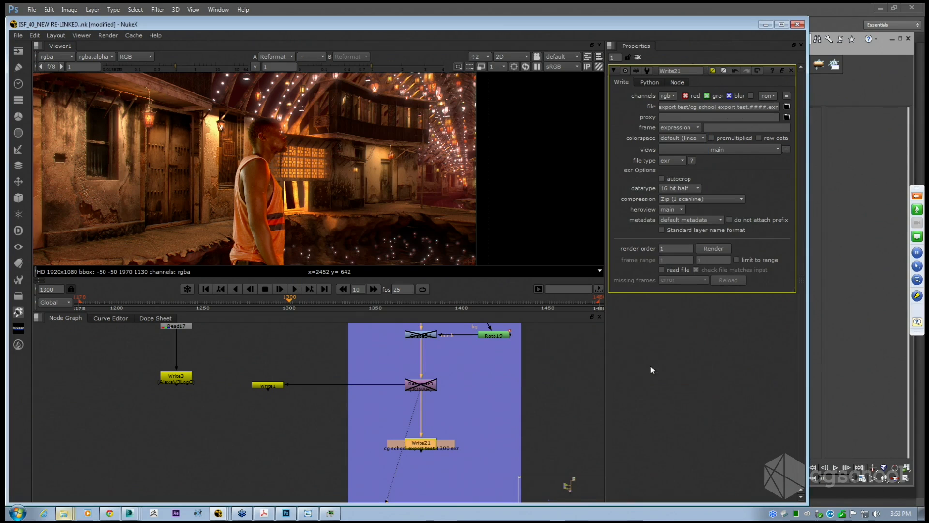
Start a background render of Write21 over the input frame range 1178-1480.
left_click(713, 248)
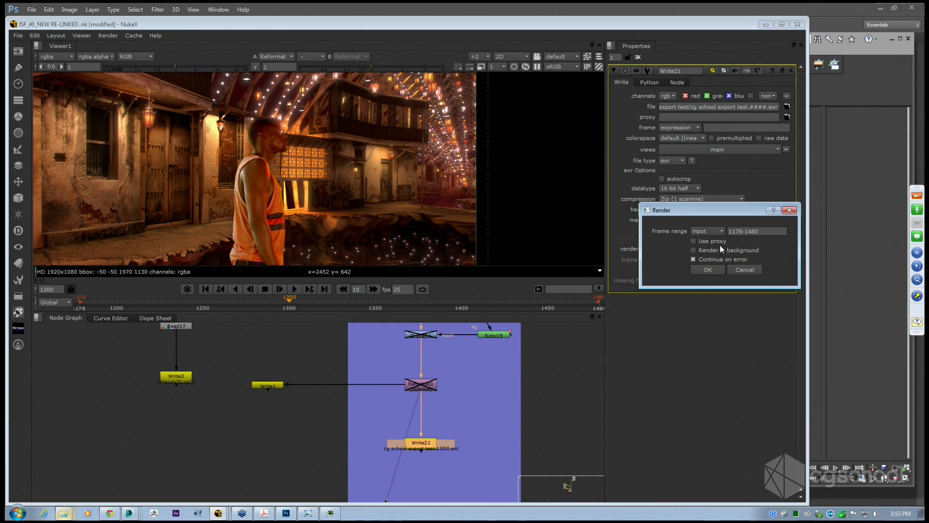
left_click_drag(714, 207, 347, 121)
left_click(431, 165)
double_click(361, 181)
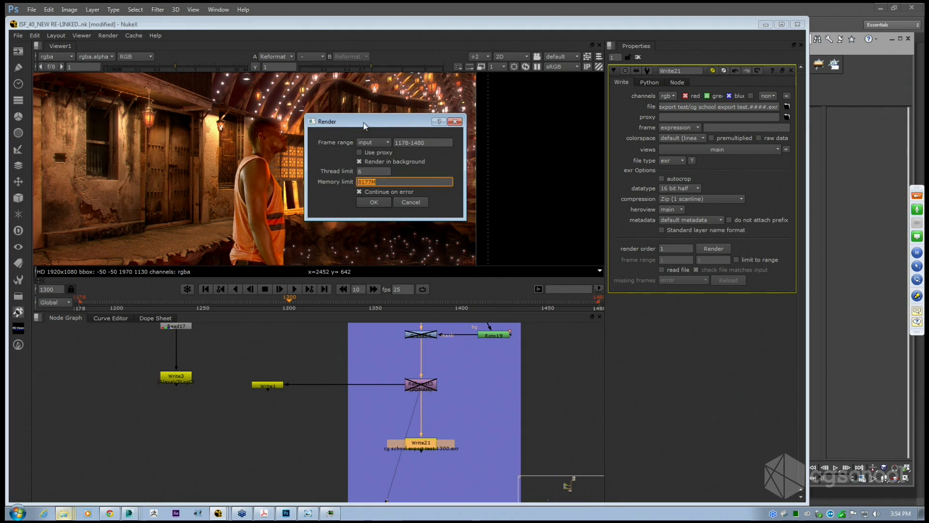
left_click_drag(364, 123, 445, 146)
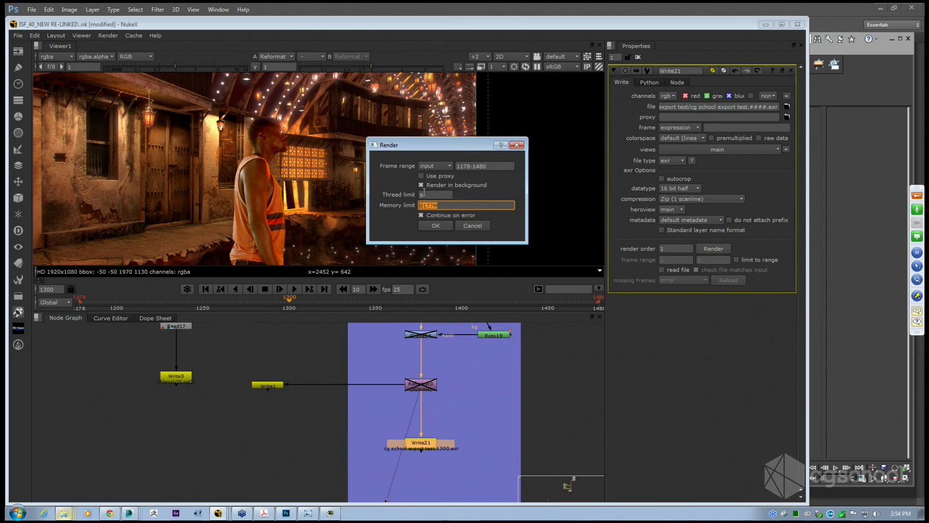
left_click_drag(437, 195, 394, 197)
key("Tab")
left_click(434, 227)
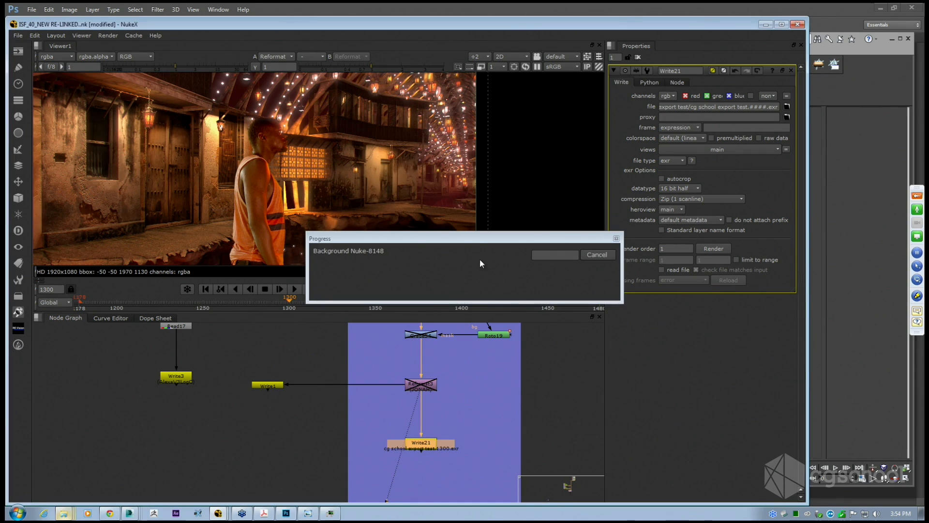
View the whole composited frame, and examine how the keying, LIGHTWRAP and GRADE groups connect in the enlarged node graph.
left_click_drag(477, 239, 573, 124)
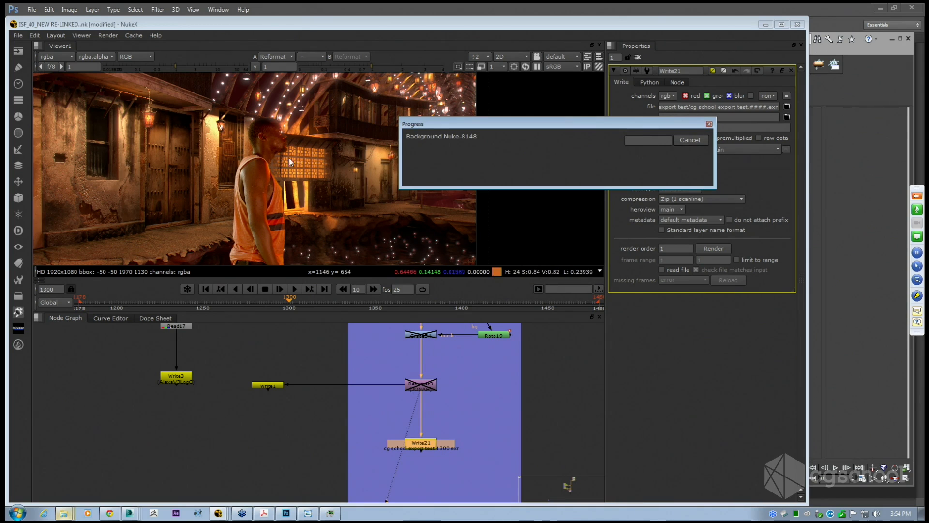
scroll(293, 163, "down", 3)
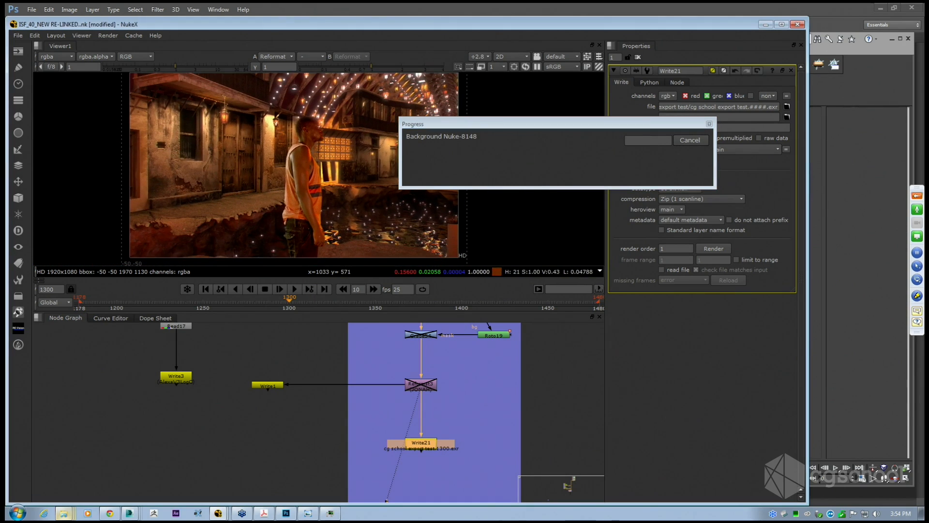
middle_click_drag(223, 154, 227, 161)
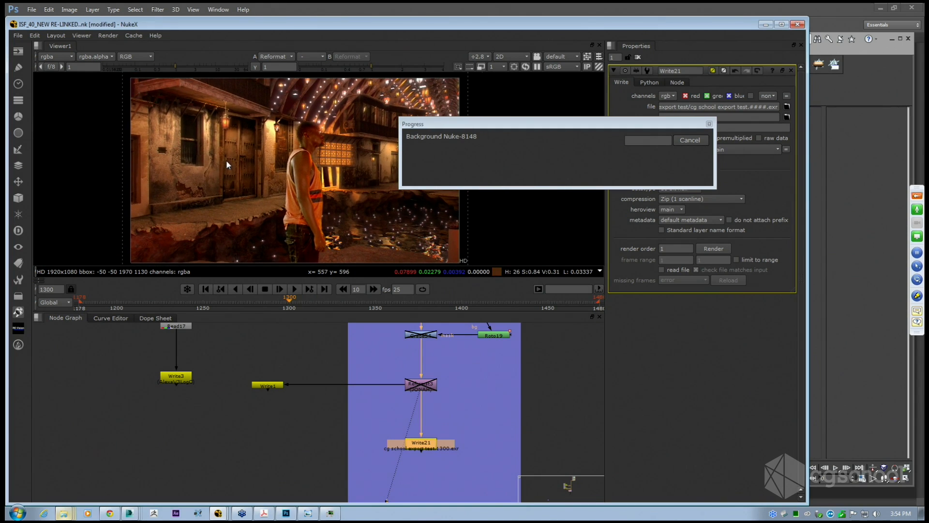
left_click(397, 423)
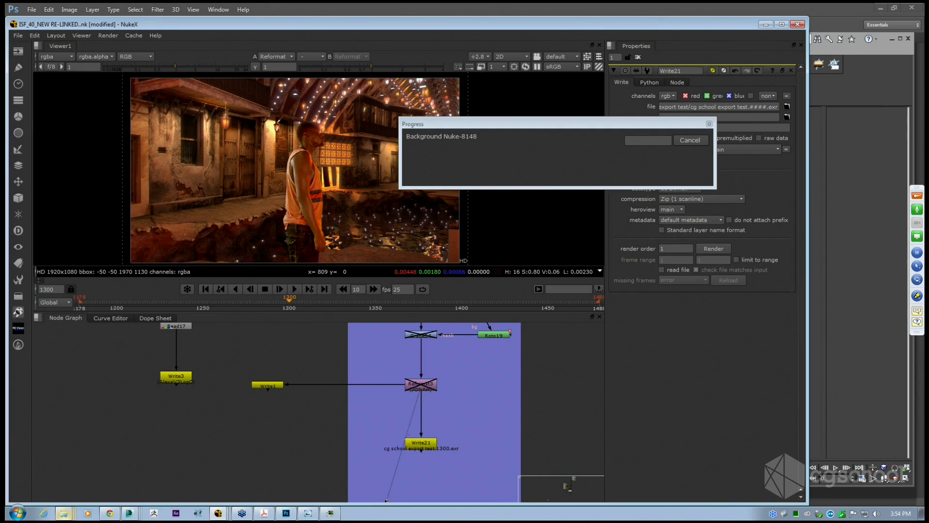
scroll(390, 420, "down", 4)
key("space")
scroll(295, 385, "down", 2)
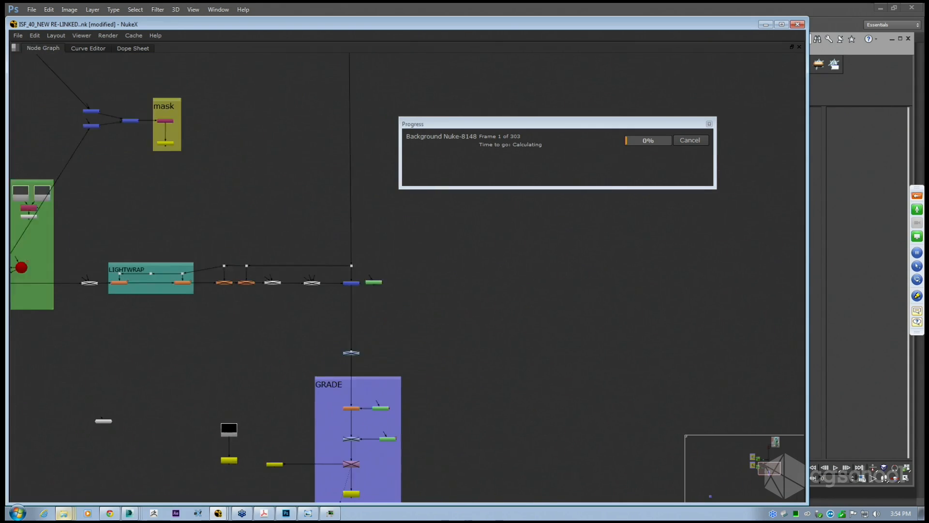
scroll(285, 269, "down", 3)
middle_click_drag(142, 108, 200, 183)
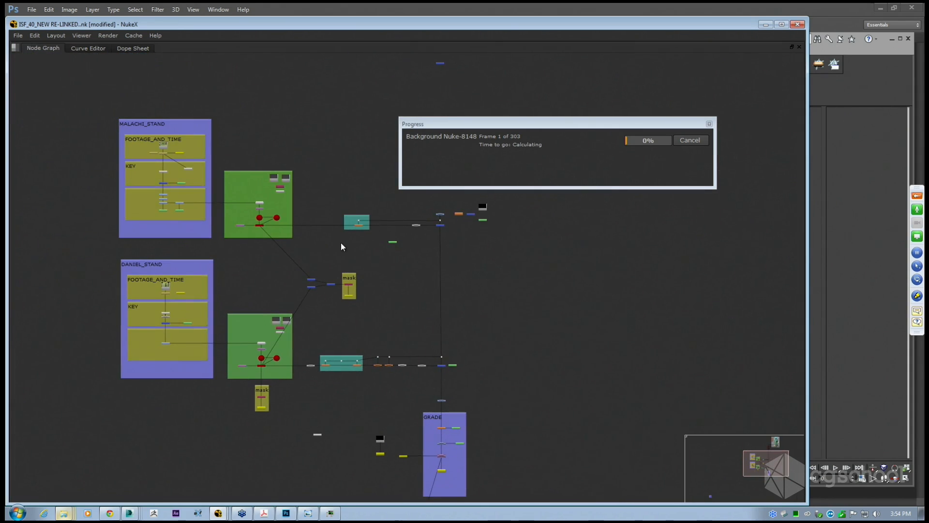
middle_click_drag(347, 228, 349, 208)
scroll(349, 208, "up", 1)
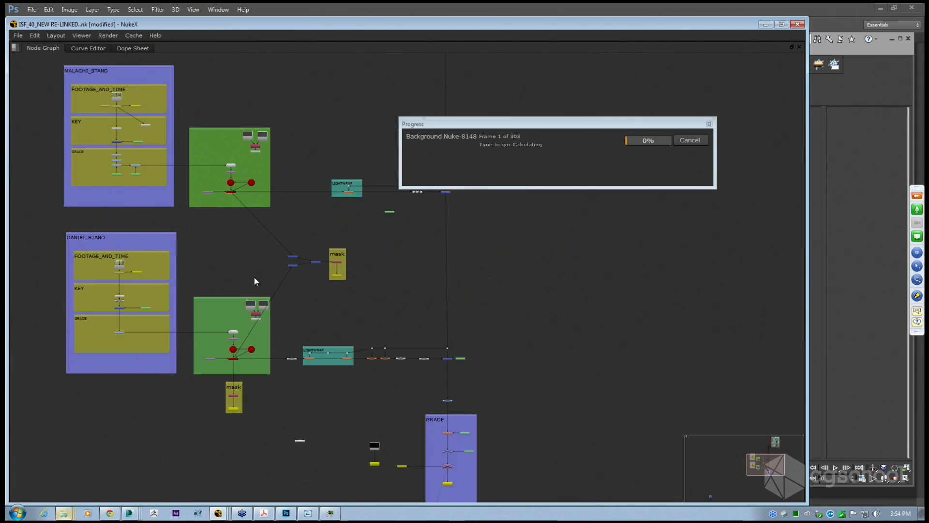
scroll(324, 244, "down", 2)
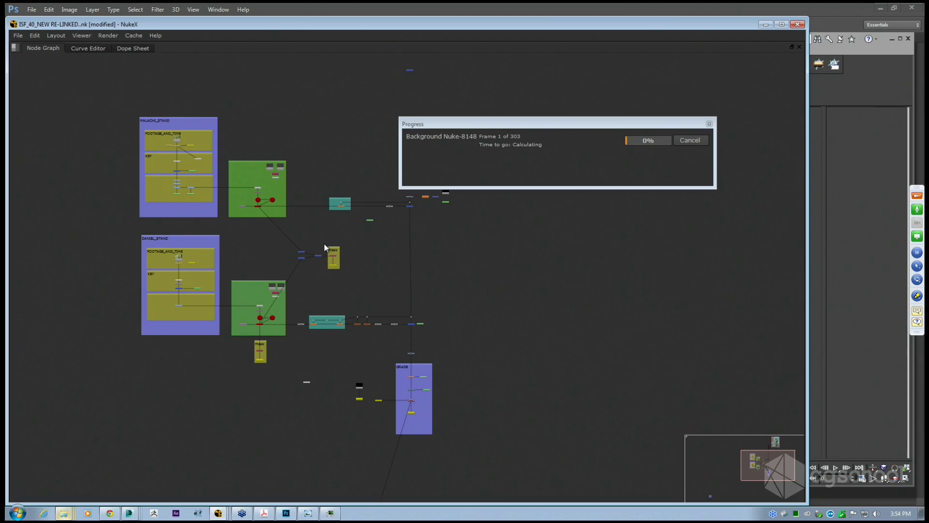
Examine the mask group between the two character branches and the merge nodes feeding it.
left_click_drag(547, 124, 609, 89)
scroll(289, 215, "up", 2)
scroll(305, 234, "up", 3)
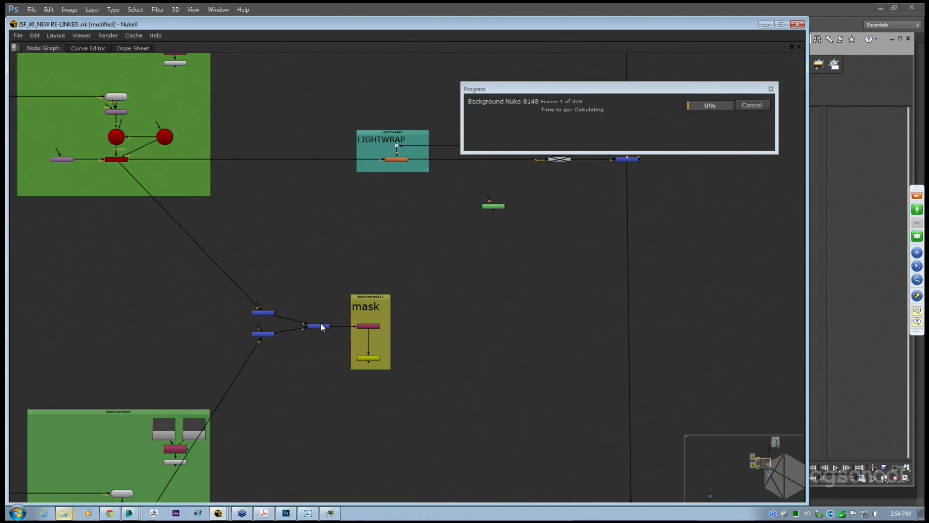
scroll(365, 327, "up", 3)
scroll(366, 327, "down", 8)
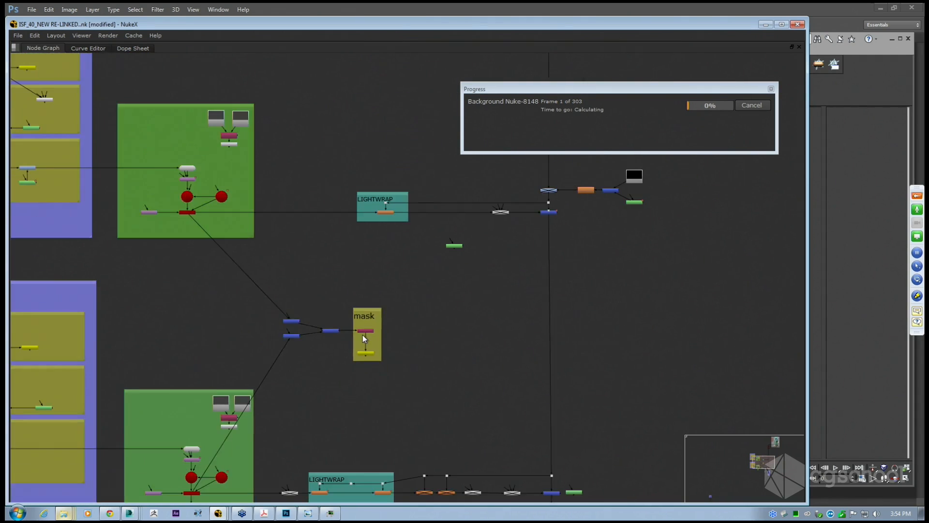
scroll(353, 332, "down", 2)
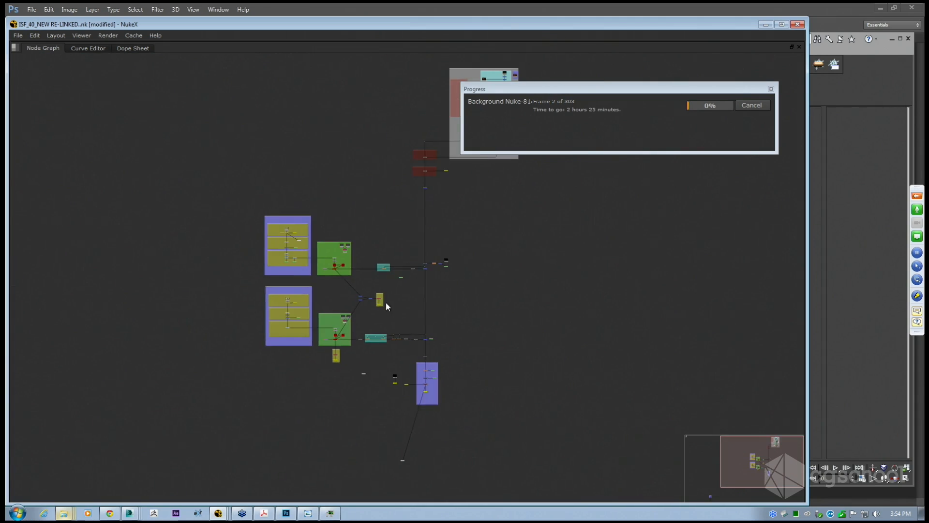
Cancel the background render of Write21.
middle_click_drag(407, 296, 285, 302)
scroll(344, 303, "up", 1)
left_click(540, 84)
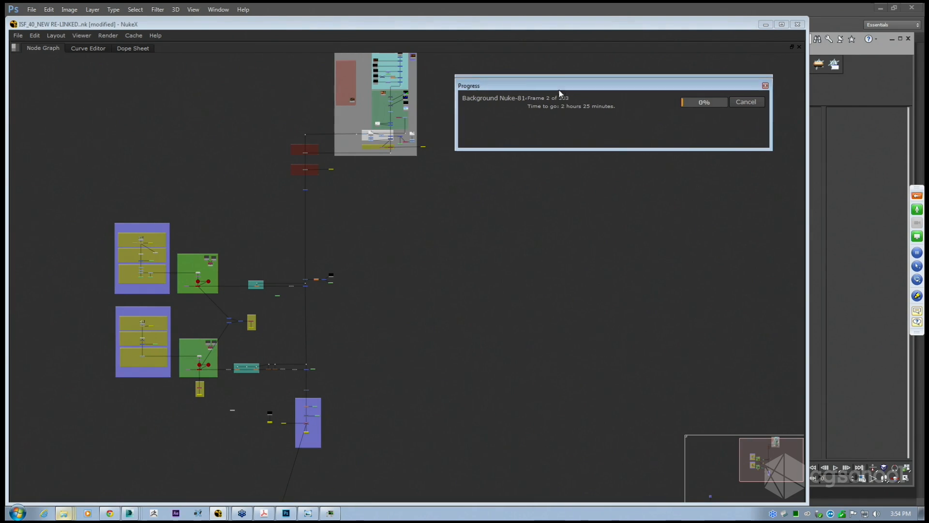
left_click_drag(560, 94, 538, 116)
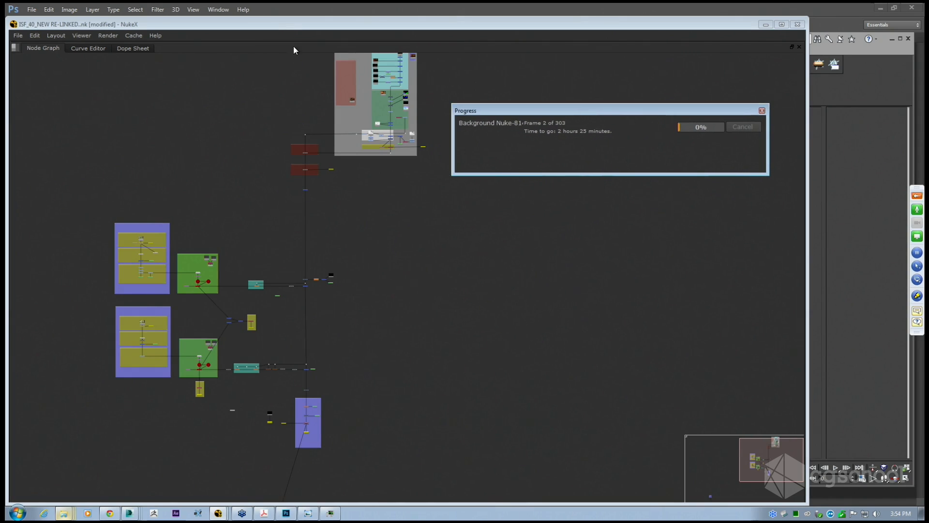
left_click_drag(293, 31, 293, 19)
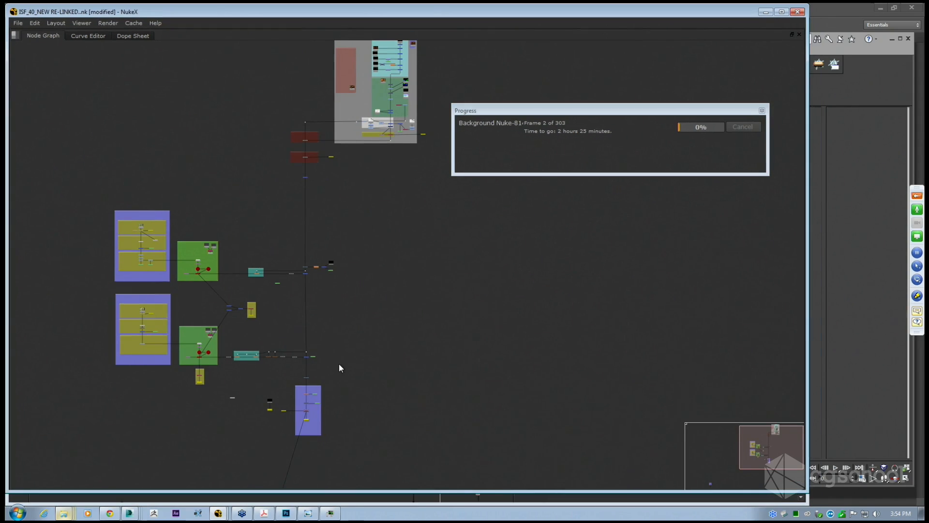
Review the composite in the viewer alongside the overall node layout, from the background group down to the GRADE group.
key("space")
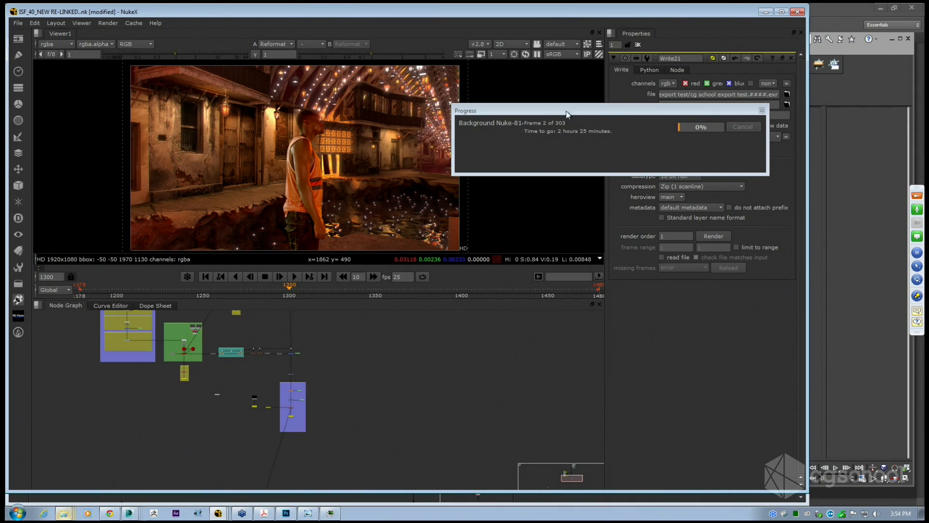
left_click_drag(559, 115, 502, 51)
middle_click_drag(296, 151, 276, 150)
middle_click_drag(269, 355, 345, 448)
middle_click_drag(347, 371, 377, 370)
scroll(379, 382, "down", 4)
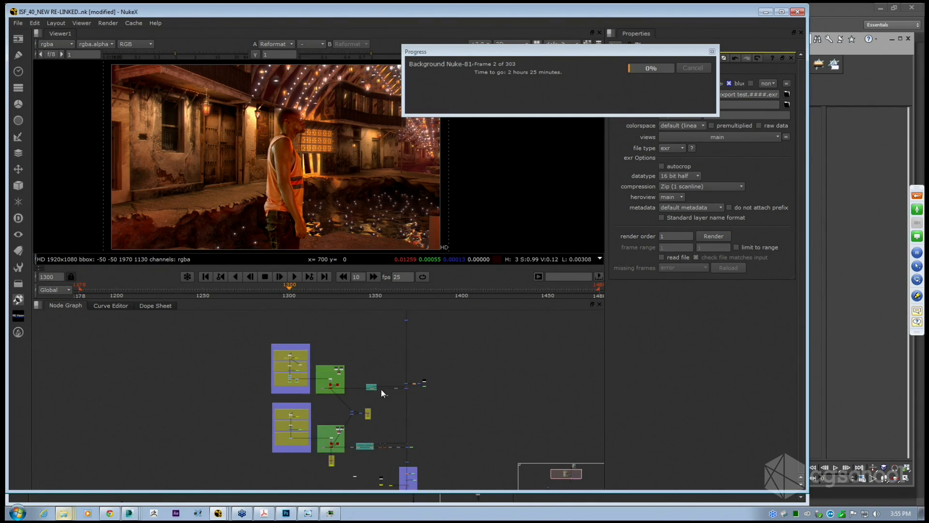
key("space")
scroll(411, 382, "up", 3)
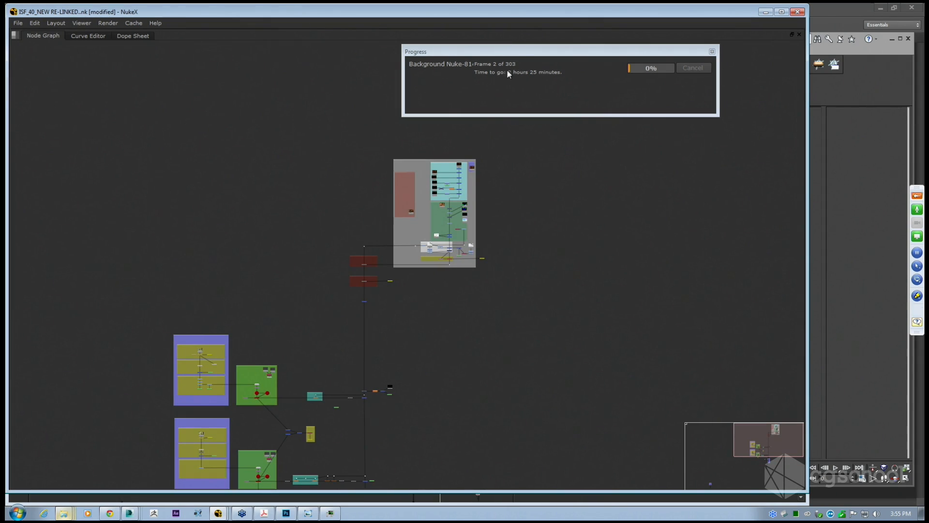
left_click_drag(516, 51, 531, 56)
middle_click_drag(395, 329, 248, 247)
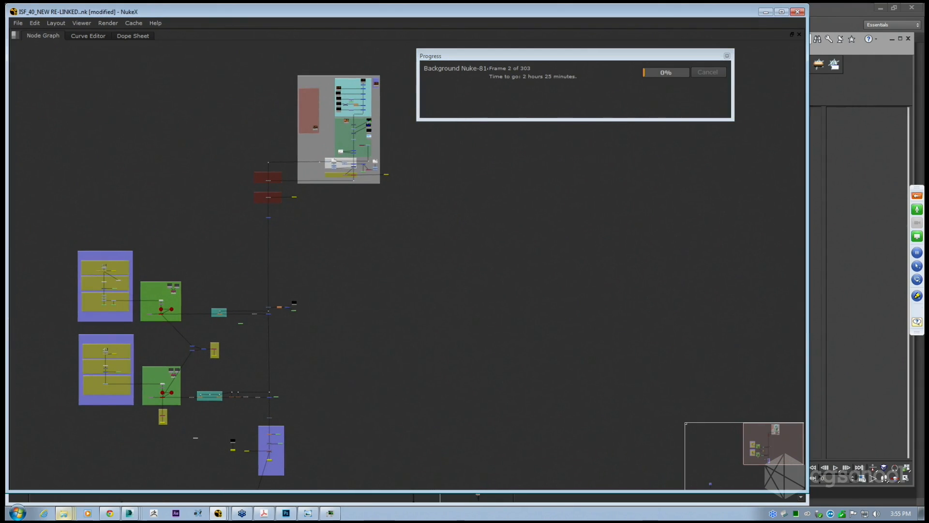
middle_click_drag(227, 295, 219, 284)
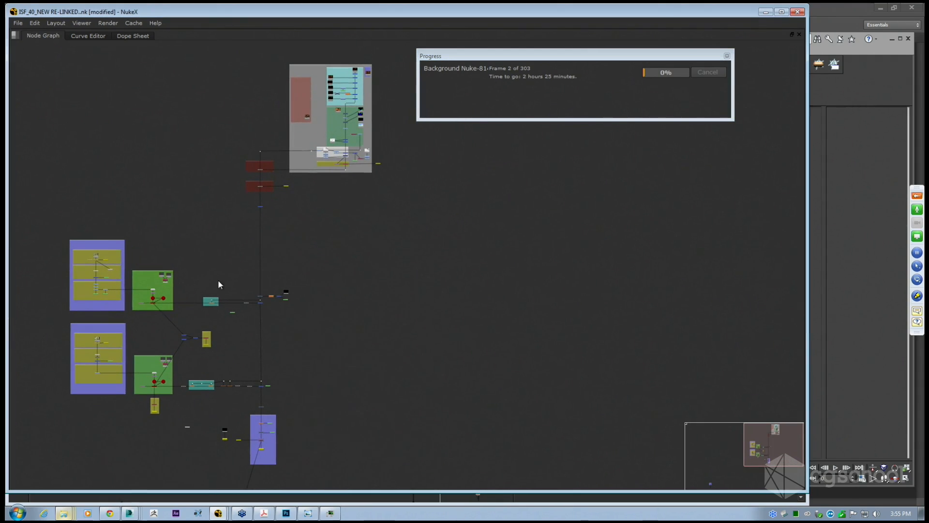
Switch to Windows Task Manager and check the computer's CPU and memory performance.
left_click(330, 513)
left_click(201, 81)
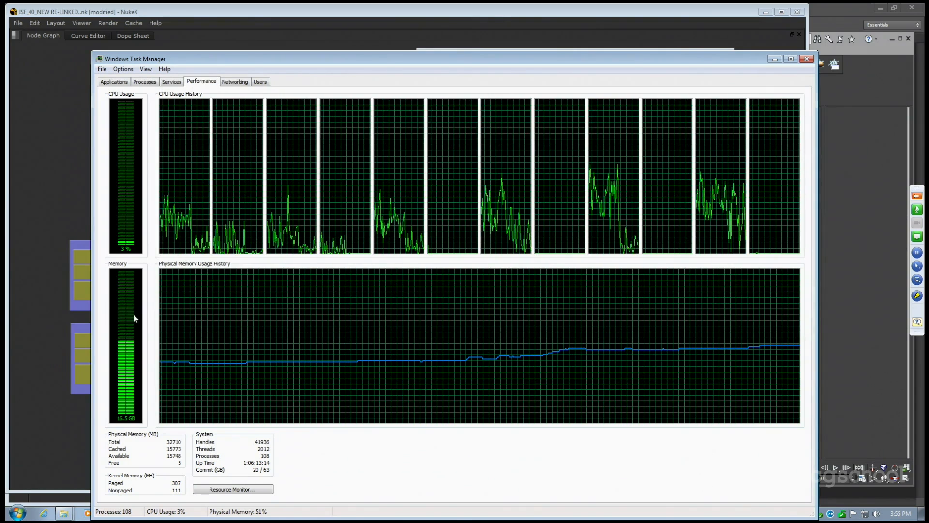
key("super")
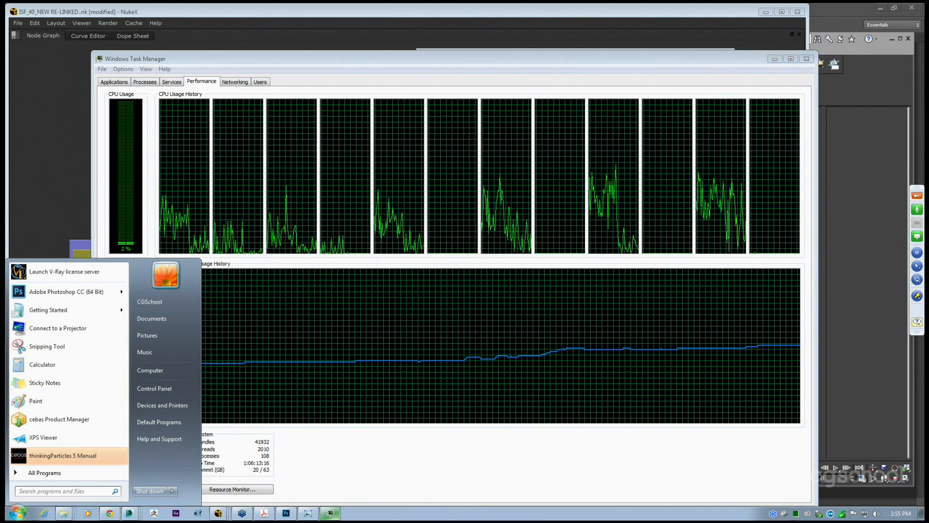
key("Escape")
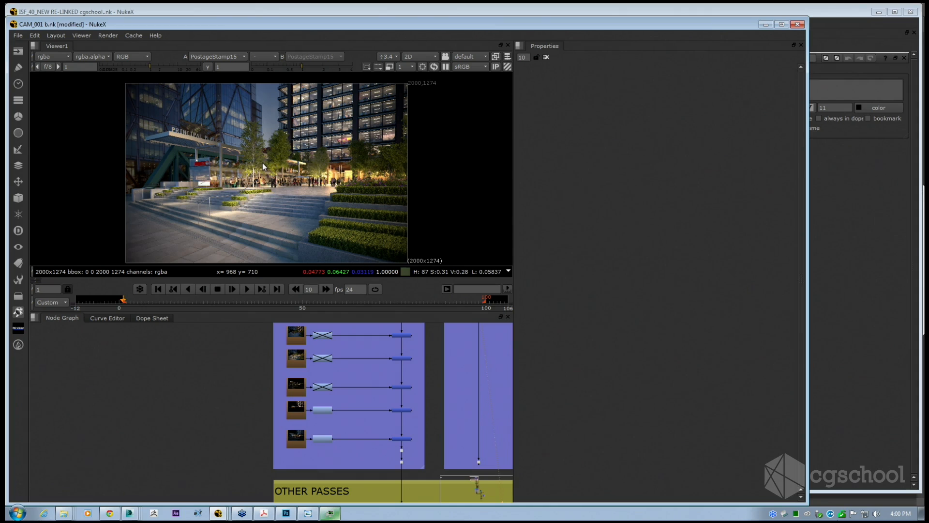
Widen the viewer and node graph area by narrowing the properties area so the whole node layout fits.
middle_click_drag(262, 163, 258, 163)
middle_click_drag(462, 378, 430, 373)
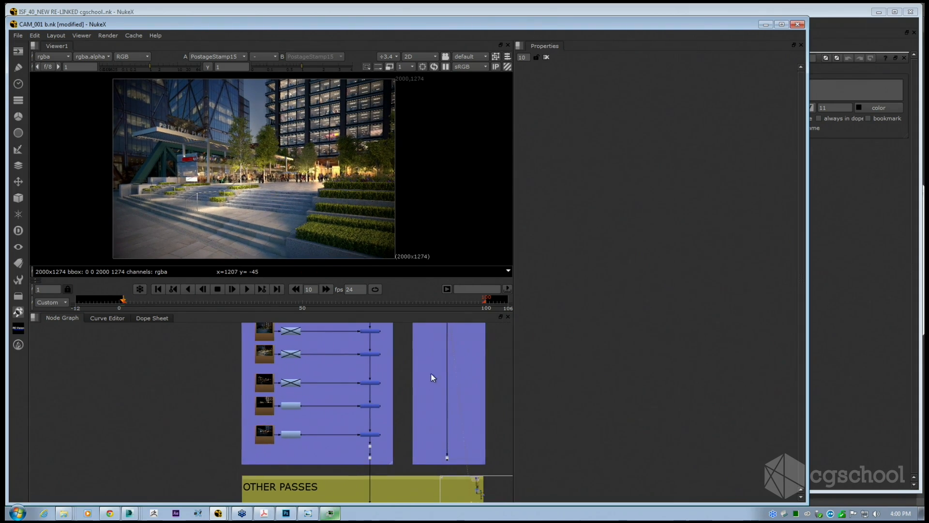
left_click_drag(516, 332, 659, 344)
scroll(429, 396, "down", 5)
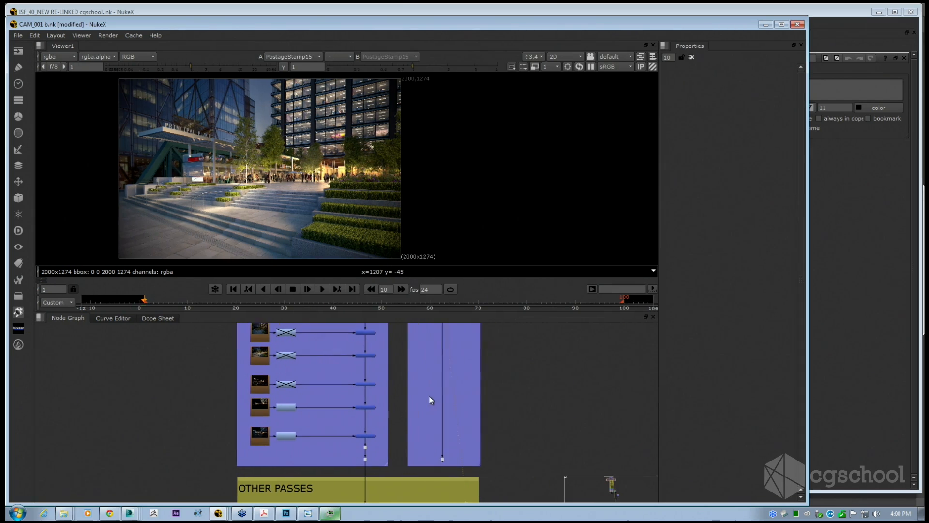
scroll(428, 403, "down", 6)
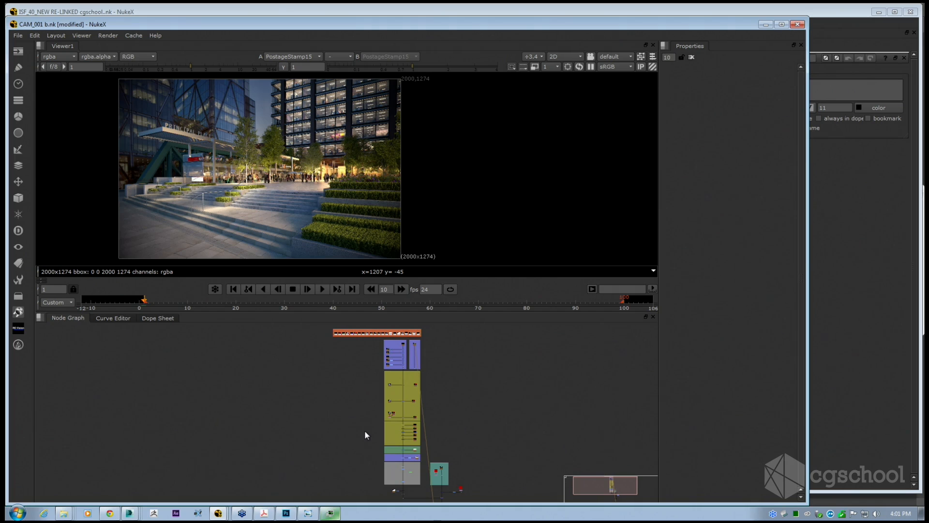
Inspect the plaza composite in the viewer, including the hedge at the image's lower corner.
middle_click_drag(307, 176, 332, 165)
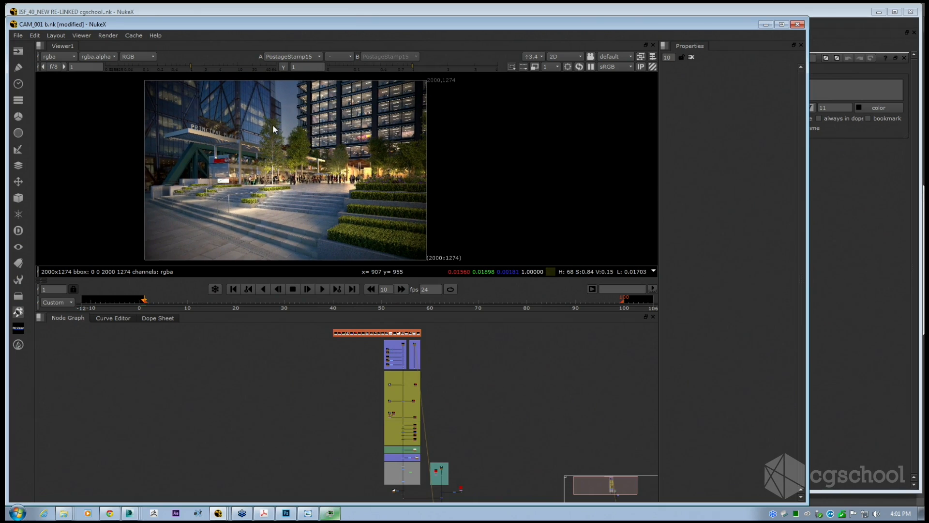
middle_click_drag(226, 126, 233, 123)
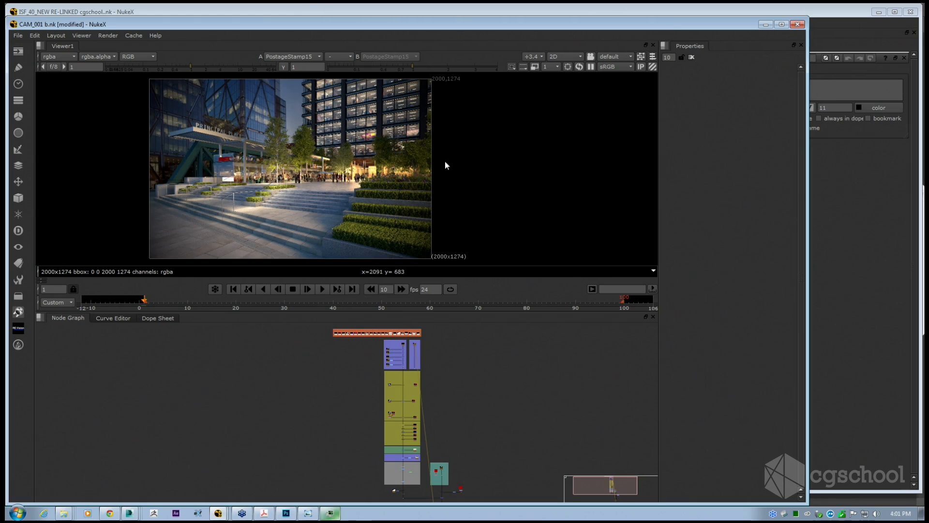
middle_click_drag(425, 181, 416, 158)
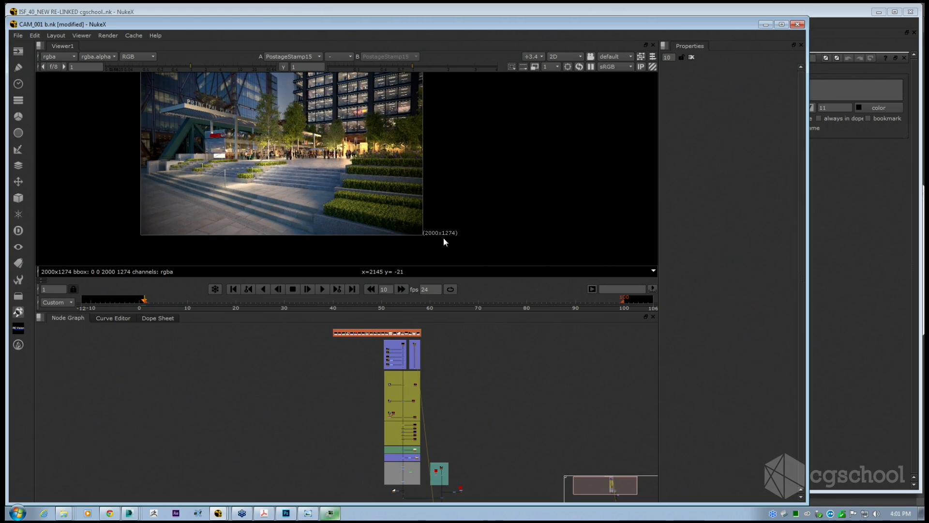
scroll(443, 237, "up", 8)
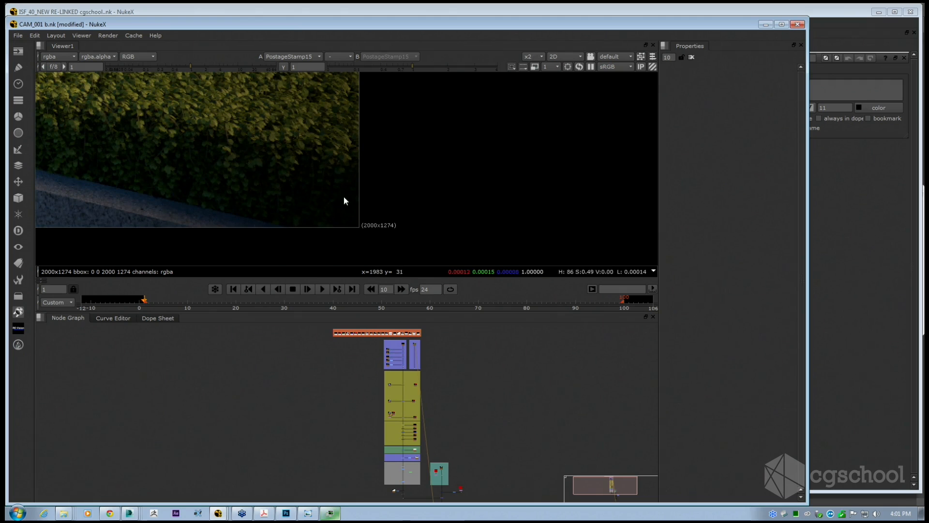
scroll(343, 213, "down", 8)
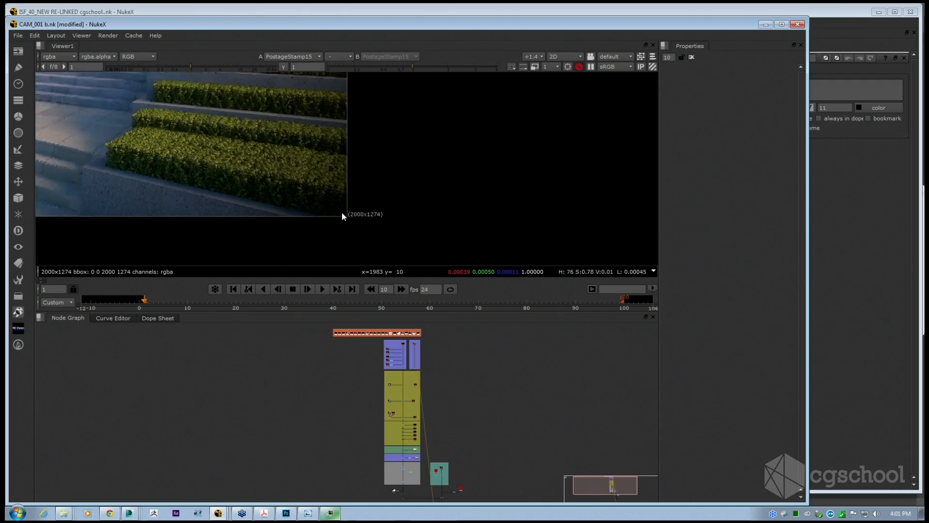
middle_click_drag(374, 201, 392, 218)
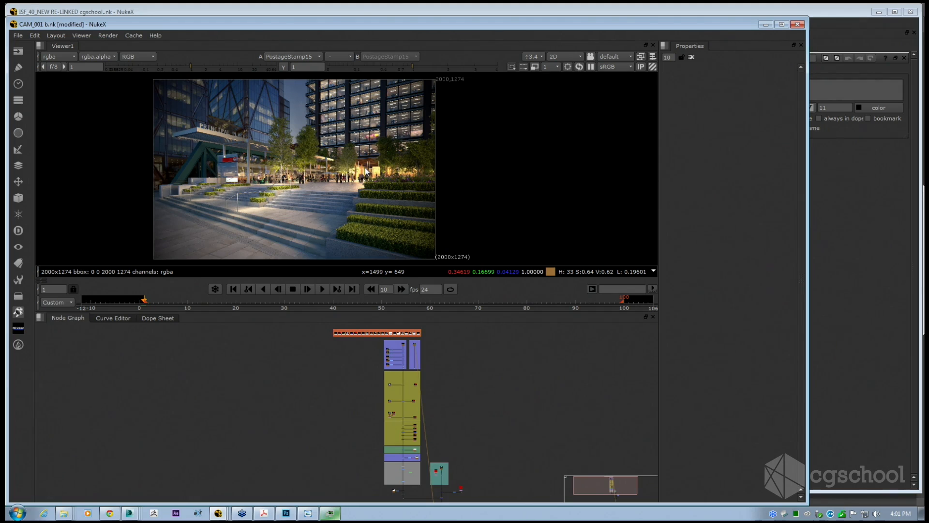
middle_click_drag(249, 177, 285, 181)
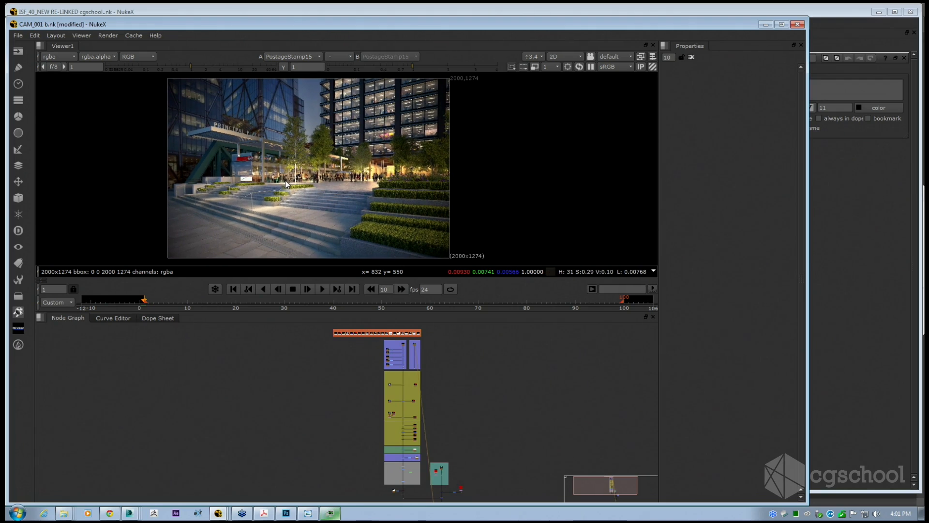
scroll(373, 321, "up", 2)
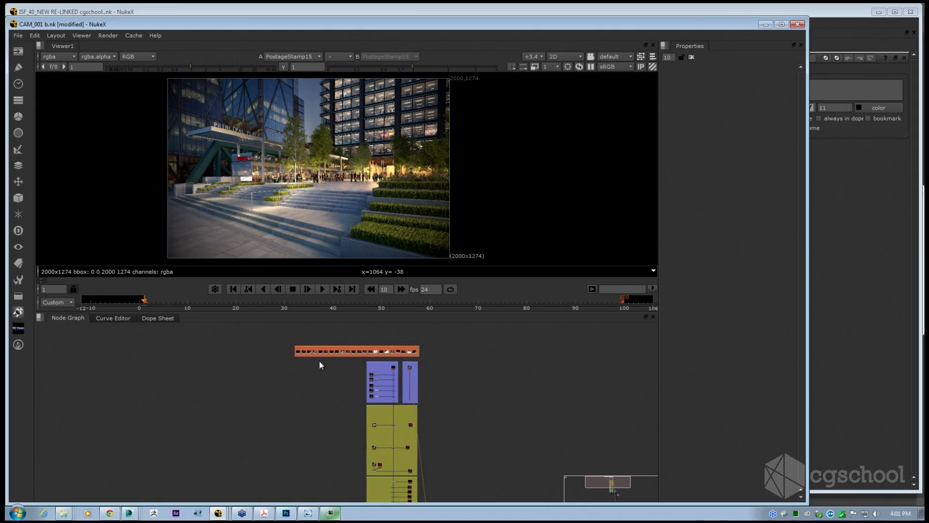
Expand the node graph to full size and examine the passes in the CAM 01_READ NODES group.
key("space")
scroll(334, 366, "up", 5)
middle_click_drag(428, 344, 316, 320)
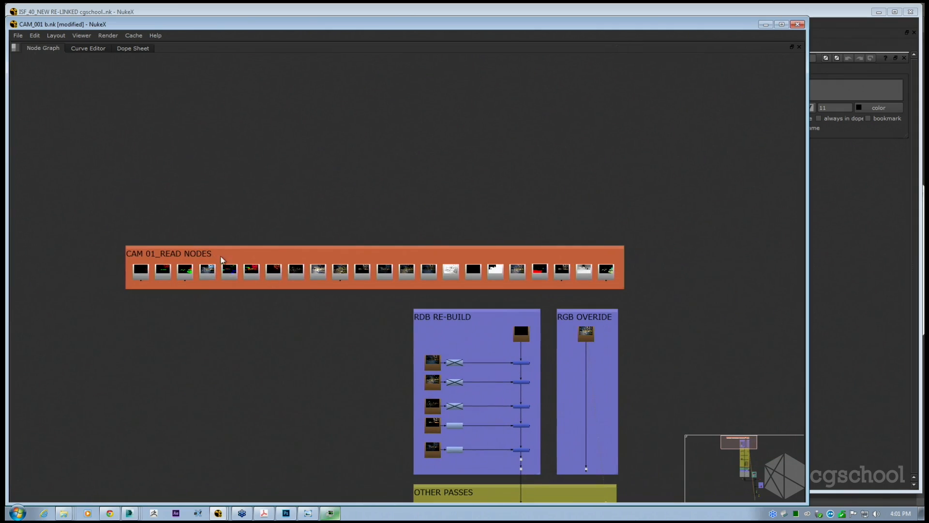
left_click_drag(82, 225, 669, 300)
scroll(626, 300, "up", 3)
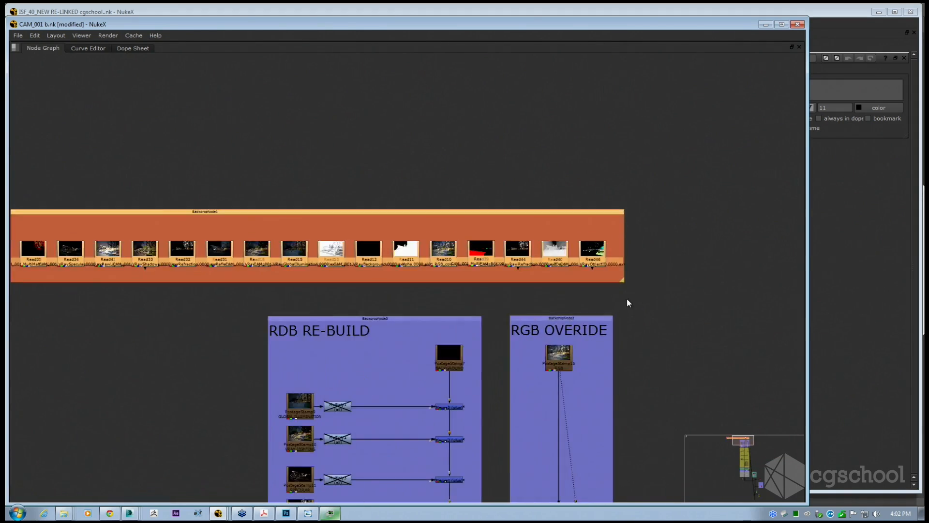
left_click(547, 293)
middle_click_drag(419, 257, 492, 250)
scroll(492, 250, "down", 1)
scroll(377, 275, "down", 1)
middle_click_drag(359, 272, 407, 252)
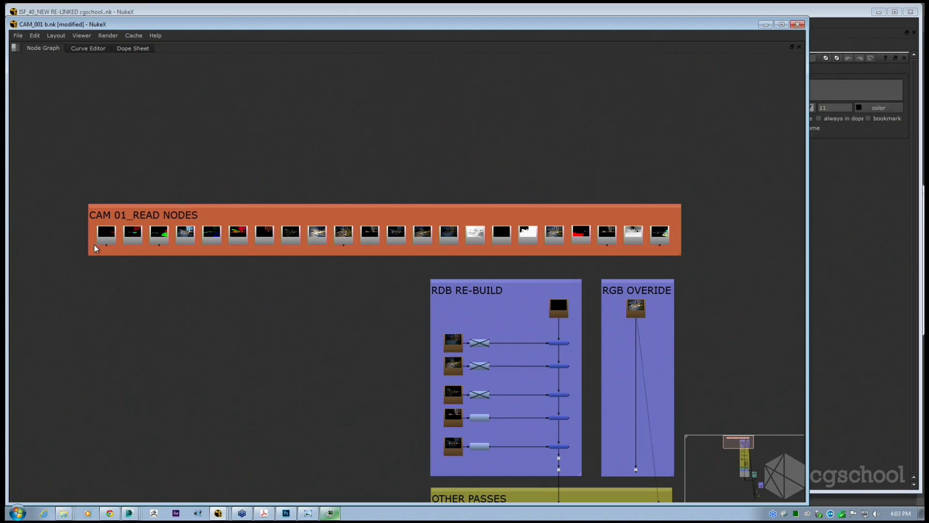
Review the read nodes with the RDB RE-BUILD, RGB OVERIDE and OTHER PASSES groups, ending on the whole graph.
left_click_drag(70, 220, 699, 271)
left_click(699, 271)
scroll(301, 251, "down", 1)
middle_click_drag(408, 302, 371, 175)
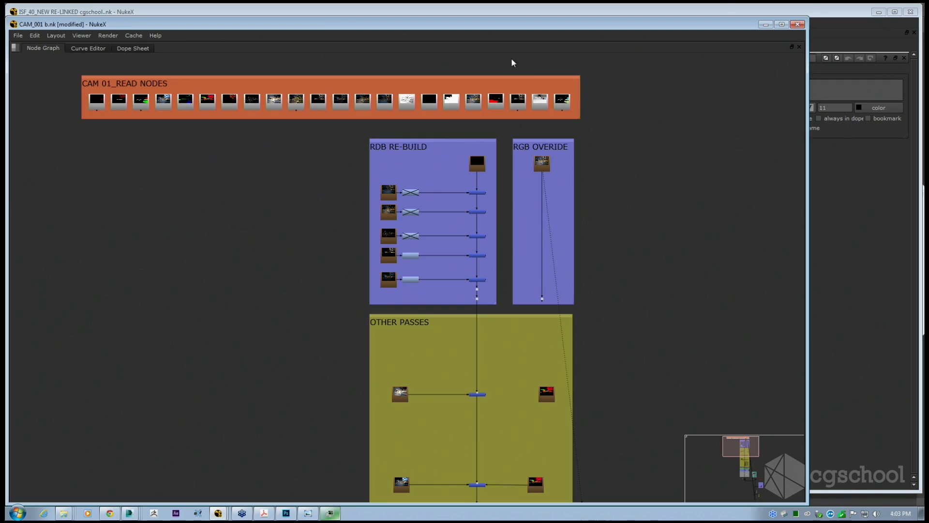
scroll(451, 240, "down", 6)
key("f")
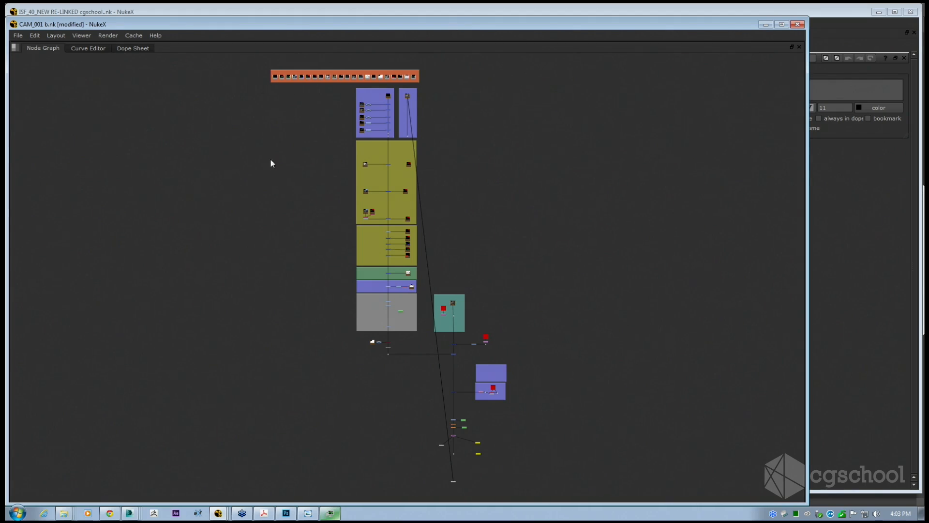
Examine how the RAW REFLECTION pass is merged with the MATT B mask in OTHER PASSES, and the groups following it.
scroll(394, 179, "up", 3)
scroll(399, 183, "up", 5)
left_click(451, 269)
scroll(436, 271, "up", 4)
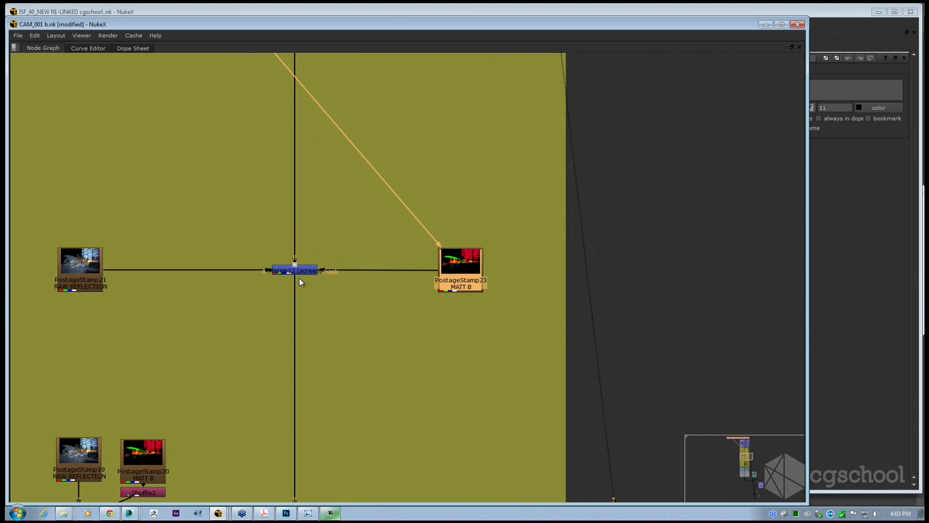
middle_click_drag(392, 275, 509, 278)
scroll(509, 277, "down", 2)
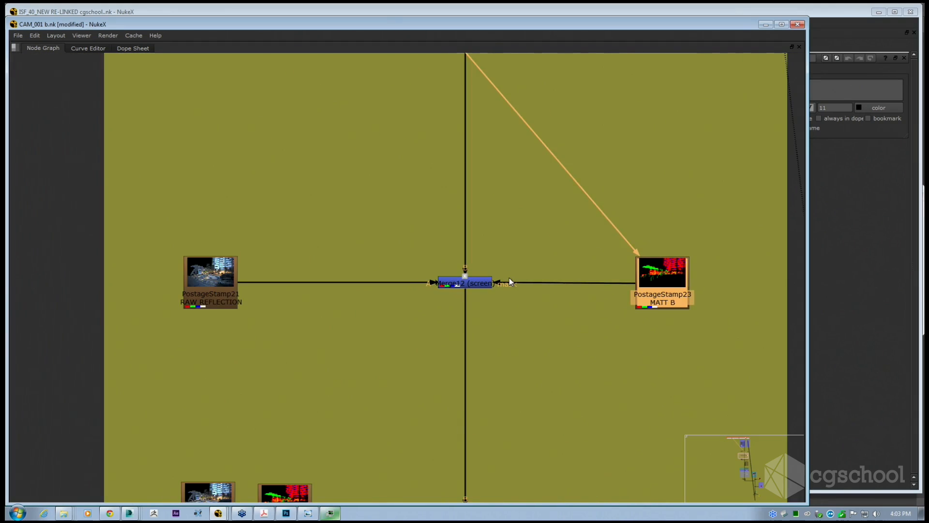
scroll(500, 326, "down", 8)
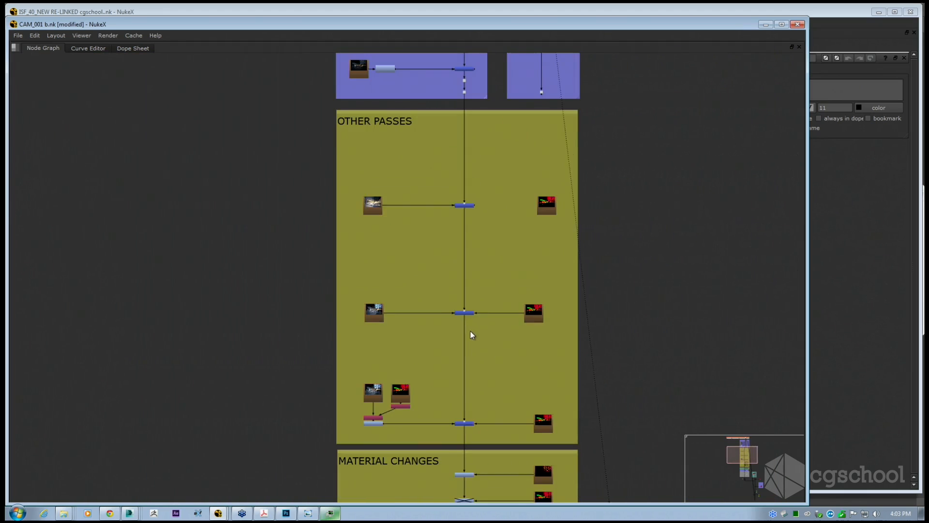
scroll(478, 339, "down", 5)
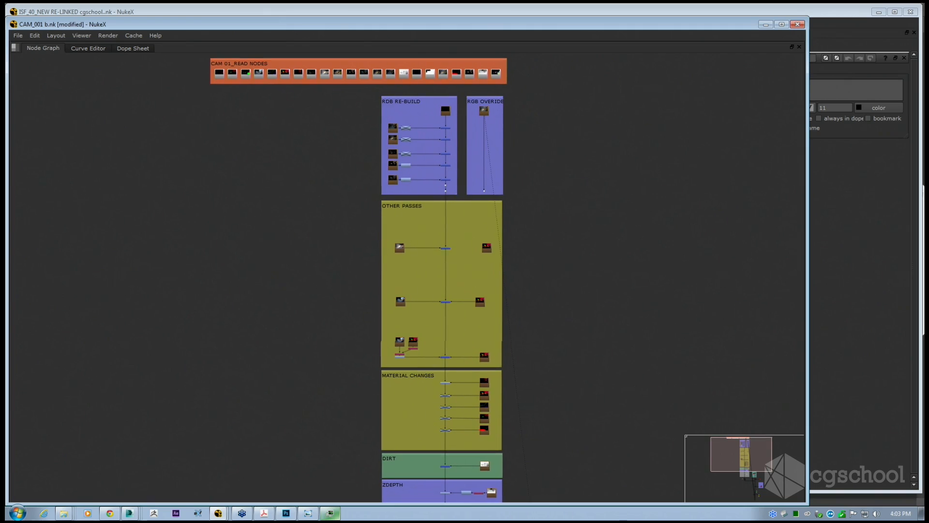
scroll(489, 382, "down", 3)
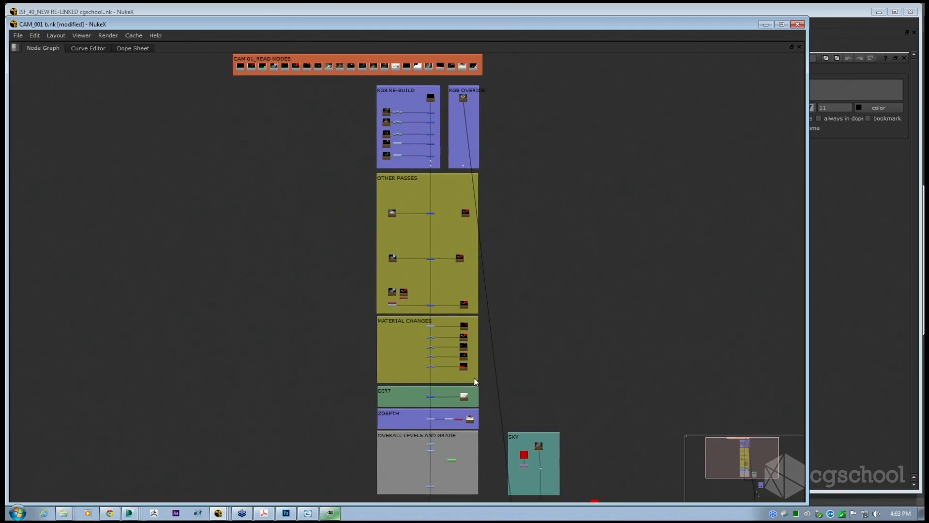
Move the Write2 node beside Reformat1 at the end of the composite.
scroll(475, 386, "down", 1)
middle_click_drag(487, 398, 433, 328)
scroll(438, 419, "up", 8)
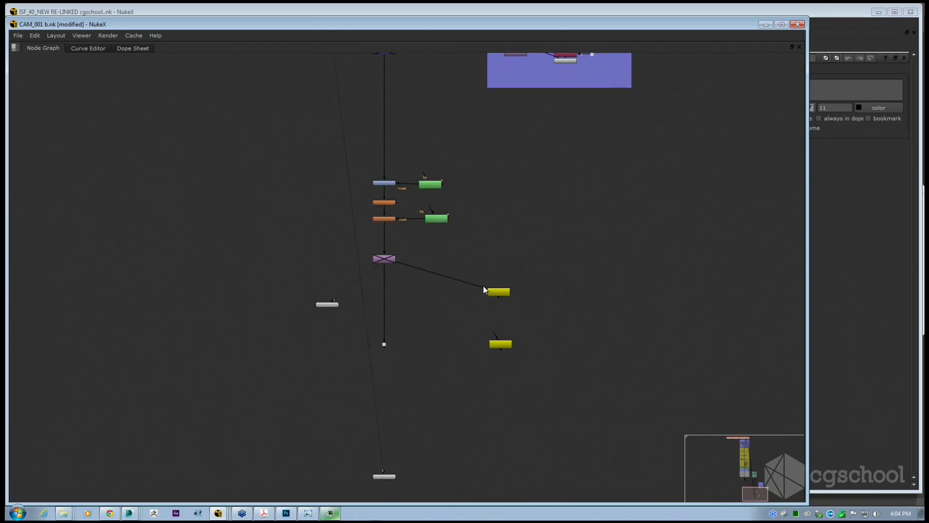
left_click(506, 303)
scroll(532, 339, "up", 2)
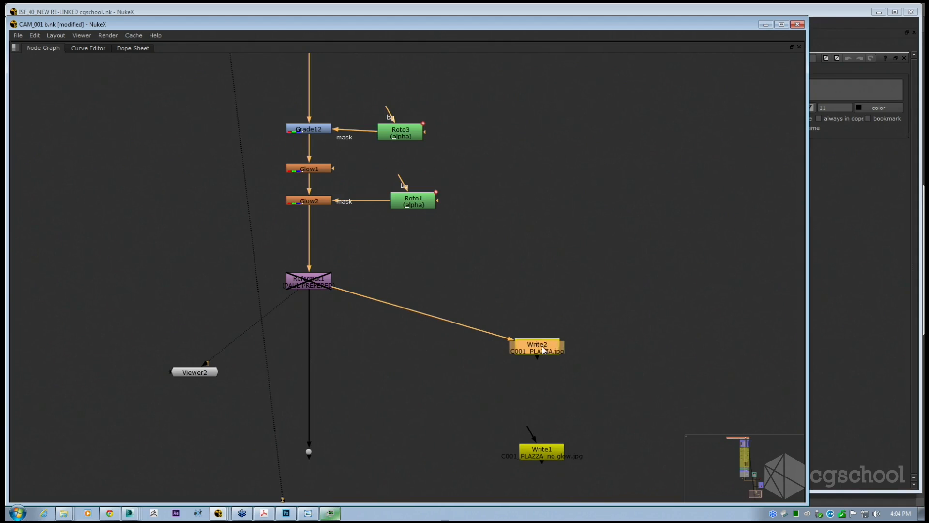
scroll(466, 292, "up", 1)
left_click_drag(540, 350, 408, 280)
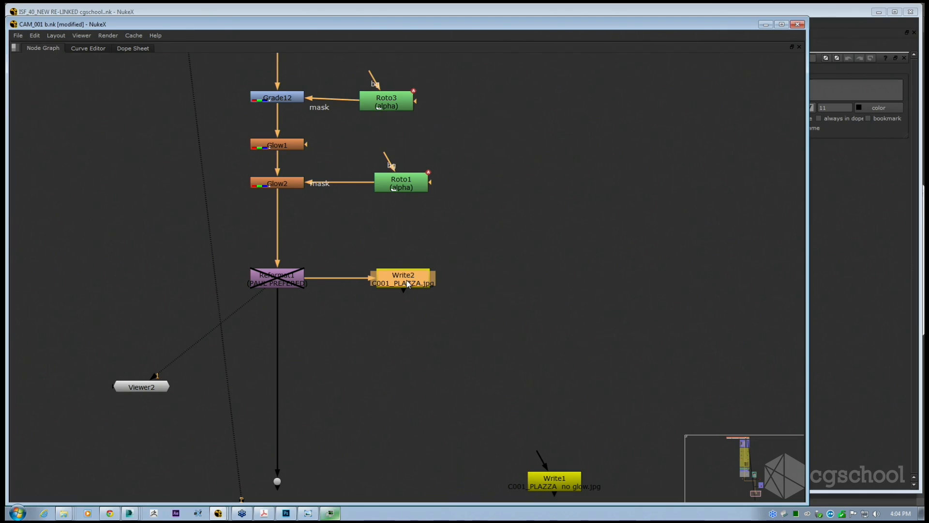
Review the overall node layout and its groups, from CAM 01_READ NODES down to the SKY group's disabled postage stamp.
scroll(329, 255, "down", 8)
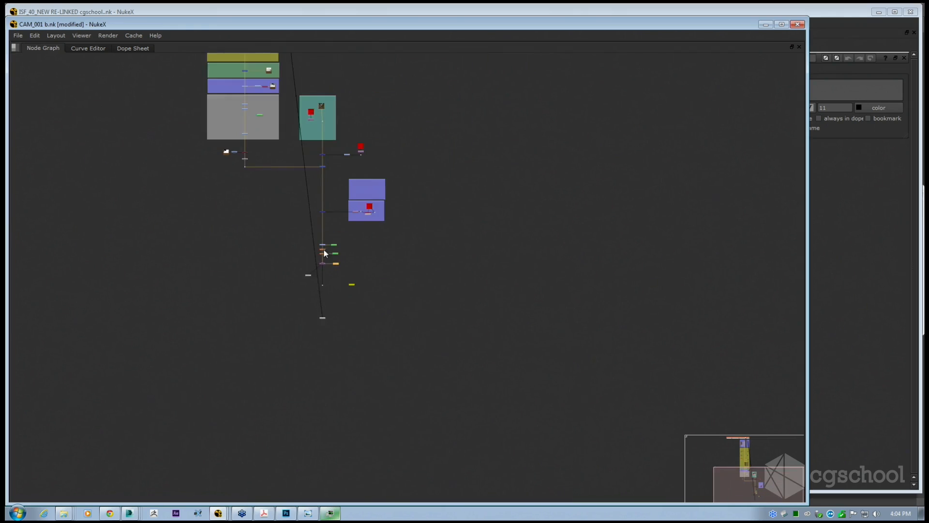
scroll(323, 251, "down", 4)
scroll(347, 239, "up", 3)
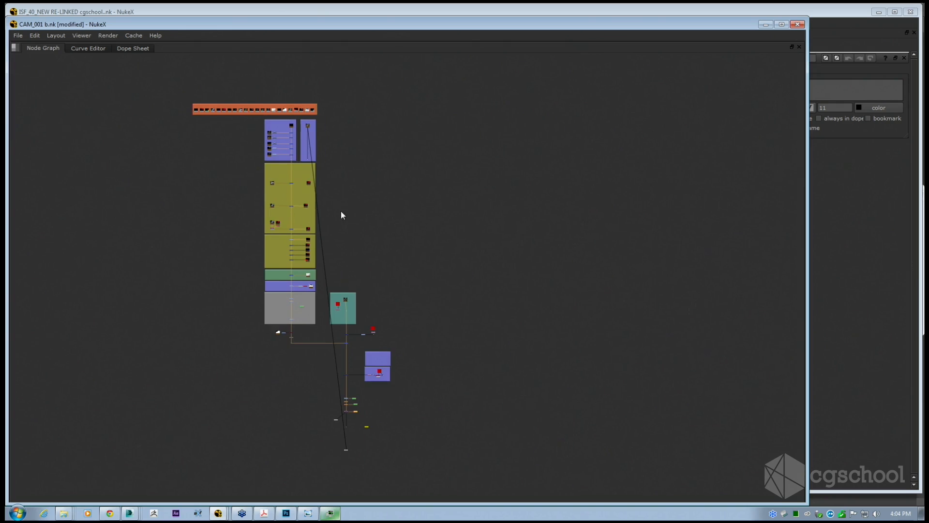
scroll(306, 137, "up", 3)
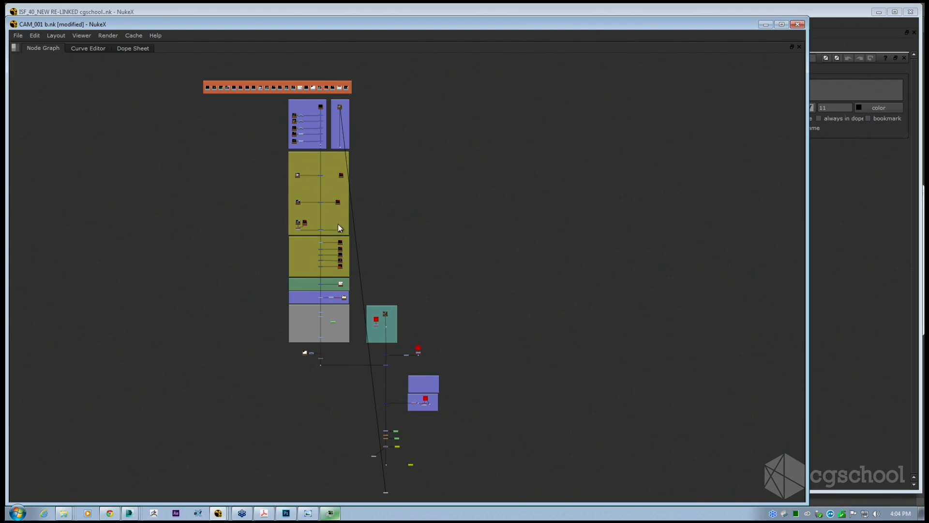
middle_click_drag(338, 224, 322, 212)
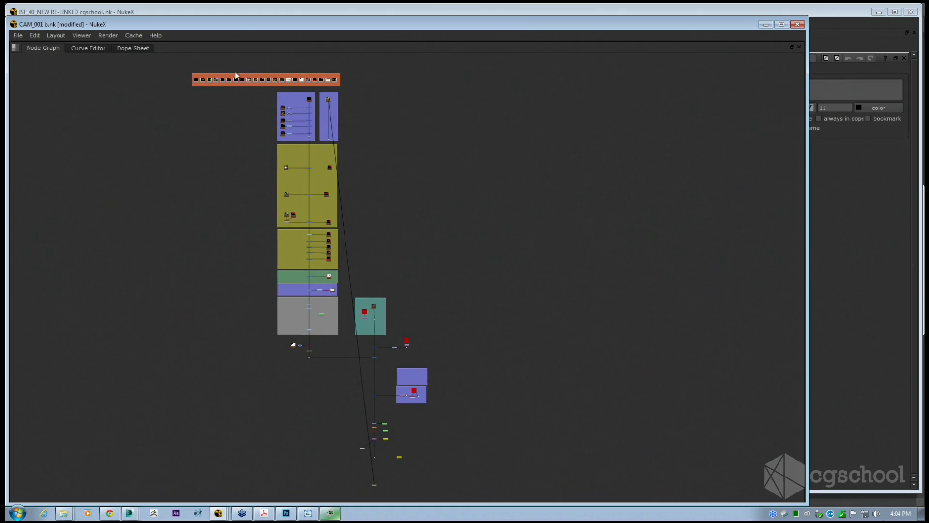
scroll(236, 76, "up", 8)
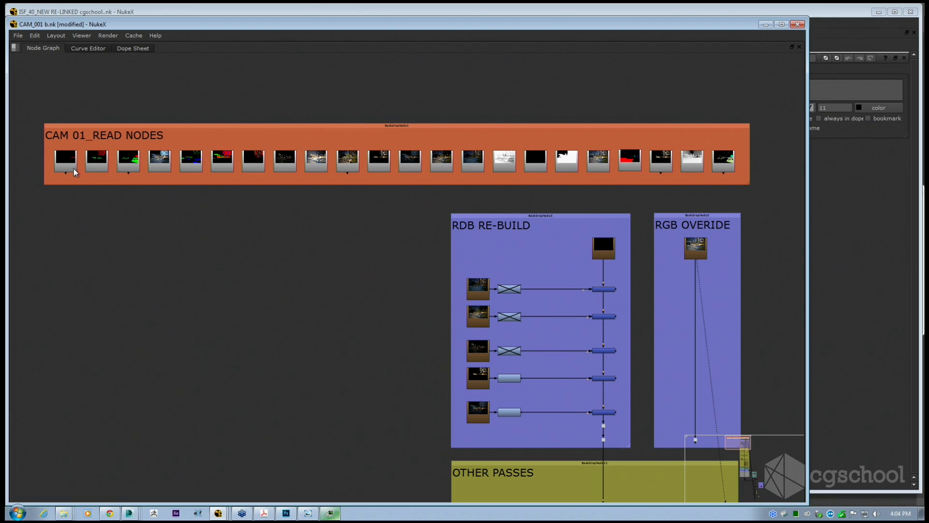
middle_click_drag(535, 353, 387, 152)
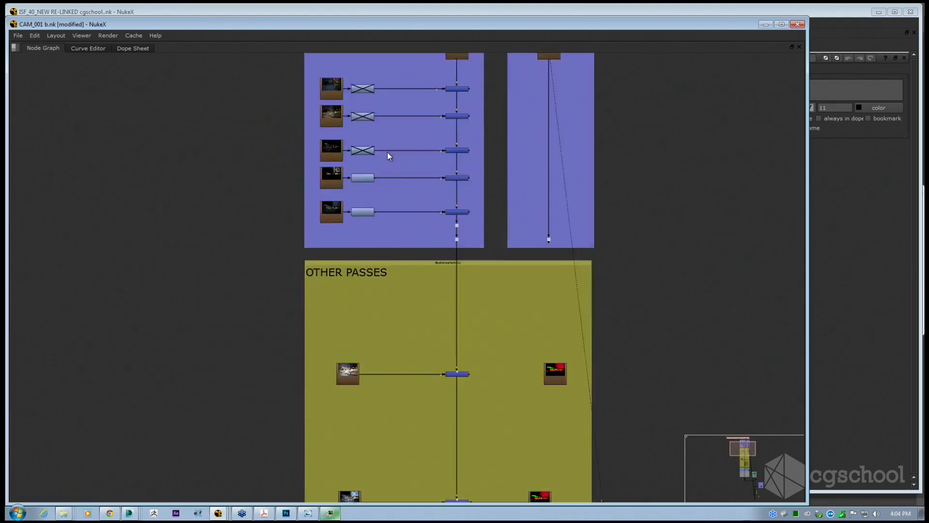
scroll(466, 216, "down", 5)
middle_click_drag(570, 414, 485, 236)
scroll(531, 405, "up", 8)
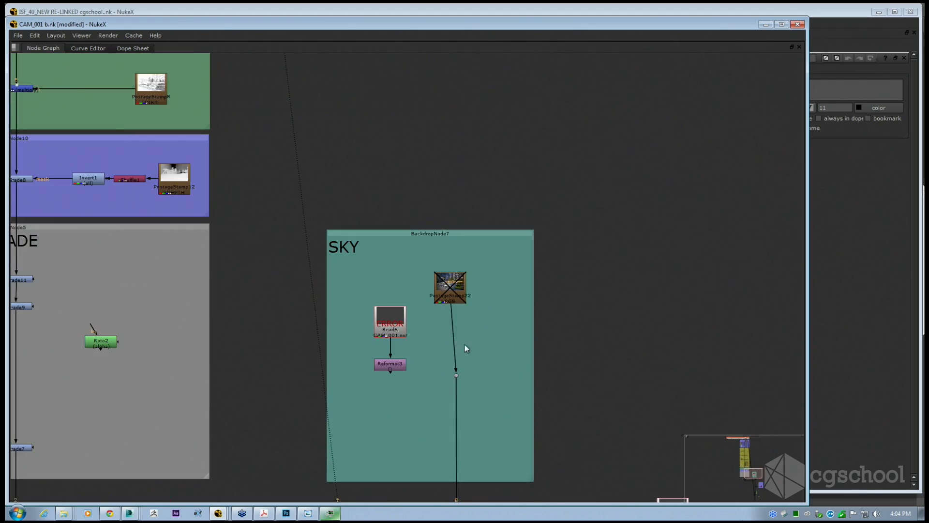
left_click(457, 283)
scroll(457, 283, "down", 6)
middle_click_drag(439, 332, 452, 387)
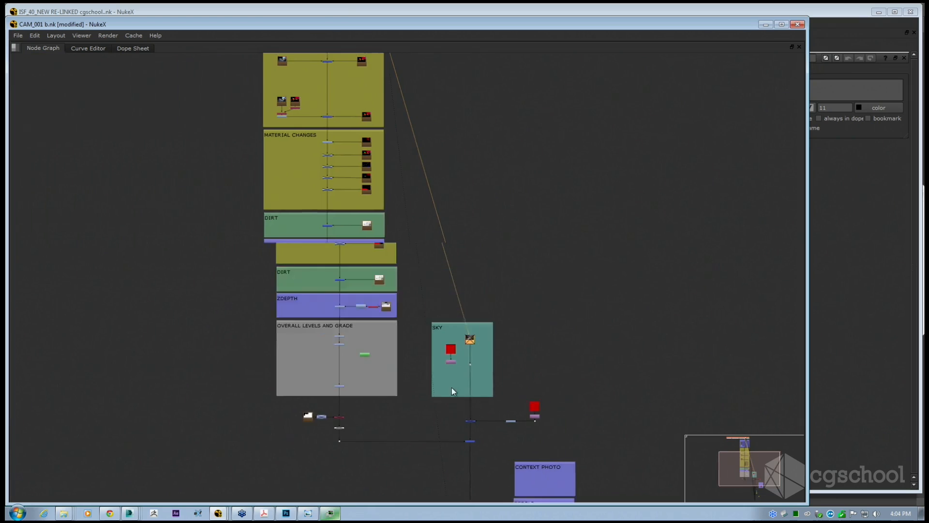
Return to the viewer layout and inspect the Principal Place entrance canopy and glass facade up close.
middle_click_drag(369, 240, 423, 429)
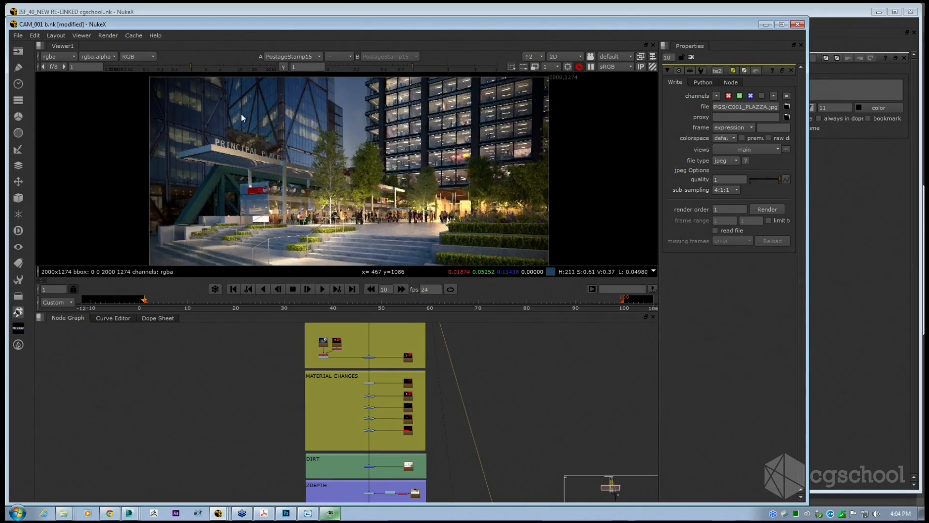
scroll(187, 112, "up", 4)
scroll(226, 132, "up", 4)
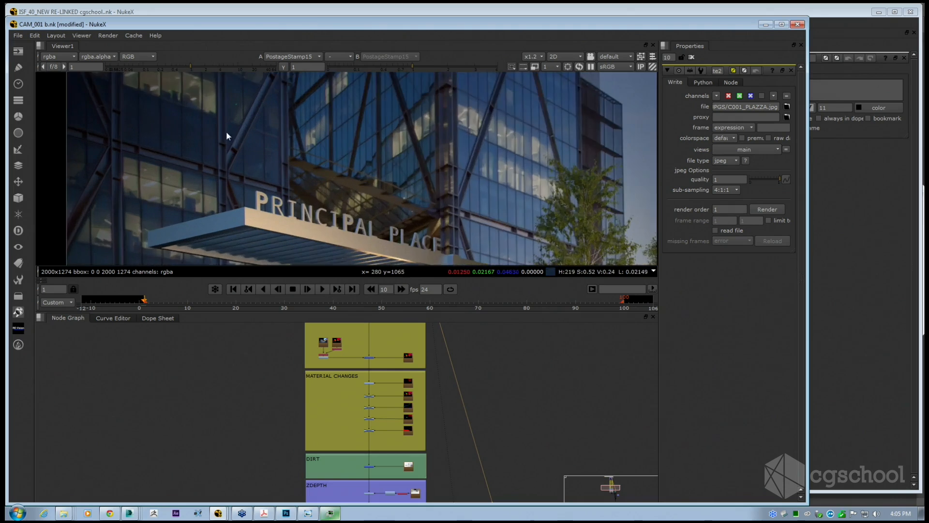
scroll(440, 156, "down", 2)
scroll(406, 172, "down", 5)
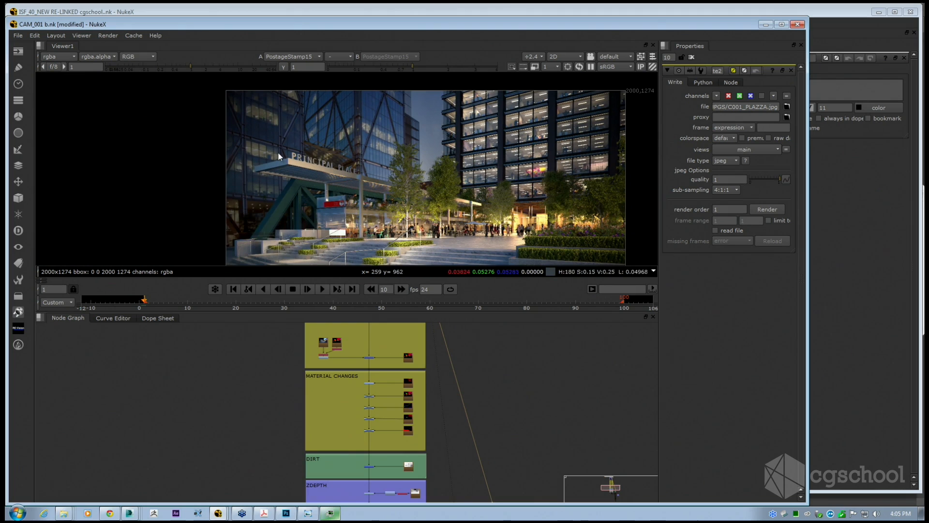
Expand the node graph and follow the composite from the SKY group's merges down to the PEOPLE group.
scroll(446, 442, "down", 2)
scroll(446, 441, "up", 2)
middle_click_drag(445, 442, 462, 220)
key("space")
scroll(409, 342, "up", 3)
left_click(409, 333)
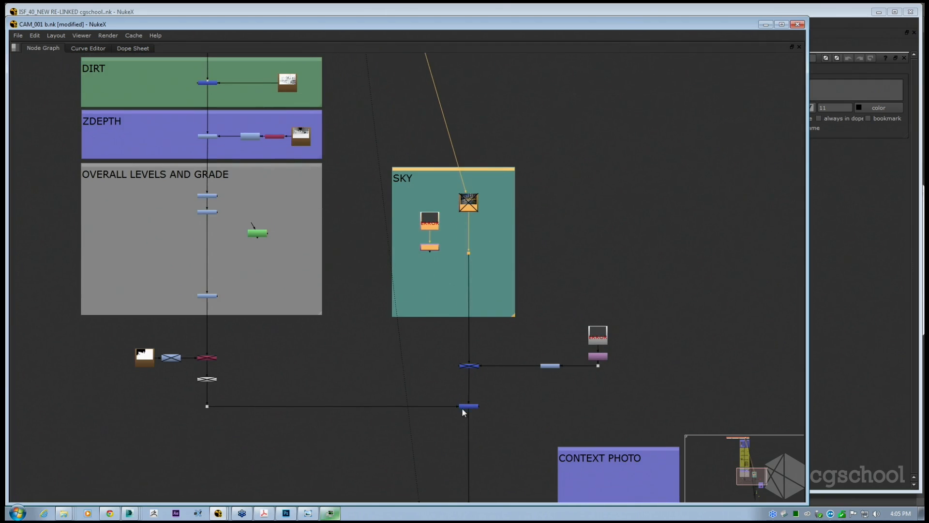
left_click(462, 408)
middle_click_drag(412, 441, 347, 158)
scroll(521, 297, "up", 2)
left_click(521, 270)
scroll(561, 258, "up", 3)
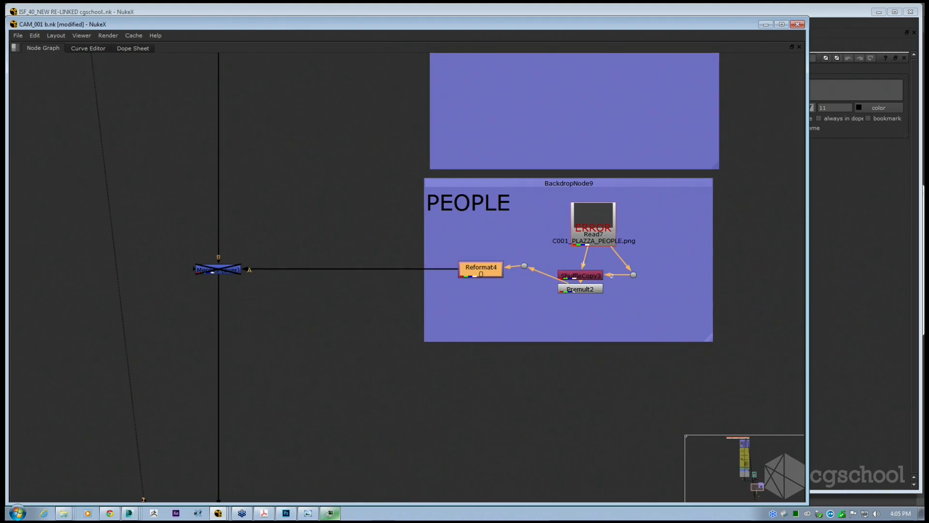
Examine how the PEOPLE group's disabled merge joins the main branch below the SKY merges and the CONTEXT PHOTO group.
left_click(218, 269)
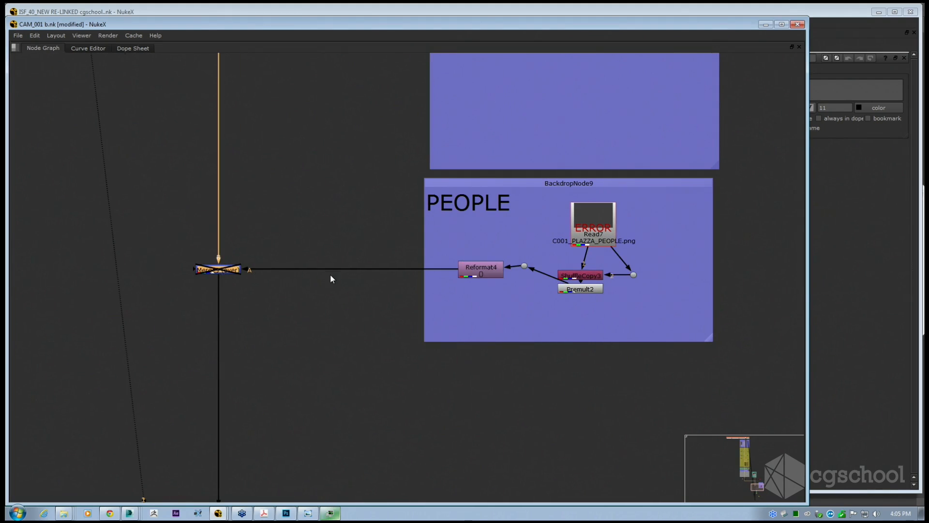
scroll(330, 274, "down", 3)
middle_click_drag(296, 255, 309, 265)
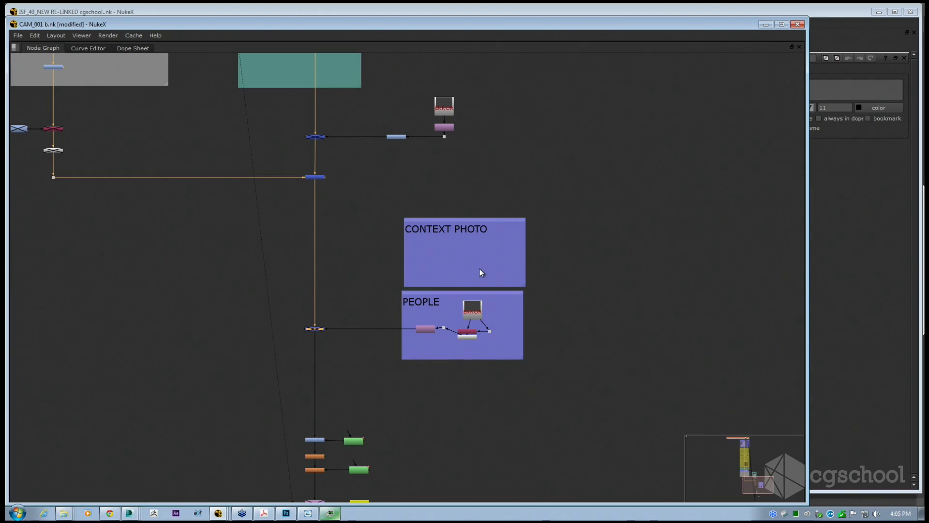
middle_click_drag(440, 269, 517, 286)
scroll(456, 282, "down", 2)
middle_click_drag(373, 249, 472, 350)
scroll(511, 428, "up", 5)
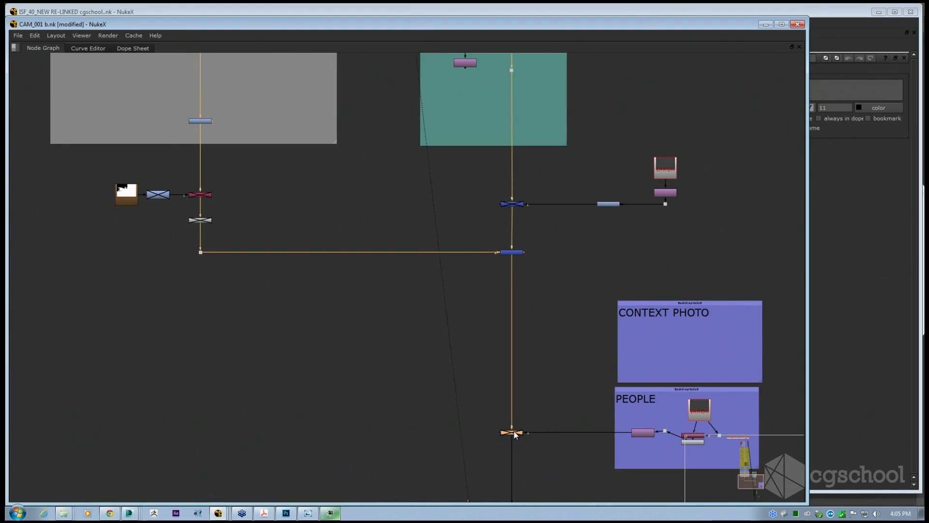
middle_click_drag(505, 347, 486, 334)
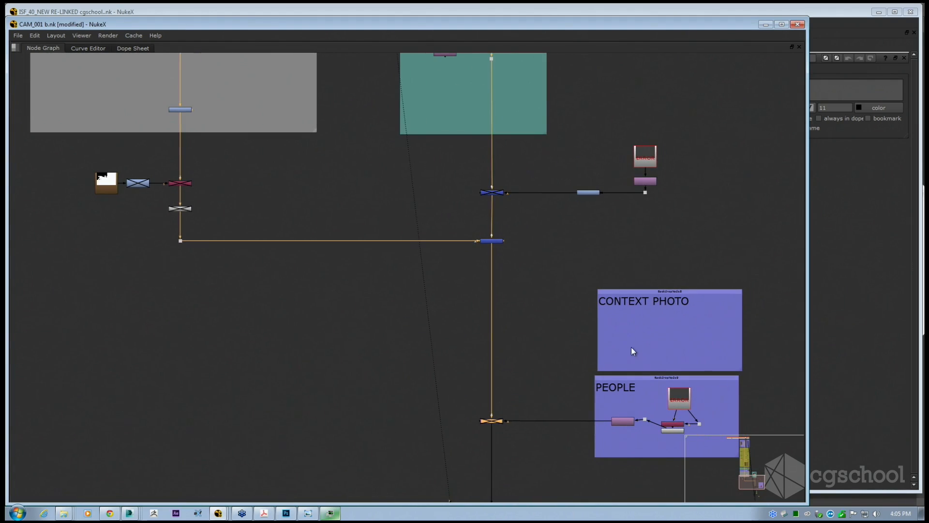
scroll(533, 313, "down", 3)
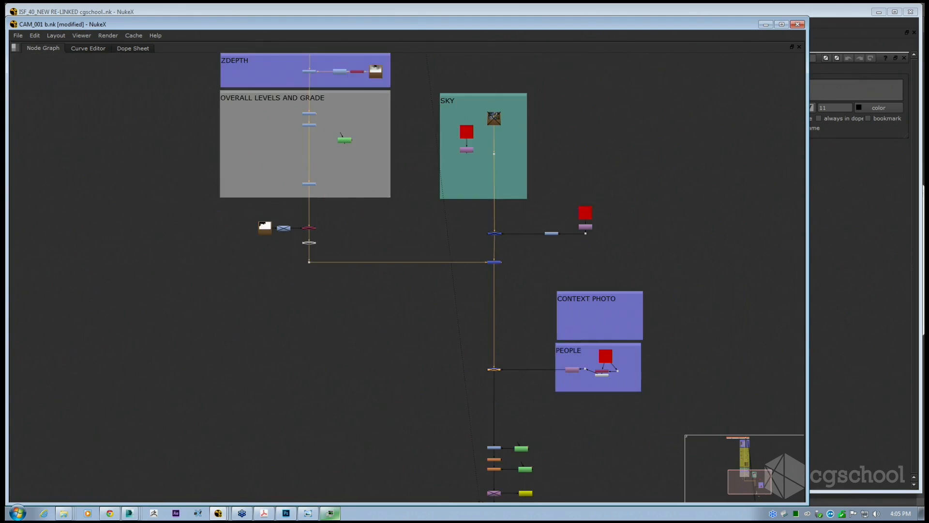
Examine the final Grade12, Glow1 and Glow2 nodes with their Roto masks, and the Write2 output.
middle_click_drag(506, 411, 506, 271)
scroll(479, 320, "up", 3)
left_click_drag(409, 297, 490, 370)
middle_click_drag(496, 440, 504, 301)
scroll(505, 301, "up", 1)
left_click(540, 351)
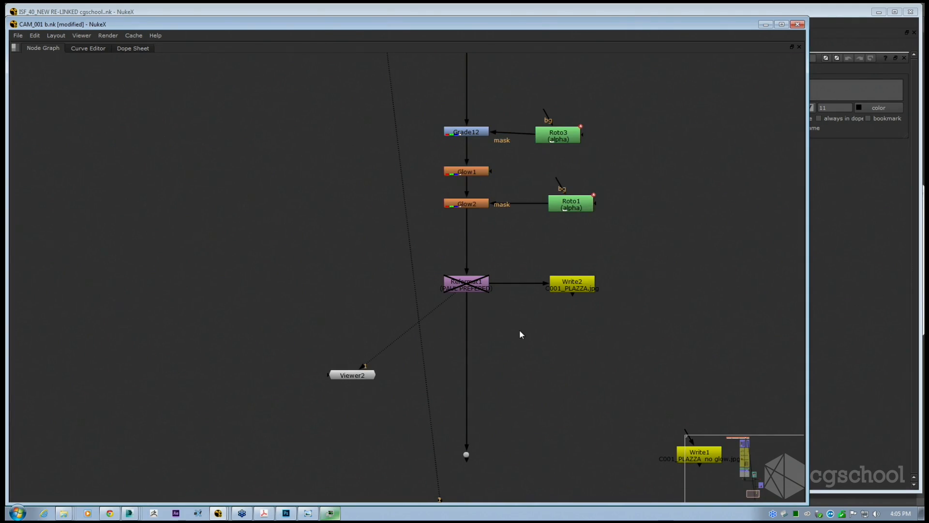
scroll(519, 324, "down", 2)
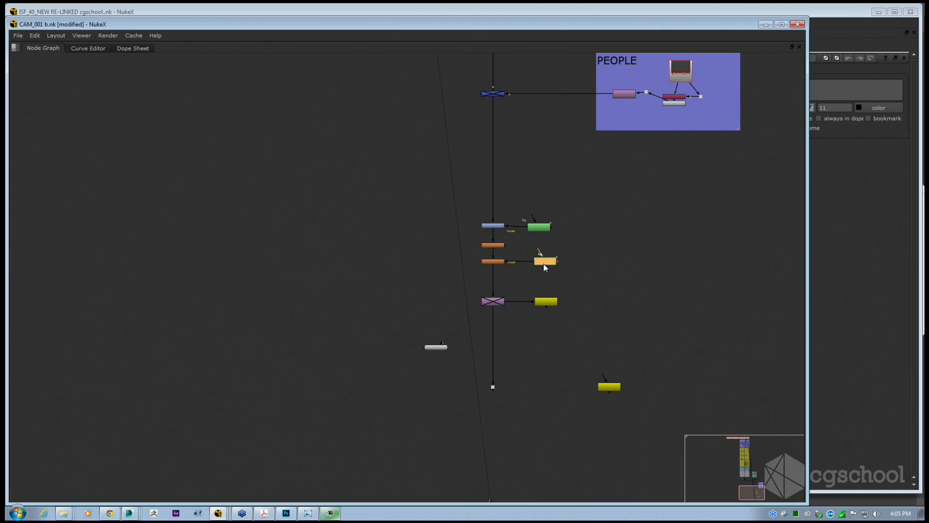
scroll(538, 266, "up", 5)
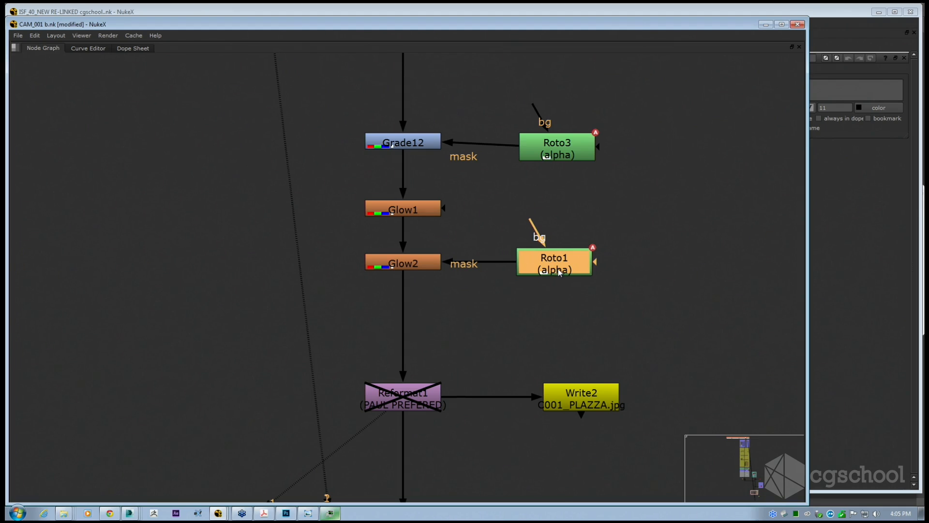
Open the properties of Roto1 and inspect its mask shape over the plaza in the viewer.
key("space")
scroll(422, 384, "down", 4)
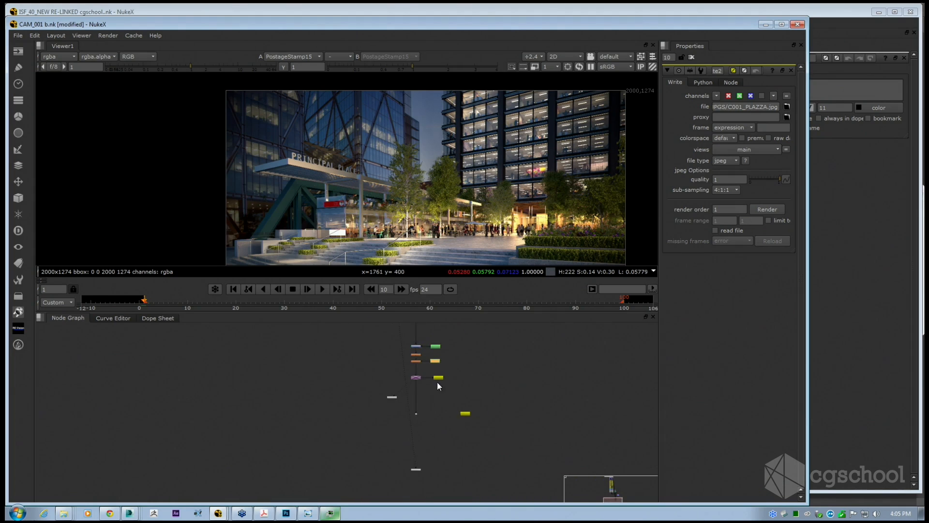
scroll(437, 382, "up", 3)
double_click(438, 356)
middle_click_drag(429, 235, 408, 214)
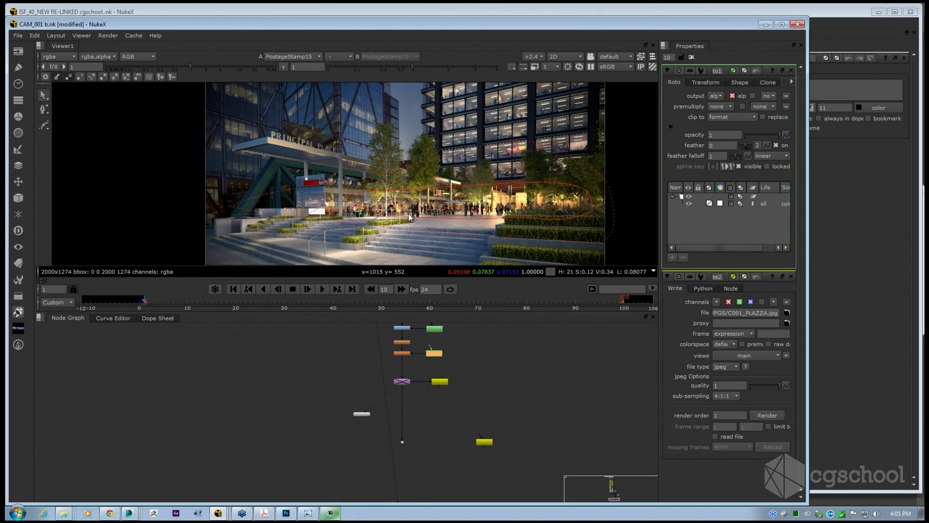
left_click(478, 381)
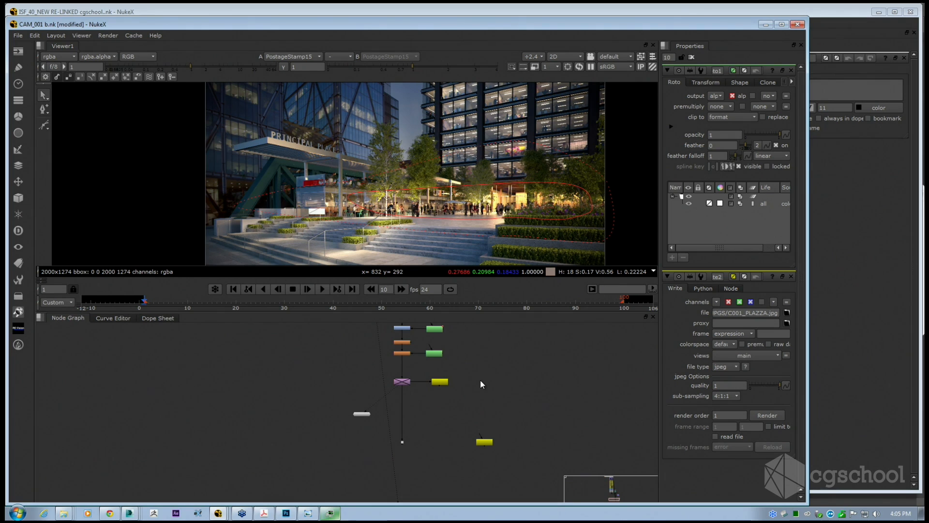
Review the complete node tree in the expanded node graph, from the row of read nodes down to the output nodes.
middle_click_drag(365, 385, 333, 407)
scroll(336, 402, "down", 2)
key("space")
scroll(339, 318, "down", 2)
middle_click_drag(338, 318, 432, 332)
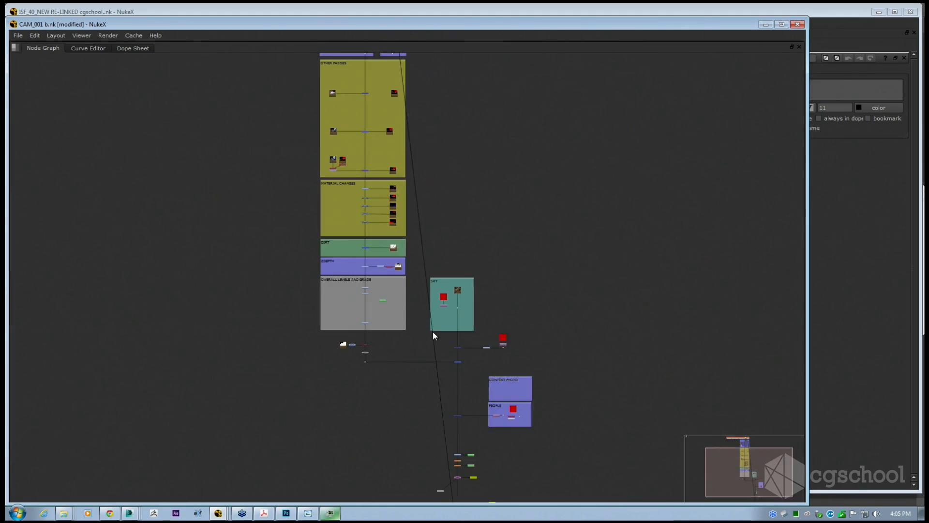
scroll(426, 310, "down", 2)
middle_click_drag(418, 288, 376, 277)
scroll(431, 289, "up", 1)
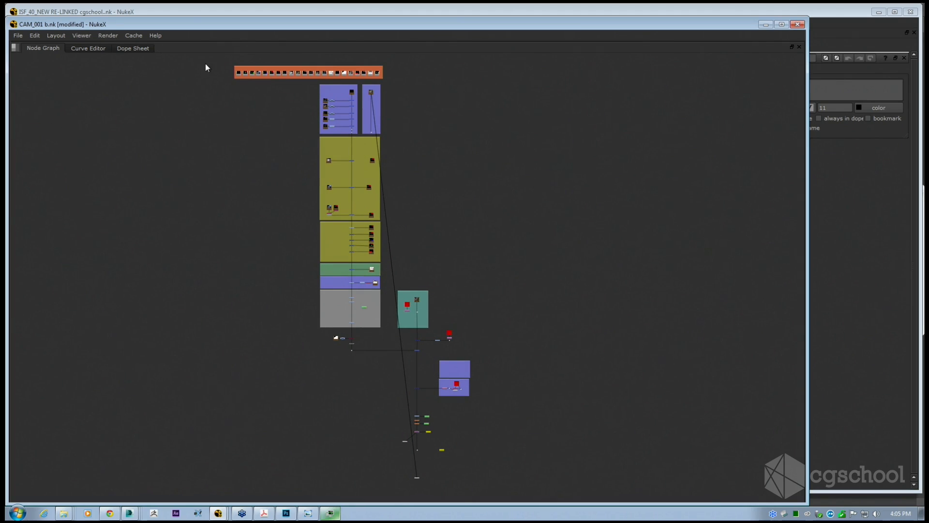
left_click_drag(205, 63, 435, 85)
middle_click_drag(452, 186, 475, 192)
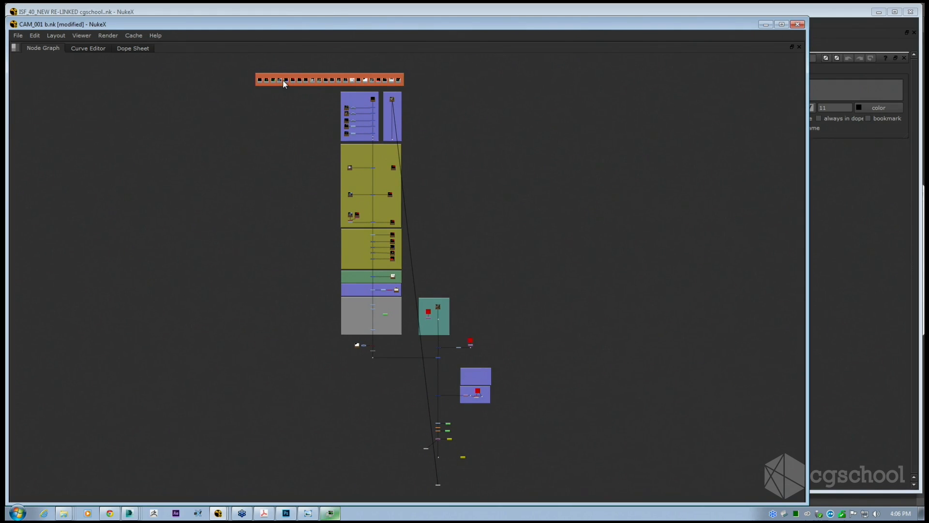
middle_click_drag(540, 220, 483, 217)
scroll(523, 212, "down", 1)
scroll(364, 219, "up", 1)
middle_click_drag(364, 219, 349, 226)
left_click_drag(202, 69, 540, 507)
left_click(413, 264)
Examine the matte-masked grade nodes in the MATERIAL CHANGES group.
scroll(341, 222, "up", 8)
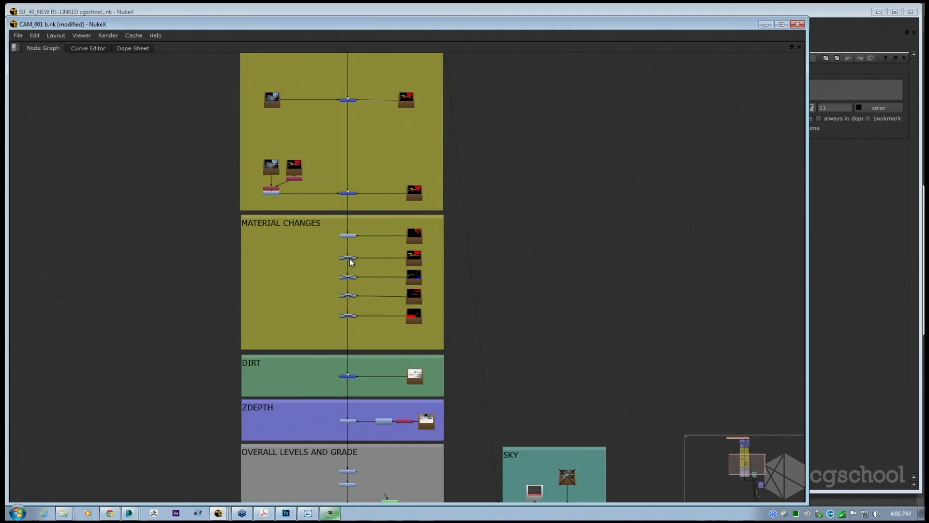
left_click(350, 259)
scroll(350, 260, "up", 2)
scroll(349, 254, "down", 10)
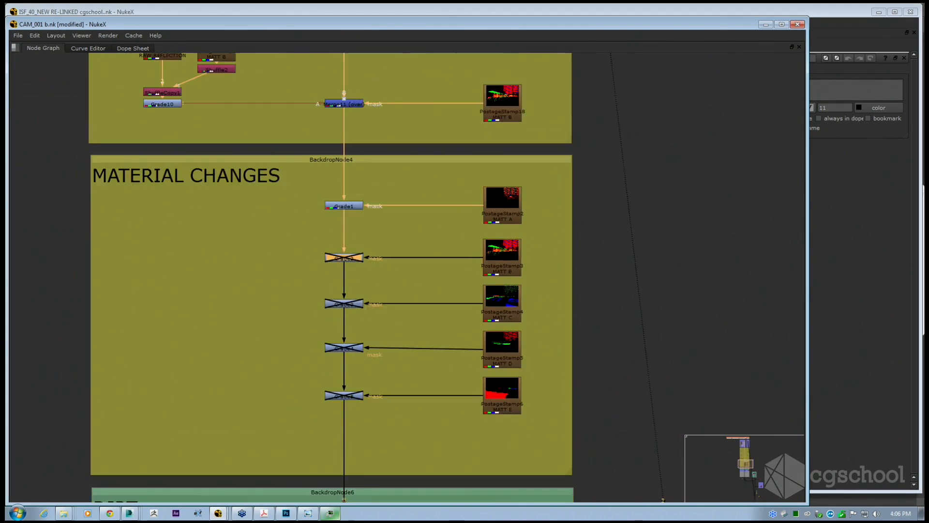
scroll(367, 293, "down", 2)
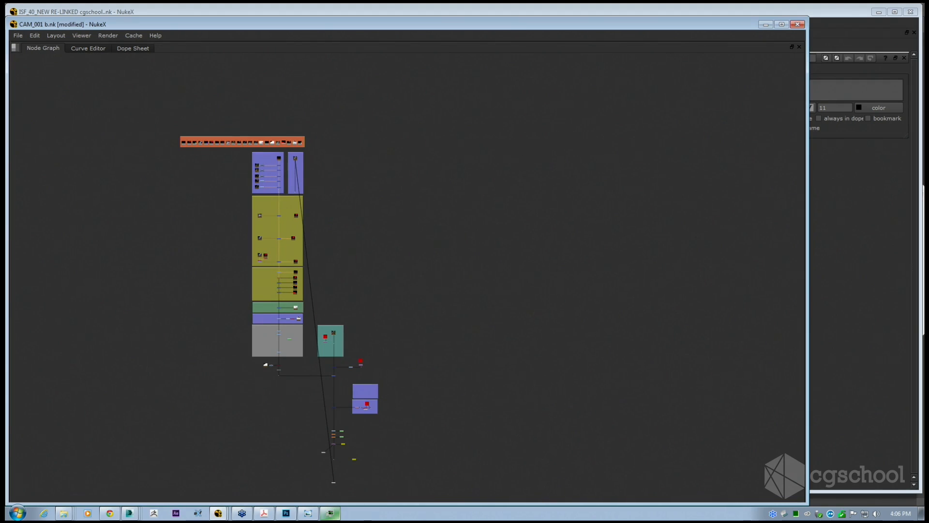
Review the read nodes and upper pass groups, and the reflection merges leading into the MATERIAL CHANGES grades.
left_click_drag(156, 72, 353, 213)
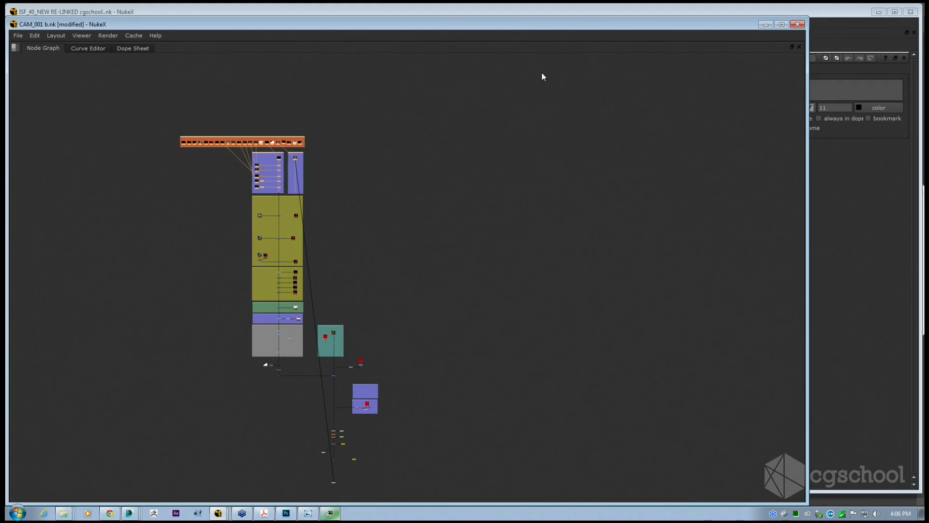
left_click_drag(546, 103, 735, 473)
scroll(234, 232, "up", 1)
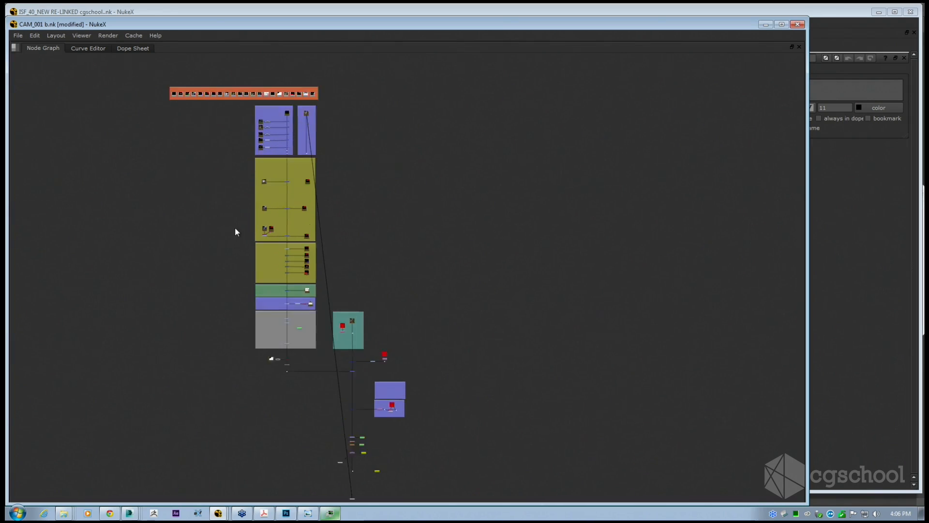
scroll(370, 301, "up", 6)
left_click(388, 360)
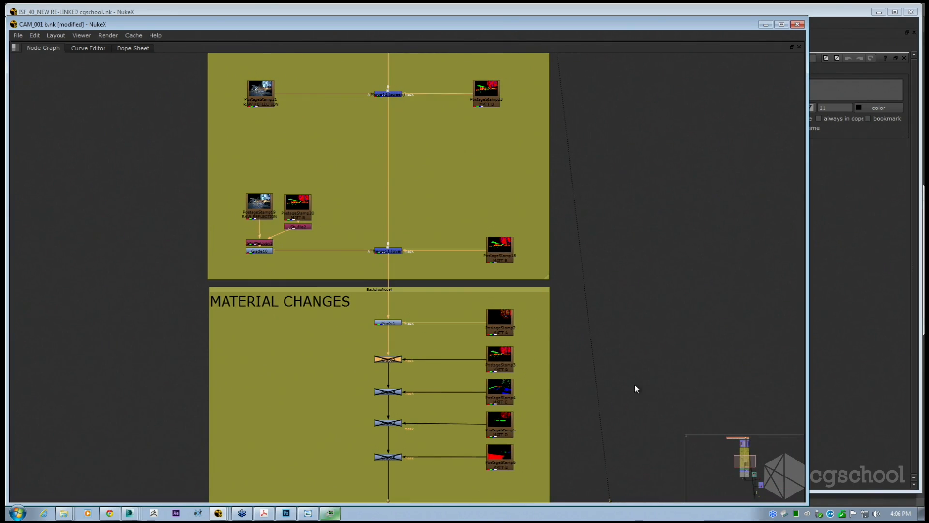
left_click(680, 291)
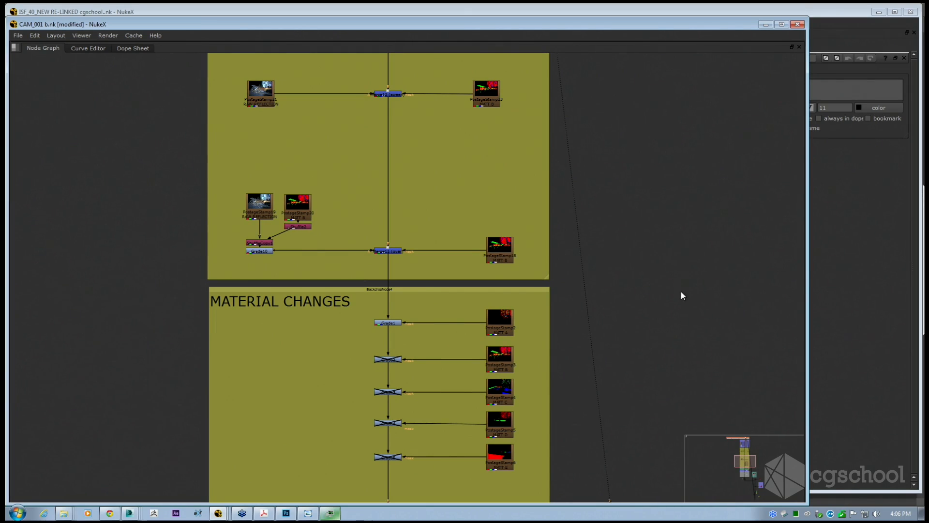
scroll(681, 291, "down", 8)
middle_click_drag(691, 321, 418, 232)
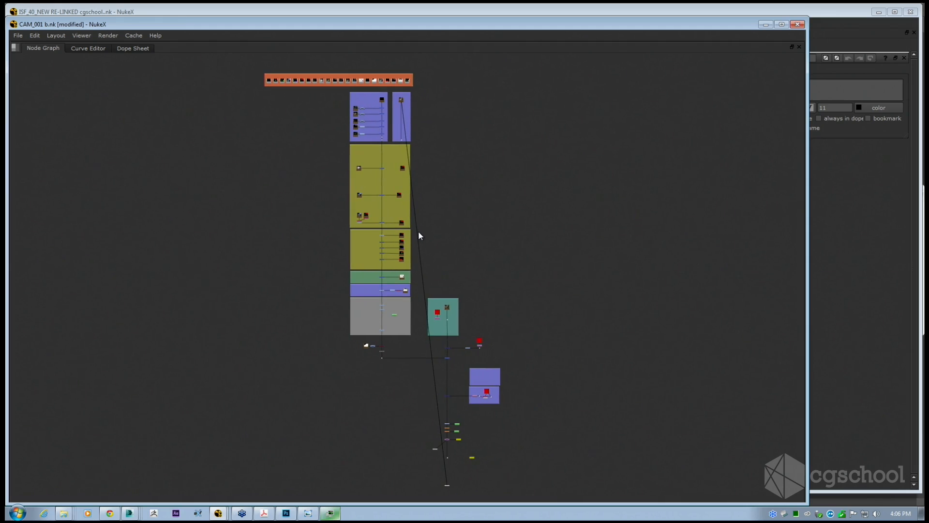
scroll(396, 172, "up", 3)
scroll(405, 190, "down", 3)
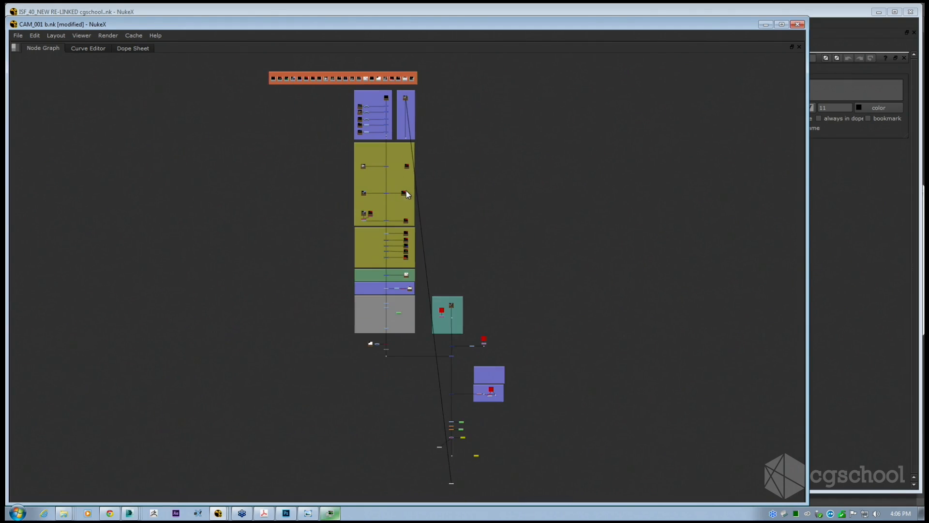
middle_click_drag(405, 191, 396, 182)
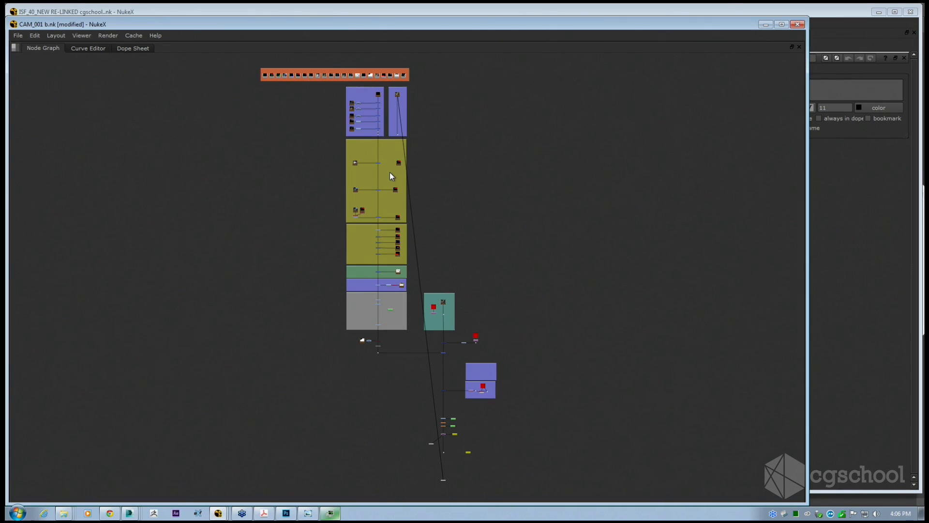
Examine the inputs of Merge11 in OTHER PASSES and send its PostageStamp18 MATT B mask to the viewer.
scroll(390, 172, "up", 6)
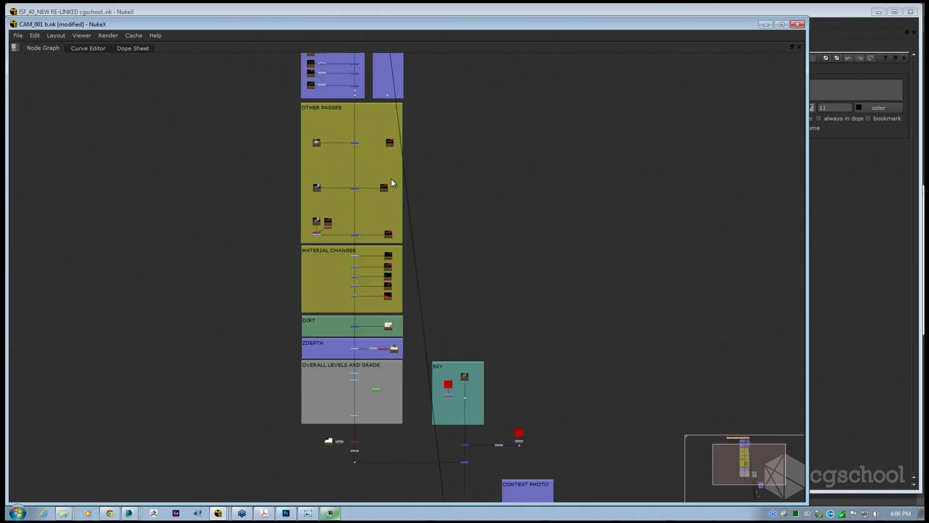
scroll(383, 304, "up", 3)
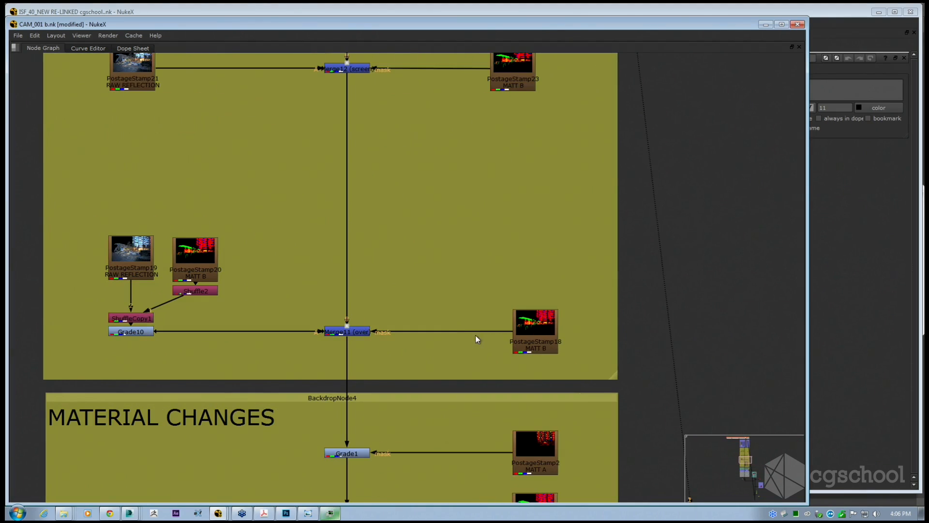
left_click(537, 322)
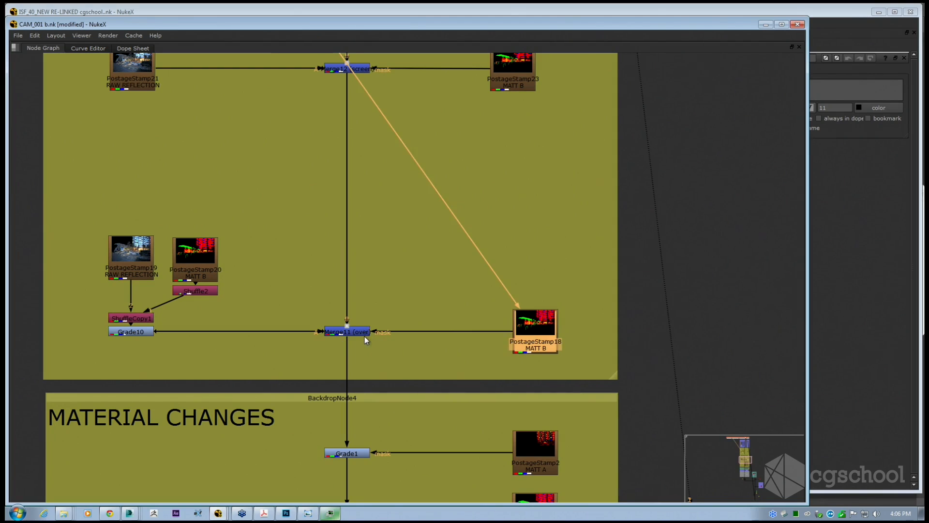
scroll(365, 336, "up", 2)
middle_click_drag(356, 333, 450, 339)
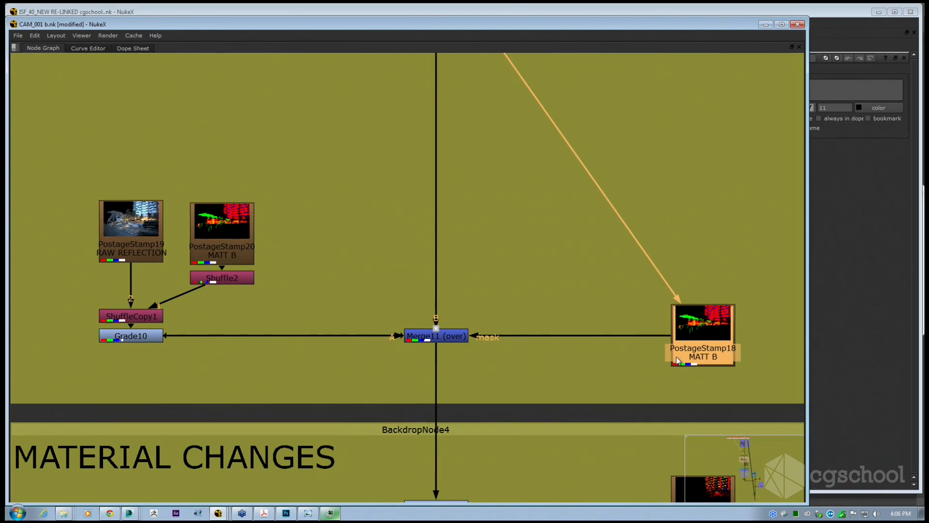
left_click_drag(679, 339, 677, 338)
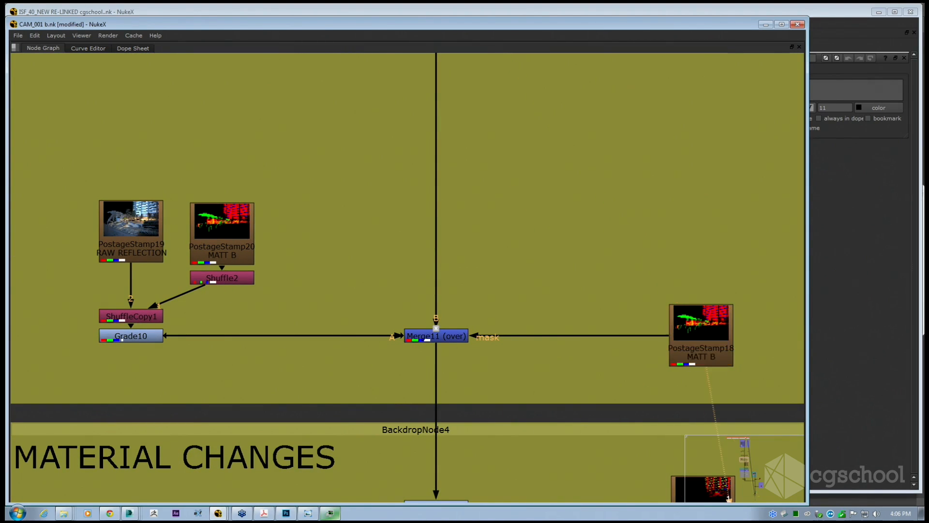
Inspect the MATT B matte's canopy, signage and tower areas in the viewer, up close and in full frame.
key("space")
scroll(339, 166, "up", 2)
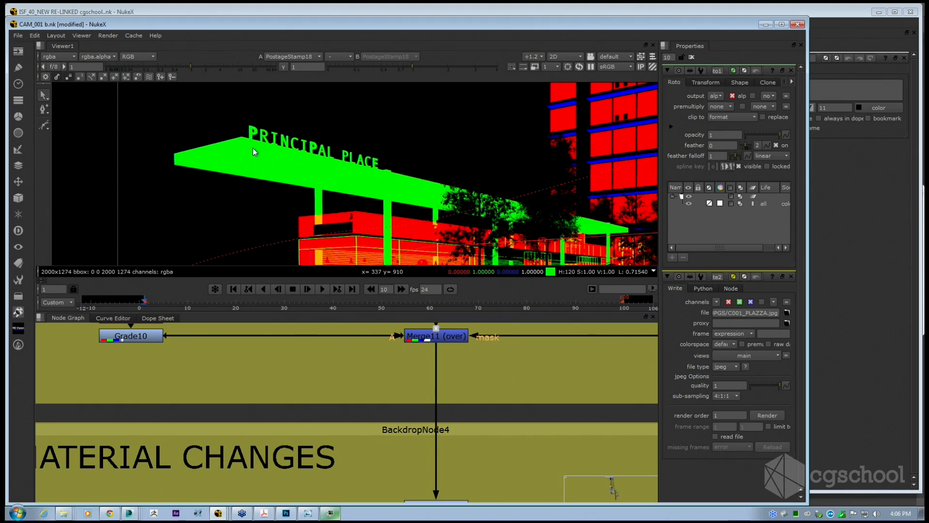
scroll(339, 165, "down", 3)
scroll(339, 166, "down", 4)
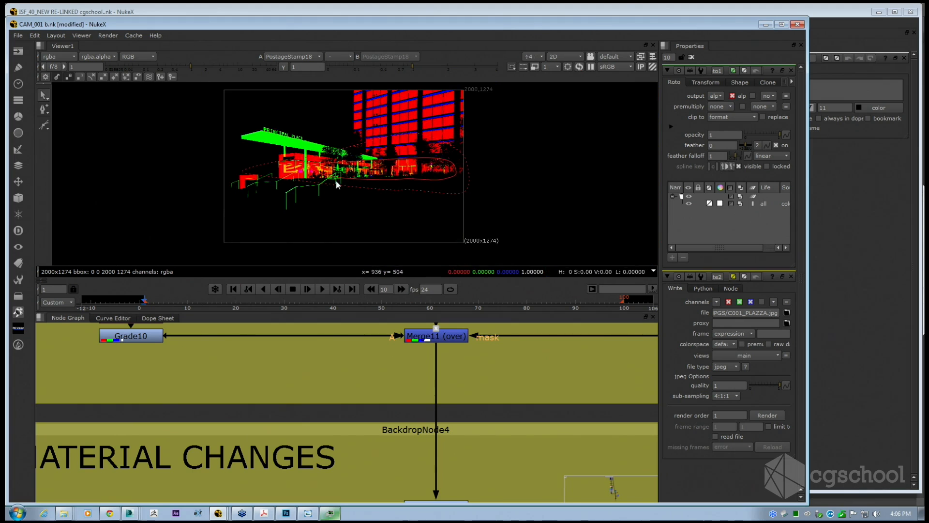
scroll(446, 415, "down", 3)
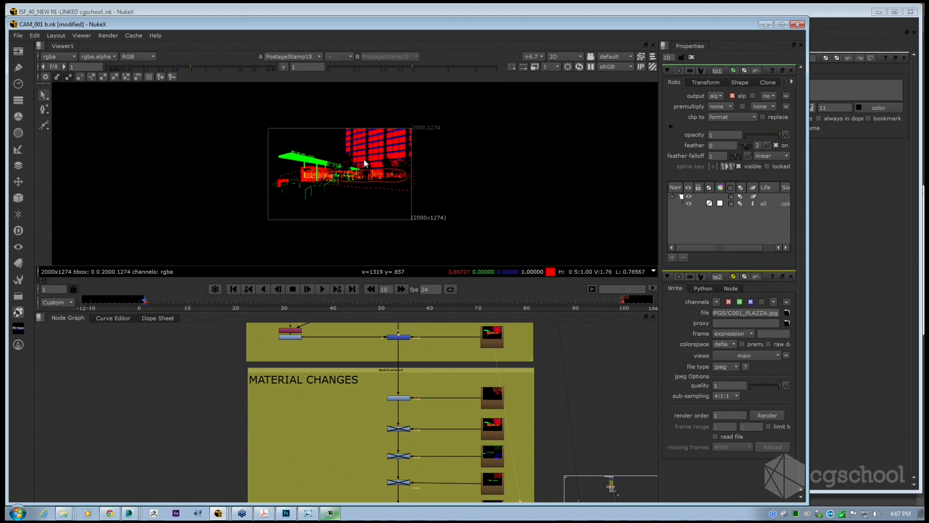
scroll(346, 167, "up", 3)
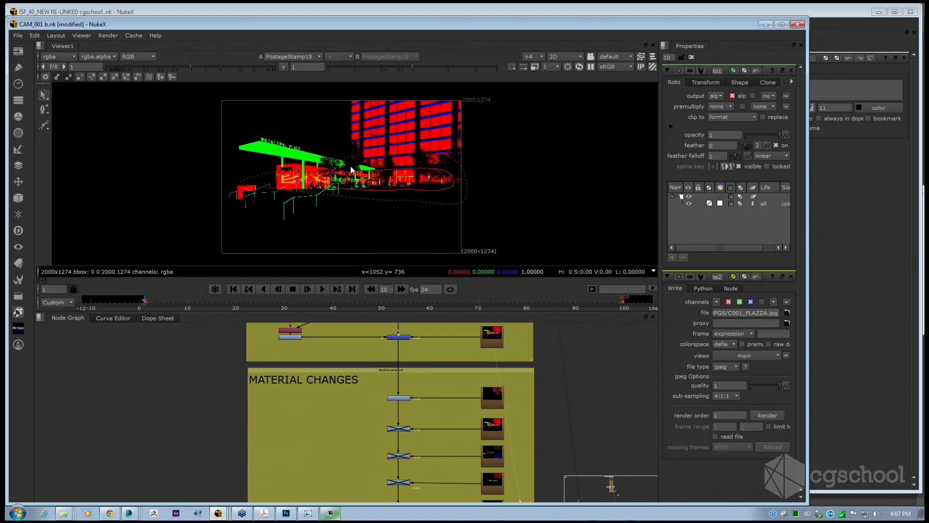
middle_click_drag(347, 167, 352, 168)
Return to the expanded node graph and review the whole CAM_001 tree from its reads to the final output.
key("space")
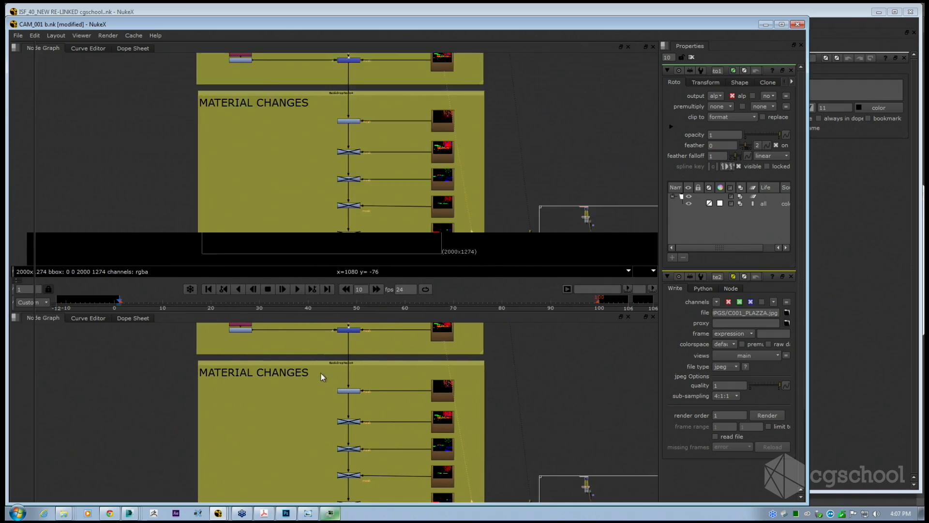
scroll(189, 297, "down", 6)
scroll(179, 281, "down", 1)
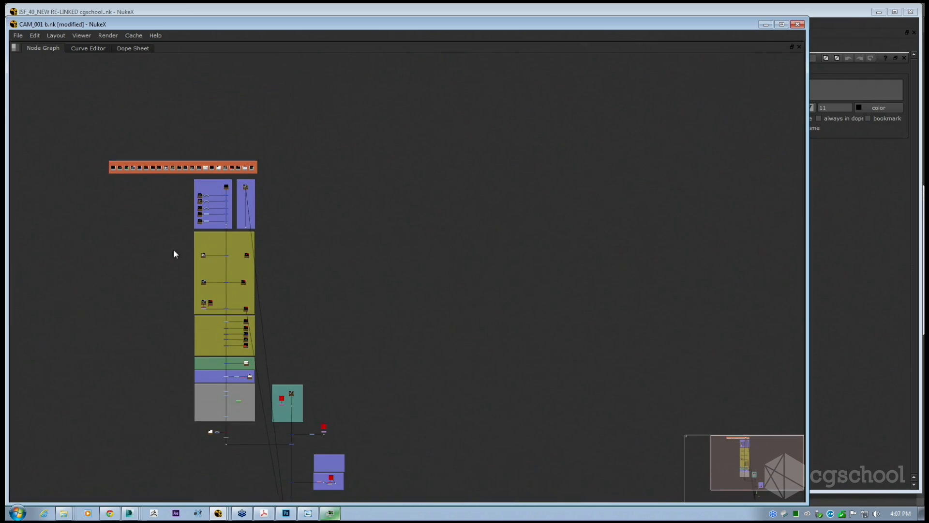
middle_click_drag(174, 248, 297, 172)
left_click_drag(312, 111, 533, 492)
left_click(535, 478)
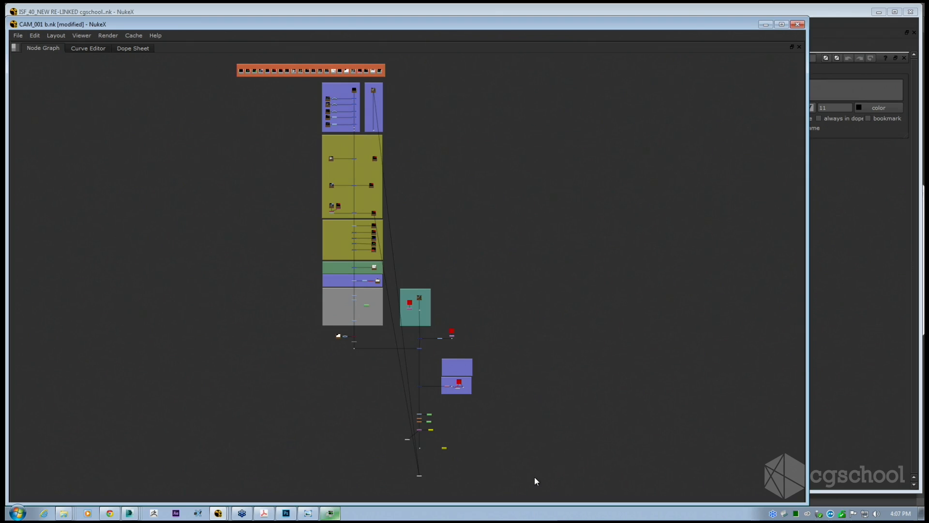